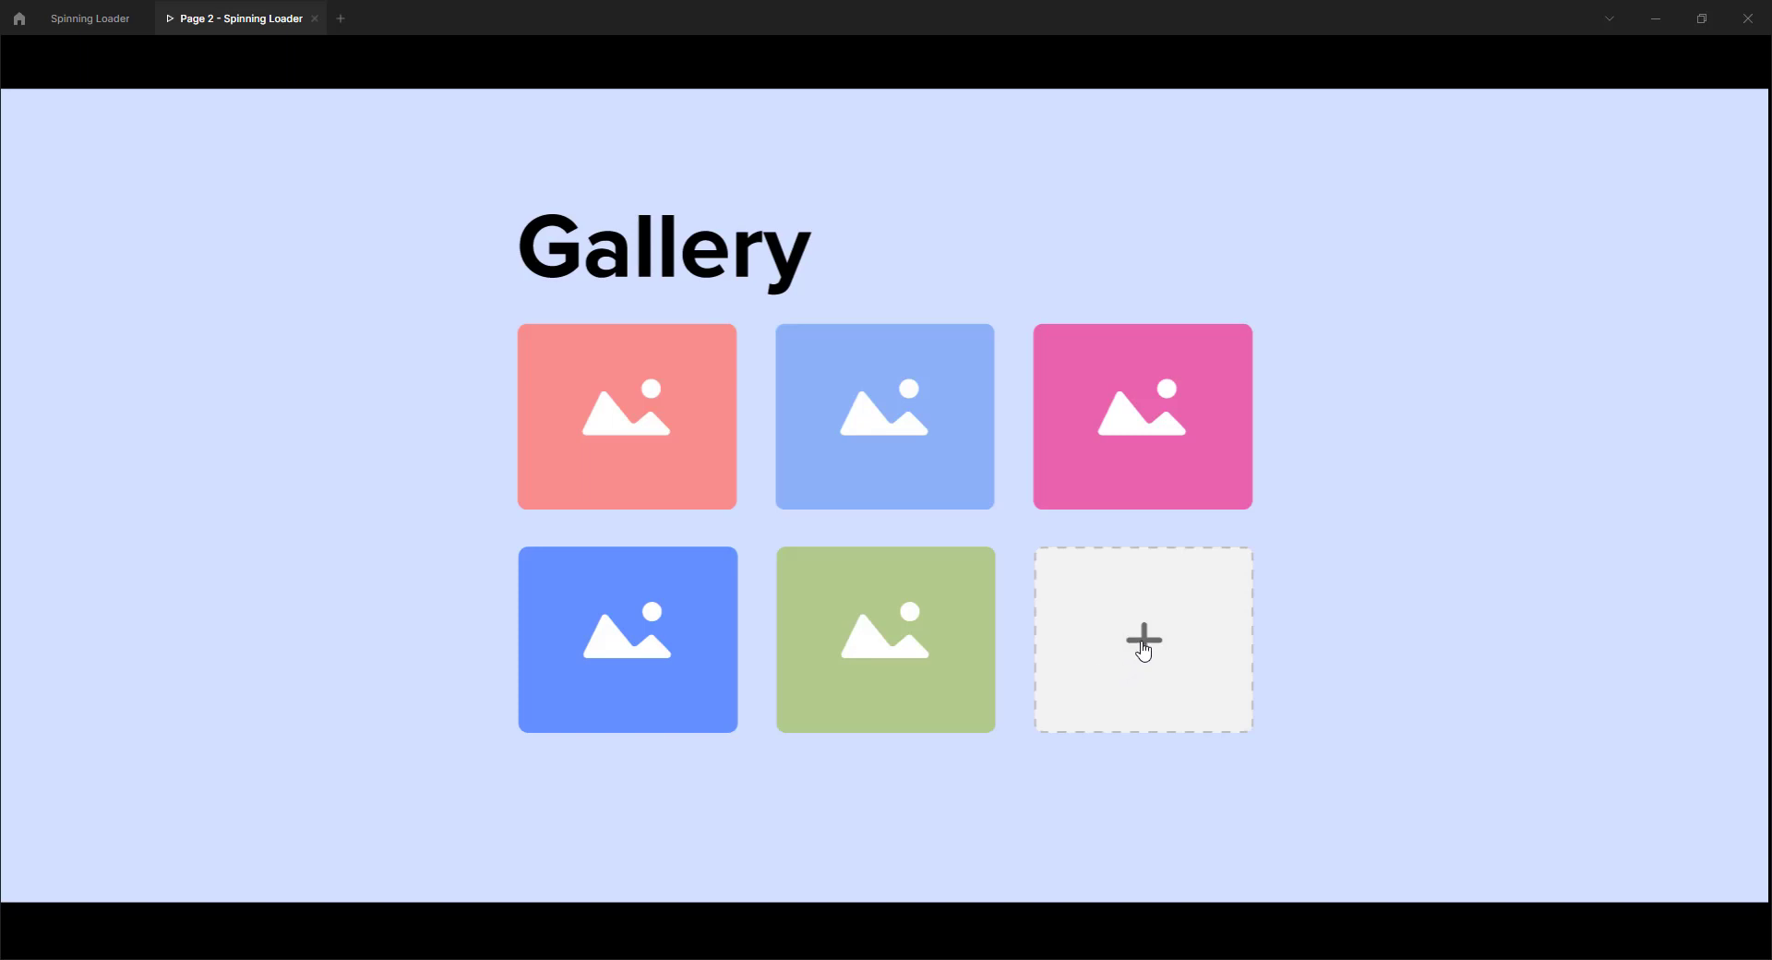
Step: Preview the add tile's interaction in the Gallery prototype and return to the Spinning Loader design file
{"action": "left_click", "coordinate": [1144, 651]}
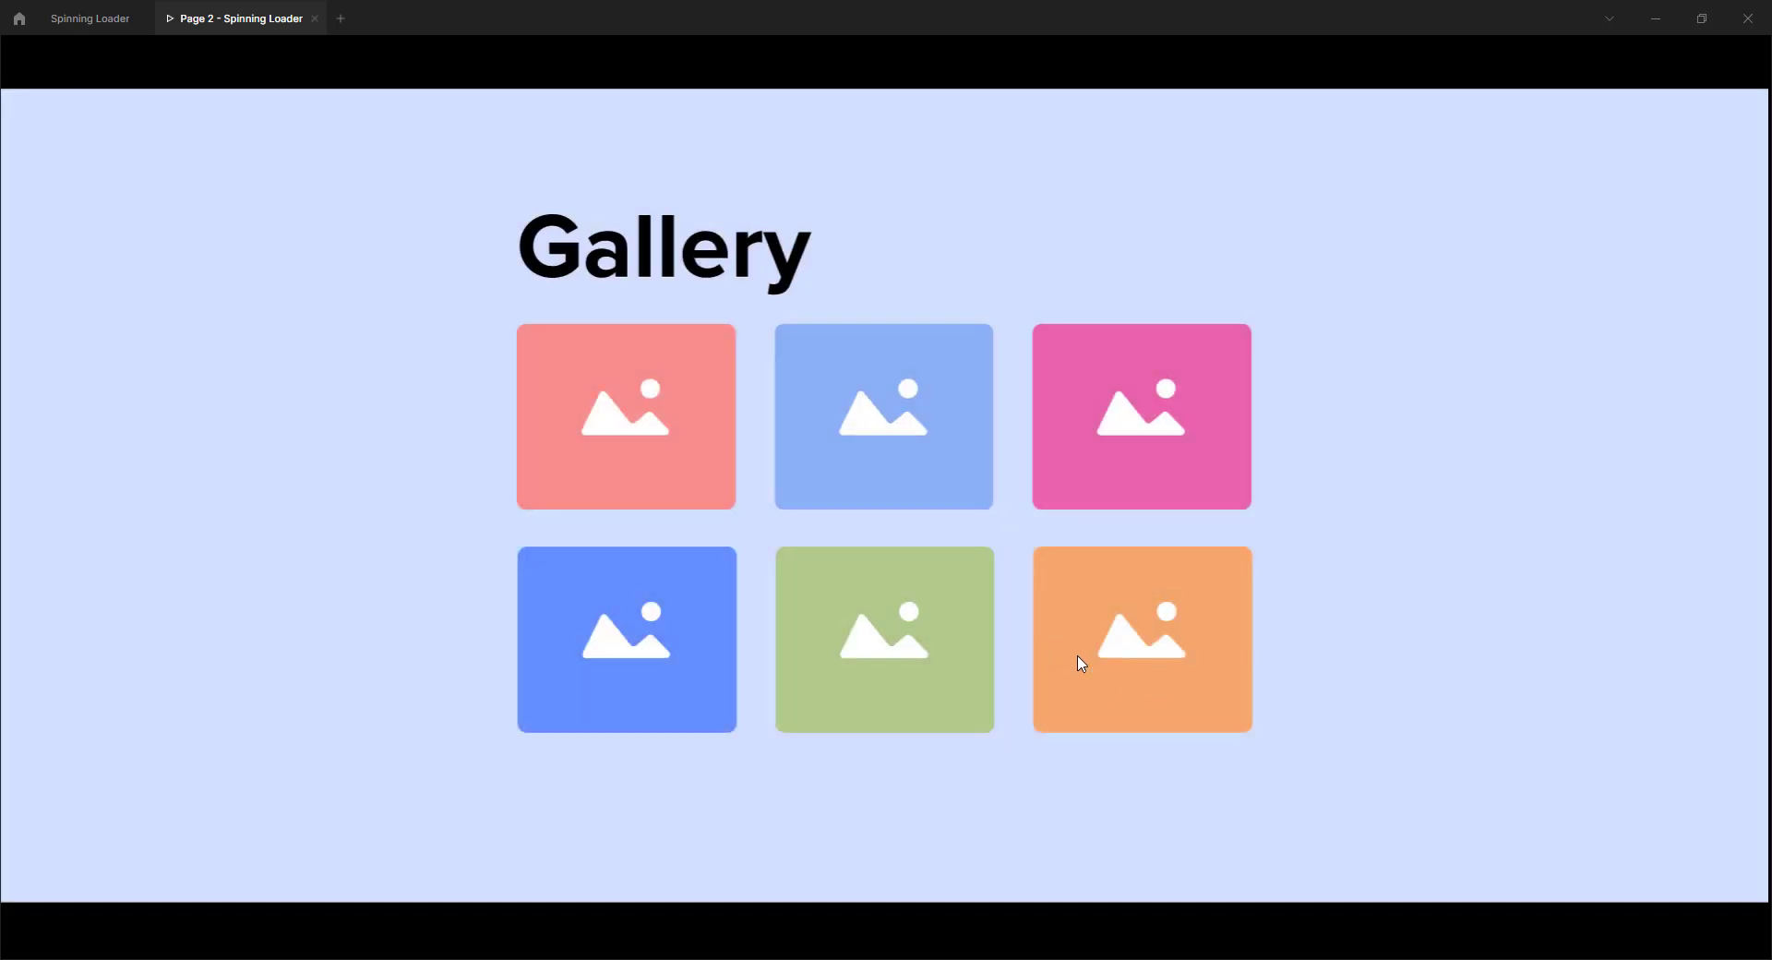
{"action": "left_click", "coordinate": [1184, 692]}
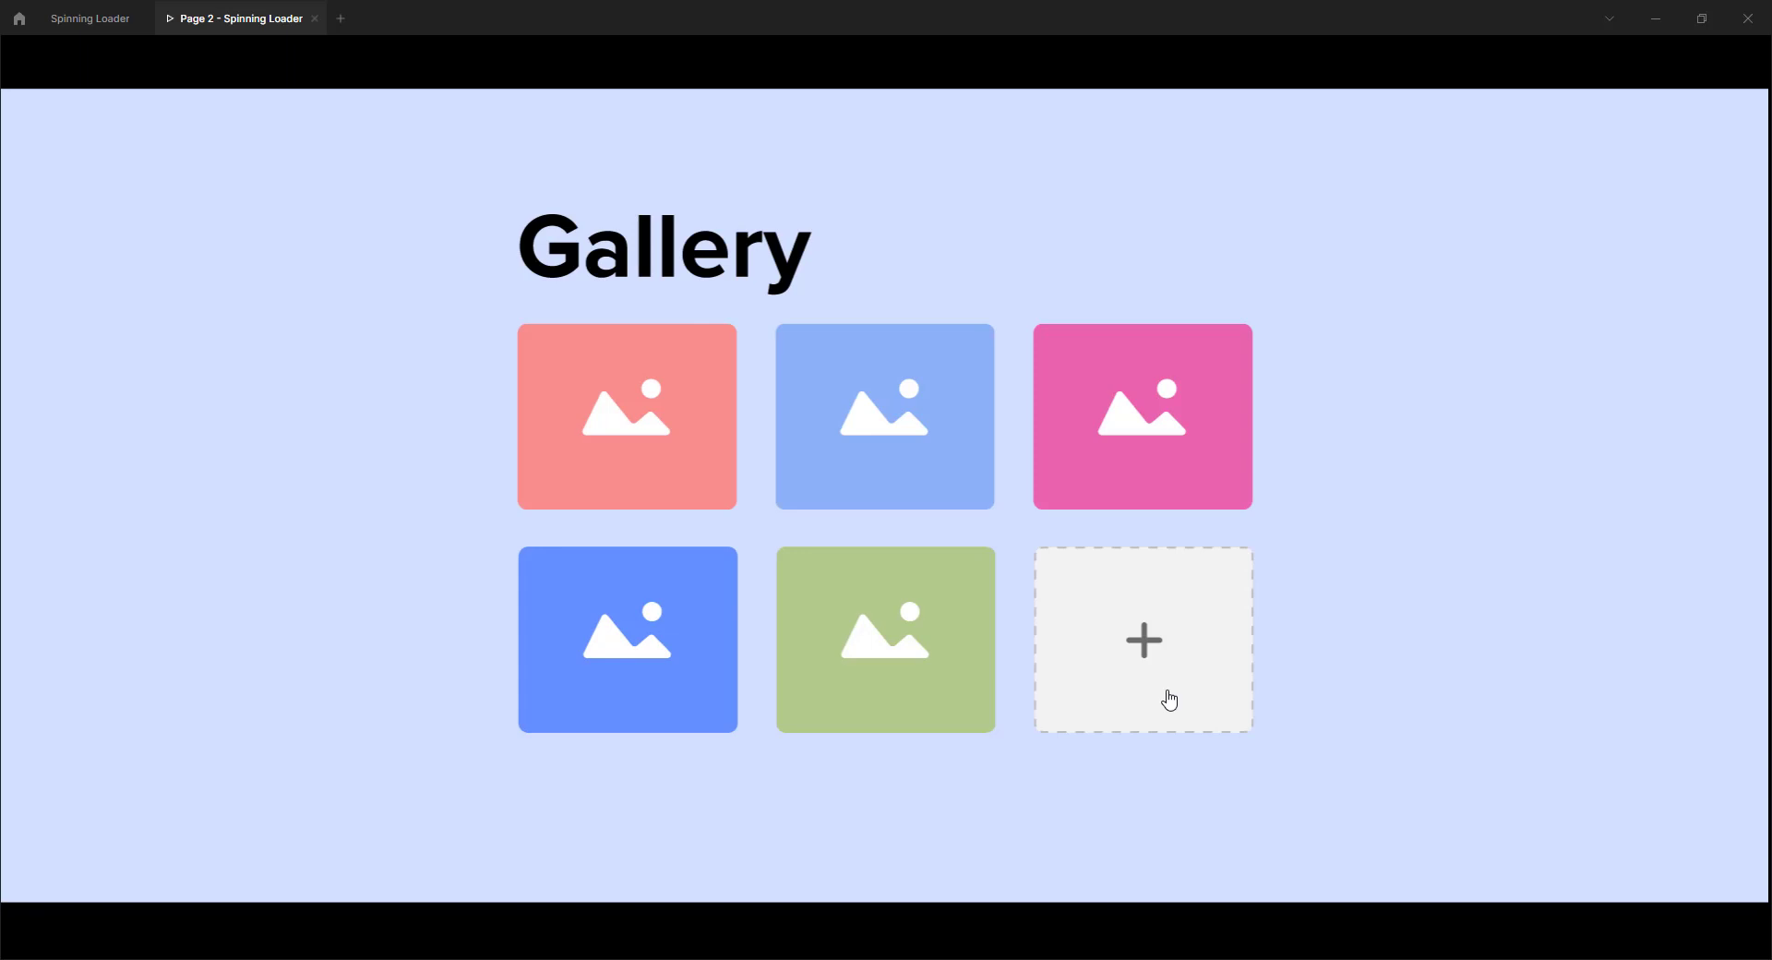
{"action": "left_click", "coordinate": [1142, 641]}
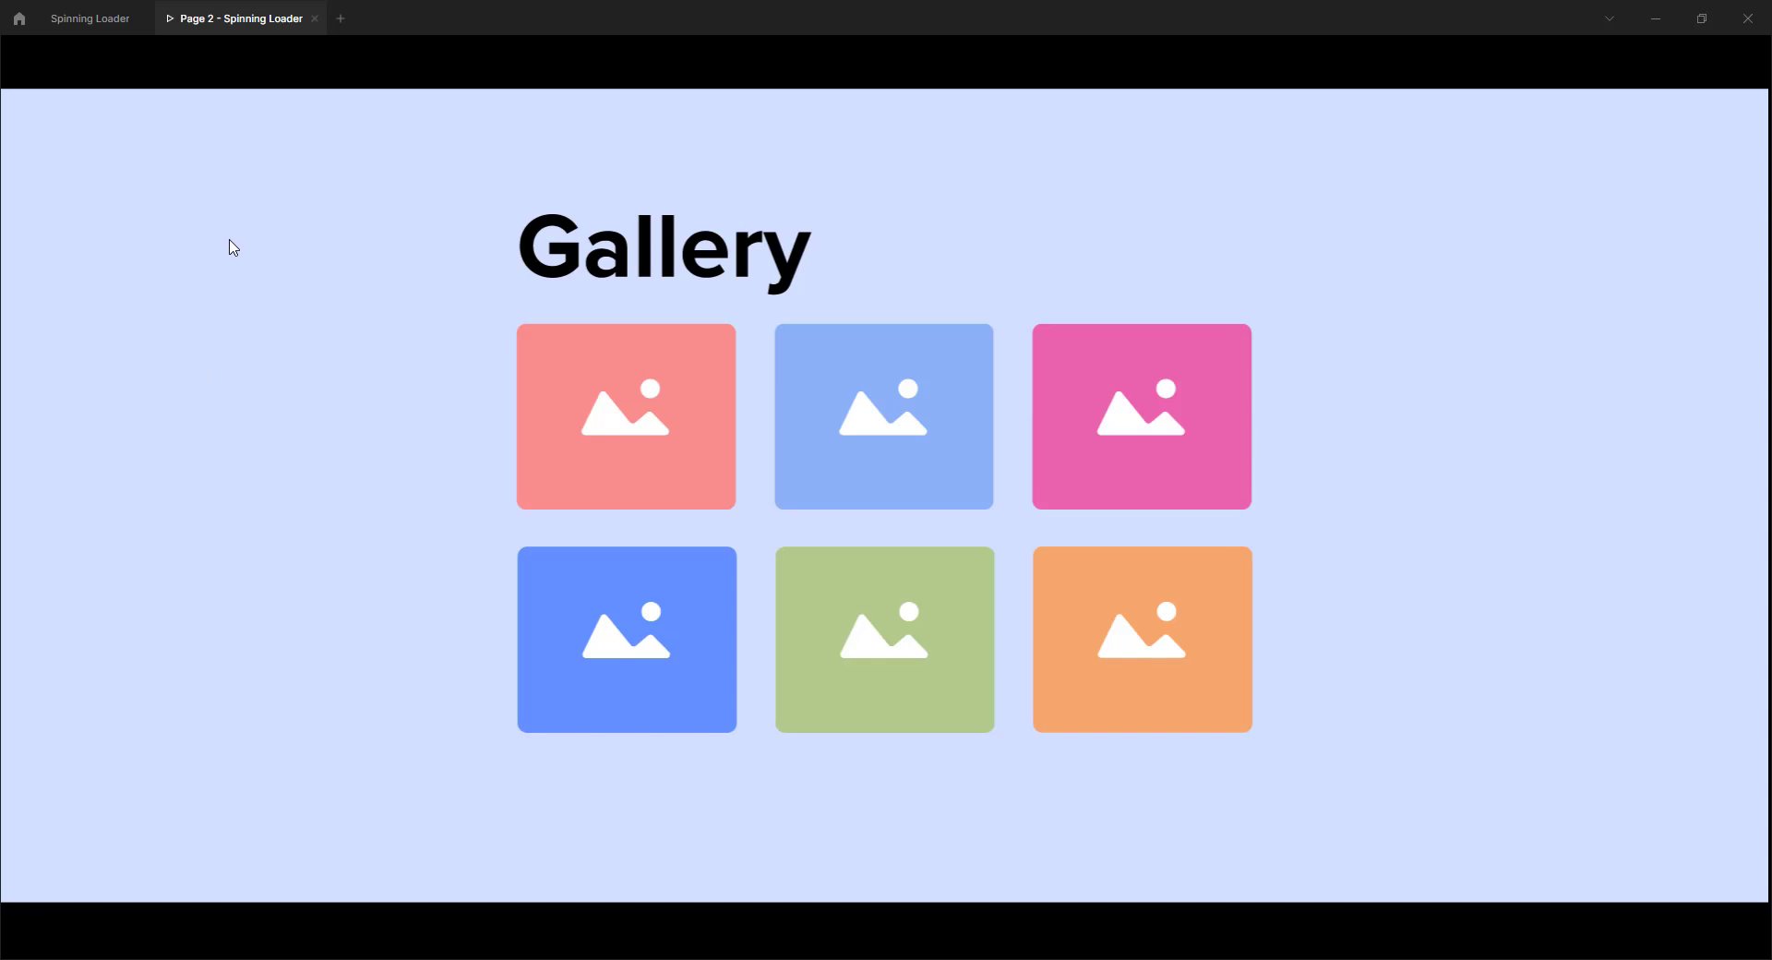
{"action": "left_click", "coordinate": [90, 19]}
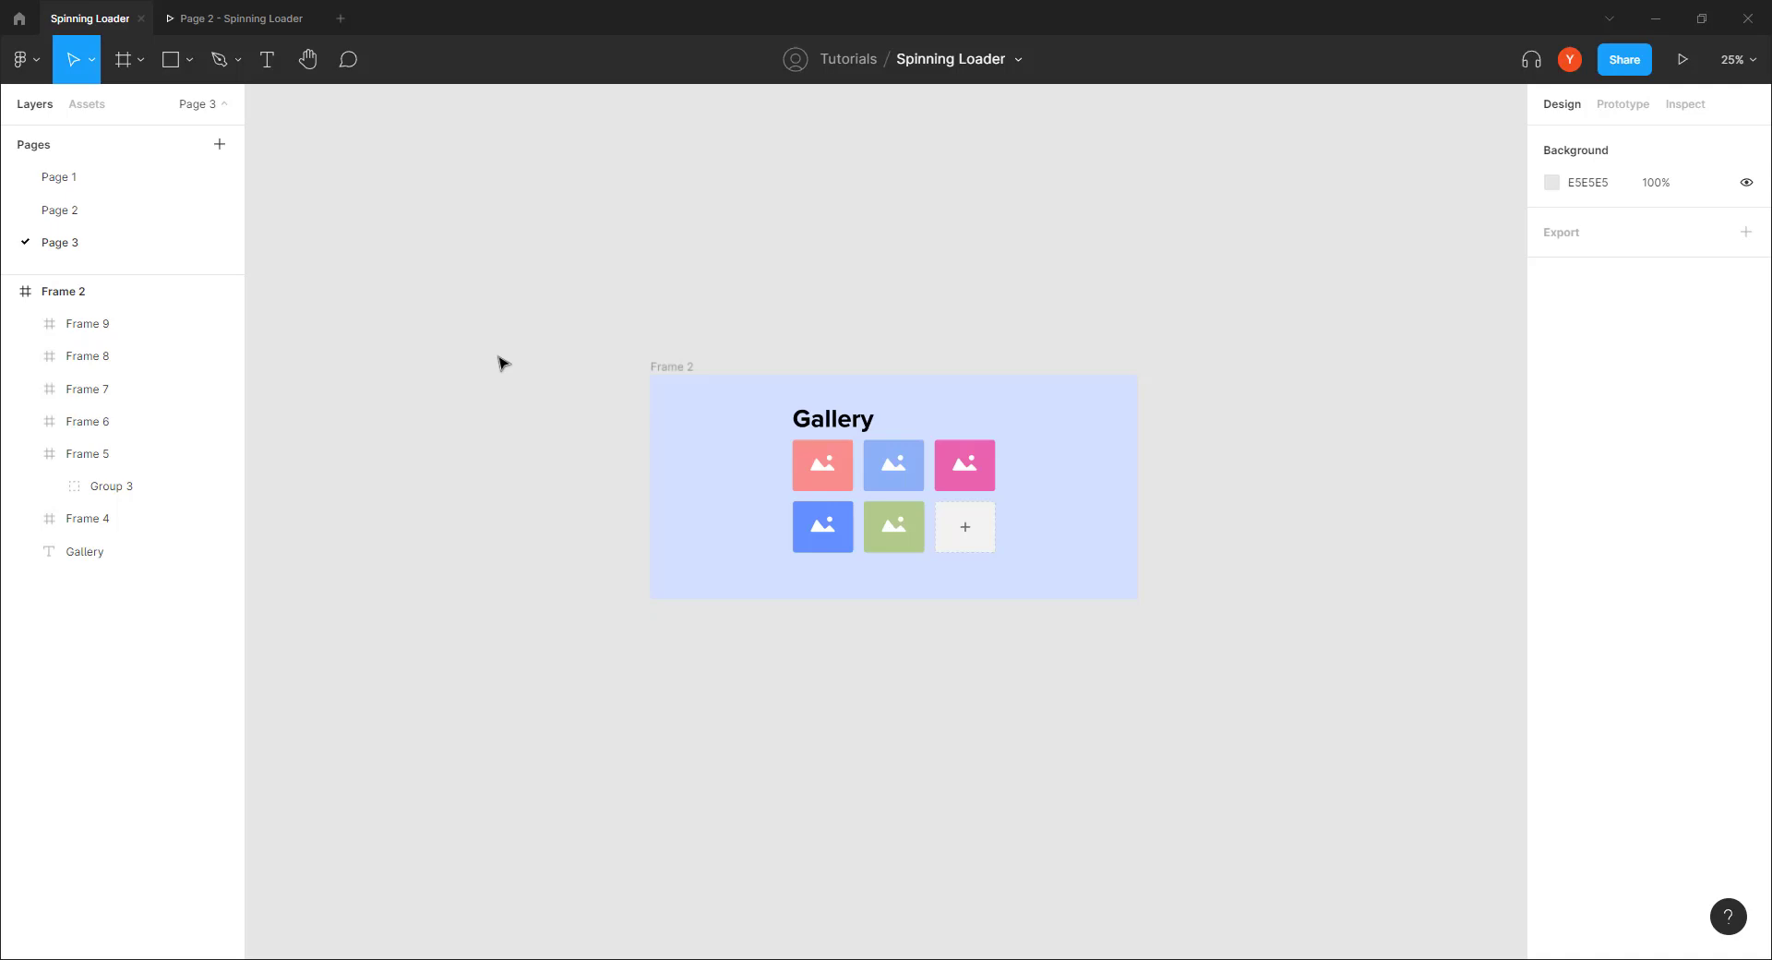
Step: Try to move the picture icon out of the salmon gallery tile, and undo the move
{"action": "key", "text": "shift+0"}
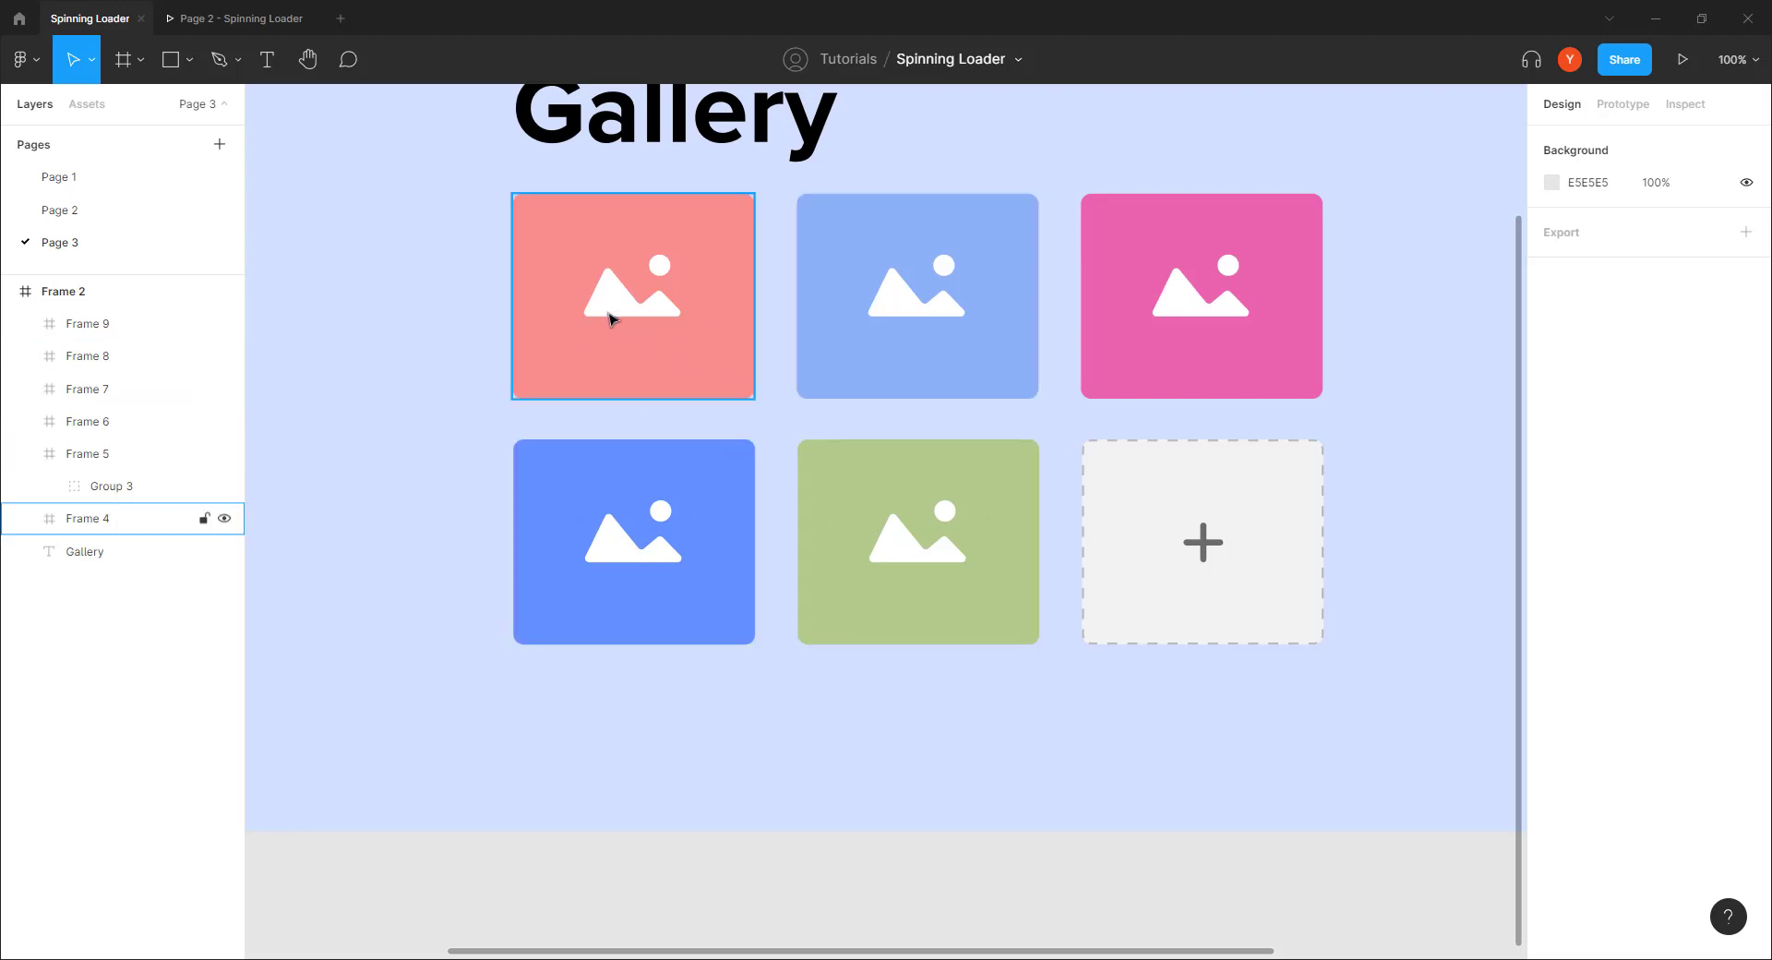
{"action": "left_click_drag", "start_coordinate": [617, 302], "coordinate": [327, 275]}
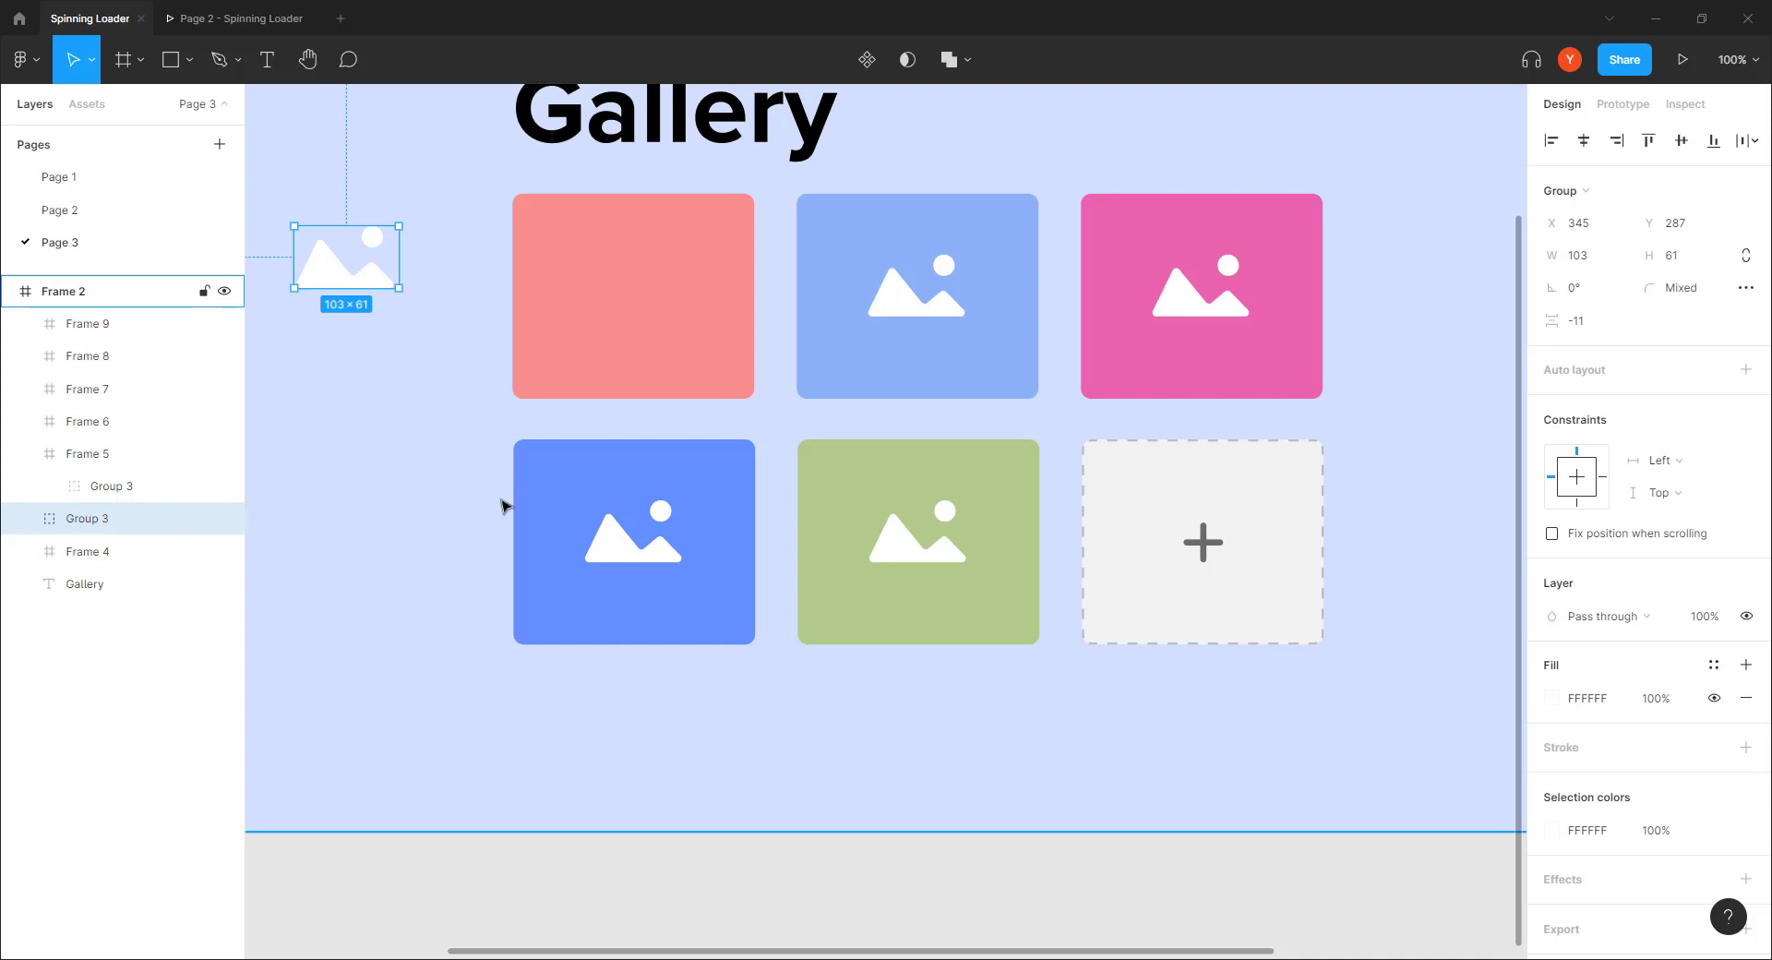
{"action": "key", "text": "ctrl+z"}
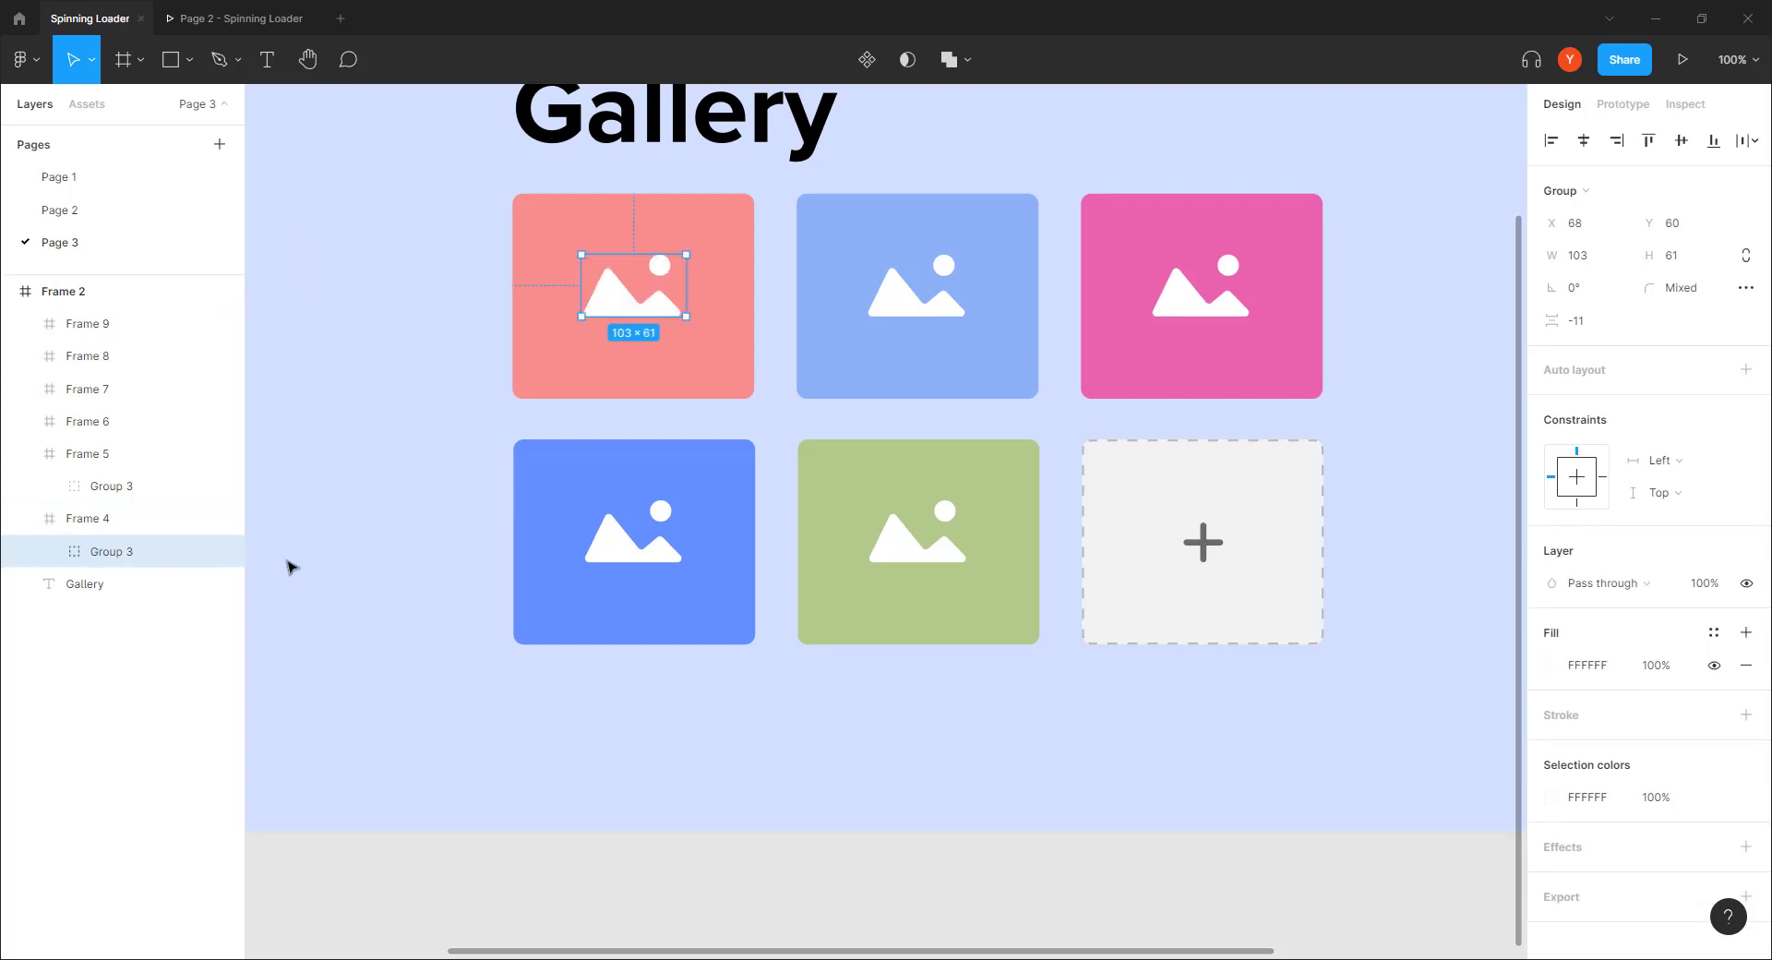
{"action": "left_click", "coordinate": [420, 291]}
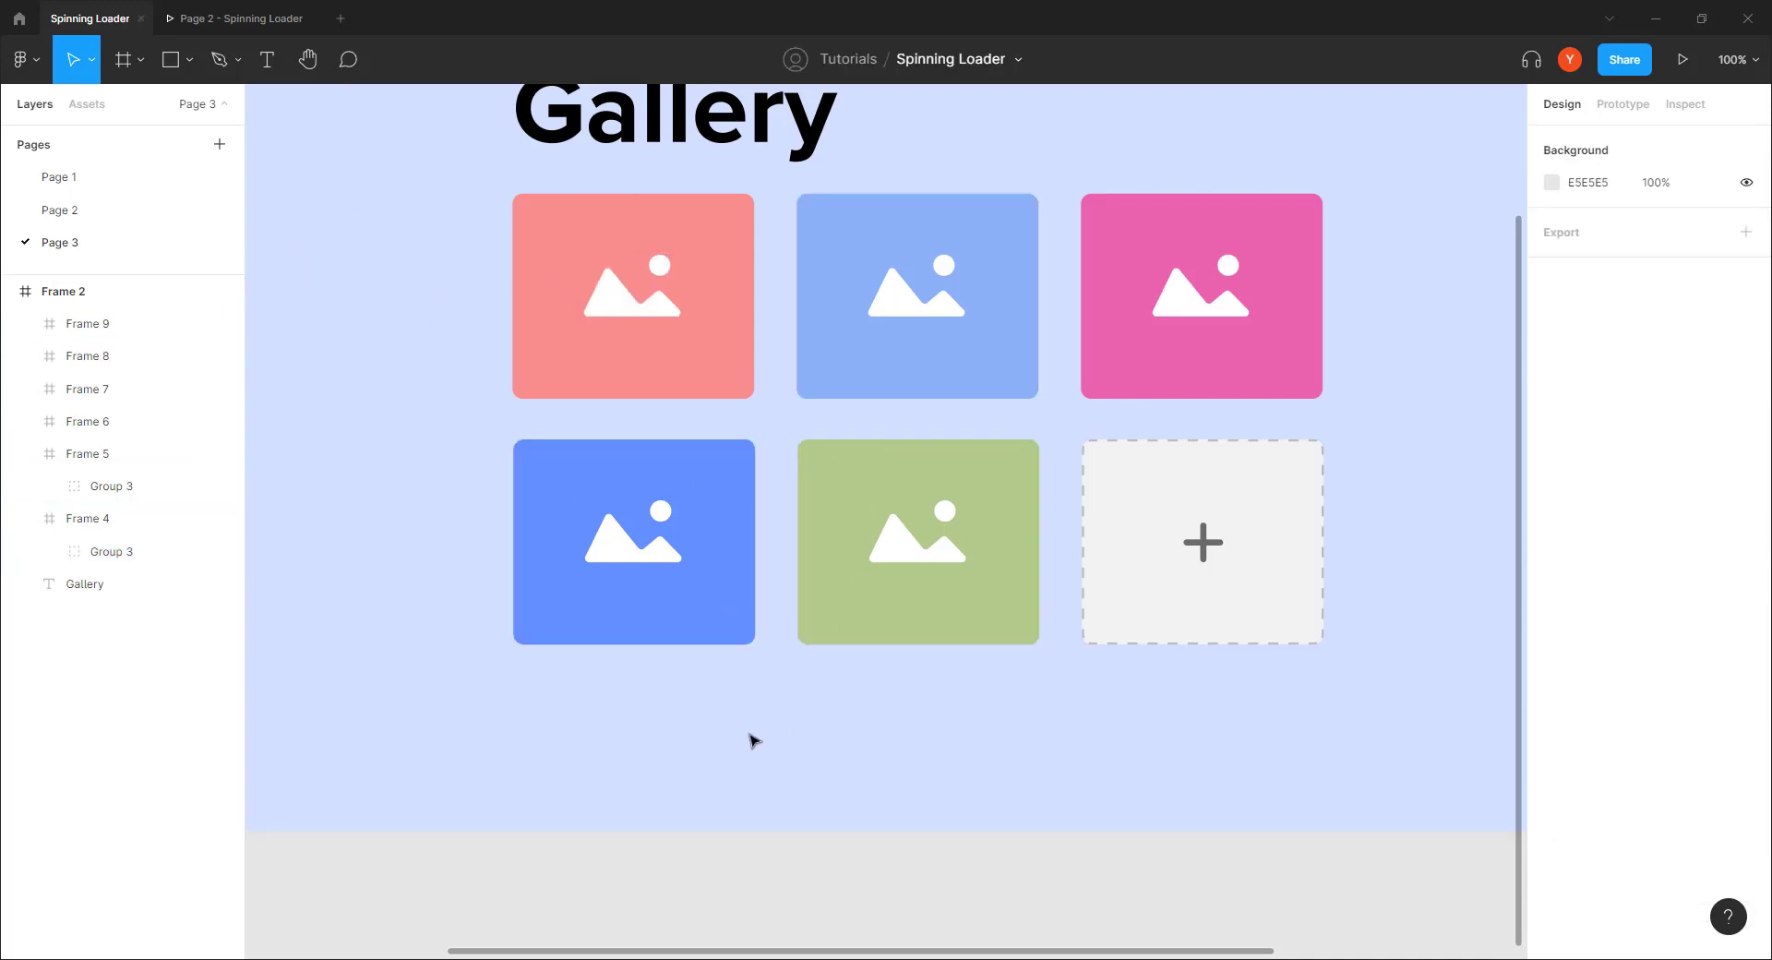
Step: Draw a circle about 108 × 108 on the empty canvas below the Gallery frame
{"action": "mouse_move", "coordinate": [751, 739]}
{"action": "left_mouse_down"}
{"action": "mouse_move", "coordinate": [641, 368]}
{"action": "mouse_move", "coordinate": [795, 407]}
{"action": "mouse_move", "coordinate": [755, 715]}
{"action": "left_mouse_up"}
{"action": "scroll", "coordinate": [459, 505], "scroll_direction": "up", "scroll_amount": 2}
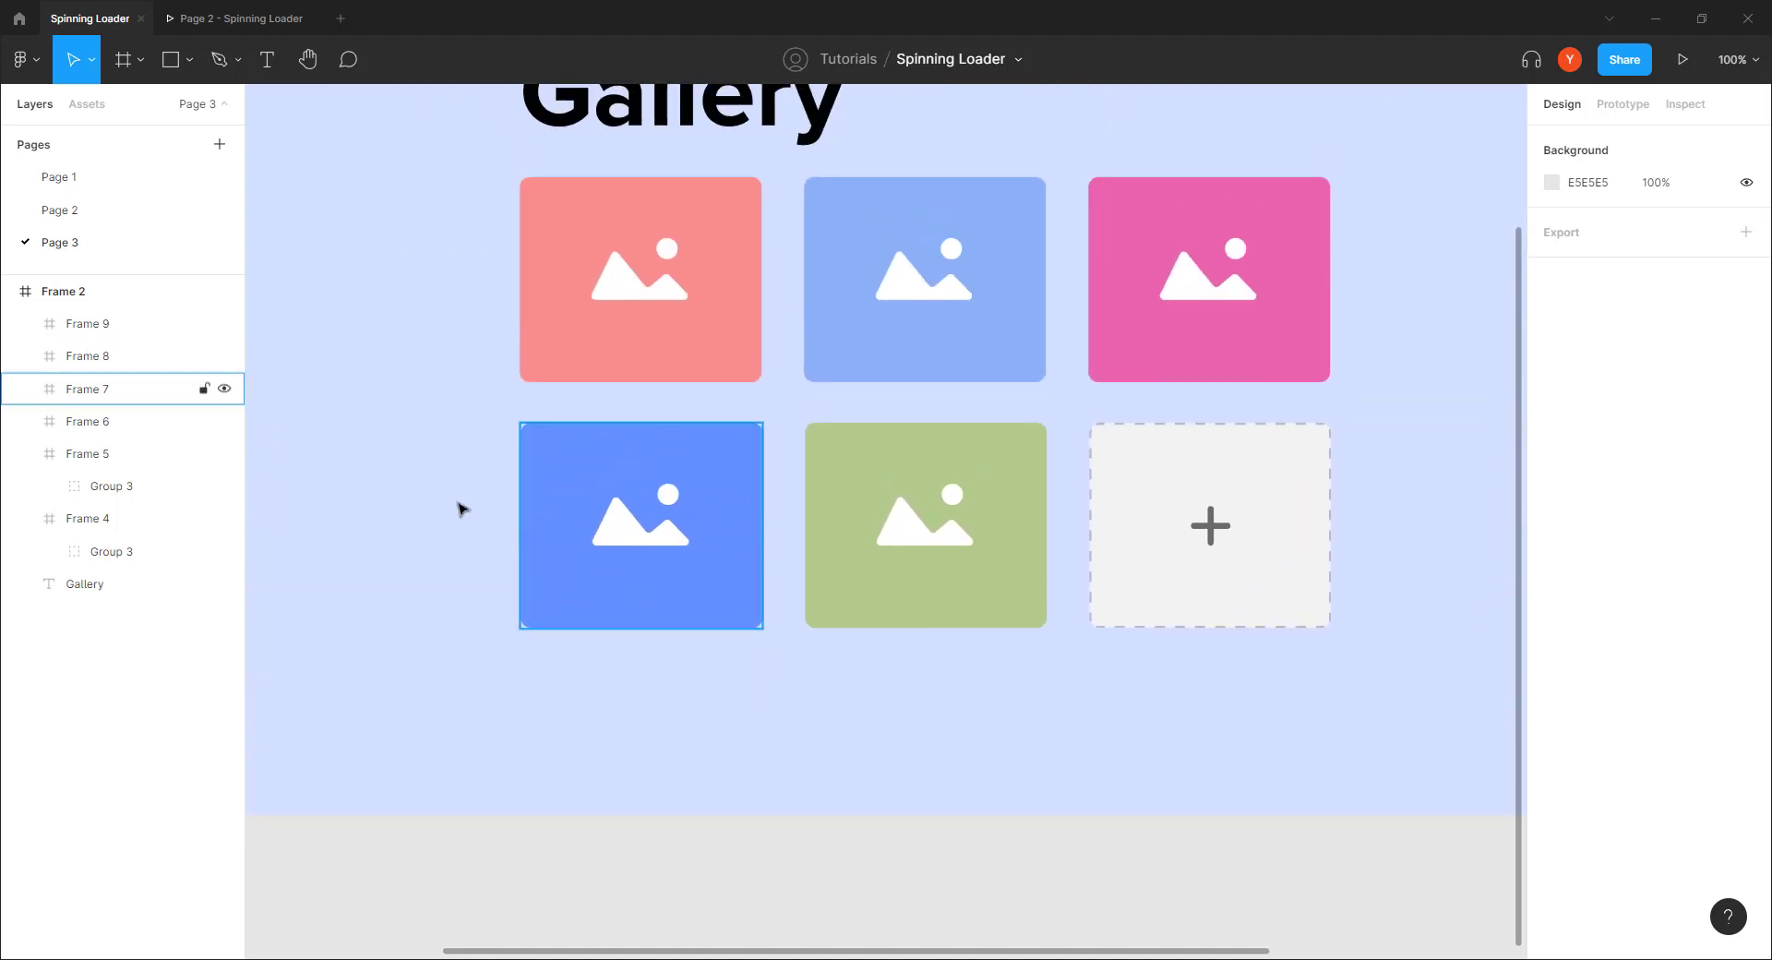
{"action": "scroll", "coordinate": [680, 517], "scroll_direction": "left", "scroll_amount": 5}
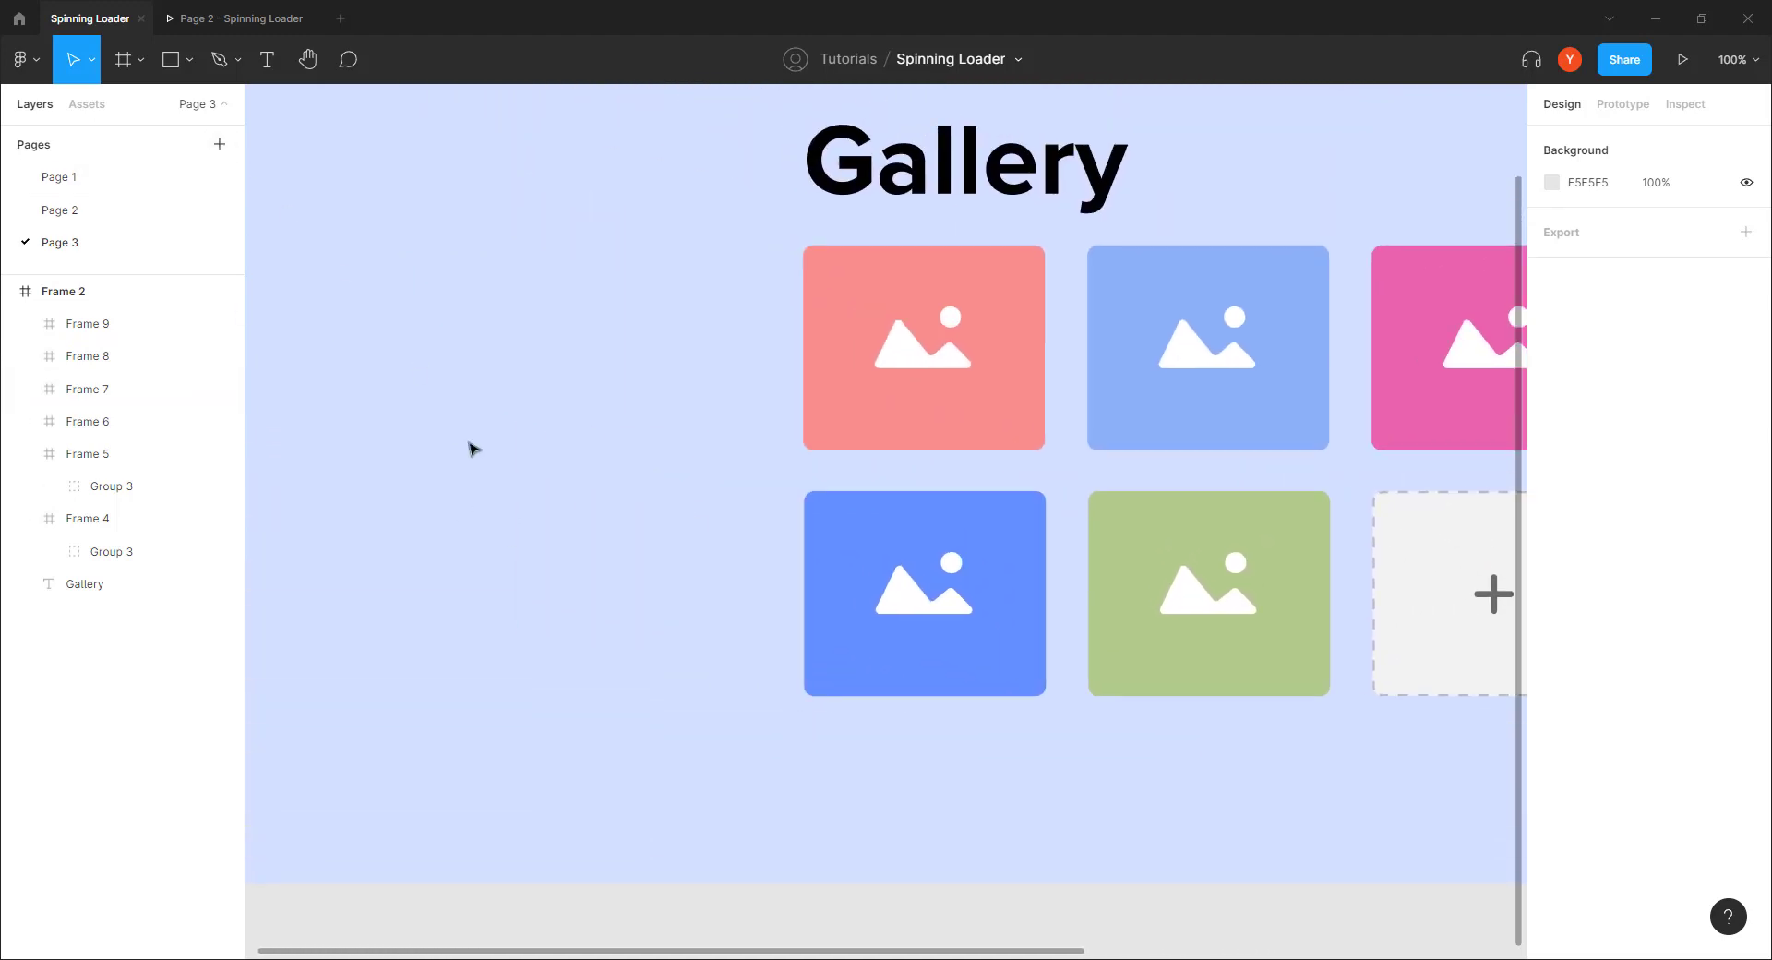
{"action": "key", "text": "o"}
{"action": "mouse_move", "coordinate": [724, 392]}
{"action": "left_mouse_down"}
{"action": "mouse_move", "coordinate": [616, 502]}
{"action": "mouse_move", "coordinate": [1238, 478]}
{"action": "mouse_move", "coordinate": [1202, 503]}
{"action": "mouse_move", "coordinate": [1156, 937]}
{"action": "mouse_move", "coordinate": [1044, 739]}
{"action": "left_mouse_up"}
{"action": "scroll", "coordinate": [648, 621], "scroll_direction": "right", "scroll_amount": 5}
{"action": "scroll", "coordinate": [649, 621], "scroll_direction": "down", "scroll_amount": 2}
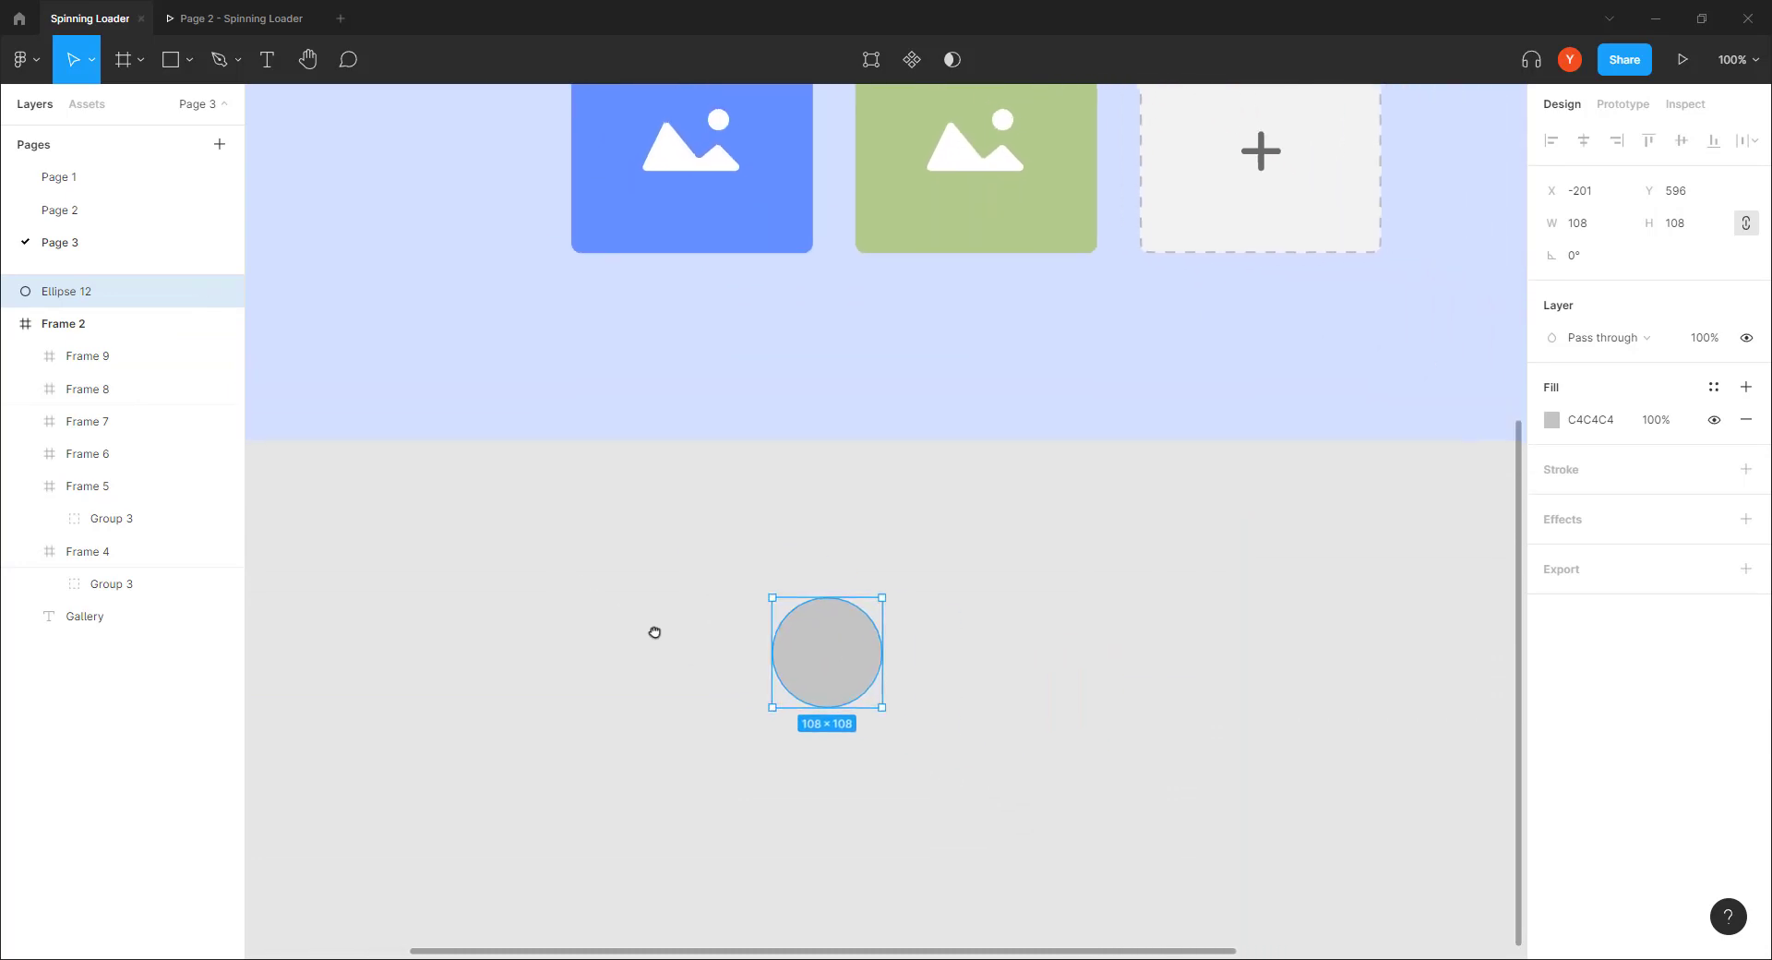
{"action": "left_click_drag", "start_coordinate": [655, 632], "coordinate": [660, 638]}
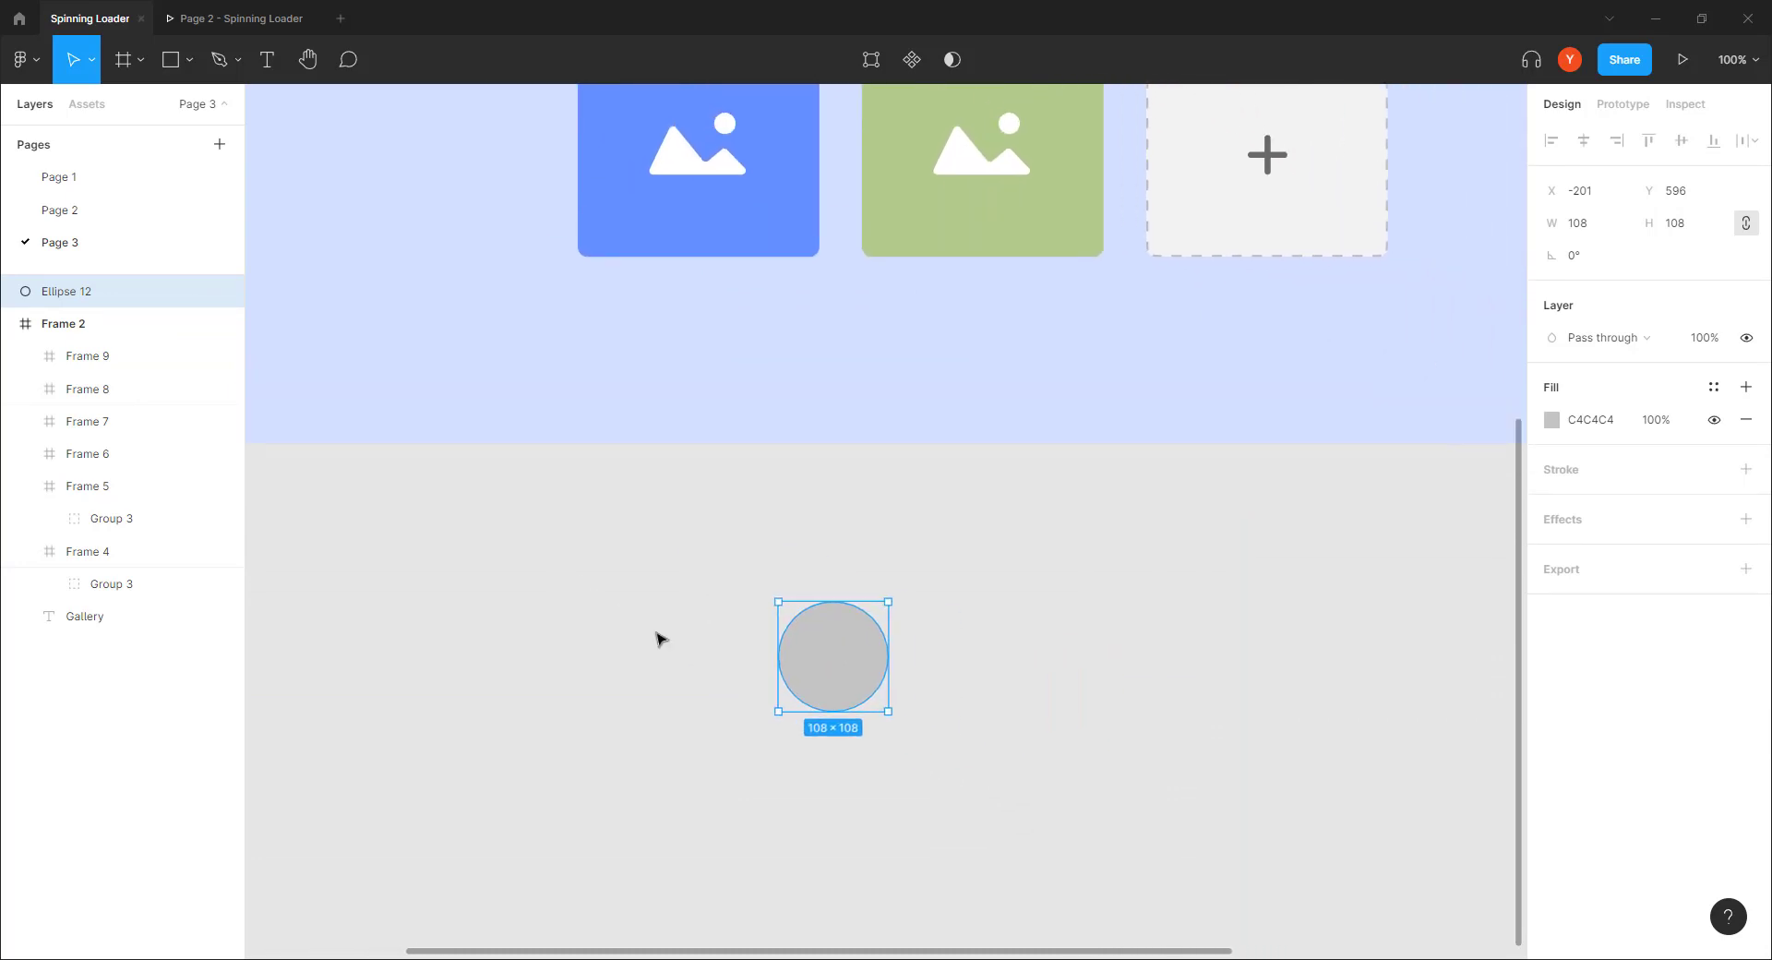
{"action": "key", "text": "plus"}
{"action": "scroll", "coordinate": [628, 684], "scroll_direction": "down", "scroll_amount": 5}
{"action": "scroll", "coordinate": [684, 550], "scroll_direction": "left", "scroll_amount": 2}
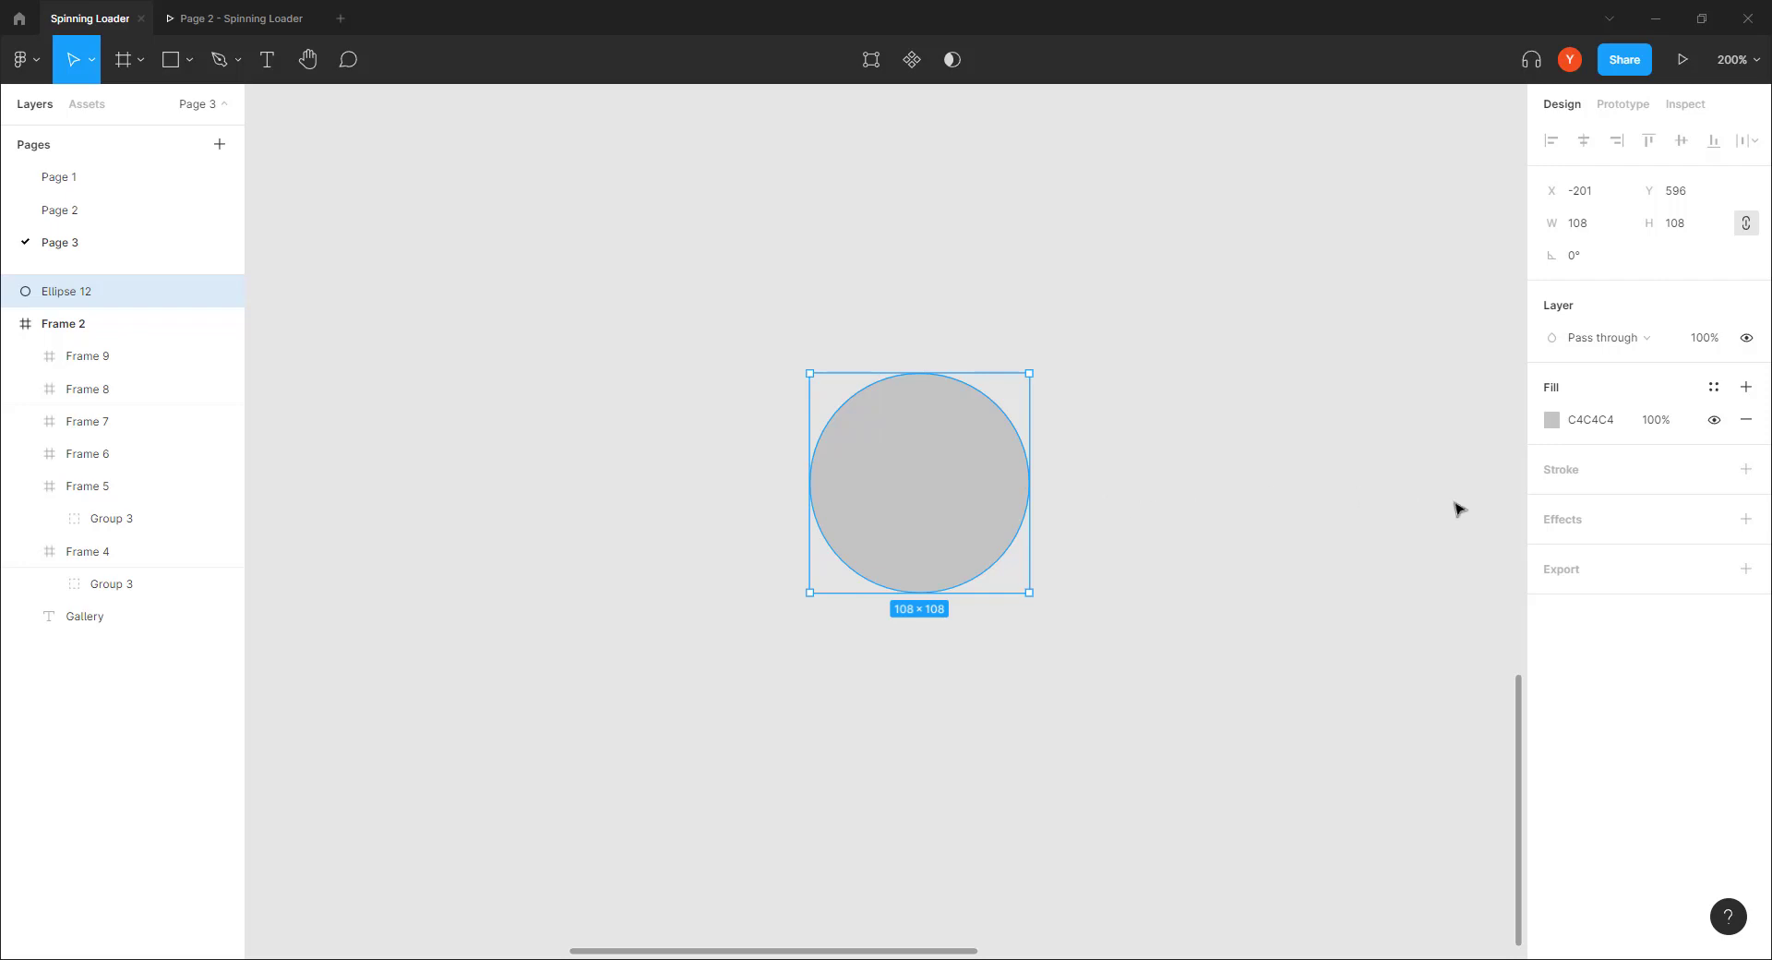
Step: Give the circle a black inside stroke with a width of 6 and remove its fill
{"action": "left_click", "coordinate": [1745, 469]}
{"action": "left_click", "coordinate": [1583, 537]}
{"action": "type", "text": "4"}
{"action": "key", "text": "Return"}
{"action": "key", "text": "Up"}
{"action": "key", "text": "Up"}
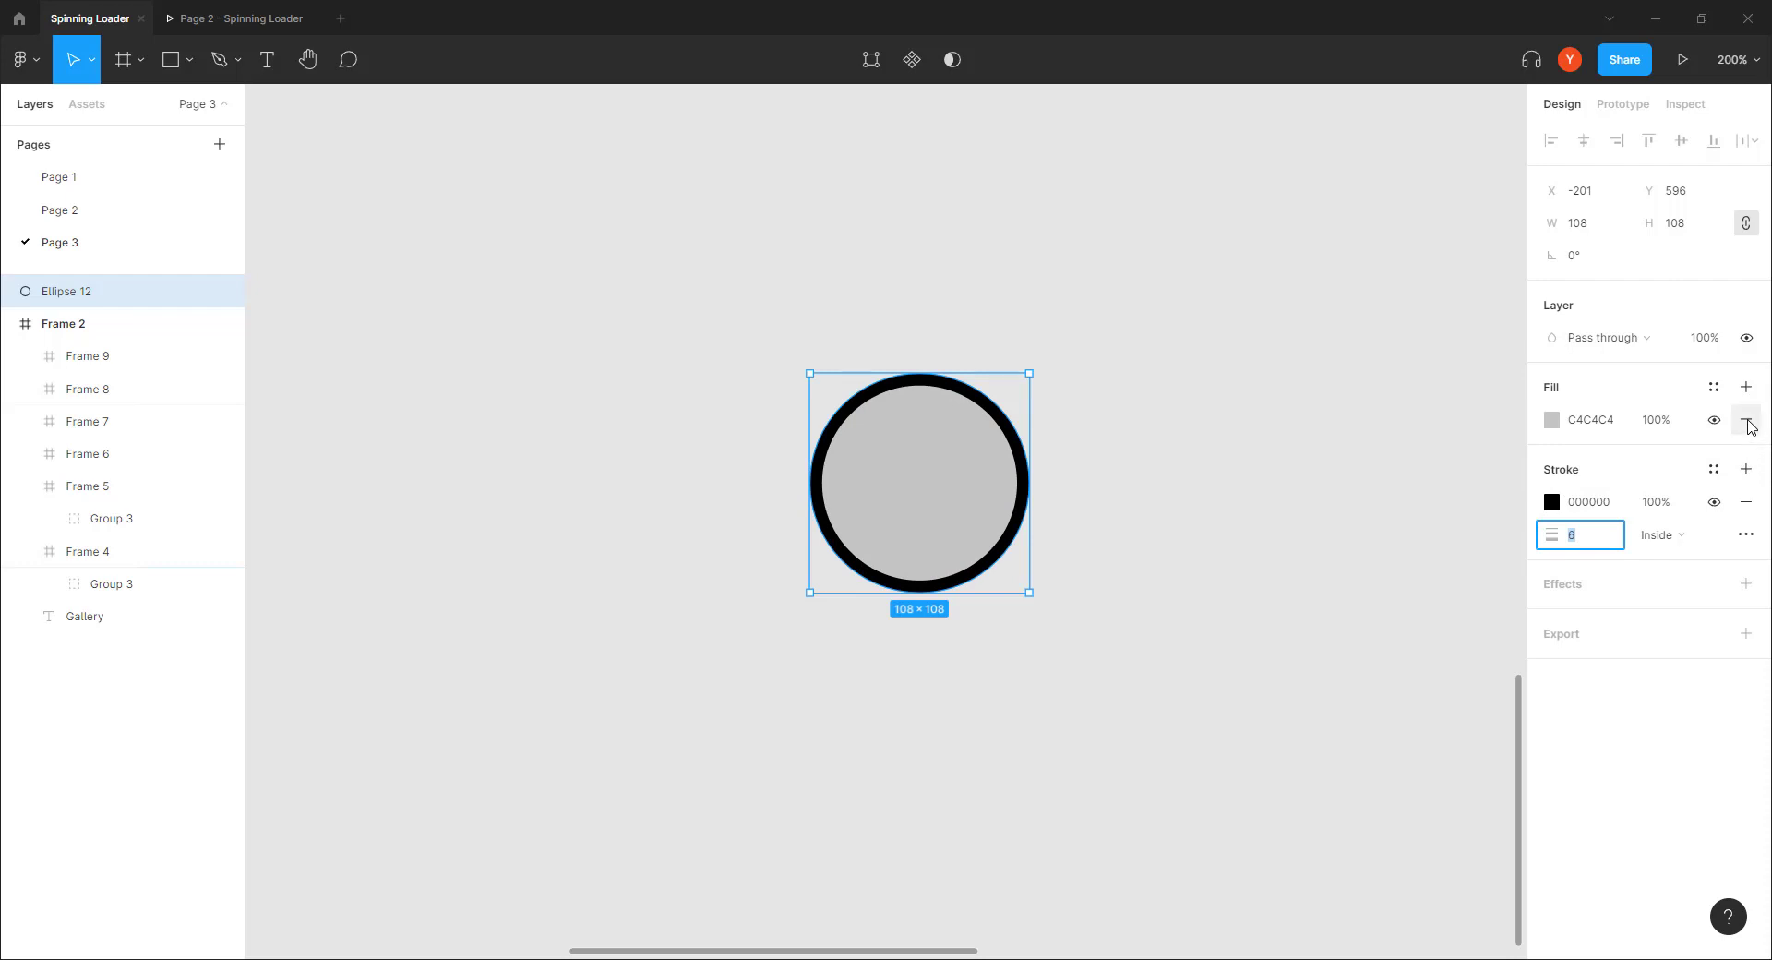
{"action": "left_click", "coordinate": [1747, 421]}
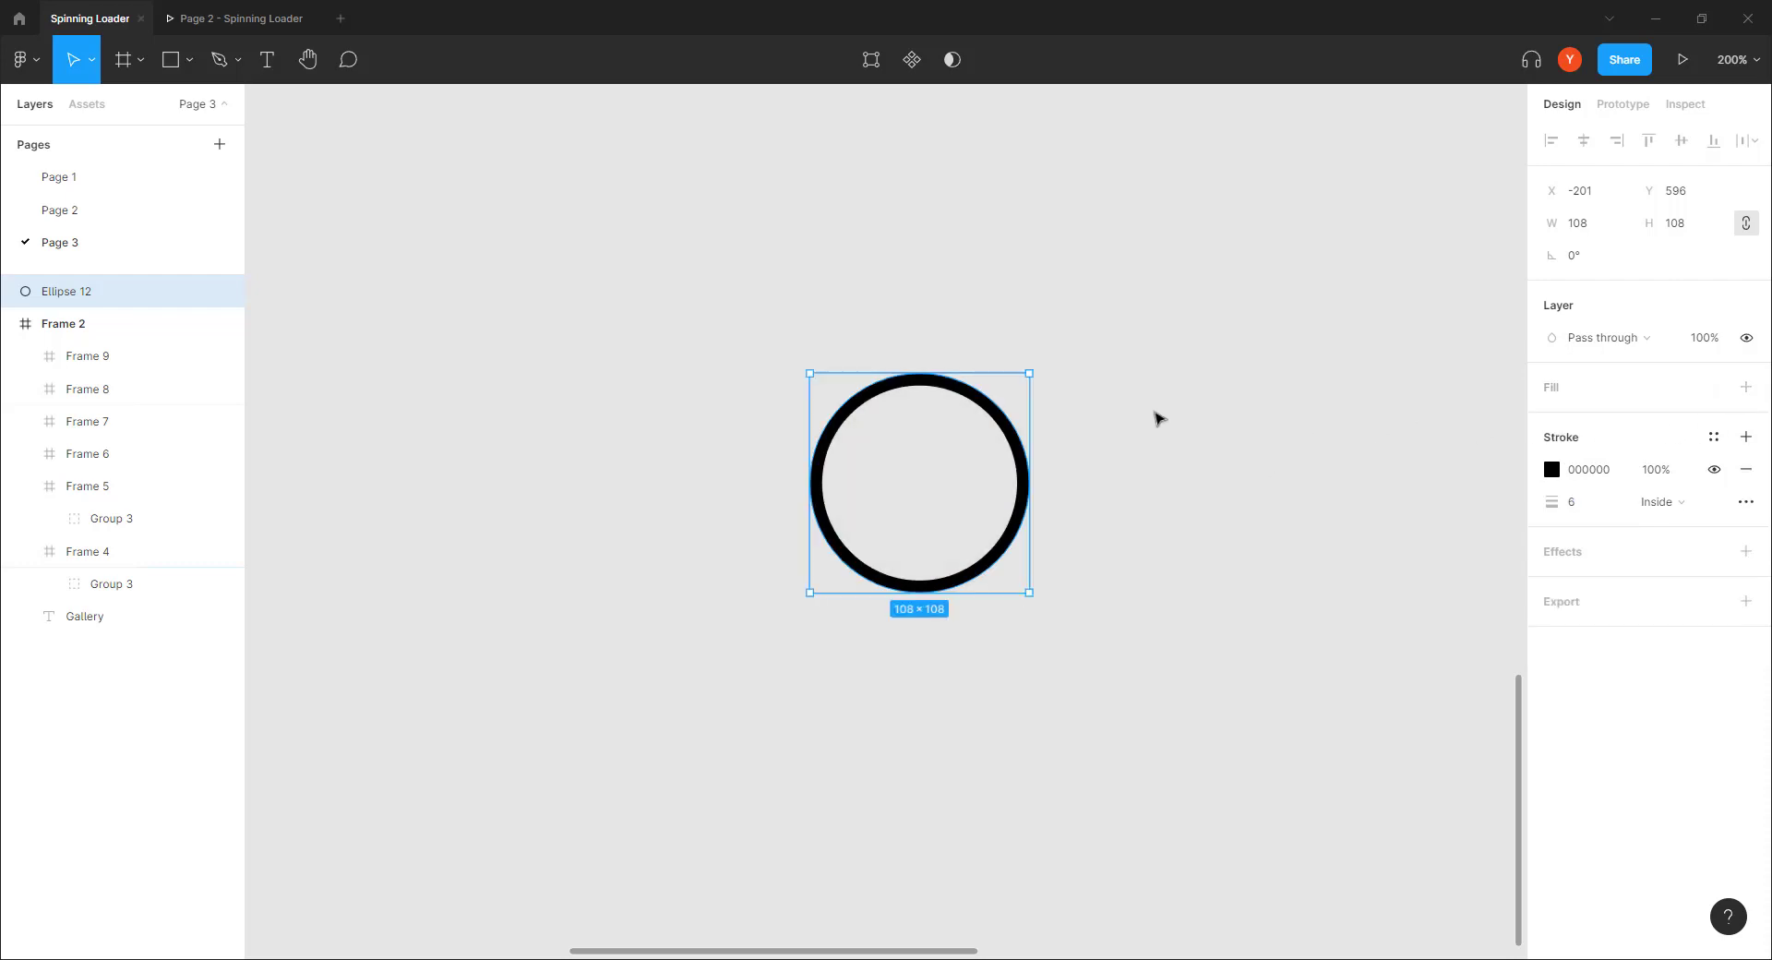
Step: Duplicate the ring in place, giving the copy a C4C4C4 fill and no stroke
{"action": "key", "text": "ctrl+d"}
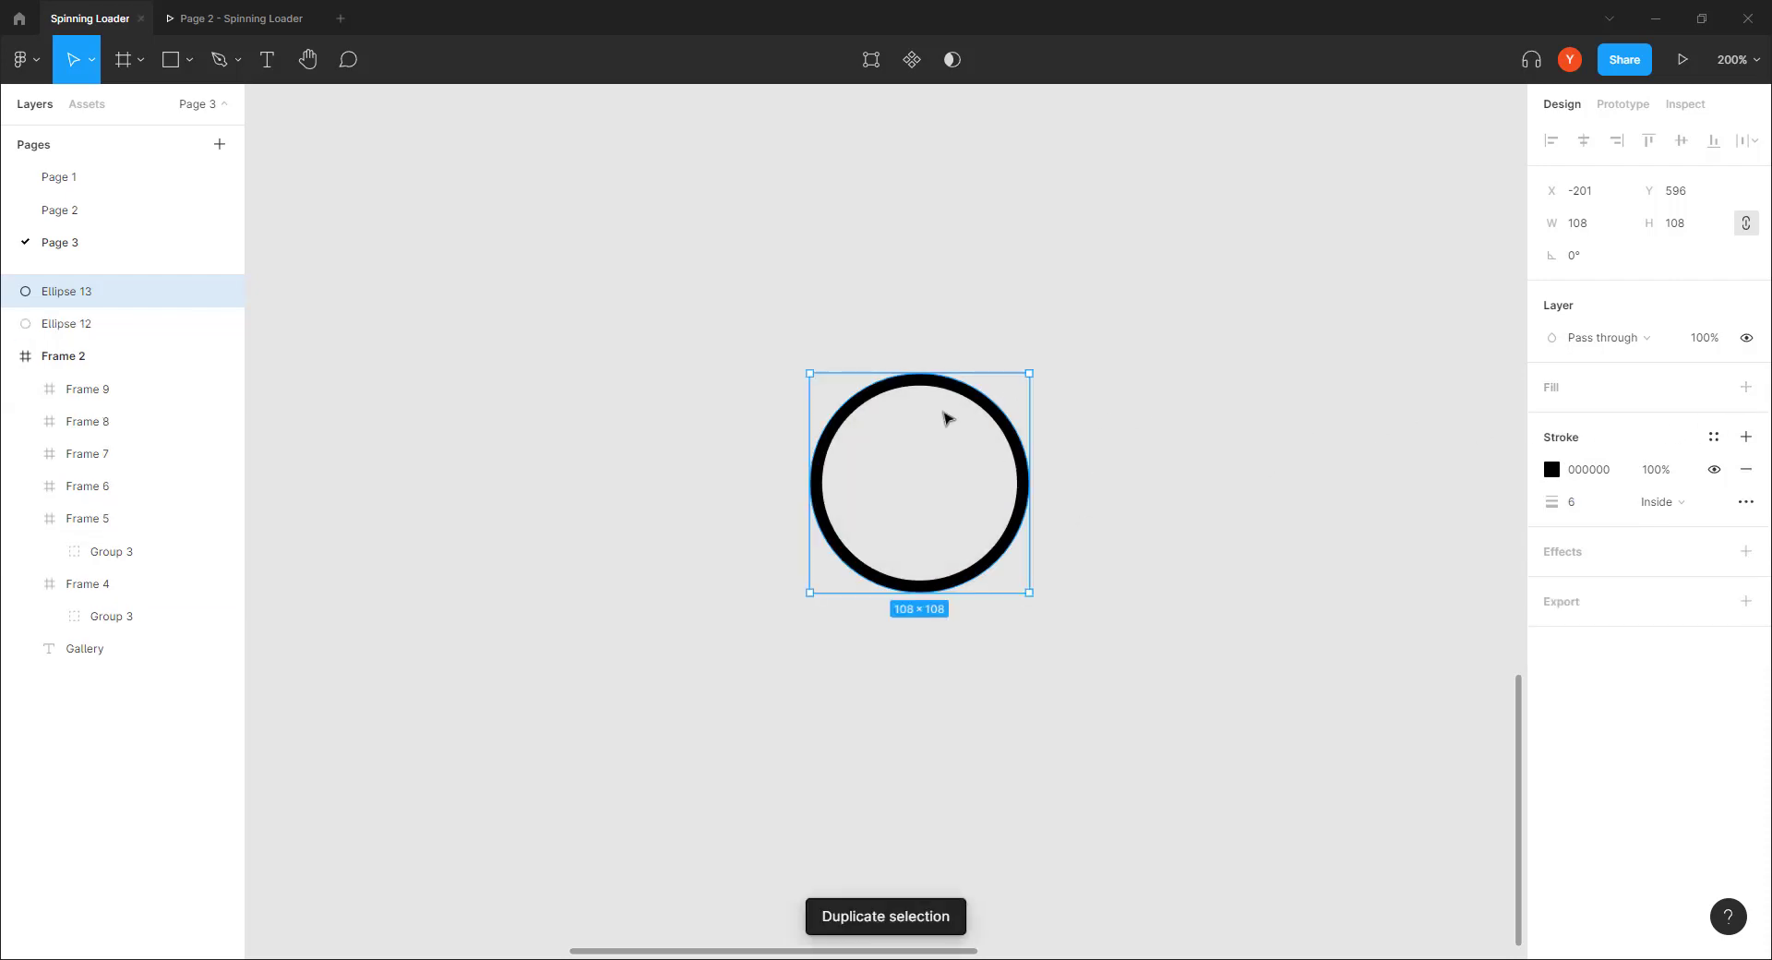
{"action": "left_click", "coordinate": [1745, 388]}
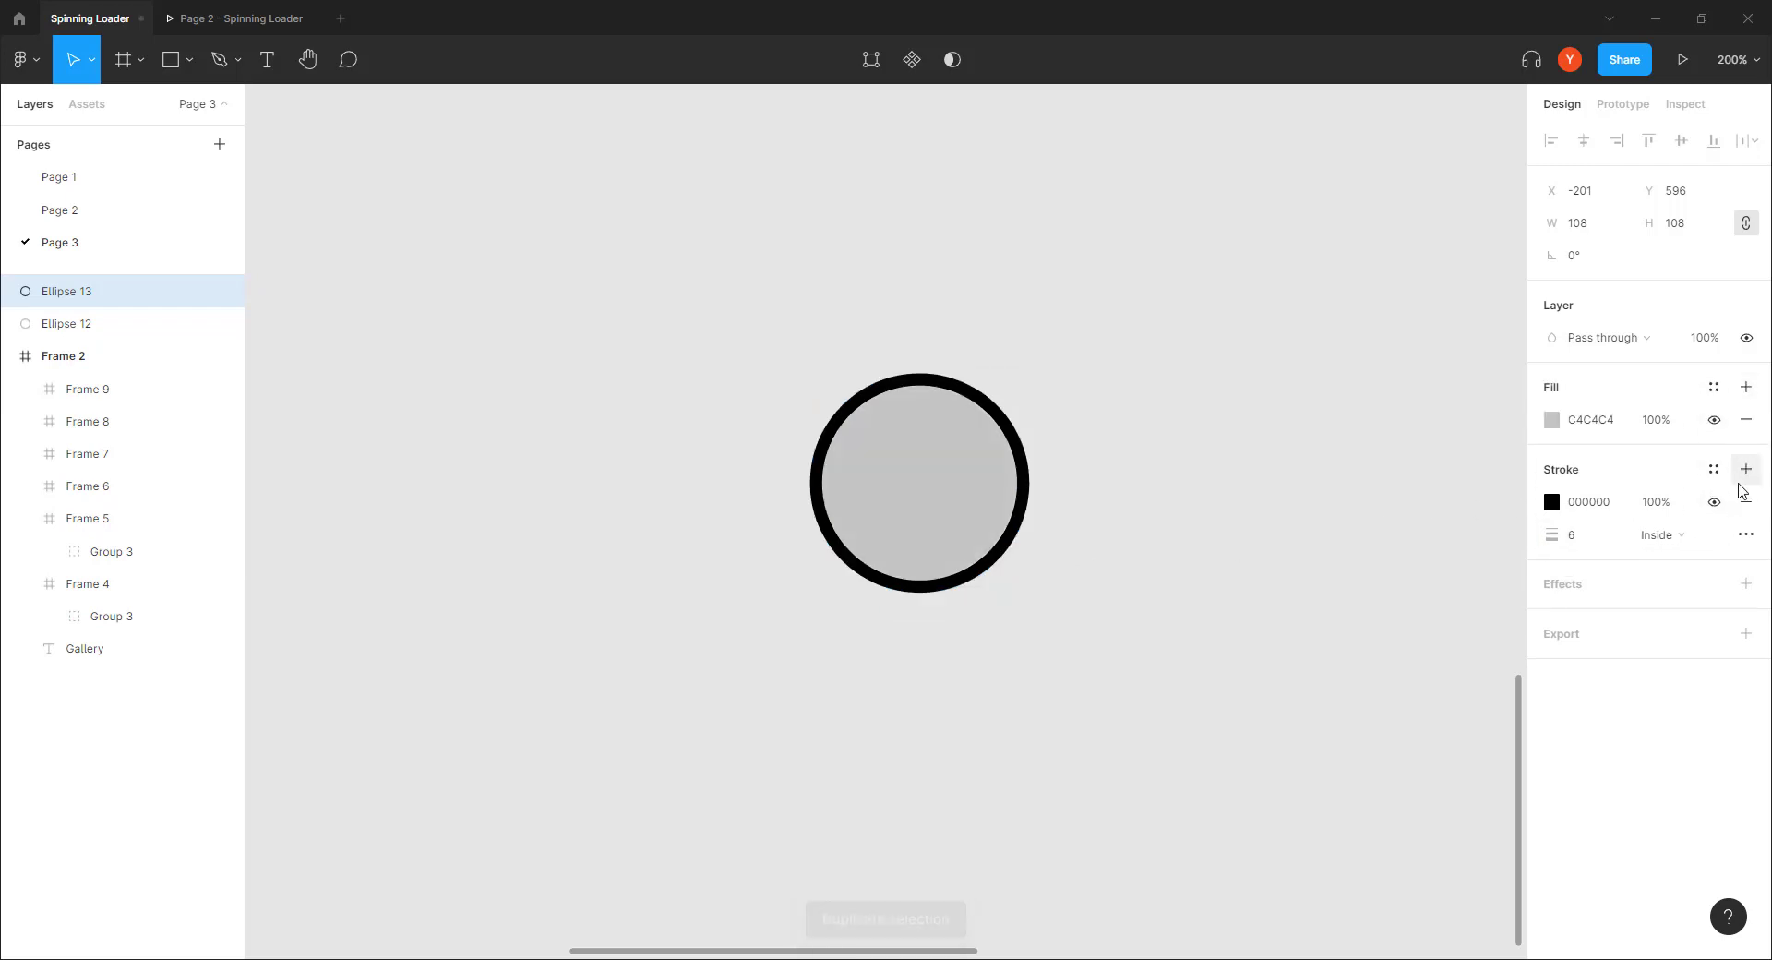
{"action": "left_click", "coordinate": [1745, 501]}
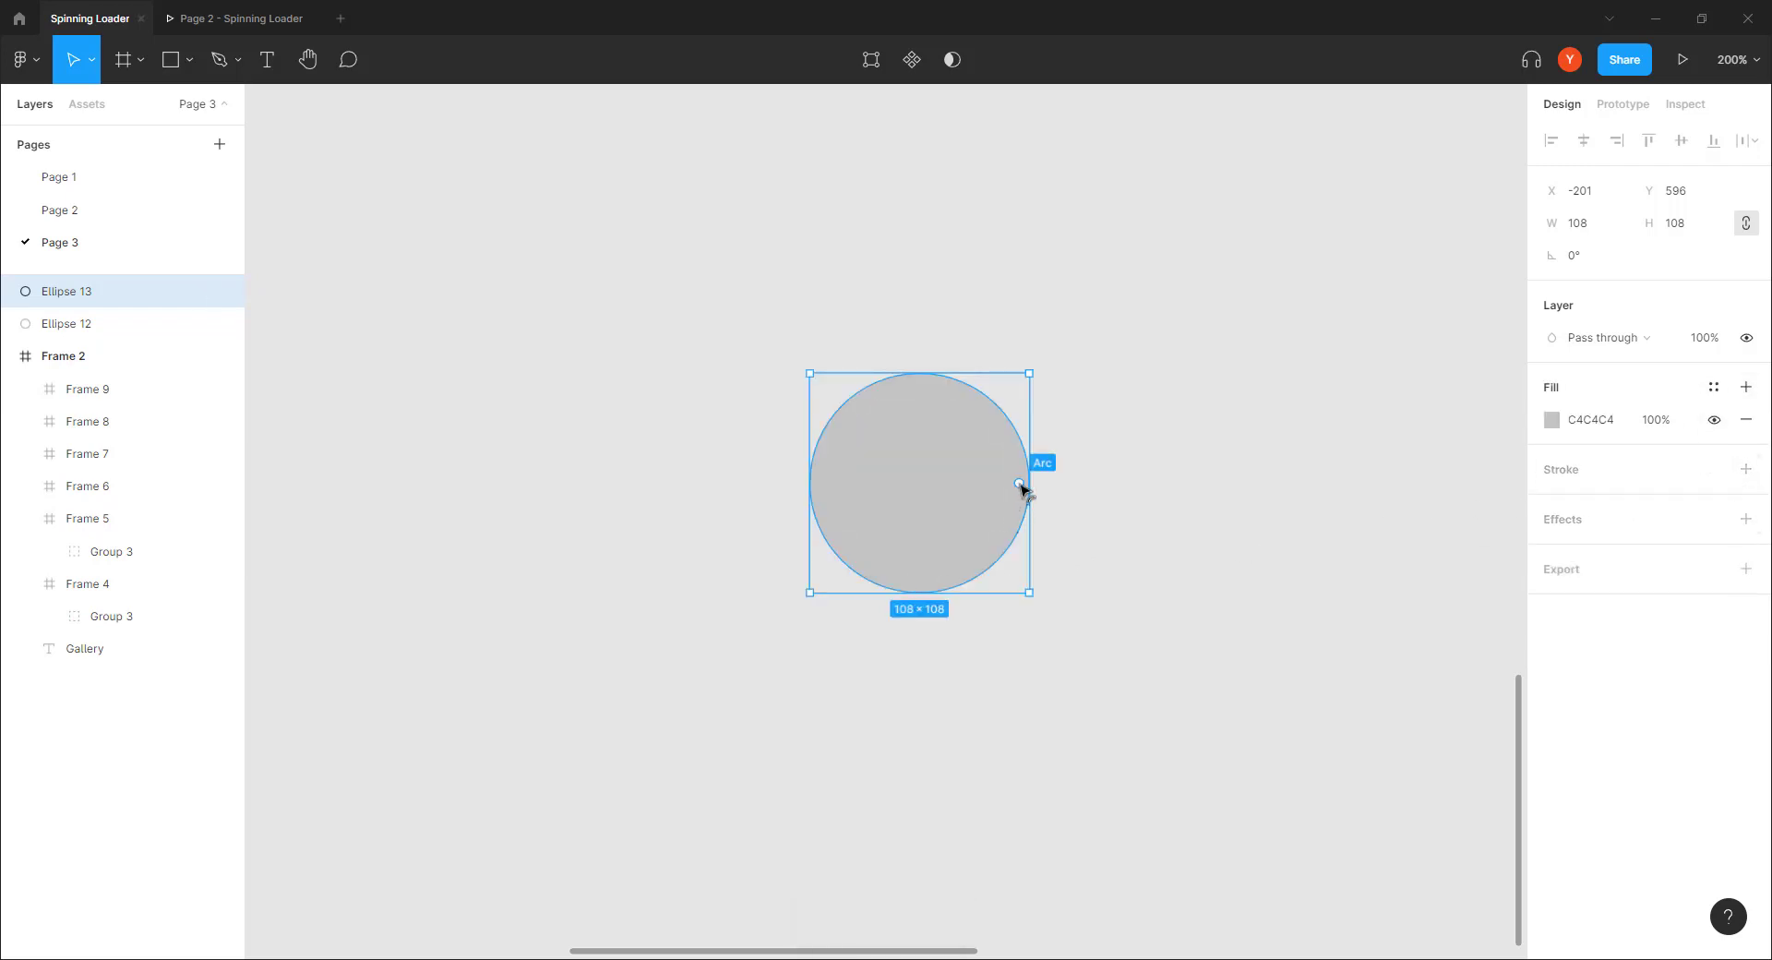
Step: Shape the duplicate circle into a thin quarter arc with a 25% sweep and a ratio of about 82%
{"action": "left_click_drag", "start_coordinate": [1019, 482], "coordinate": [919, 590]}
{"action": "left_click_drag", "start_coordinate": [920, 483], "coordinate": [986, 560]}
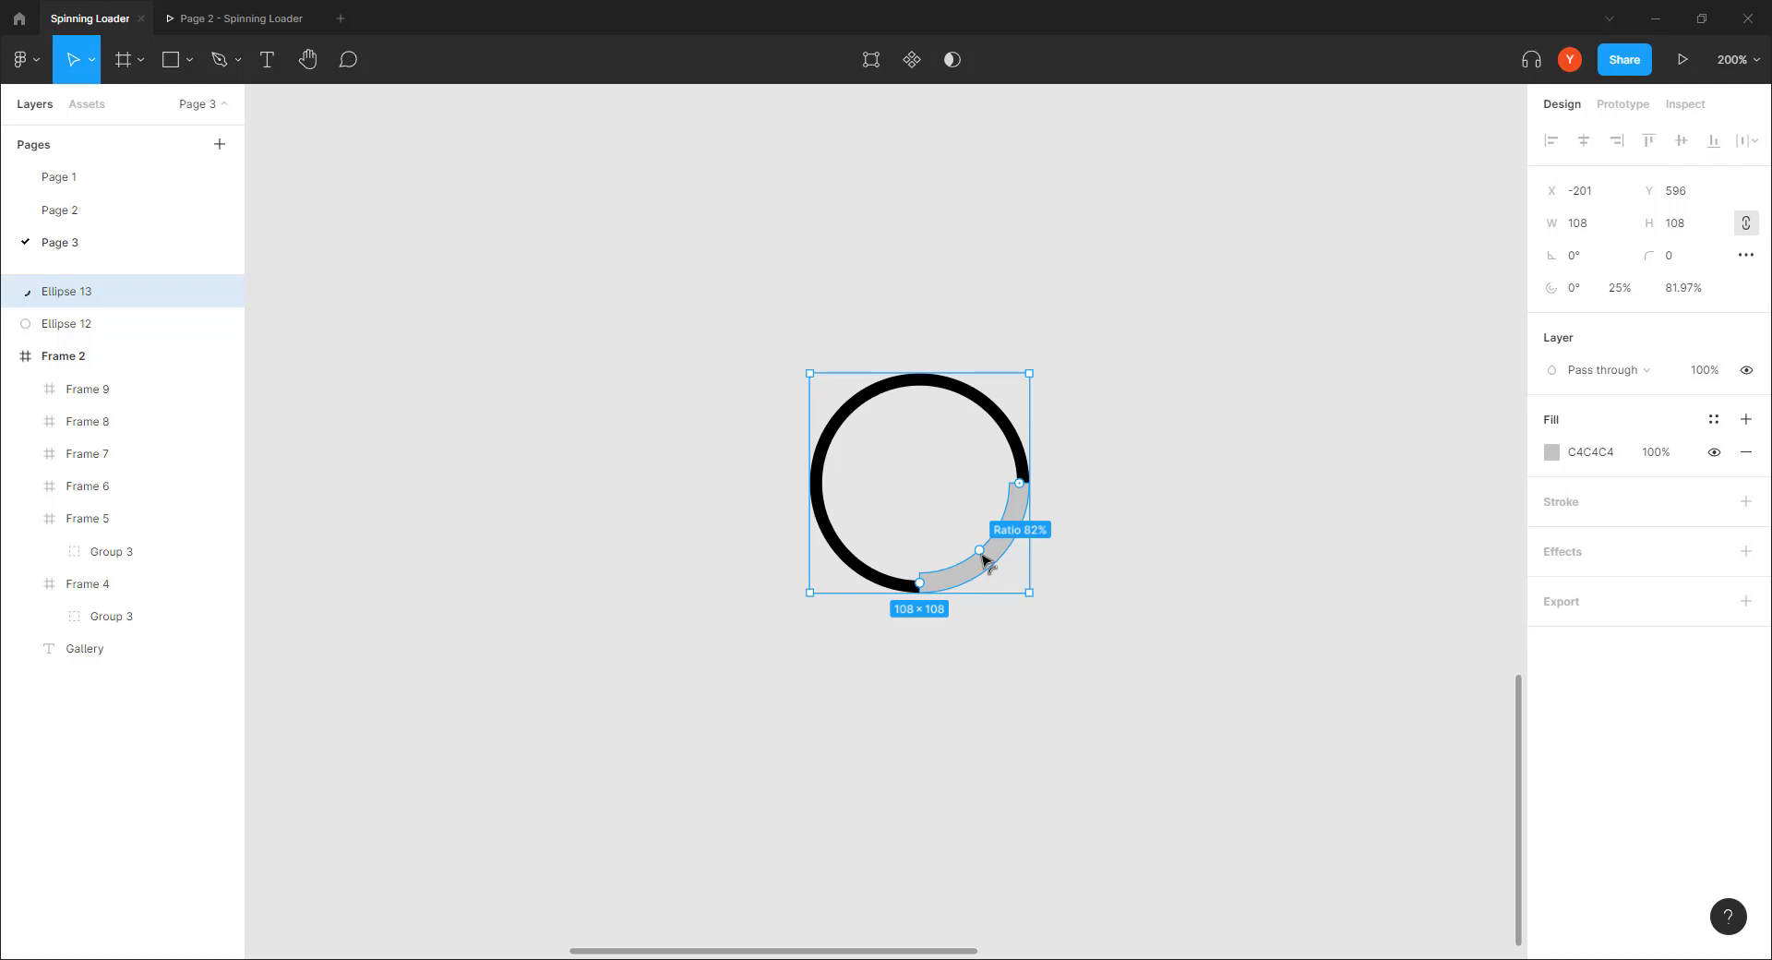
{"action": "left_click_drag", "start_coordinate": [985, 560], "coordinate": [985, 560]}
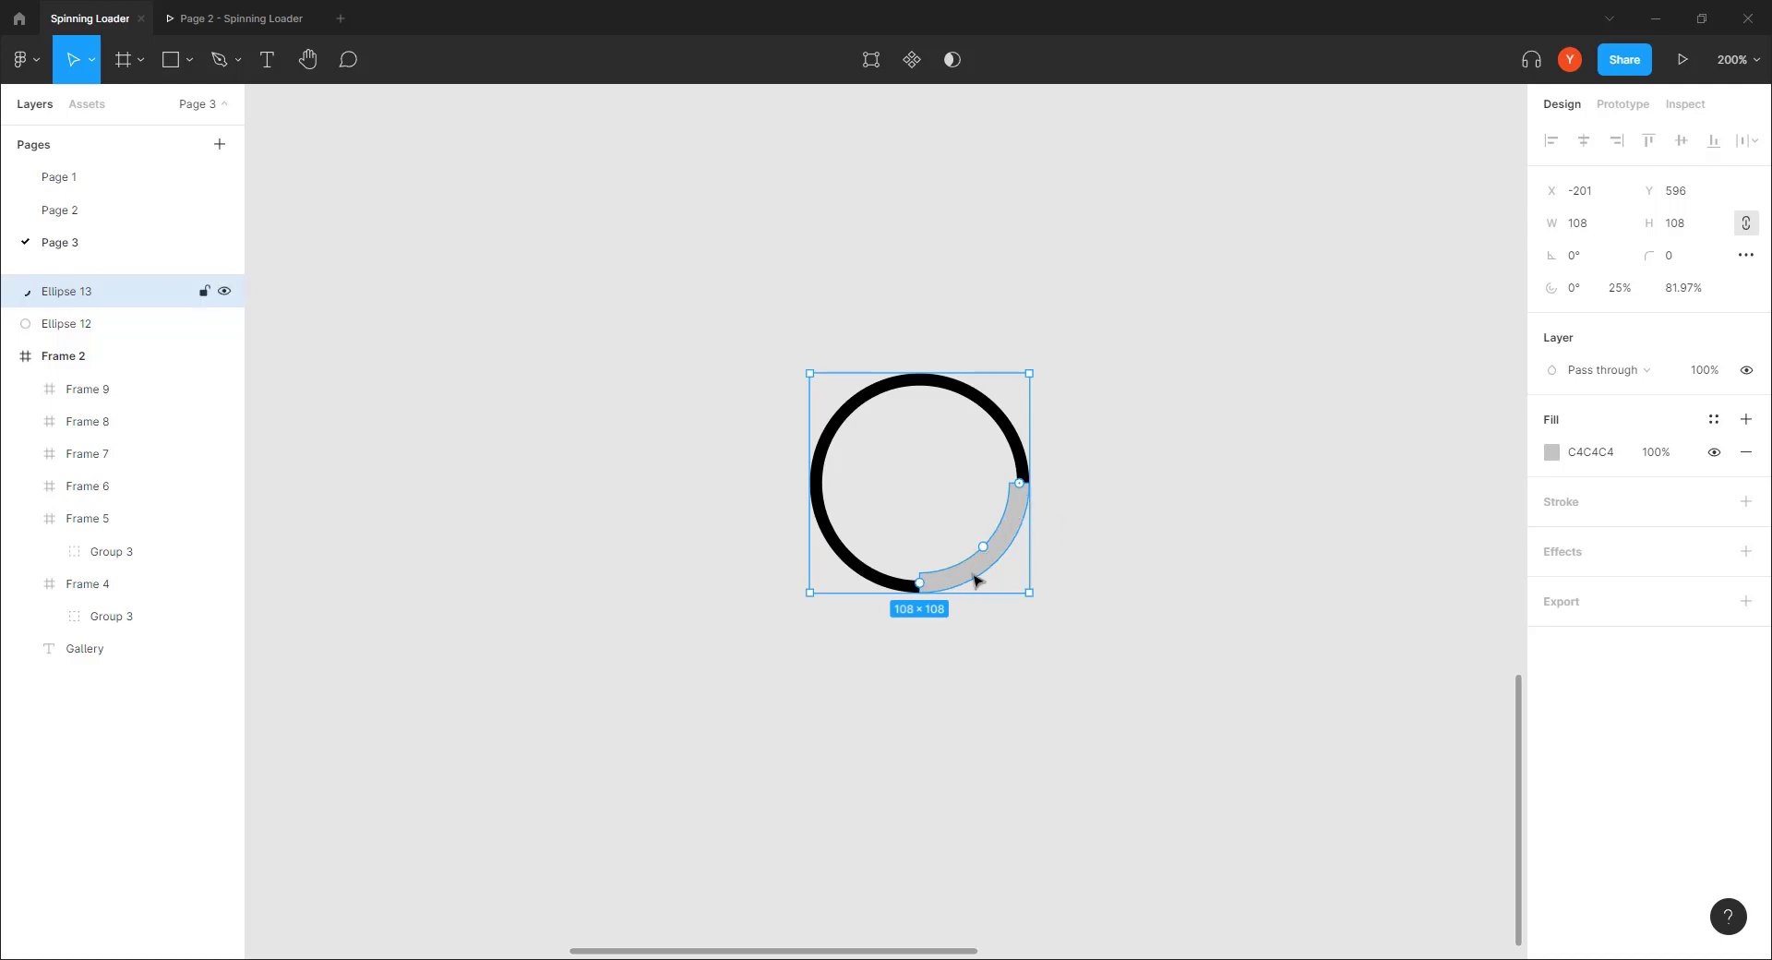
Step: Round the ends of the arc with a corner radius of 21
{"action": "left_click", "coordinate": [1666, 255]}
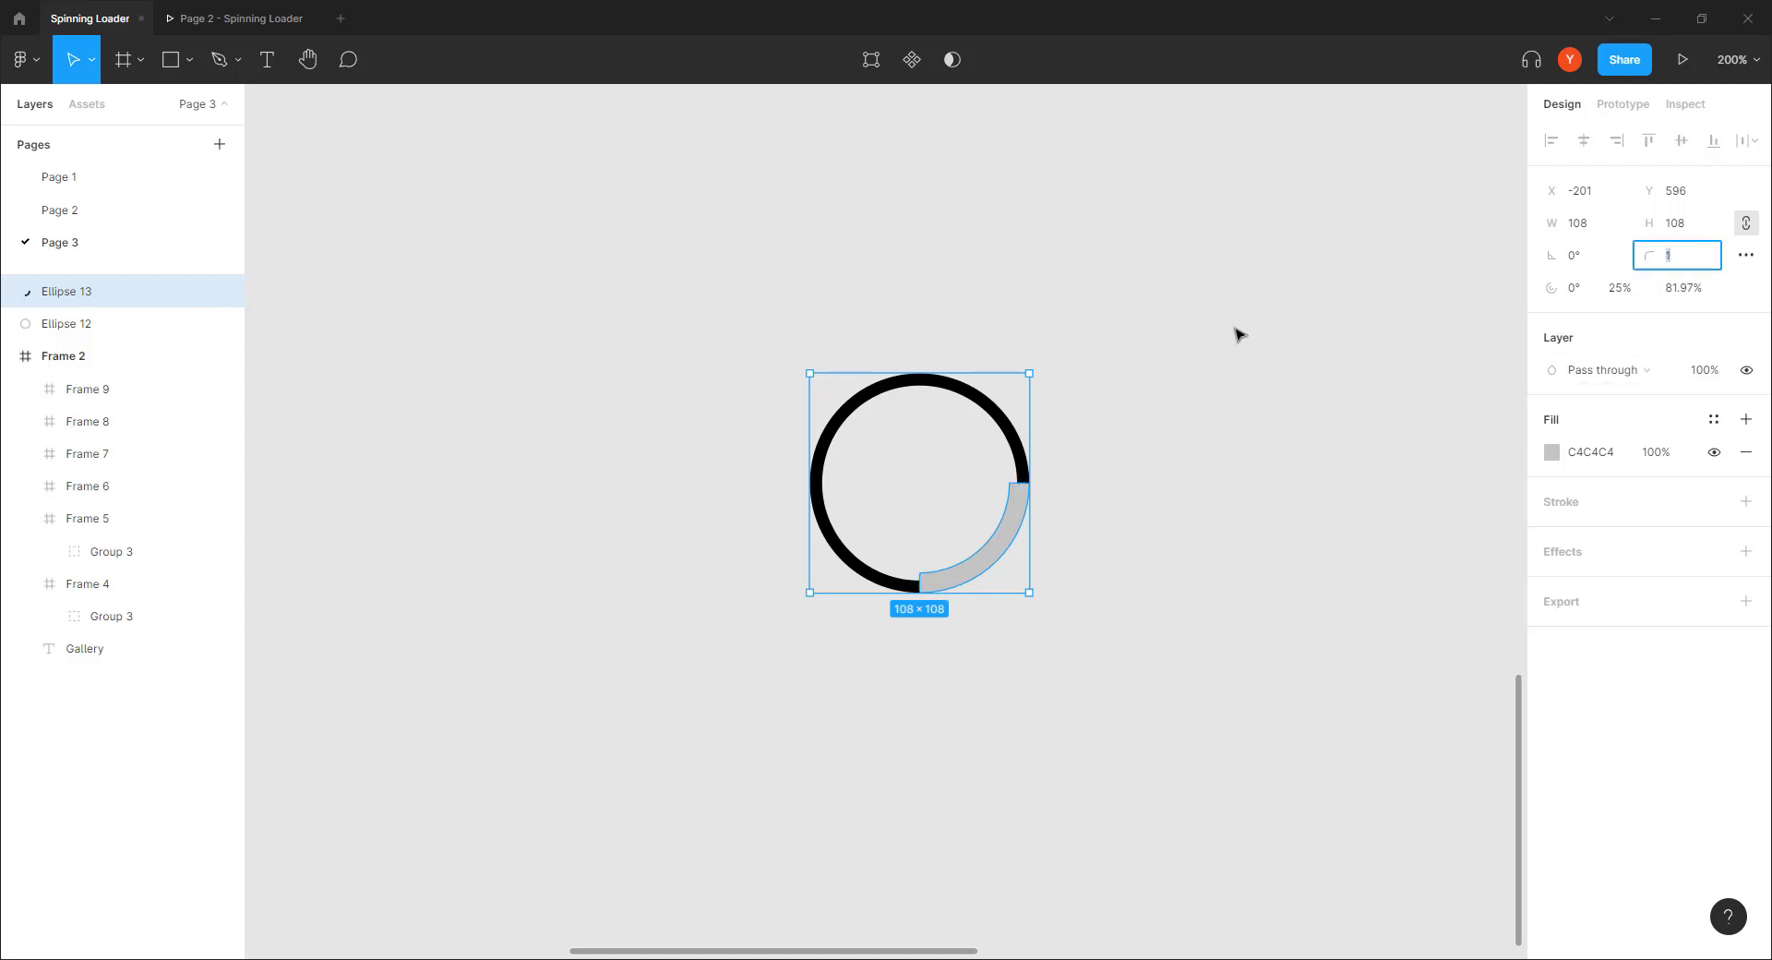
{"action": "type", "text": "19"}
{"action": "key", "text": "Return"}
{"action": "type", "text": "21"}
{"action": "key", "text": "Return"}
{"action": "left_click_drag", "start_coordinate": [1110, 330], "coordinate": [635, 694]}
{"action": "left_click", "coordinate": [764, 580]}
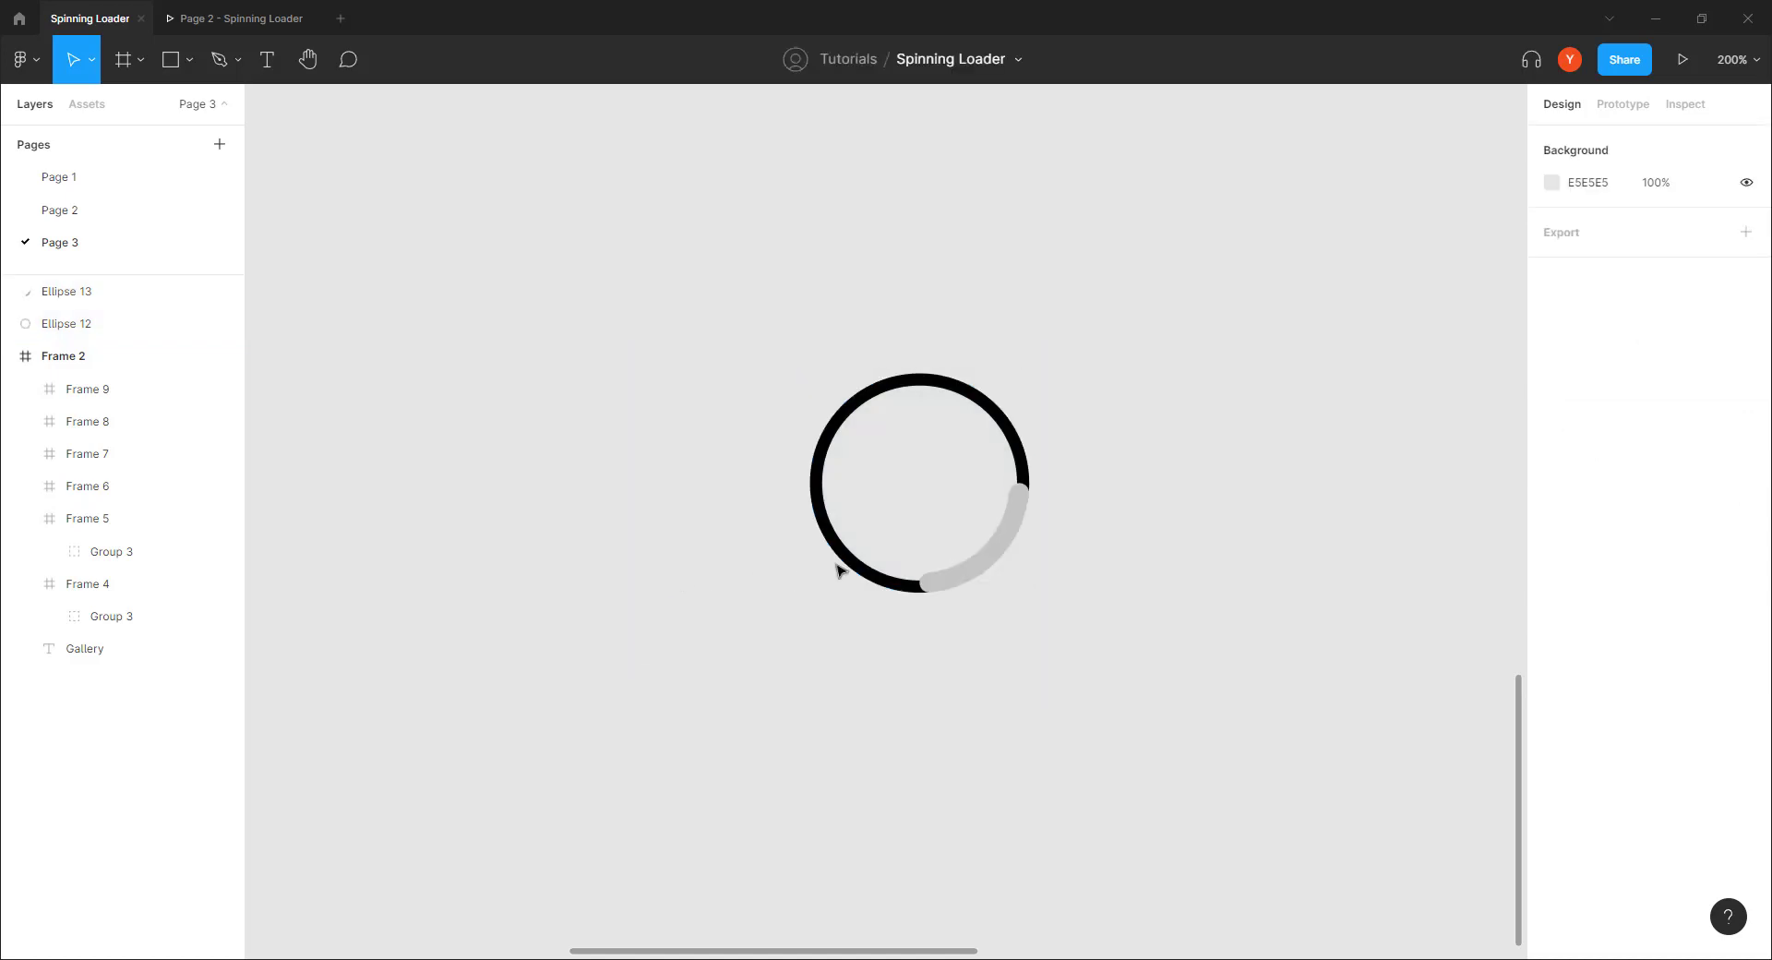
Step: Change the full ring's stroke colour to light grey C1C1C1
{"action": "left_click", "coordinate": [844, 570]}
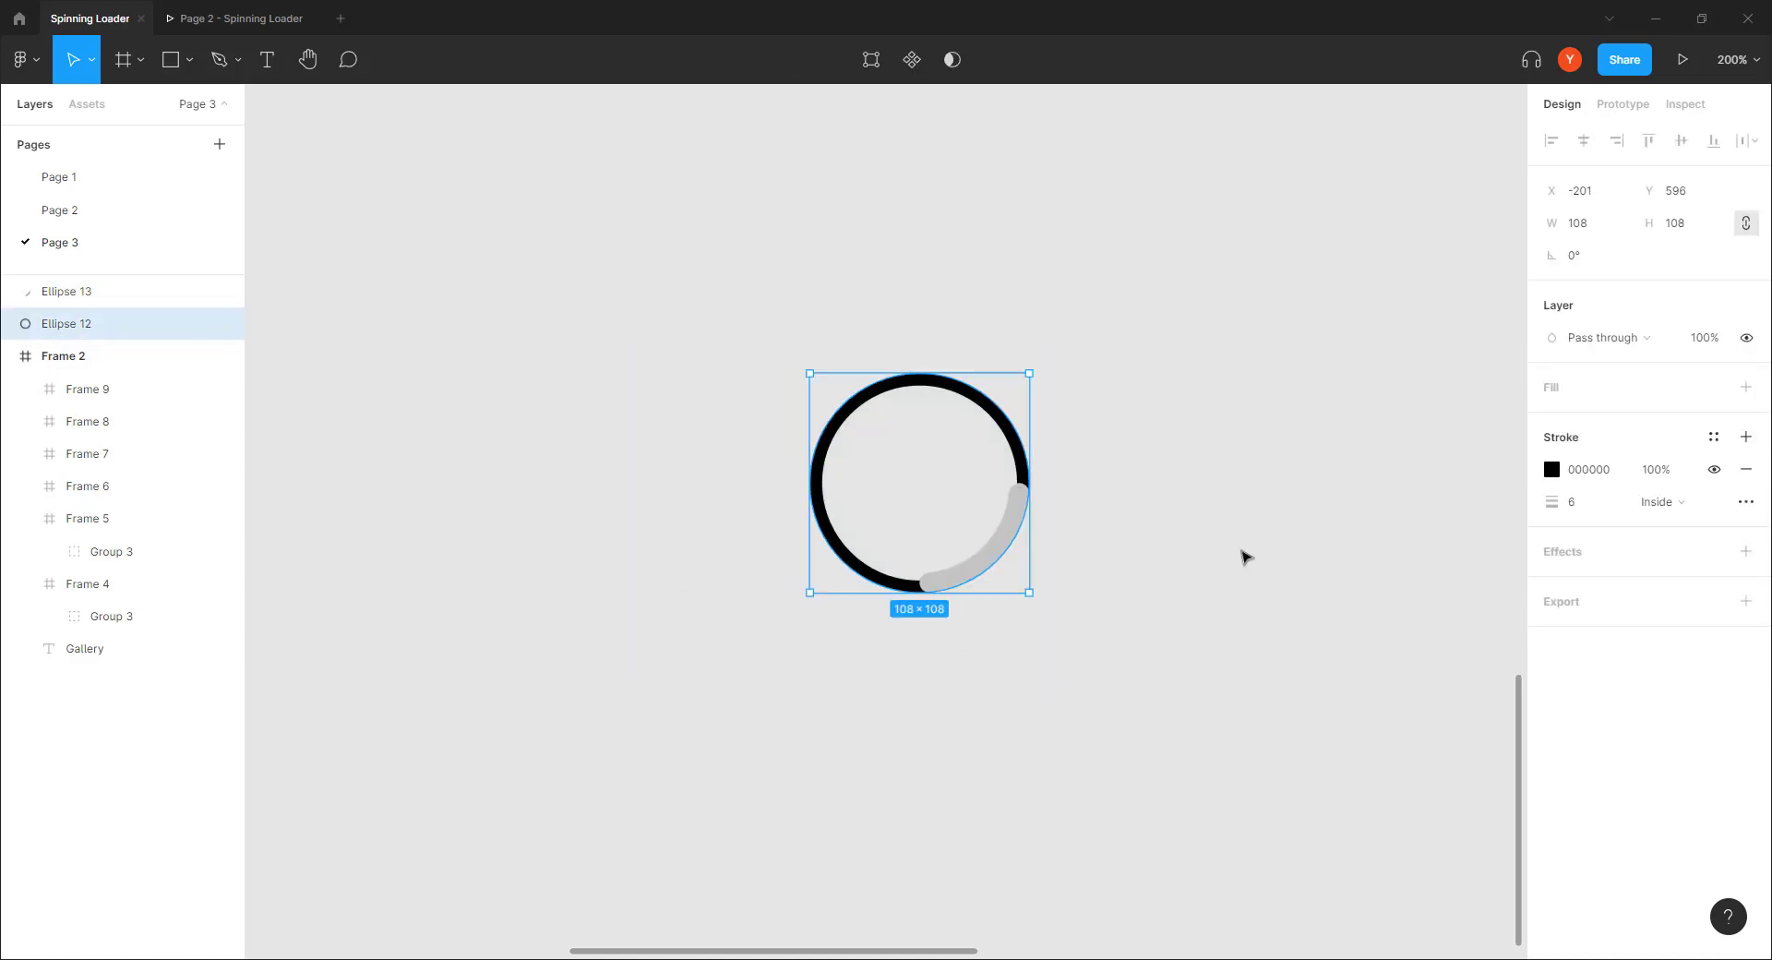
{"action": "left_click", "coordinate": [1551, 469]}
{"action": "left_click_drag", "start_coordinate": [1290, 658], "coordinate": [1132, 524]}
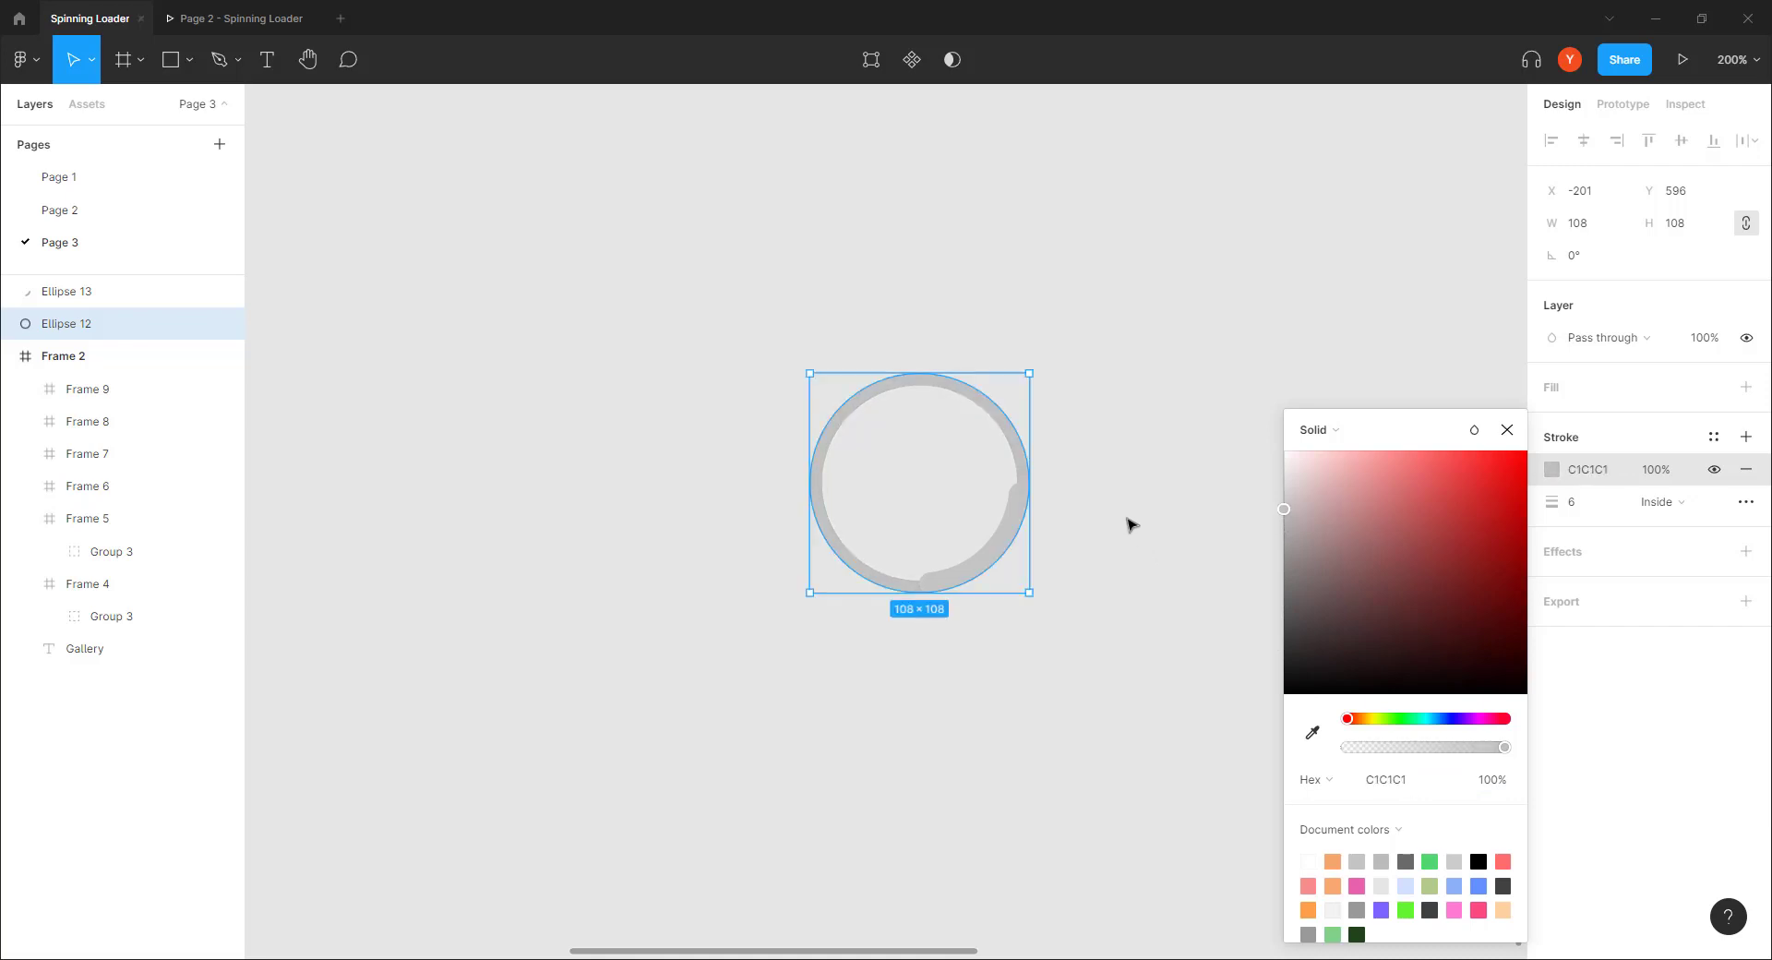
{"action": "left_click", "coordinate": [631, 505]}
Step: Change the arc's fill colour to green 74D963
{"action": "left_click", "coordinate": [947, 581]}
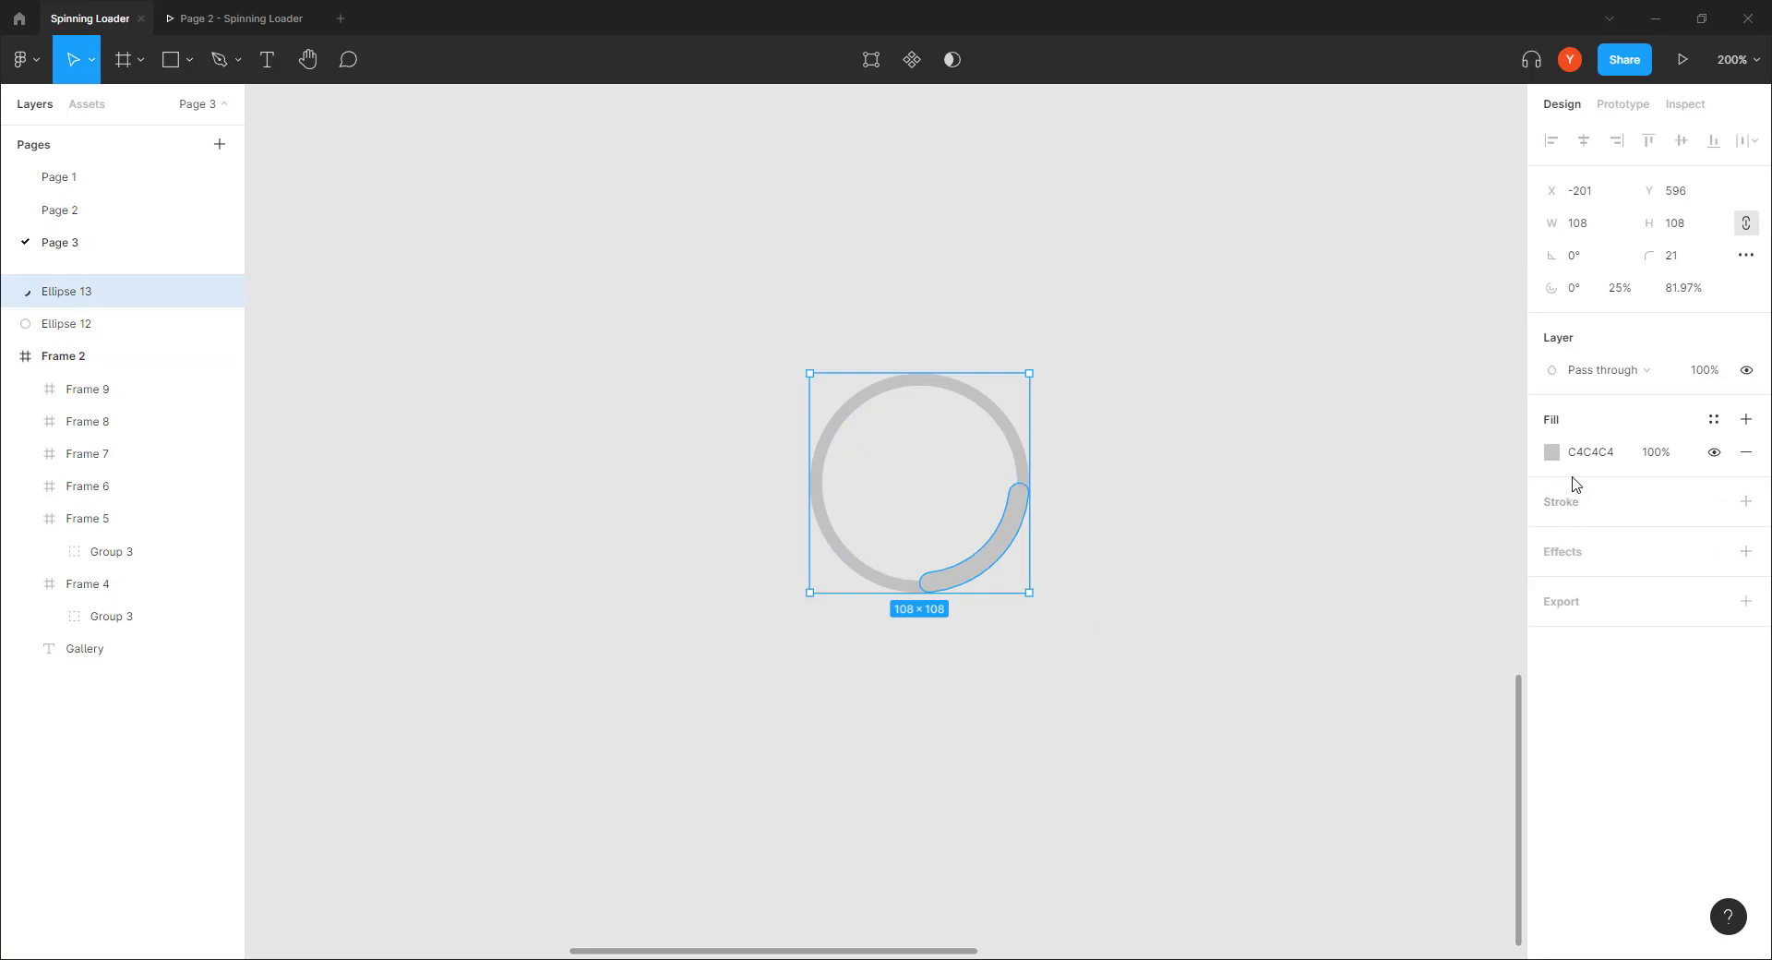
{"action": "left_click", "coordinate": [1551, 452]}
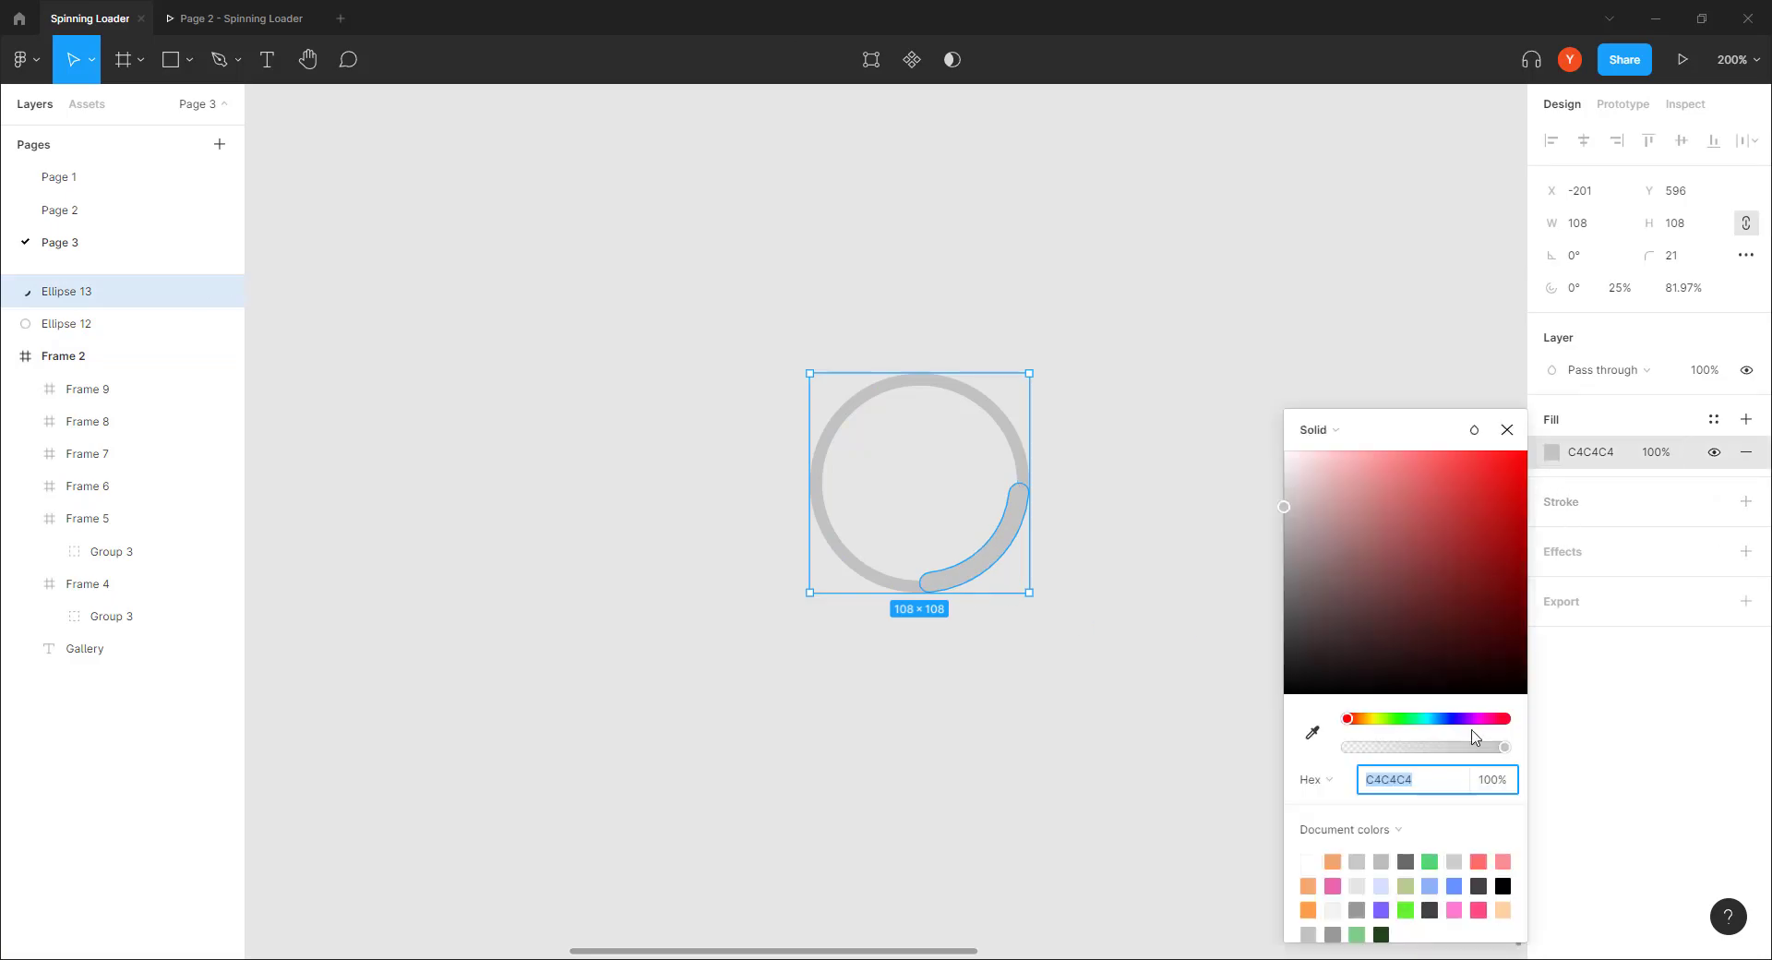
{"action": "left_click", "coordinate": [1392, 720]}
{"action": "left_click_drag", "start_coordinate": [1421, 553], "coordinate": [1420, 501]}
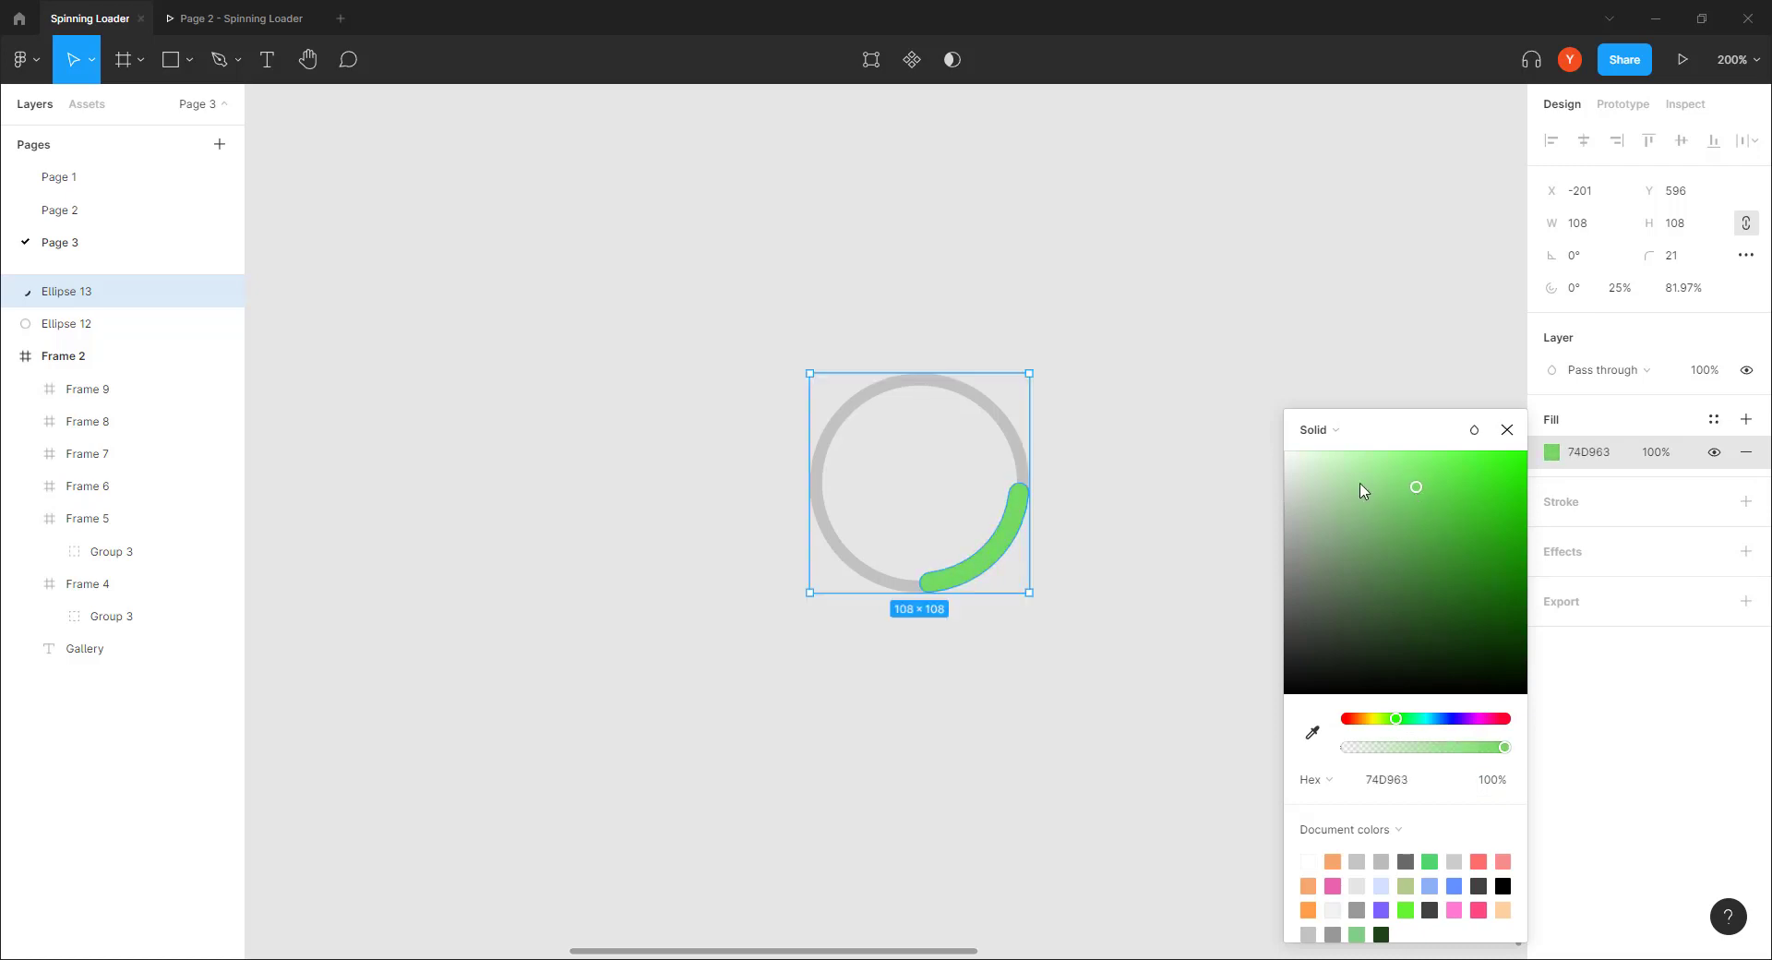
{"action": "left_click", "coordinate": [1267, 316]}
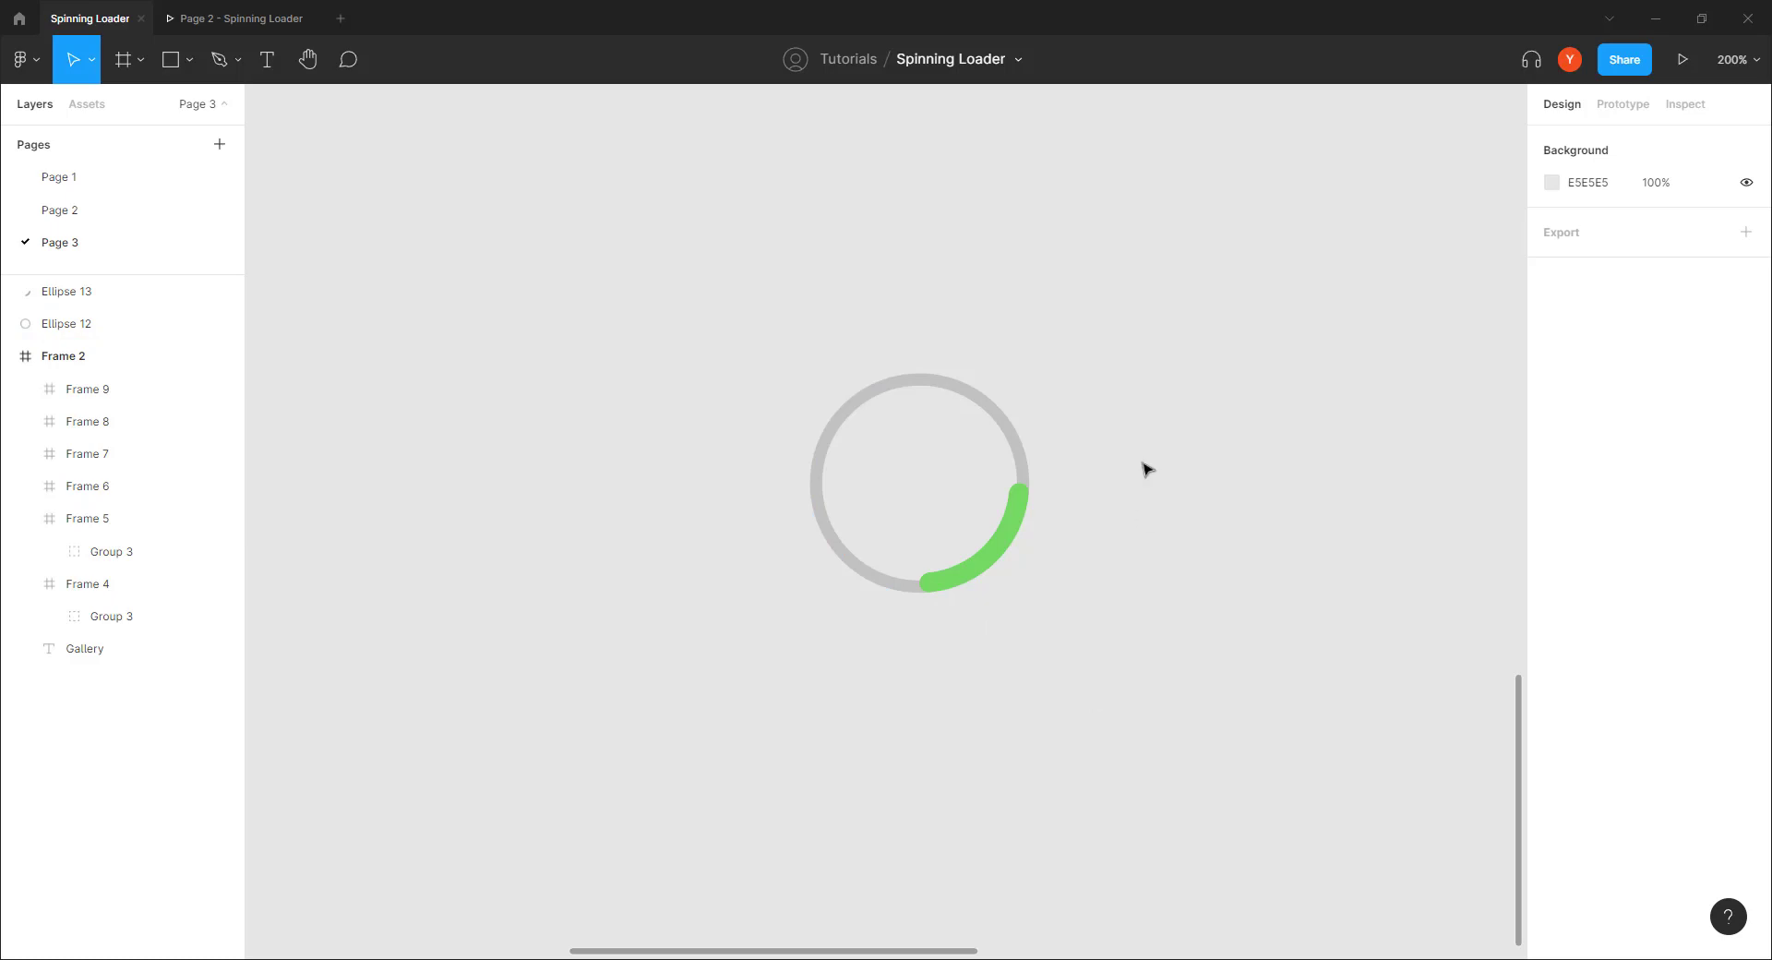
Step: Wrap the ring and the green arc together in a frame and rename it loader
{"action": "left_click_drag", "start_coordinate": [1119, 320], "coordinate": [660, 689]}
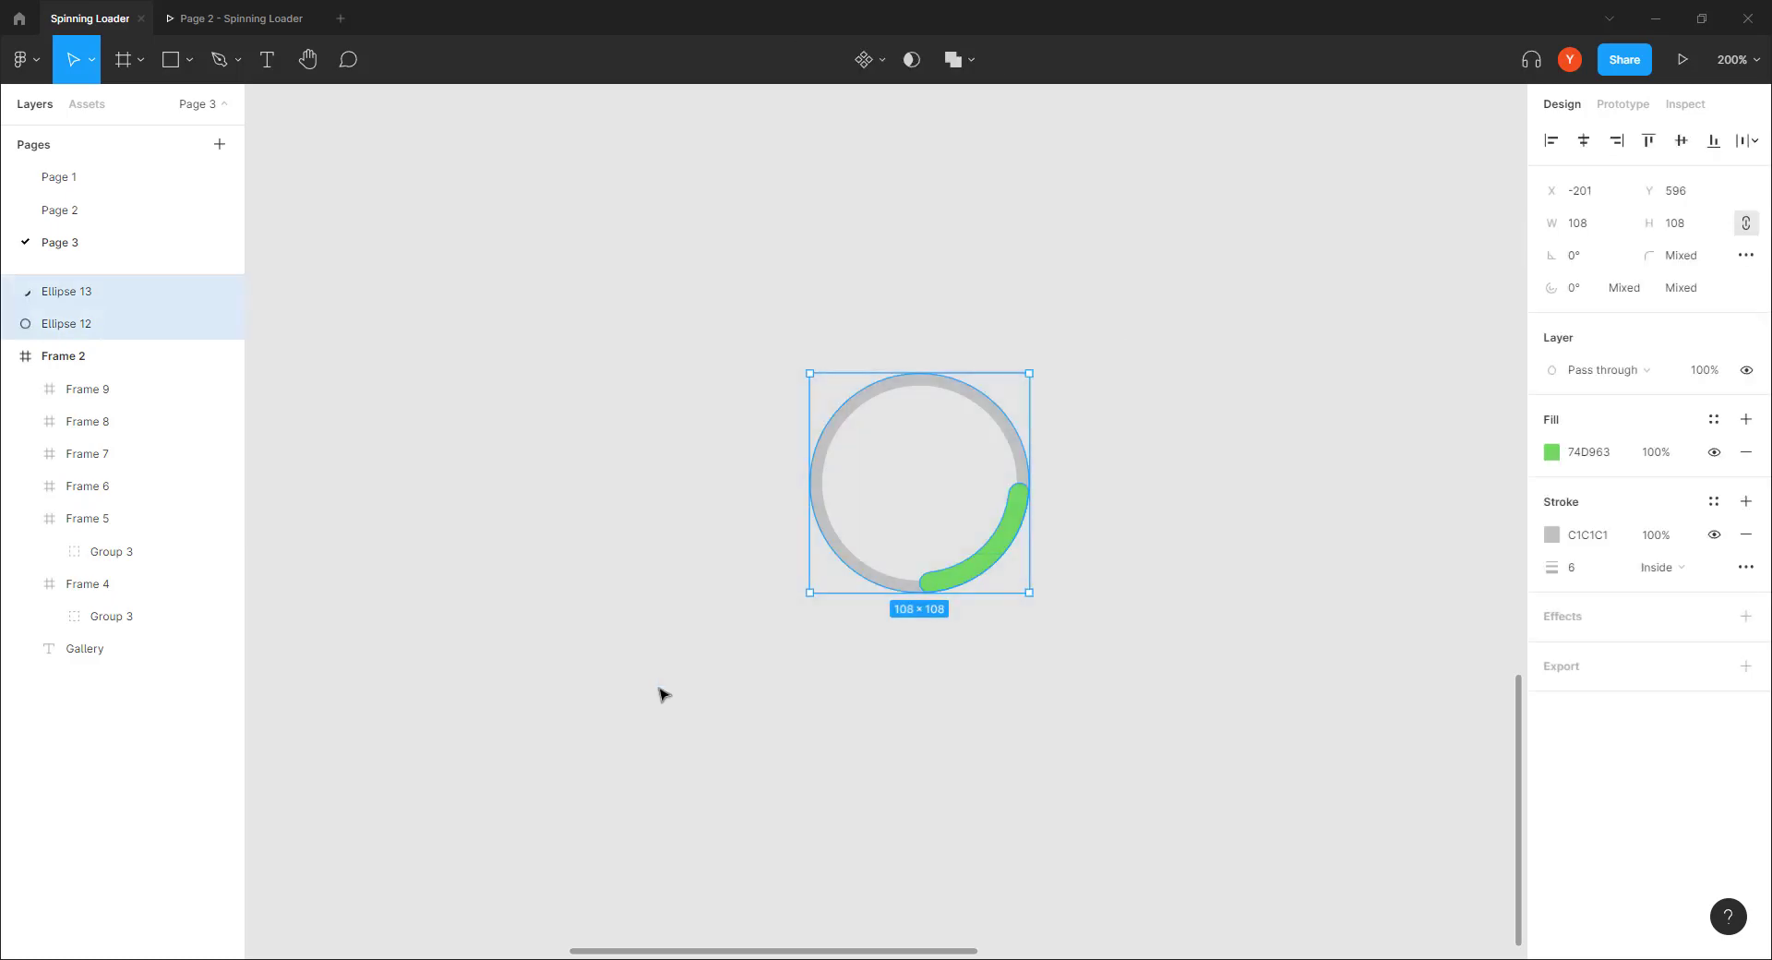
{"action": "key", "text": "ctrl+alt+g"}
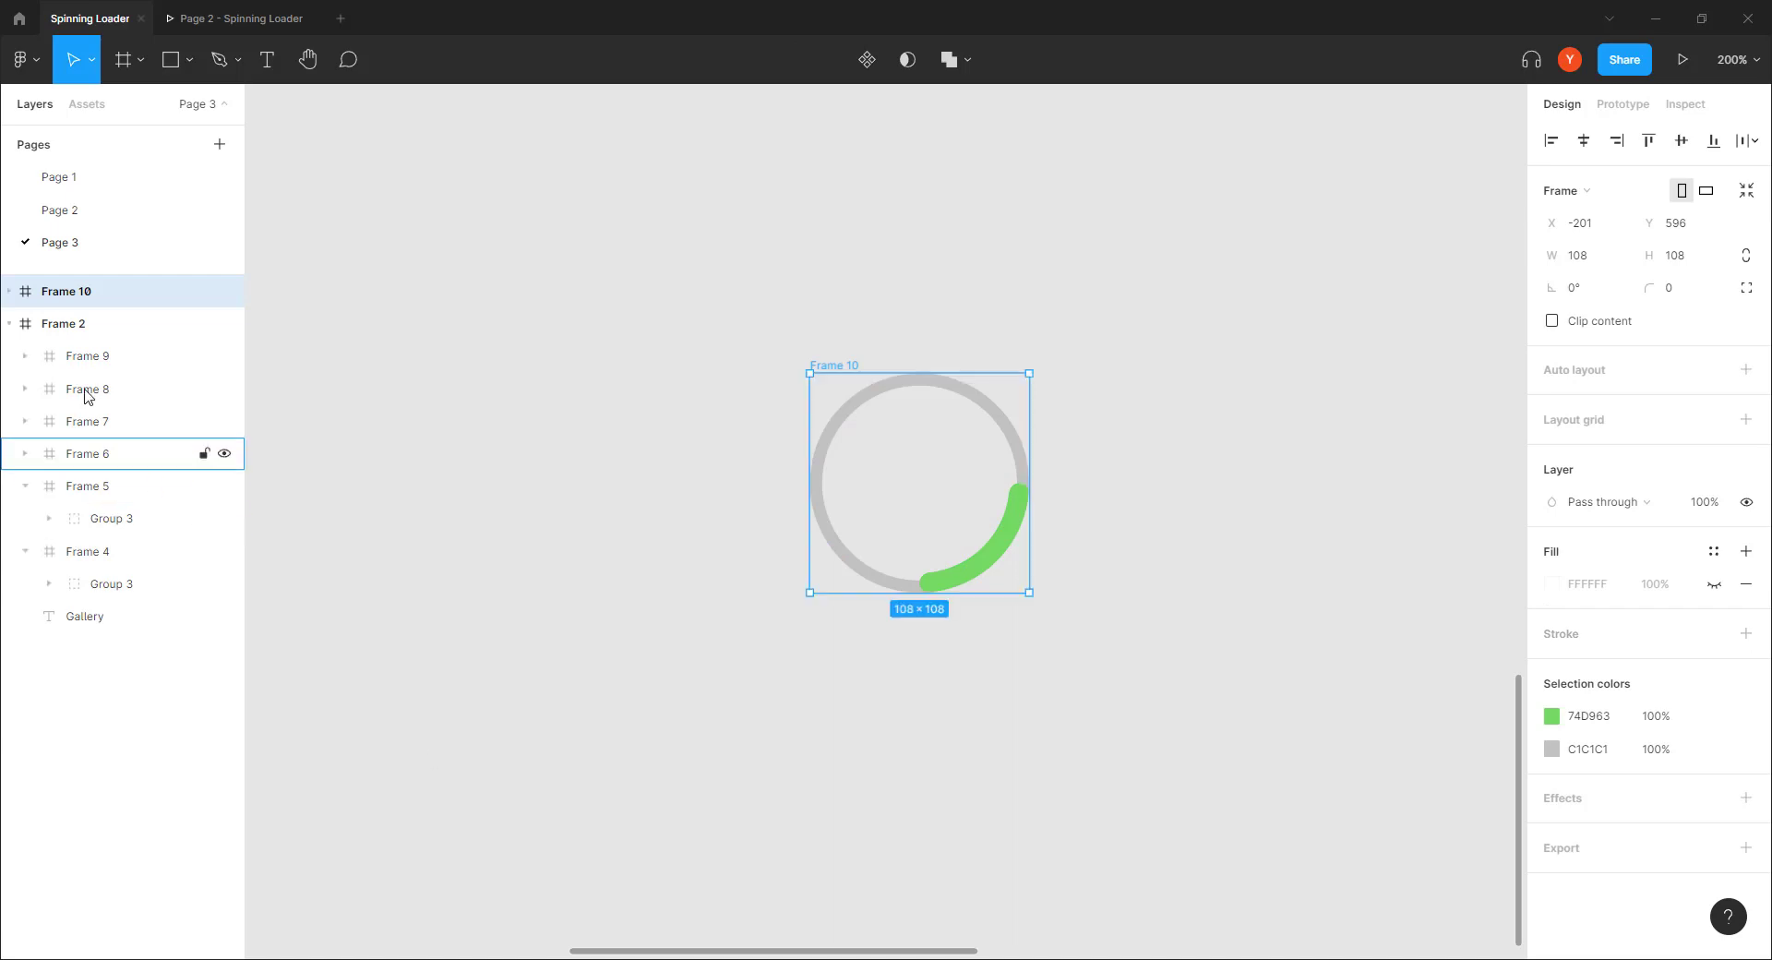
{"action": "double_click", "coordinate": [72, 294]}
{"action": "type", "text": "loader"}
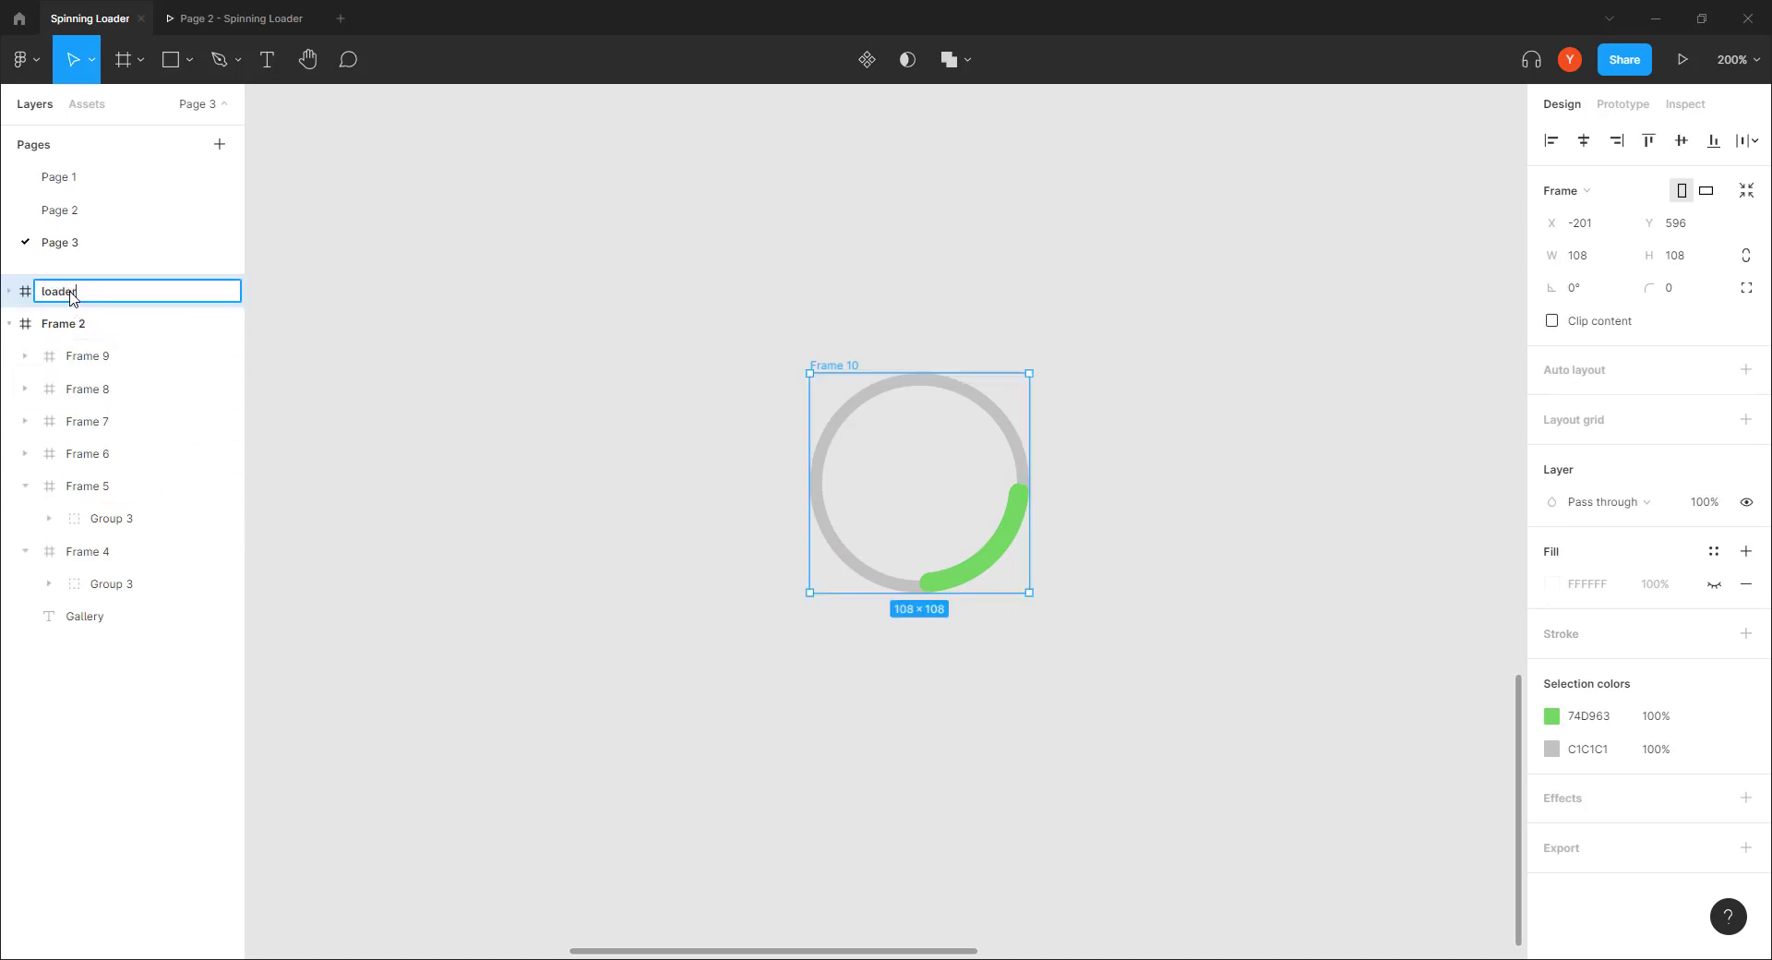
{"action": "key", "text": "Return"}
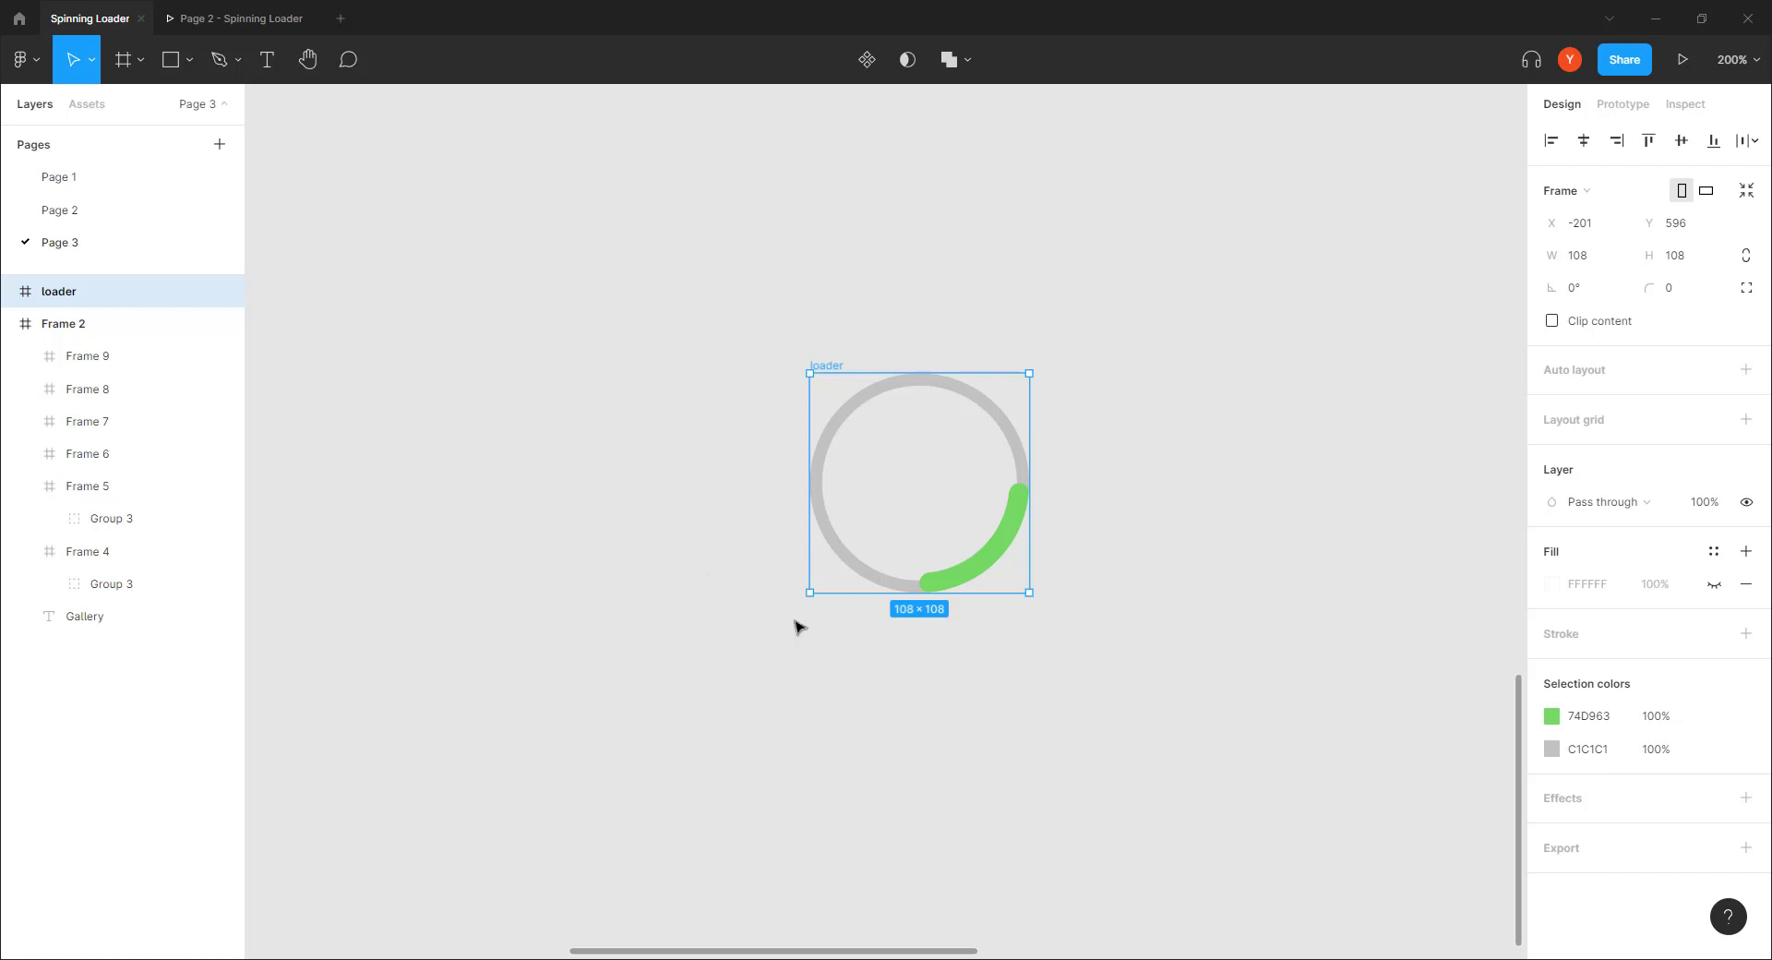
Step: Try rotating the loader frame to 45°, and undo the rotation
{"action": "left_click_drag", "start_coordinate": [813, 609], "coordinate": [929, 645]}
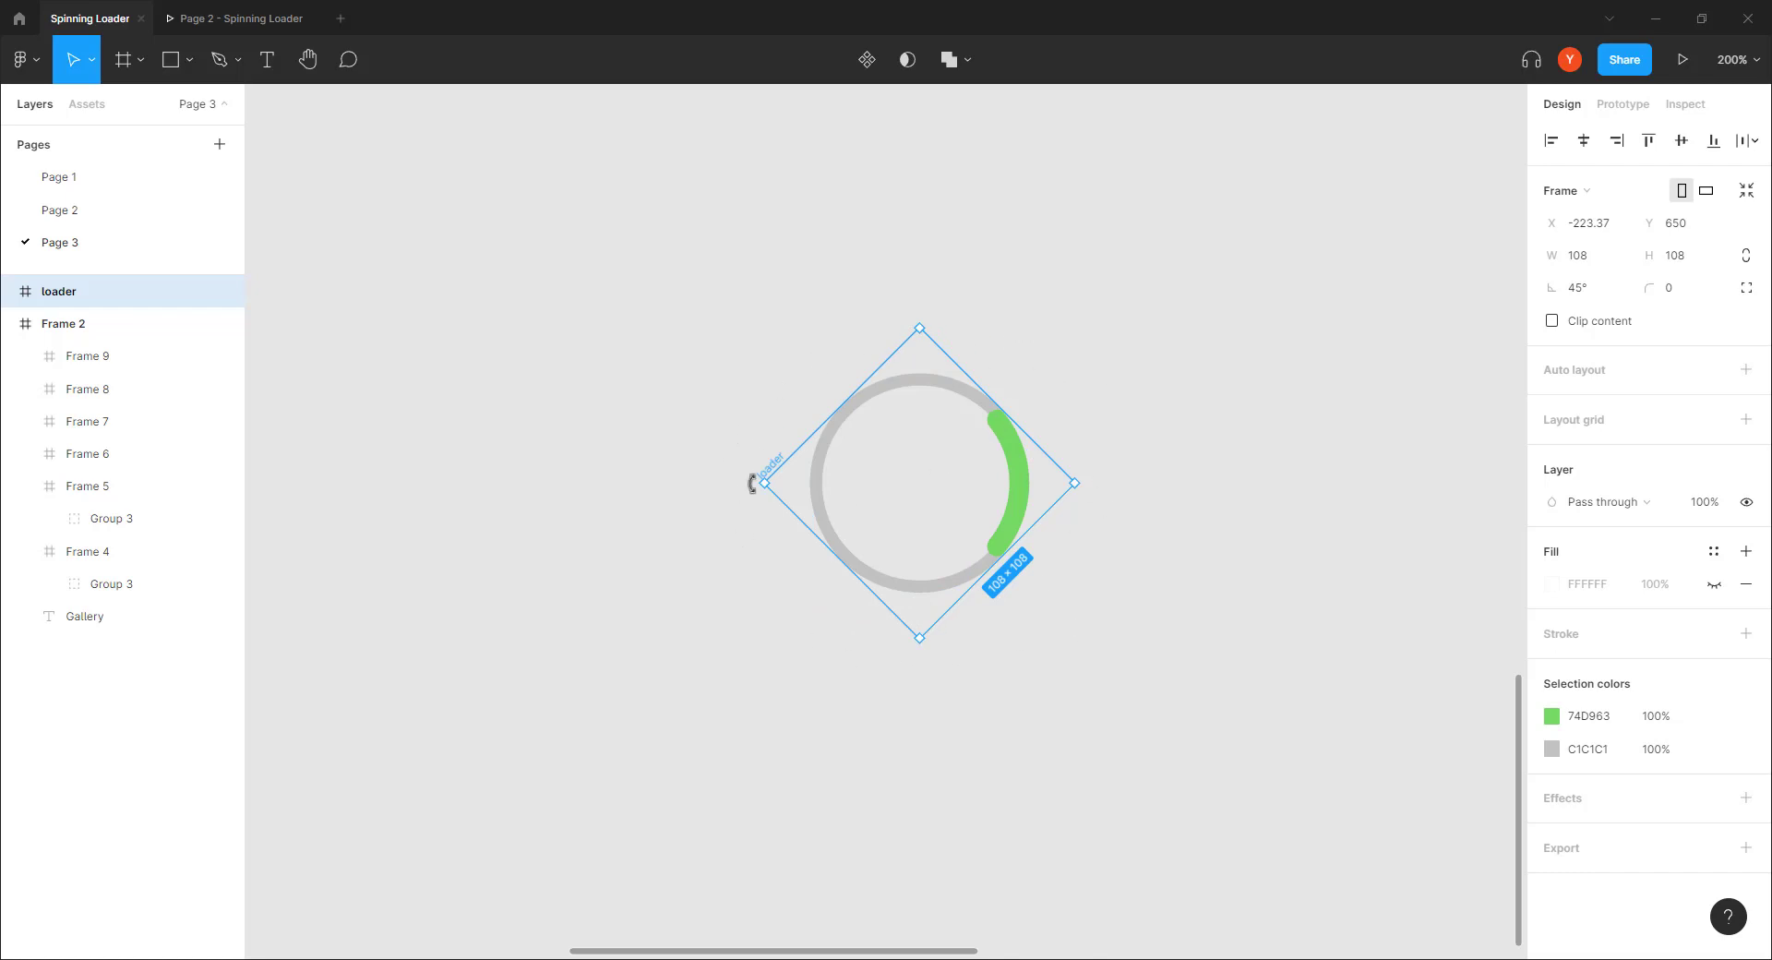
{"action": "key", "text": "ctrl+z"}
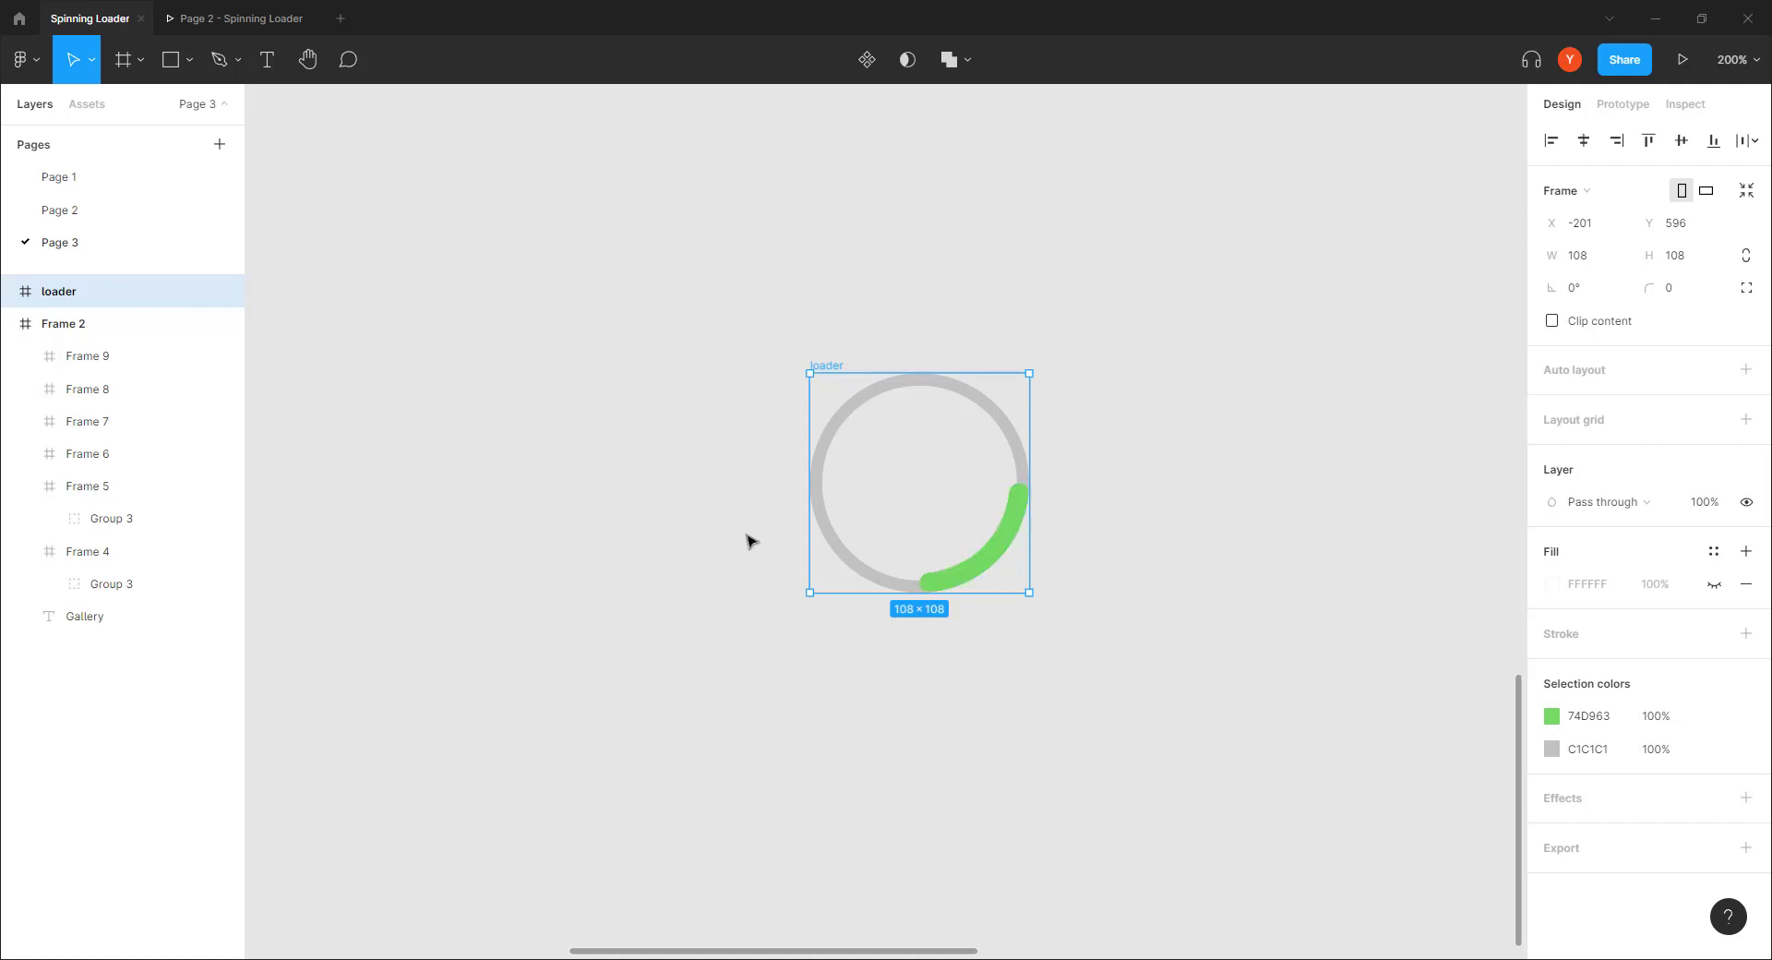
Step: Draw a 180 × 180 frame around the loader and centre the loader in it horizontally and vertically
{"action": "left_click", "coordinate": [126, 63]}
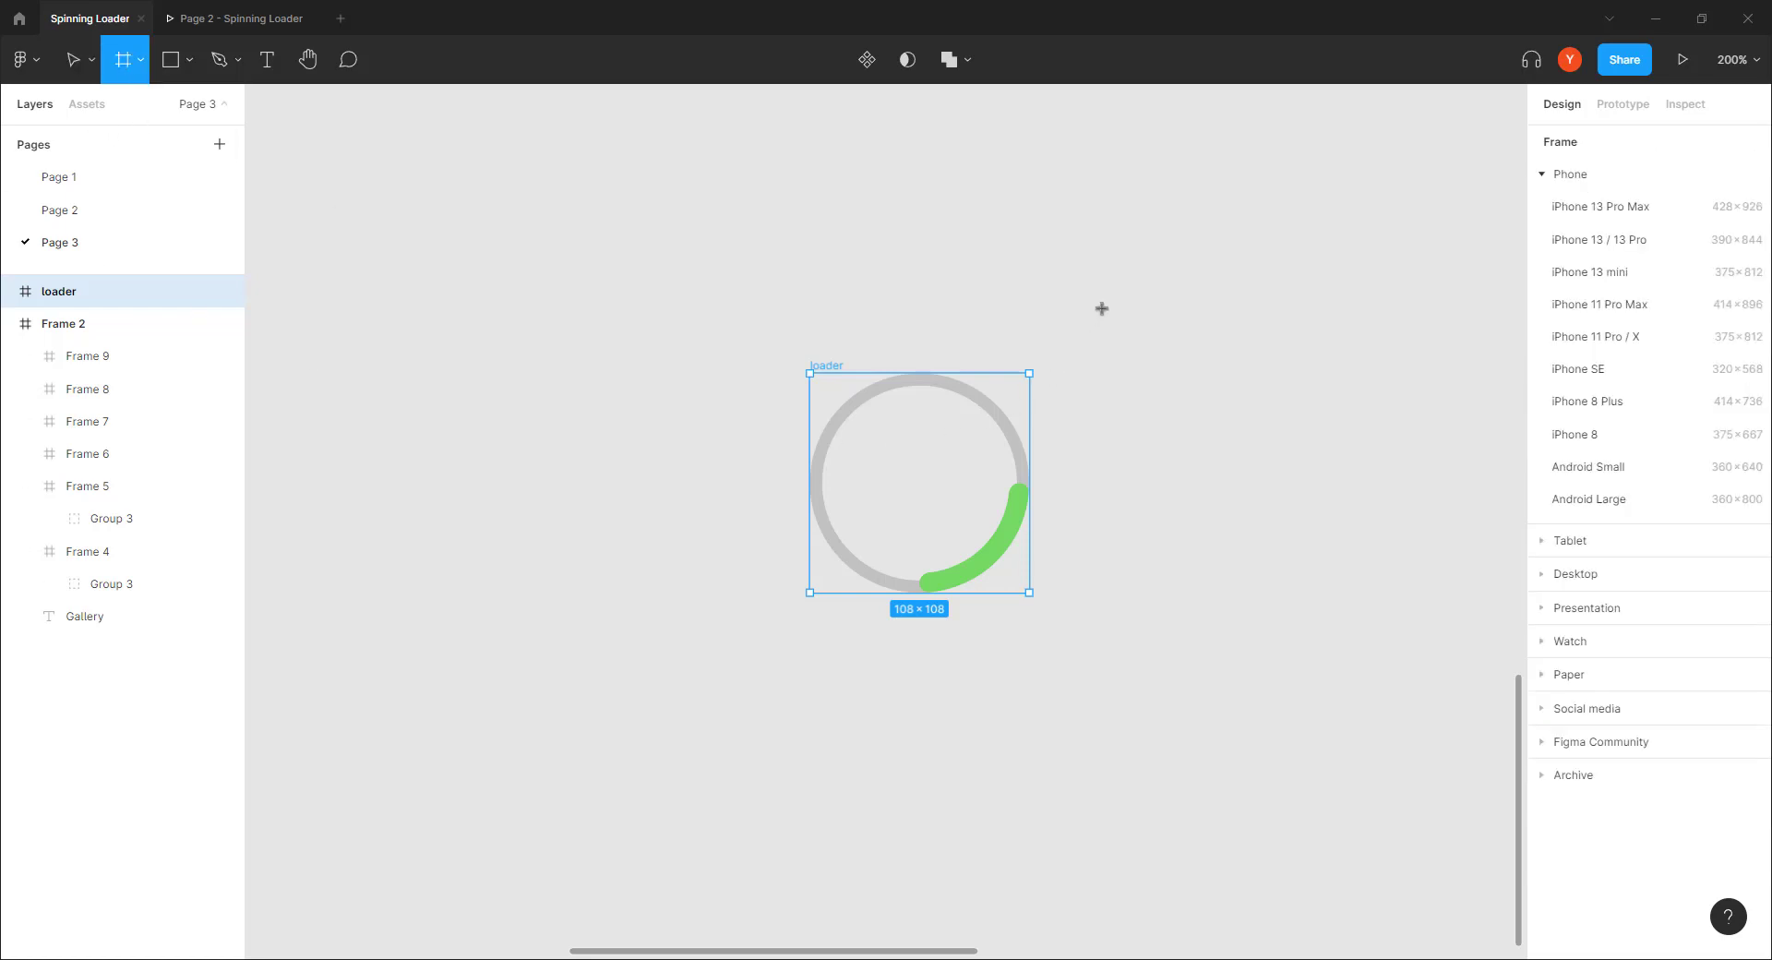
{"action": "left_click_drag", "start_coordinate": [1101, 309], "coordinate": [737, 598]}
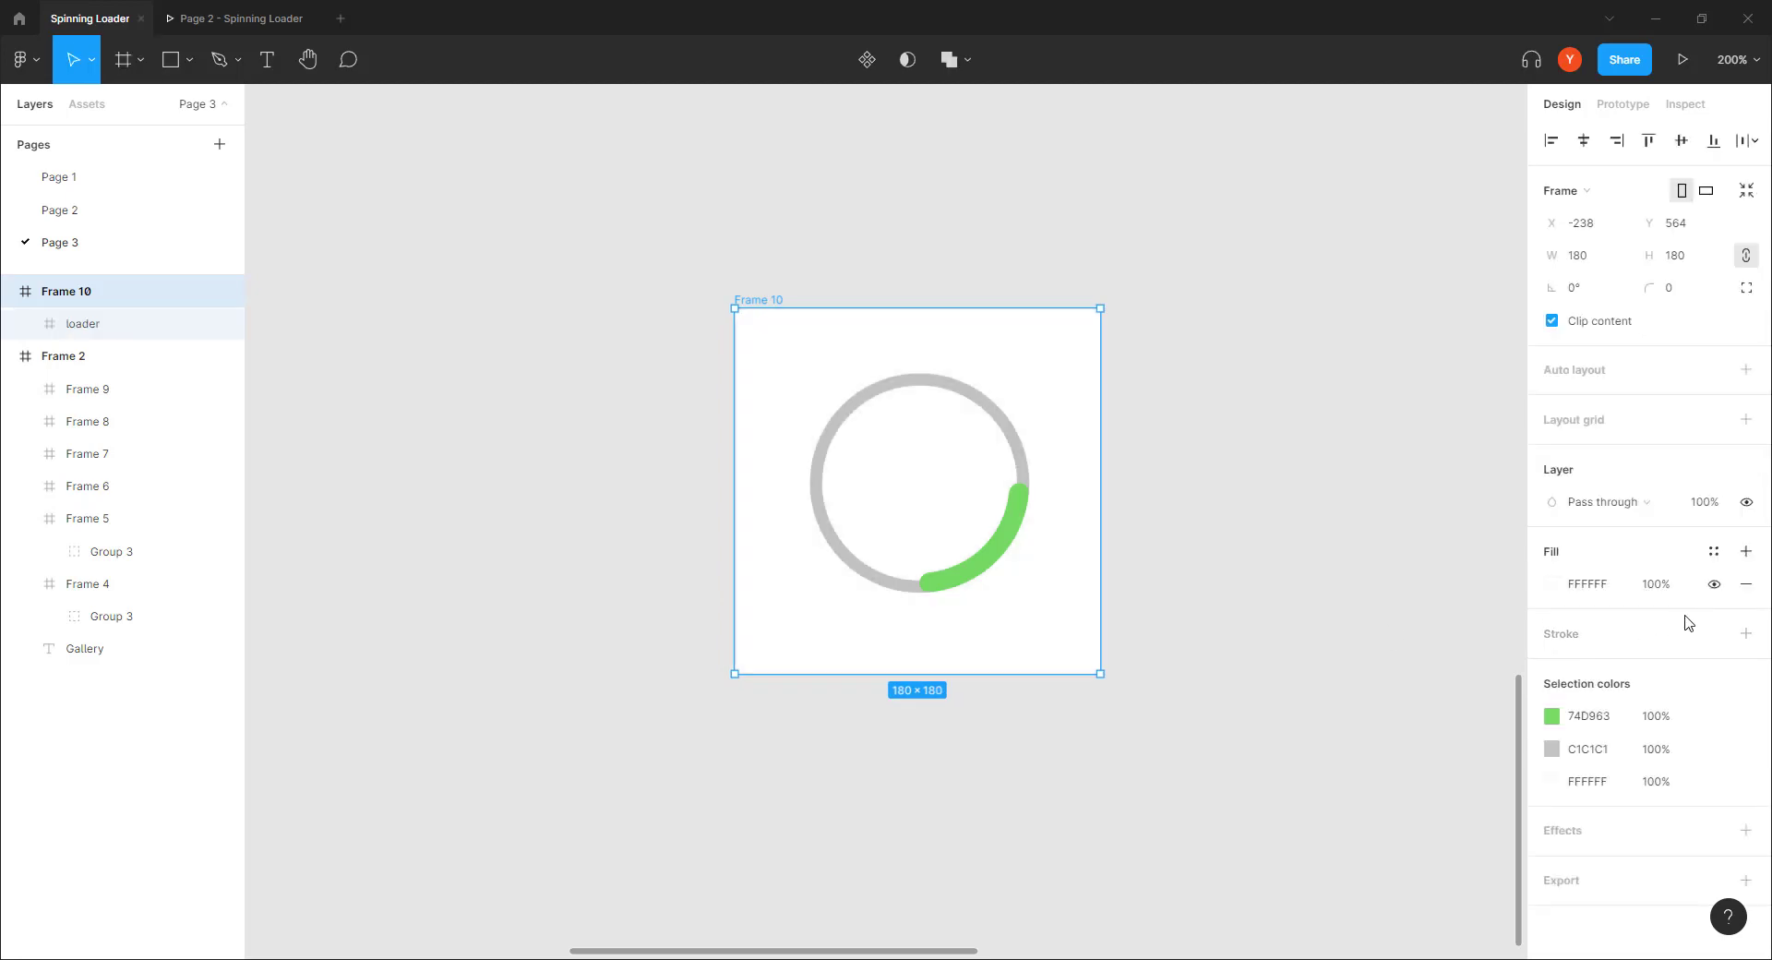
{"action": "left_click", "coordinate": [1002, 583]}
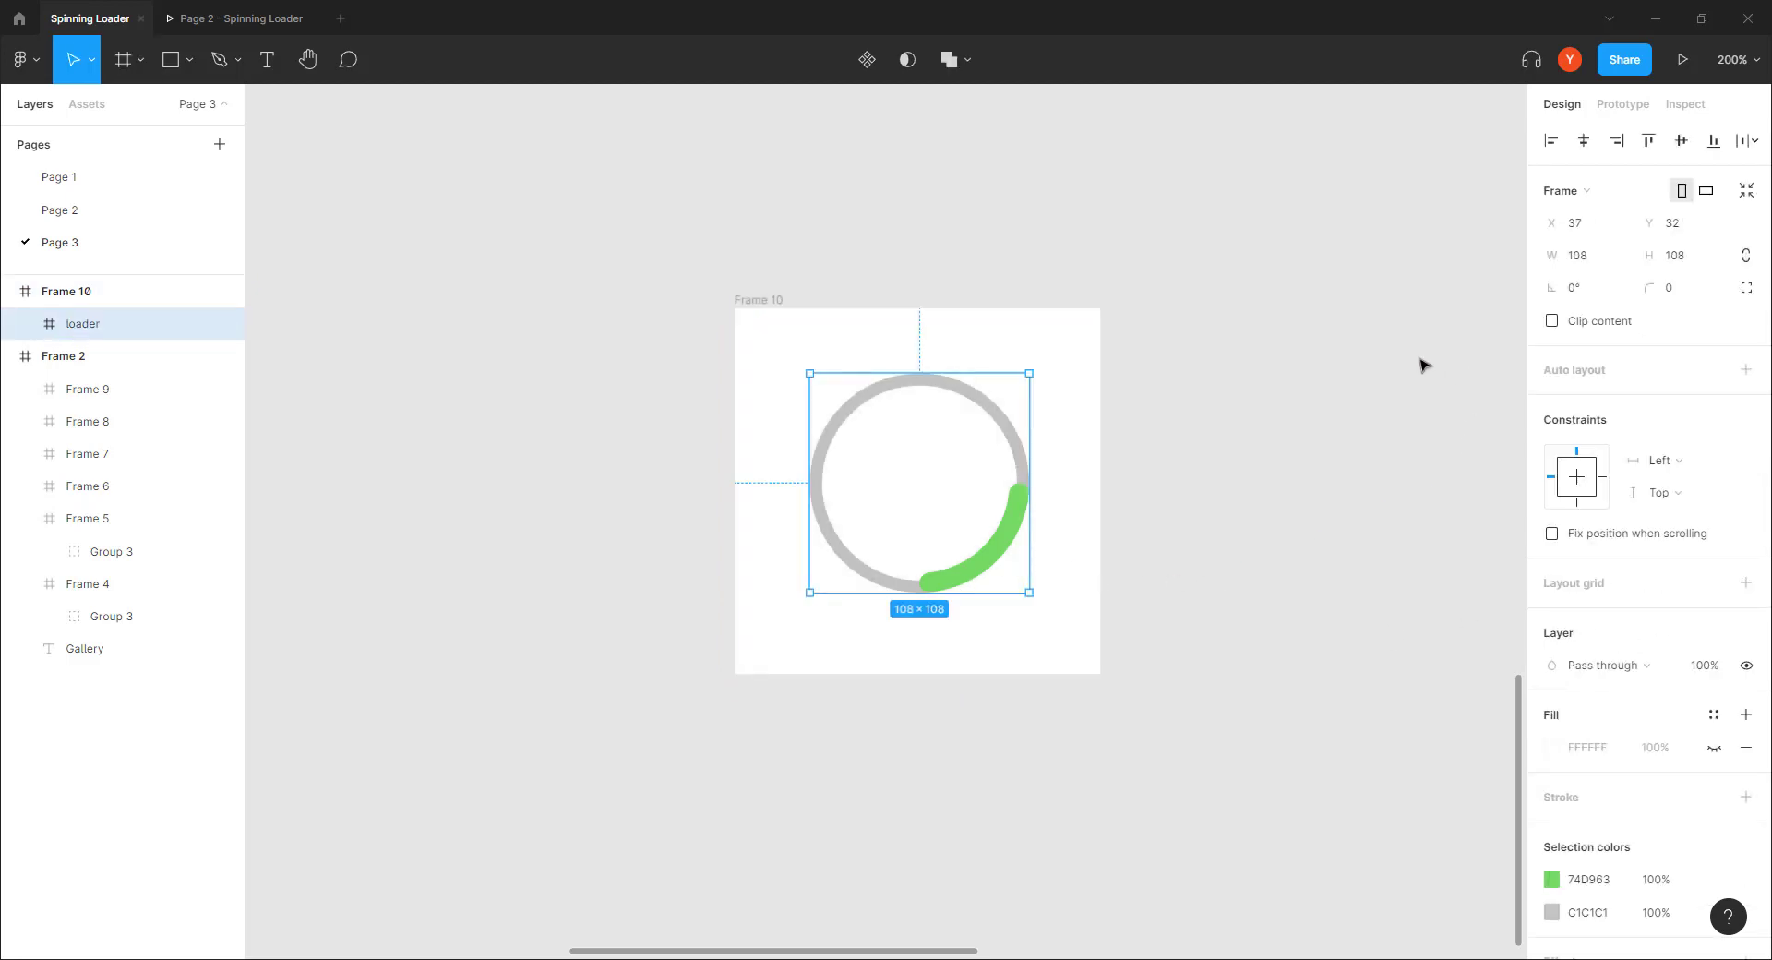
{"action": "left_click", "coordinate": [1585, 142]}
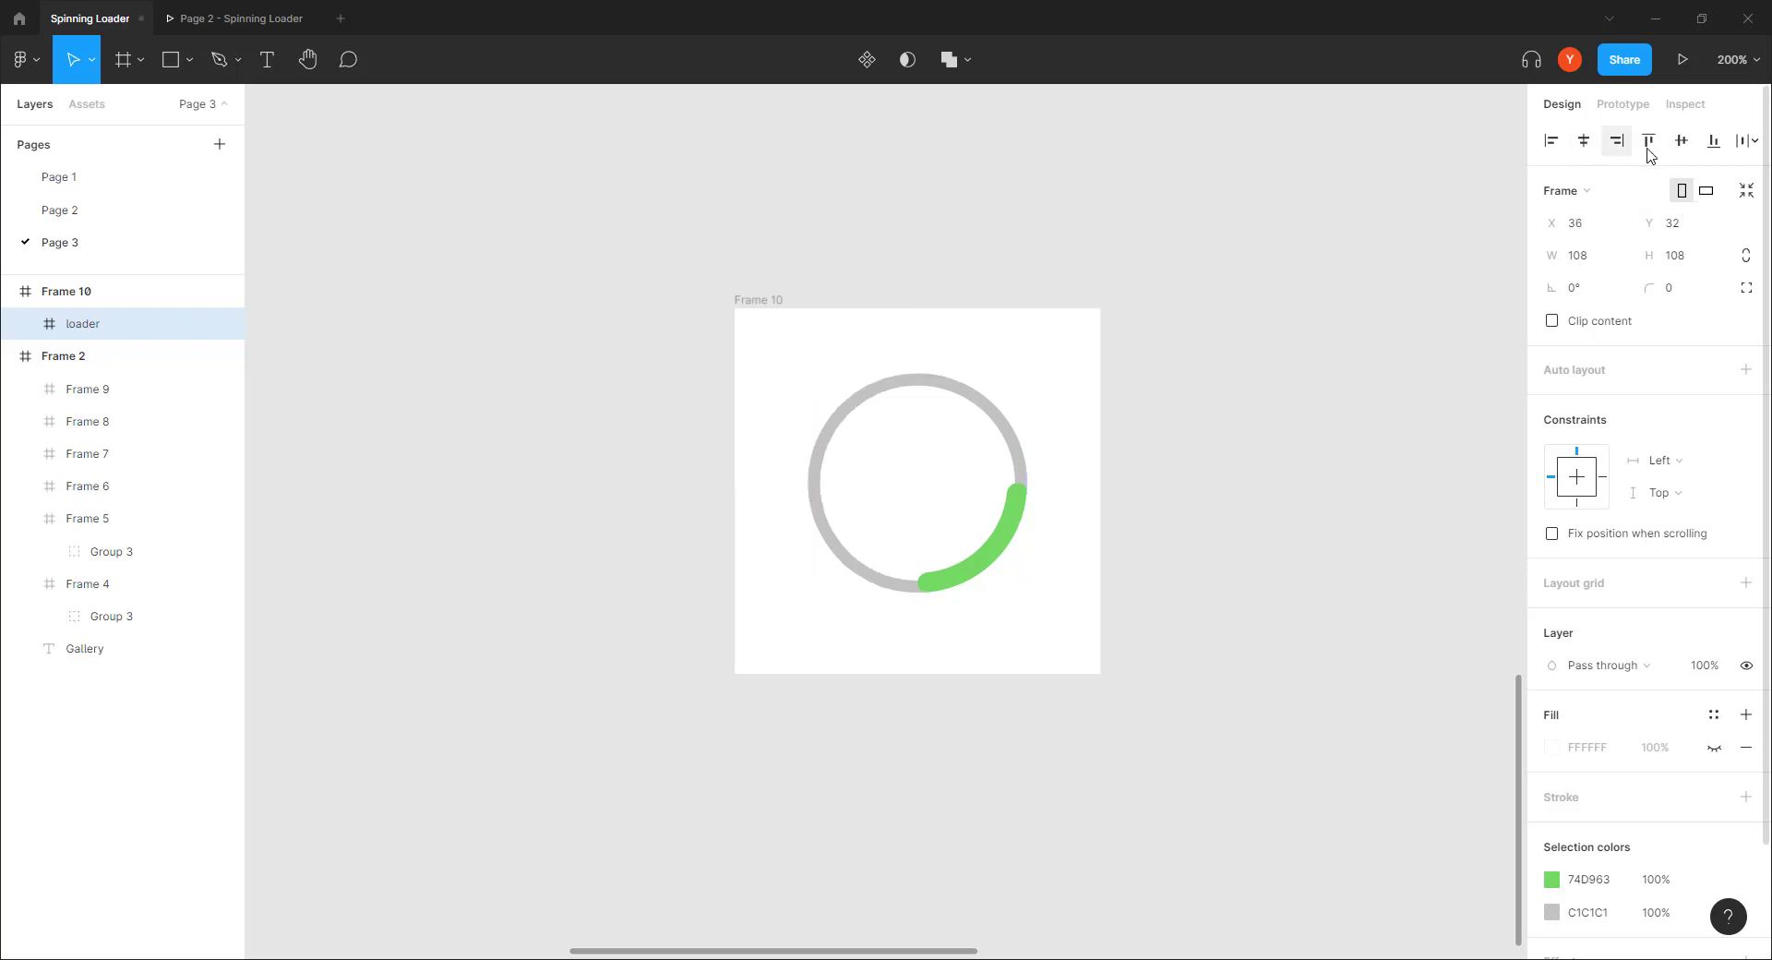
{"action": "left_click", "coordinate": [1680, 143]}
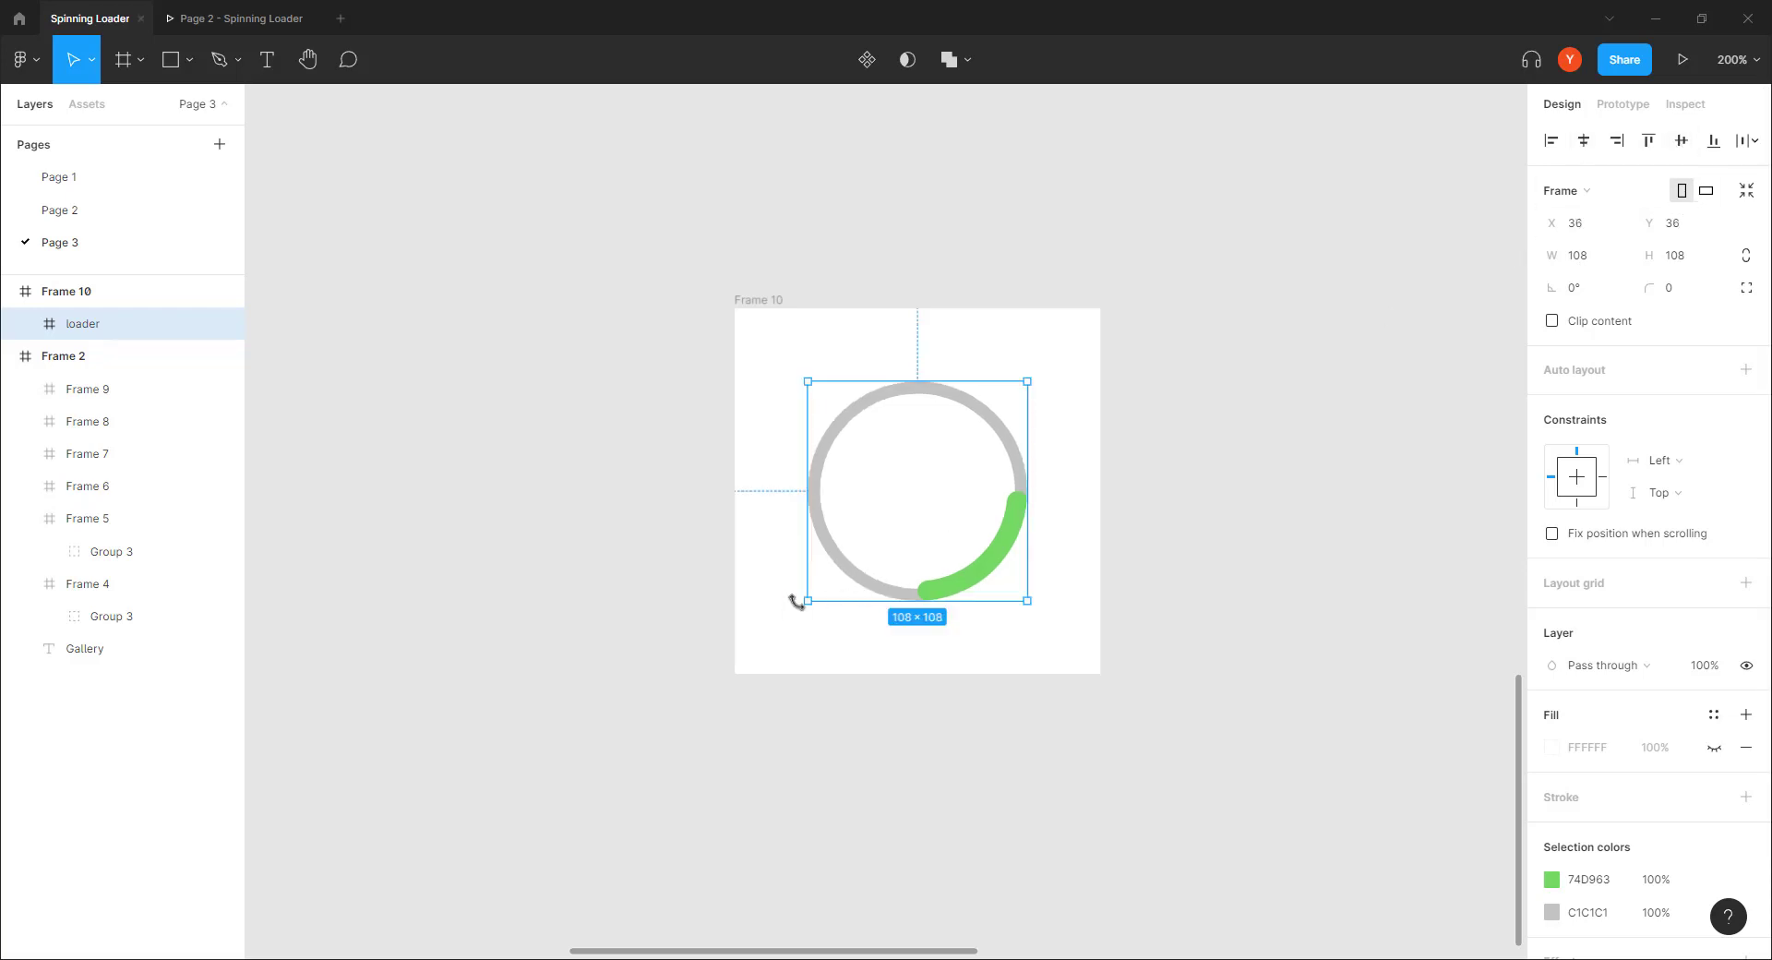
Step: Try rotating the centred loader to 45° inside its outer frame and undo the rotation
{"action": "left_click_drag", "start_coordinate": [822, 621], "coordinate": [912, 650]}
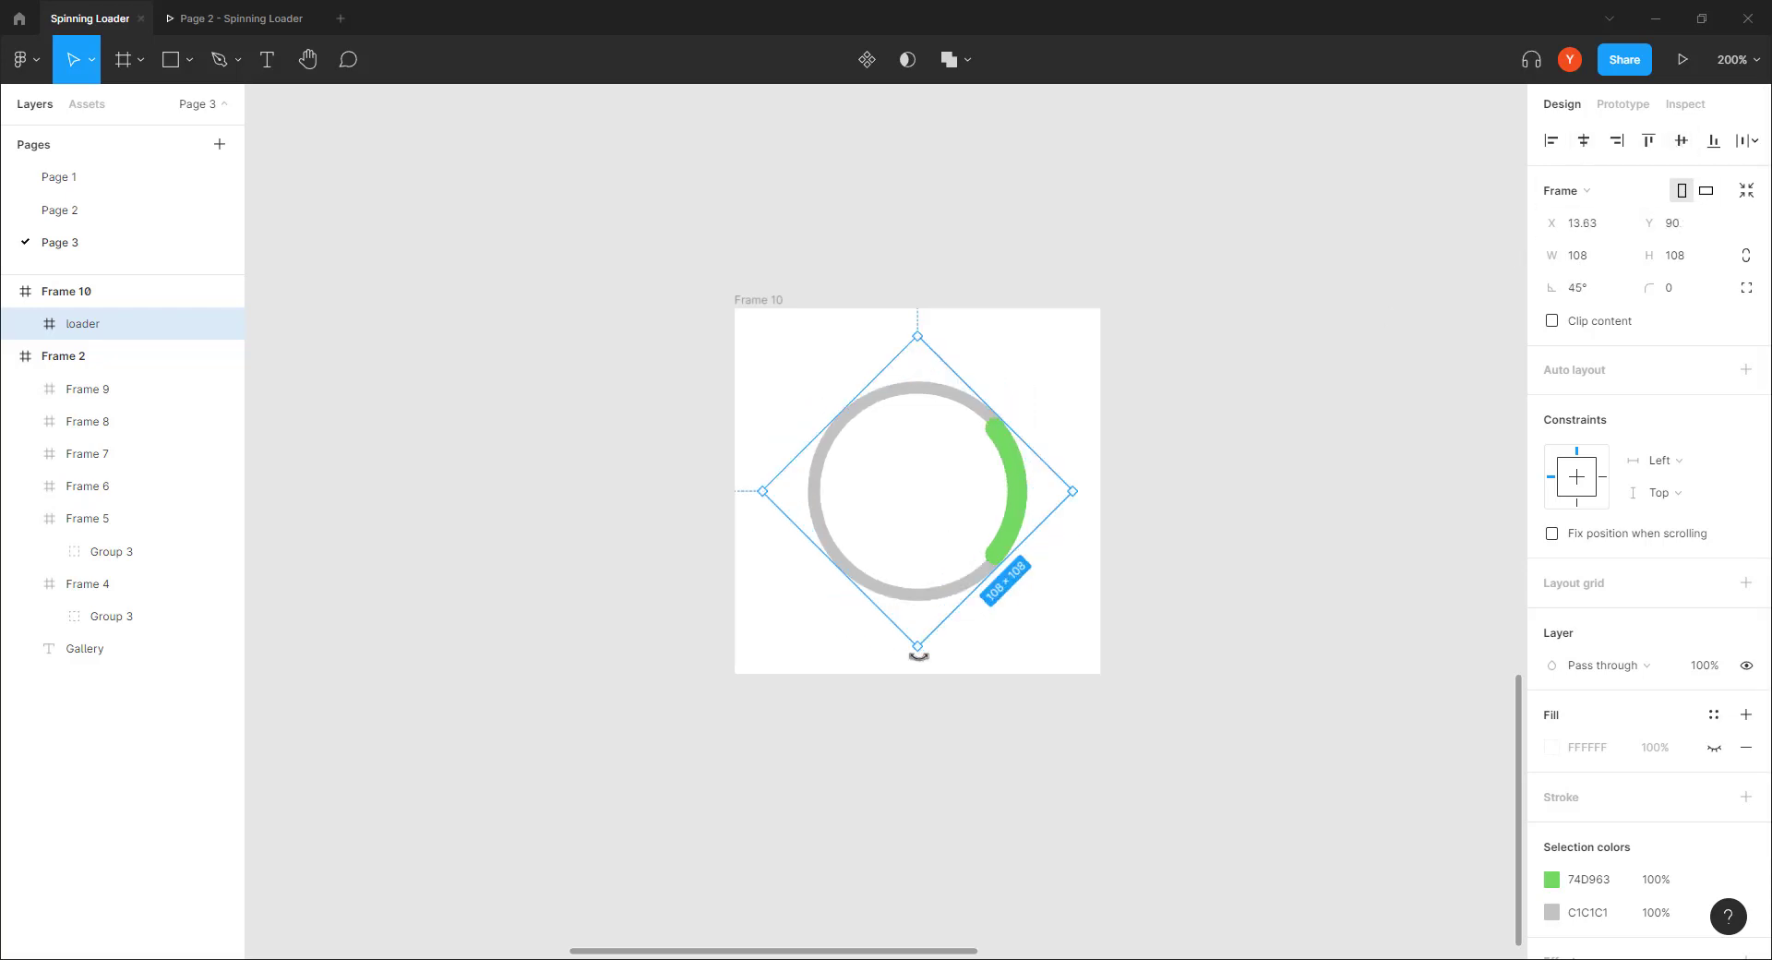
{"action": "key", "text": "ctrl+z"}
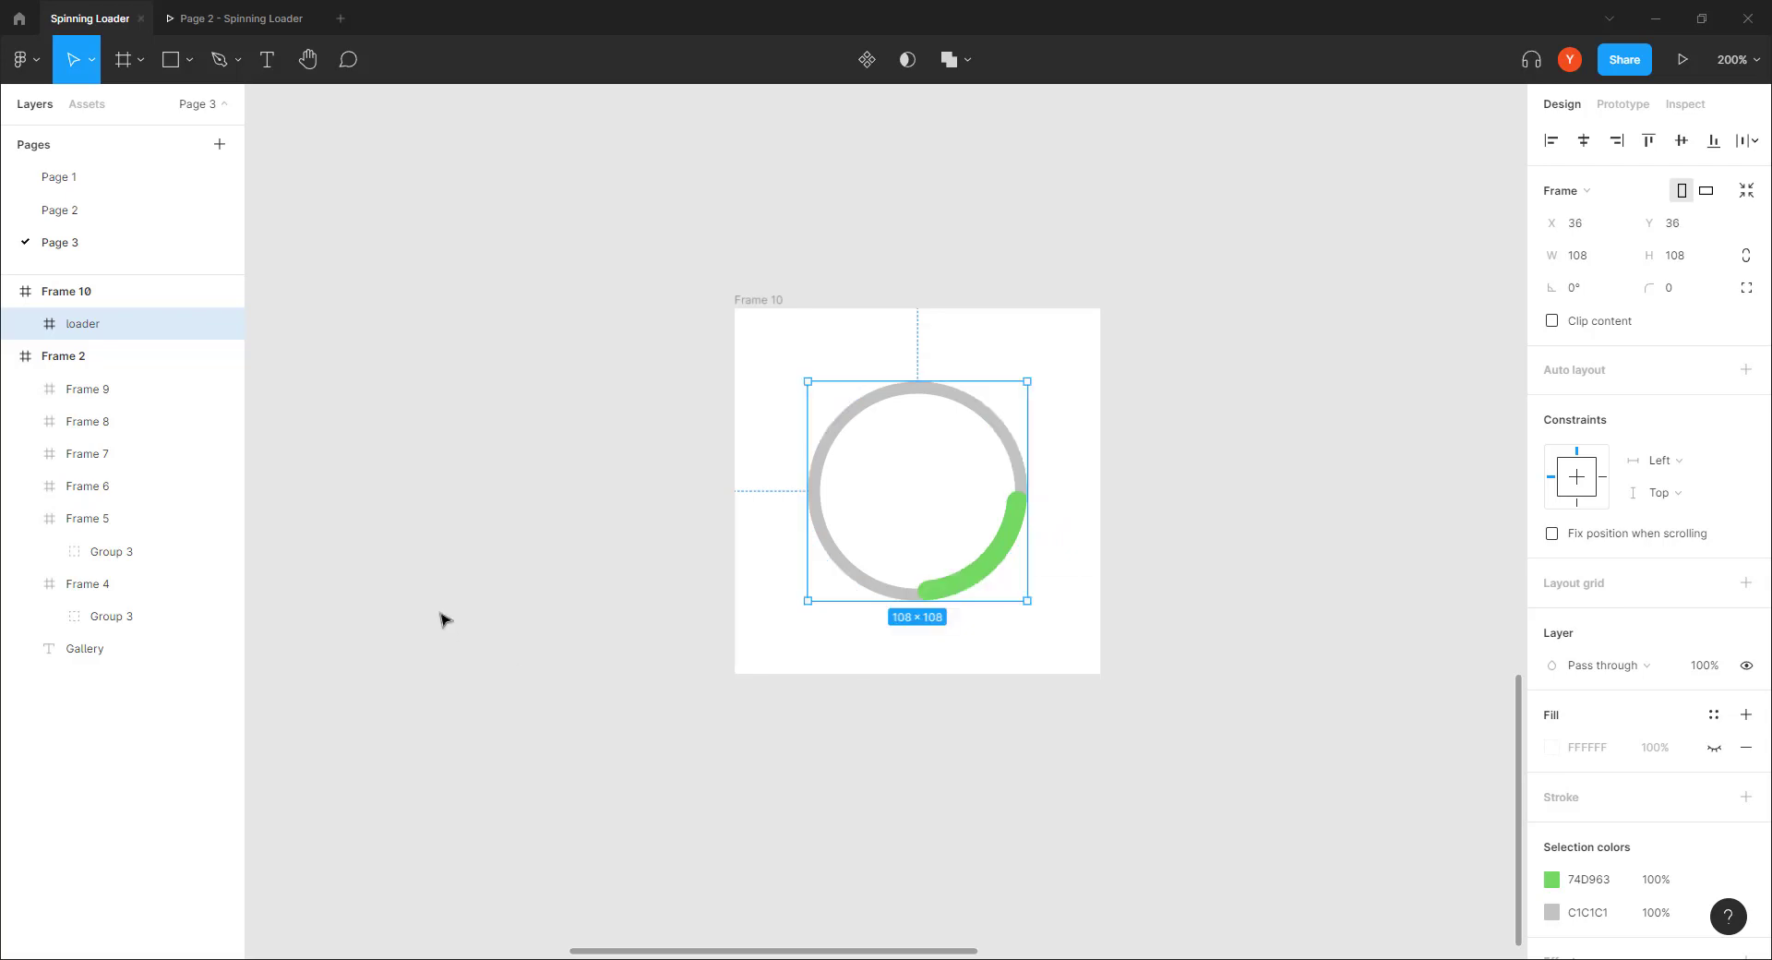
Step: Remove the white fill from the outer frame around the loader
{"action": "left_click", "coordinate": [758, 301]}
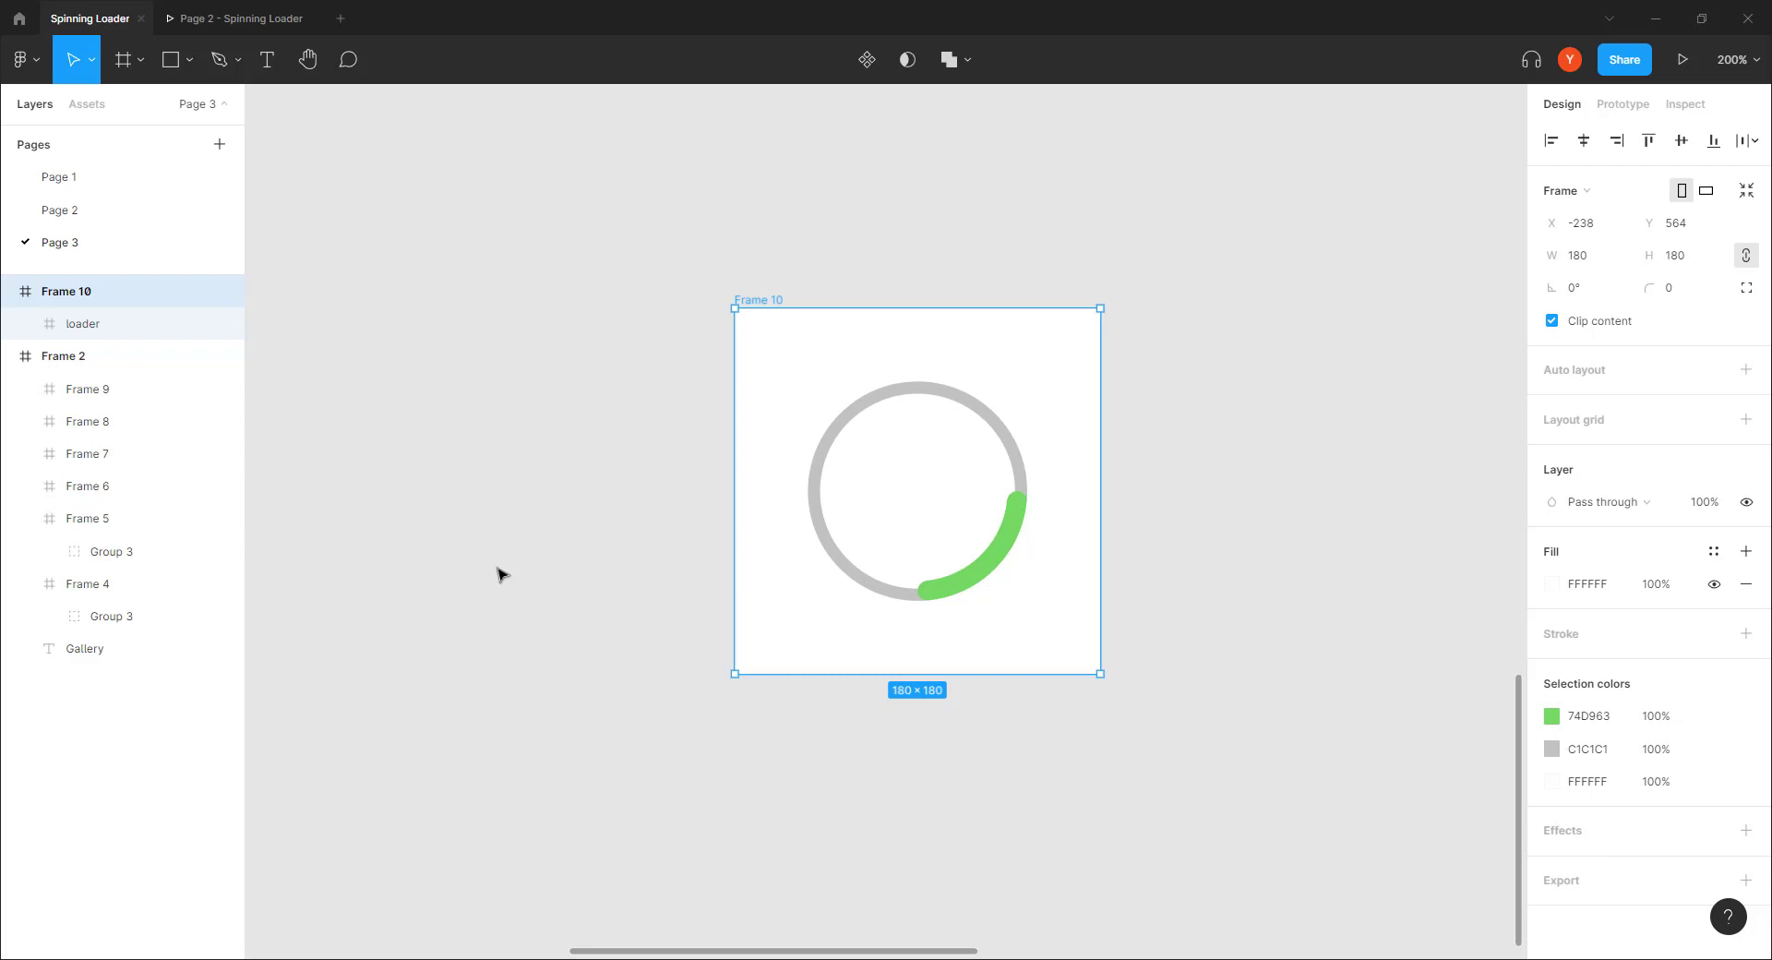
{"action": "left_click", "coordinate": [890, 503]}
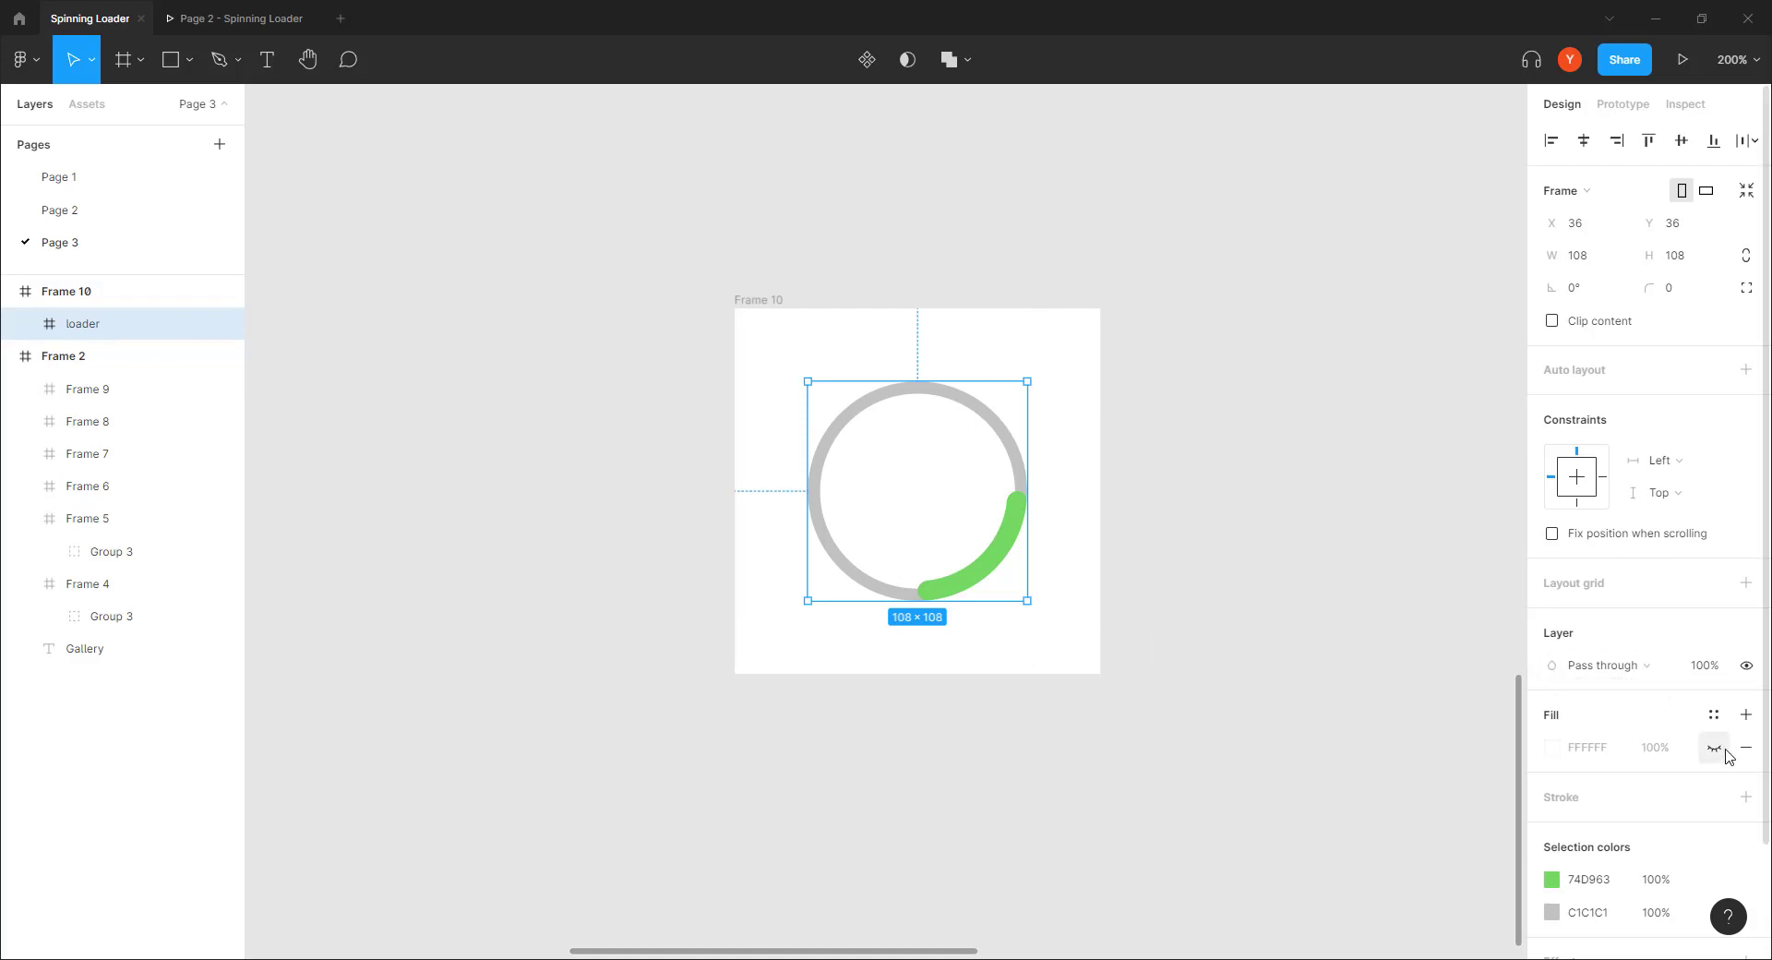
{"action": "left_click", "coordinate": [760, 304]}
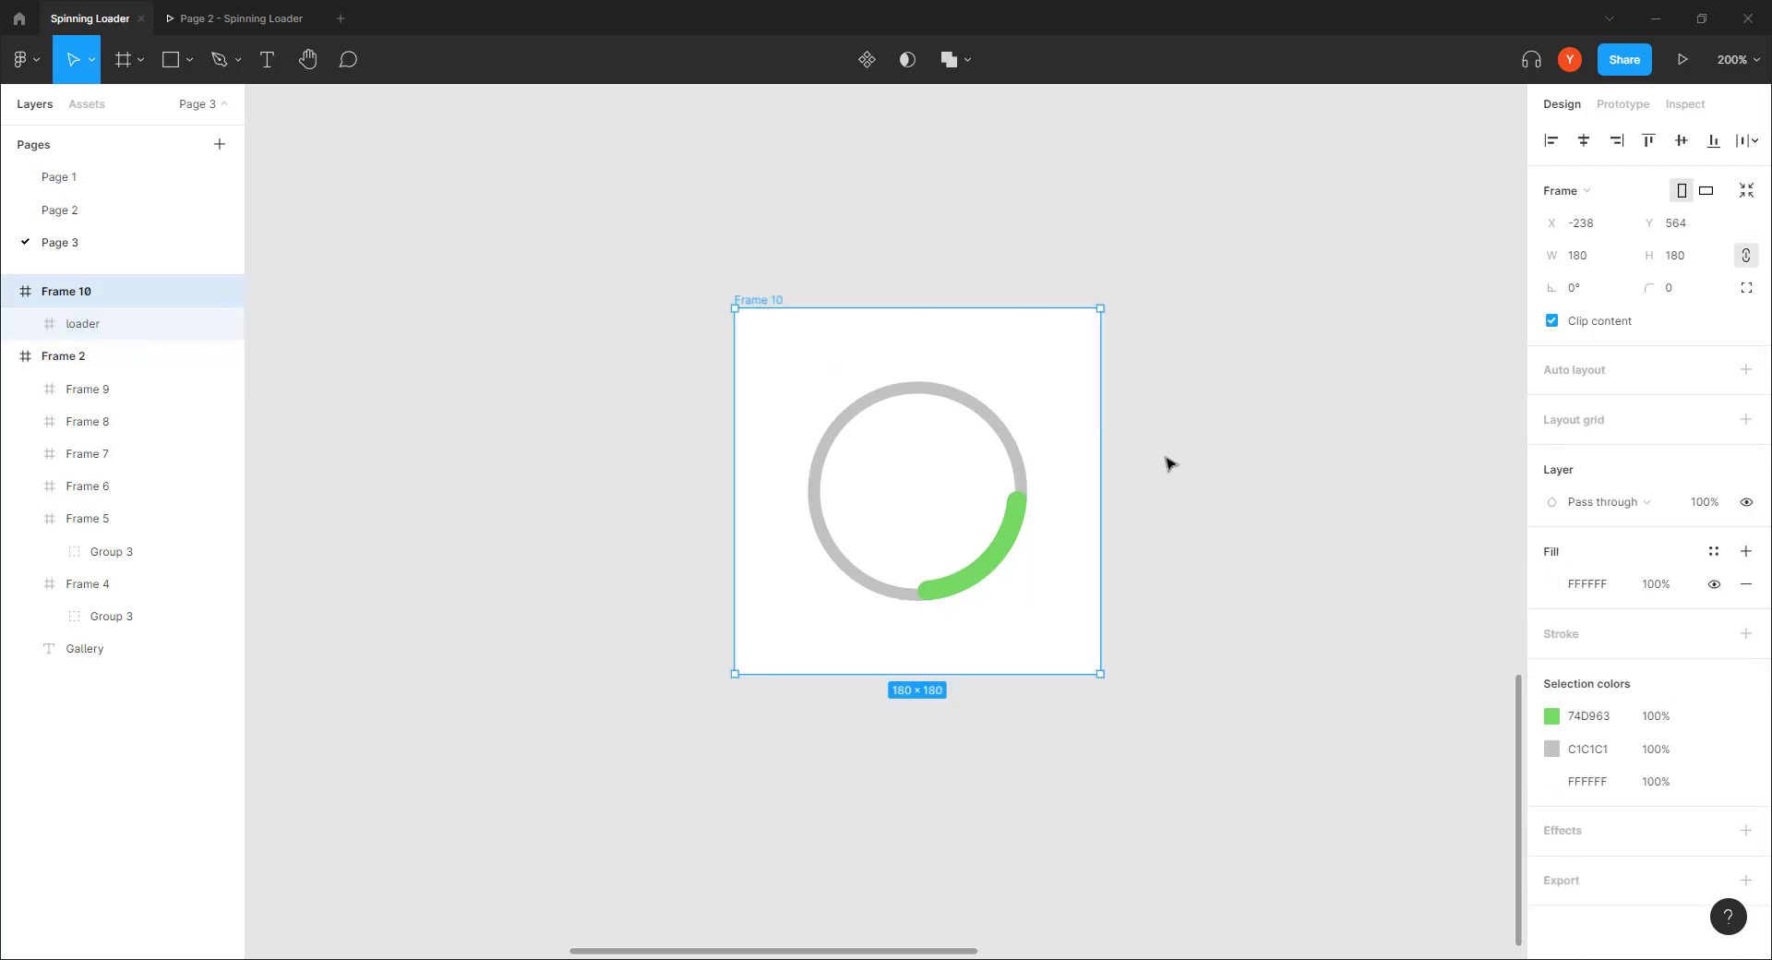
{"action": "left_click", "coordinate": [1745, 584]}
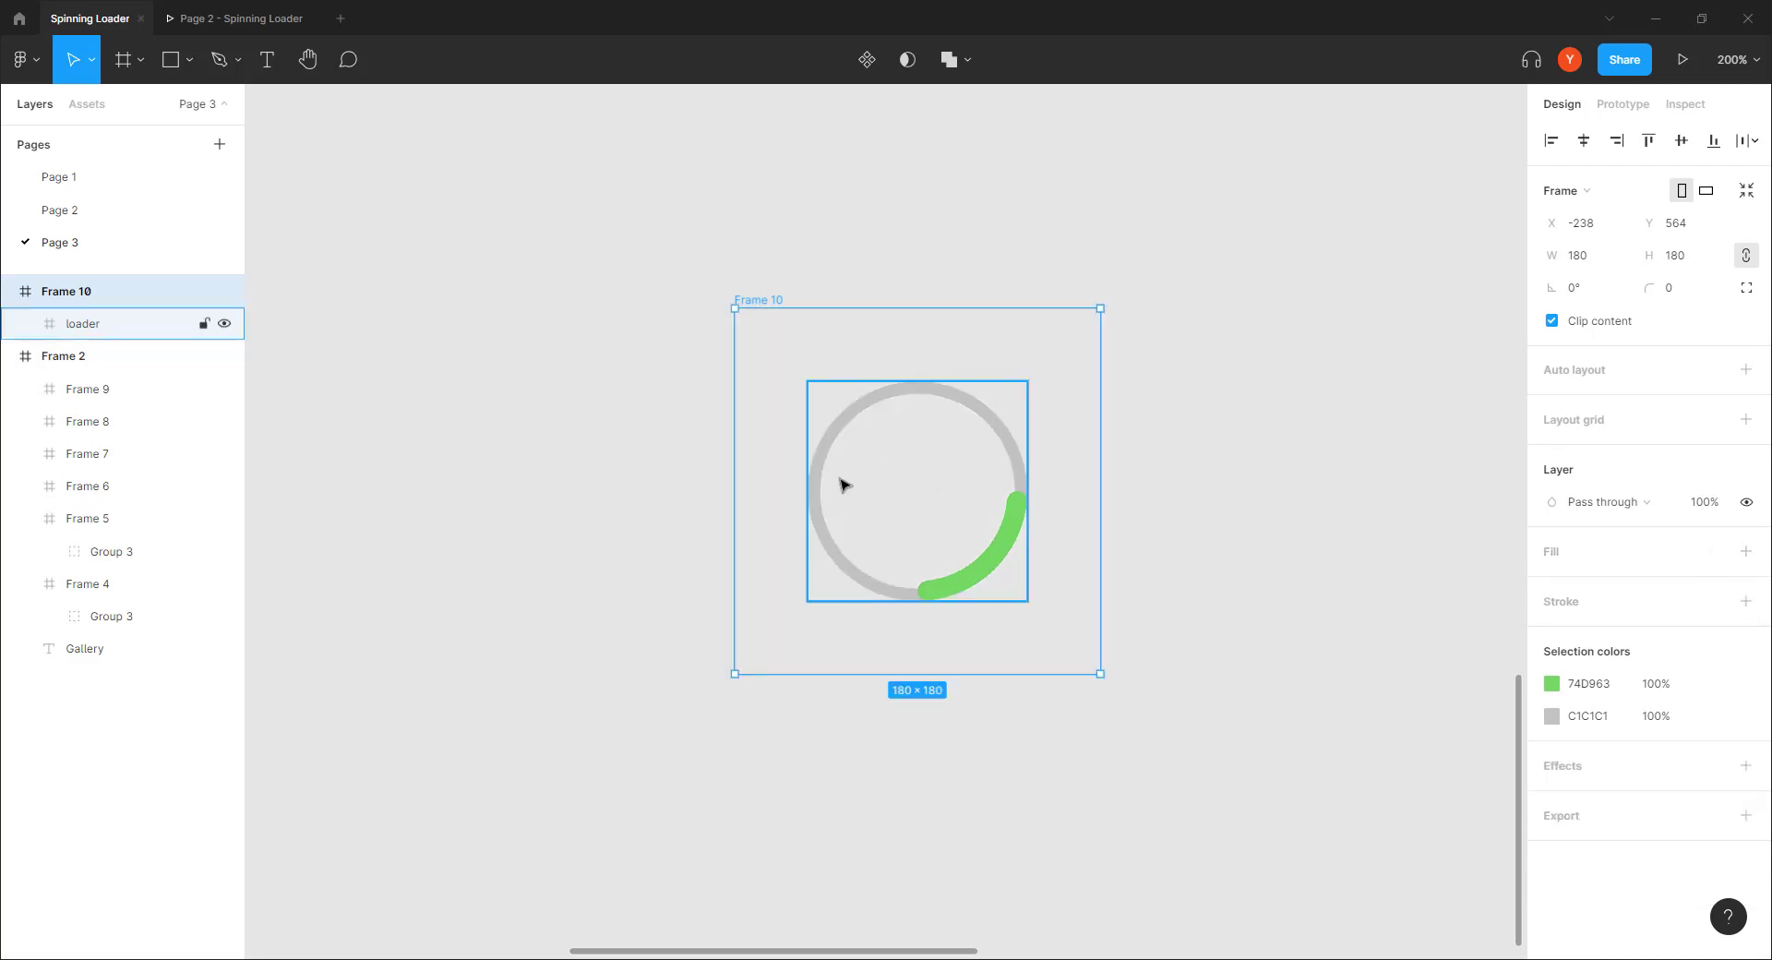
Step: Rename the outer frame containing the loader to 1
{"action": "left_click_drag", "start_coordinate": [664, 518], "coordinate": [552, 528]}
{"action": "double_click", "coordinate": [74, 291]}
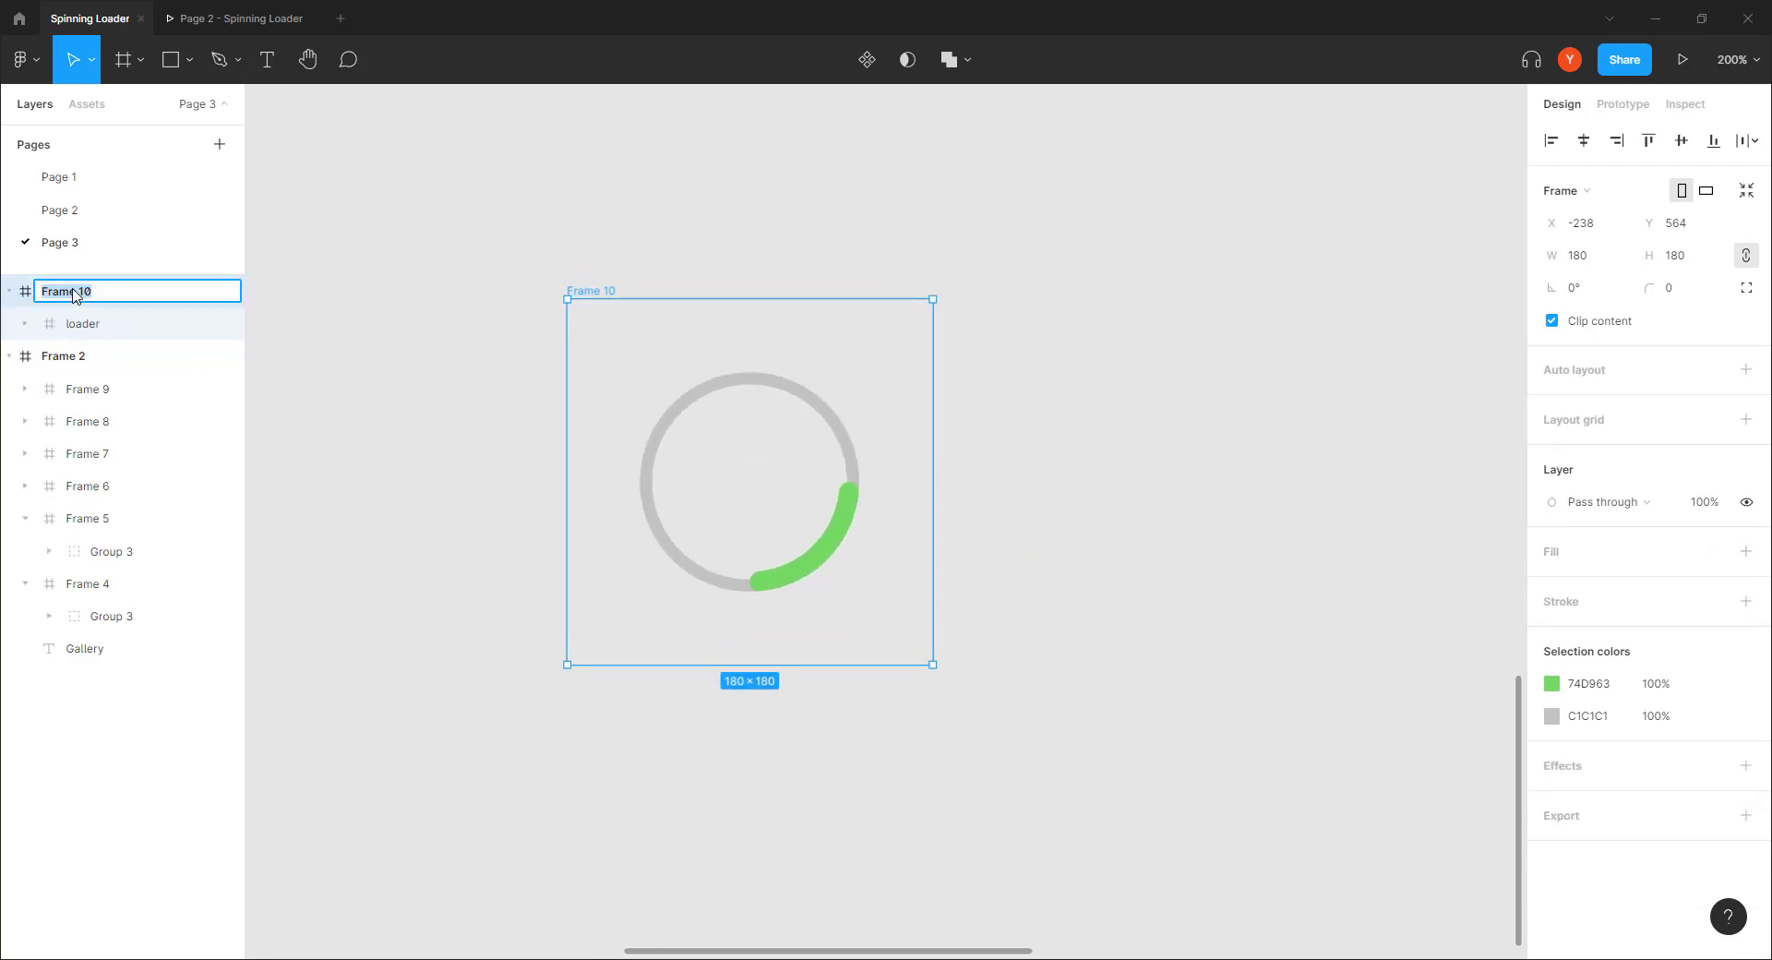
{"action": "type", "text": "1"}
{"action": "key", "text": "Return"}
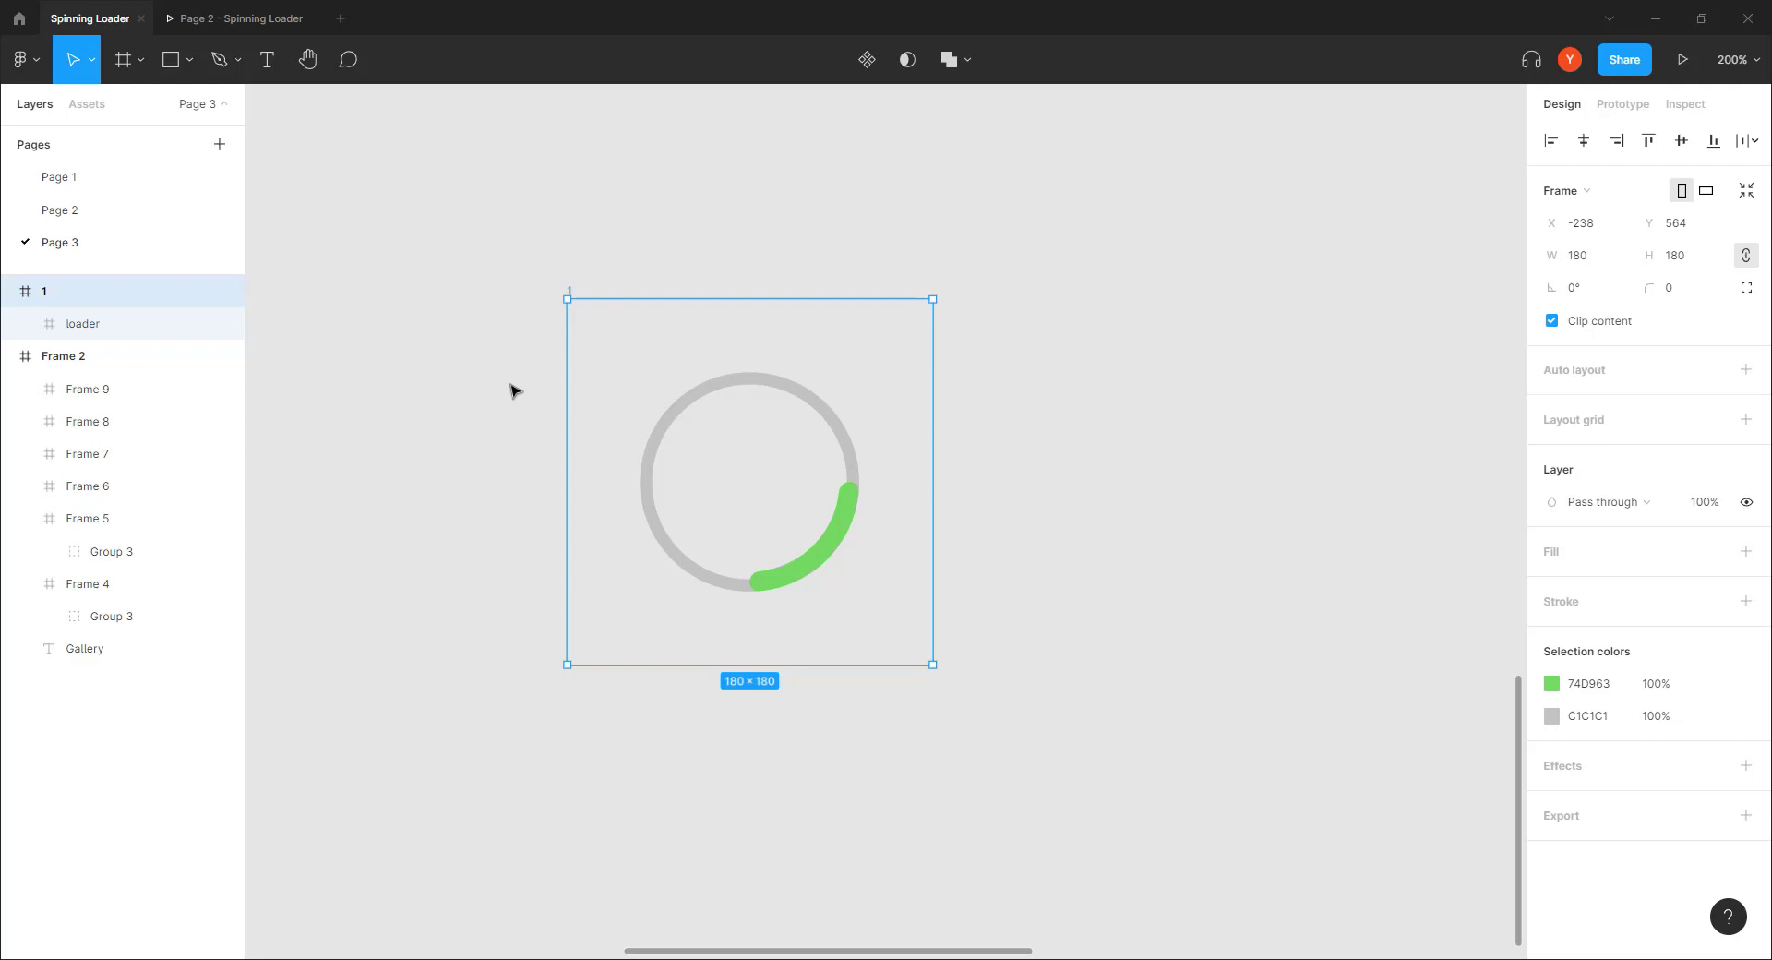
Step: Duplicate frame 1 to make the second loader frame
{"action": "key", "text": "ctrl+d"}
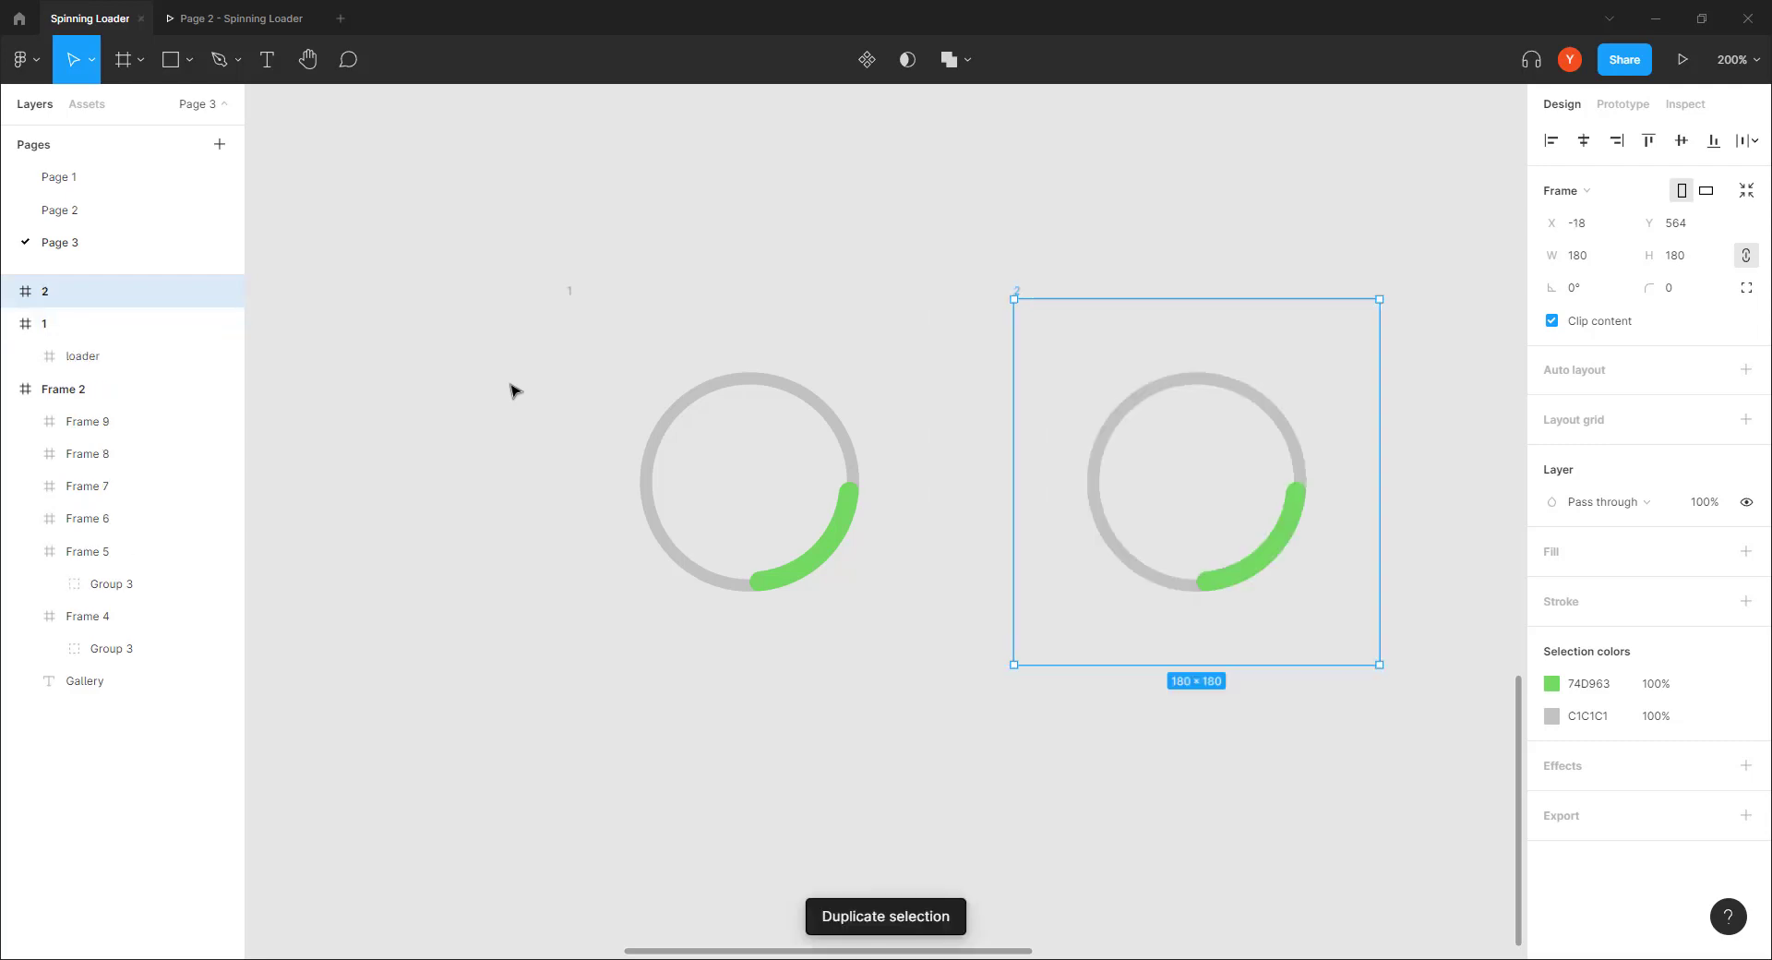
Step: Try rotating the loader in frame 2 to about 147° and the loader in frame 1 freely
{"action": "left_click", "coordinate": [1107, 587]}
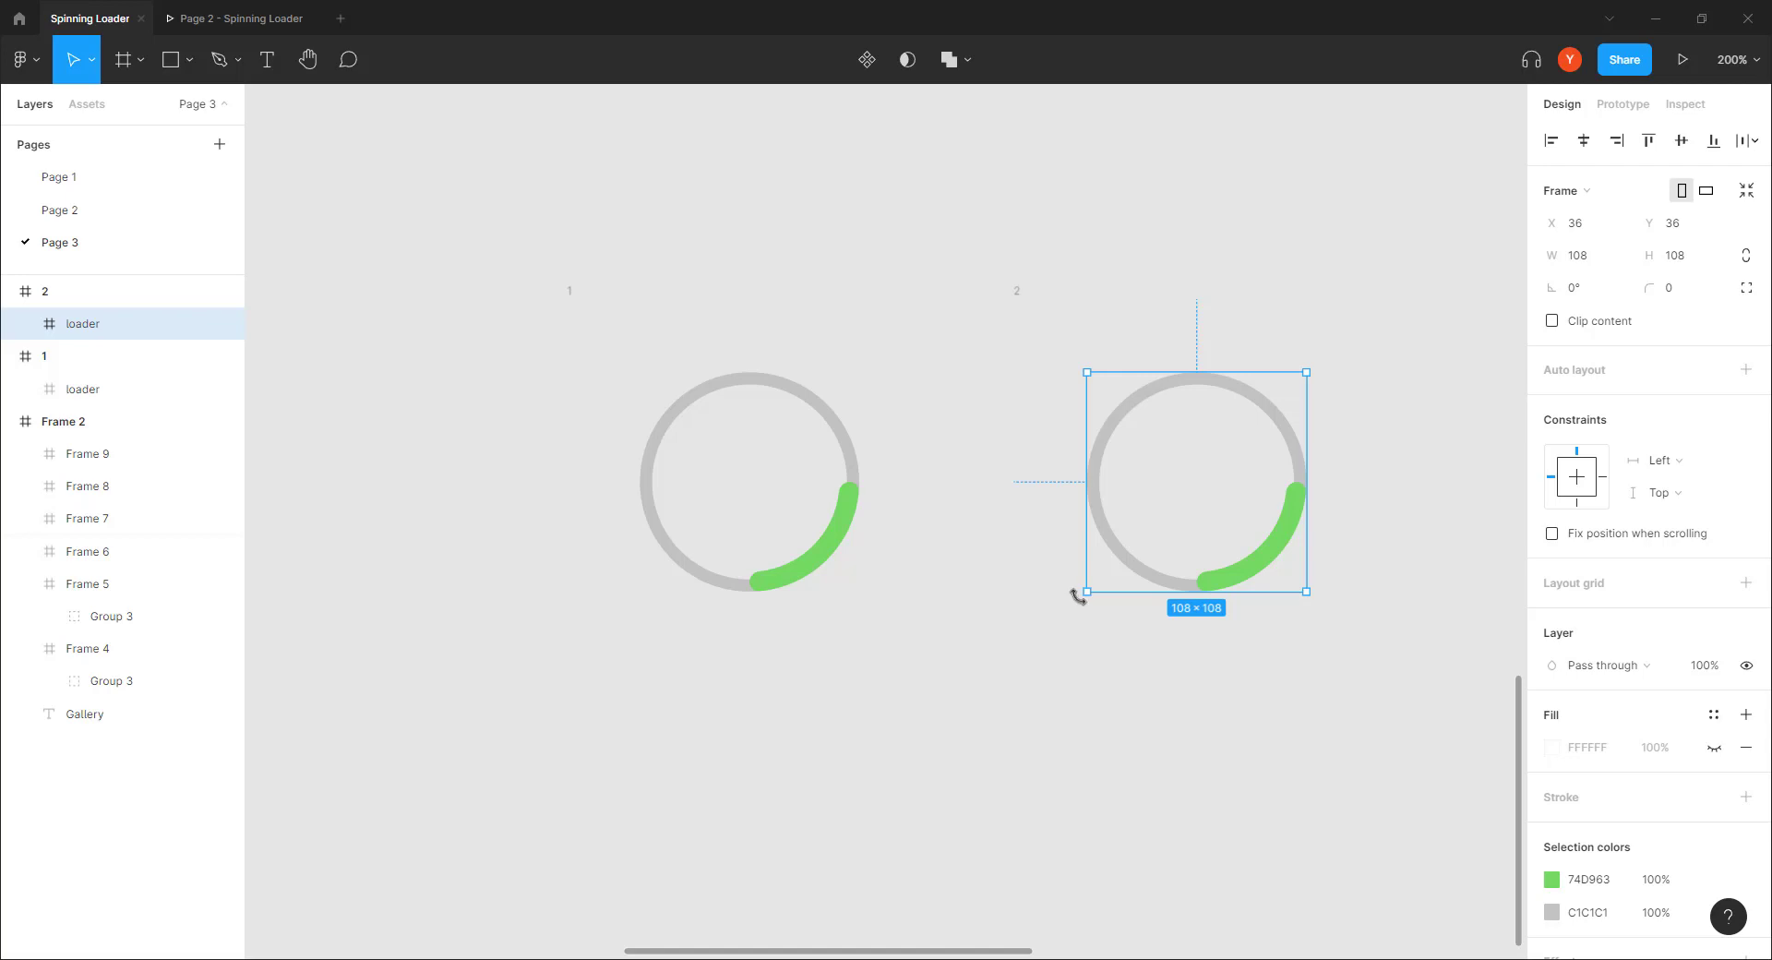
{"action": "left_click_drag", "start_coordinate": [1074, 593], "coordinate": [1396, 439]}
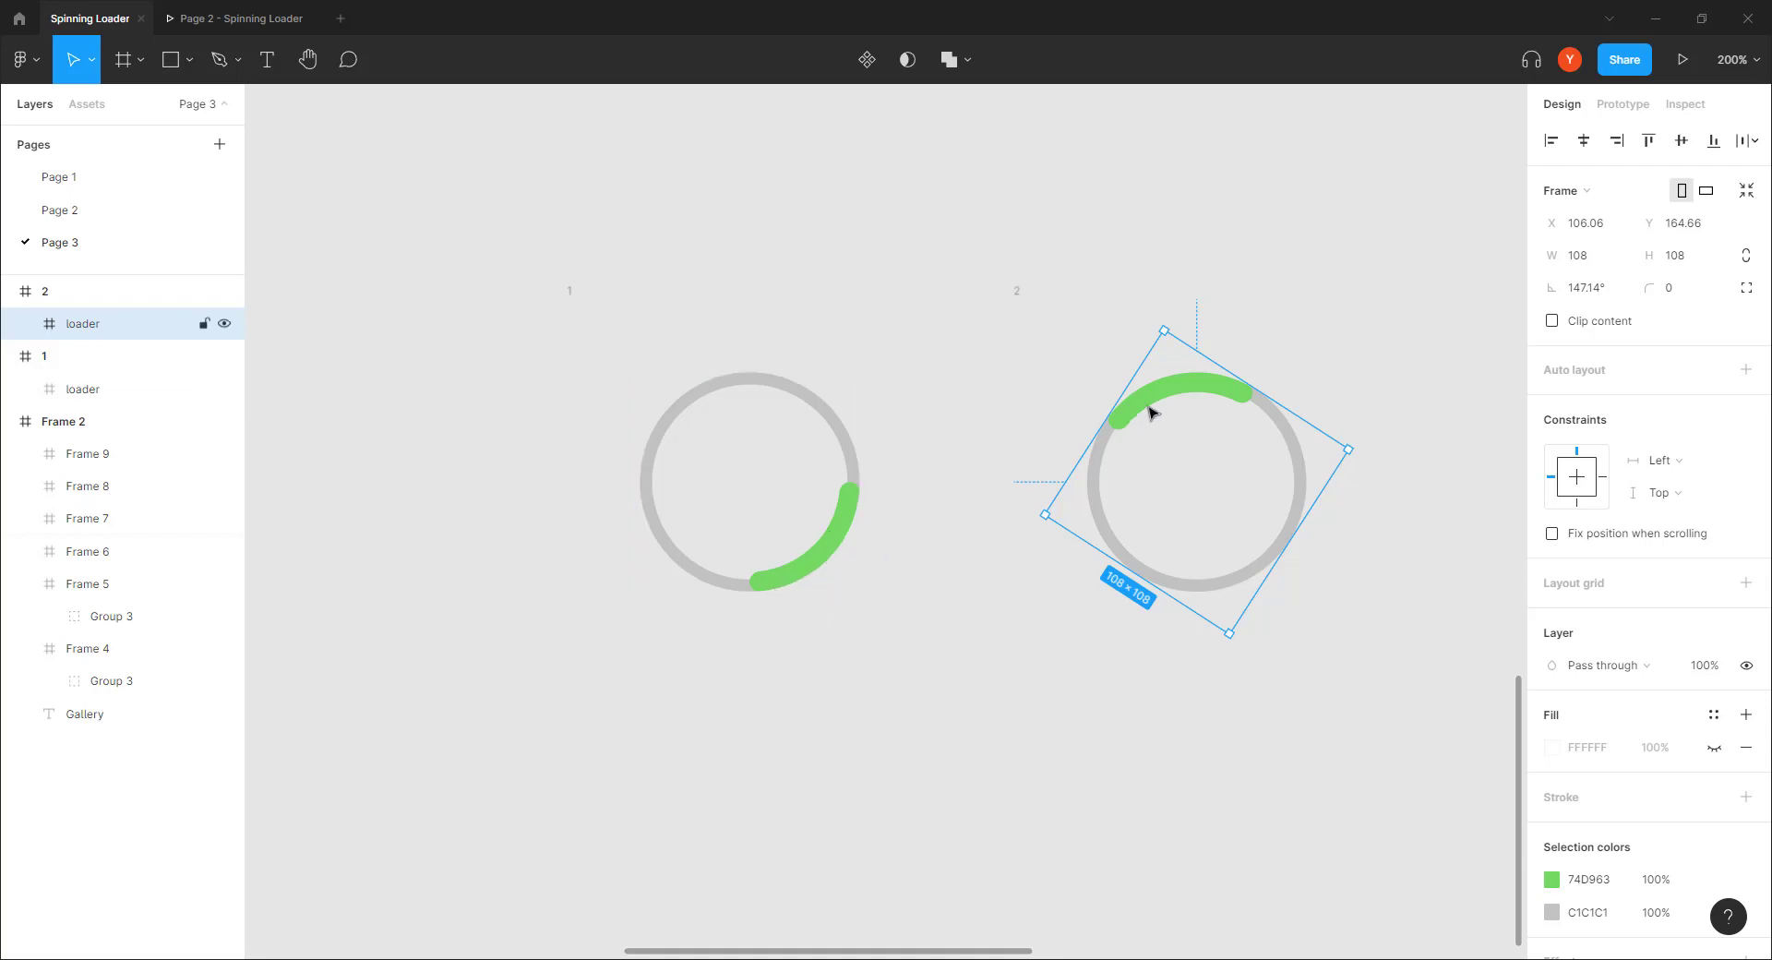
{"action": "left_click", "coordinate": [645, 591]}
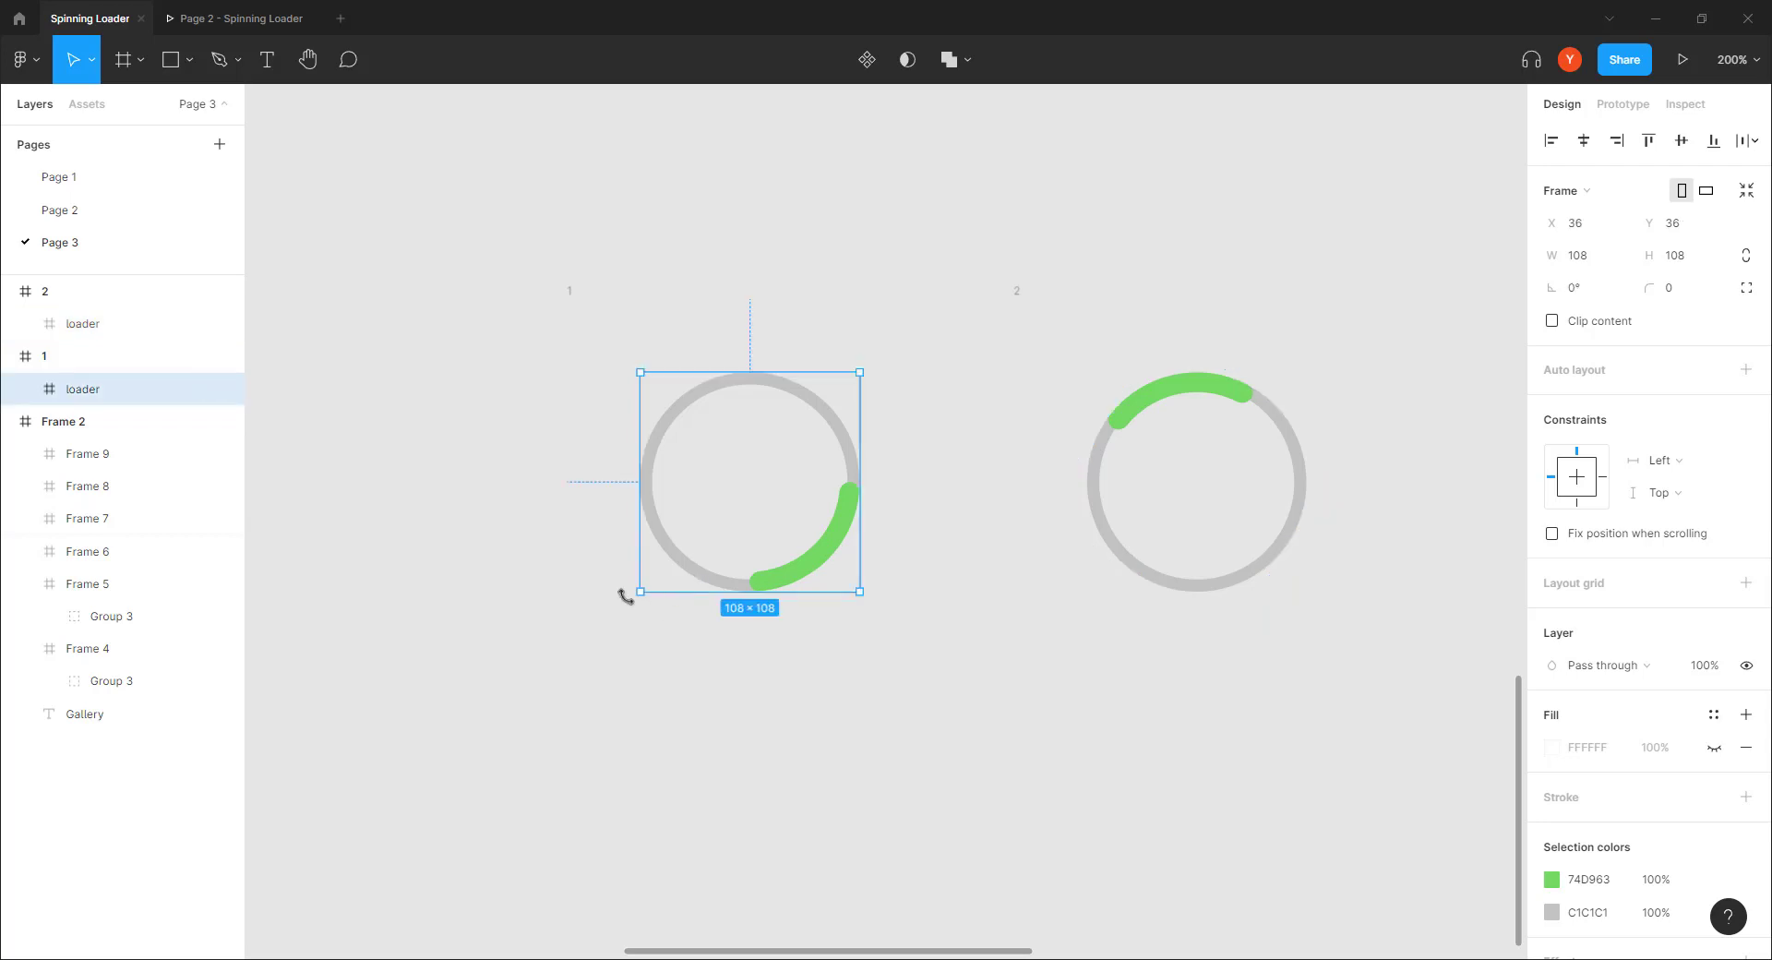
{"action": "left_click_drag", "start_coordinate": [621, 596], "coordinate": [929, 502]}
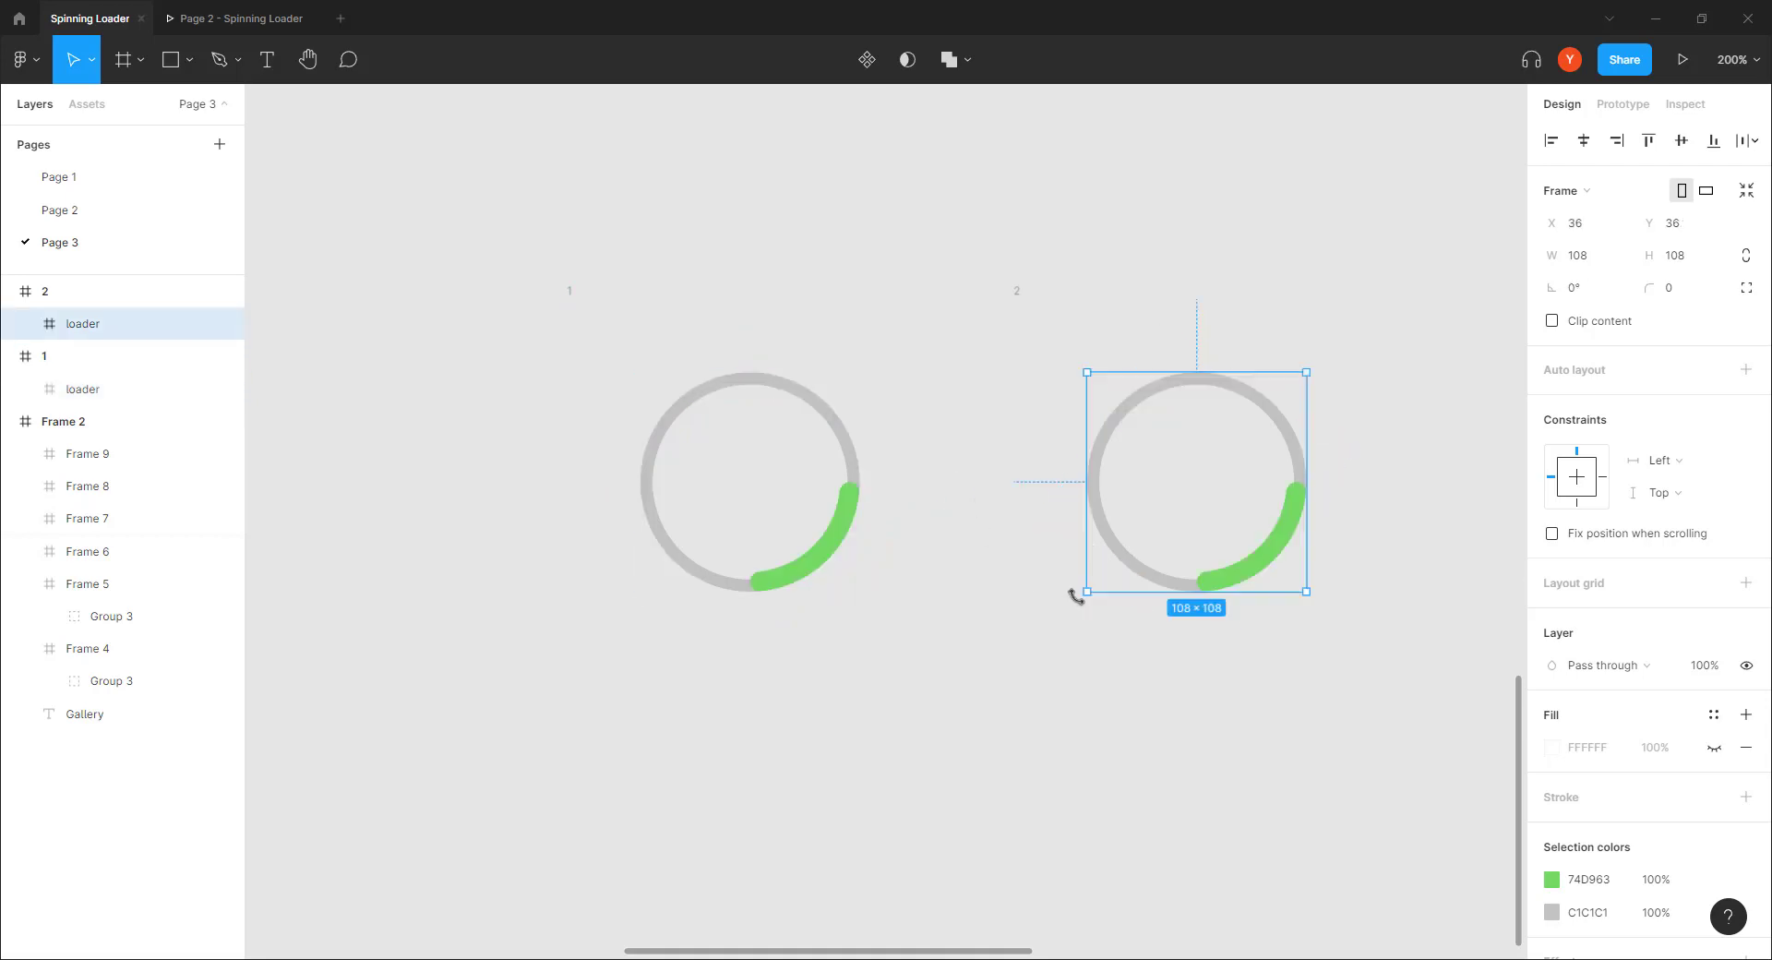
Step: Rotate the loader inside frame 2 to -90°
{"action": "left_click_drag", "start_coordinate": [1076, 596], "coordinate": [1120, 399]}
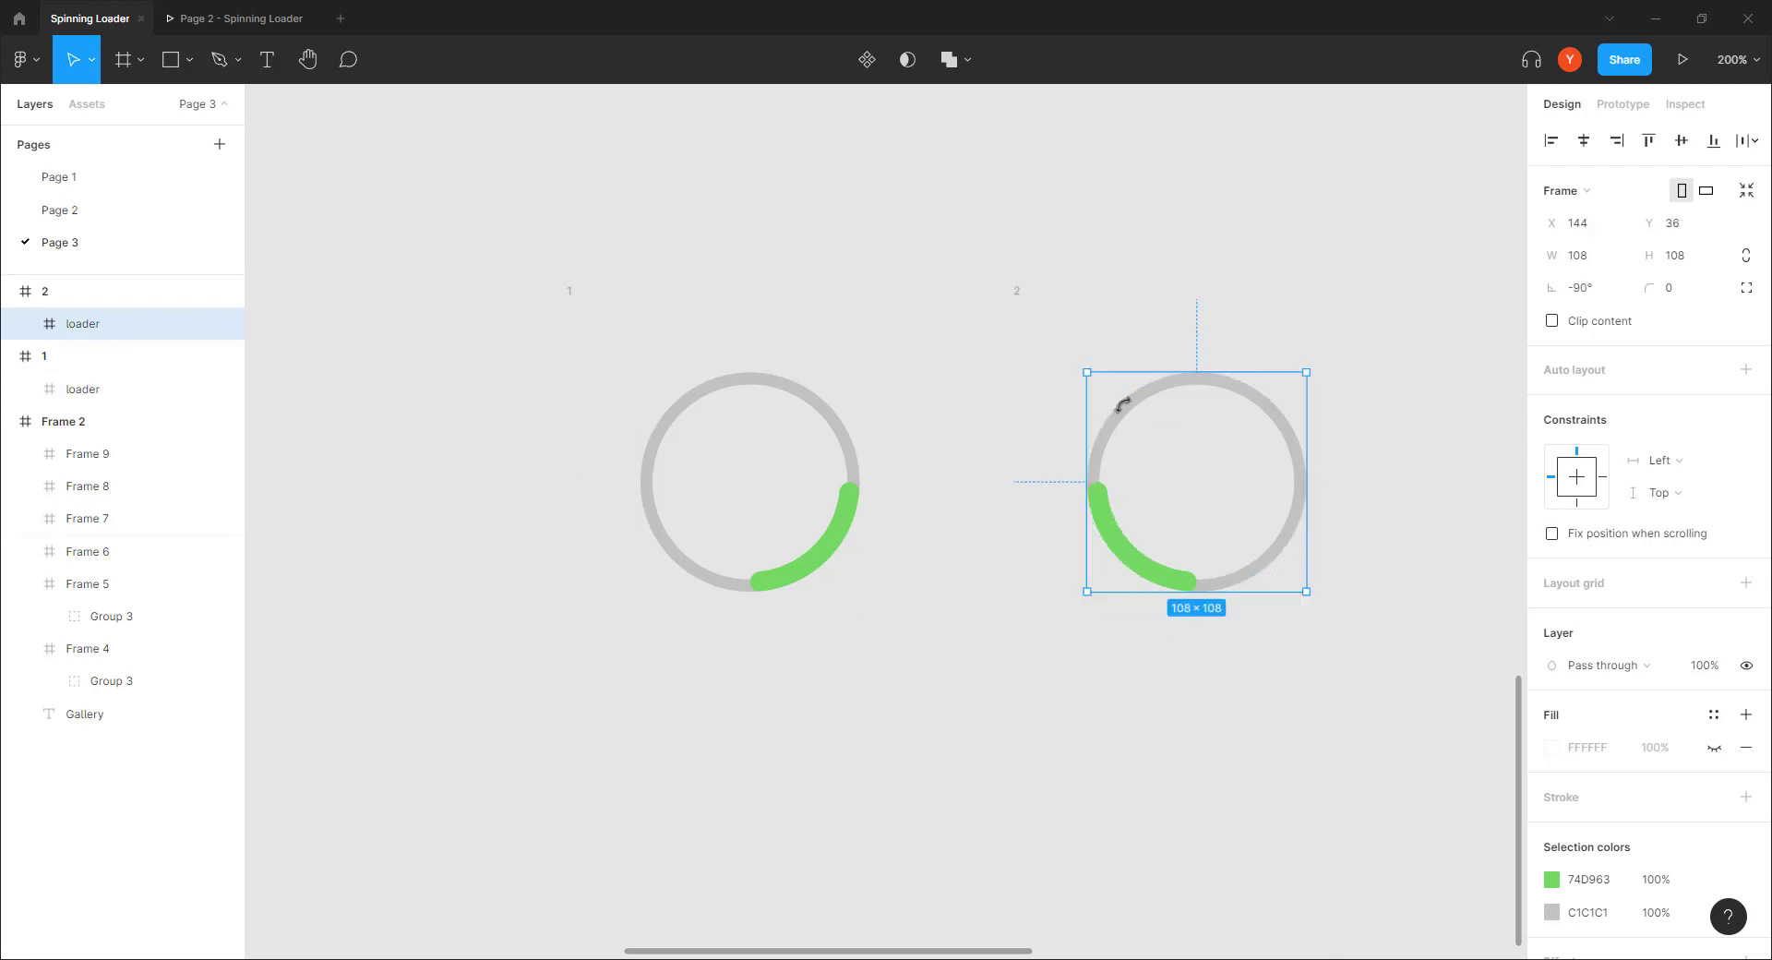
{"action": "left_click", "coordinate": [1002, 873]}
Step: Duplicate frame 2 and rotate the loader inside the copy to -180°
{"action": "left_click", "coordinate": [1017, 292]}
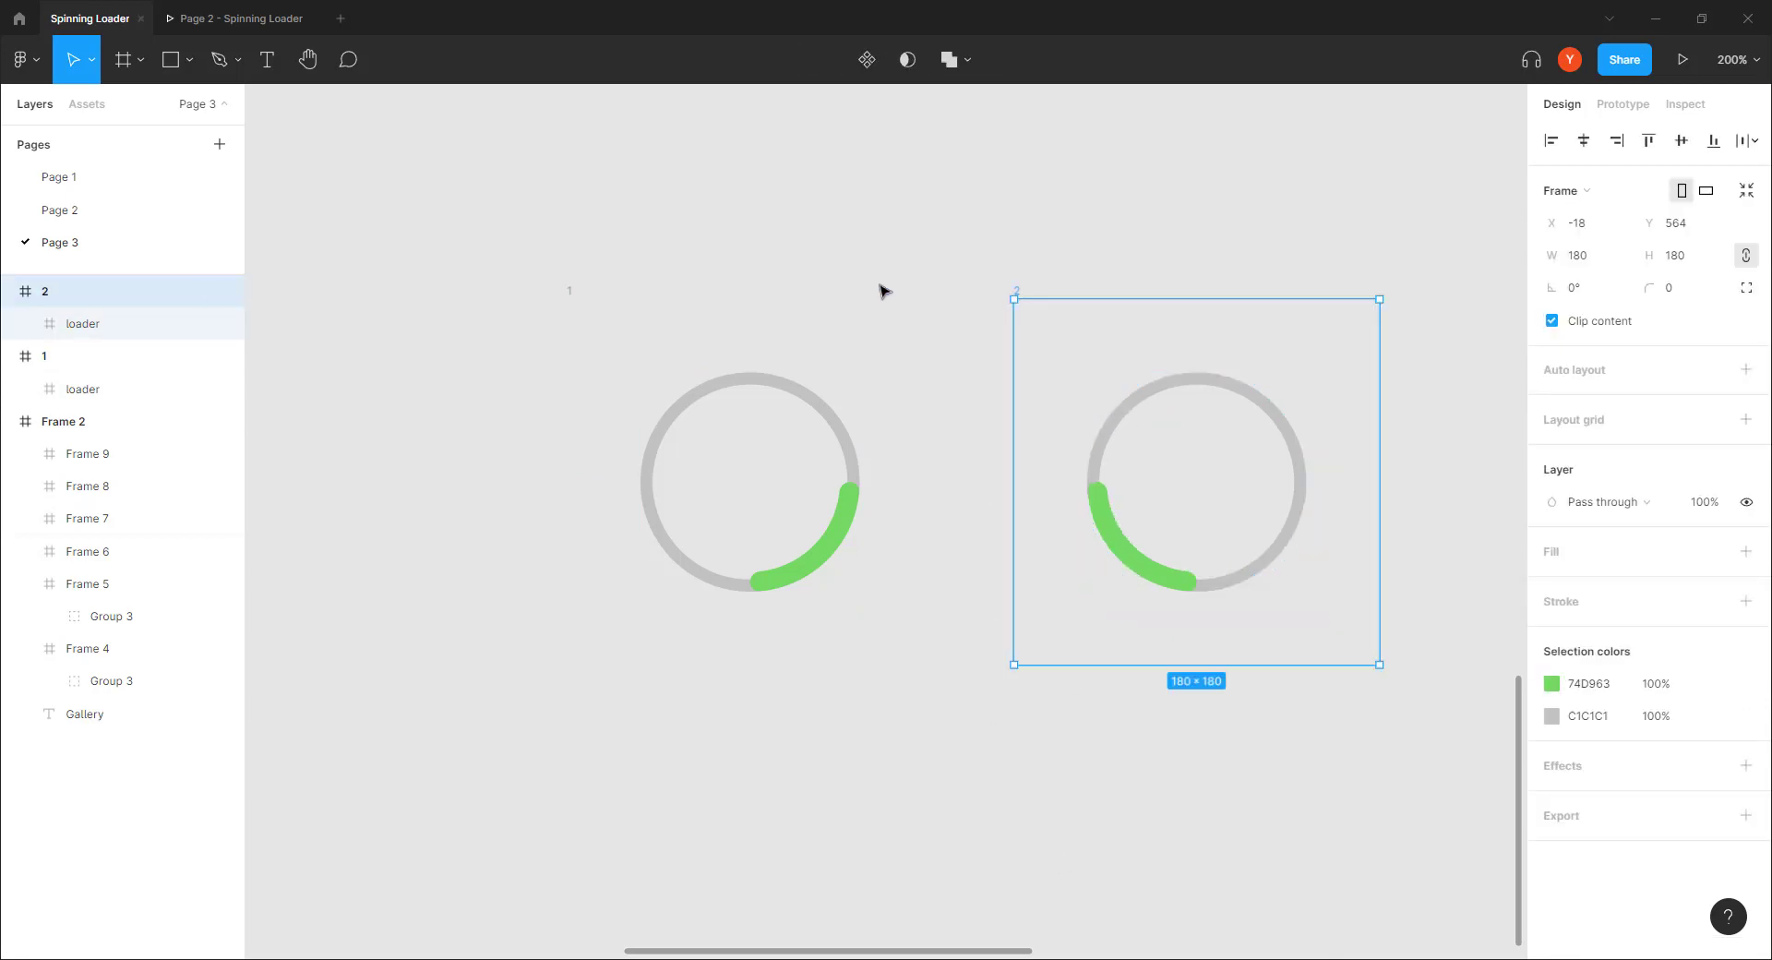
{"action": "key", "text": "ctrl+d"}
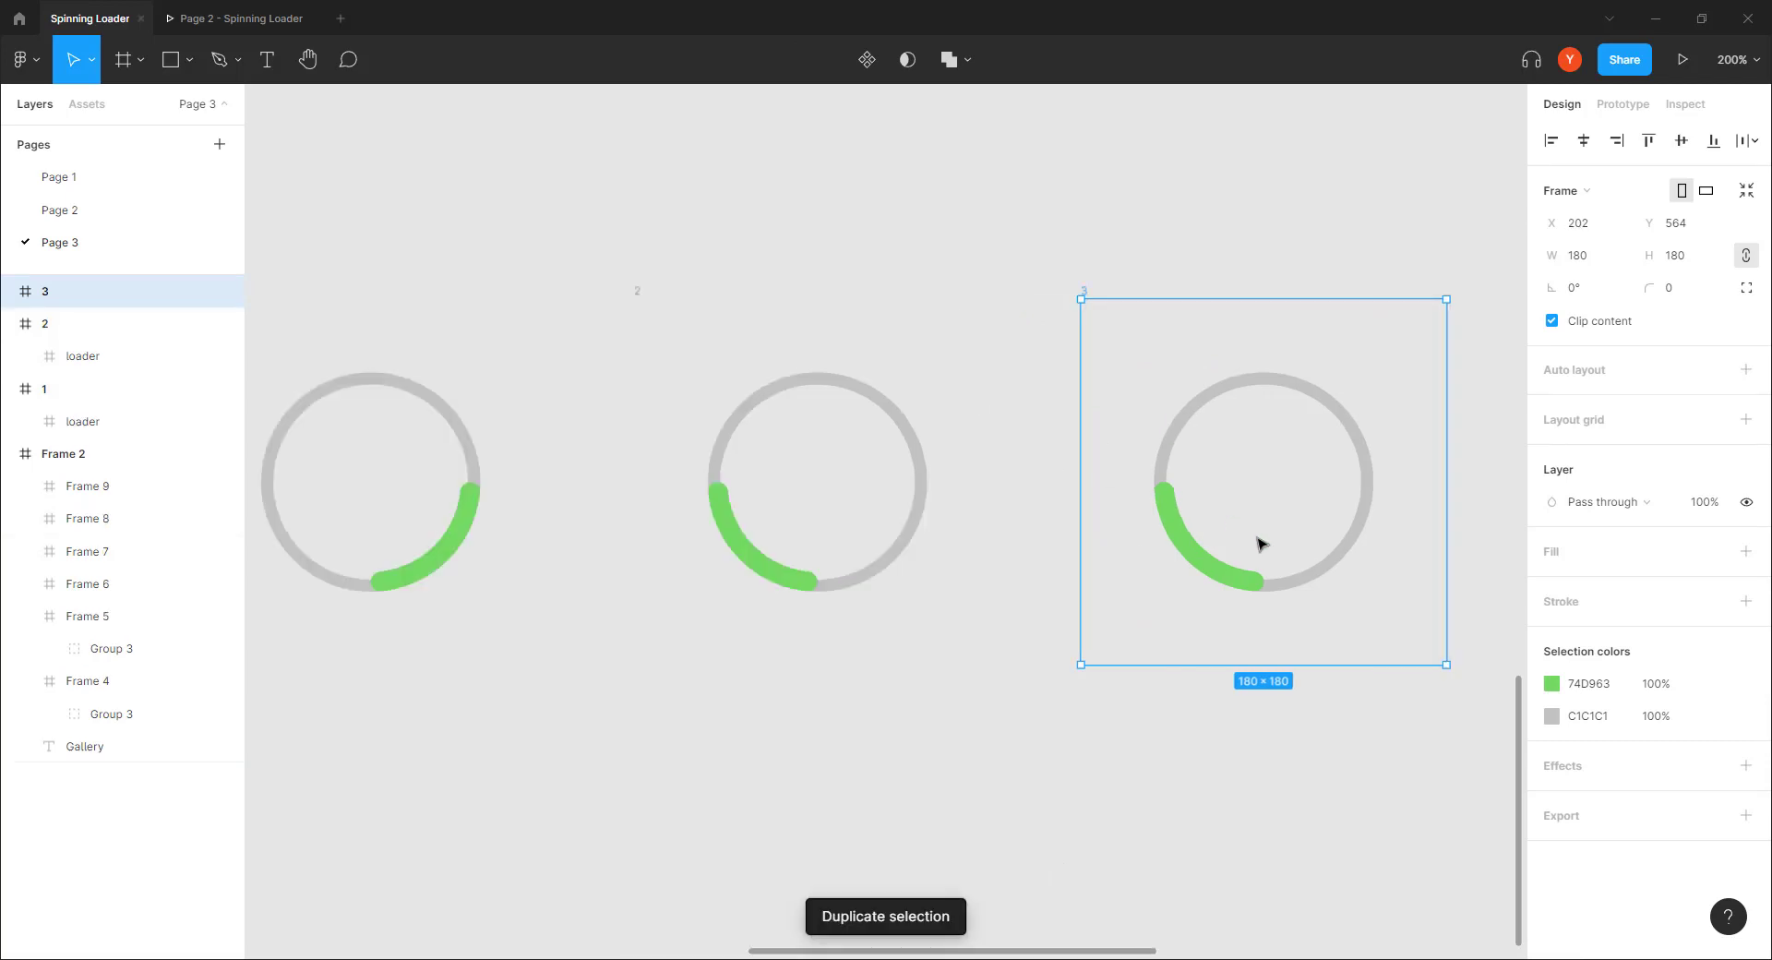
{"action": "left_click", "coordinate": [1258, 545]}
{"action": "left_click_drag", "start_coordinate": [1138, 585], "coordinate": [1154, 376]}
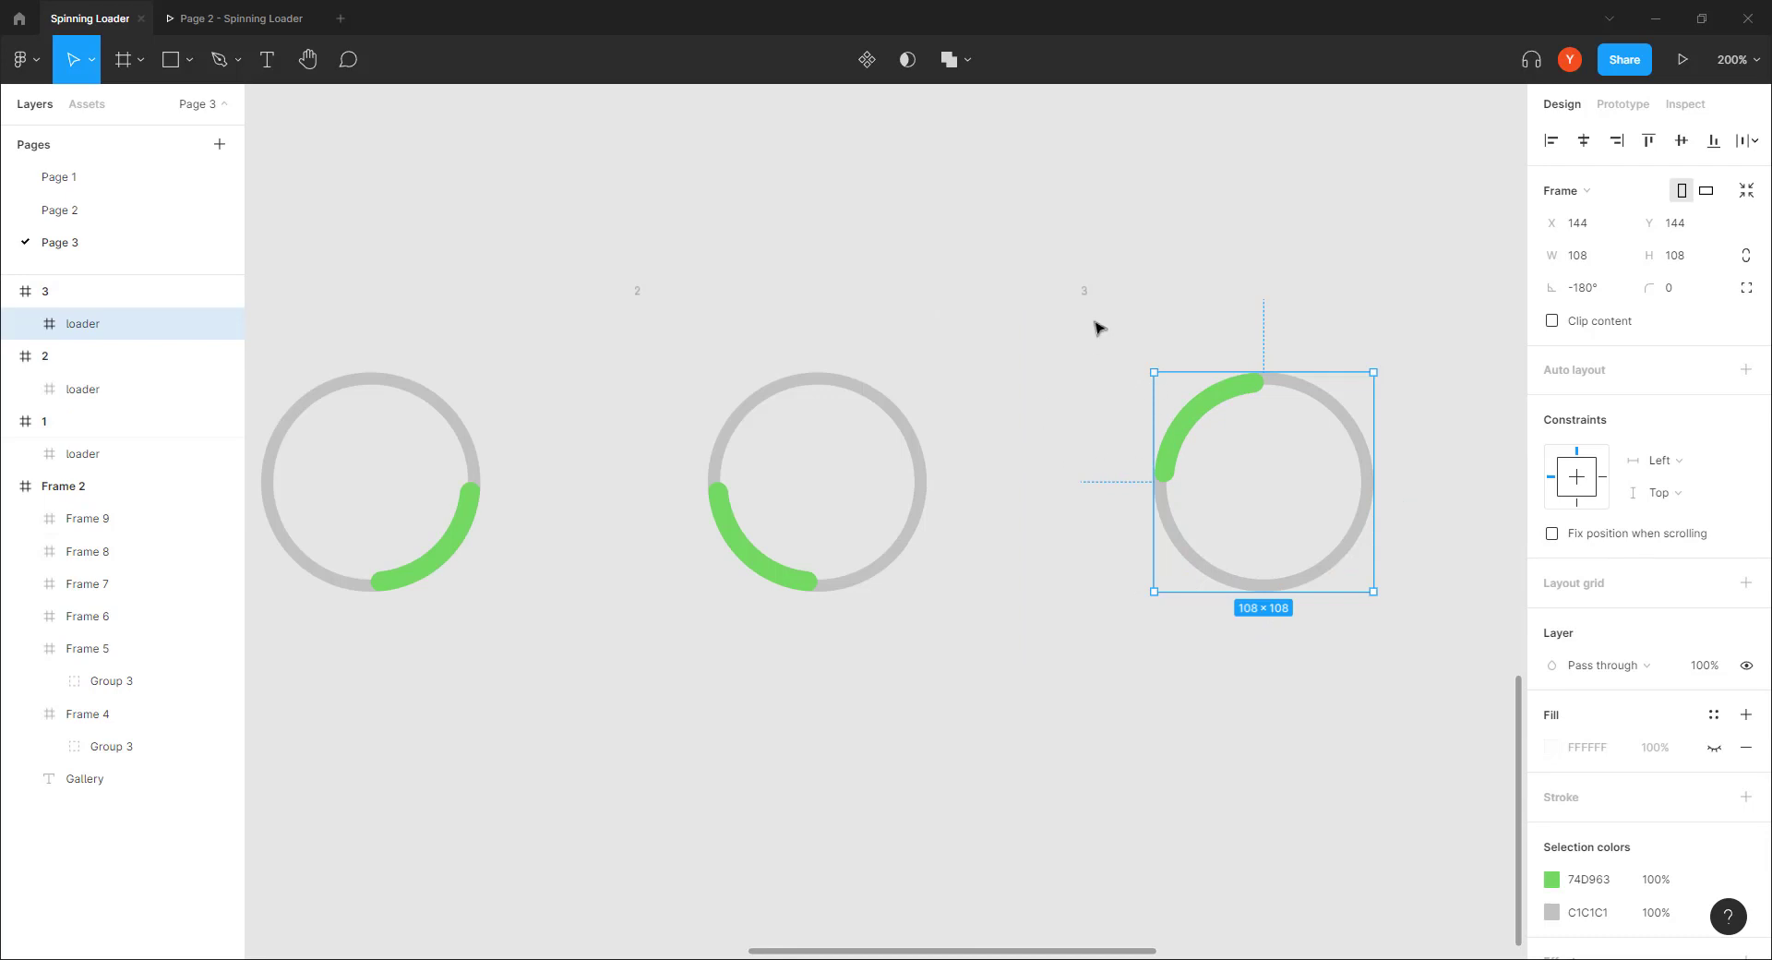
Step: Duplicate frame 3 and rotate the copy's loader a further quarter turn clockwise, so its arc sits at the upper right
{"action": "left_click", "coordinate": [1089, 291]}
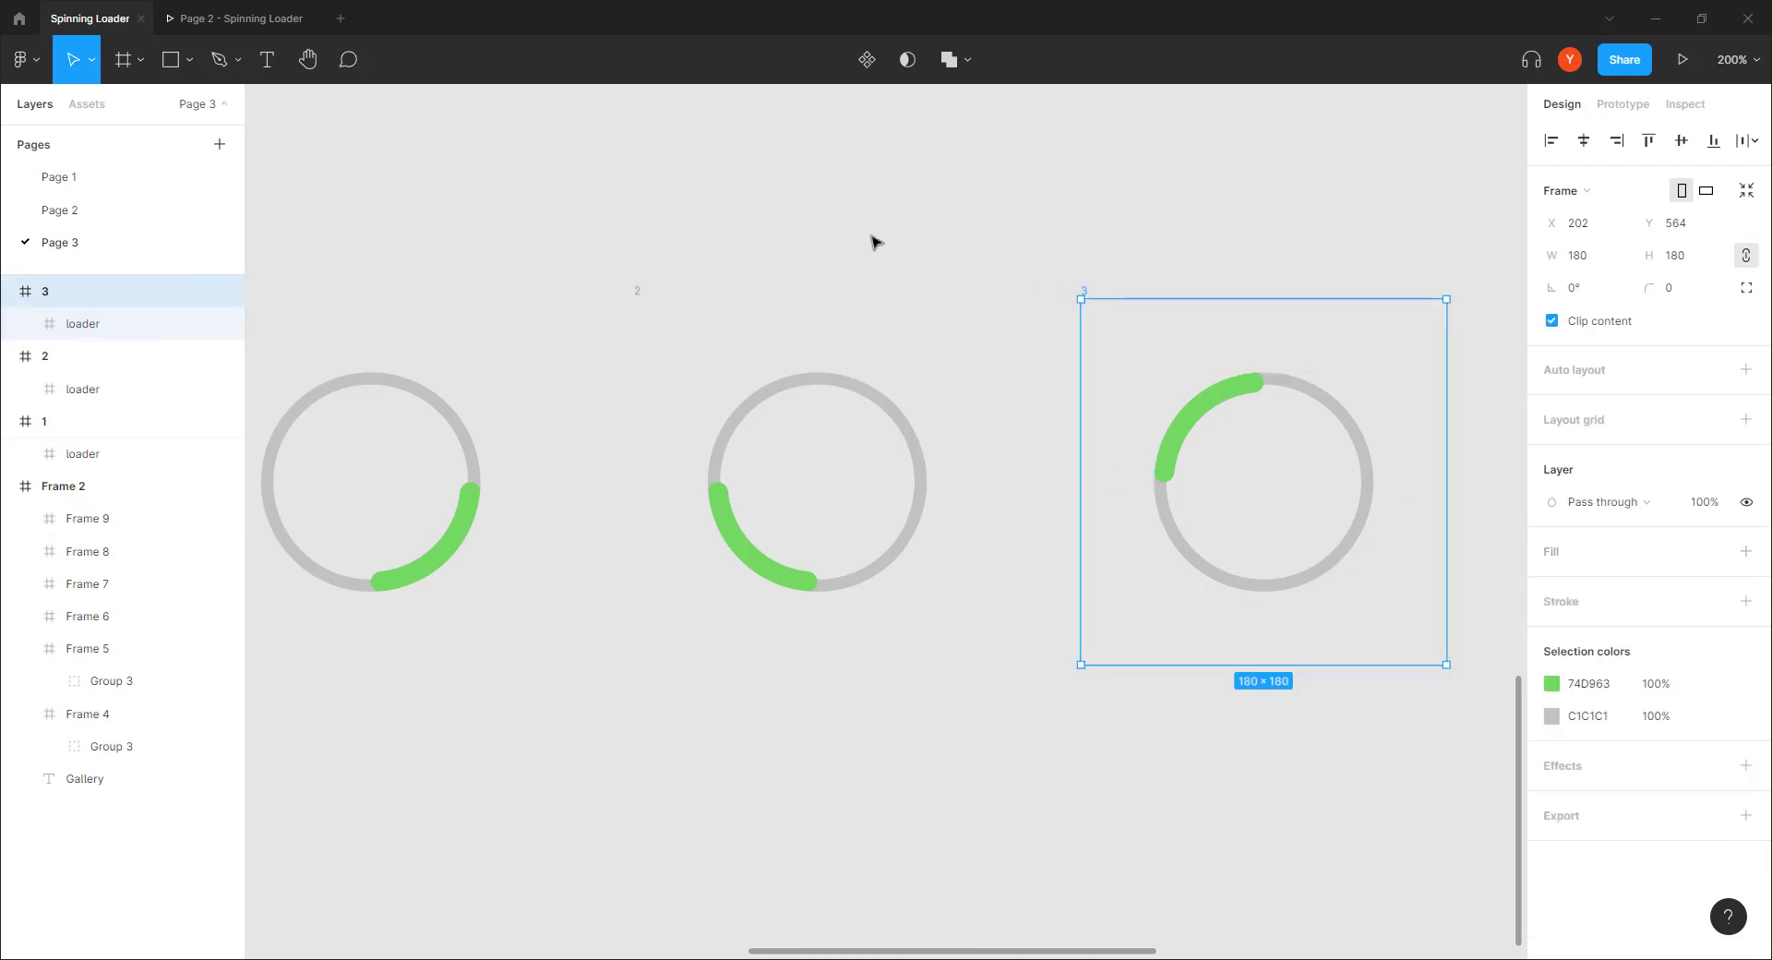
{"action": "key", "text": "ctrl+d"}
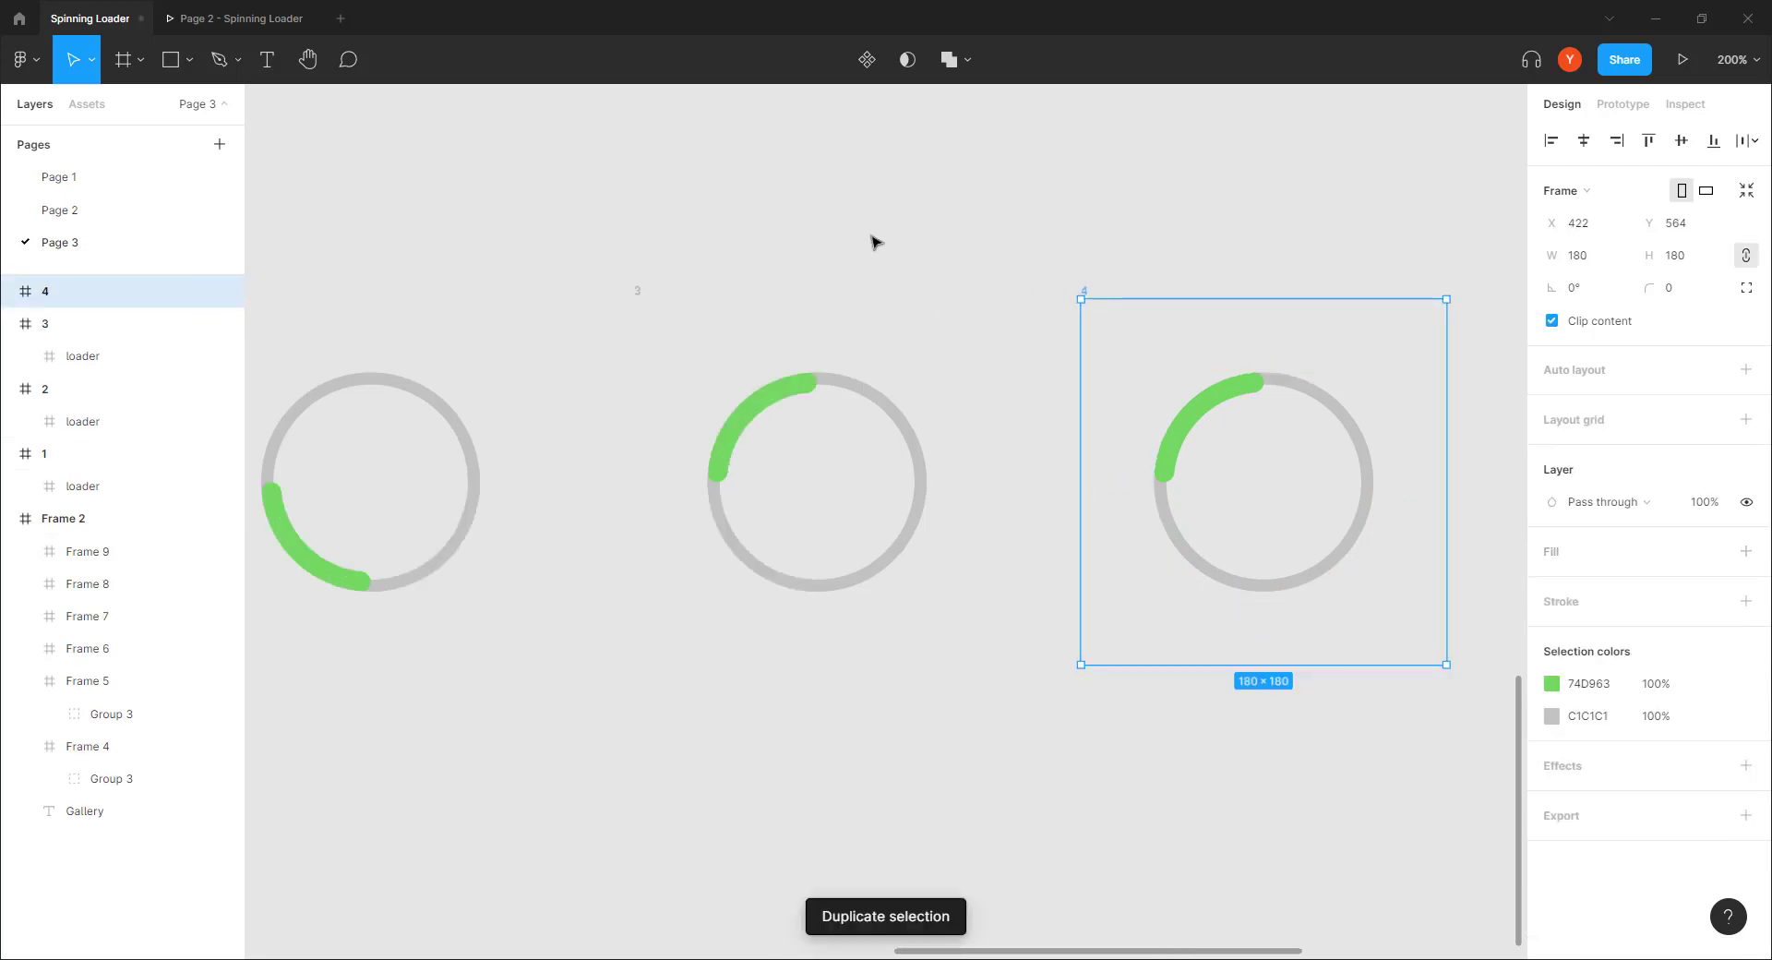
{"action": "left_click", "coordinate": [1156, 595]}
{"action": "left_click_drag", "start_coordinate": [1139, 597], "coordinate": [1147, 371]}
{"action": "left_click", "coordinate": [805, 367]}
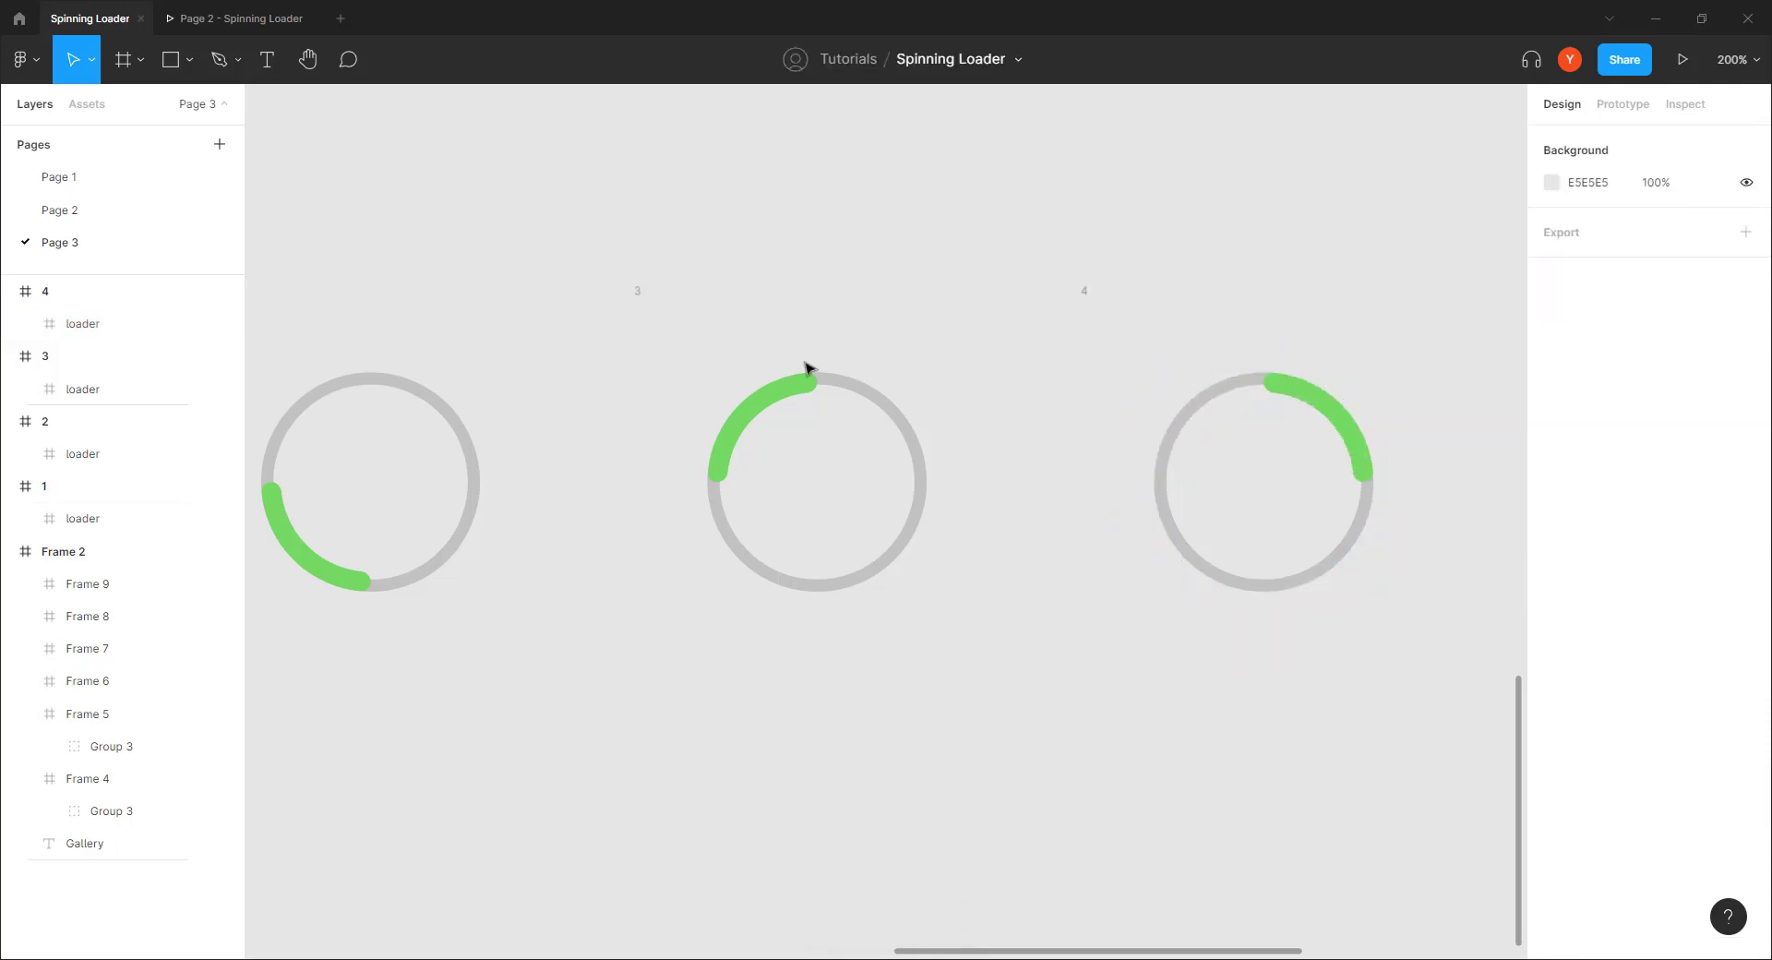
Step: Select all four loader frames and combine them into a component set
{"action": "key", "text": "ctrl+minus"}
{"action": "scroll", "coordinate": [609, 711], "scroll_direction": "left", "scroll_amount": 5}
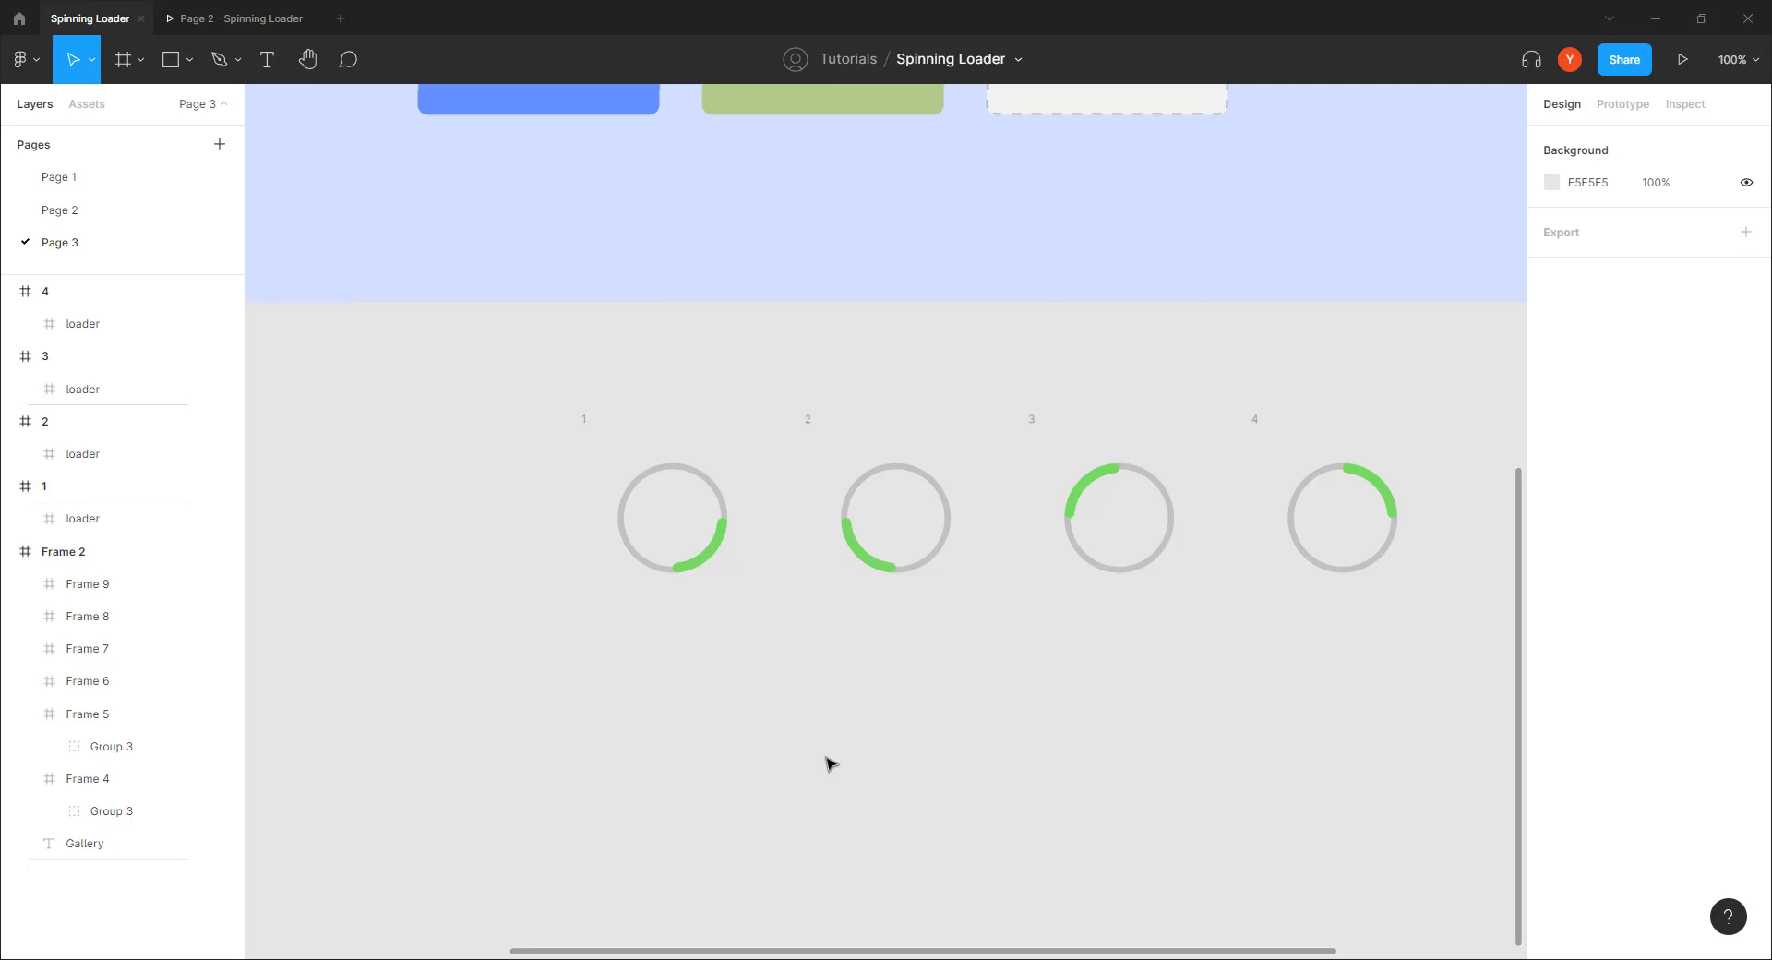
{"action": "scroll", "coordinate": [850, 684], "scroll_direction": "up", "scroll_amount": 3}
{"action": "scroll", "coordinate": [724, 790], "scroll_direction": "right", "scroll_amount": 3}
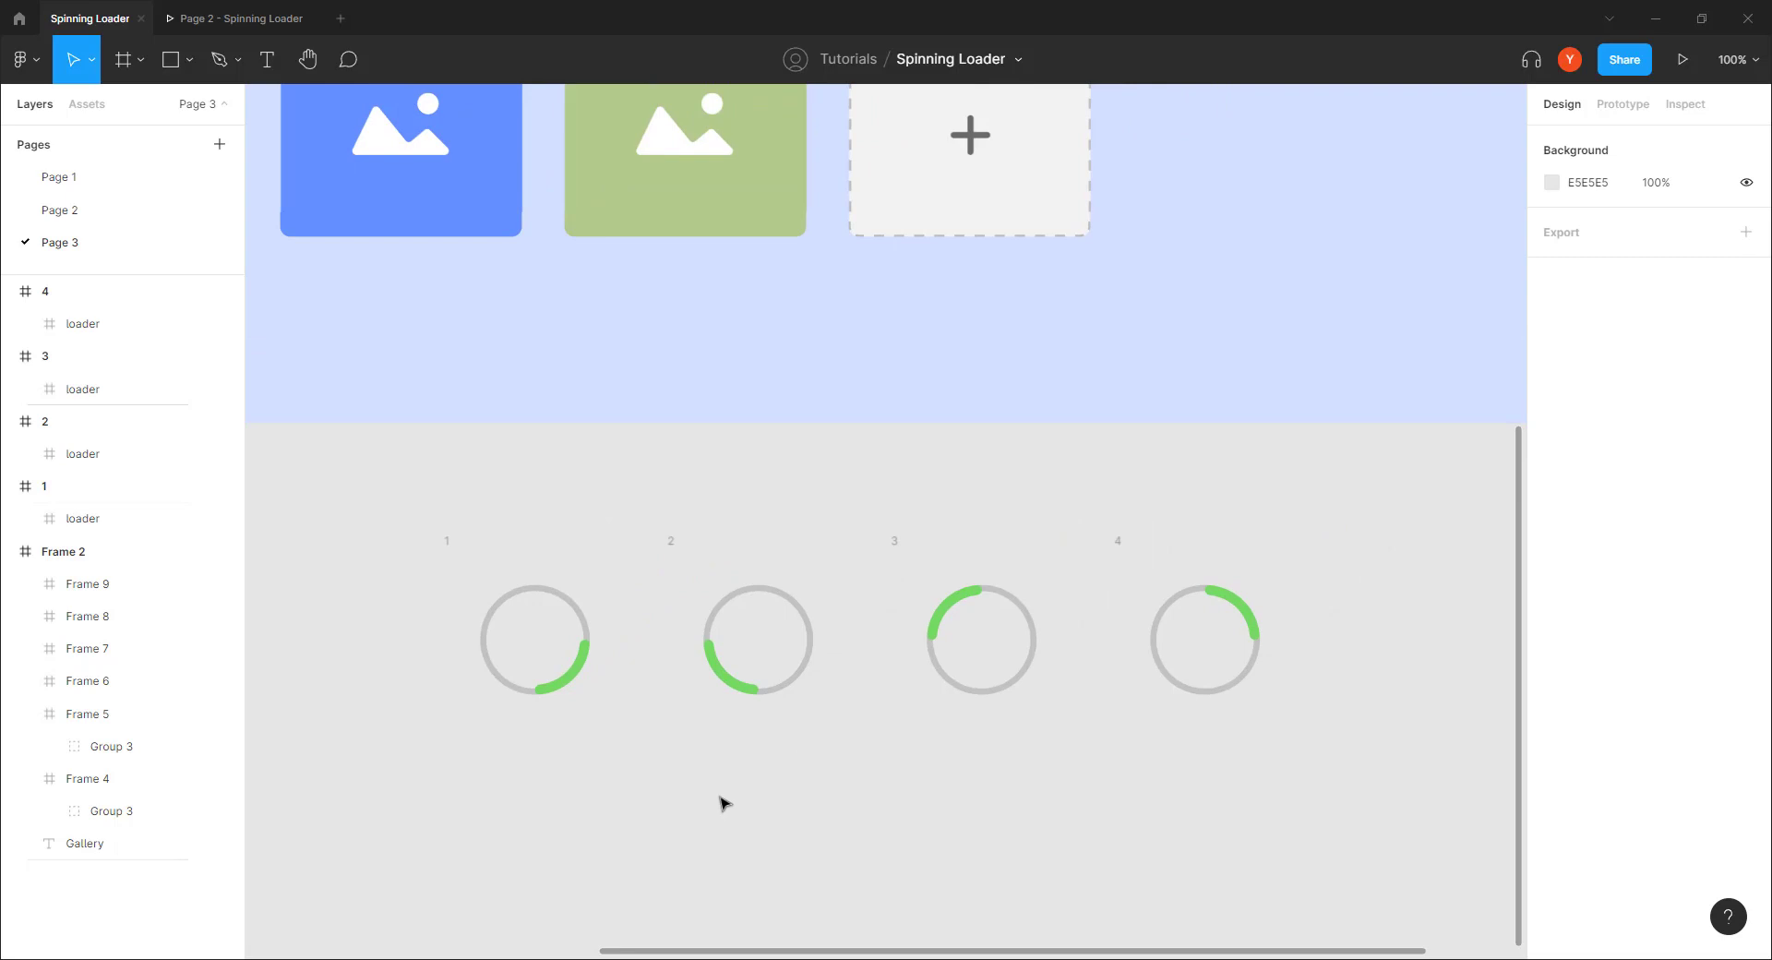
{"action": "left_click_drag", "start_coordinate": [1363, 466], "coordinate": [324, 807]}
{"action": "left_click", "coordinate": [882, 61]}
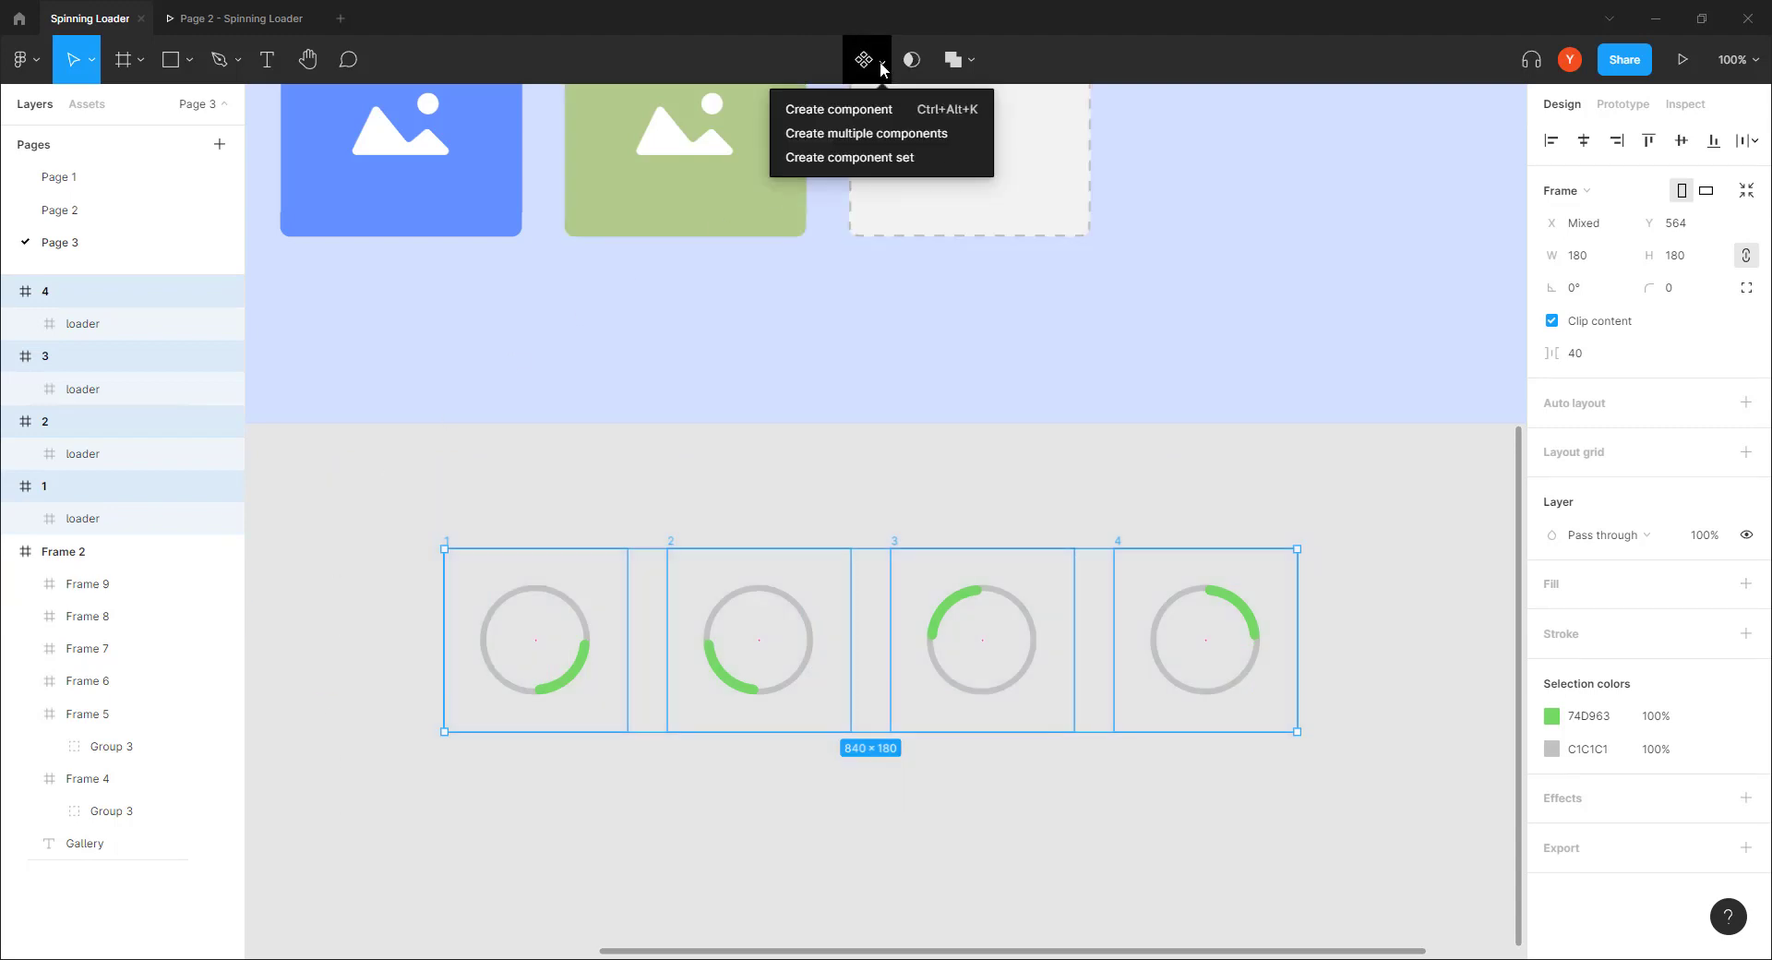
{"action": "left_click", "coordinate": [850, 157]}
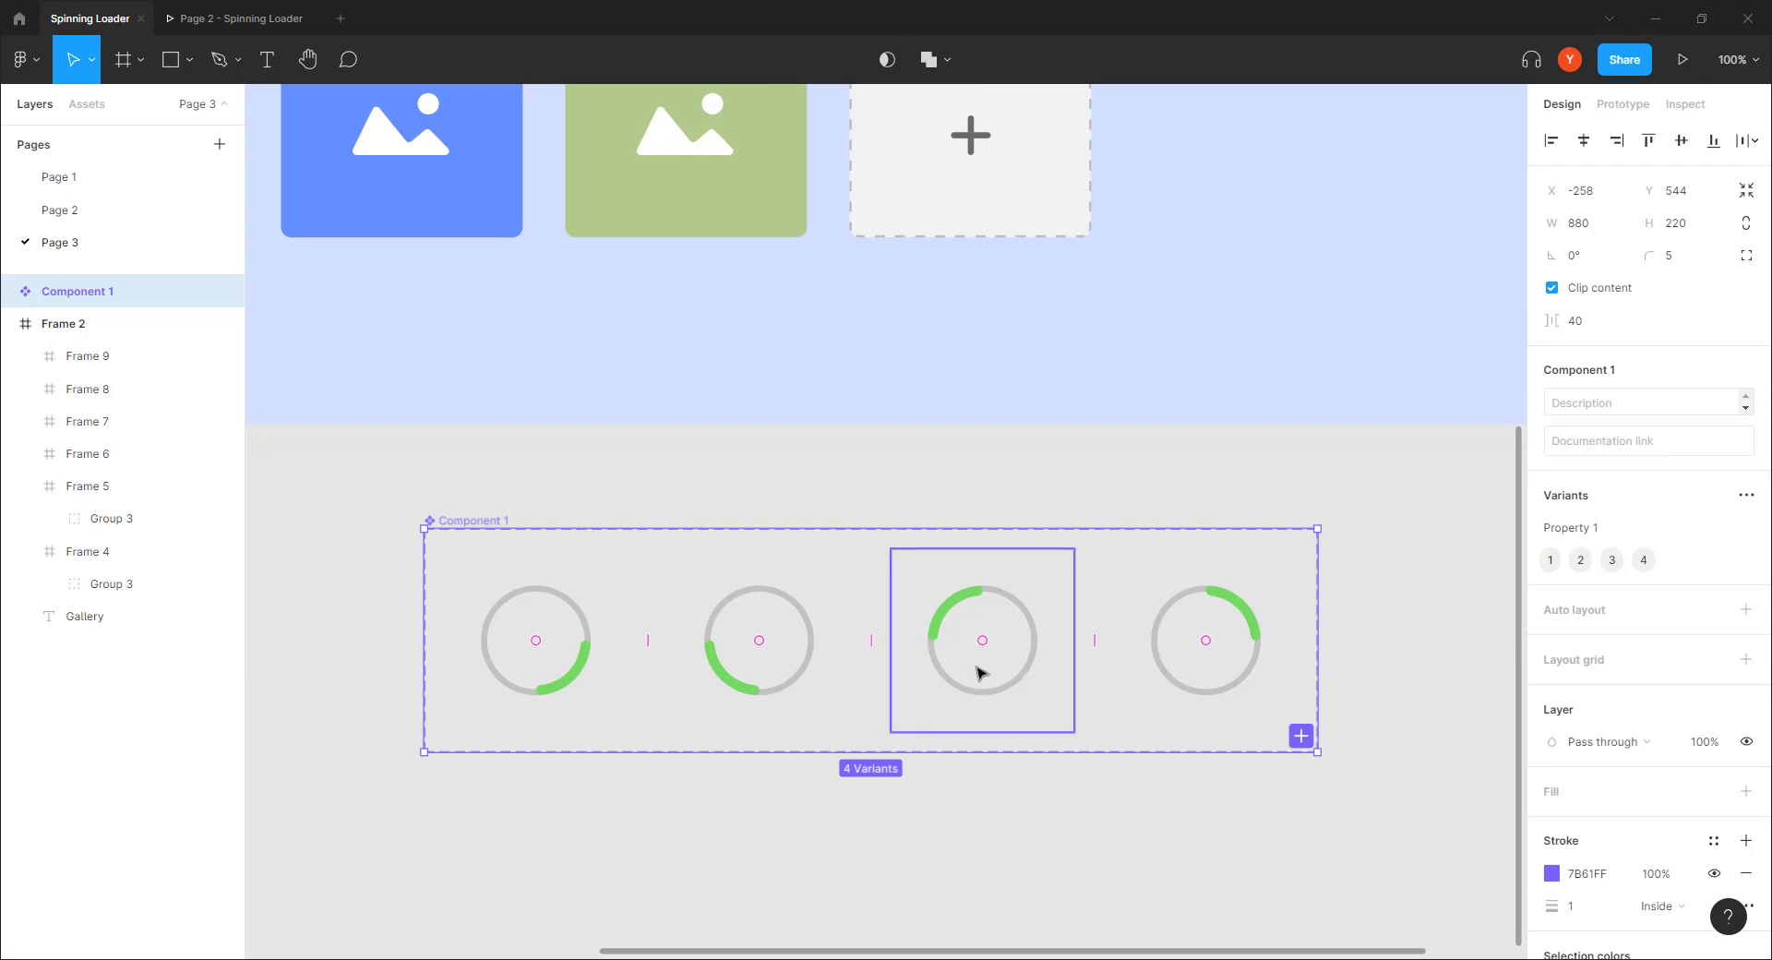
Step: Try moving variant 3 out of the component set and undo the move
{"action": "left_click_drag", "start_coordinate": [980, 672], "coordinate": [846, 938]}
{"action": "scroll", "coordinate": [646, 830], "scroll_direction": "down", "scroll_amount": 2}
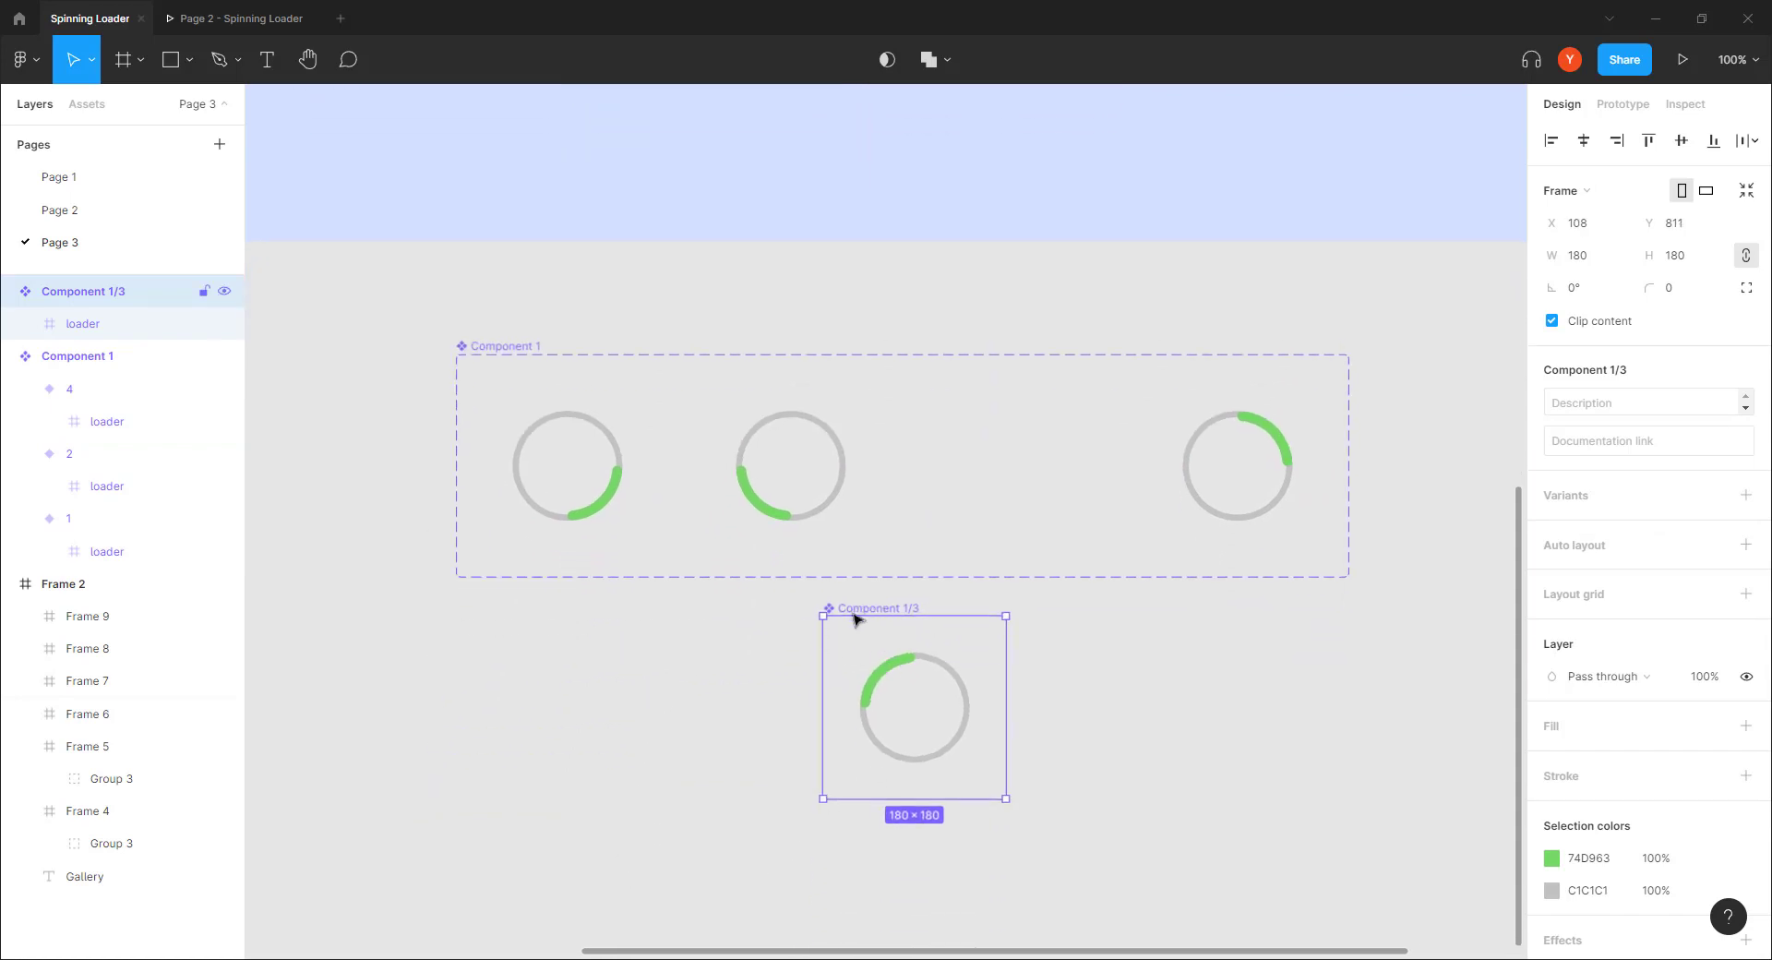
{"action": "key", "text": "ctrl+z"}
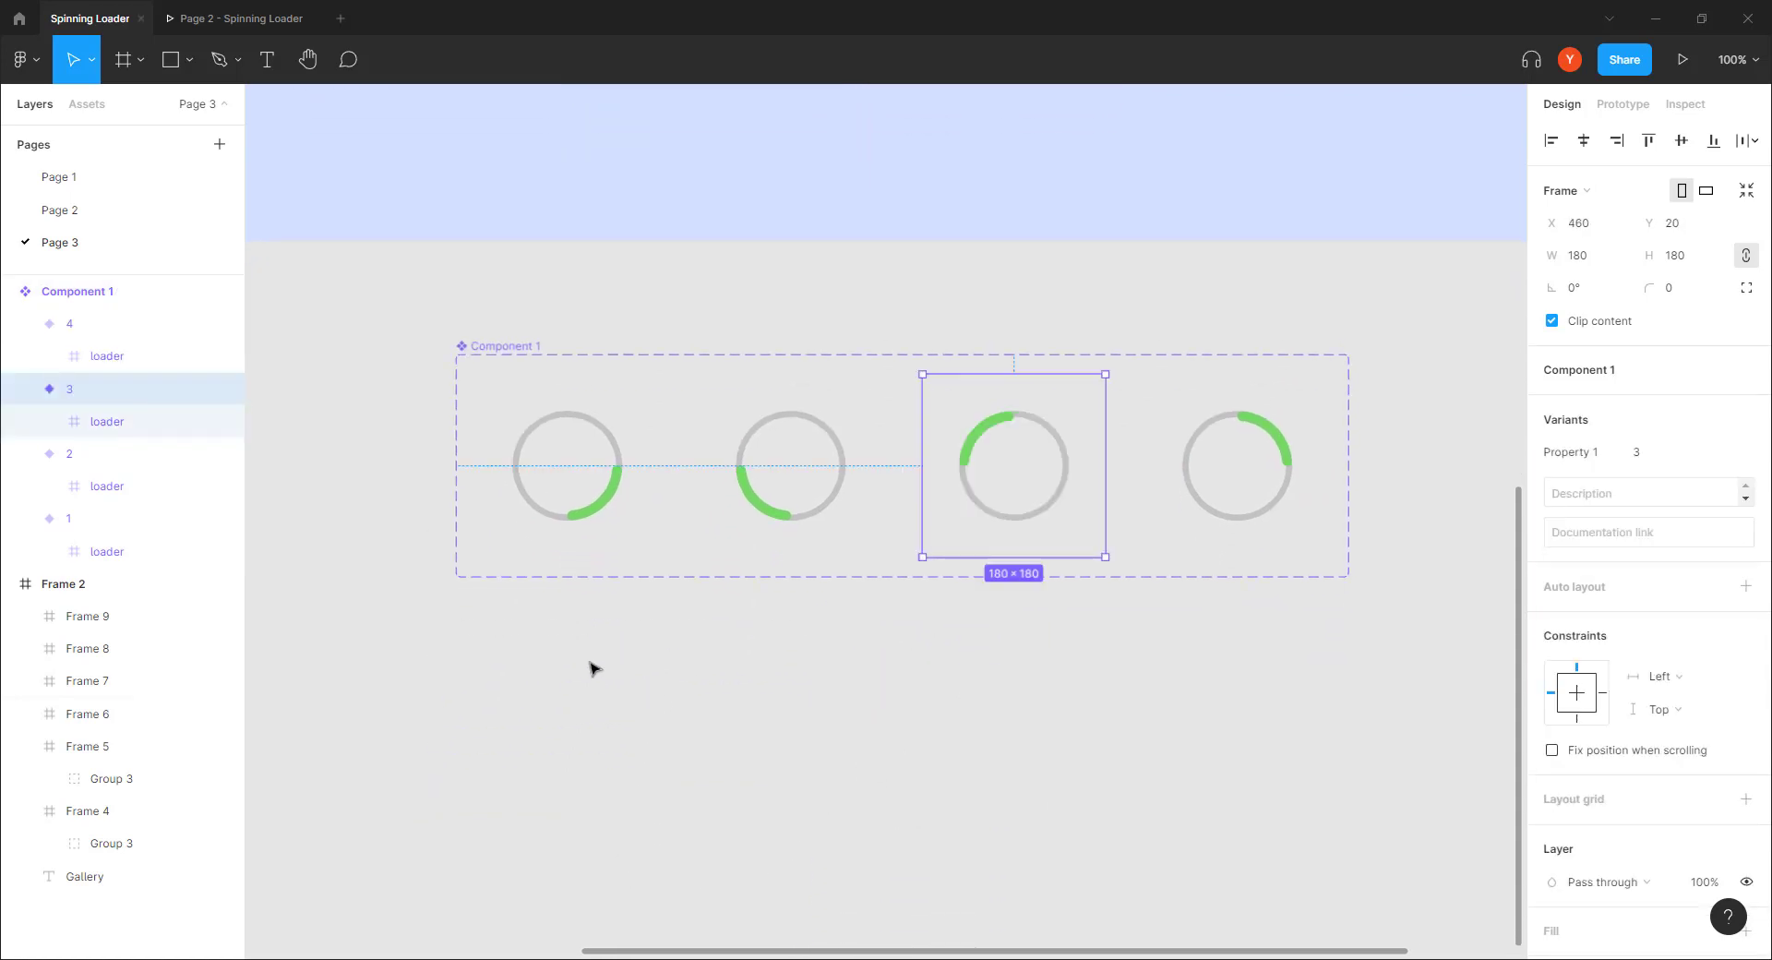
{"action": "left_click", "coordinate": [591, 666]}
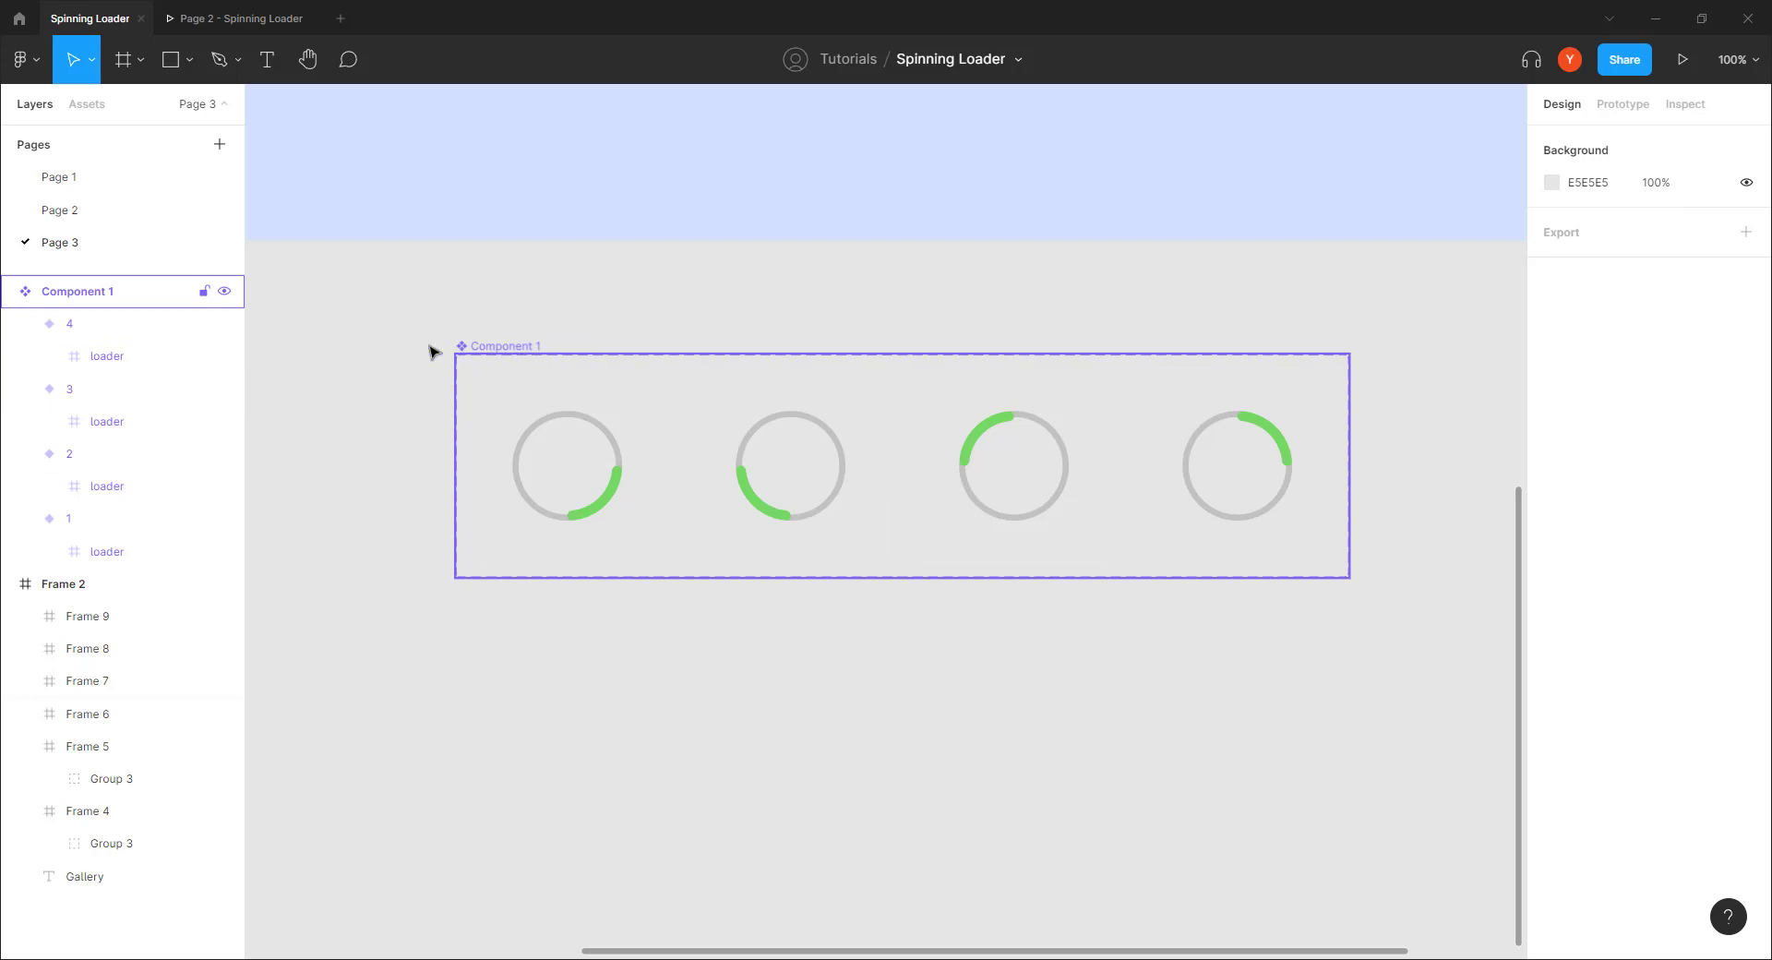
Step: Rename the component set to loader
{"action": "double_click", "coordinate": [66, 293]}
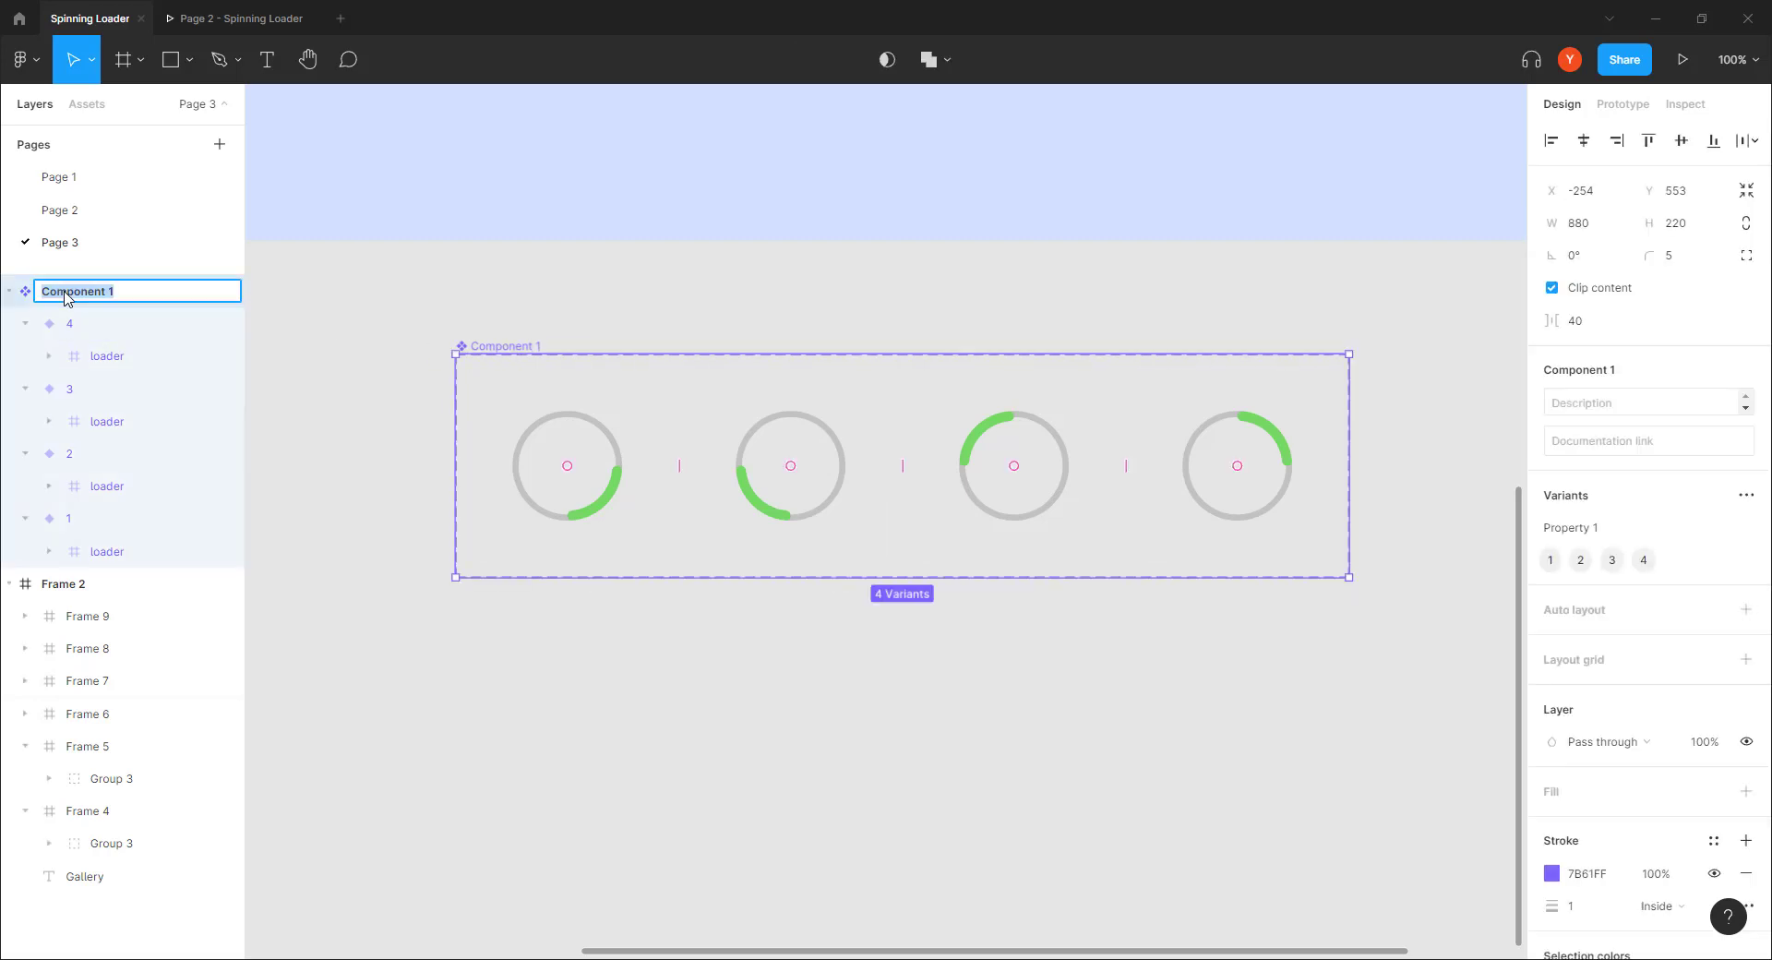
{"action": "type", "text": "loader"}
{"action": "key", "text": "Return"}
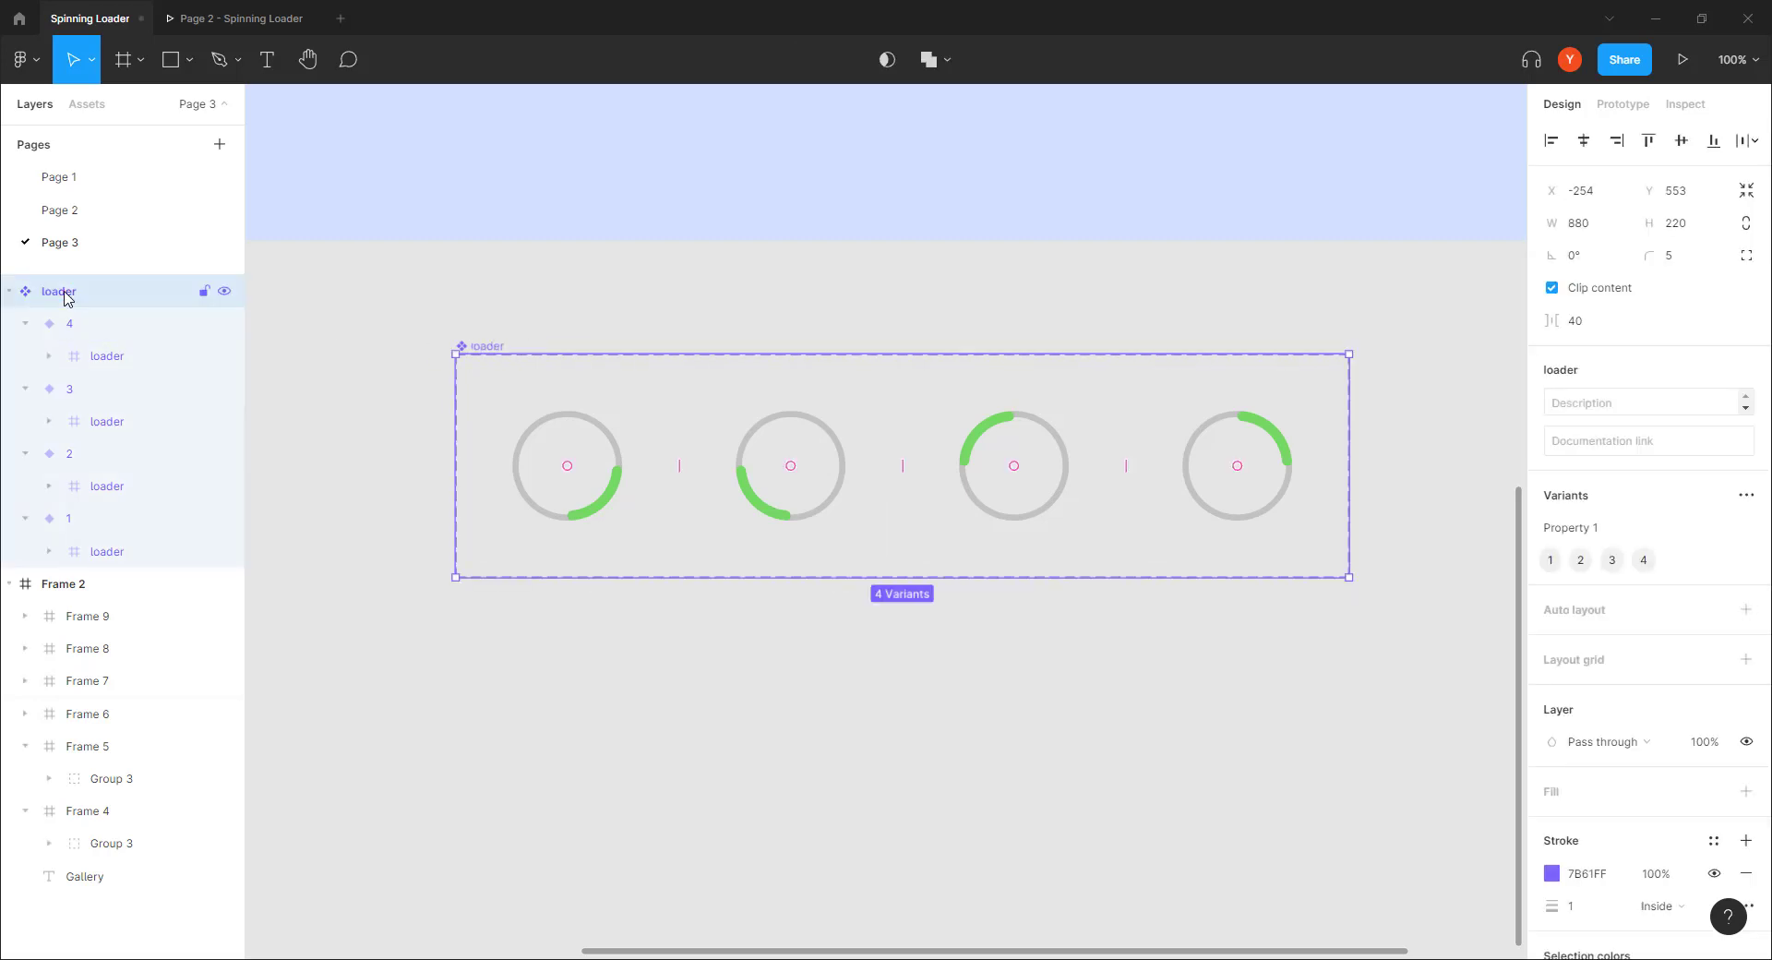
Step: Collapse the four variants of the loader component set in the layer list
{"action": "left_click", "coordinate": [25, 323]}
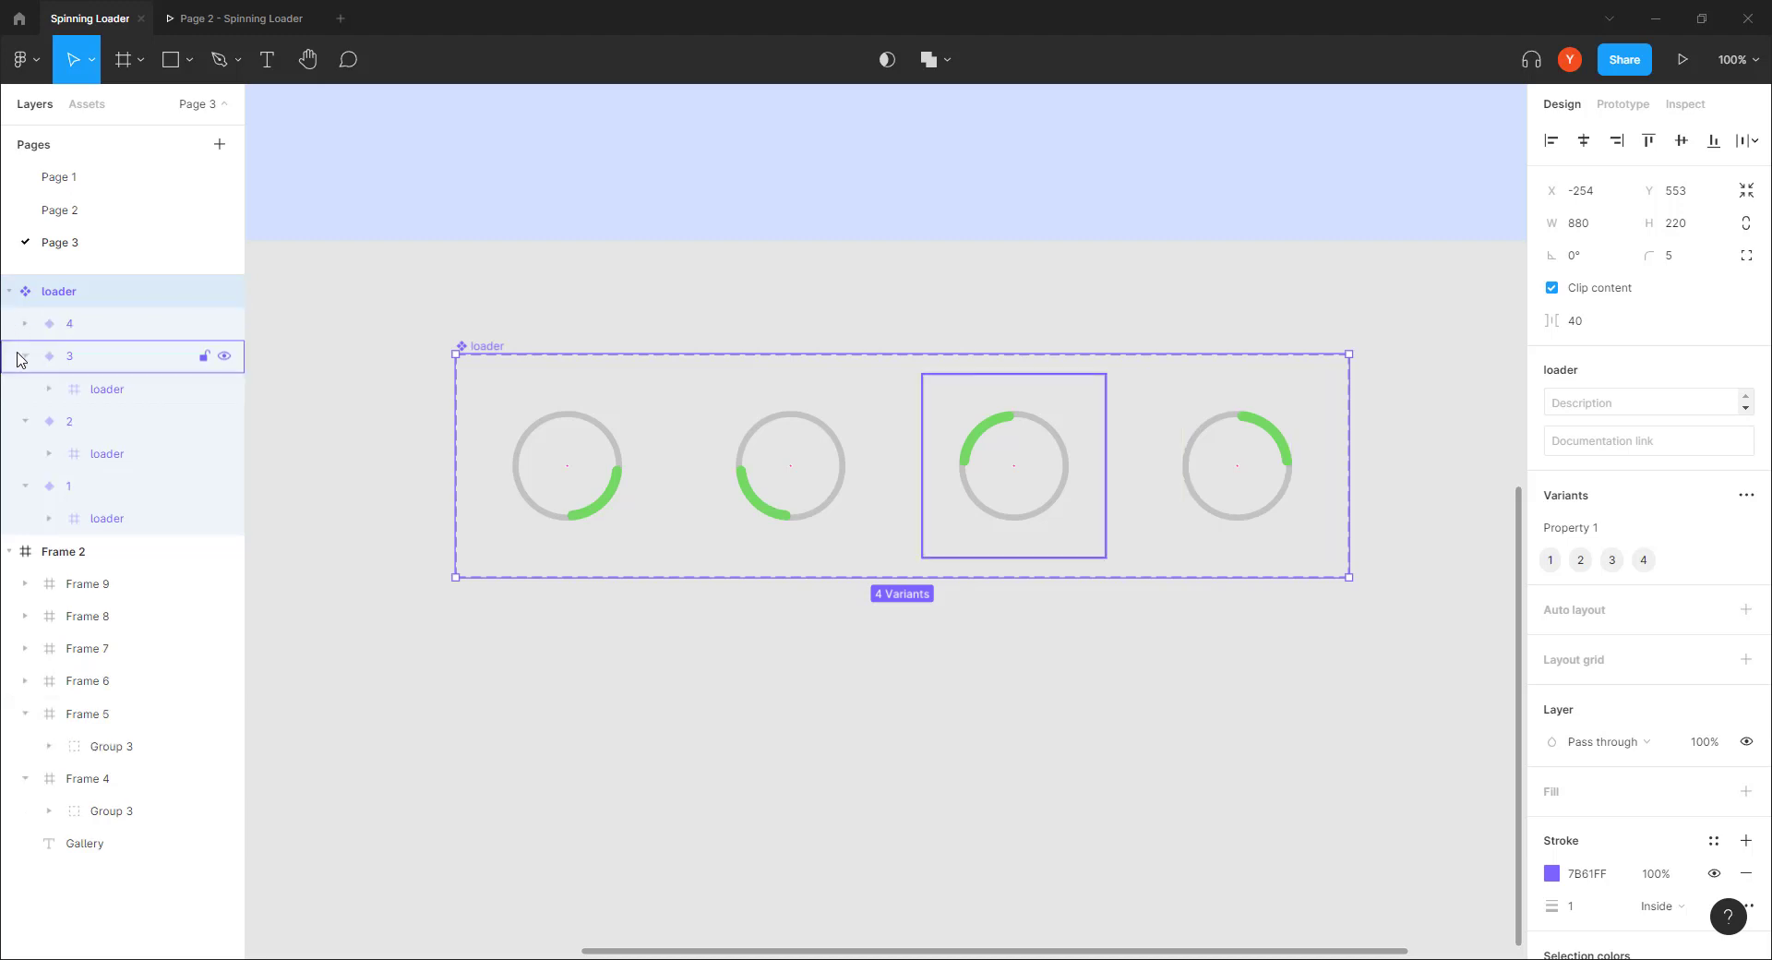
{"action": "left_click", "coordinate": [25, 355]}
{"action": "left_click", "coordinate": [25, 388]}
{"action": "left_click", "coordinate": [25, 421]}
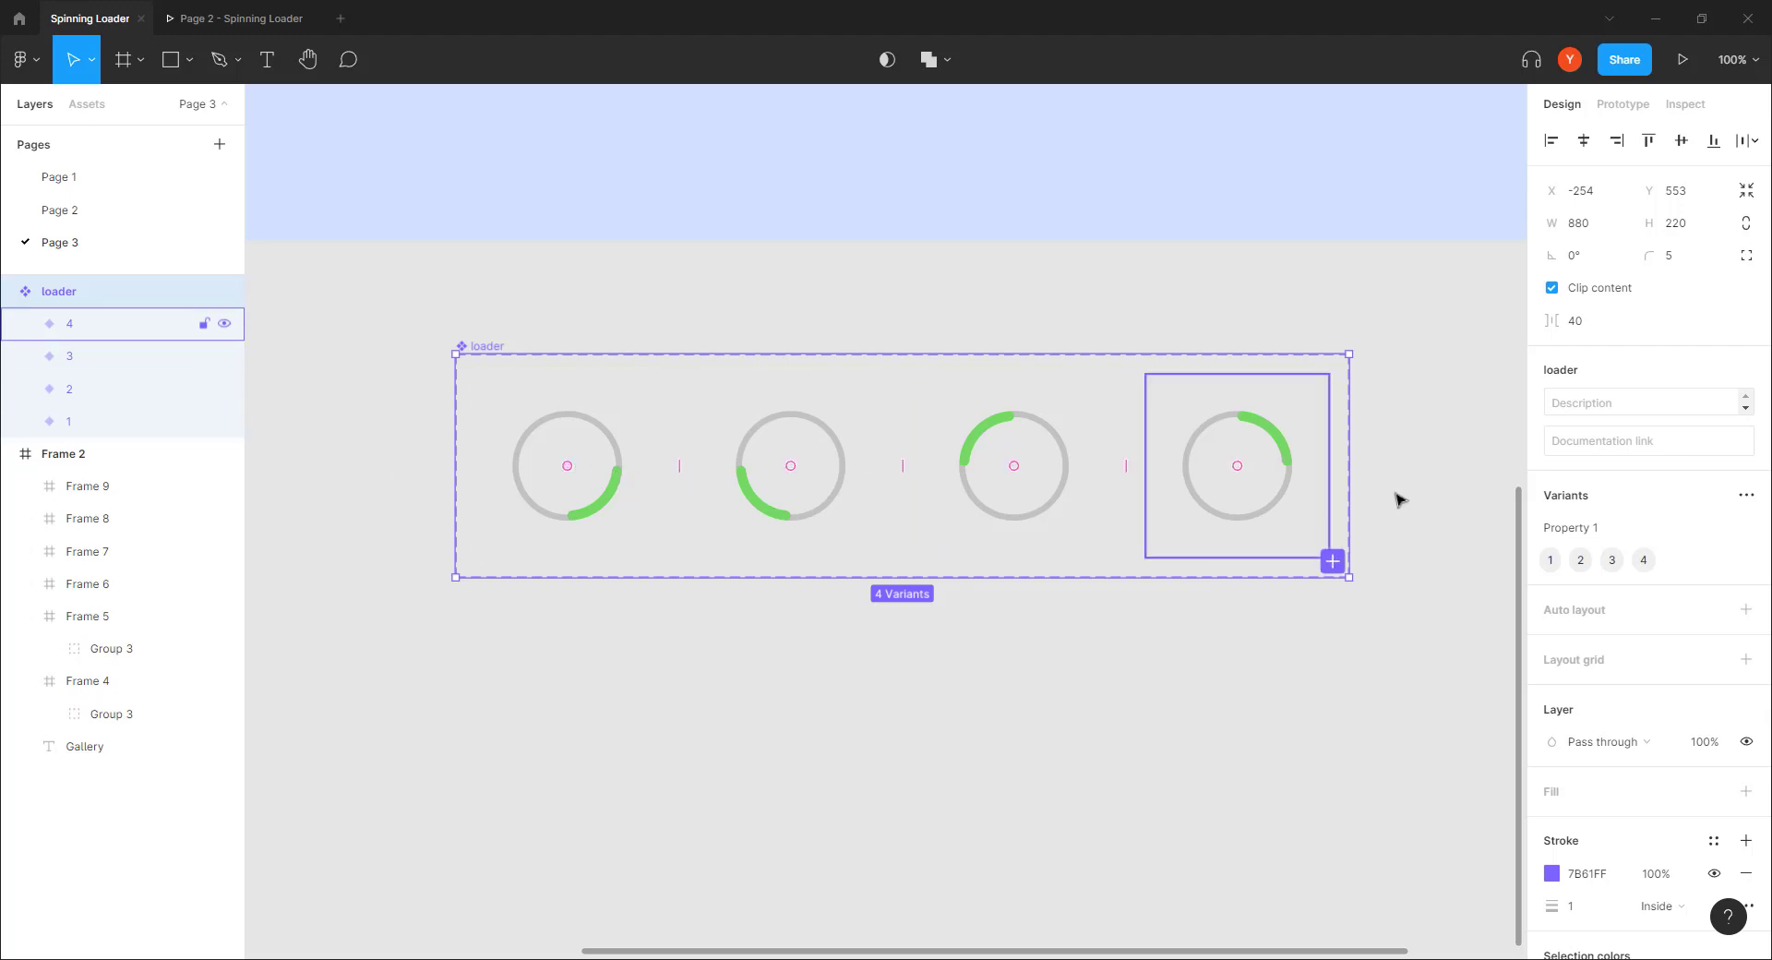
Step: Link variant 1 to variant 2 with a Change to interaction triggered After delay
{"action": "left_click", "coordinate": [595, 485]}
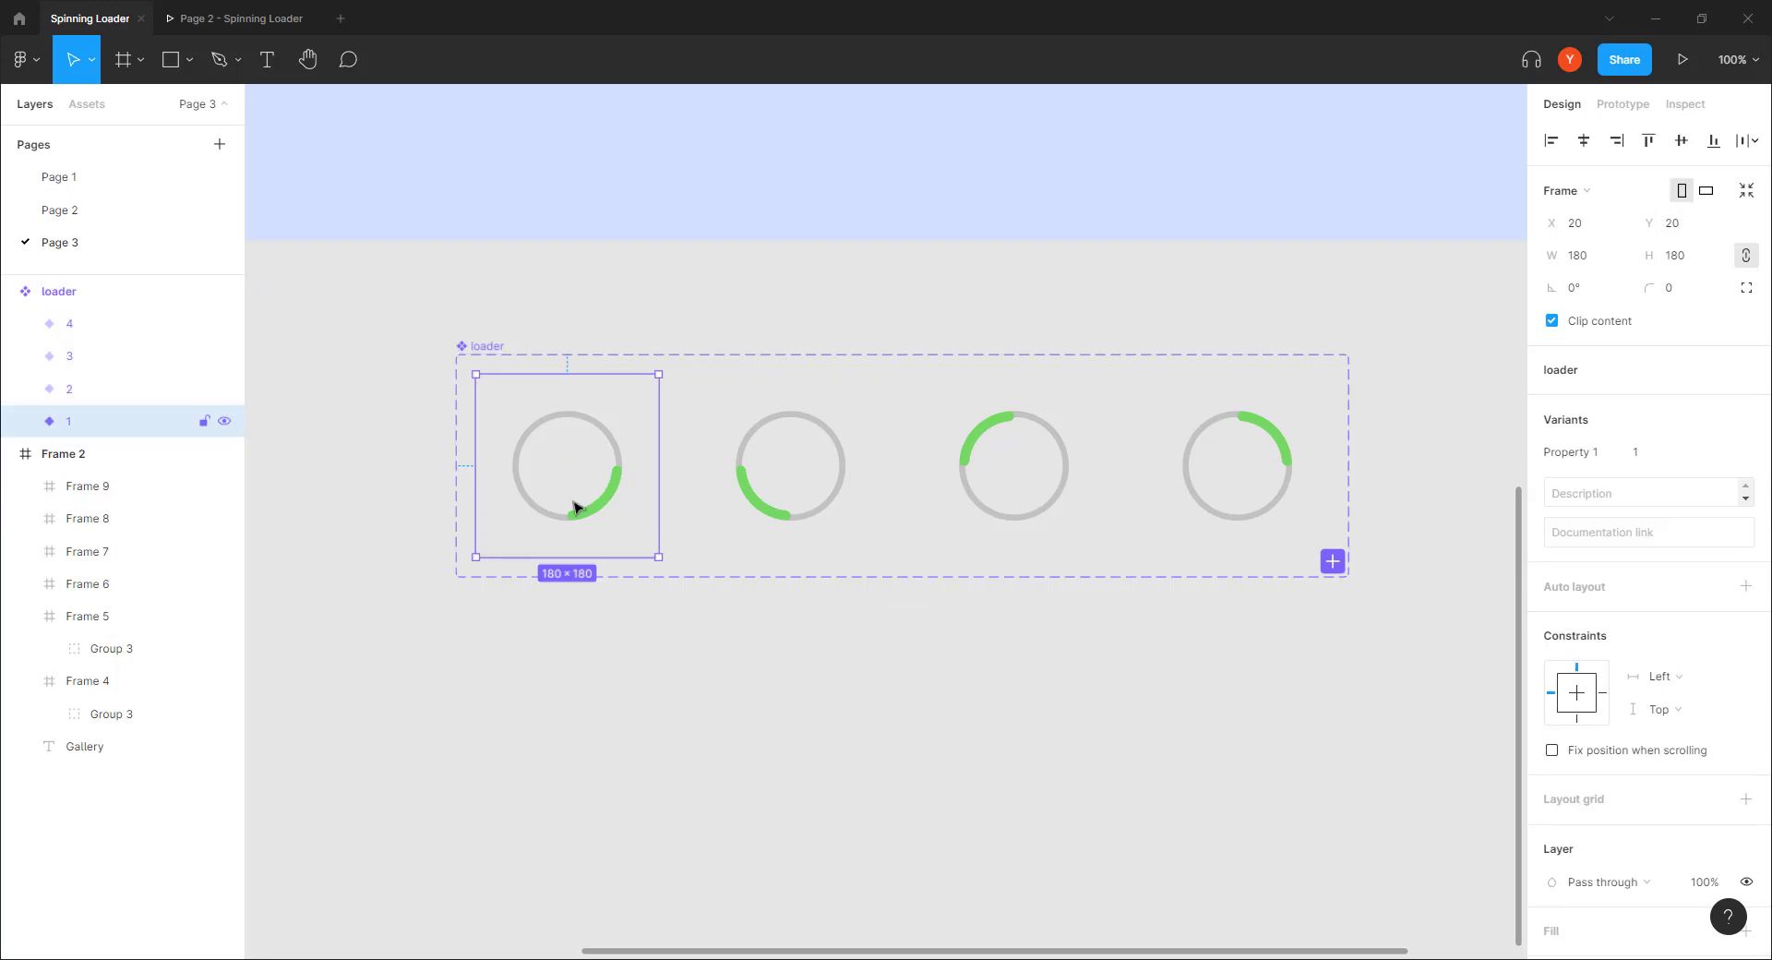
{"action": "left_click", "coordinate": [1631, 107]}
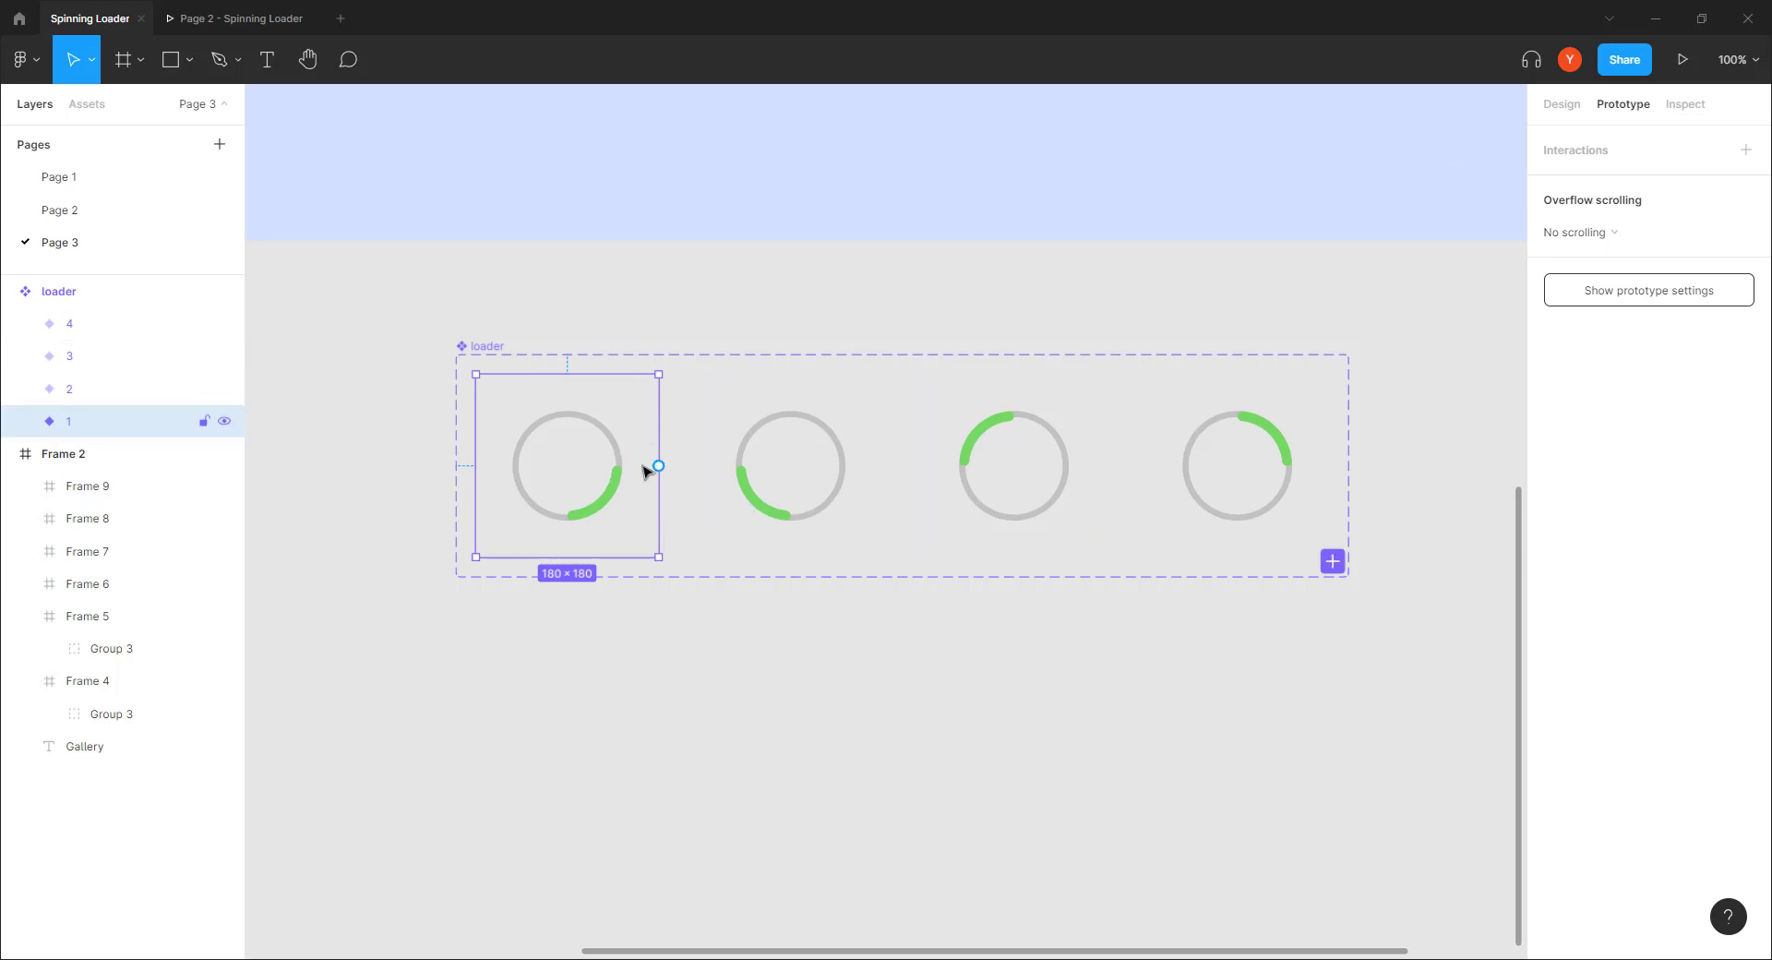
{"action": "left_click_drag", "start_coordinate": [655, 466], "coordinate": [747, 472]}
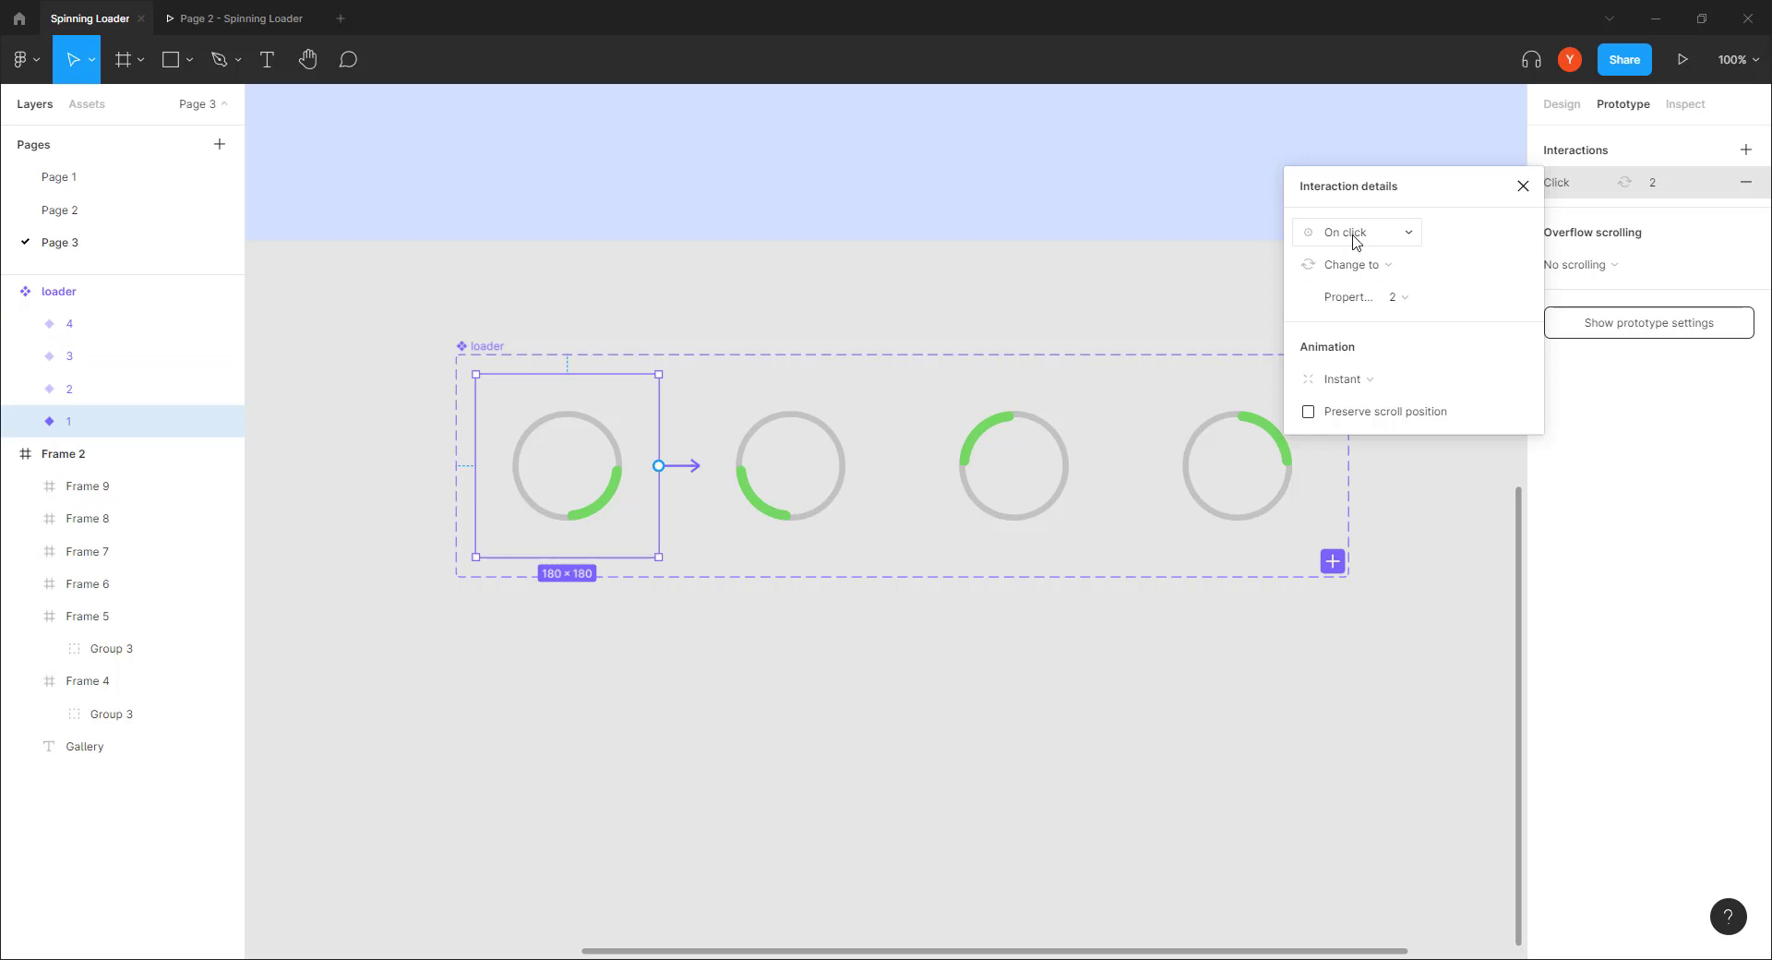
{"action": "left_click_drag", "start_coordinate": [1438, 198], "coordinate": [1510, 169]}
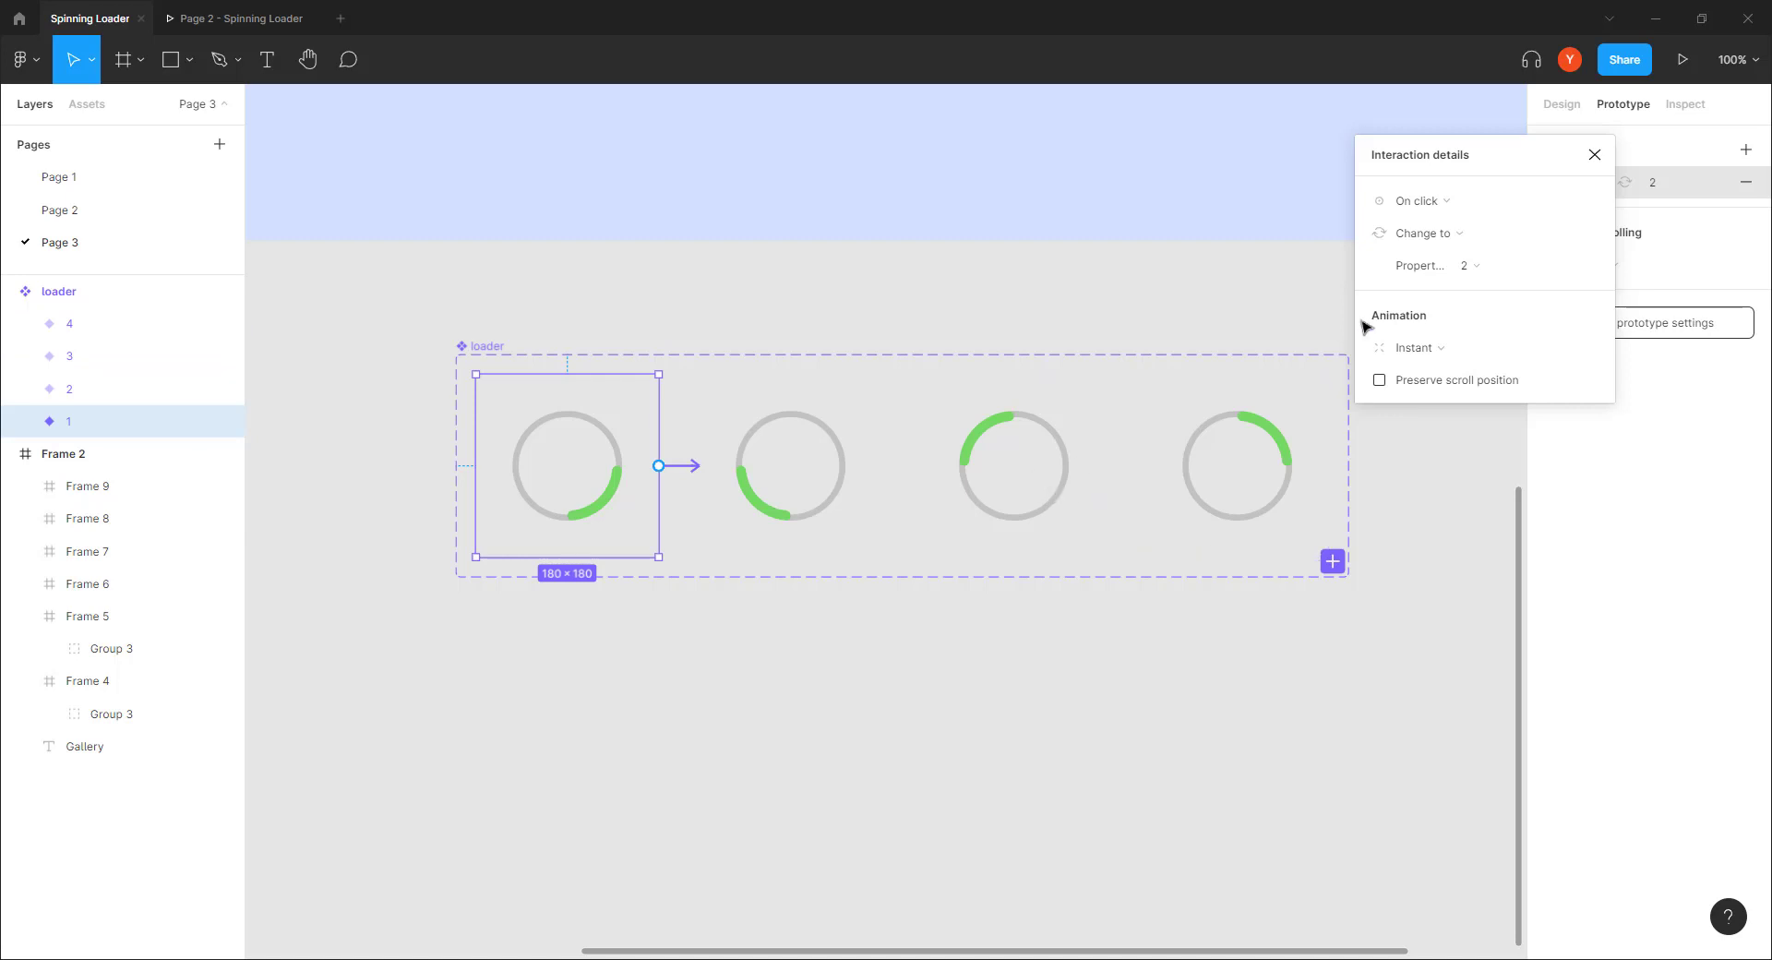
{"action": "left_click", "coordinate": [1417, 207]}
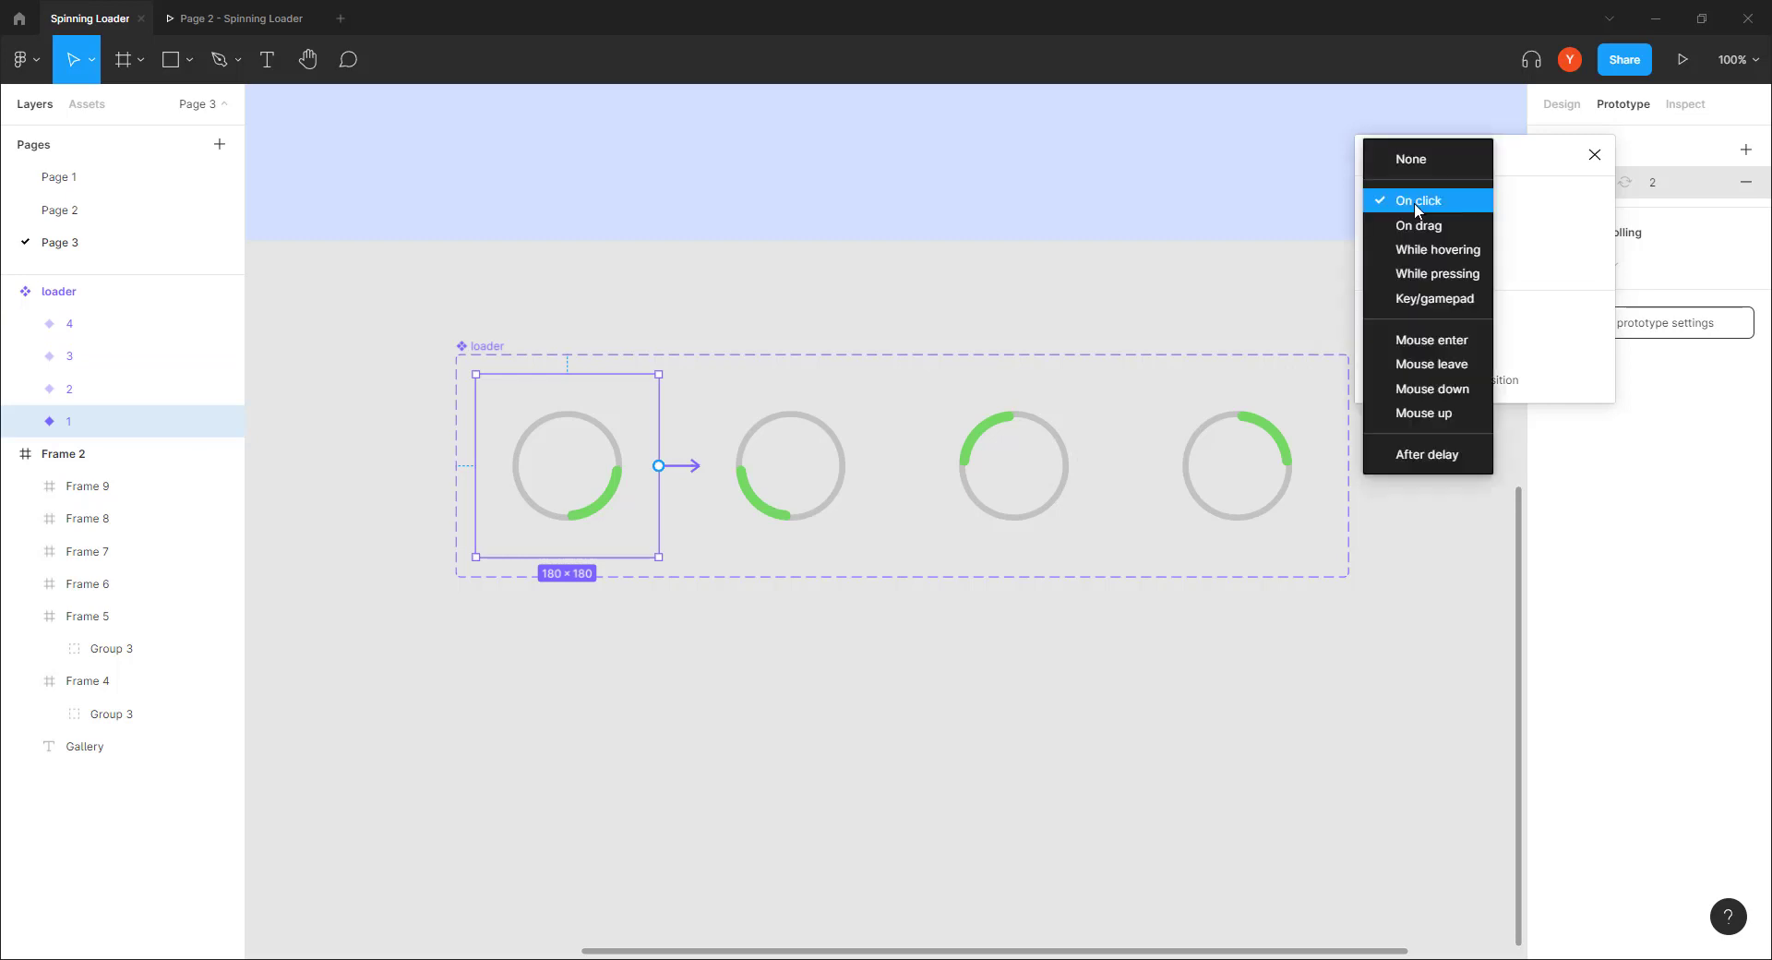
{"action": "left_click", "coordinate": [1424, 455]}
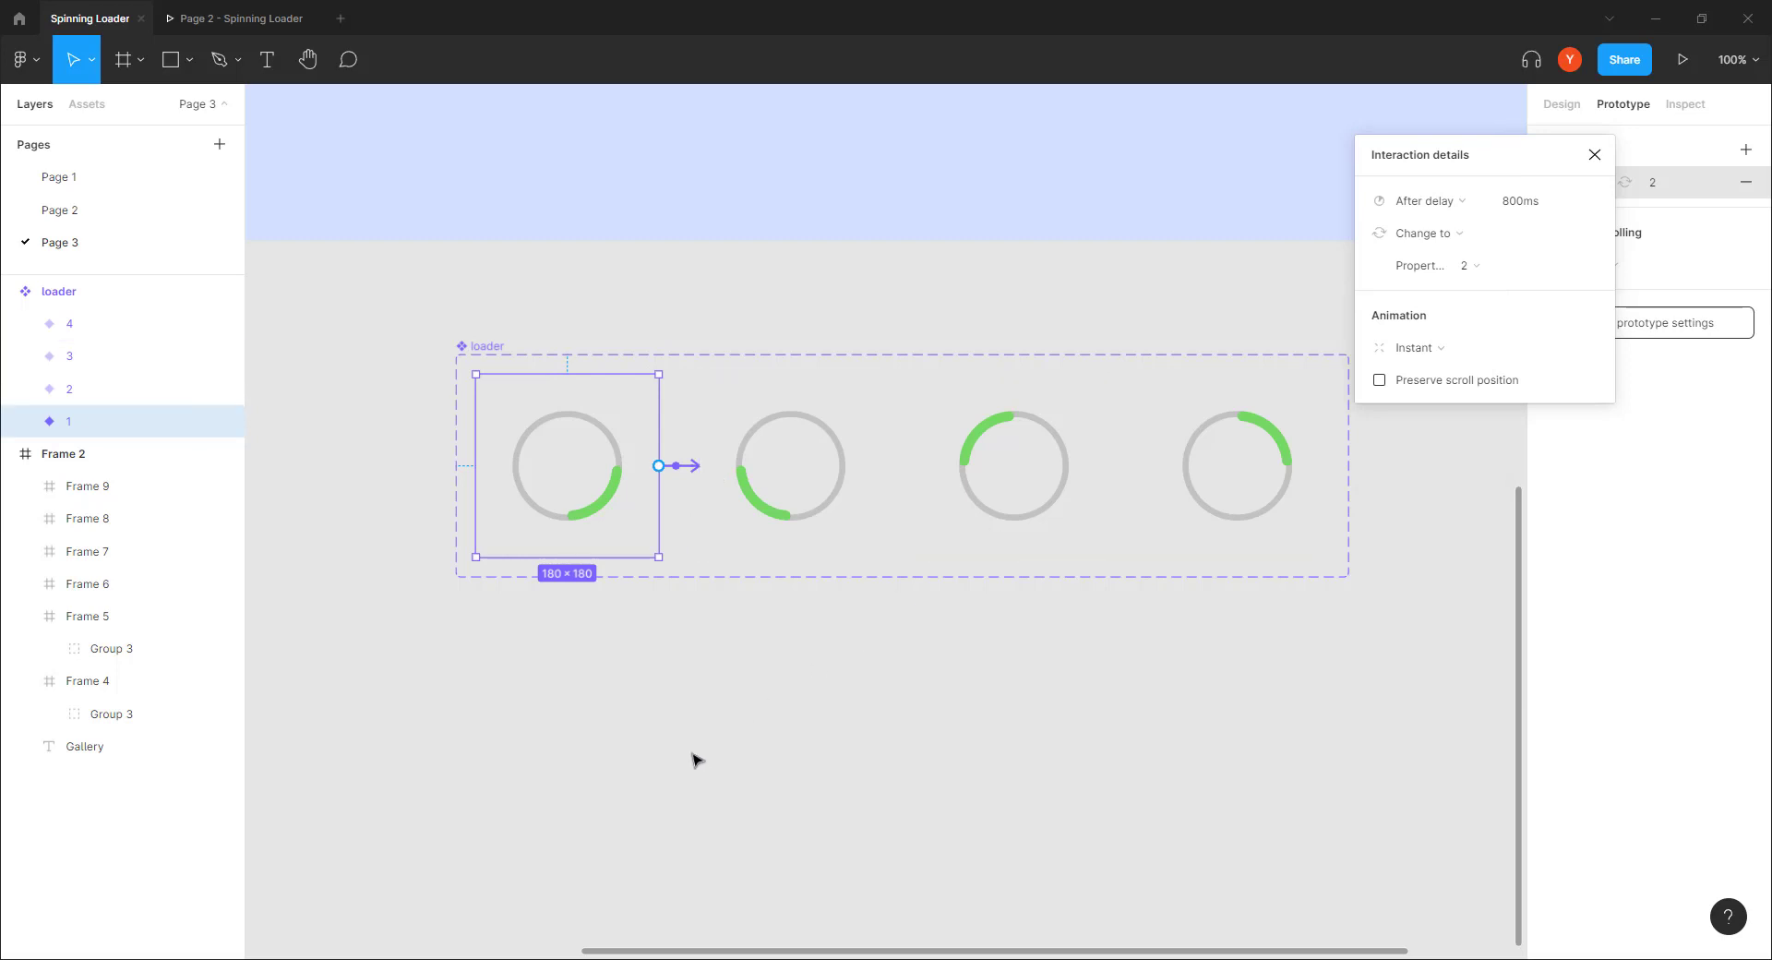
Step: Draw a frame about 230 × 467 below the loader component set and place a duplicate beside it to the right
{"action": "left_click_drag", "start_coordinate": [693, 696], "coordinate": [695, 320]}
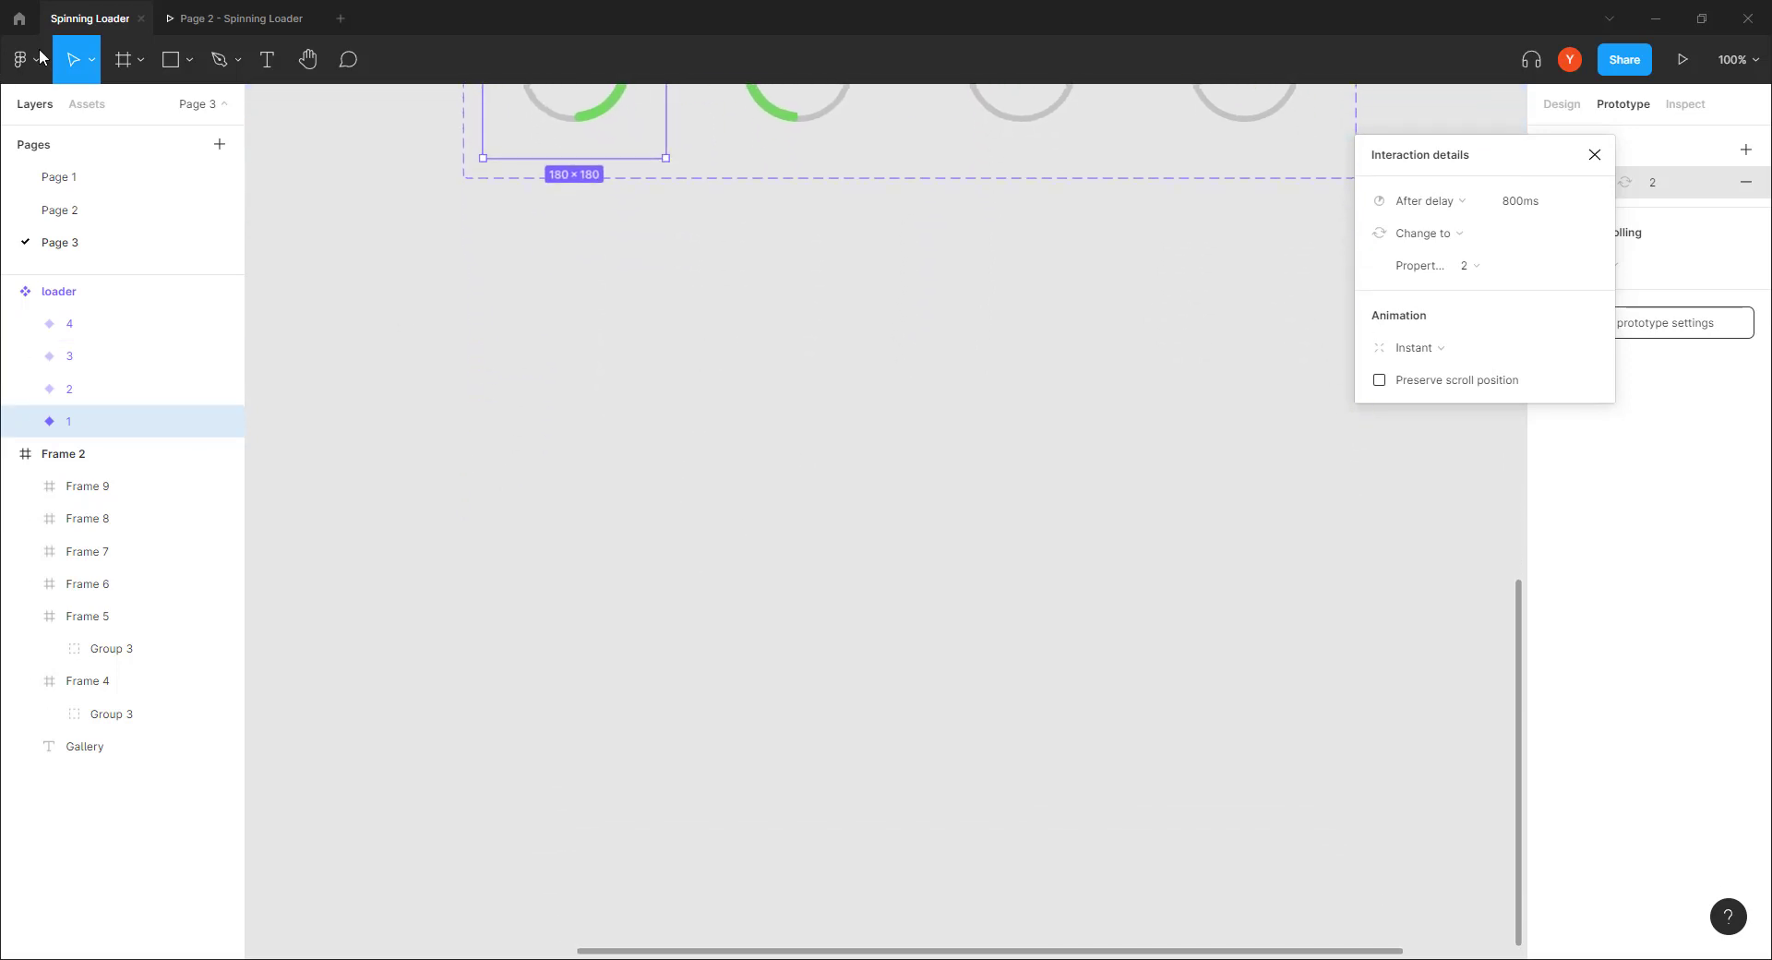
{"action": "left_click", "coordinate": [123, 59]}
{"action": "left_click_drag", "start_coordinate": [476, 312], "coordinate": [709, 787]}
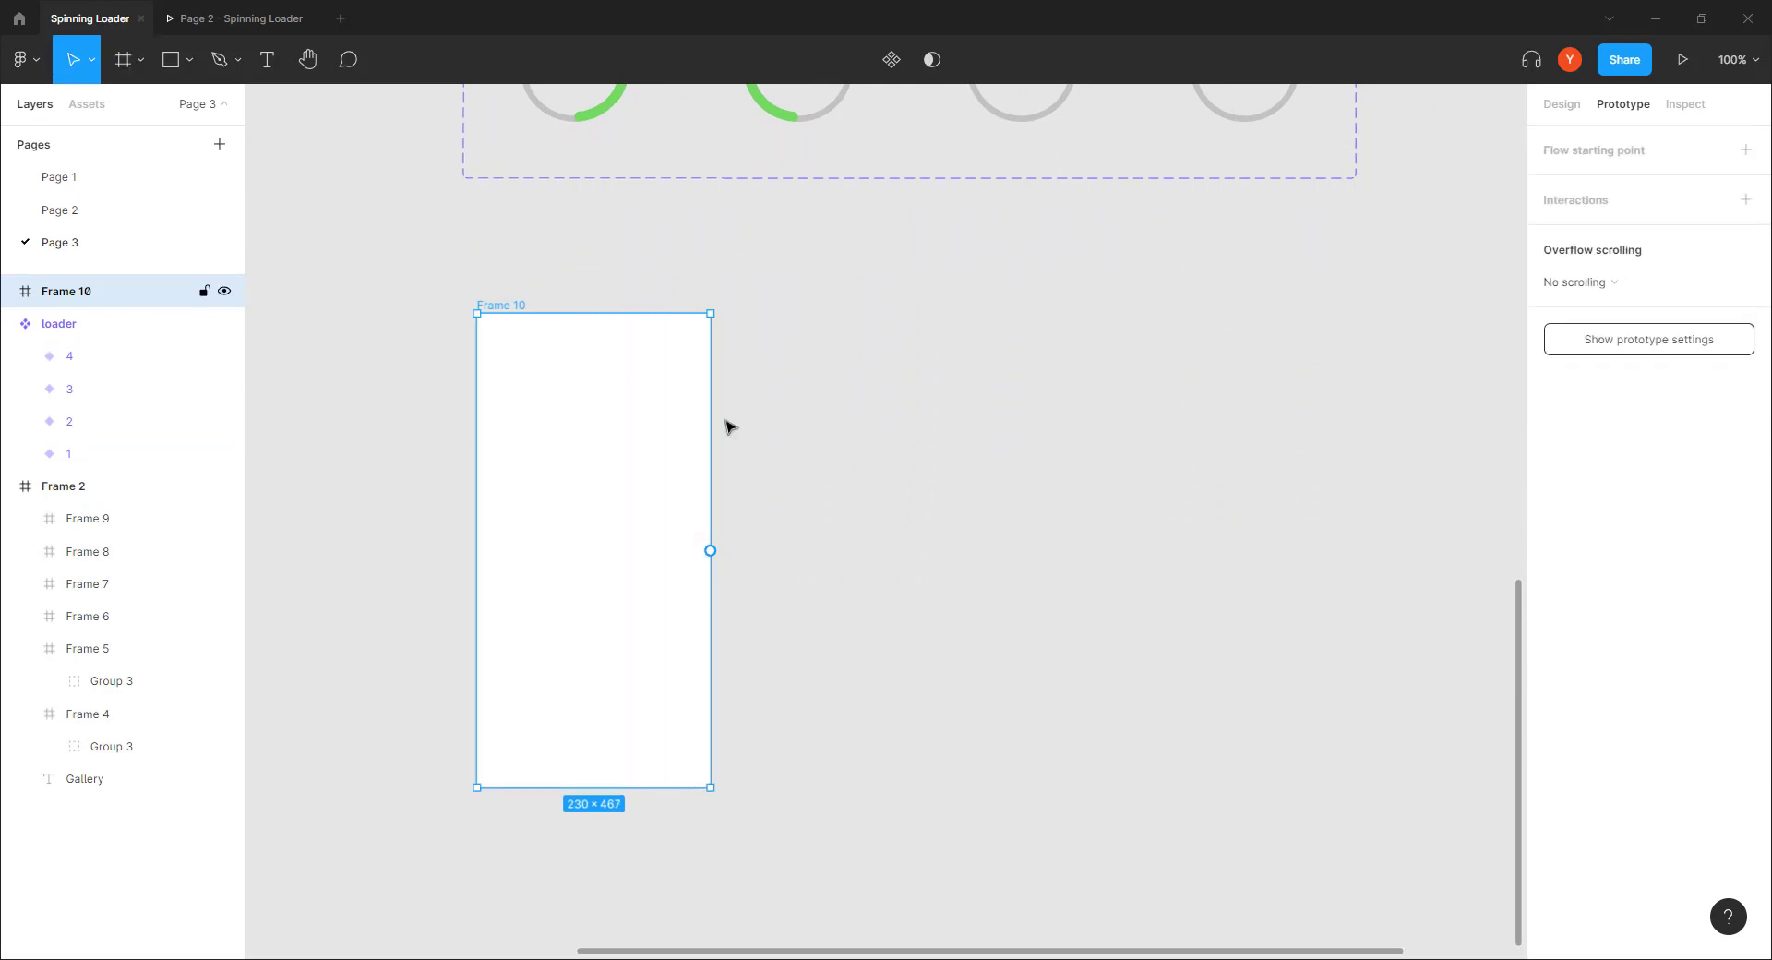
{"action": "left_click_drag", "start_coordinate": [613, 560], "coordinate": [957, 561]}
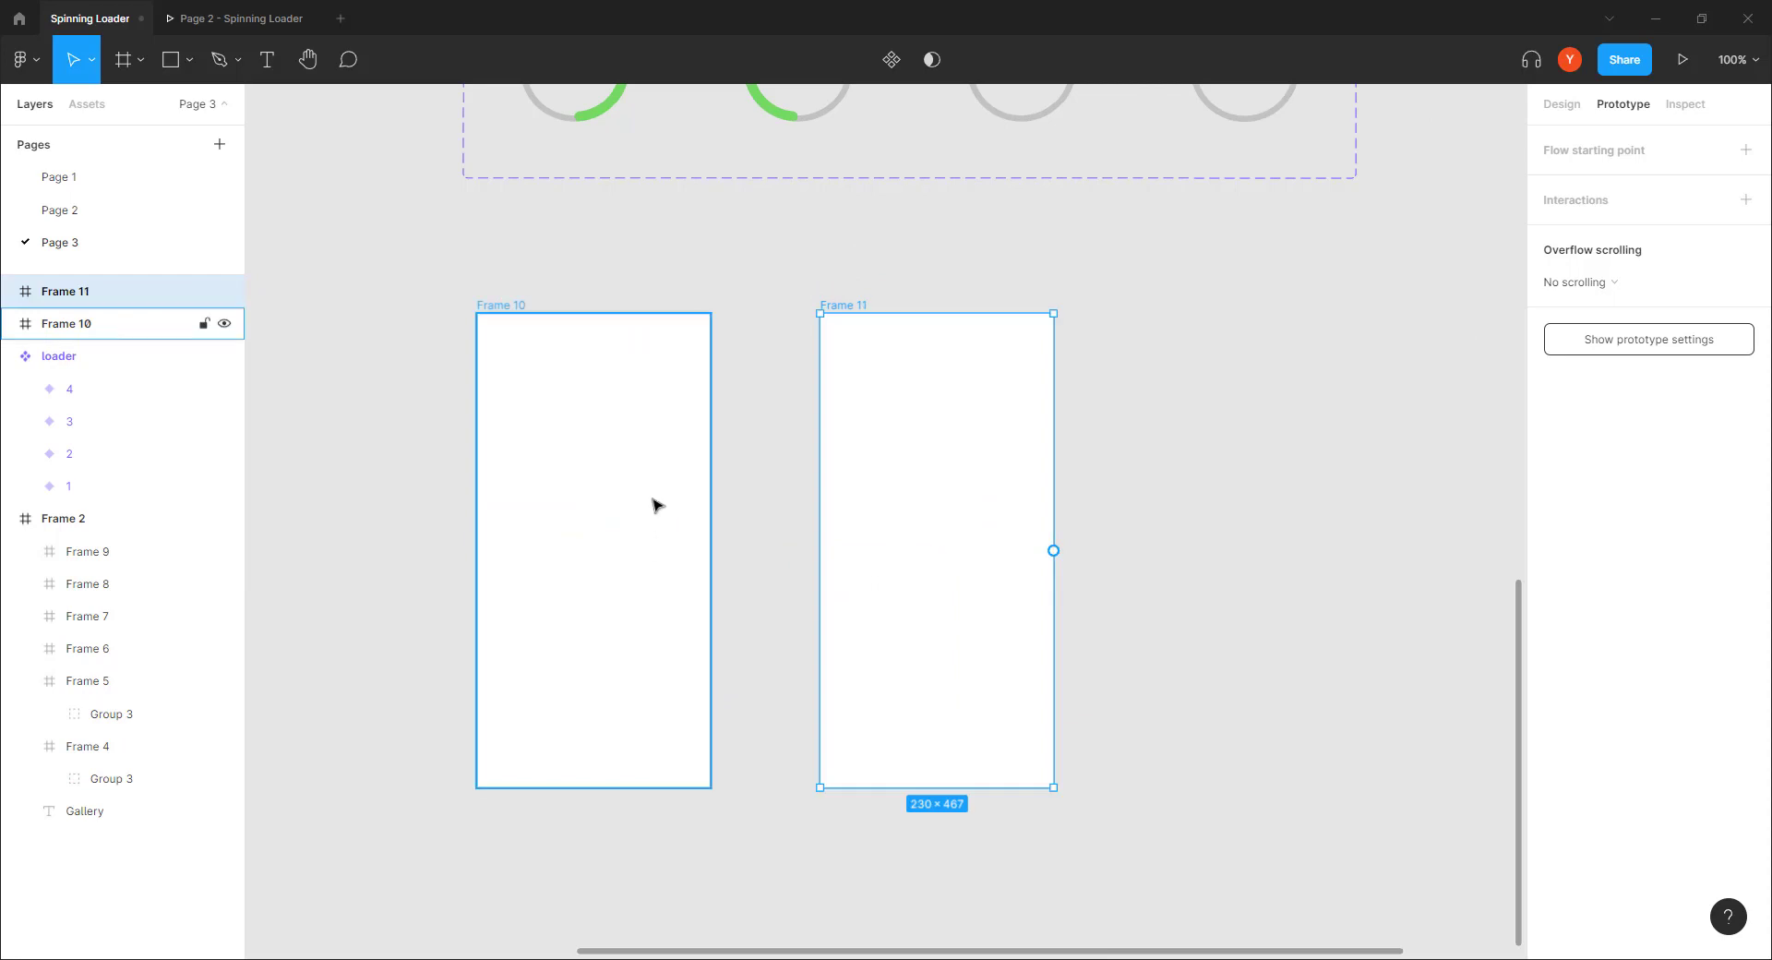
Step: Draw a nested frame about 181 × 165 in the middle of Frame 10 and fill it with light pink FFCFCF
{"action": "left_click", "coordinate": [120, 61]}
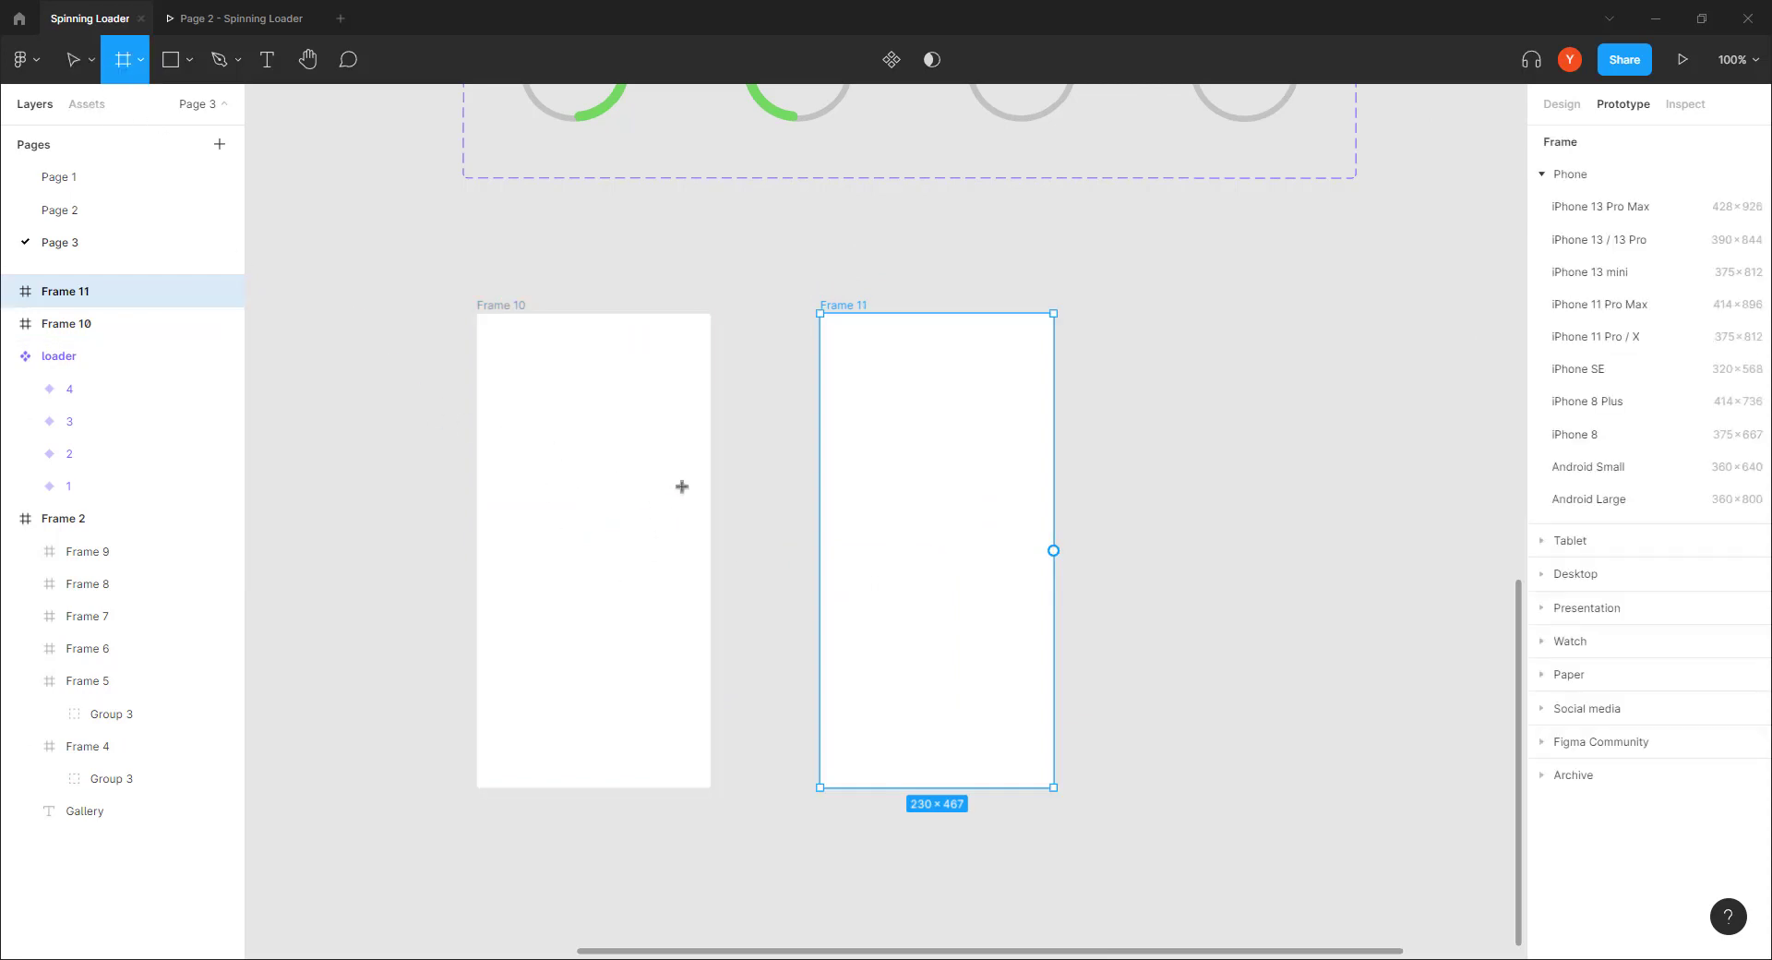
{"action": "left_click_drag", "start_coordinate": [684, 460], "coordinate": [501, 625]}
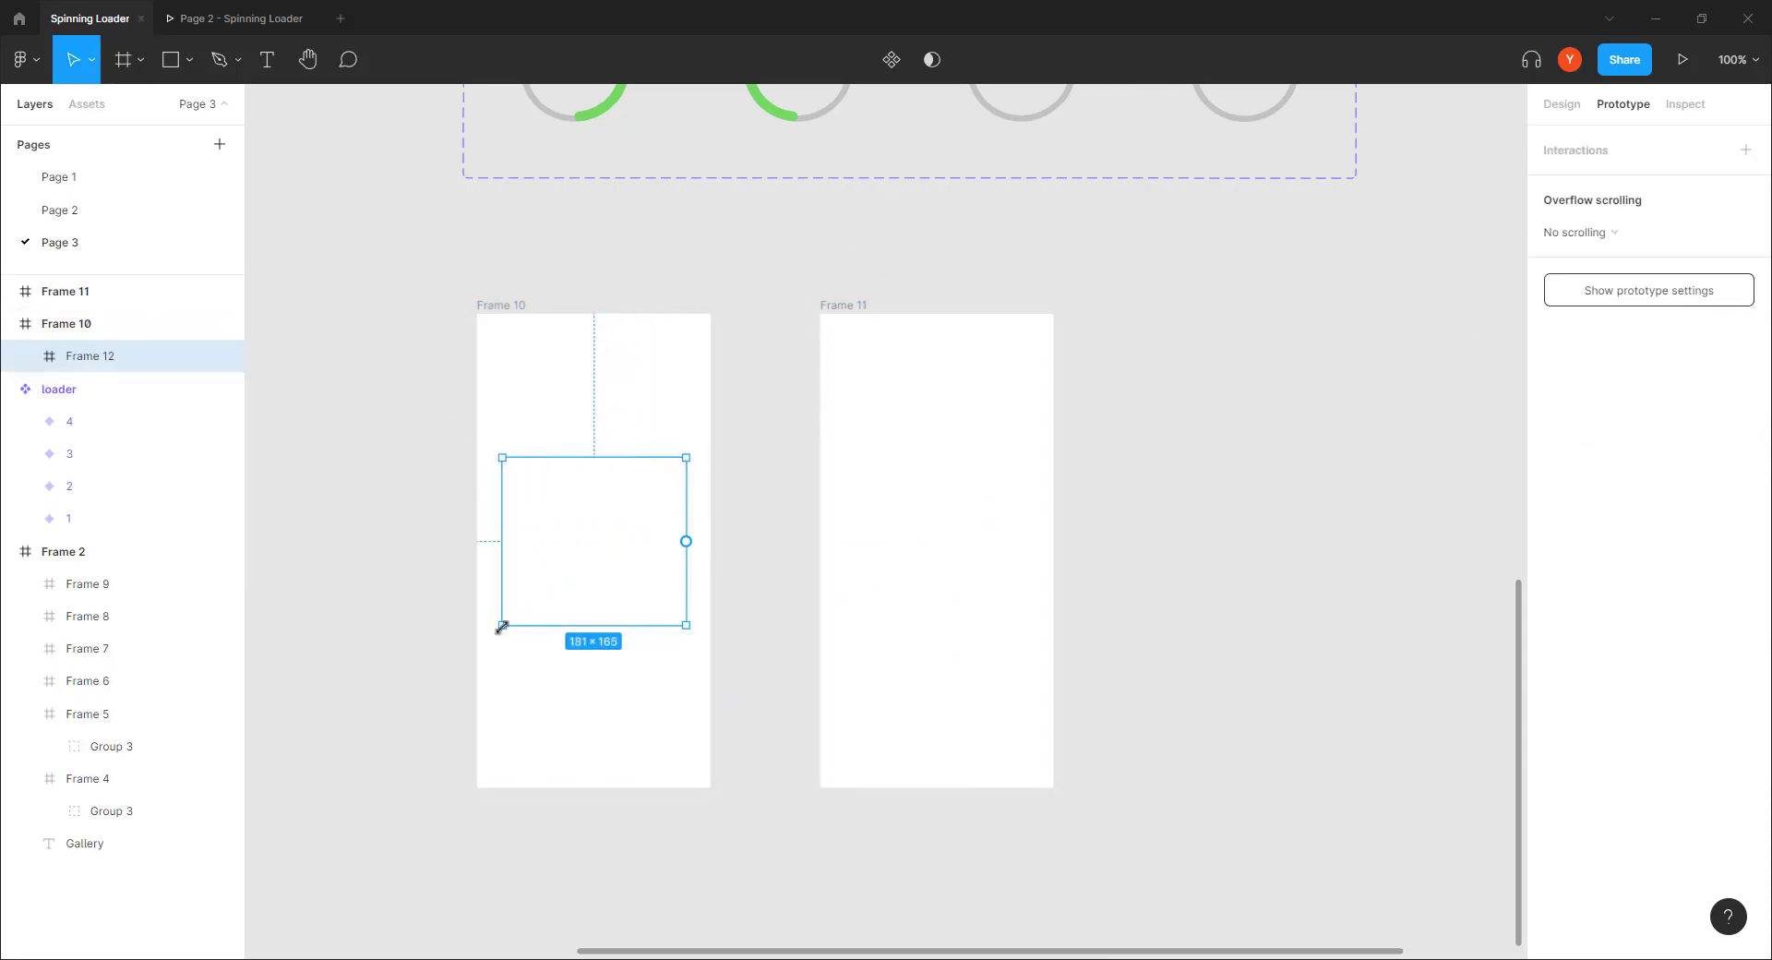
{"action": "left_click", "coordinate": [1559, 107]}
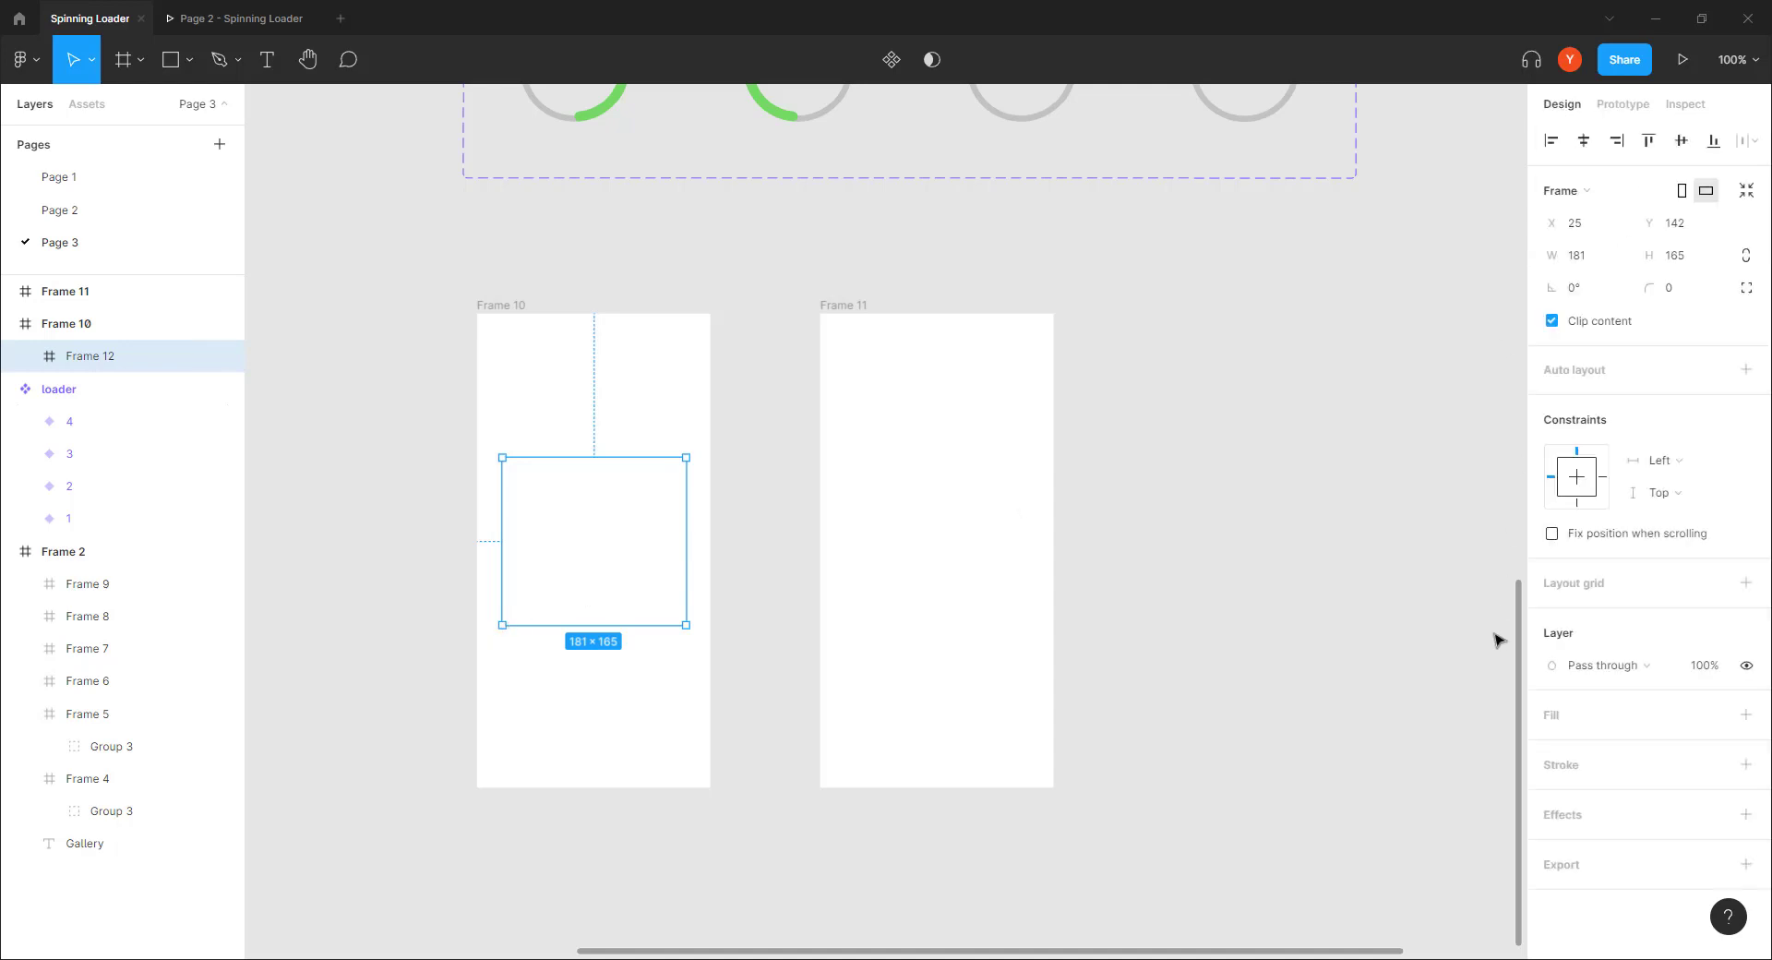
{"action": "left_click", "coordinate": [1744, 714]}
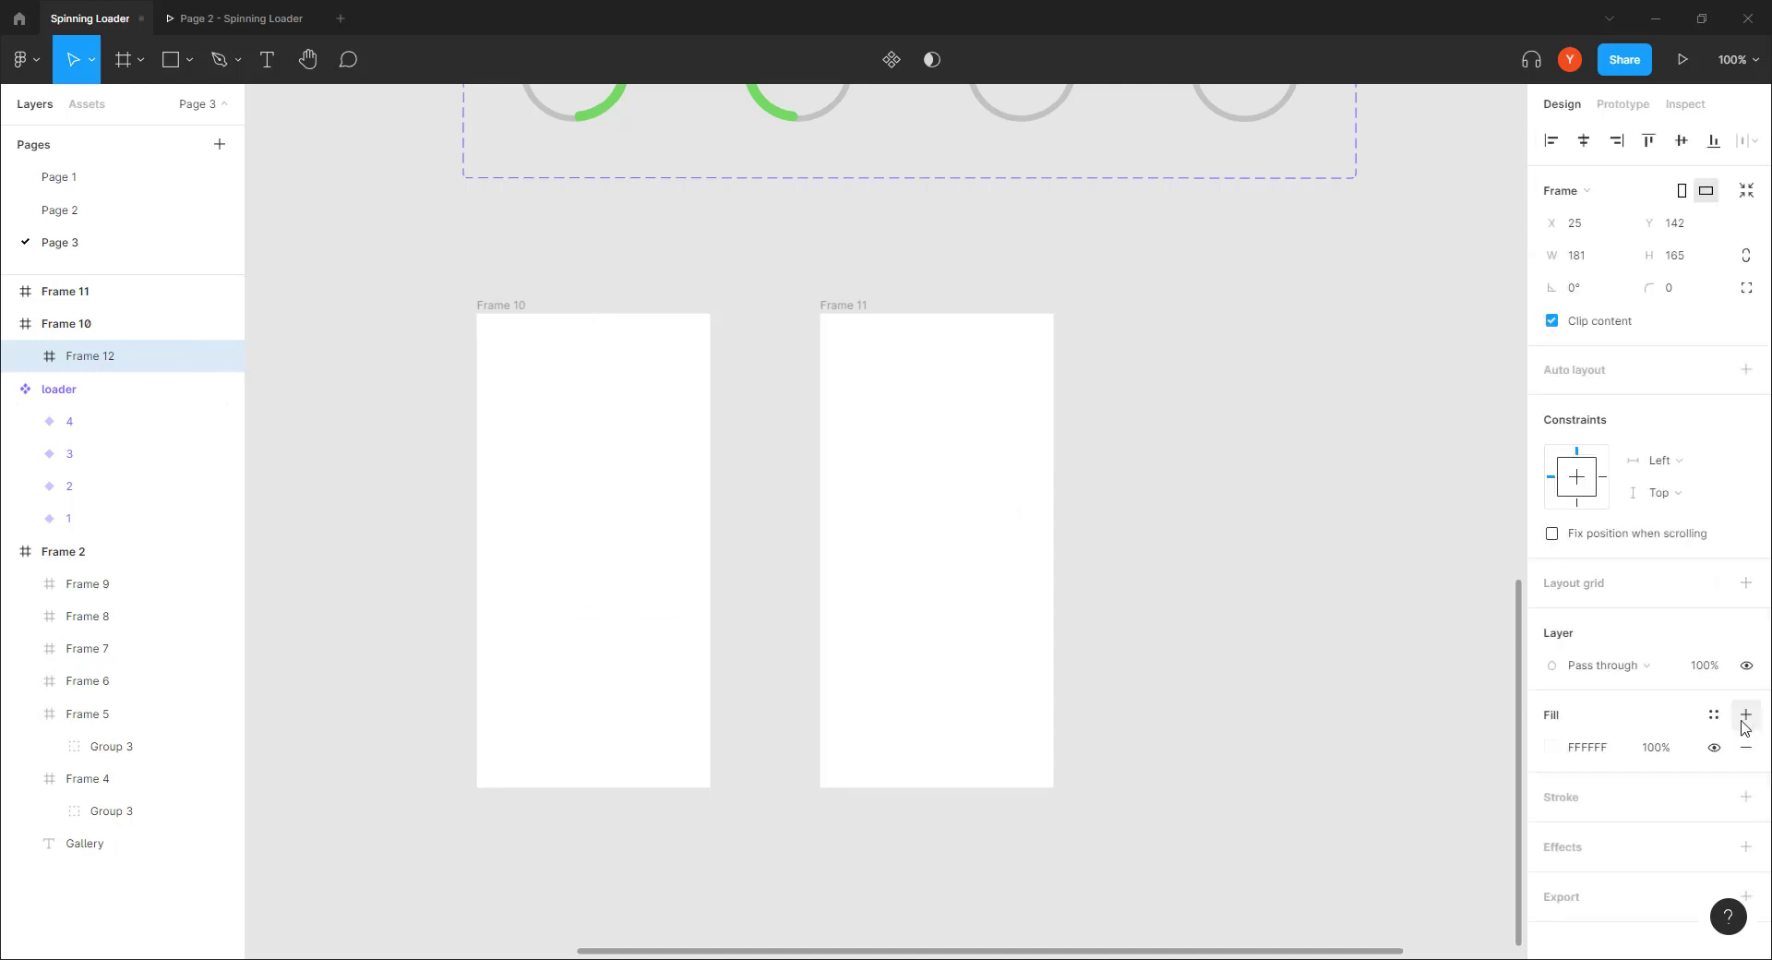
{"action": "left_click", "coordinate": [1551, 747]}
{"action": "left_click_drag", "start_coordinate": [1282, 462], "coordinate": [1333, 443]}
{"action": "left_click", "coordinate": [1236, 336]}
{"action": "left_click", "coordinate": [554, 558]}
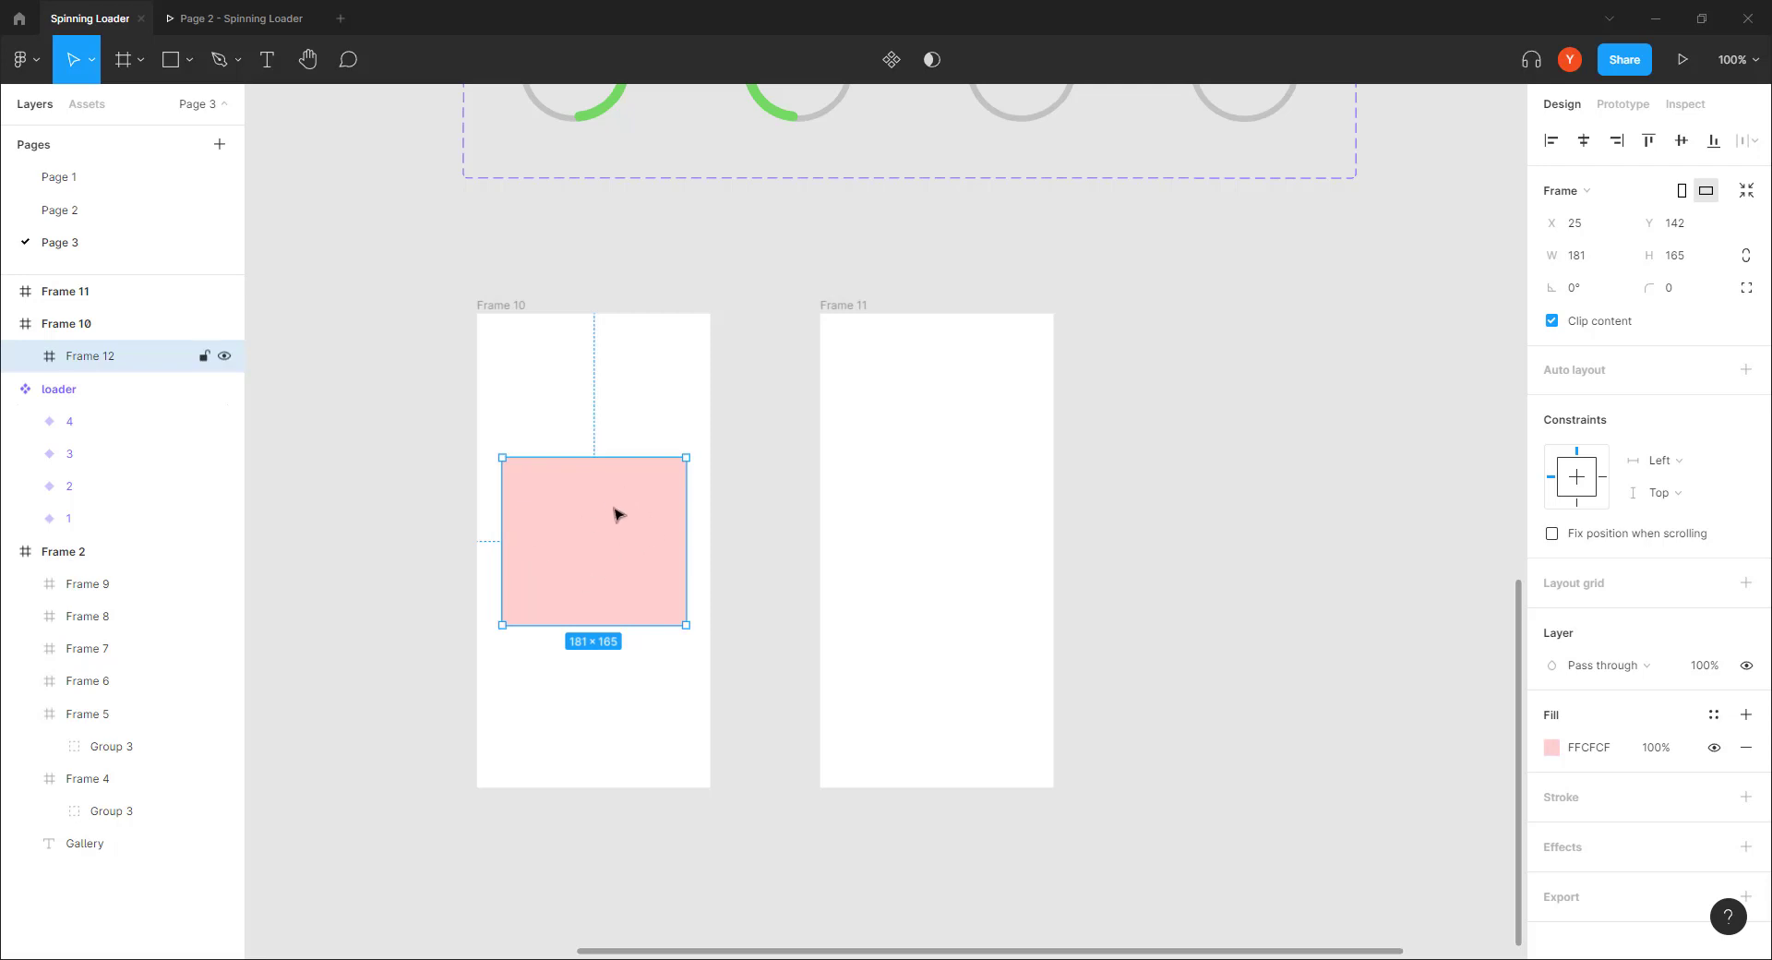
Step: Link the pink nested frame to Frame 11, check whether After delay is offered as a trigger, and remove the link
{"action": "left_click", "coordinate": [1631, 104]}
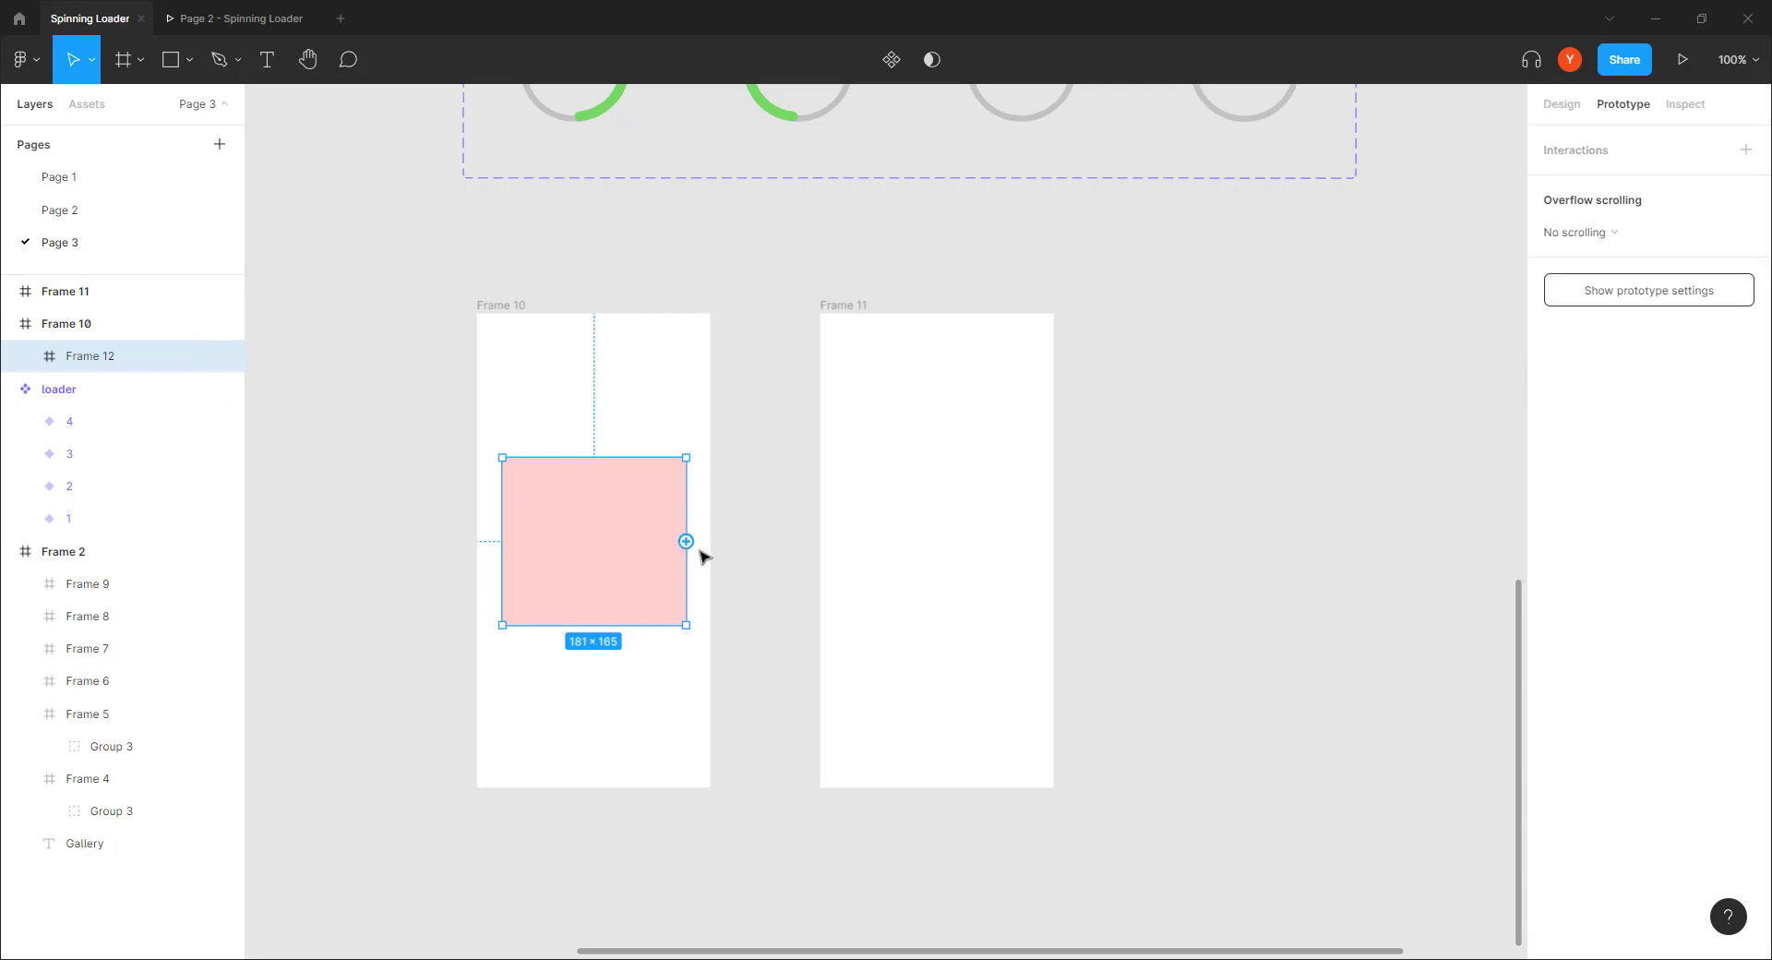
{"action": "left_click_drag", "start_coordinate": [686, 541], "coordinate": [847, 499]}
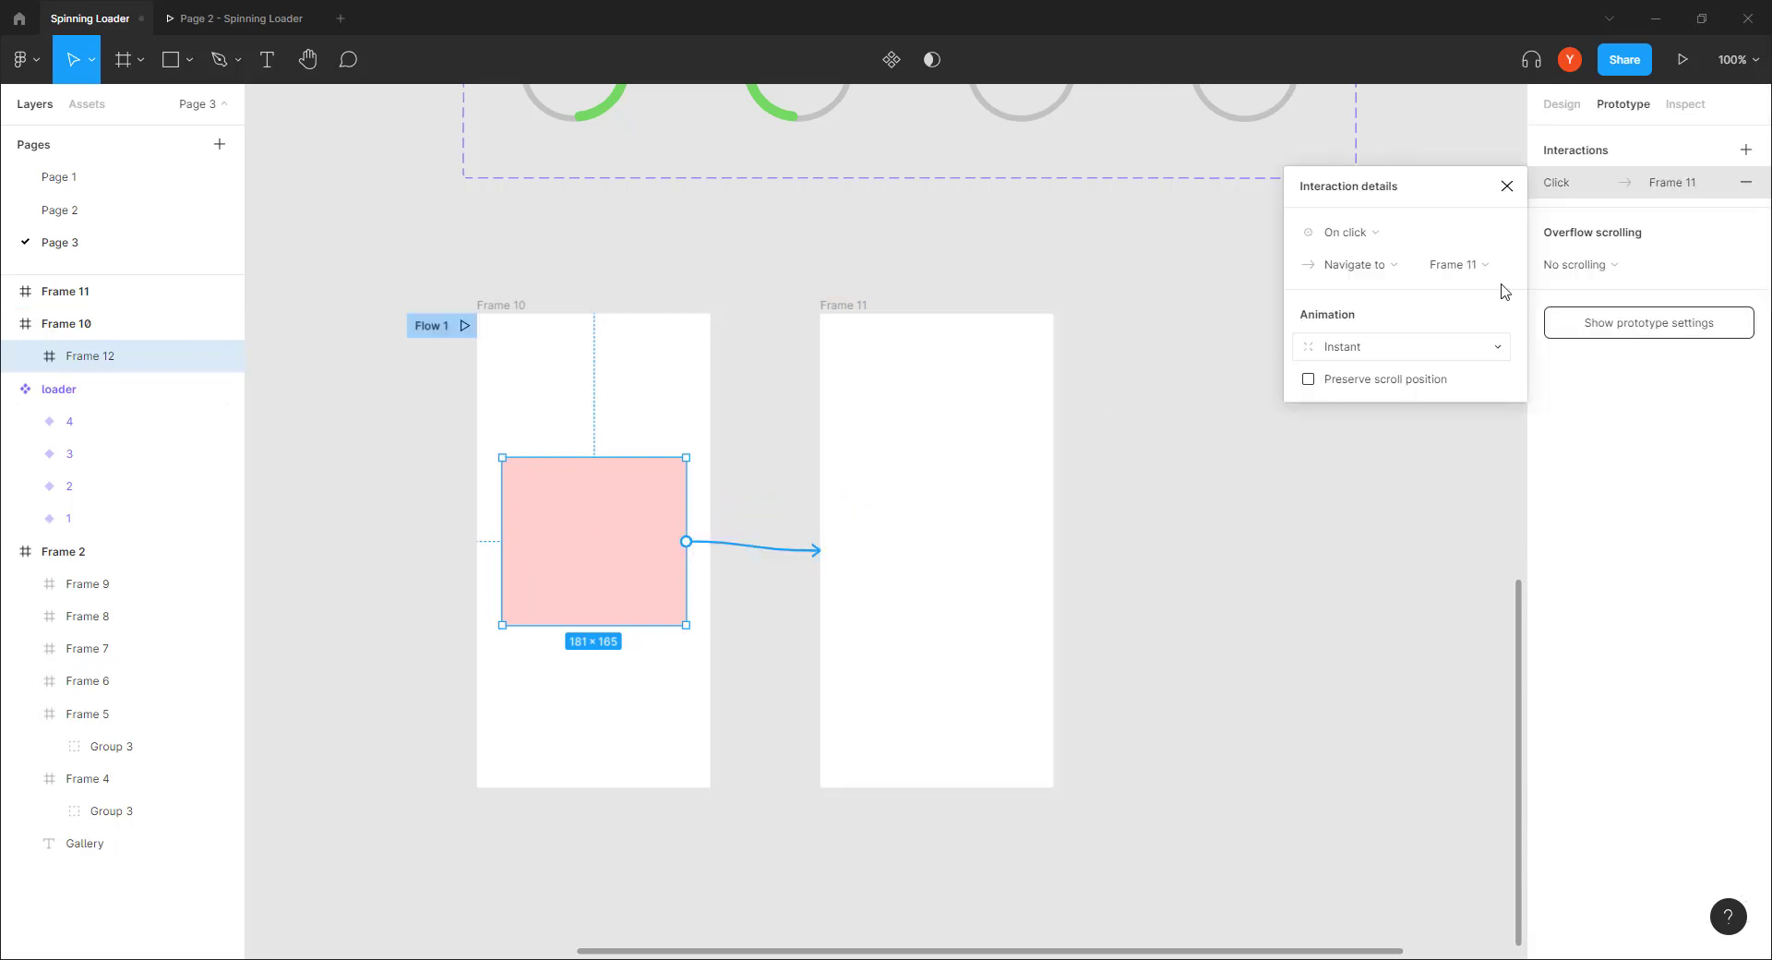
{"action": "left_click", "coordinate": [1369, 235]}
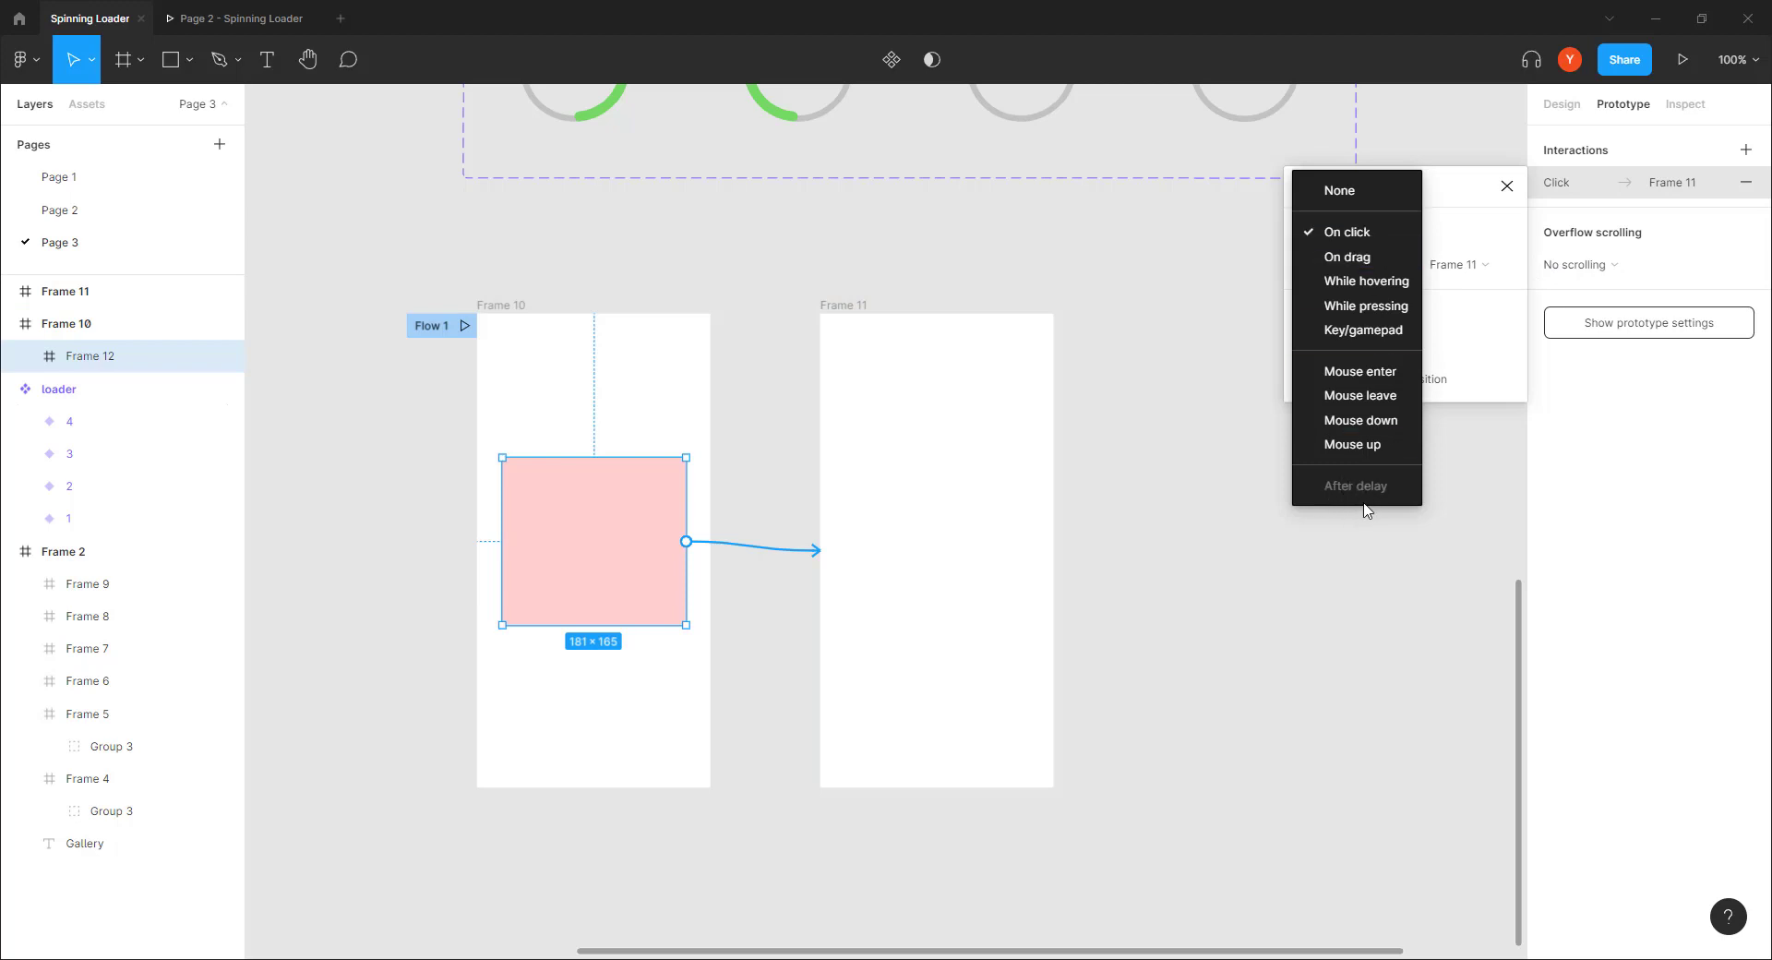
{"action": "left_click", "coordinate": [1453, 196]}
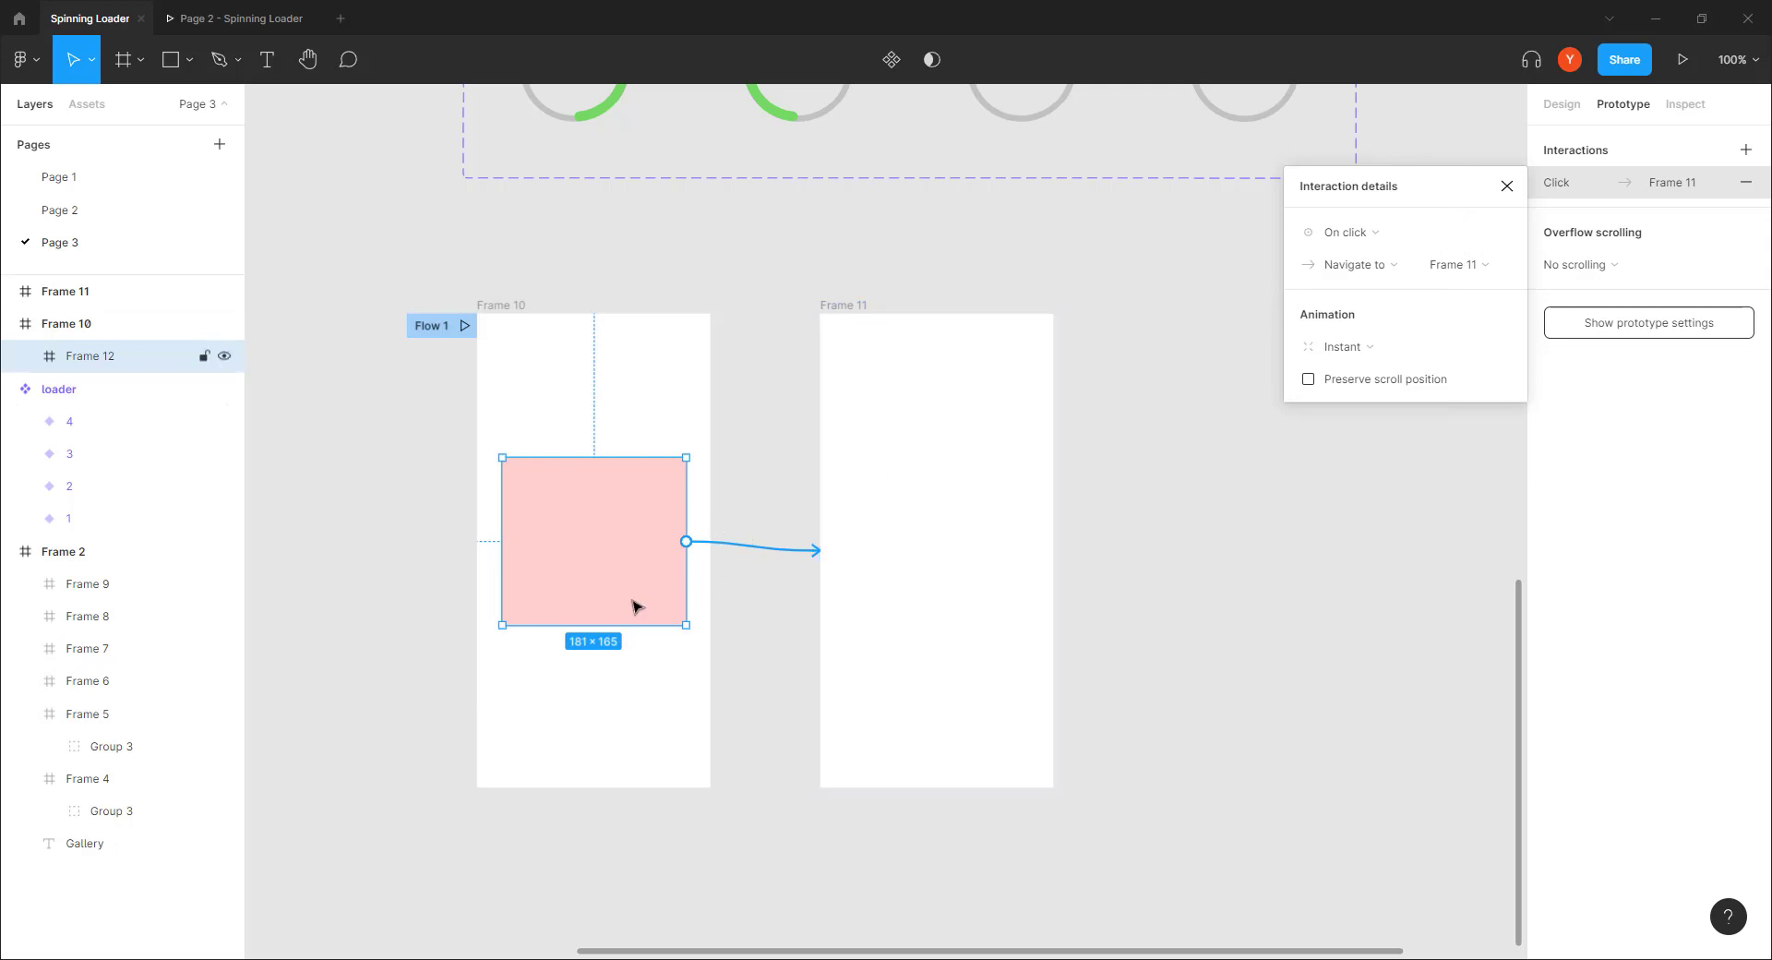
{"action": "left_click_drag", "start_coordinate": [787, 550], "coordinate": [762, 609]}
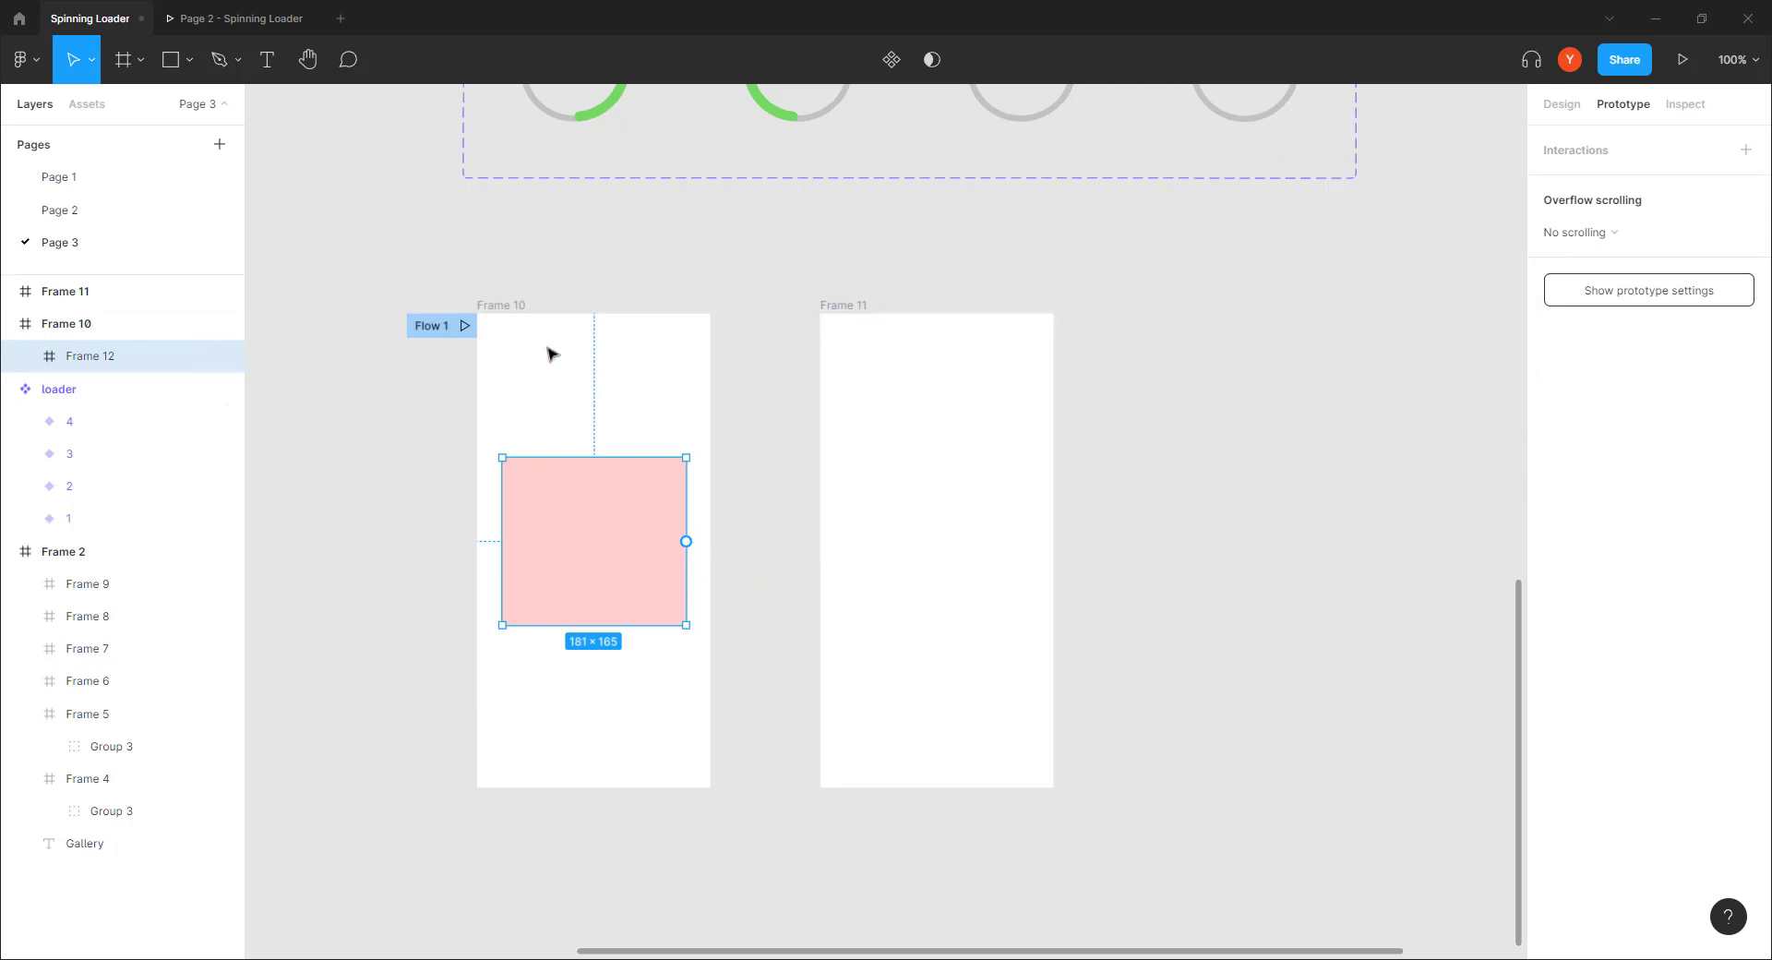
Step: Link the top-level Frame 10 to Frame 11 with an On click Navigate to interaction and check its trigger options
{"action": "left_click", "coordinate": [504, 310]}
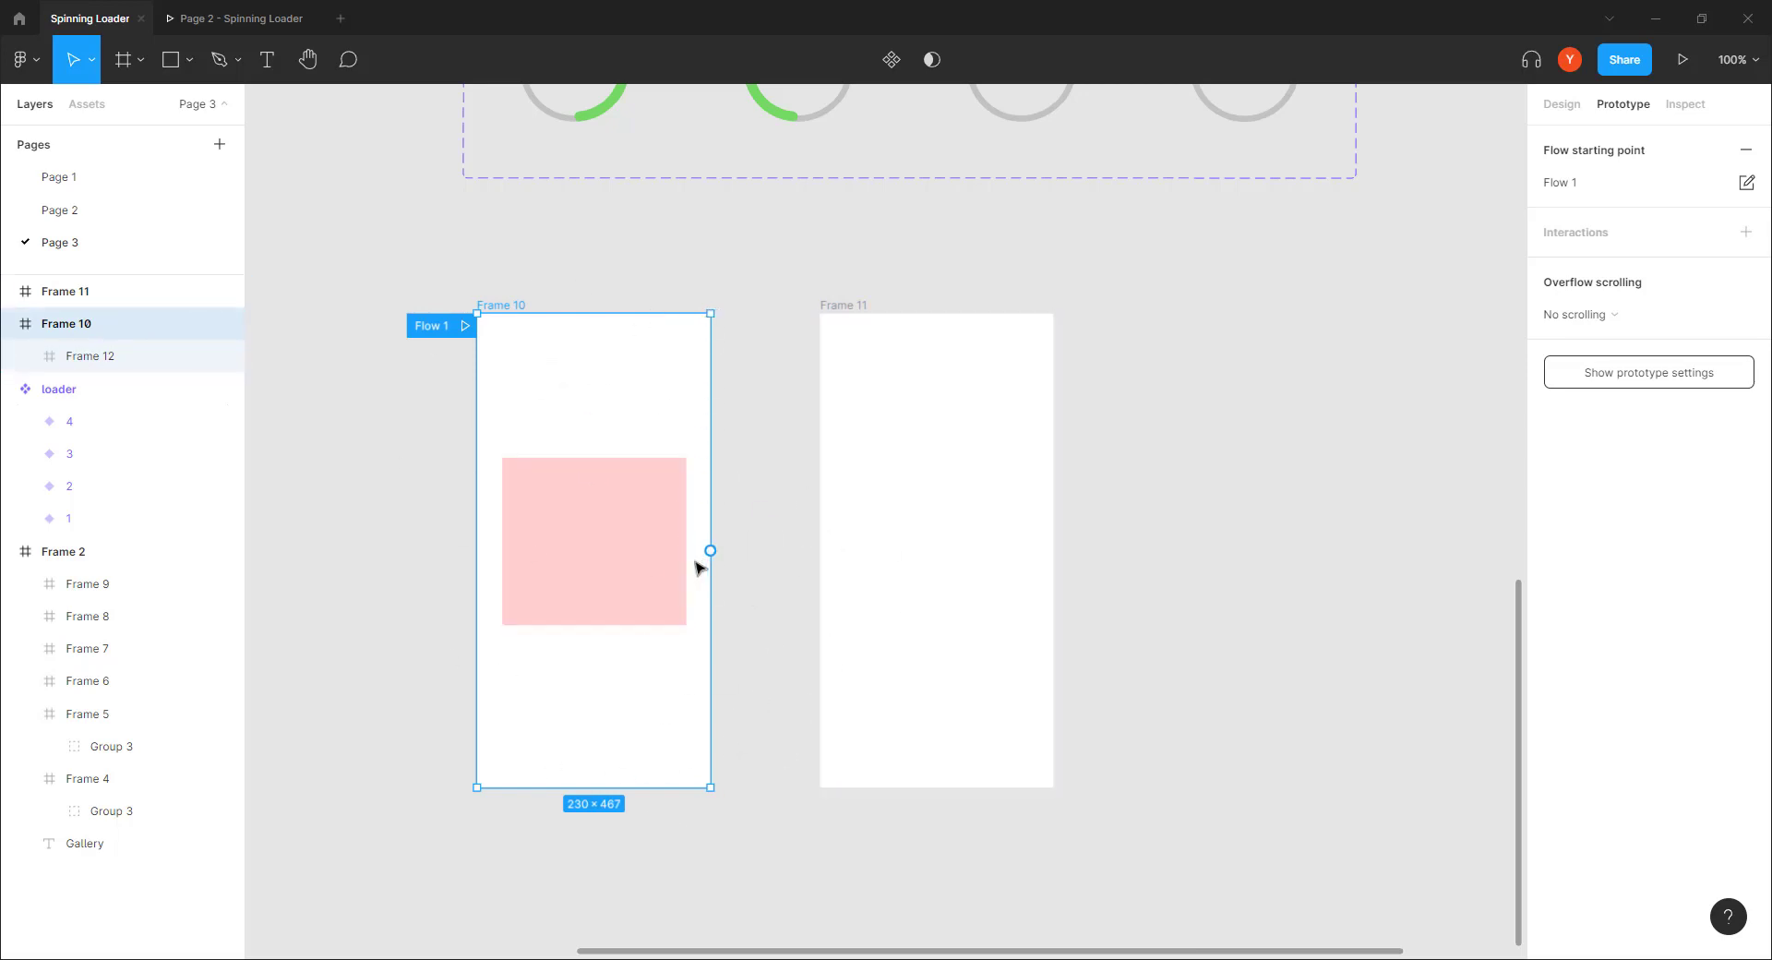
{"action": "left_click_drag", "start_coordinate": [710, 551], "coordinate": [833, 572]}
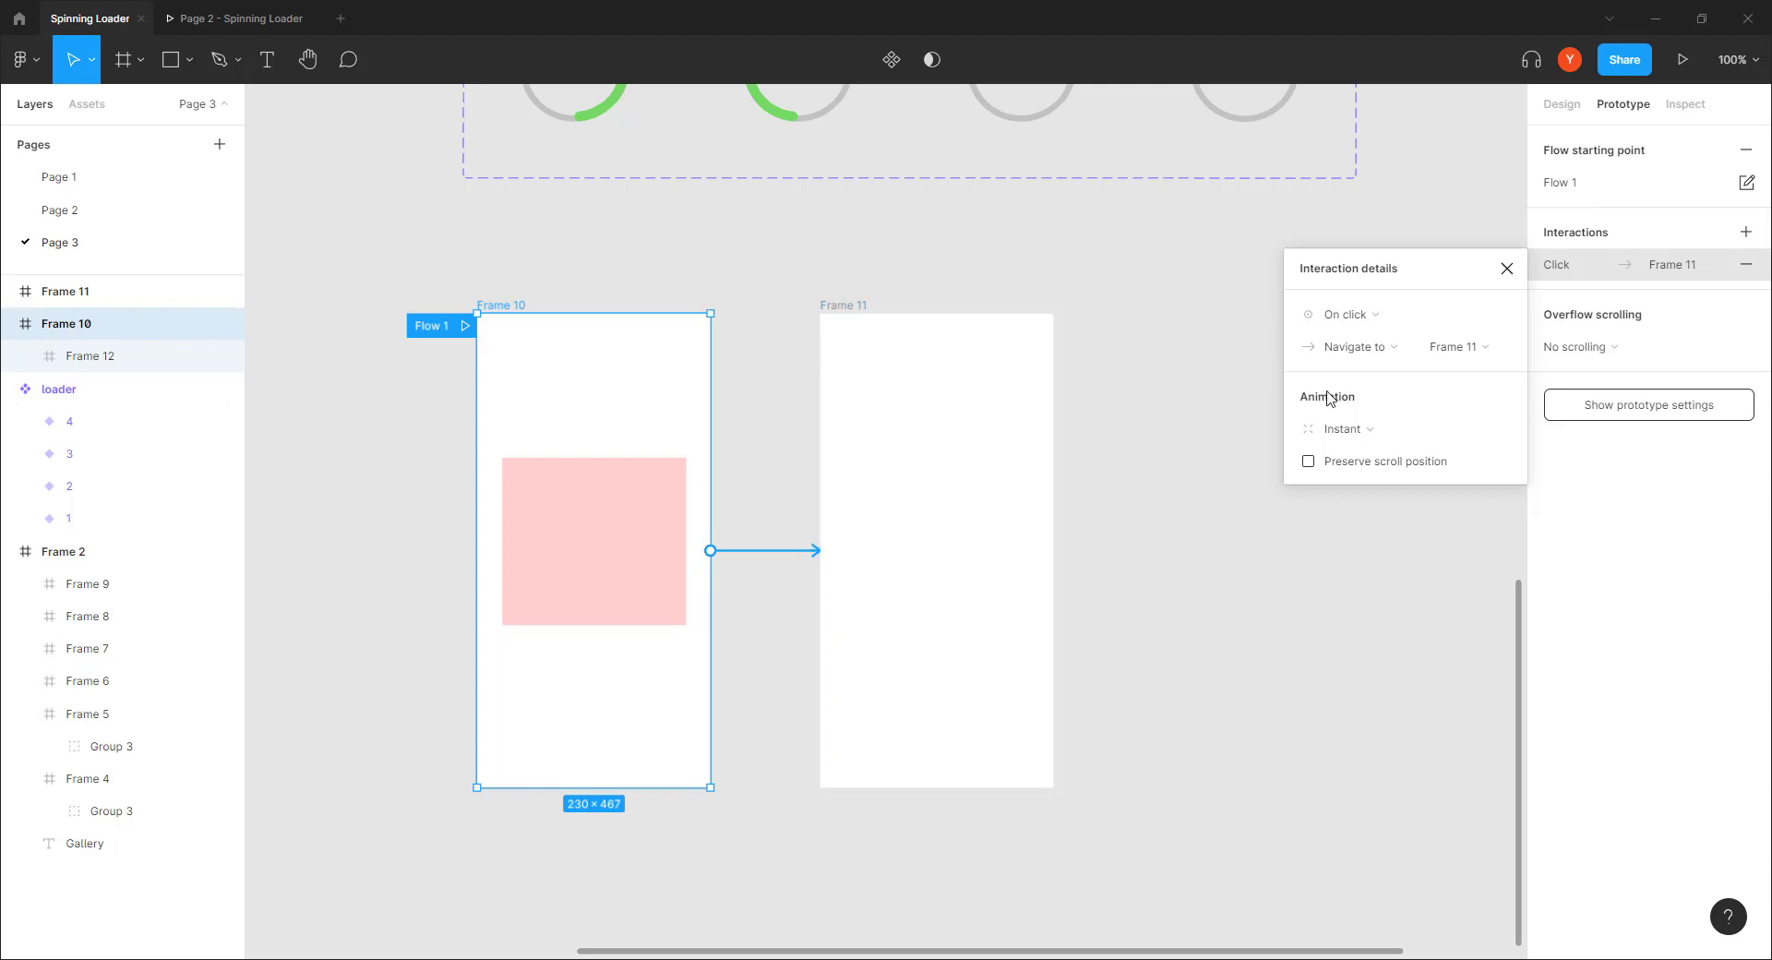
{"action": "left_click", "coordinate": [1346, 316]}
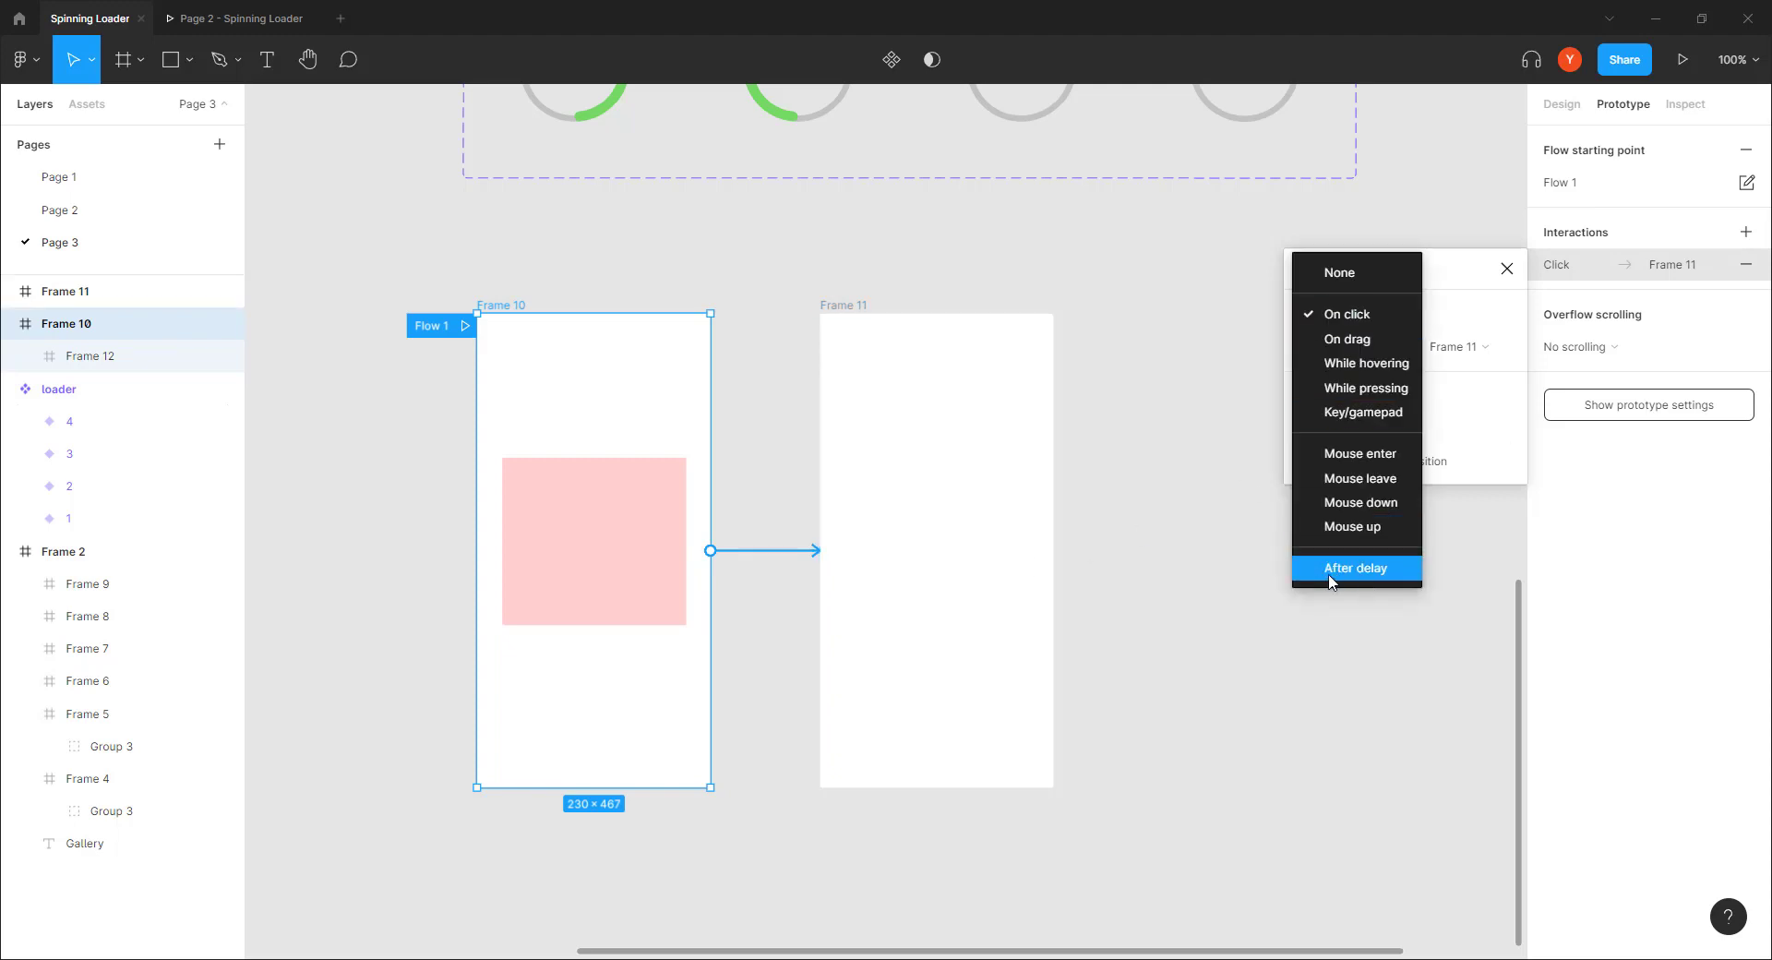
{"action": "left_click", "coordinate": [1456, 288]}
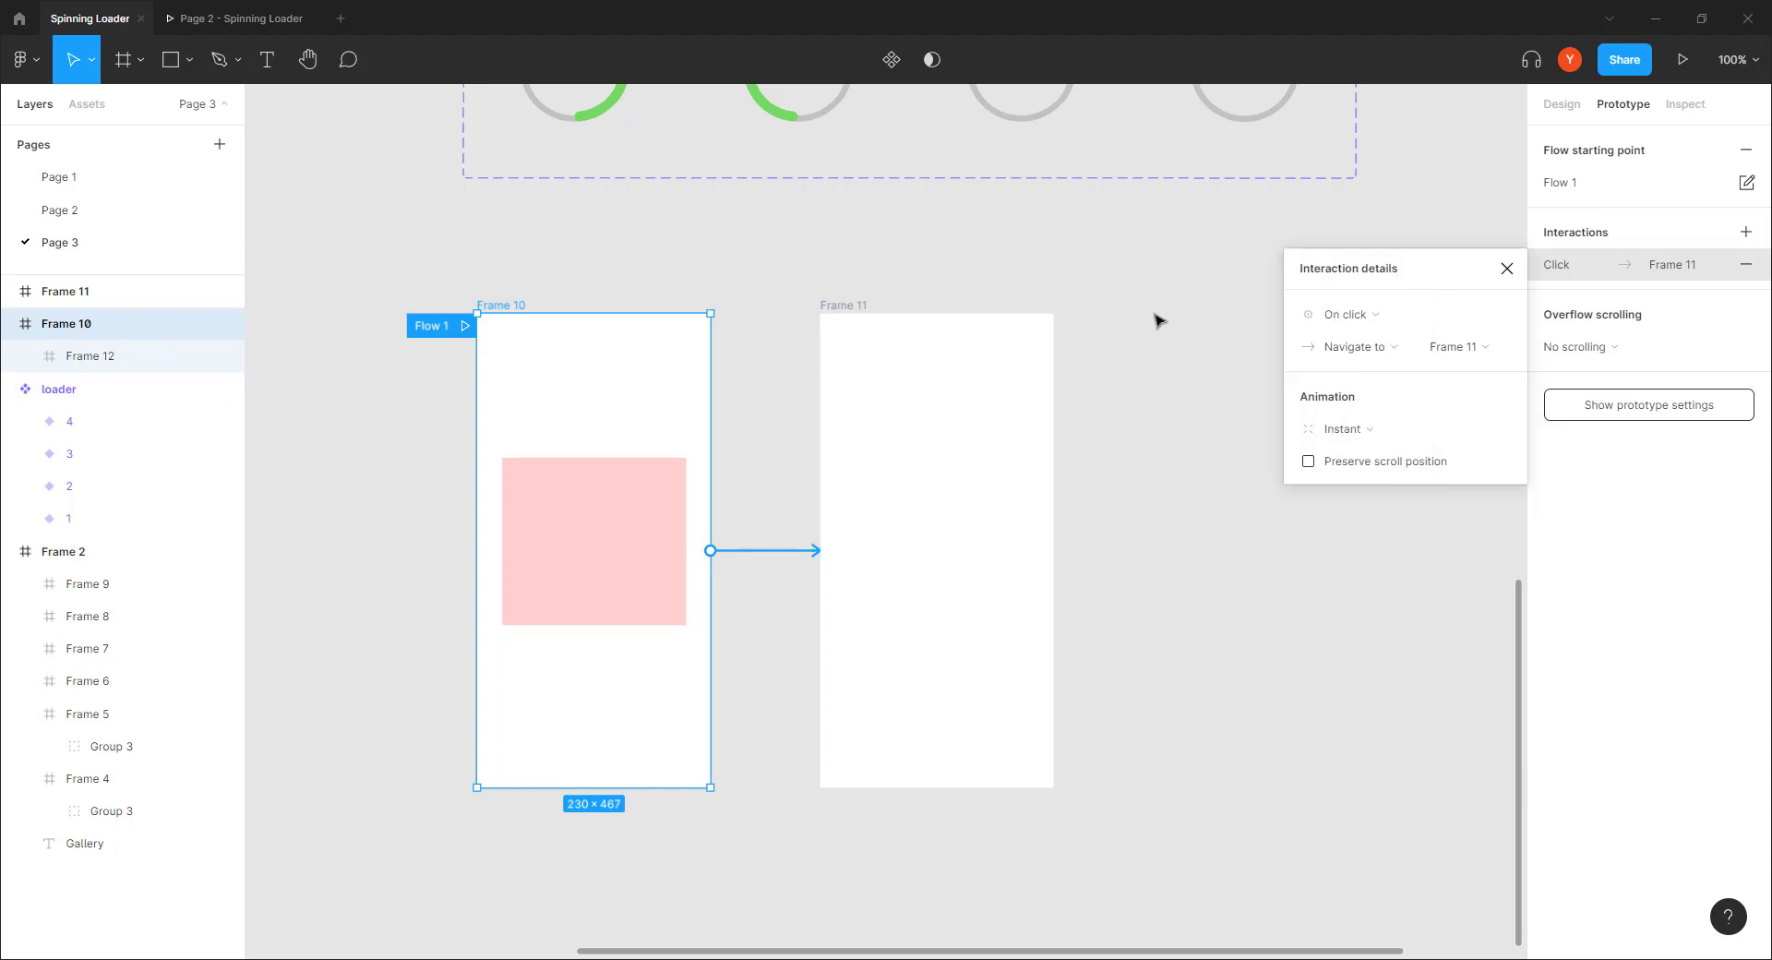
{"action": "left_click", "coordinate": [844, 280]}
Step: Remove the existing interaction from loader variant 1 to variant 2
{"action": "scroll", "coordinate": [783, 515], "scroll_direction": "up", "scroll_amount": 5}
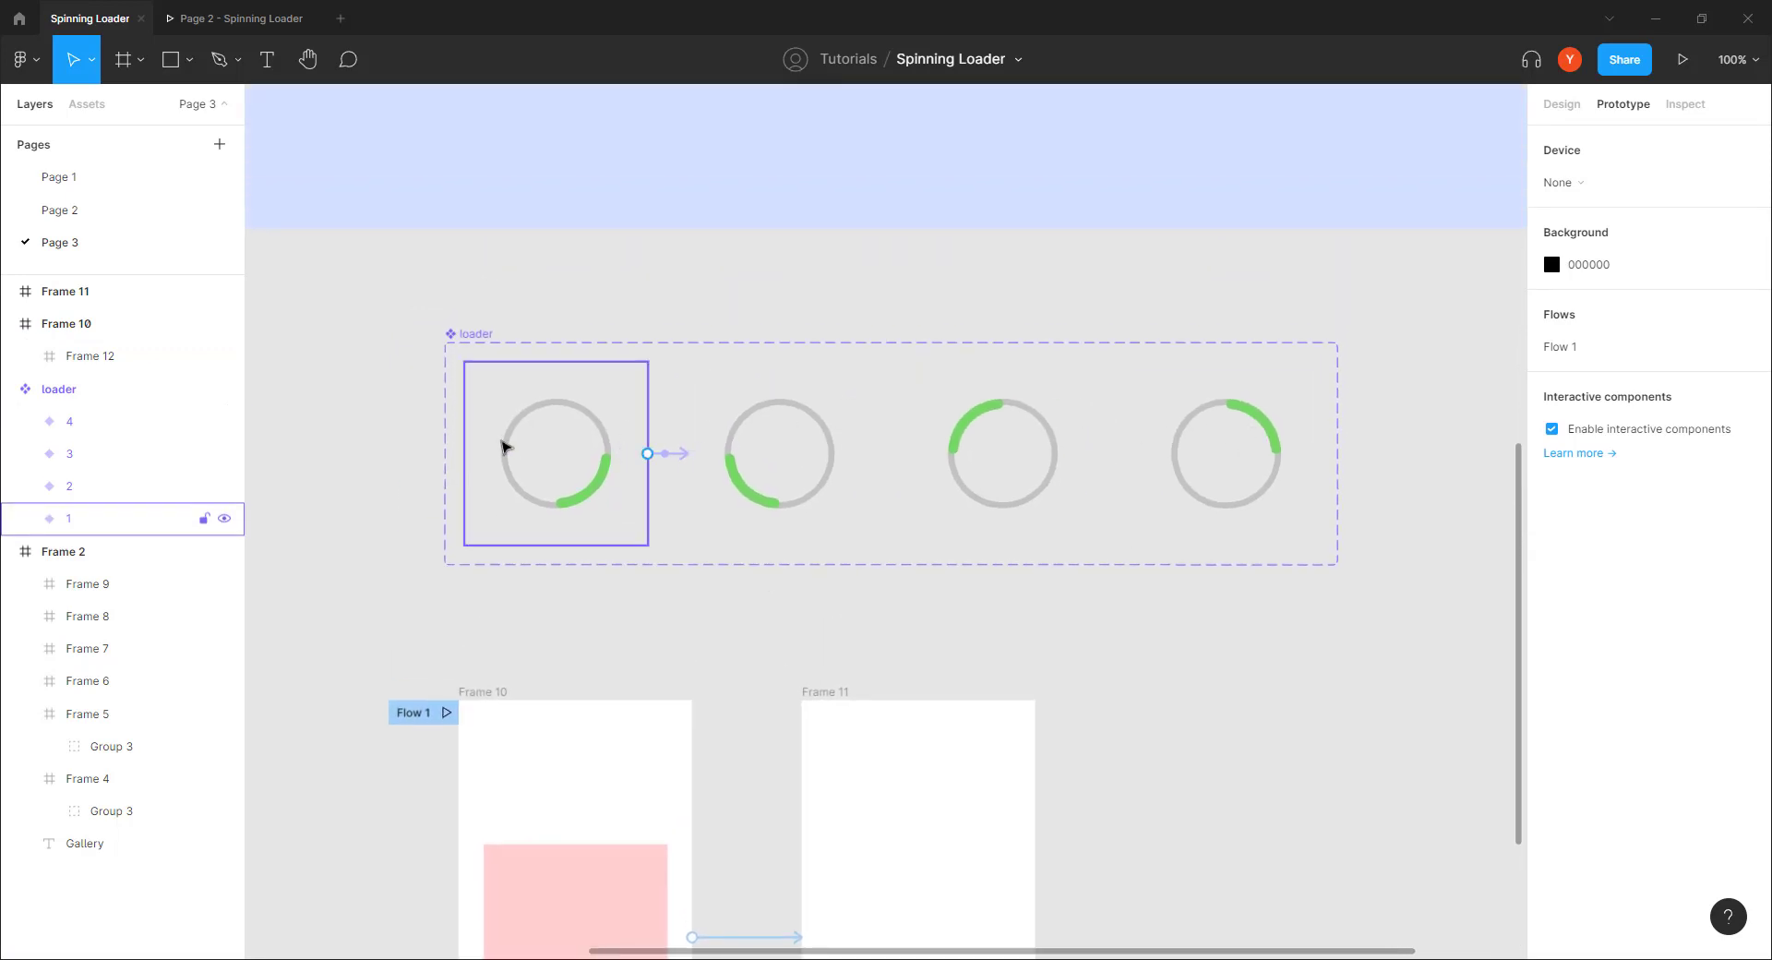
{"action": "left_click", "coordinate": [680, 462]}
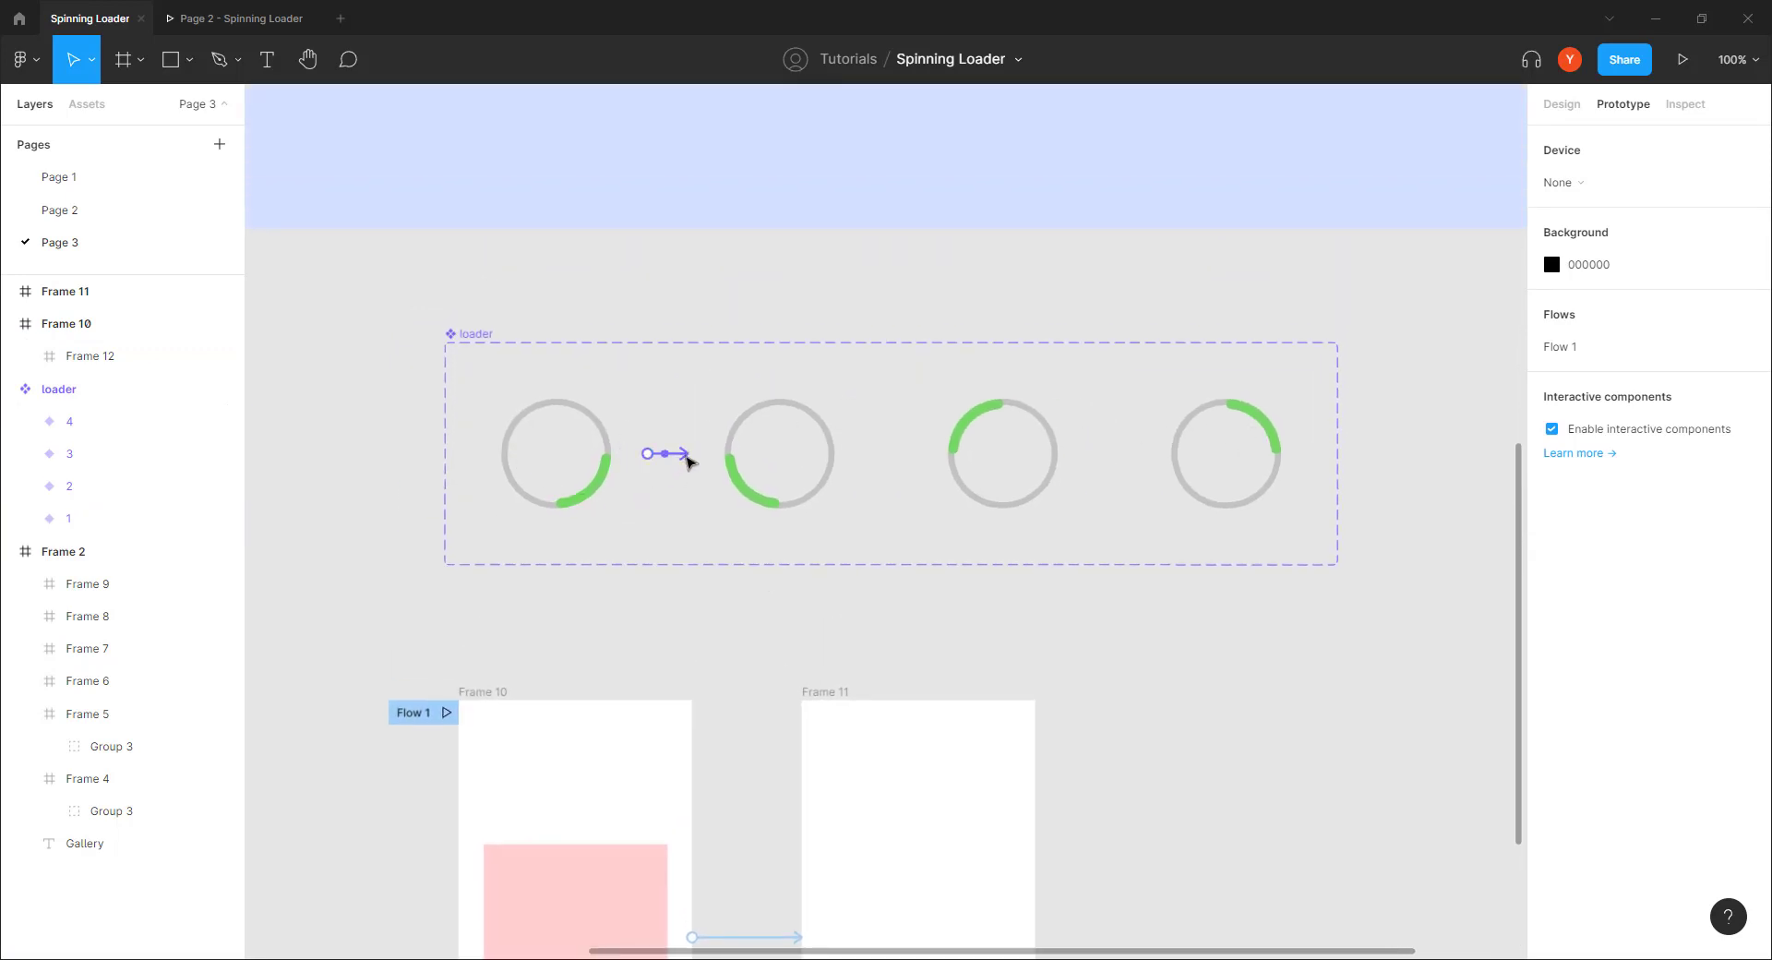
{"action": "left_click", "coordinate": [687, 462]}
Step: Link the loader frame nested inside variant 1 to variant 2, check its trigger options, and remove the link
{"action": "left_click", "coordinate": [557, 514]}
{"action": "left_click", "coordinate": [523, 501]}
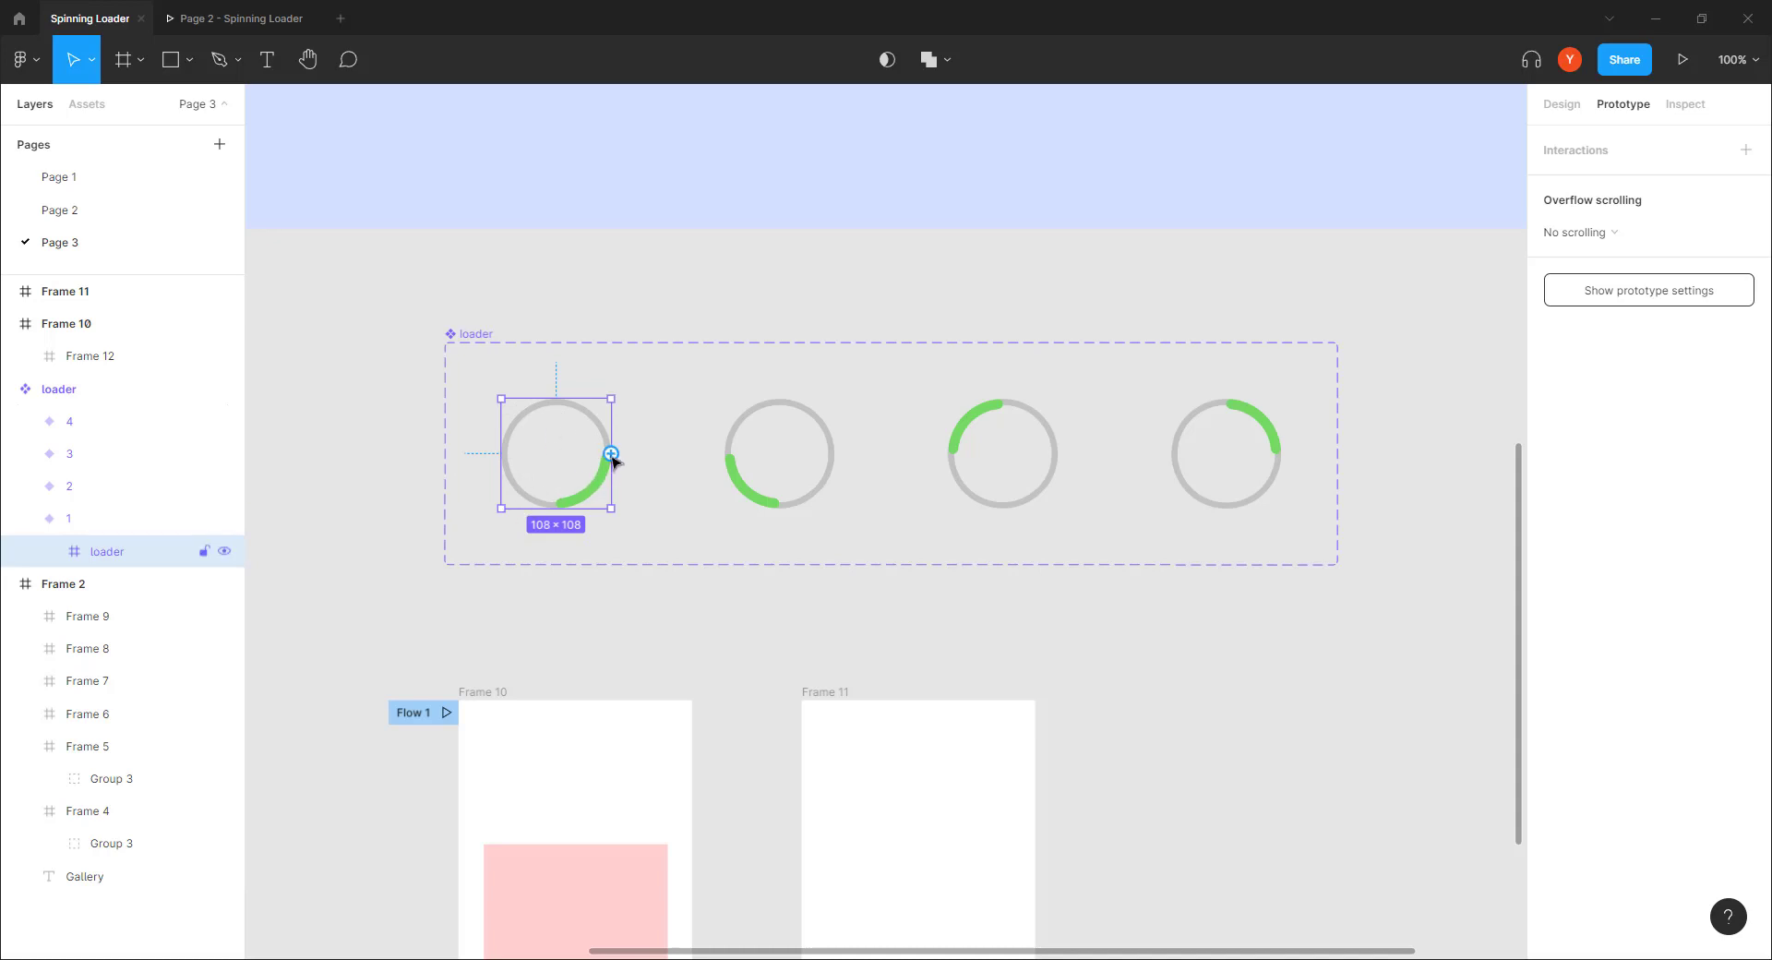
{"action": "left_click_drag", "start_coordinate": [611, 453], "coordinate": [757, 452]}
{"action": "left_click", "coordinate": [1339, 236]}
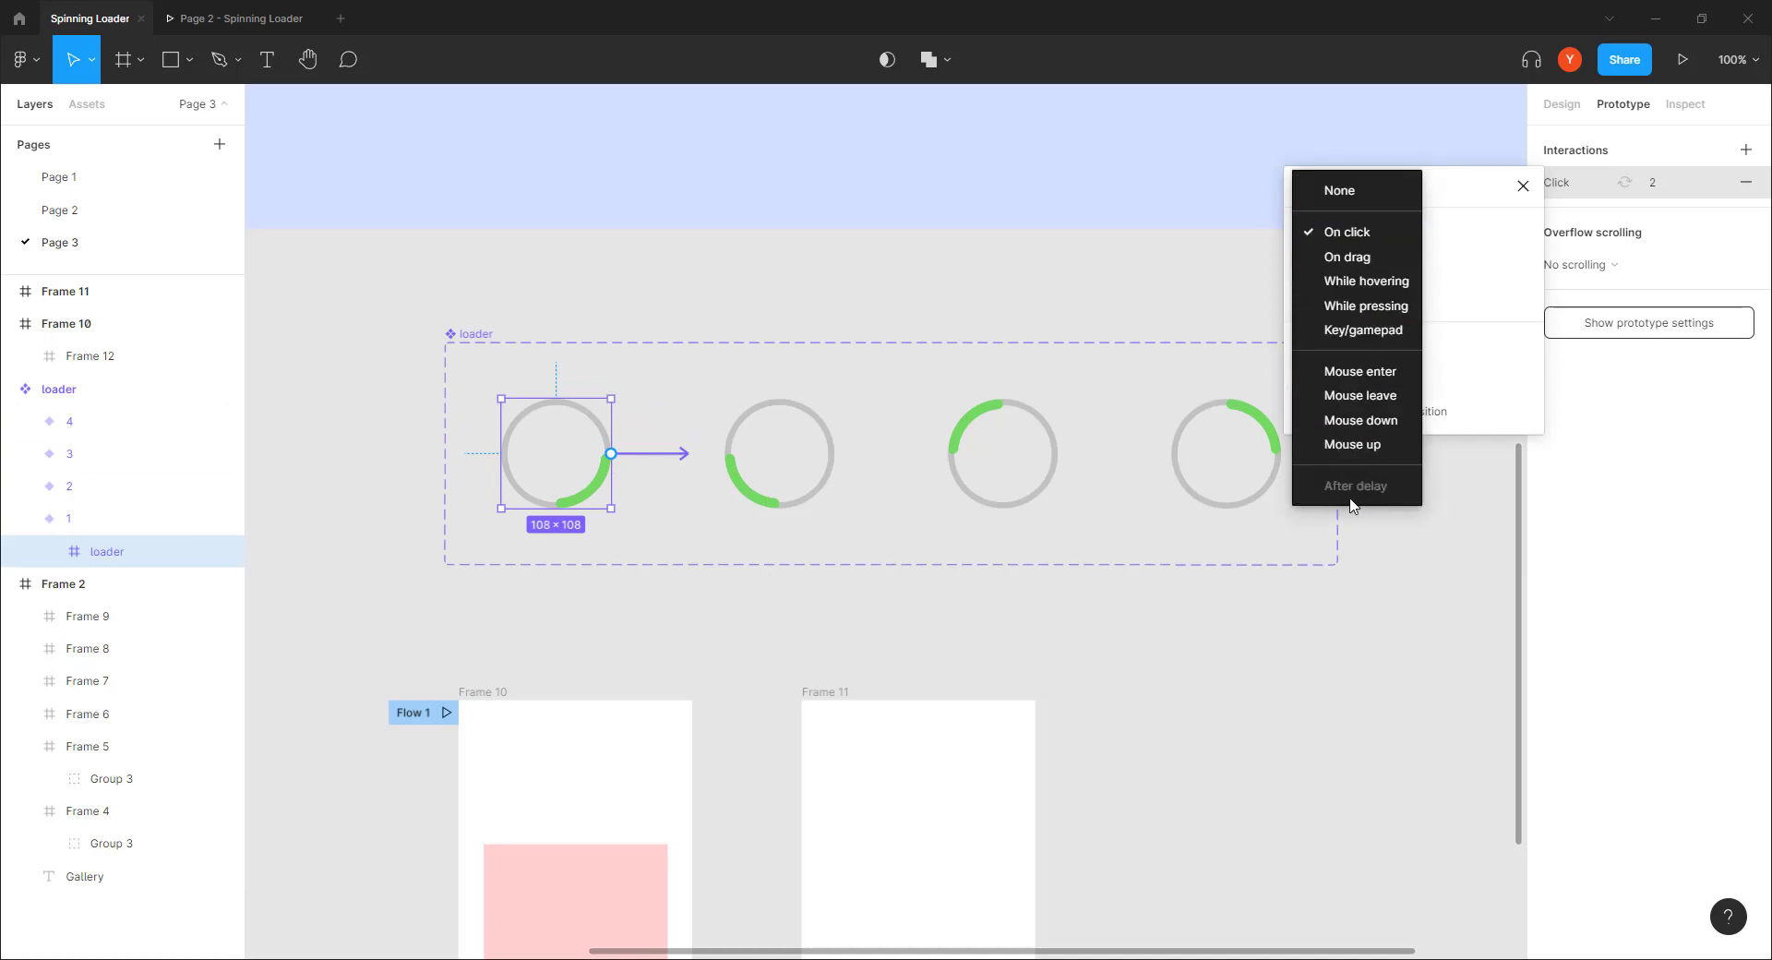
{"action": "left_click", "coordinate": [1462, 194]}
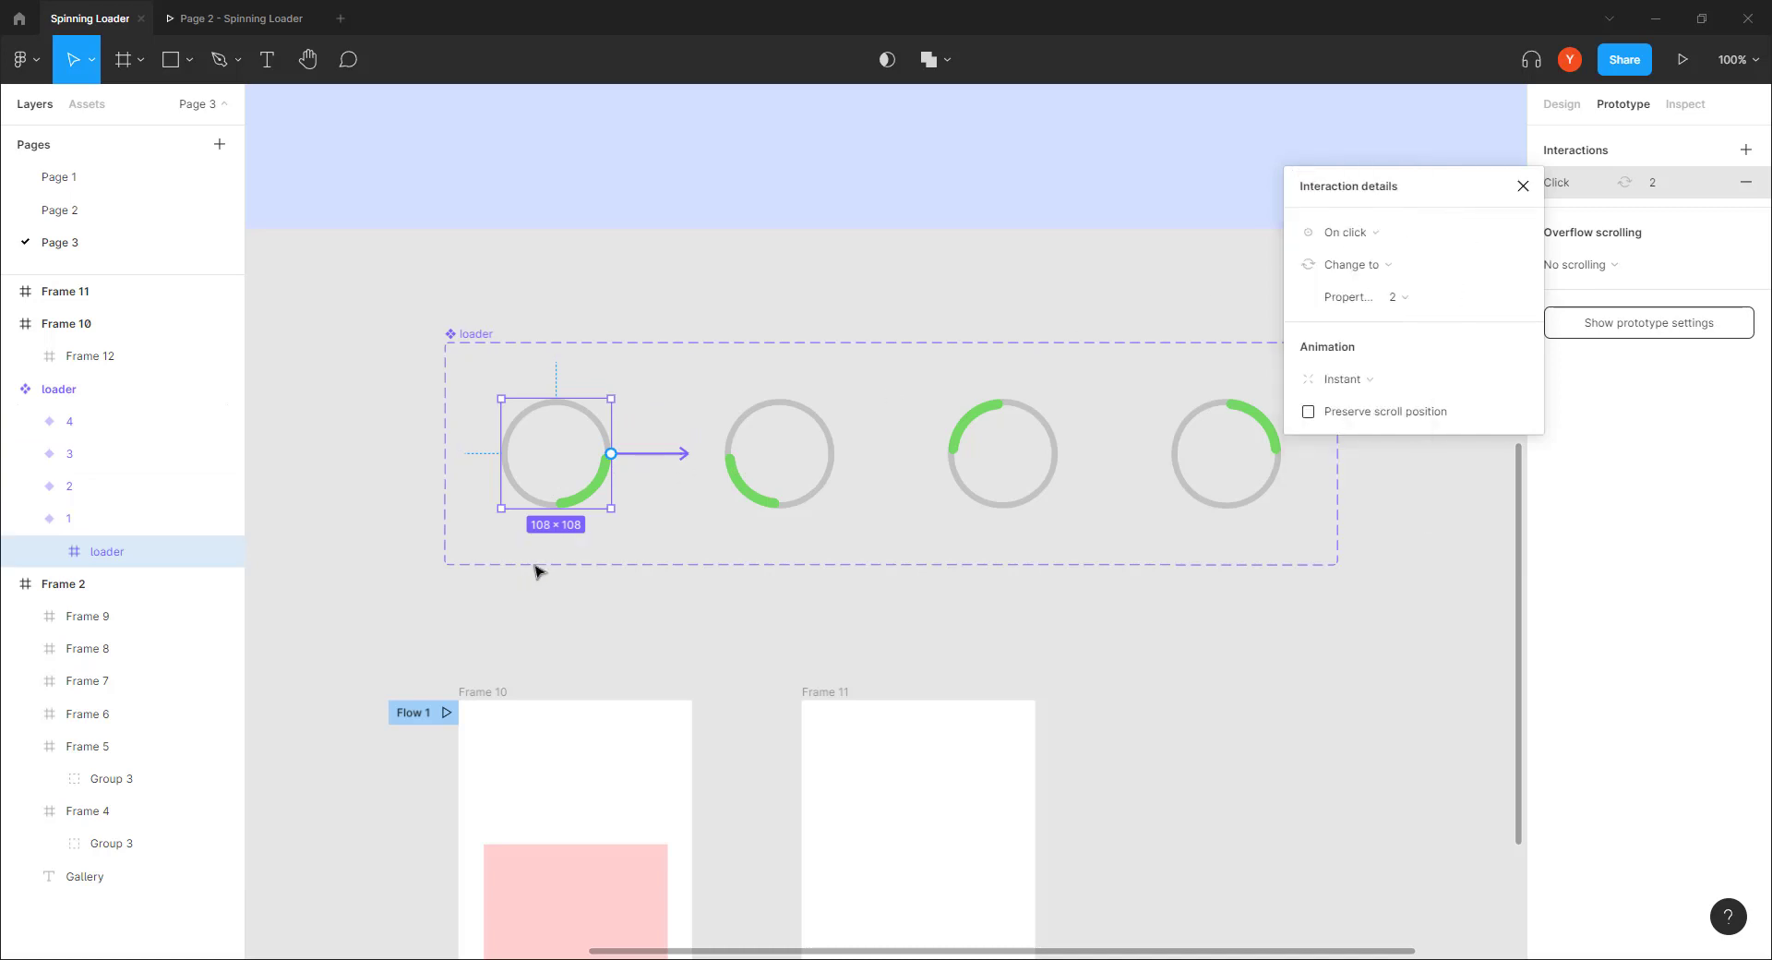
{"action": "left_click_drag", "start_coordinate": [685, 453], "coordinate": [637, 484]}
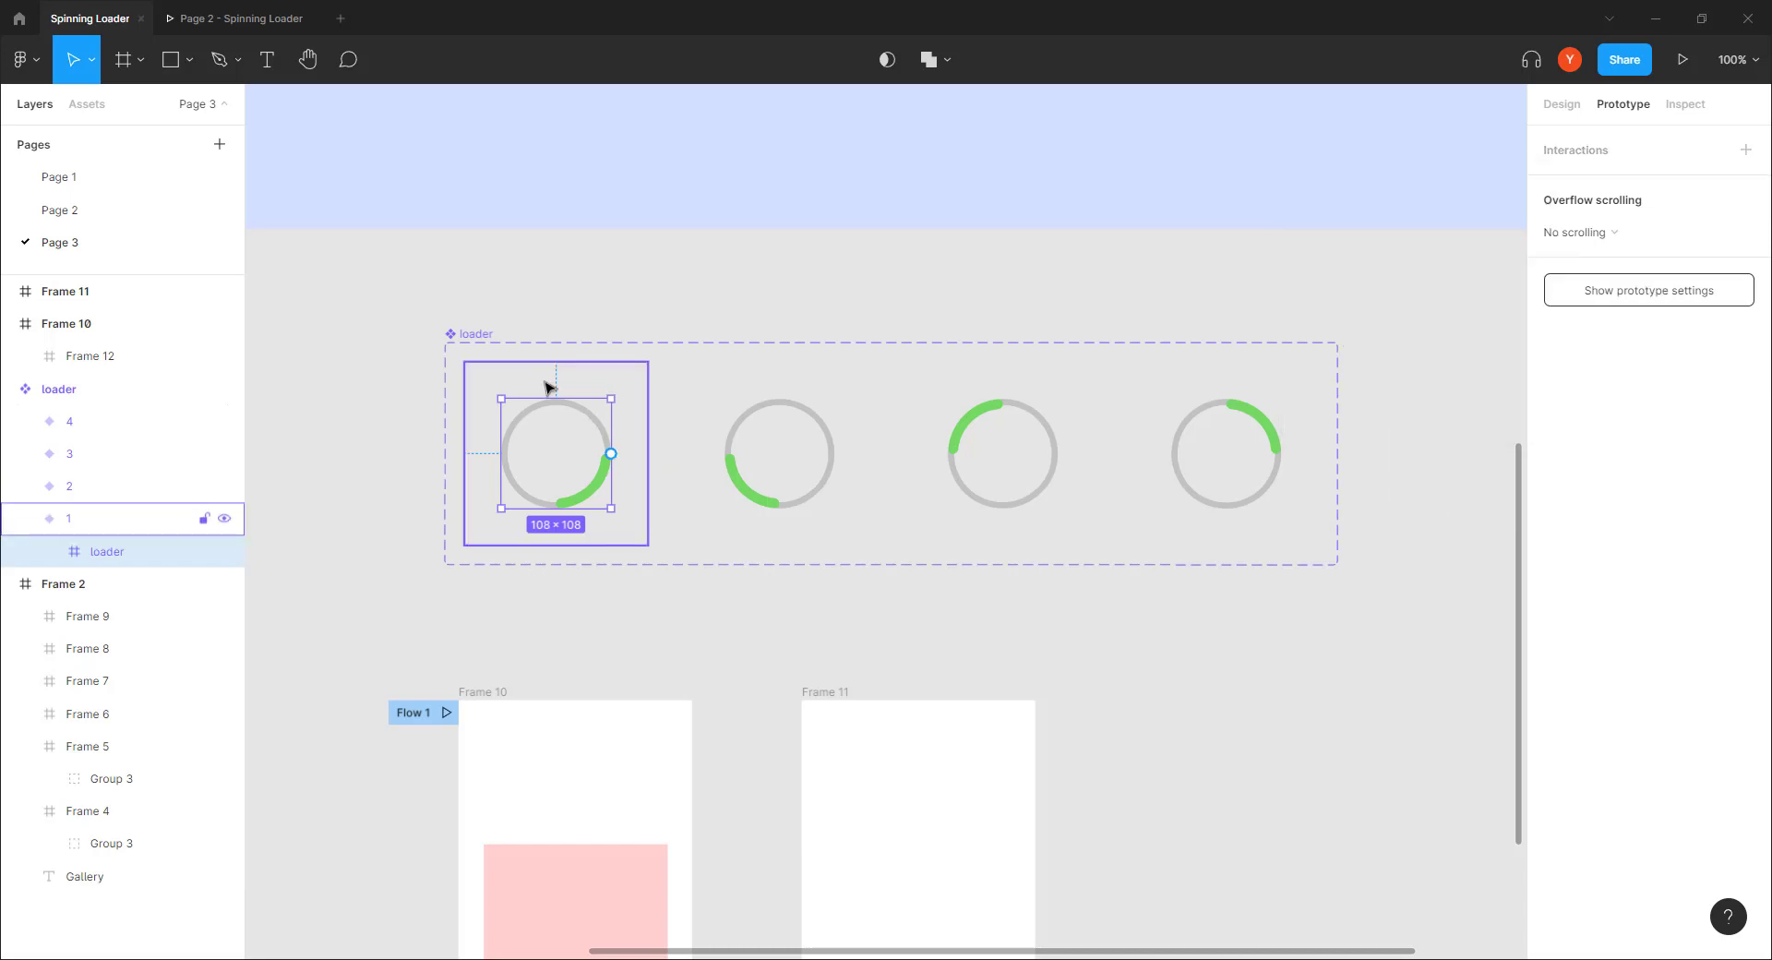
Step: Link the whole variant 1 to variant 2 with a Change to interaction and set its trigger to After delay
{"action": "left_click", "coordinate": [547, 385]}
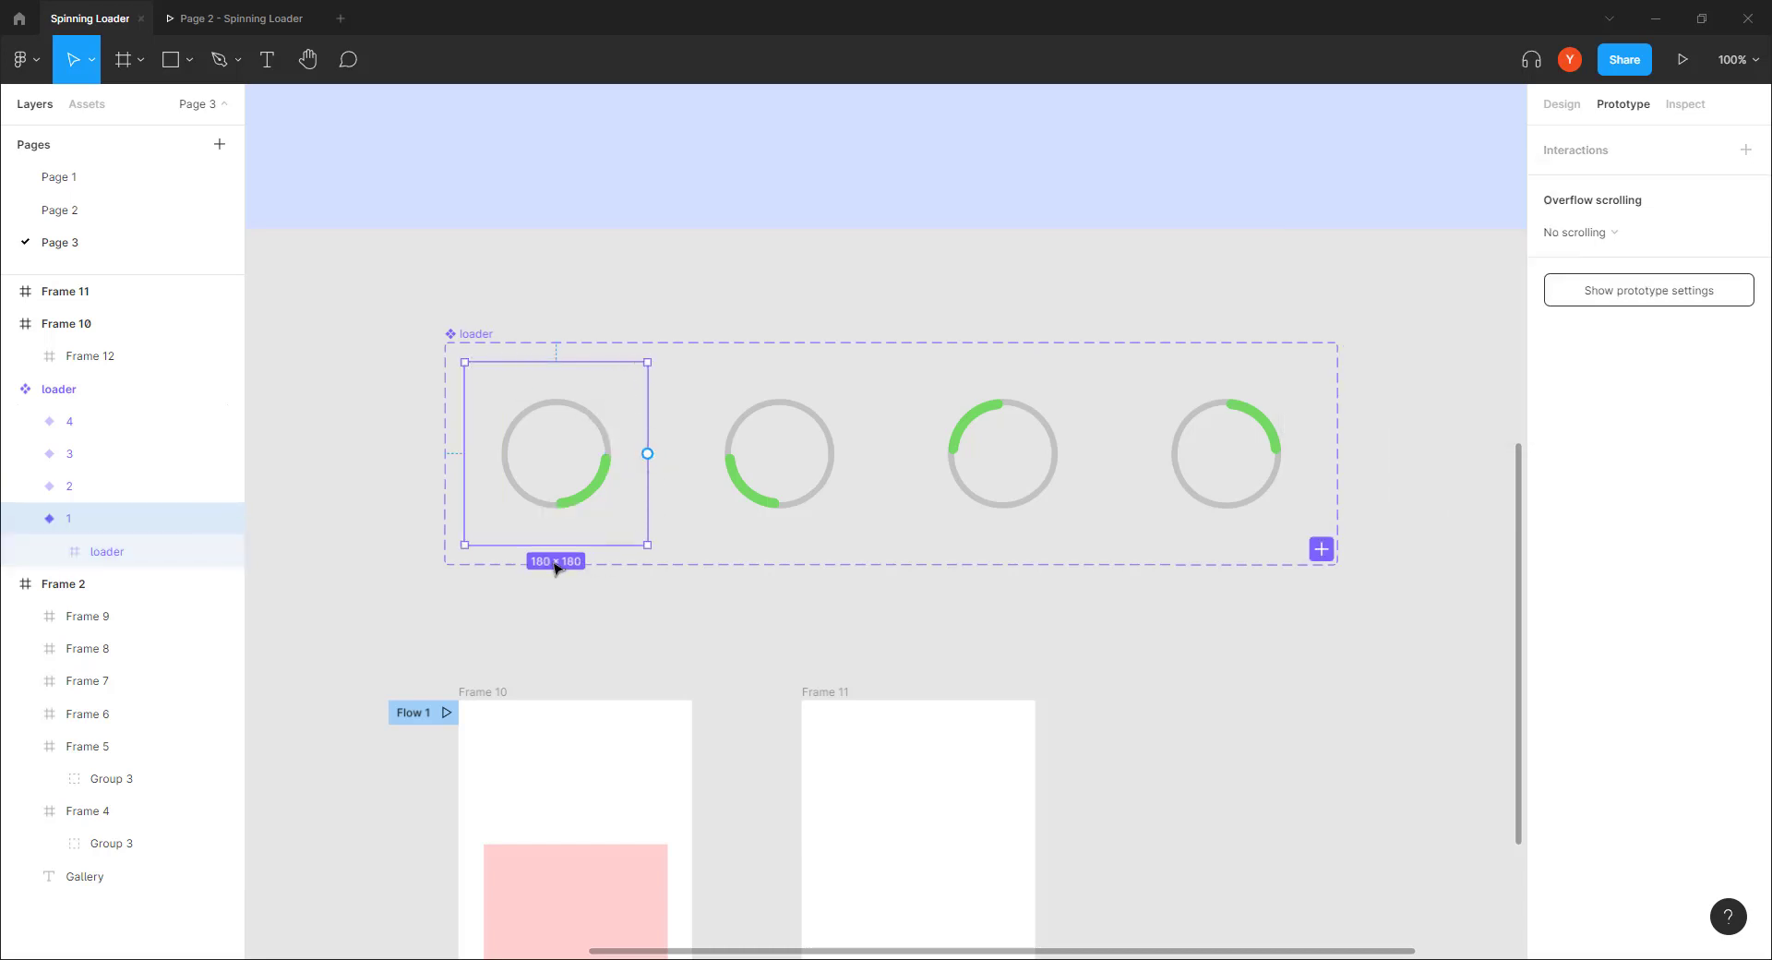
{"action": "left_click_drag", "start_coordinate": [647, 453], "coordinate": [728, 455]}
{"action": "left_click", "coordinate": [1356, 236]}
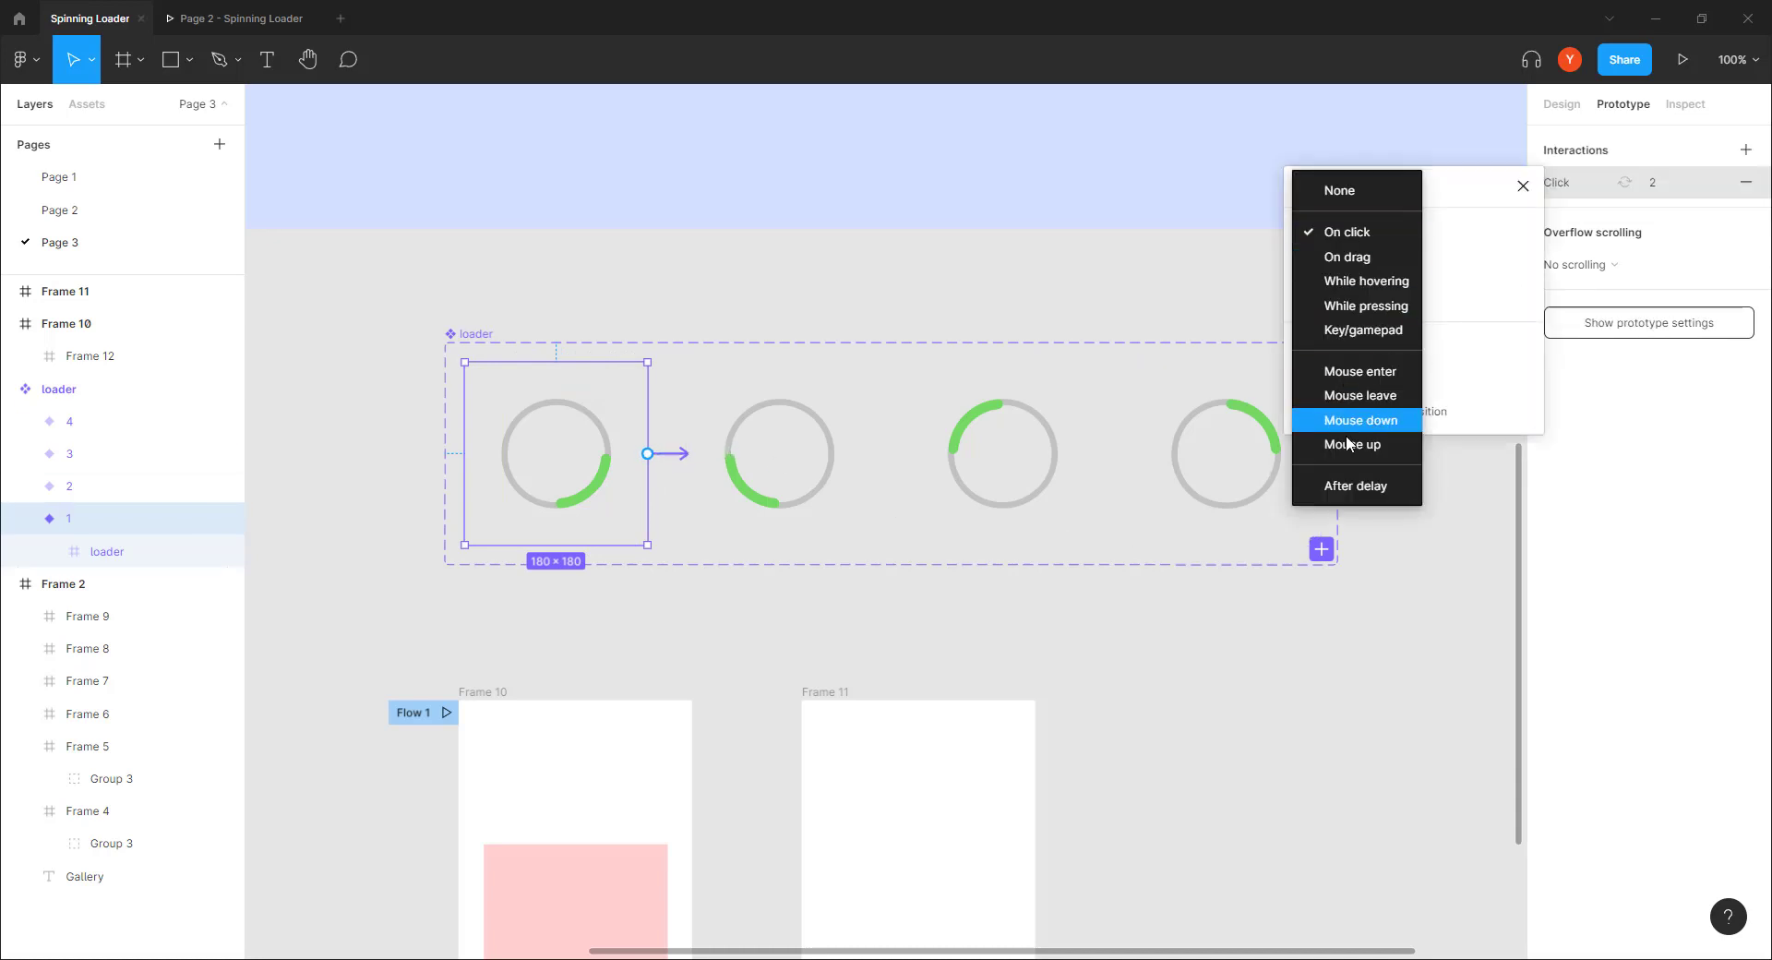
{"action": "left_click", "coordinate": [1328, 487]}
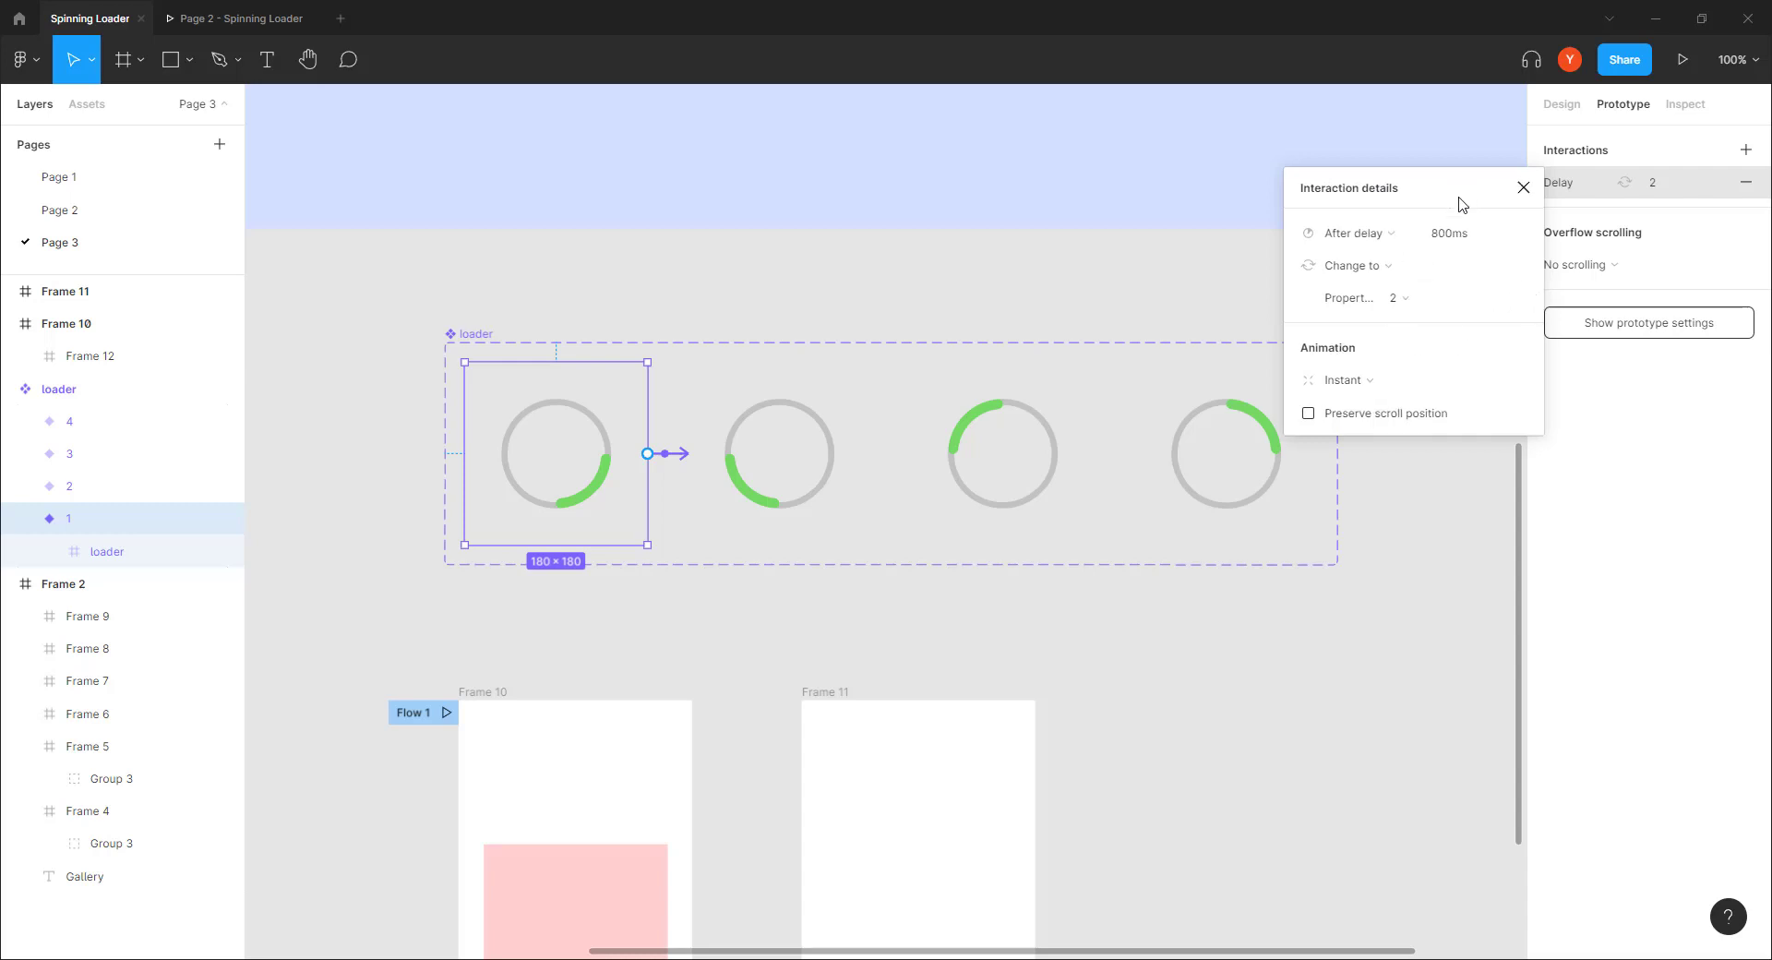
{"action": "left_click_drag", "start_coordinate": [1462, 204], "coordinate": [1538, 306]}
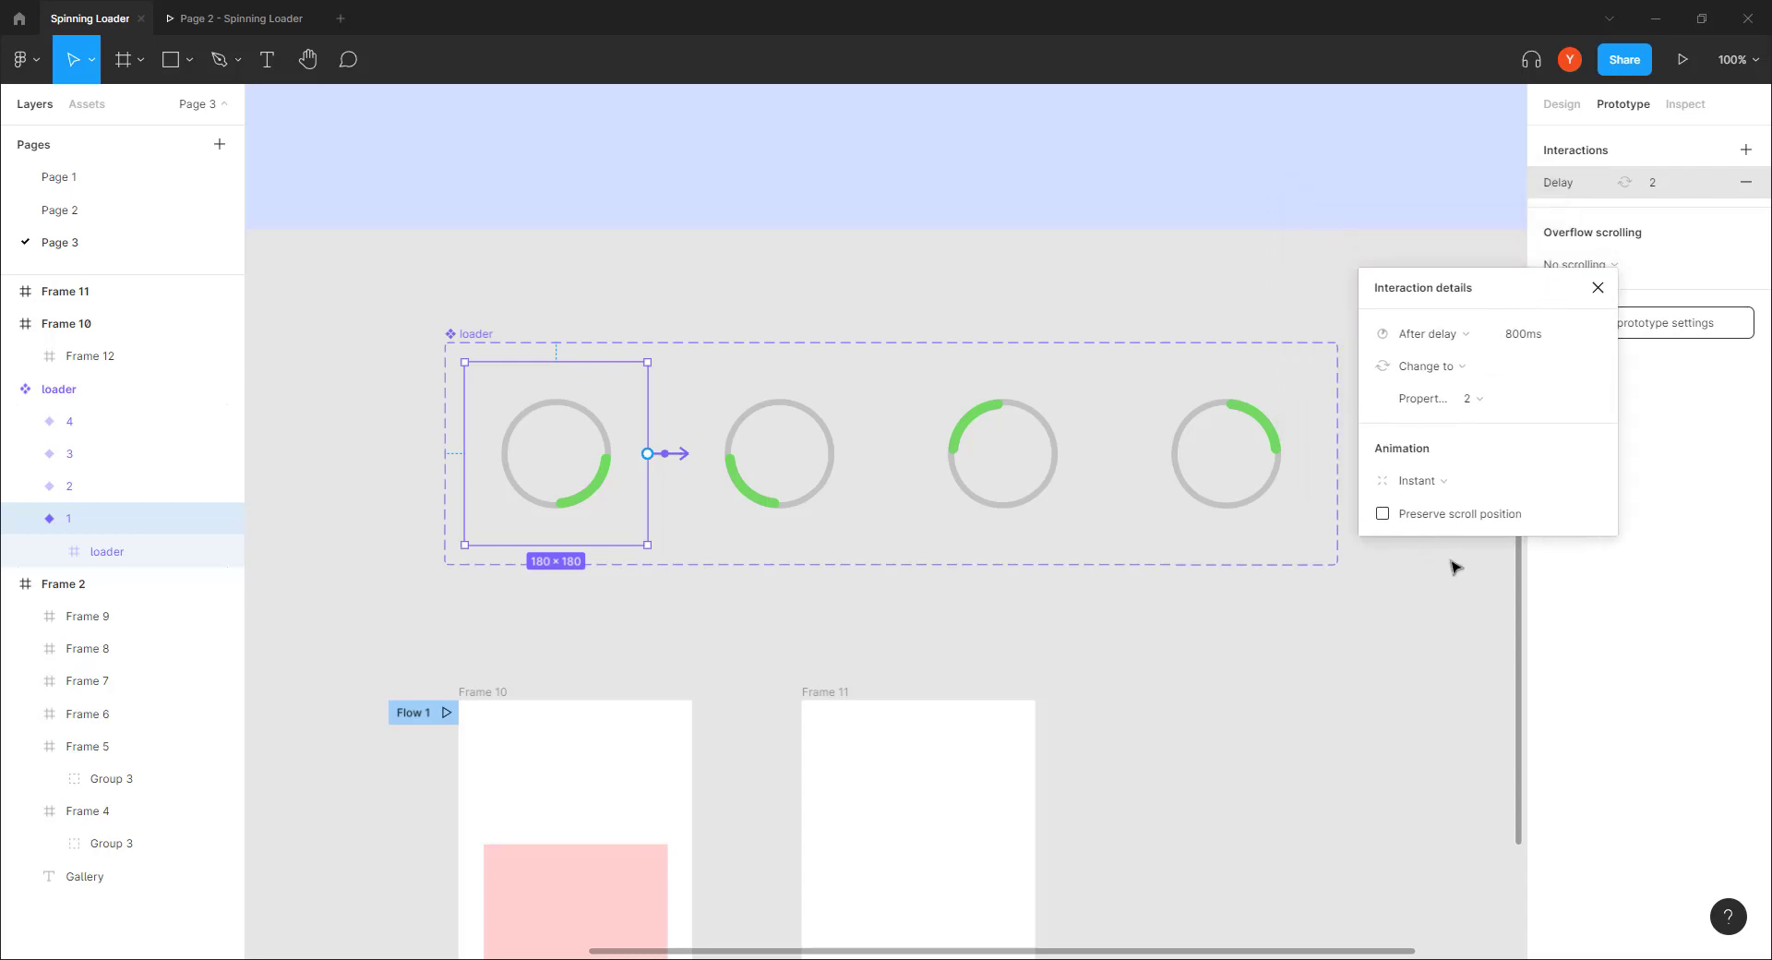
Step: Set the variant 1 interaction to Smart animate with a 1 ms delay and Linear easing
{"action": "left_click", "coordinate": [1445, 481]}
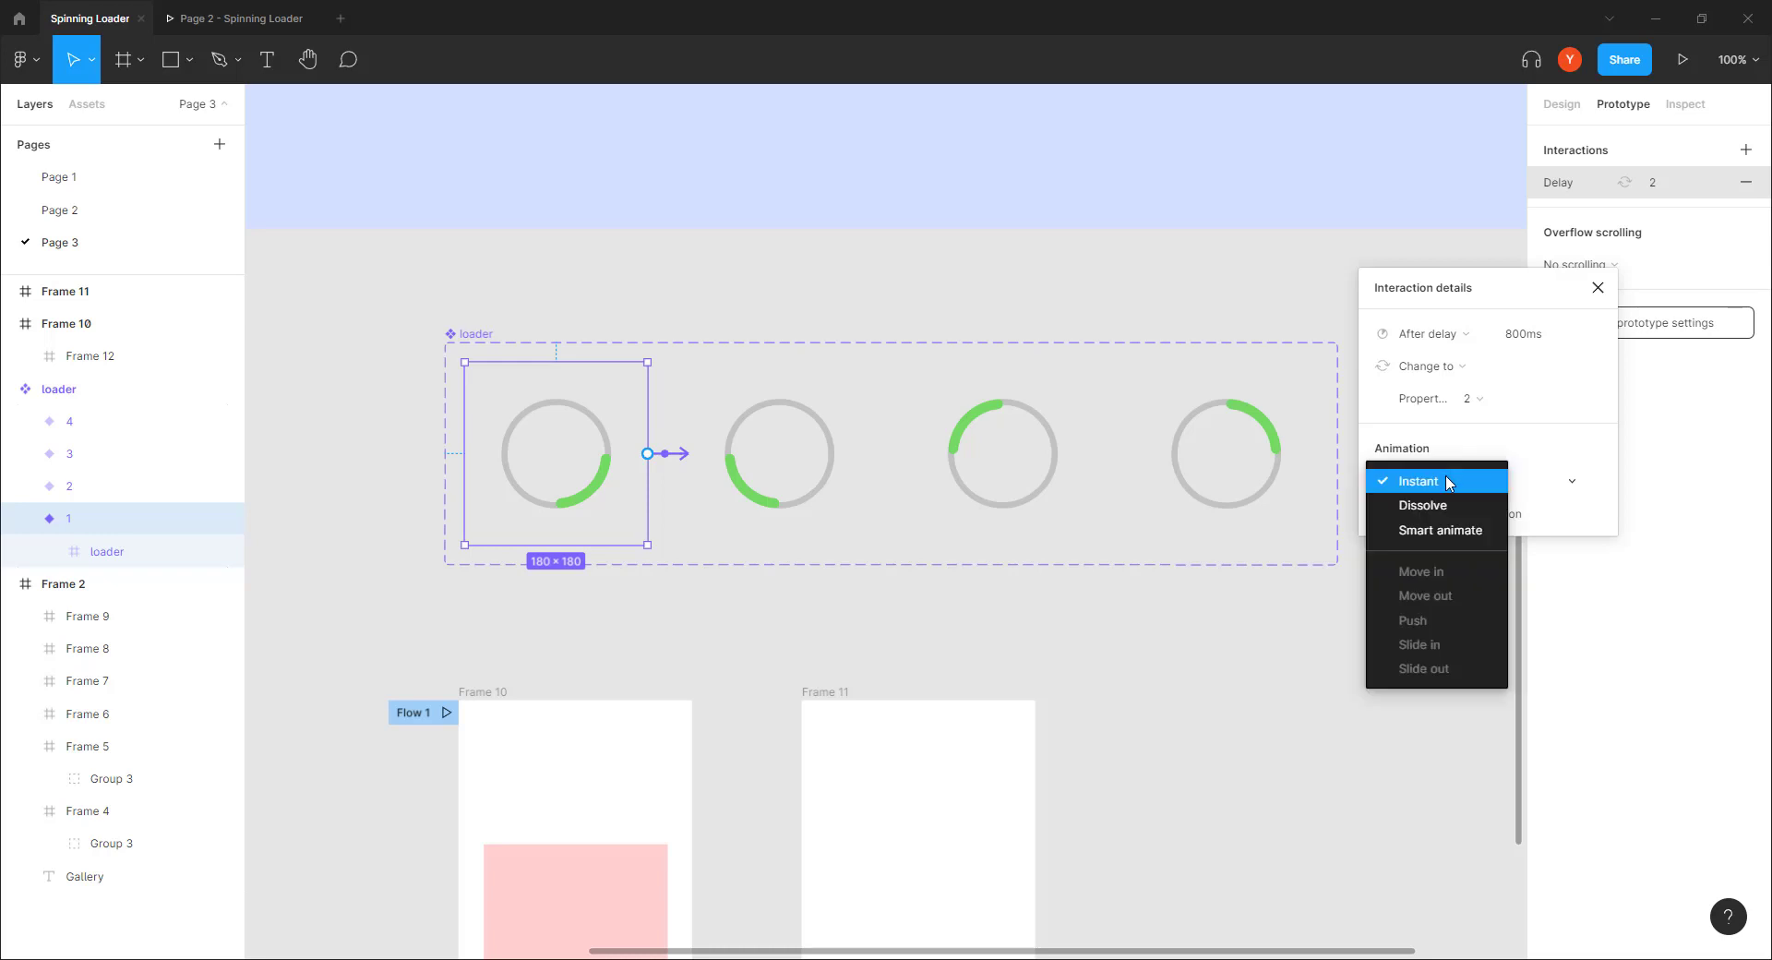
{"action": "left_click", "coordinate": [1425, 531]}
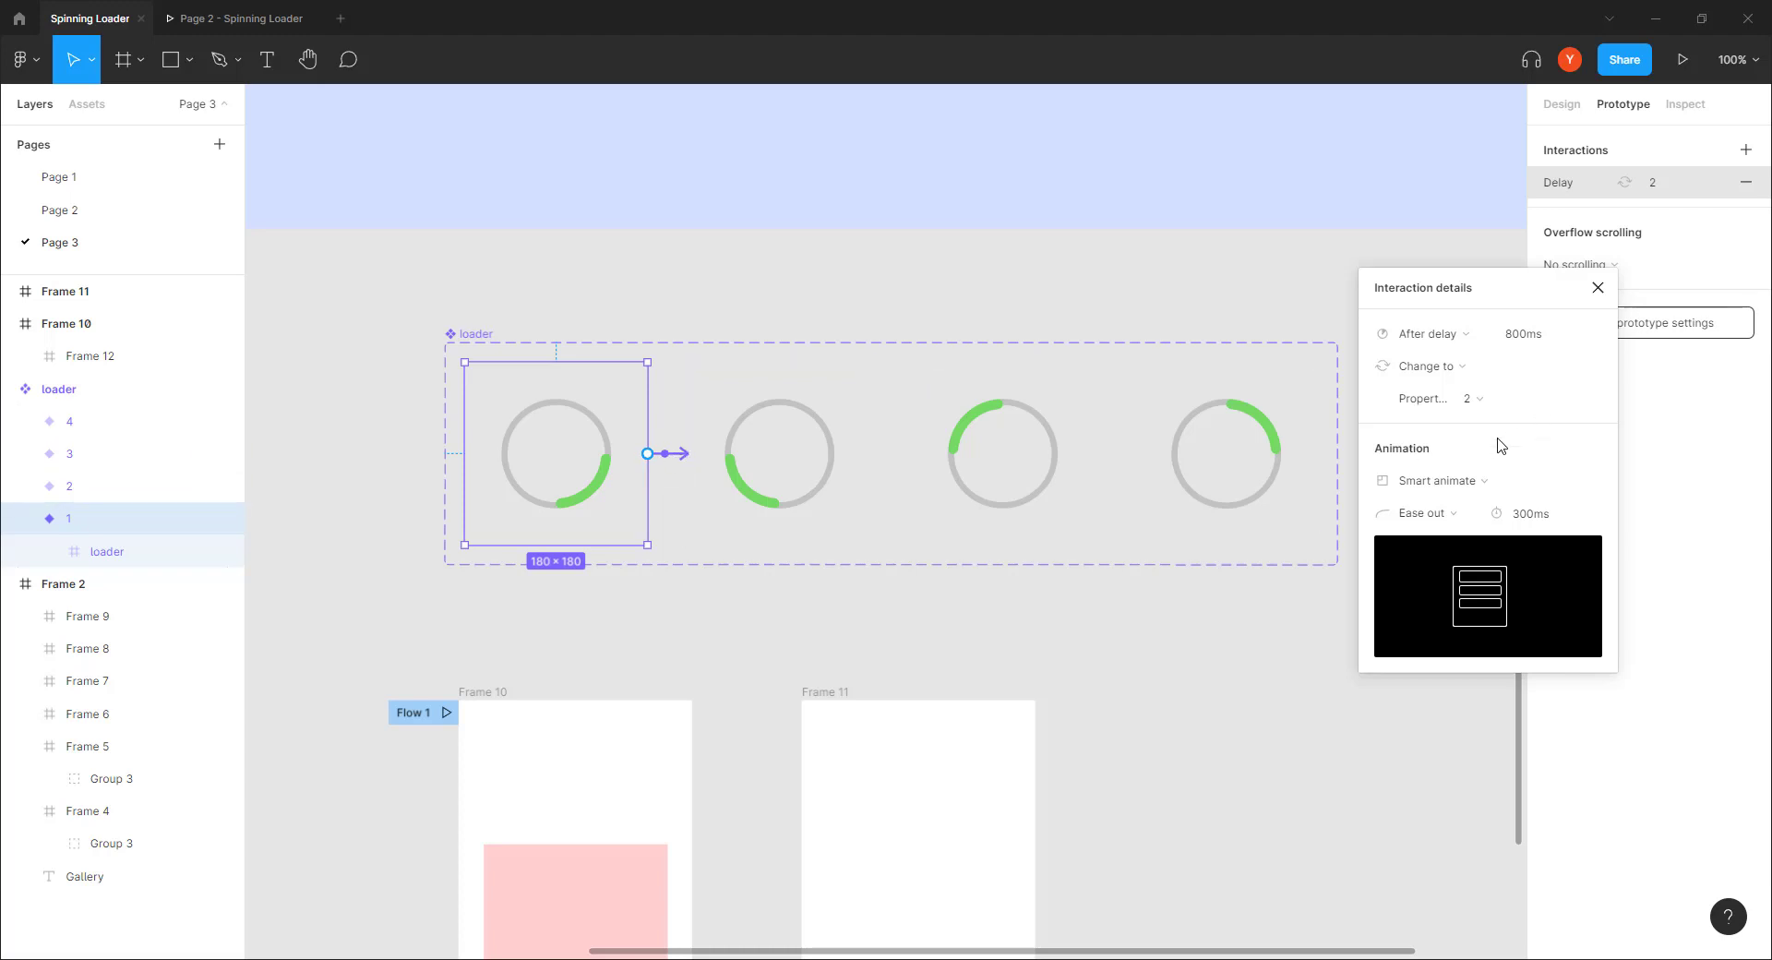
{"action": "left_click", "coordinate": [1537, 335]}
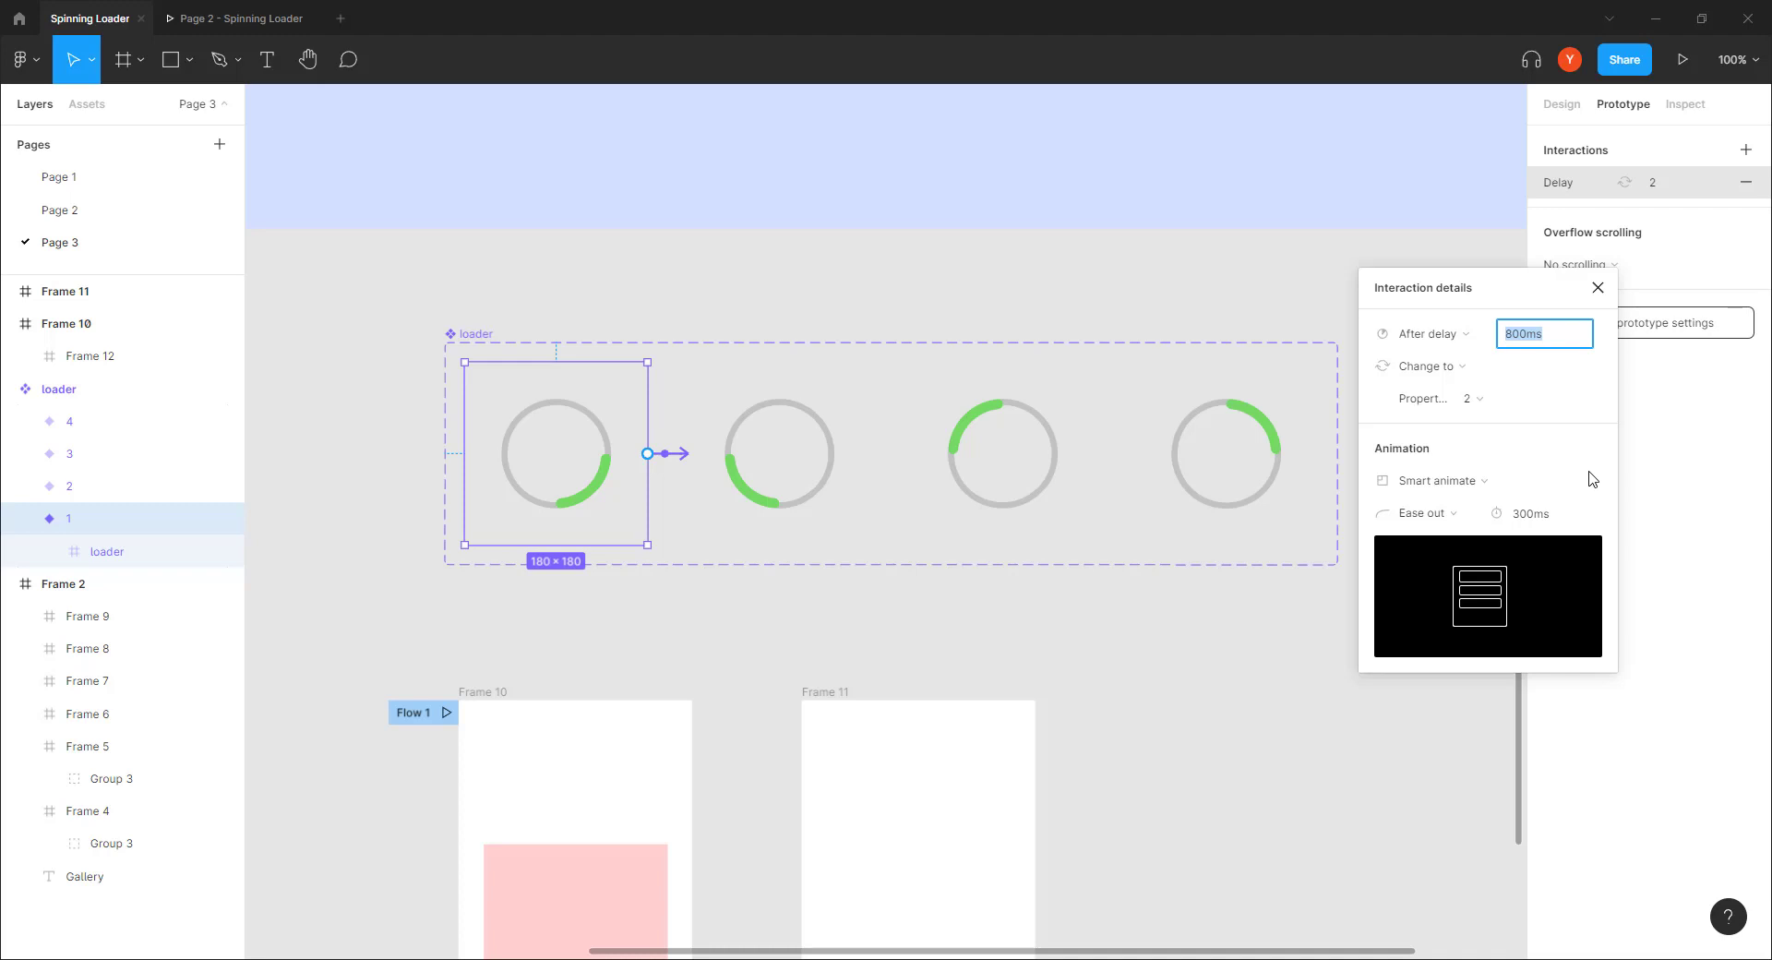
{"action": "type", "text": "0"}
{"action": "key", "text": "Return"}
{"action": "left_click", "coordinate": [1420, 517]}
{"action": "left_click", "coordinate": [1404, 450]}
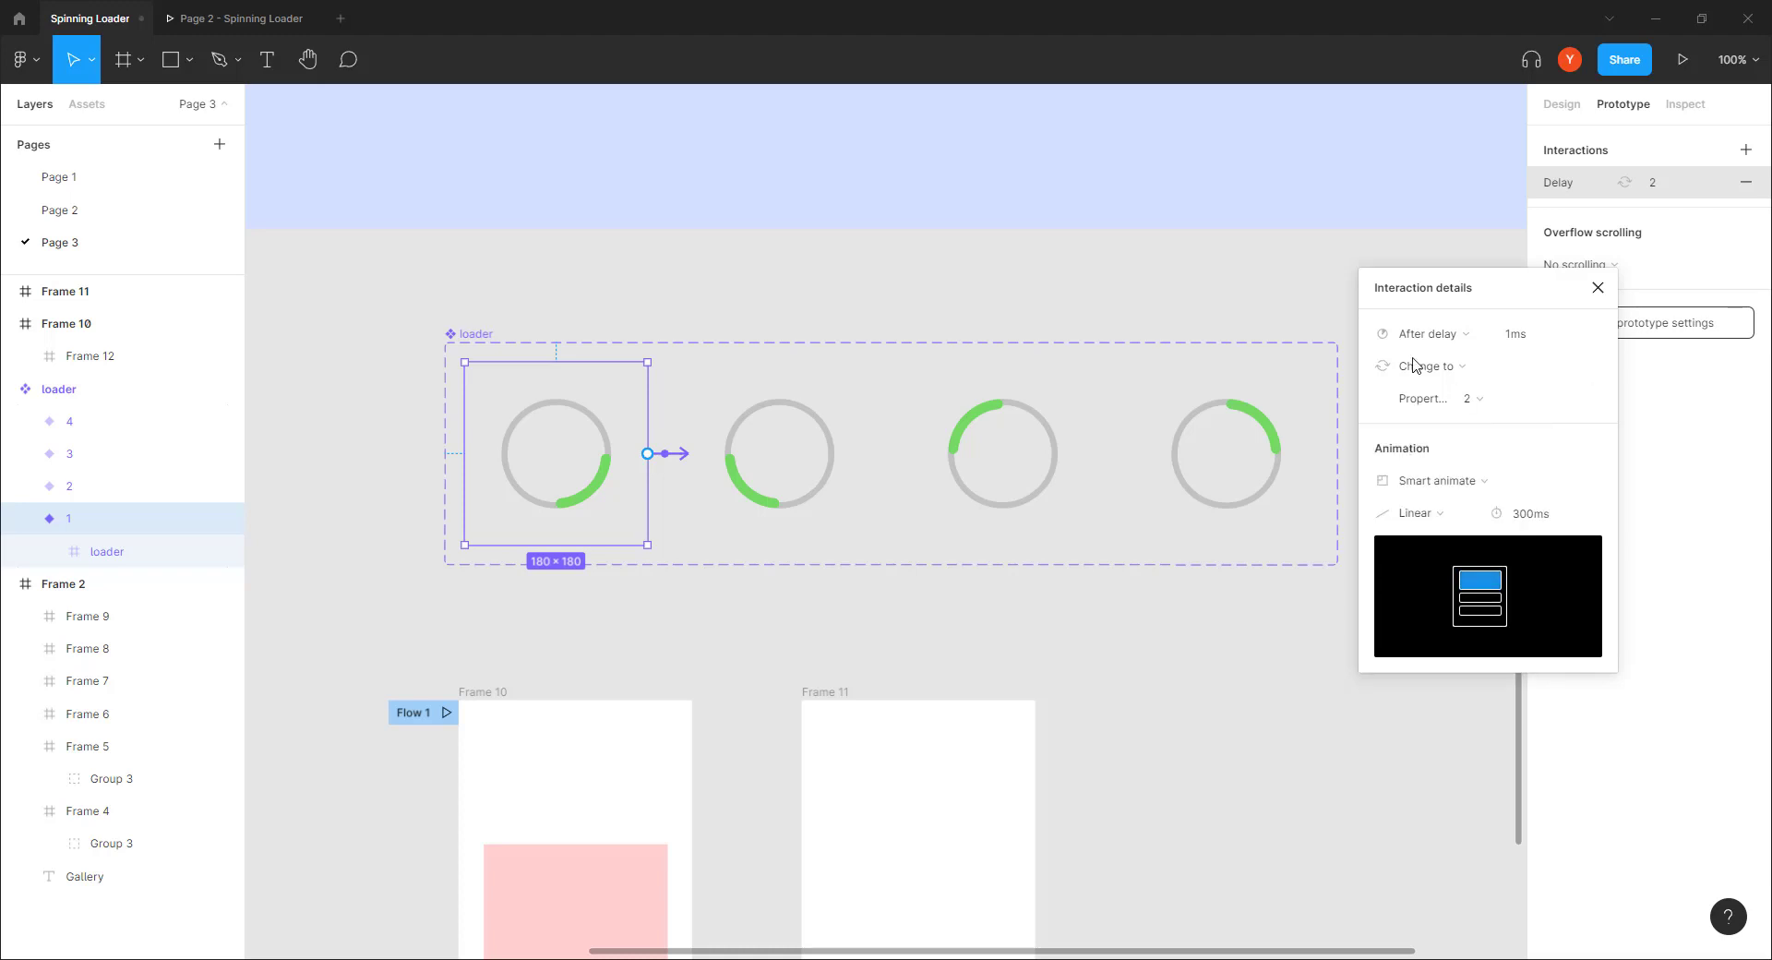
Step: Try Ease out easing on the variant 1 interaction and switch it back to Linear
{"action": "left_click_drag", "start_coordinate": [1495, 292], "coordinate": [1513, 240]}
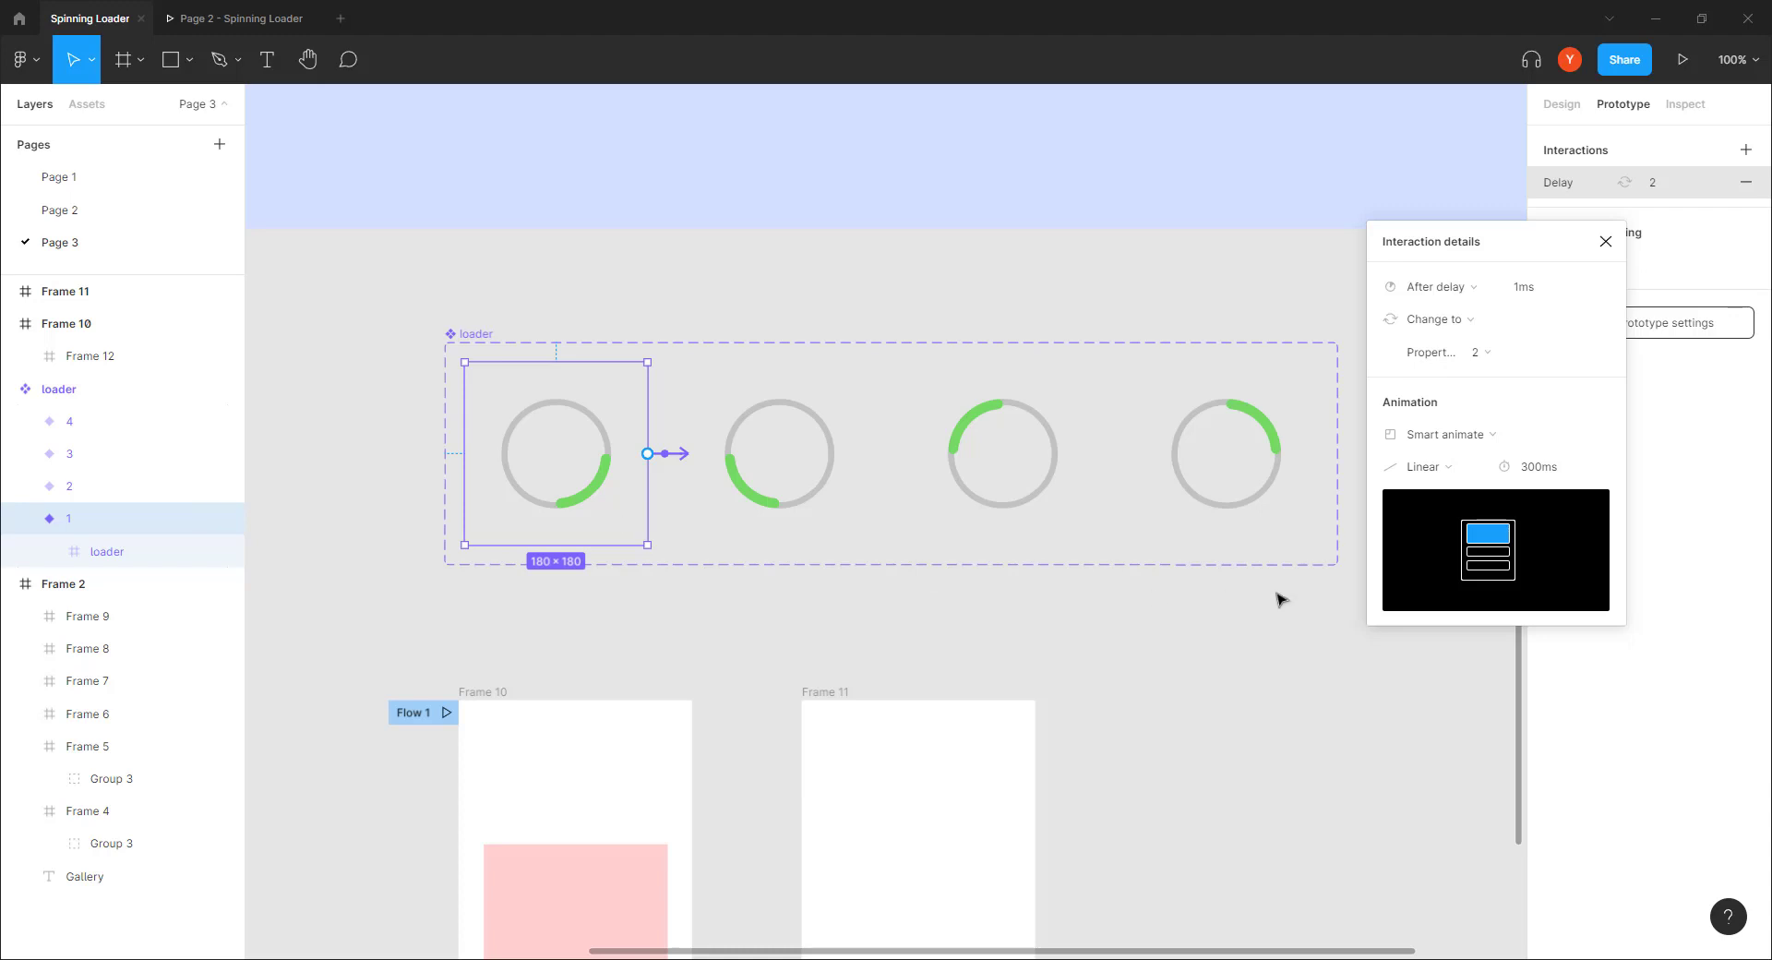
{"action": "left_click", "coordinate": [1429, 467]}
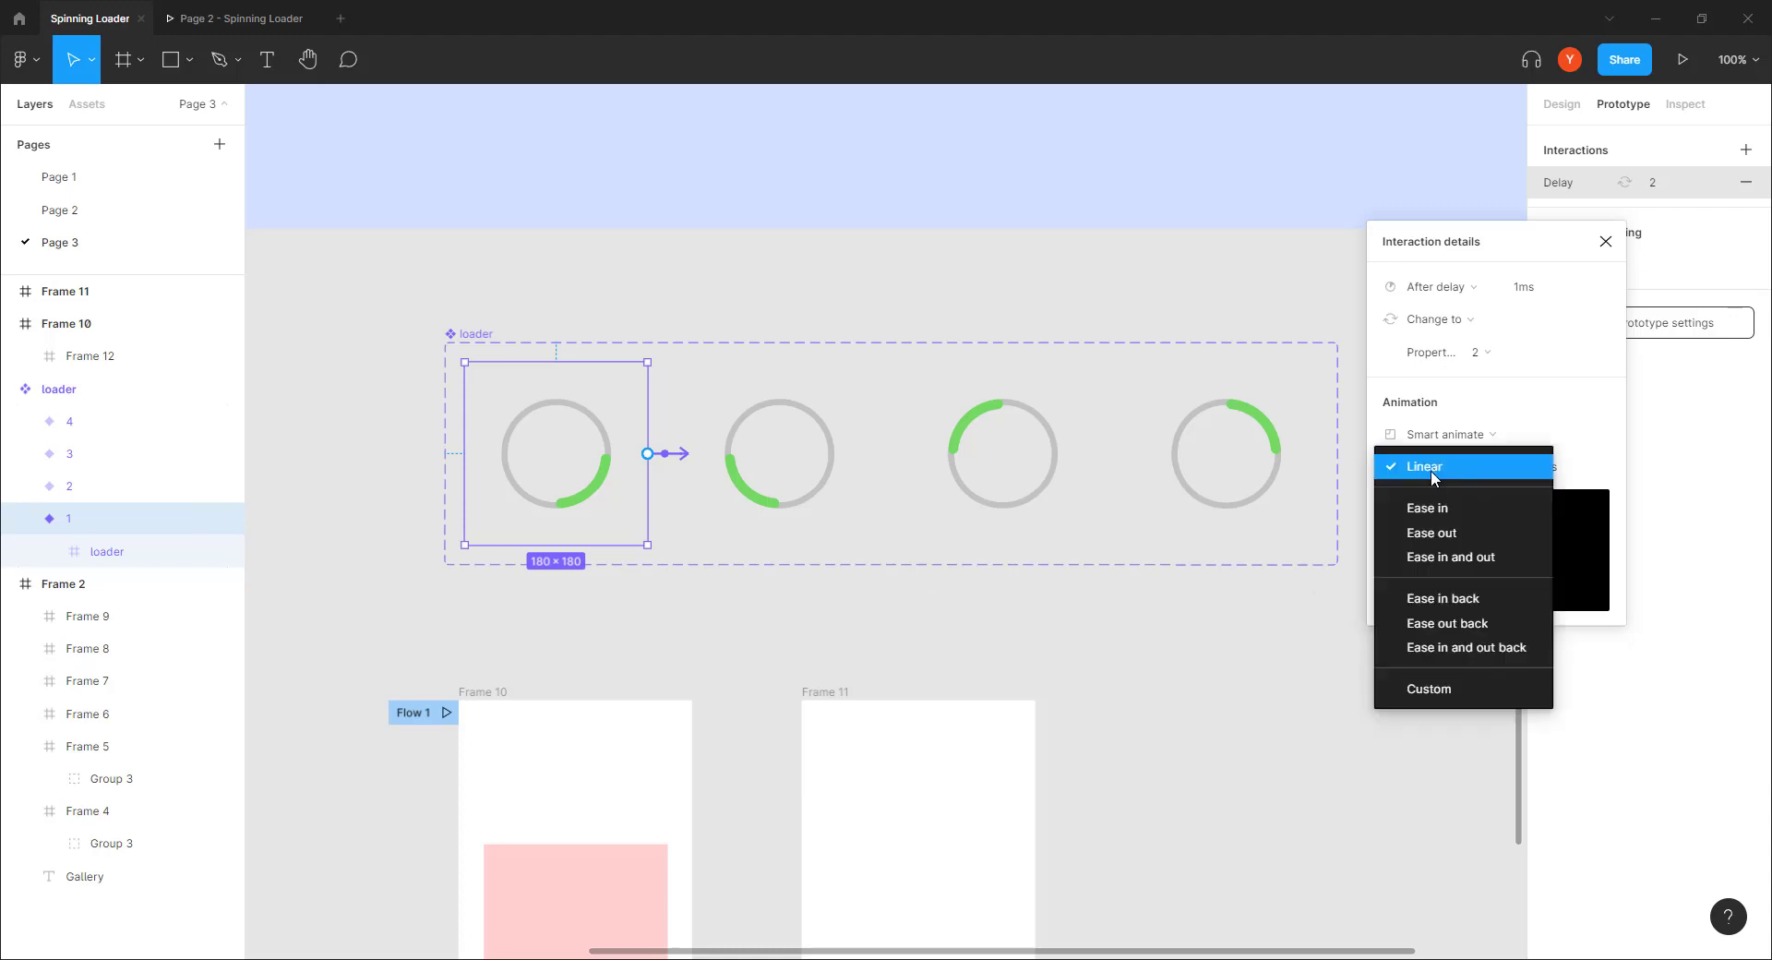
{"action": "left_click", "coordinate": [1436, 540]}
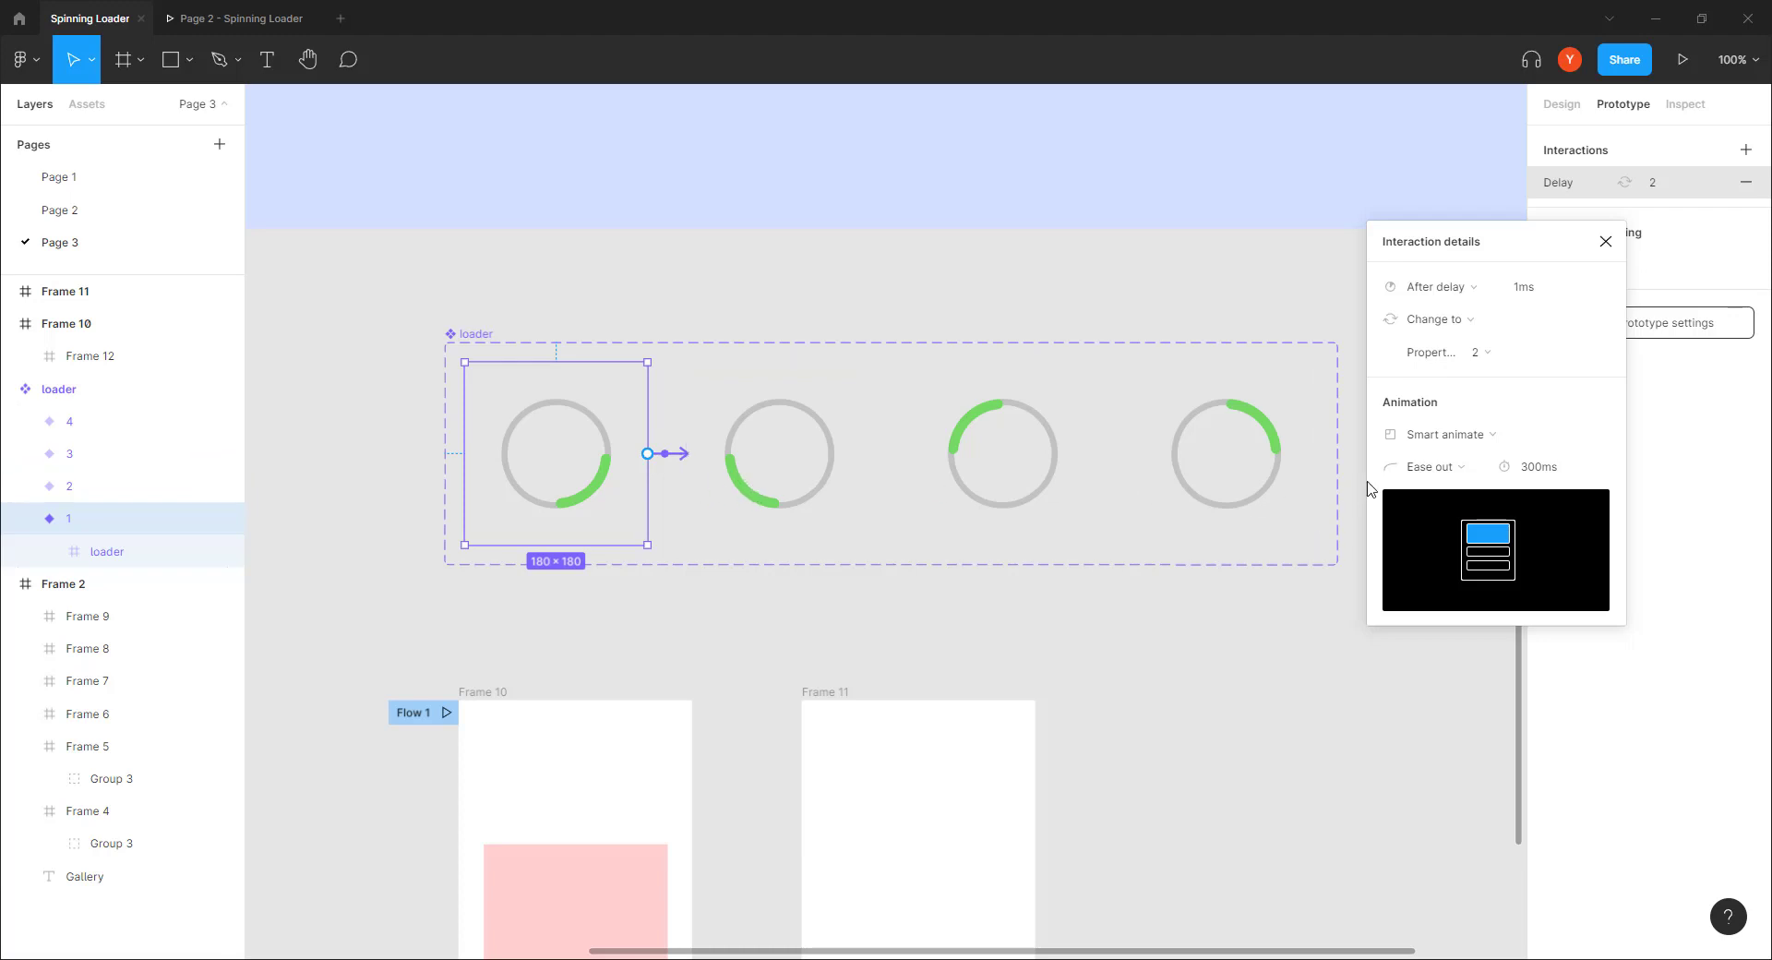
{"action": "left_click", "coordinate": [1428, 471]}
{"action": "left_click", "coordinate": [1425, 404]}
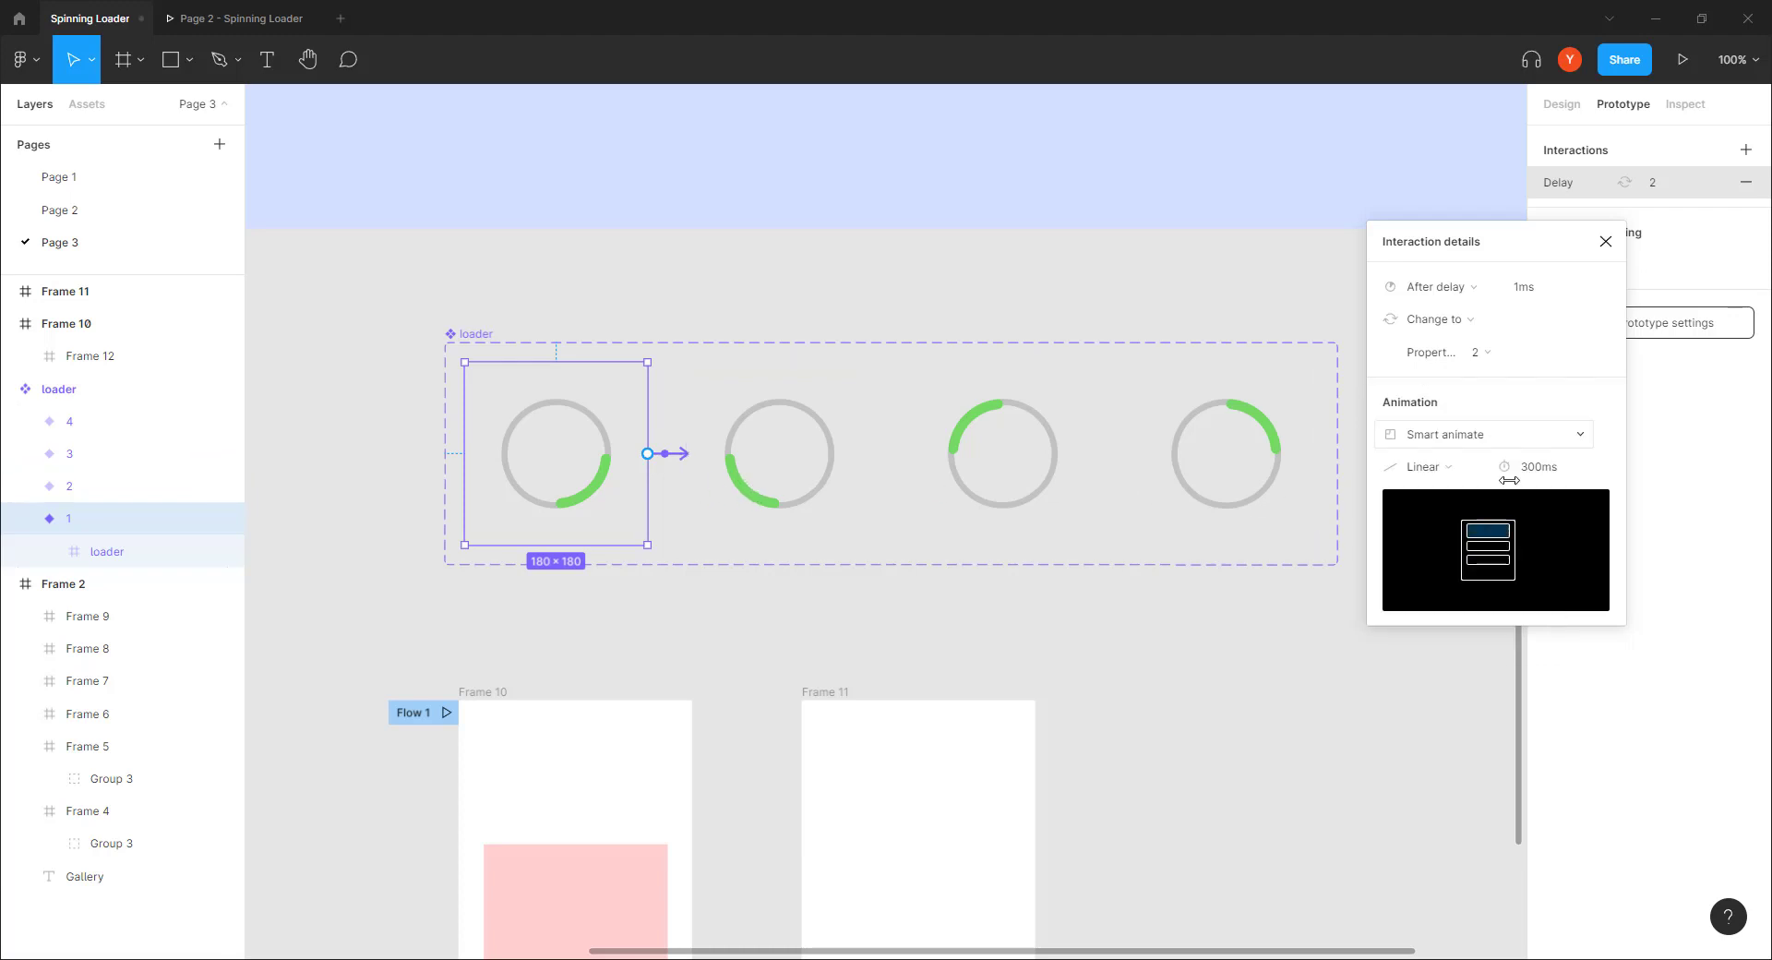
Step: Set the animation duration of the interaction from loader variant 1 to variant 2 to 150 ms
{"action": "left_click", "coordinate": [783, 494]}
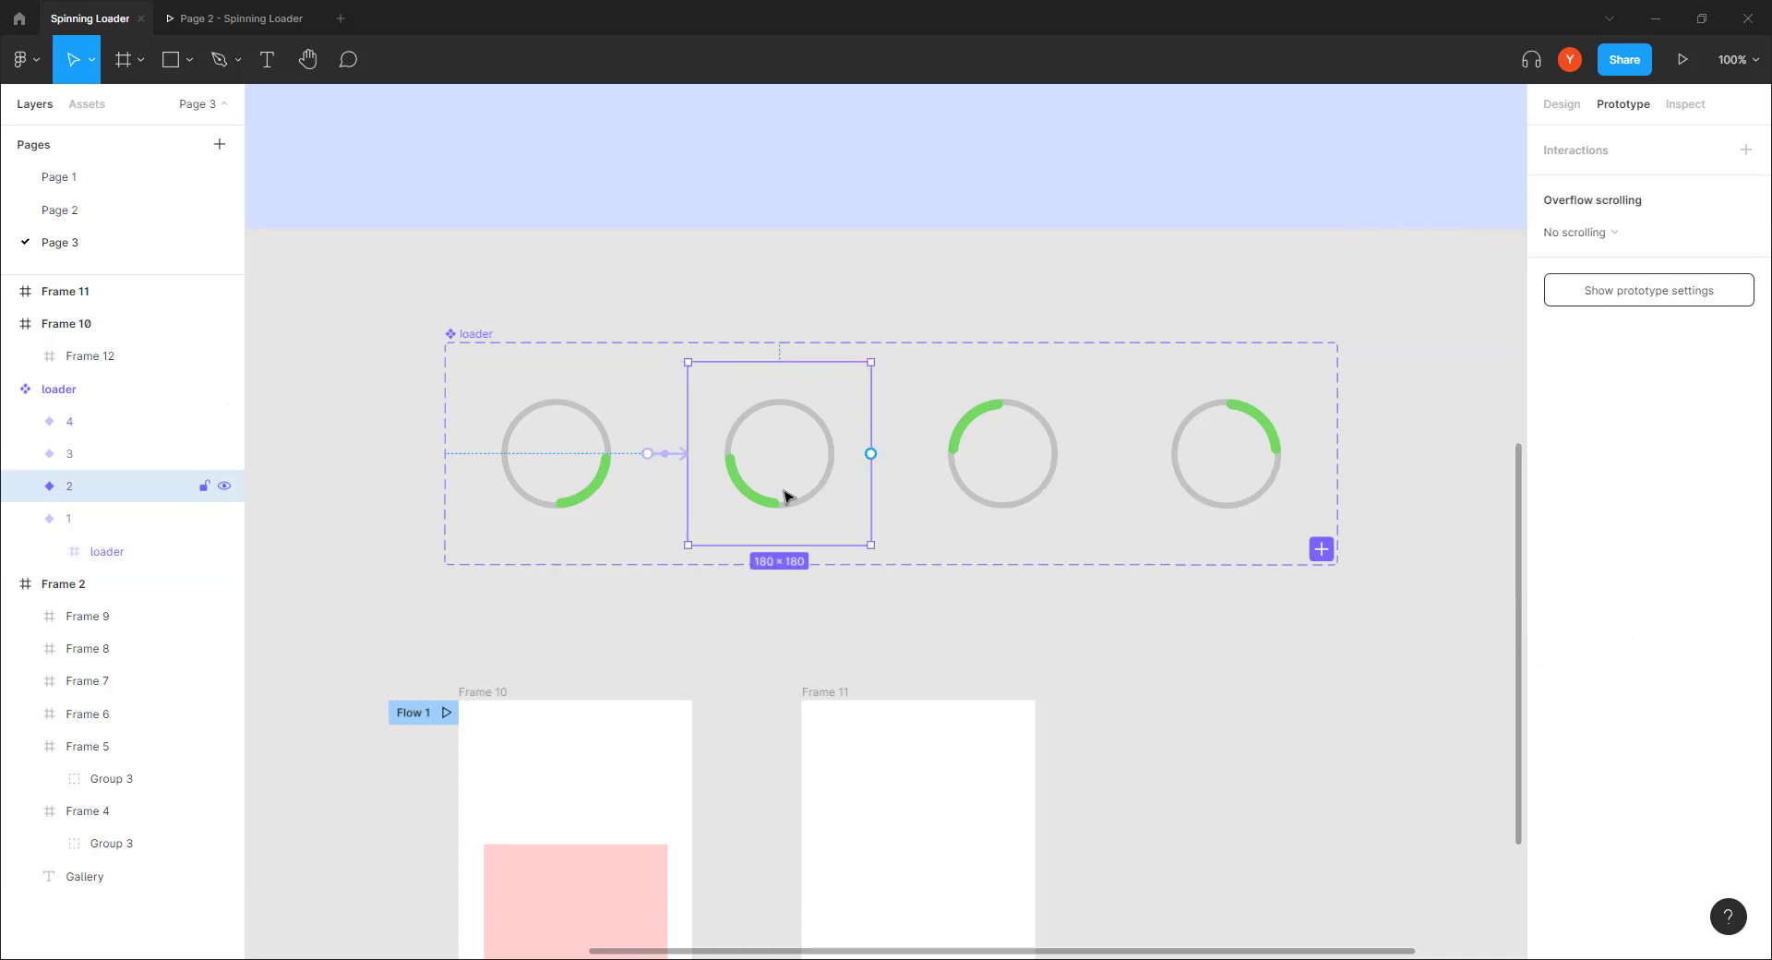
{"action": "left_click", "coordinate": [585, 490]}
{"action": "left_click", "coordinate": [685, 461]}
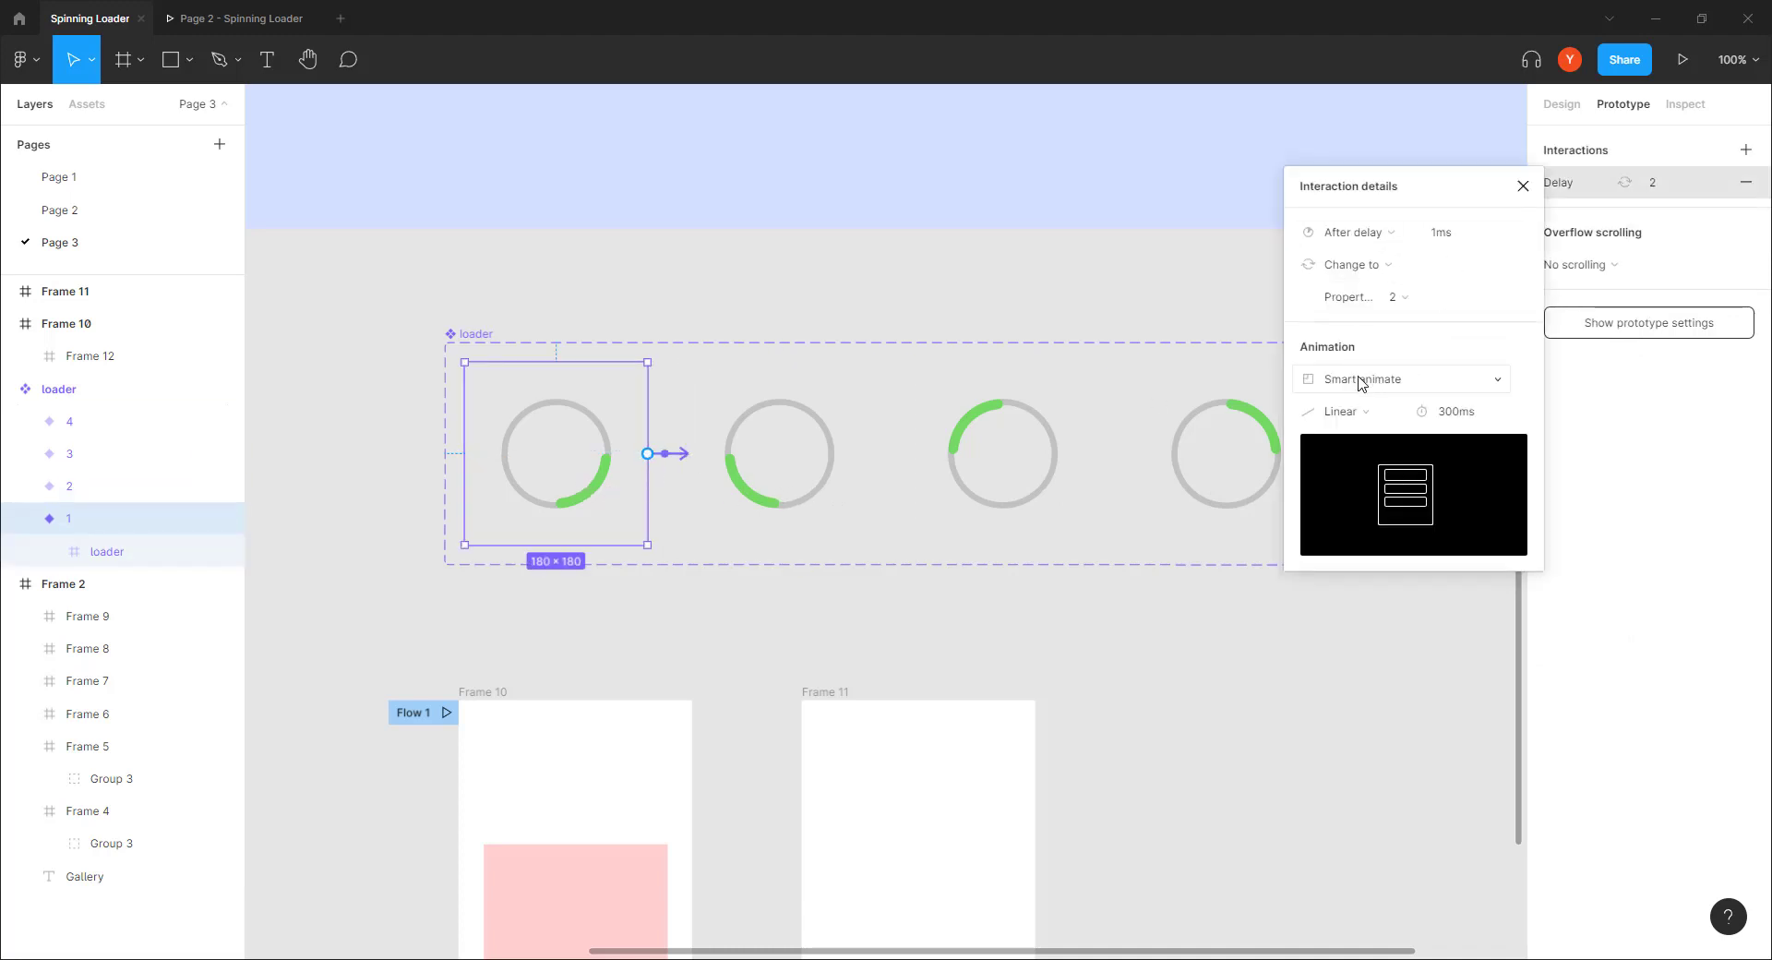
{"action": "left_click", "coordinate": [1455, 412]}
{"action": "type", "text": "150"}
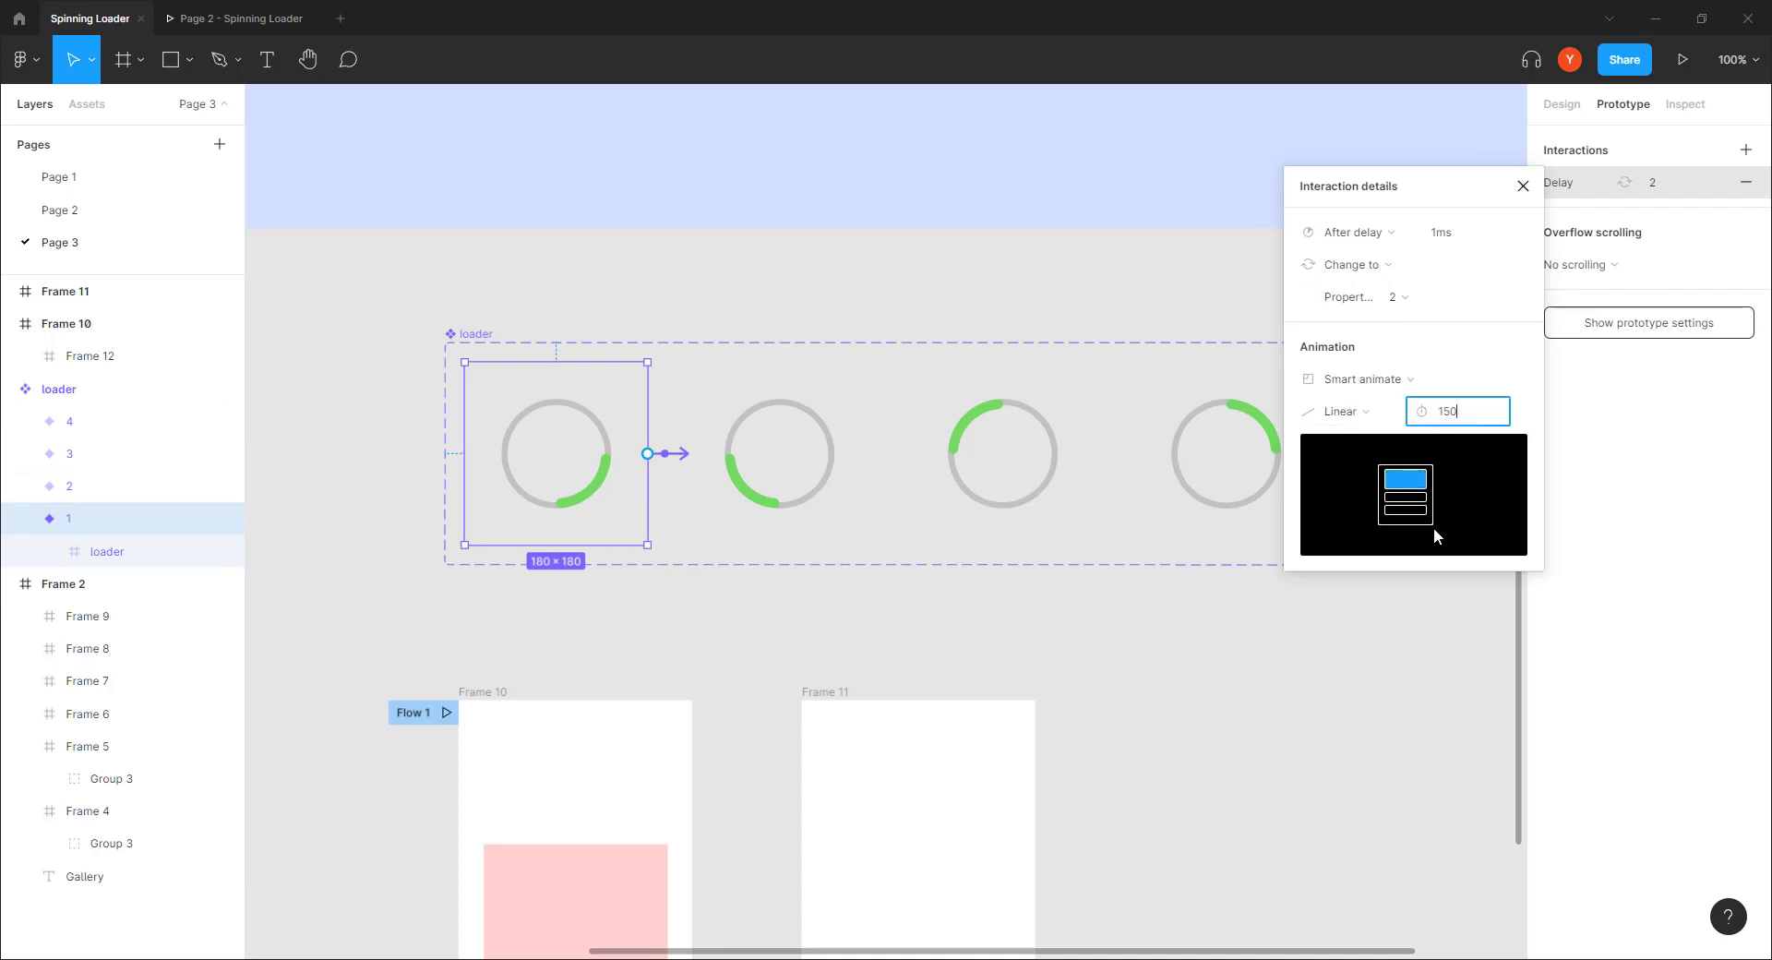
{"action": "key", "text": "Return"}
Step: Link loader variant 2 to variant 3 with a Change to interaction triggered After delay at 1 ms
{"action": "left_click", "coordinate": [771, 494]}
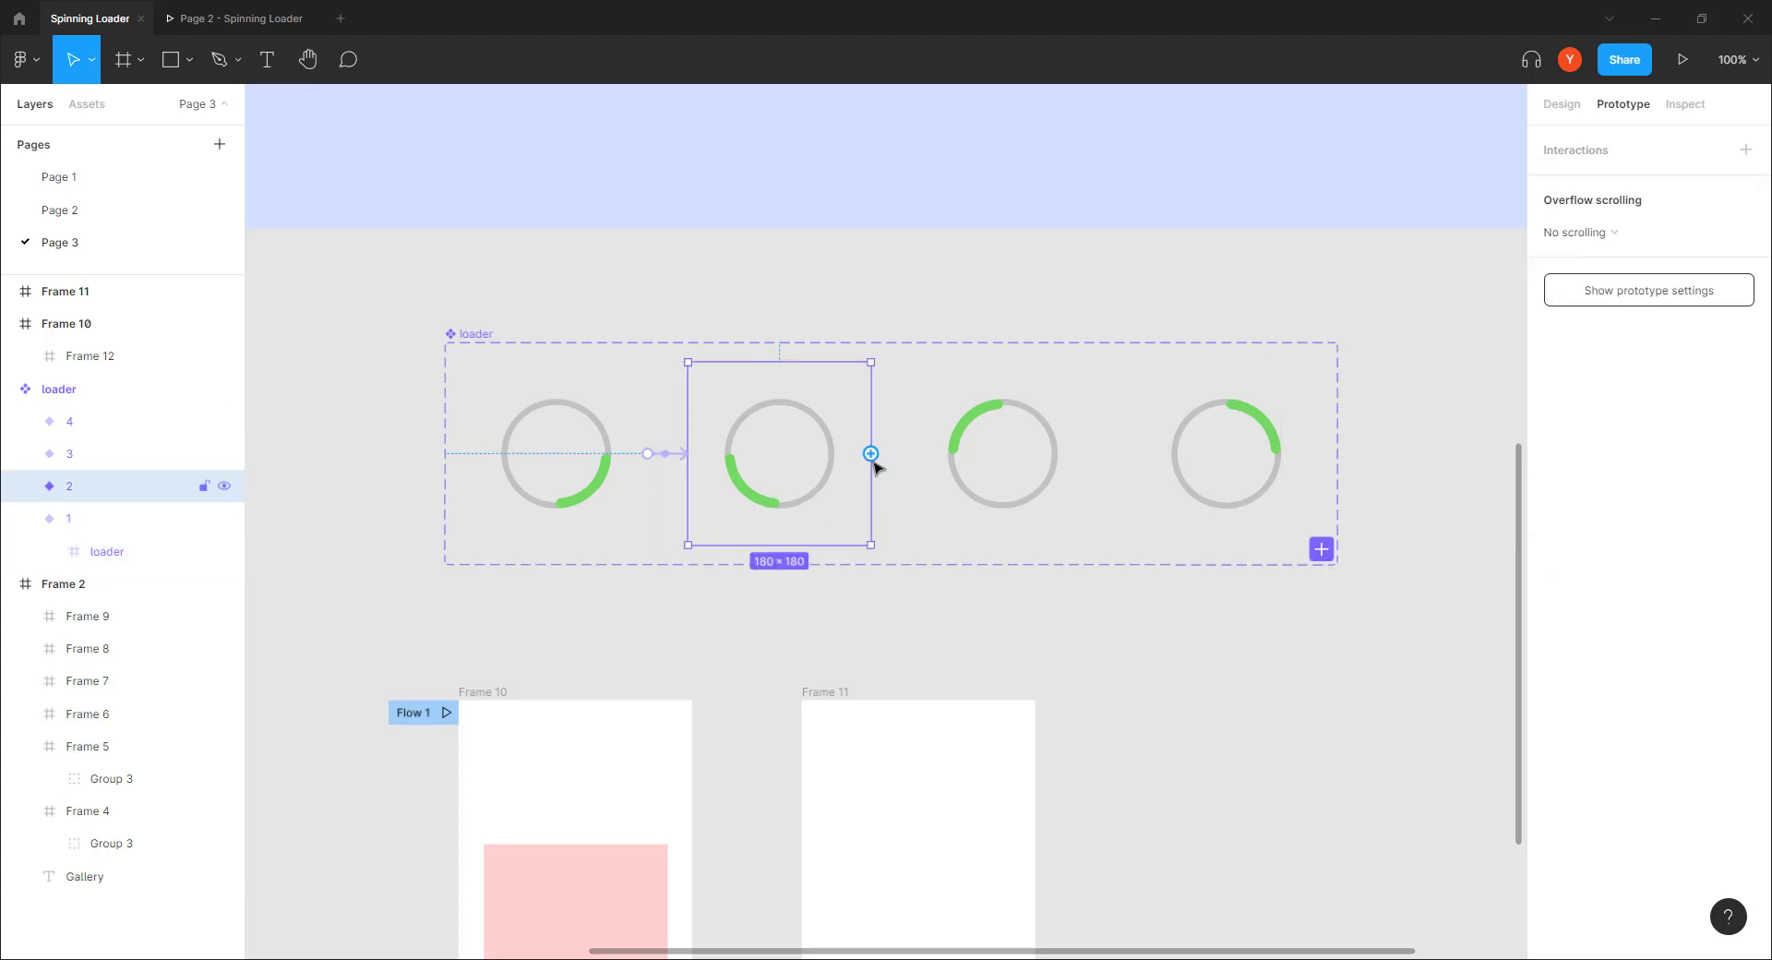
{"action": "left_click_drag", "start_coordinate": [871, 455], "coordinate": [949, 455]}
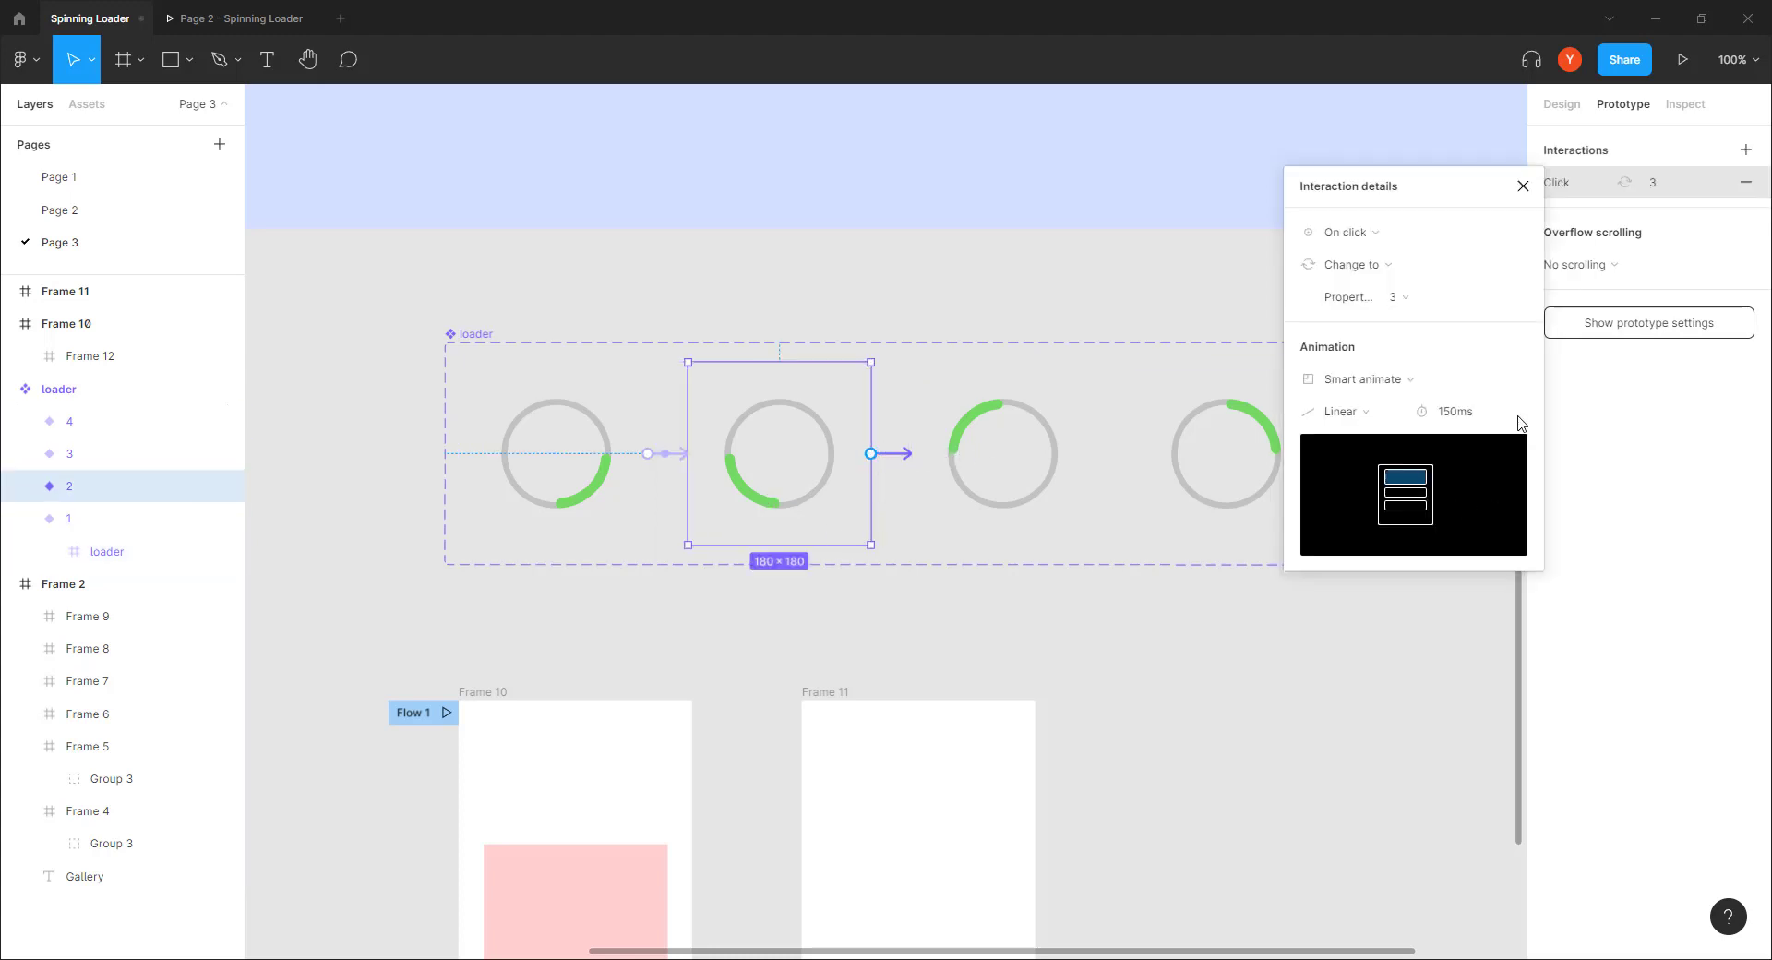
{"action": "left_click", "coordinate": [1369, 237]}
{"action": "left_click", "coordinate": [1371, 483]}
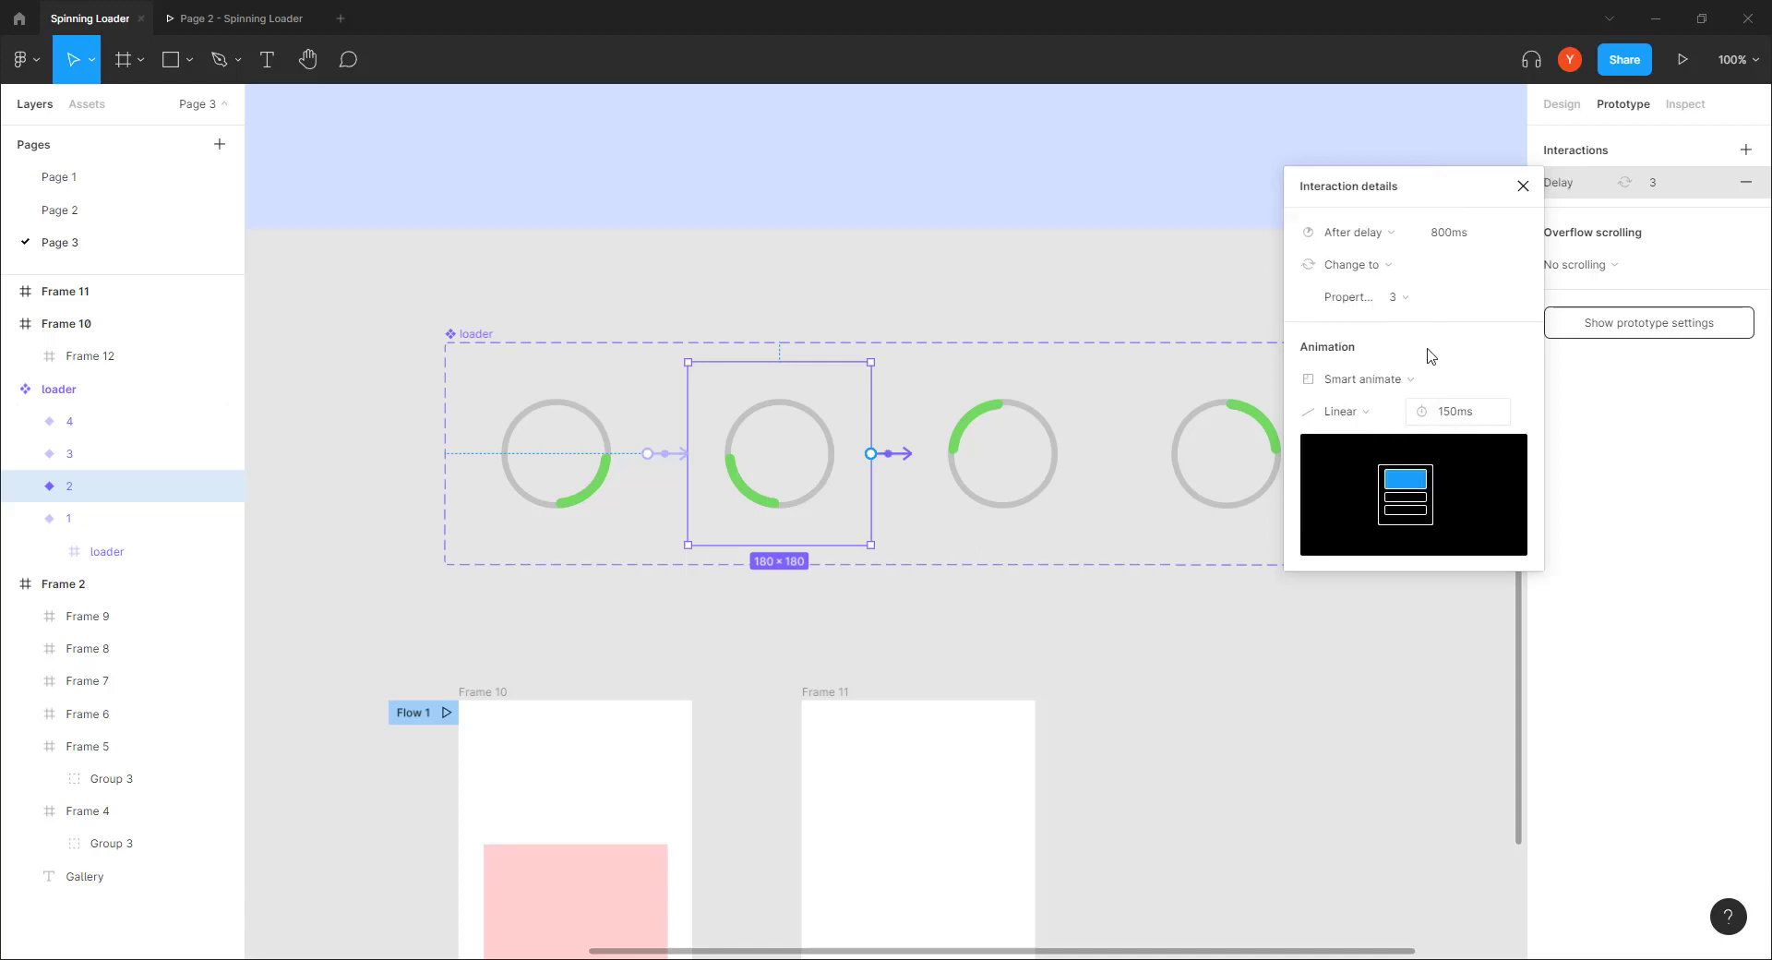
{"action": "left_click", "coordinate": [1451, 231]}
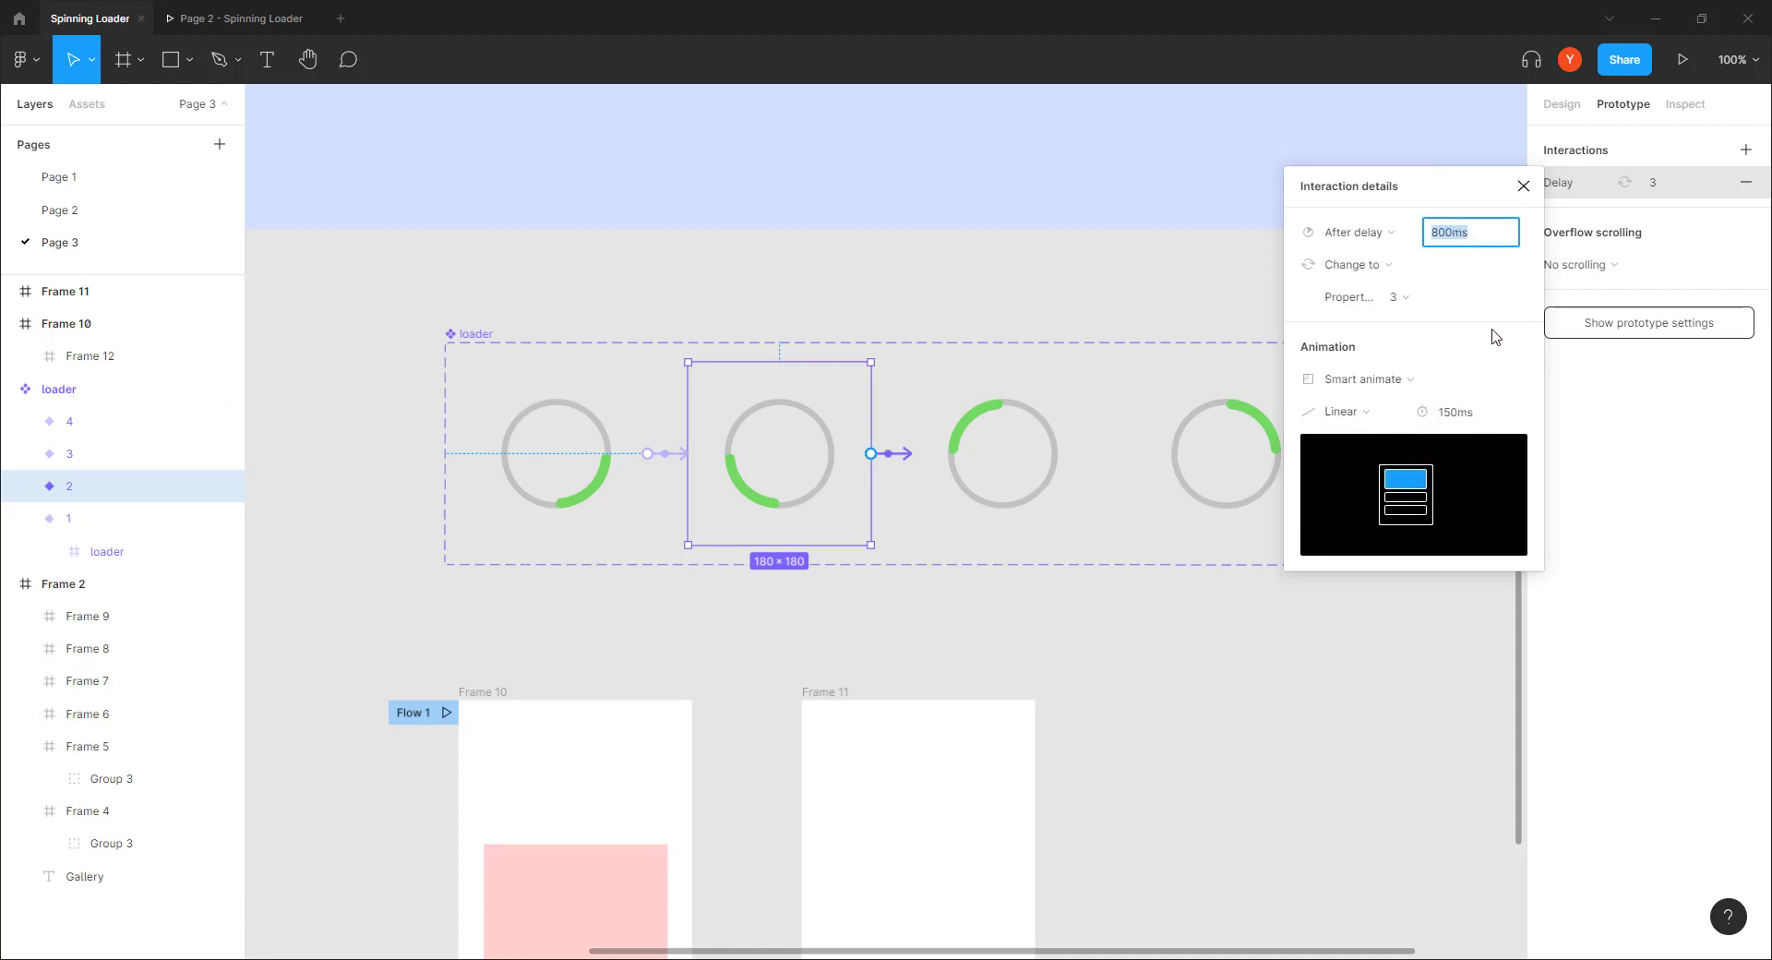
{"action": "type", "text": "1"}
{"action": "key", "text": "Return"}
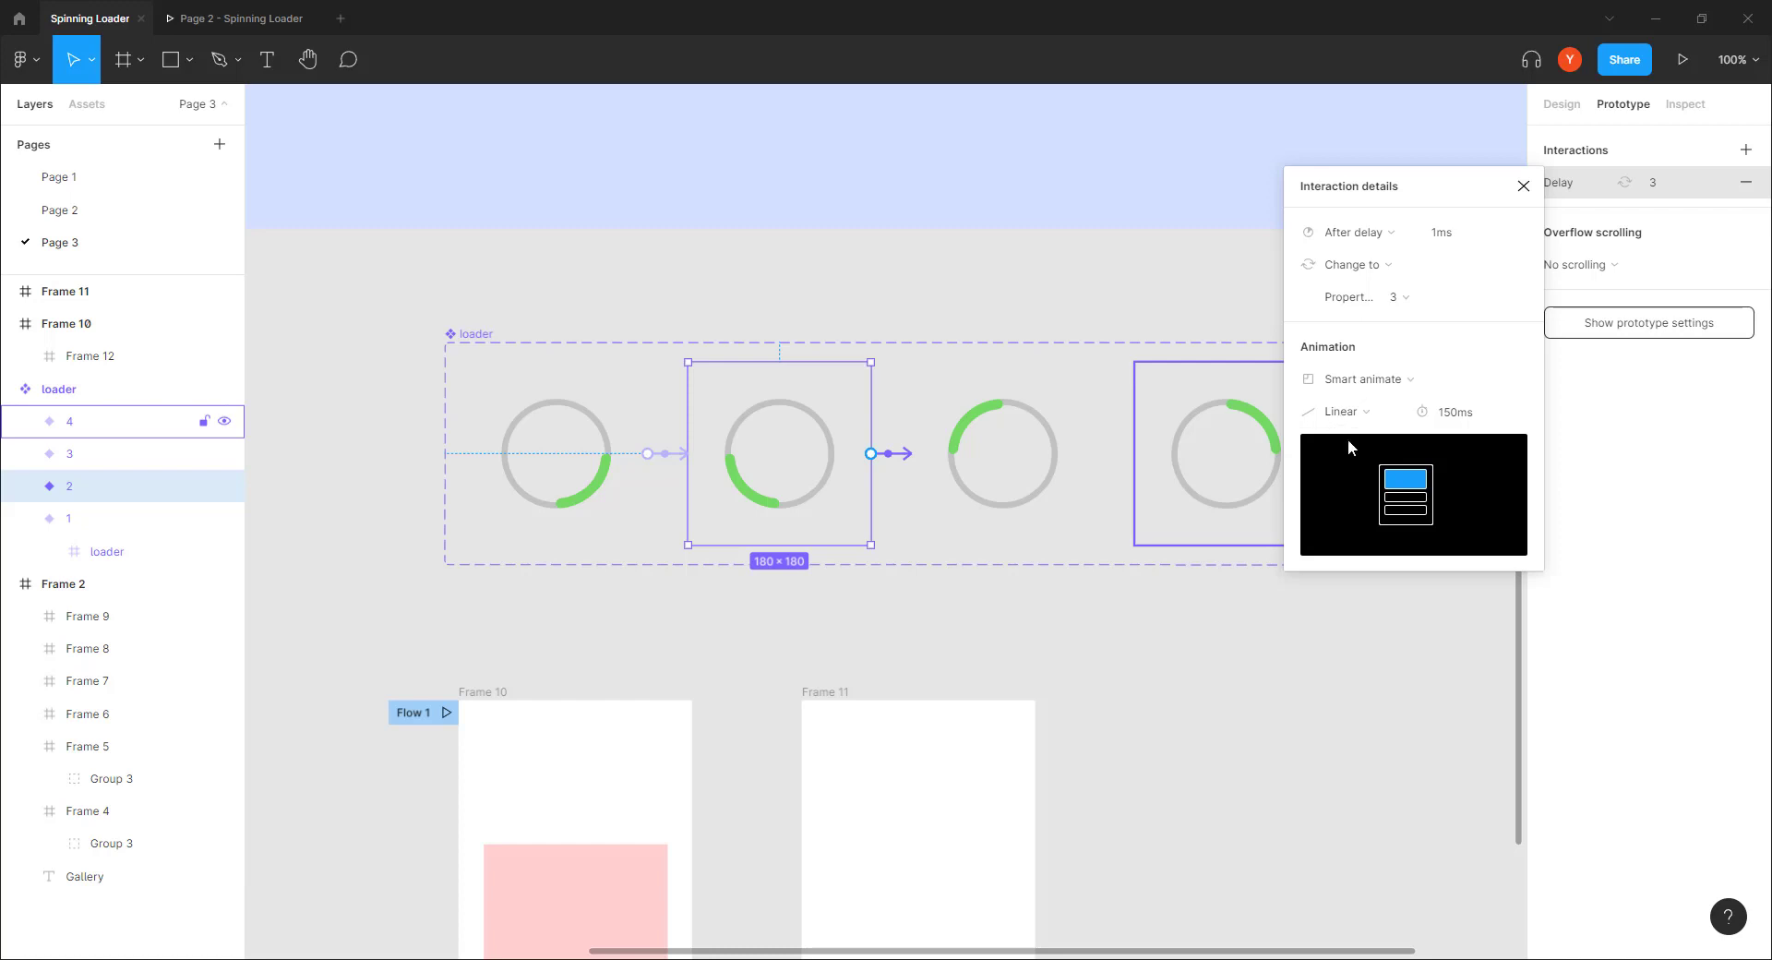
Step: Link loader variant 3 to variant 4 with a Change to interaction triggered After delay at 1 ms
{"action": "left_click", "coordinate": [1022, 488]}
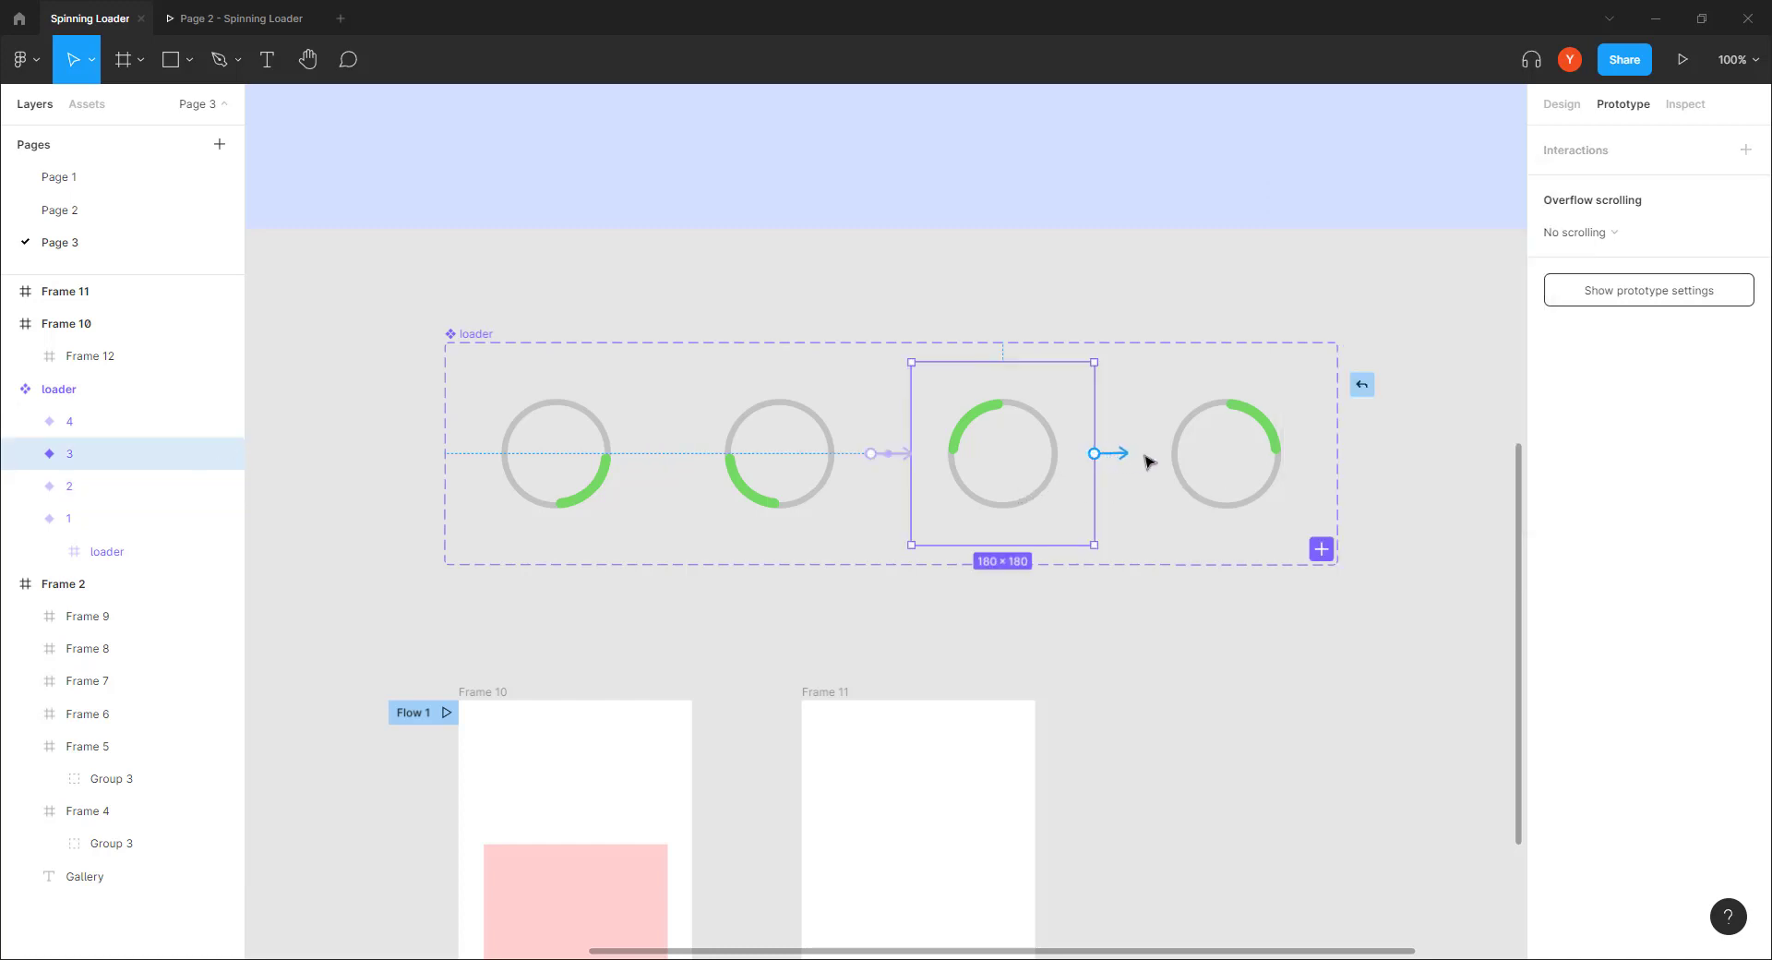
{"action": "left_click_drag", "start_coordinate": [1093, 453], "coordinate": [1171, 460]}
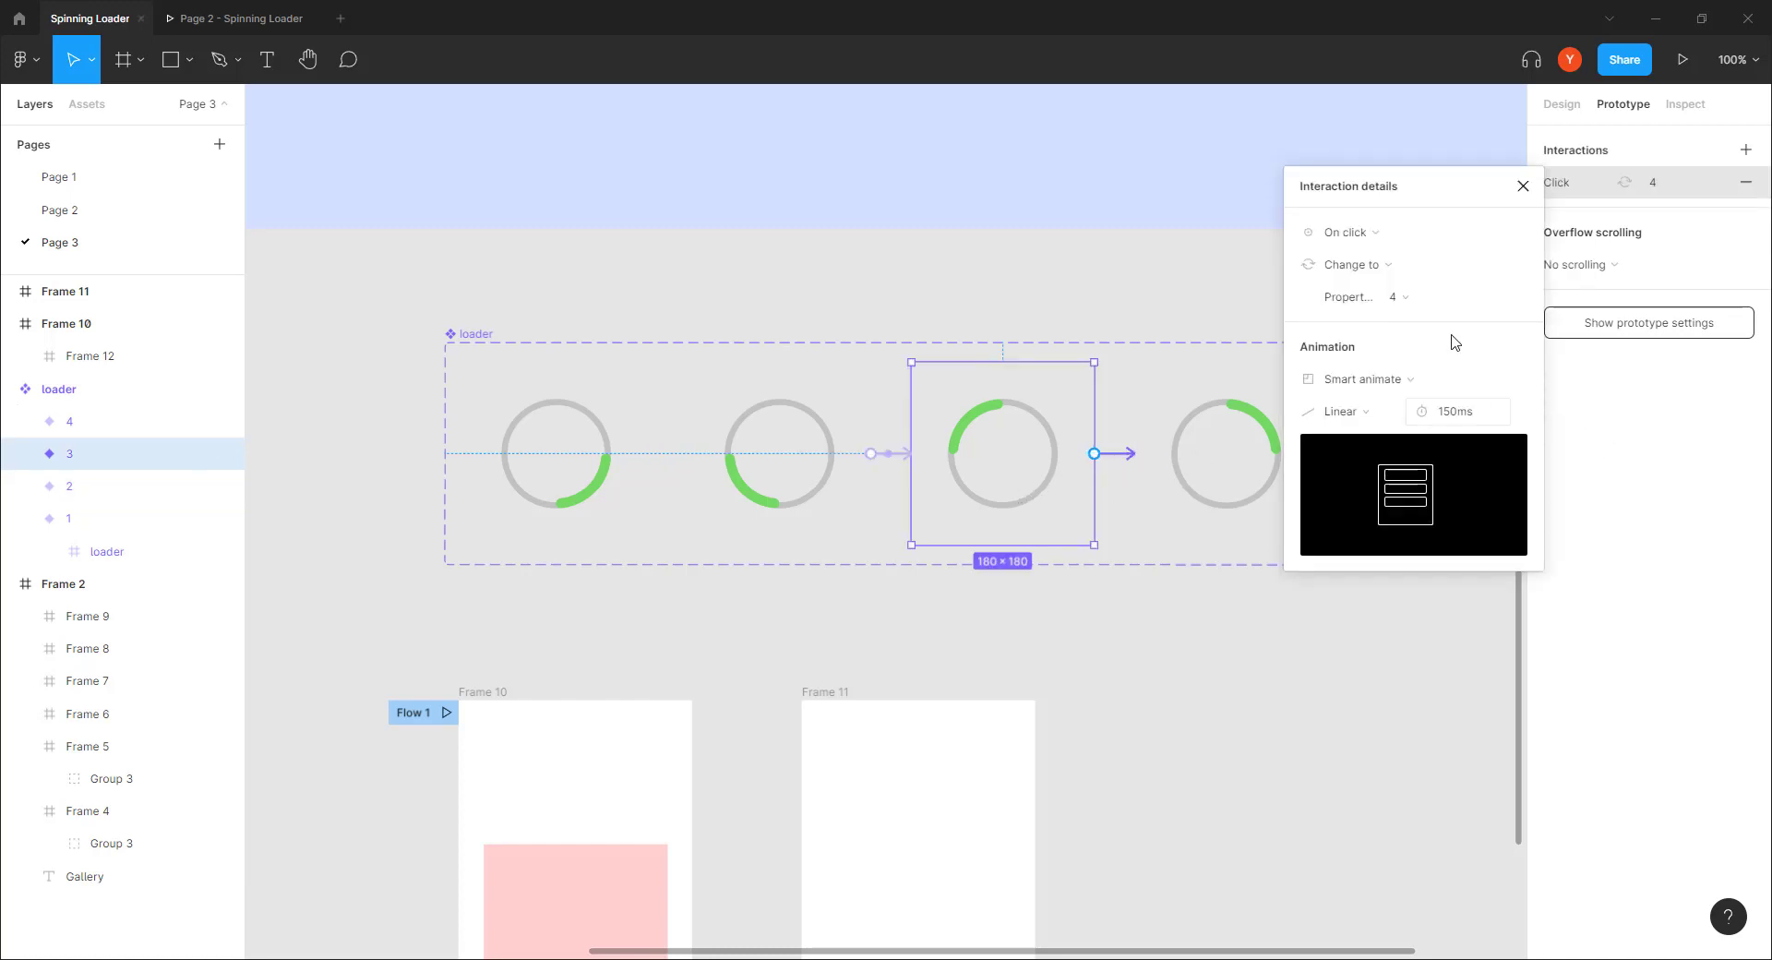
{"action": "left_click", "coordinate": [1376, 237]}
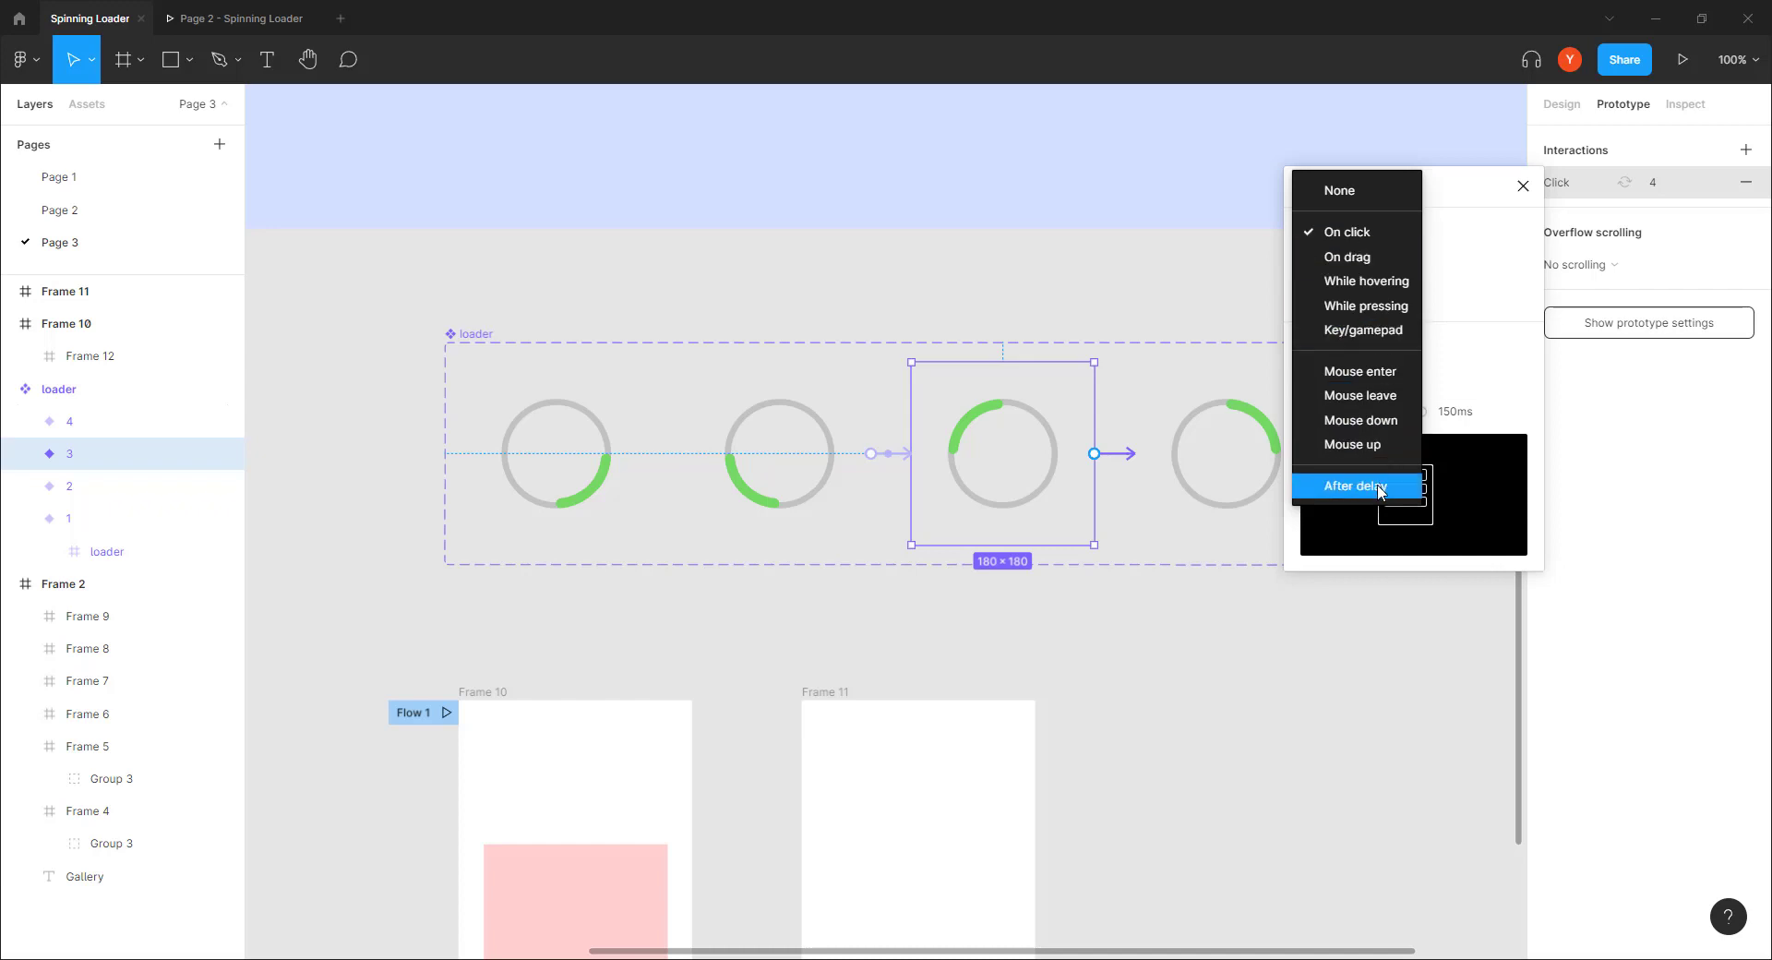
{"action": "left_click", "coordinate": [1381, 489]}
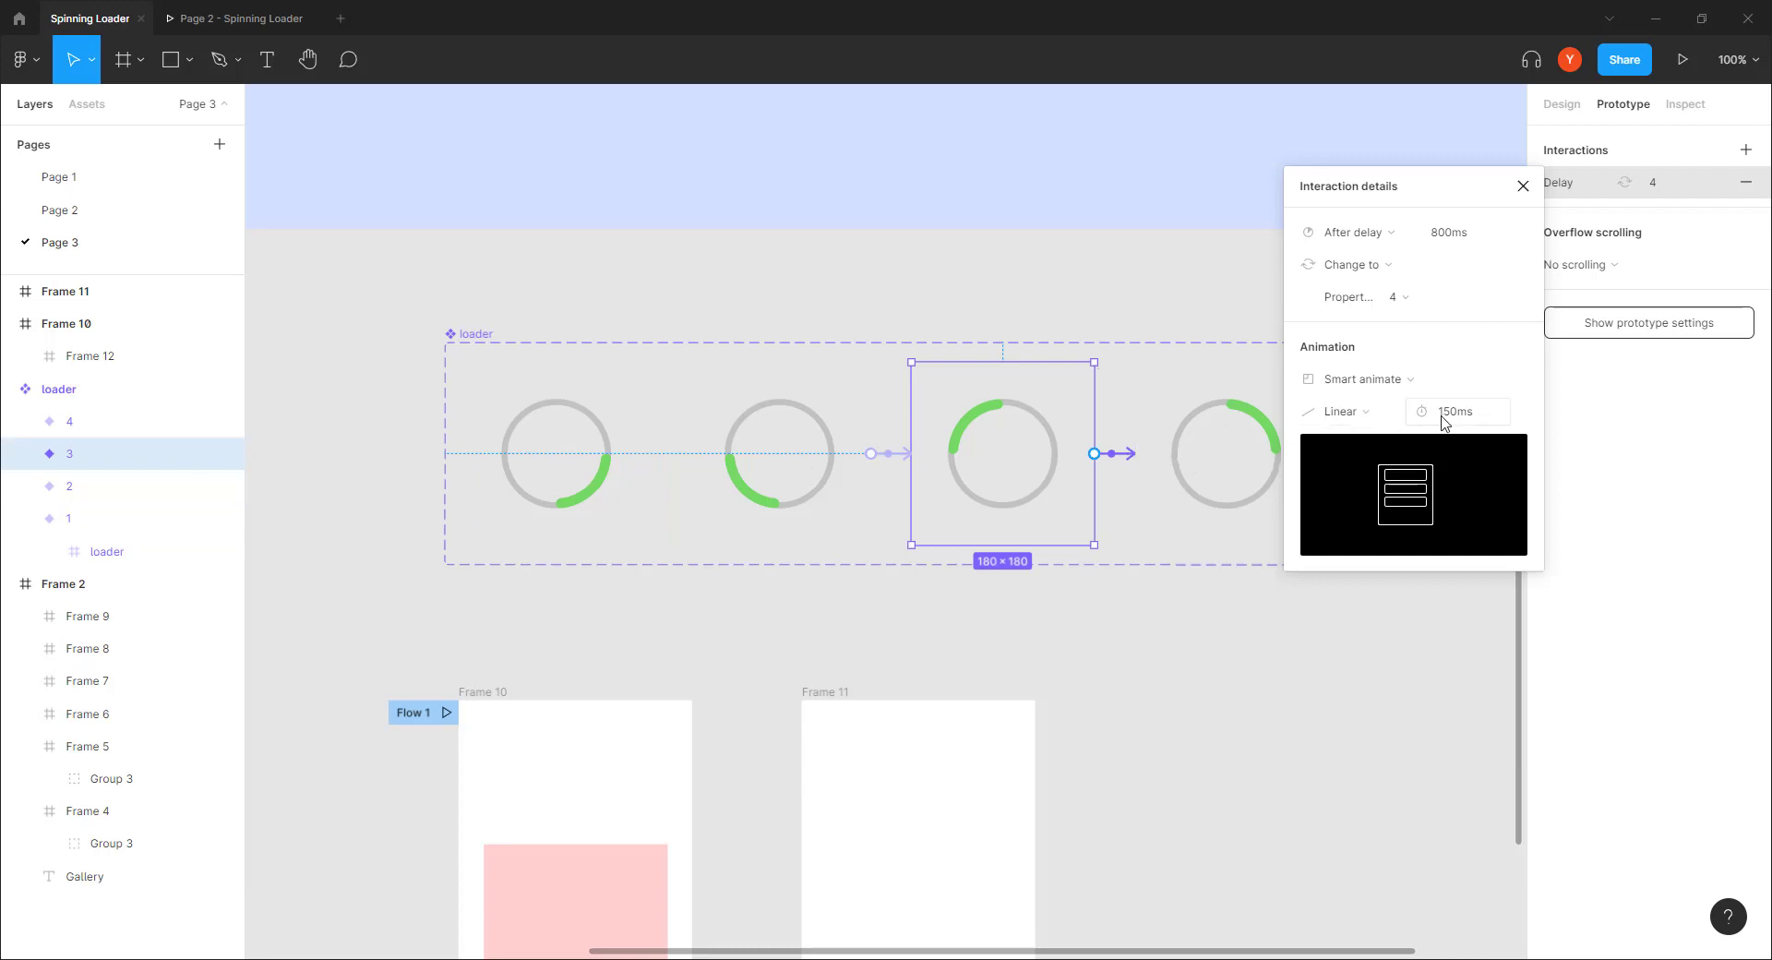
{"action": "left_click_drag", "start_coordinate": [1445, 191], "coordinate": [1559, 304]}
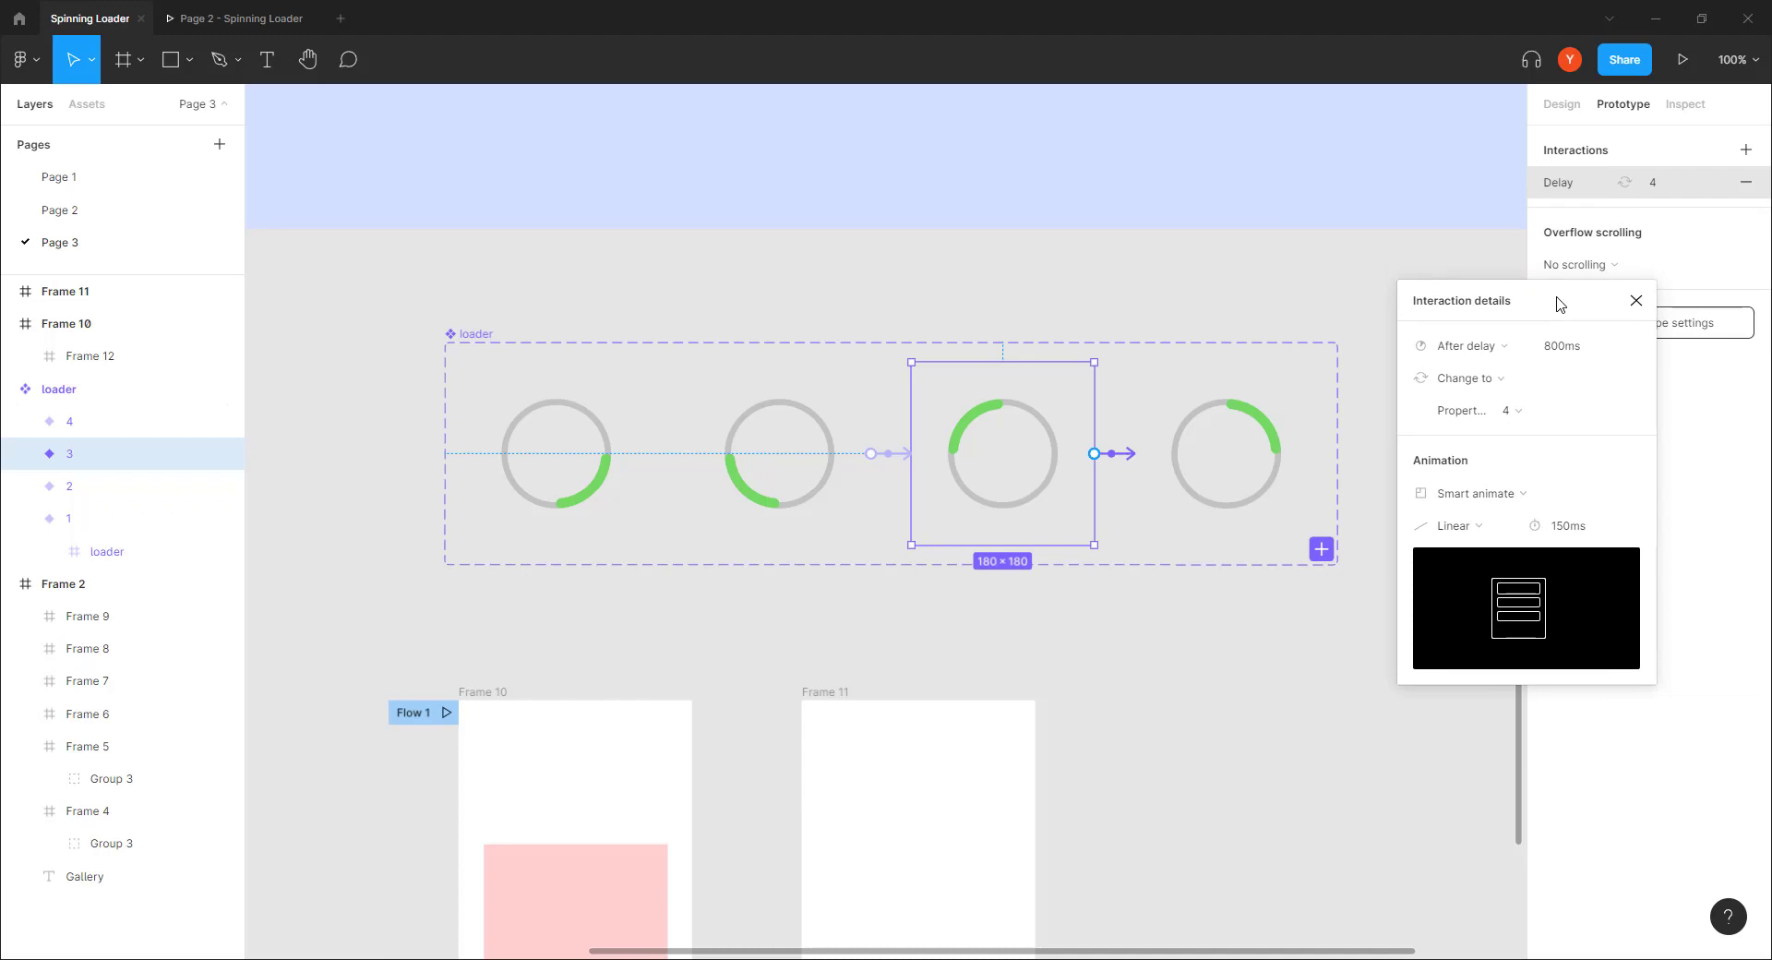
{"action": "left_click", "coordinate": [1566, 349]}
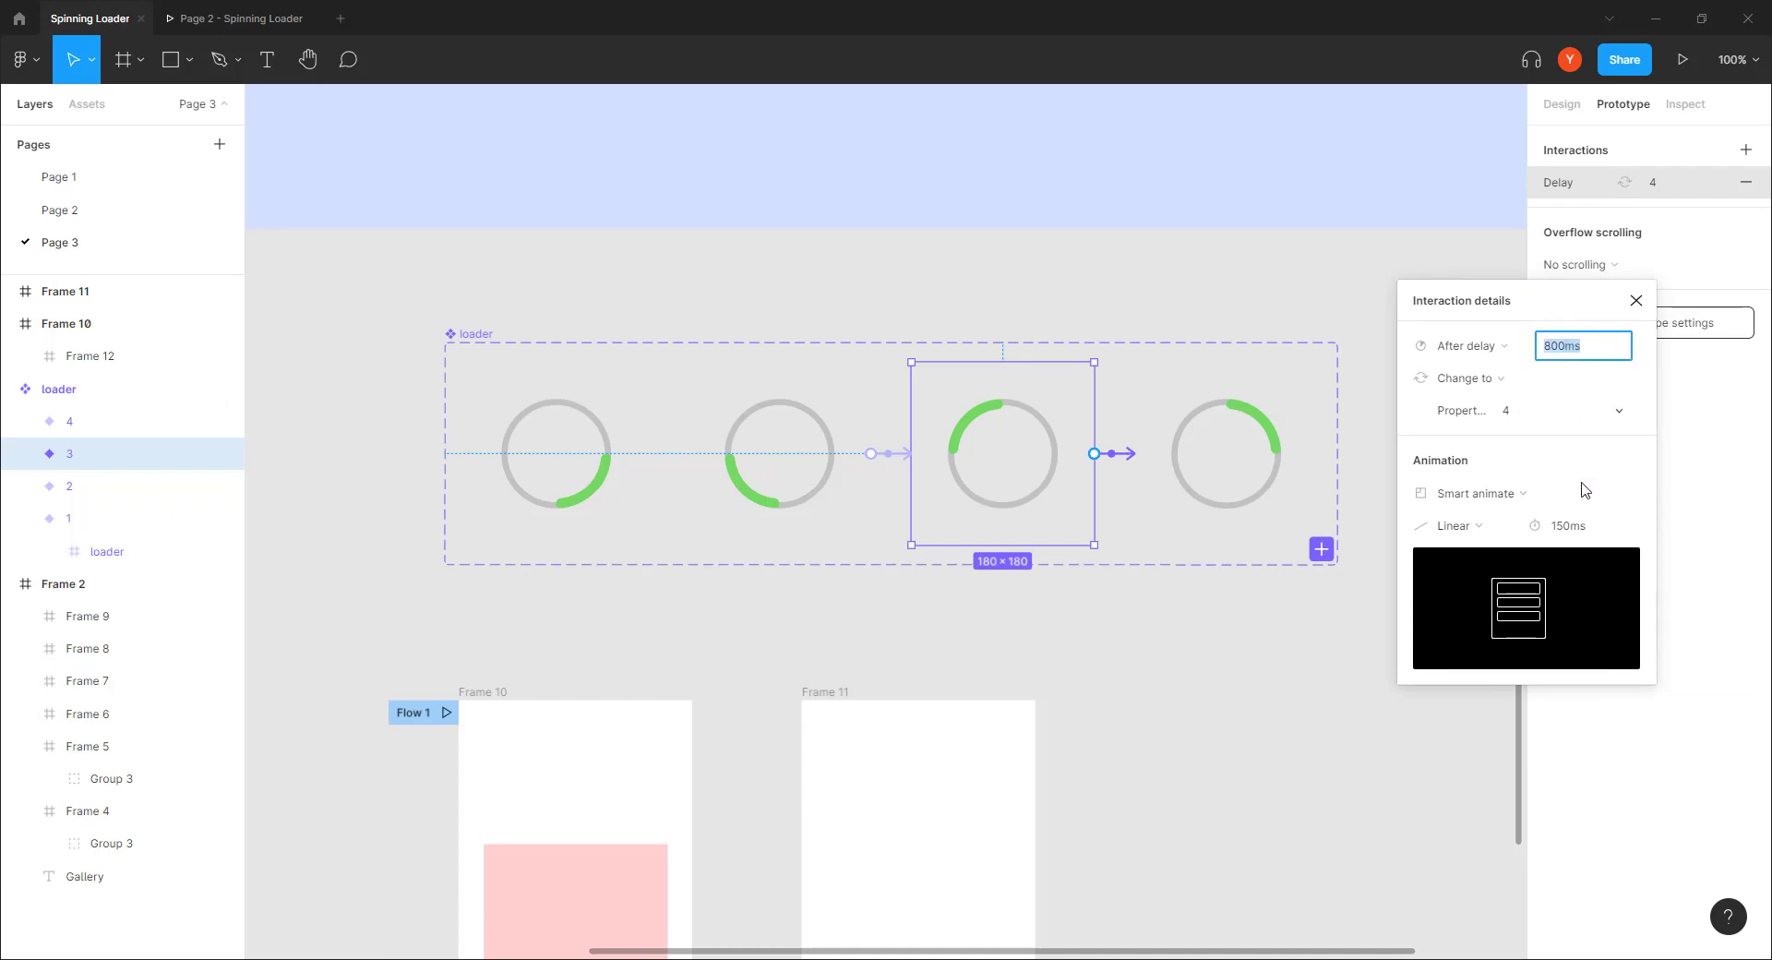
{"action": "type", "text": "1"}
{"action": "key", "text": "Return"}
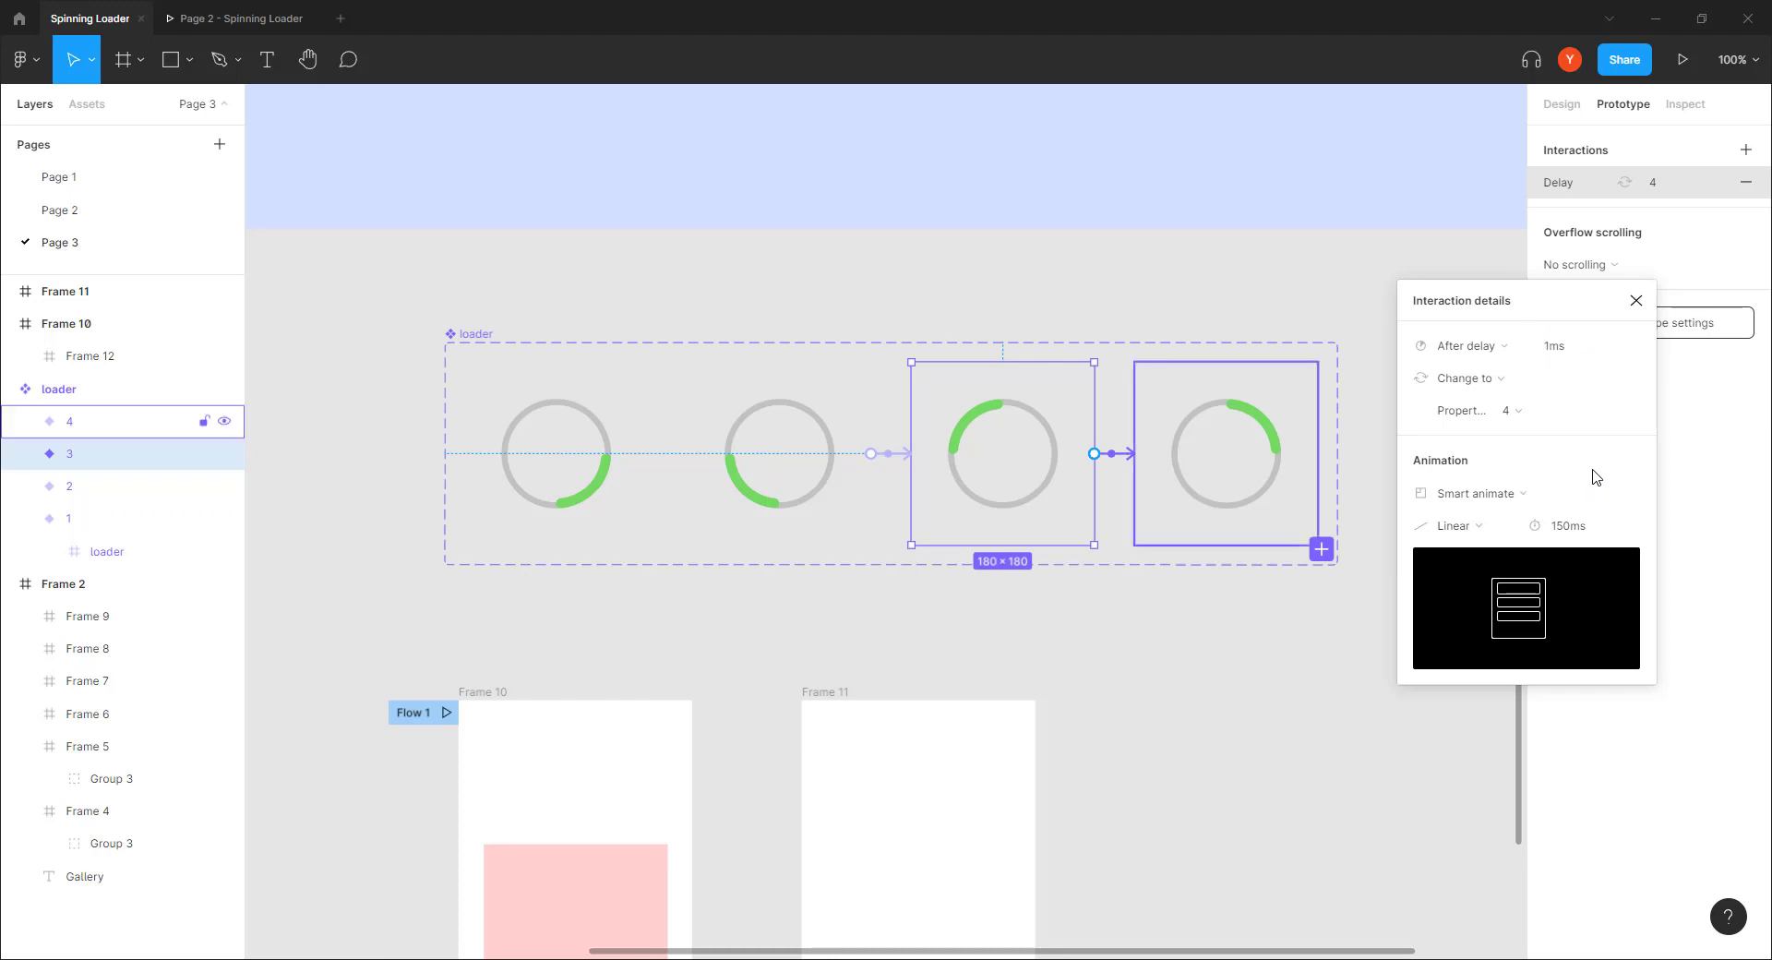
Step: Link loader variant 4 back to variant 1 with a Change to interaction and set its trigger to After delay
{"action": "left_click", "coordinate": [1202, 479]}
{"action": "left_click_drag", "start_coordinate": [1317, 453], "coordinate": [545, 493]}
{"action": "left_click", "coordinate": [1398, 231]}
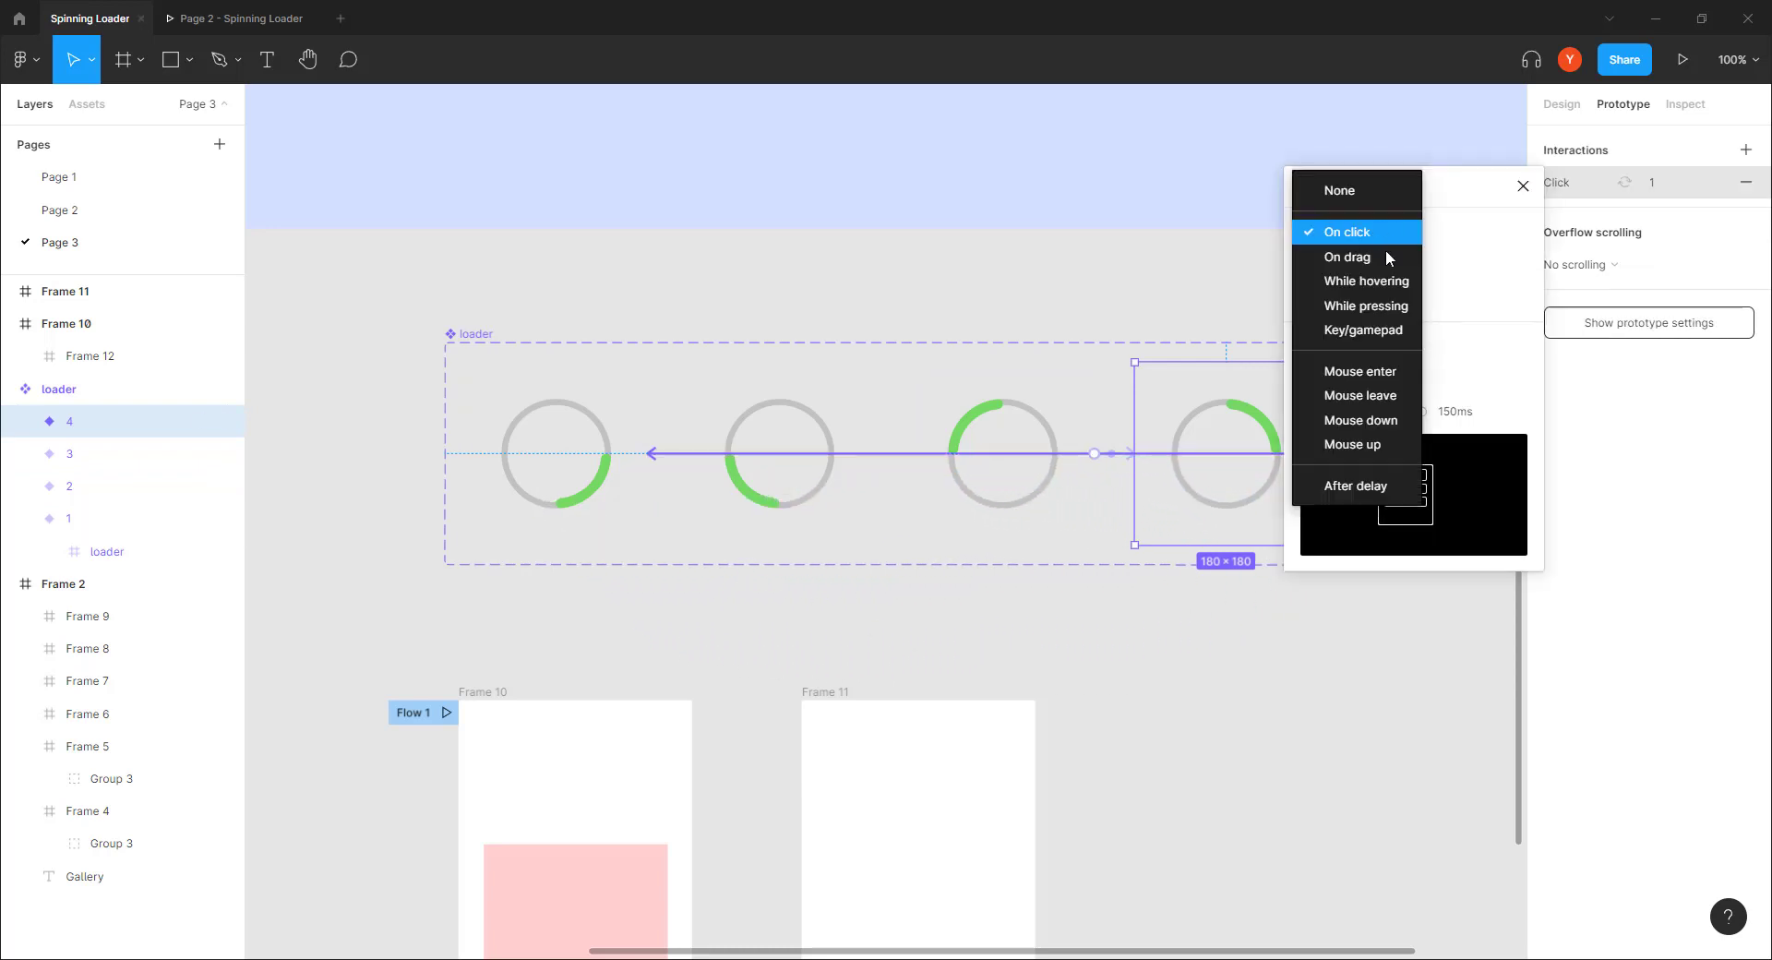
{"action": "left_click", "coordinate": [1395, 485]}
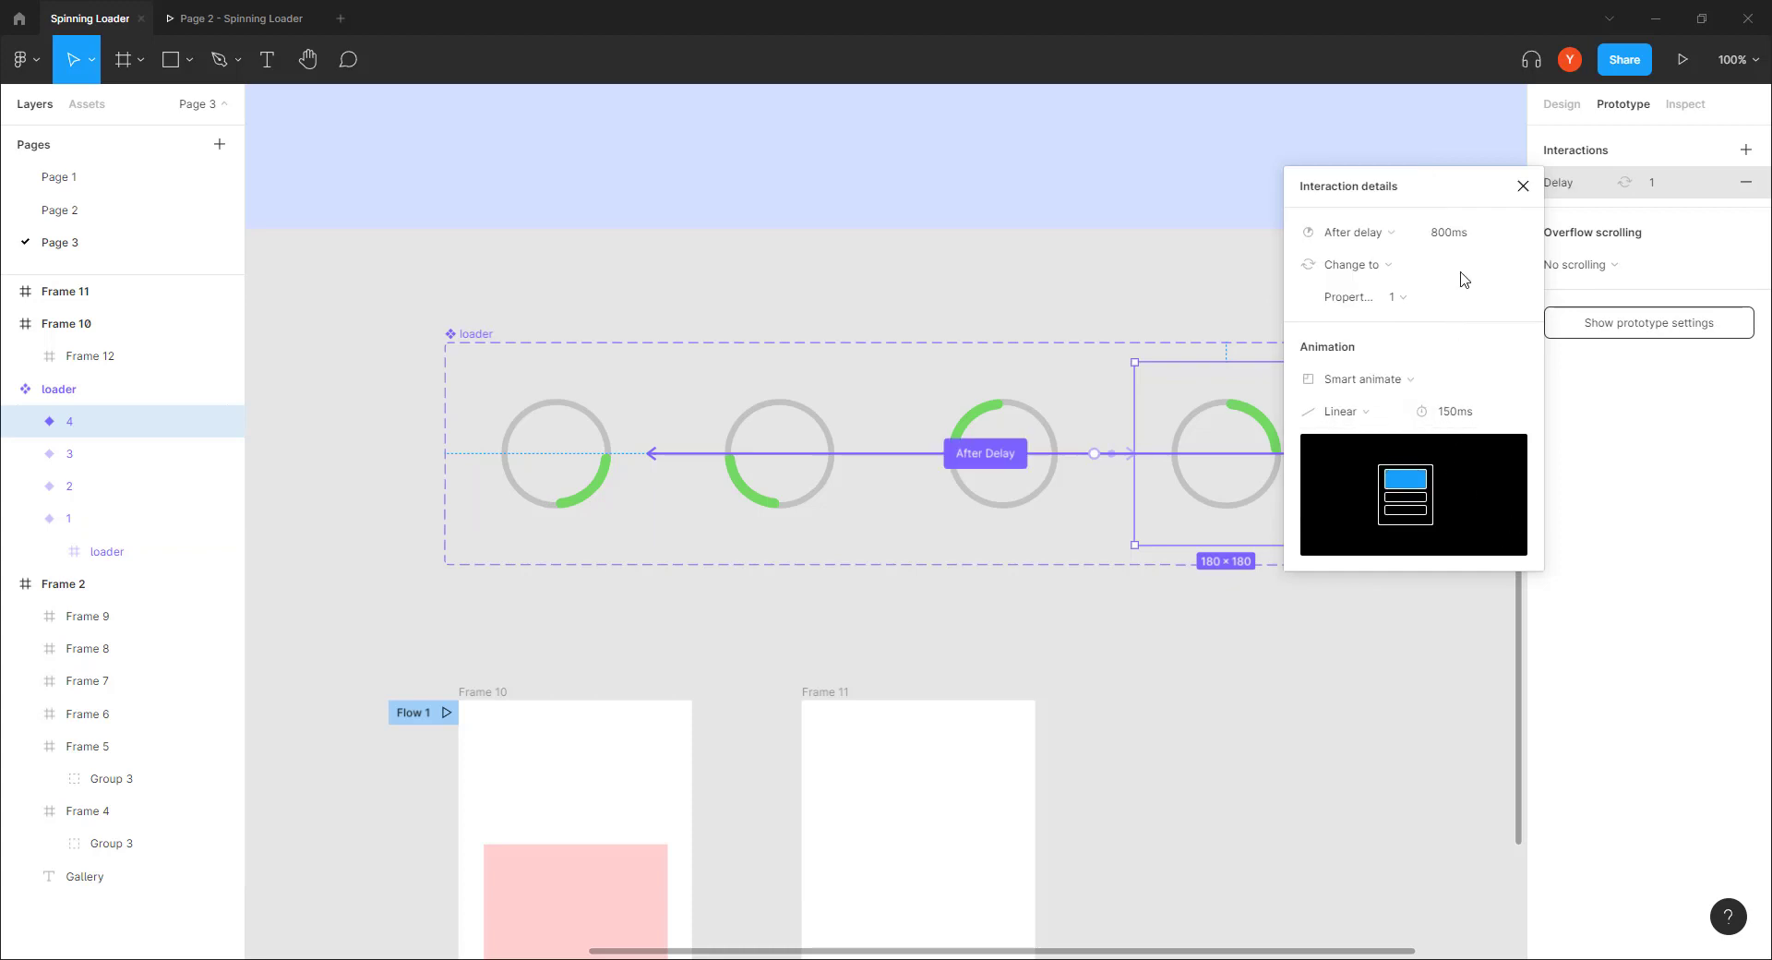
{"action": "left_click_drag", "start_coordinate": [1465, 187], "coordinate": [1604, 312]}
Step: Move the loader component set slightly up and to the left beneath the Gallery frame
{"action": "left_click_drag", "start_coordinate": [892, 363], "coordinate": [731, 522]}
{"action": "left_click", "coordinate": [690, 485]}
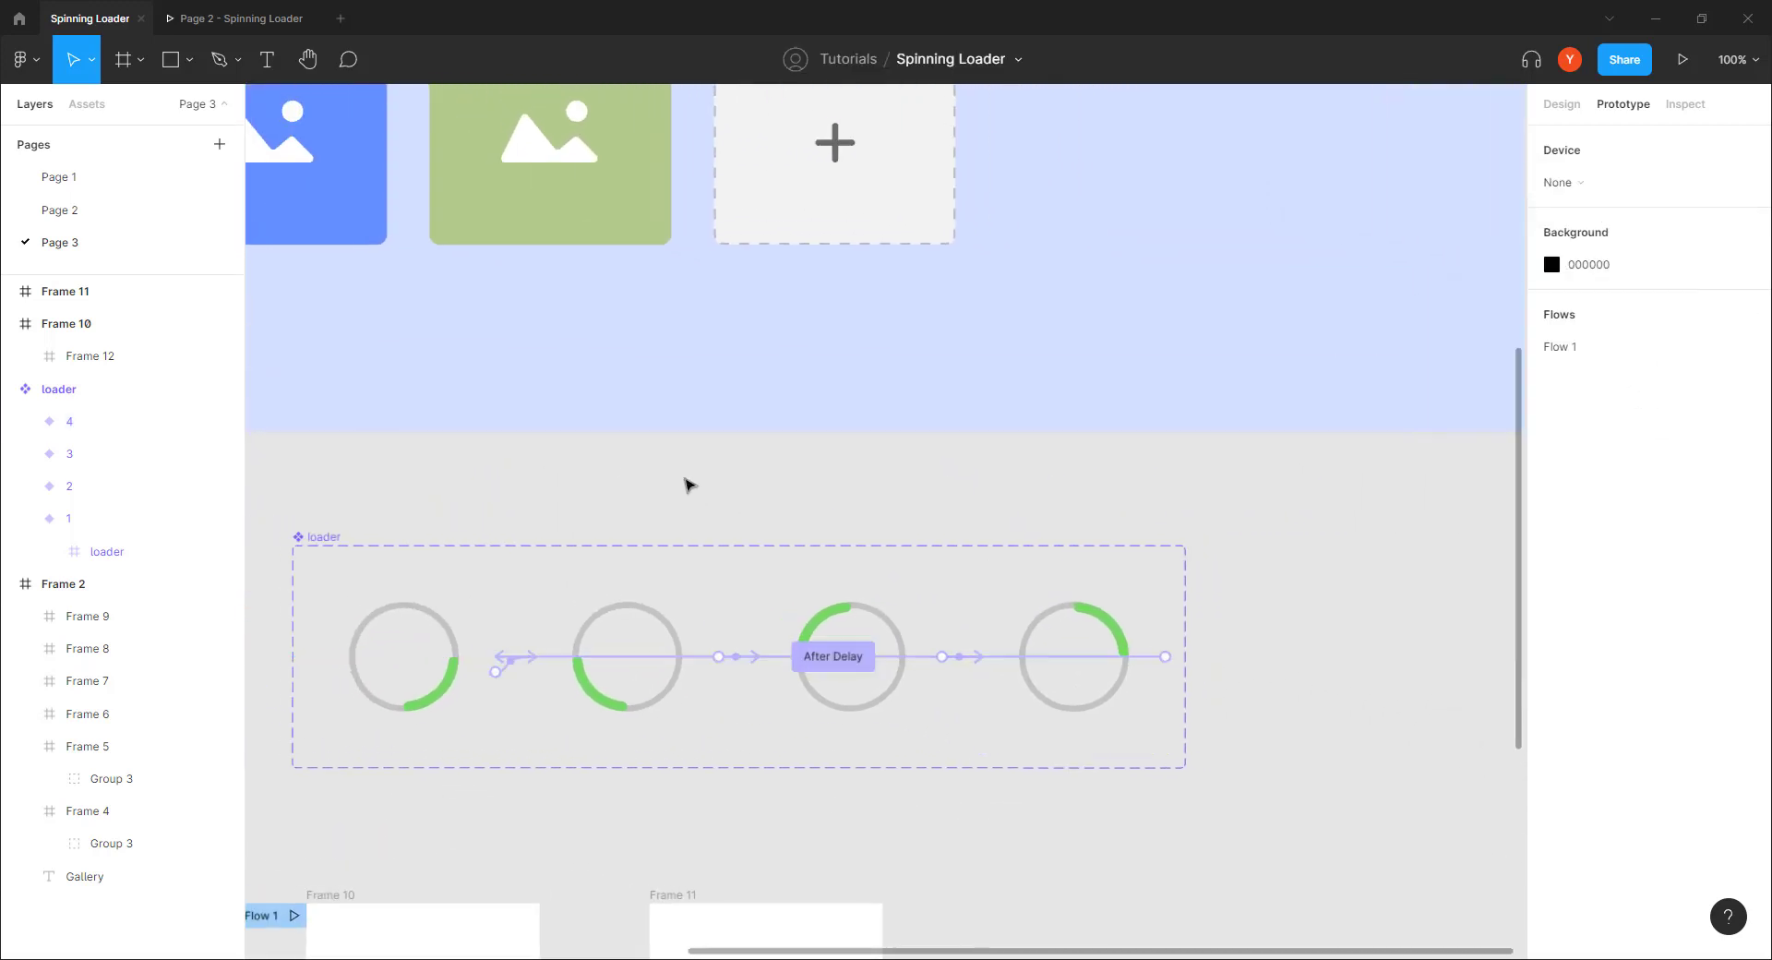
{"action": "key", "text": "minus"}
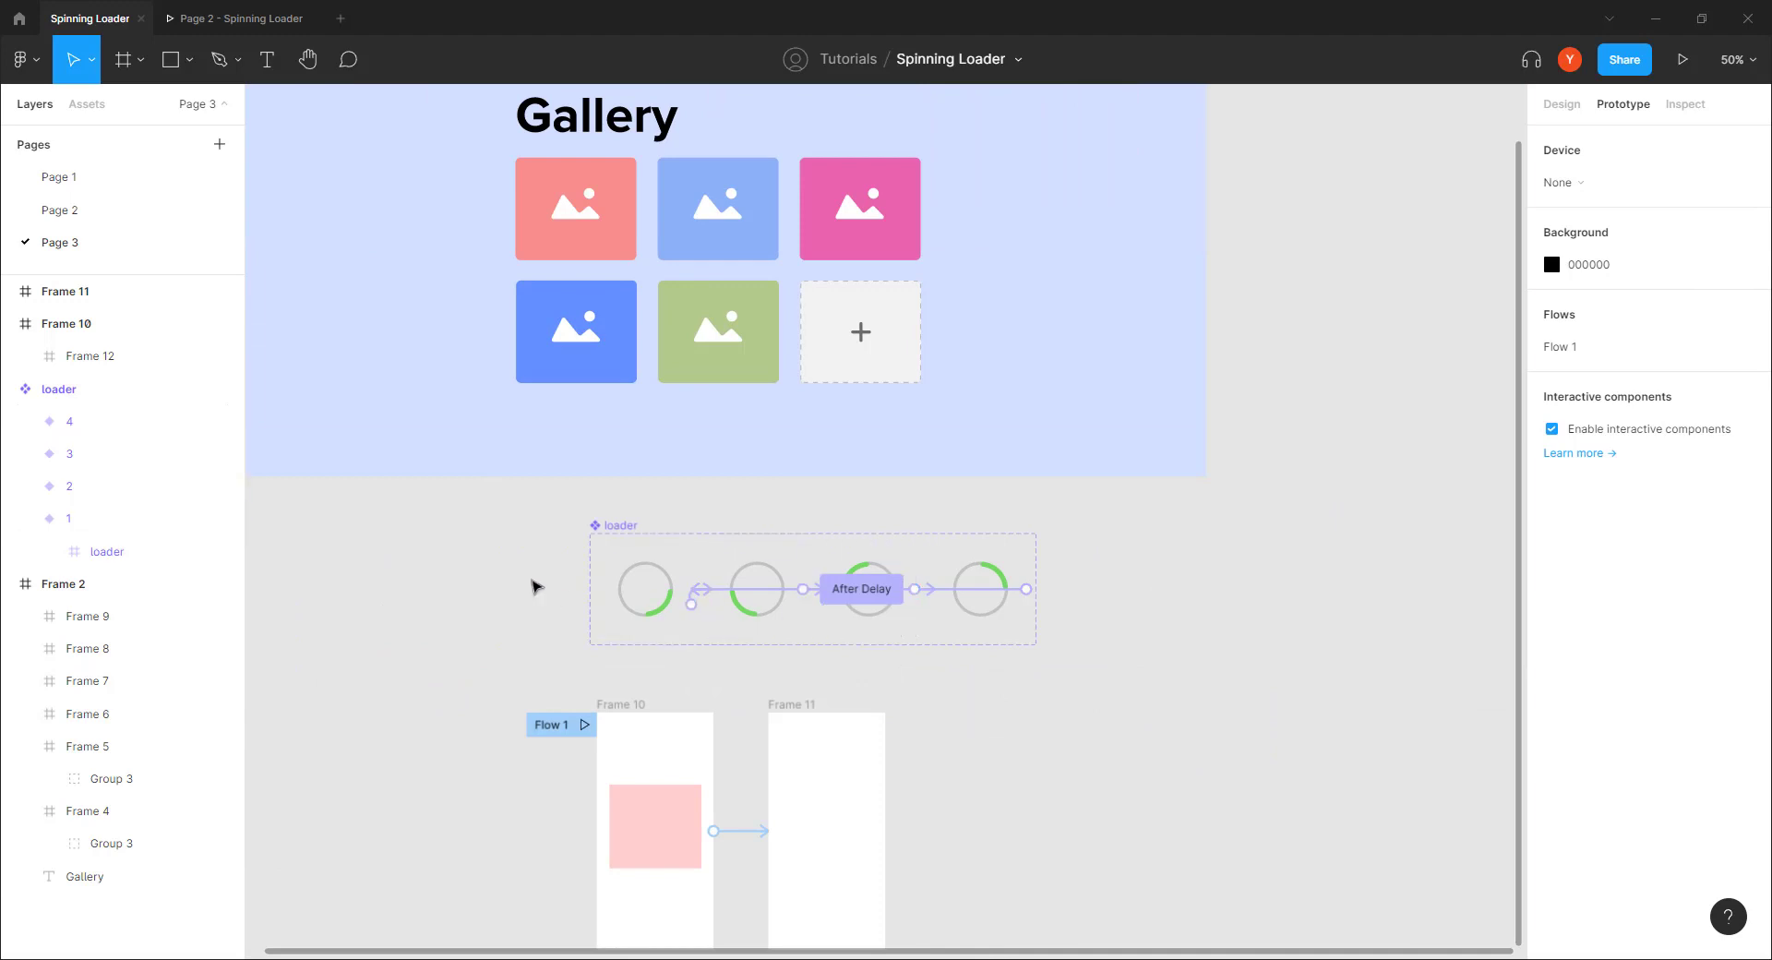
{"action": "left_click_drag", "start_coordinate": [609, 525], "coordinate": [527, 513]}
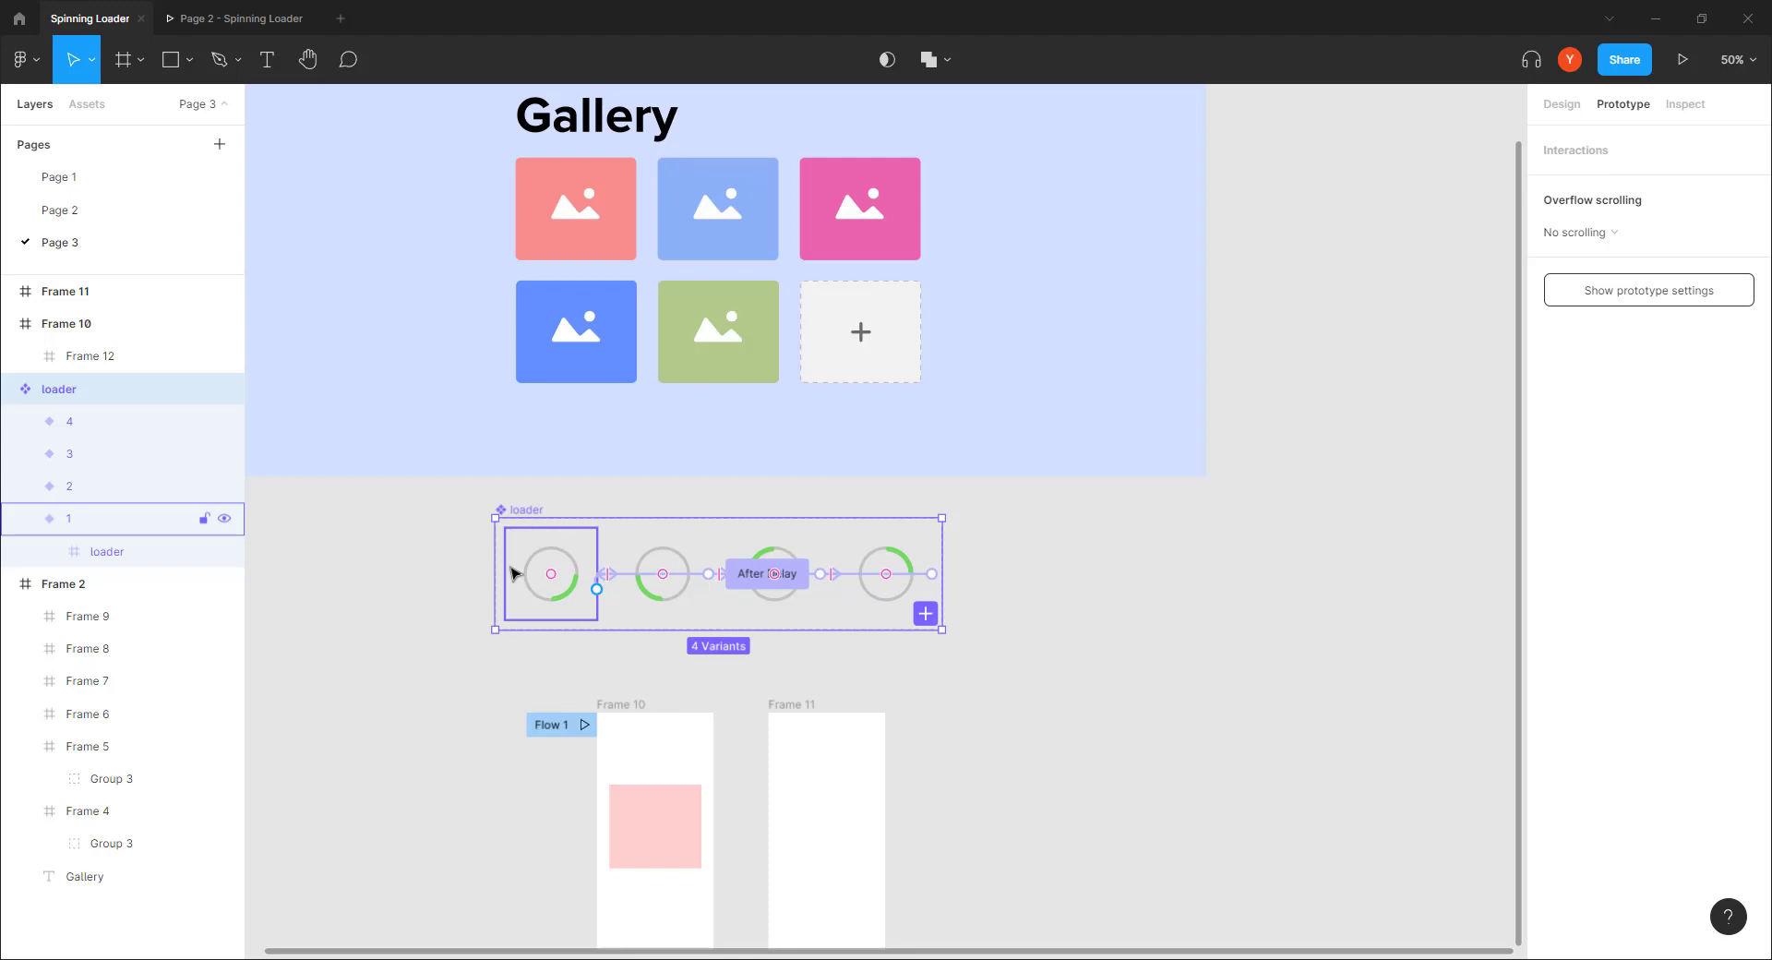
Step: Duplicate the Gallery frame, Frame 2, and place the copy to its right
{"action": "scroll", "coordinate": [1138, 613], "scroll_direction": "up", "scroll_amount": 3}
{"action": "scroll", "coordinate": [1139, 613], "scroll_direction": "left", "scroll_amount": 2}
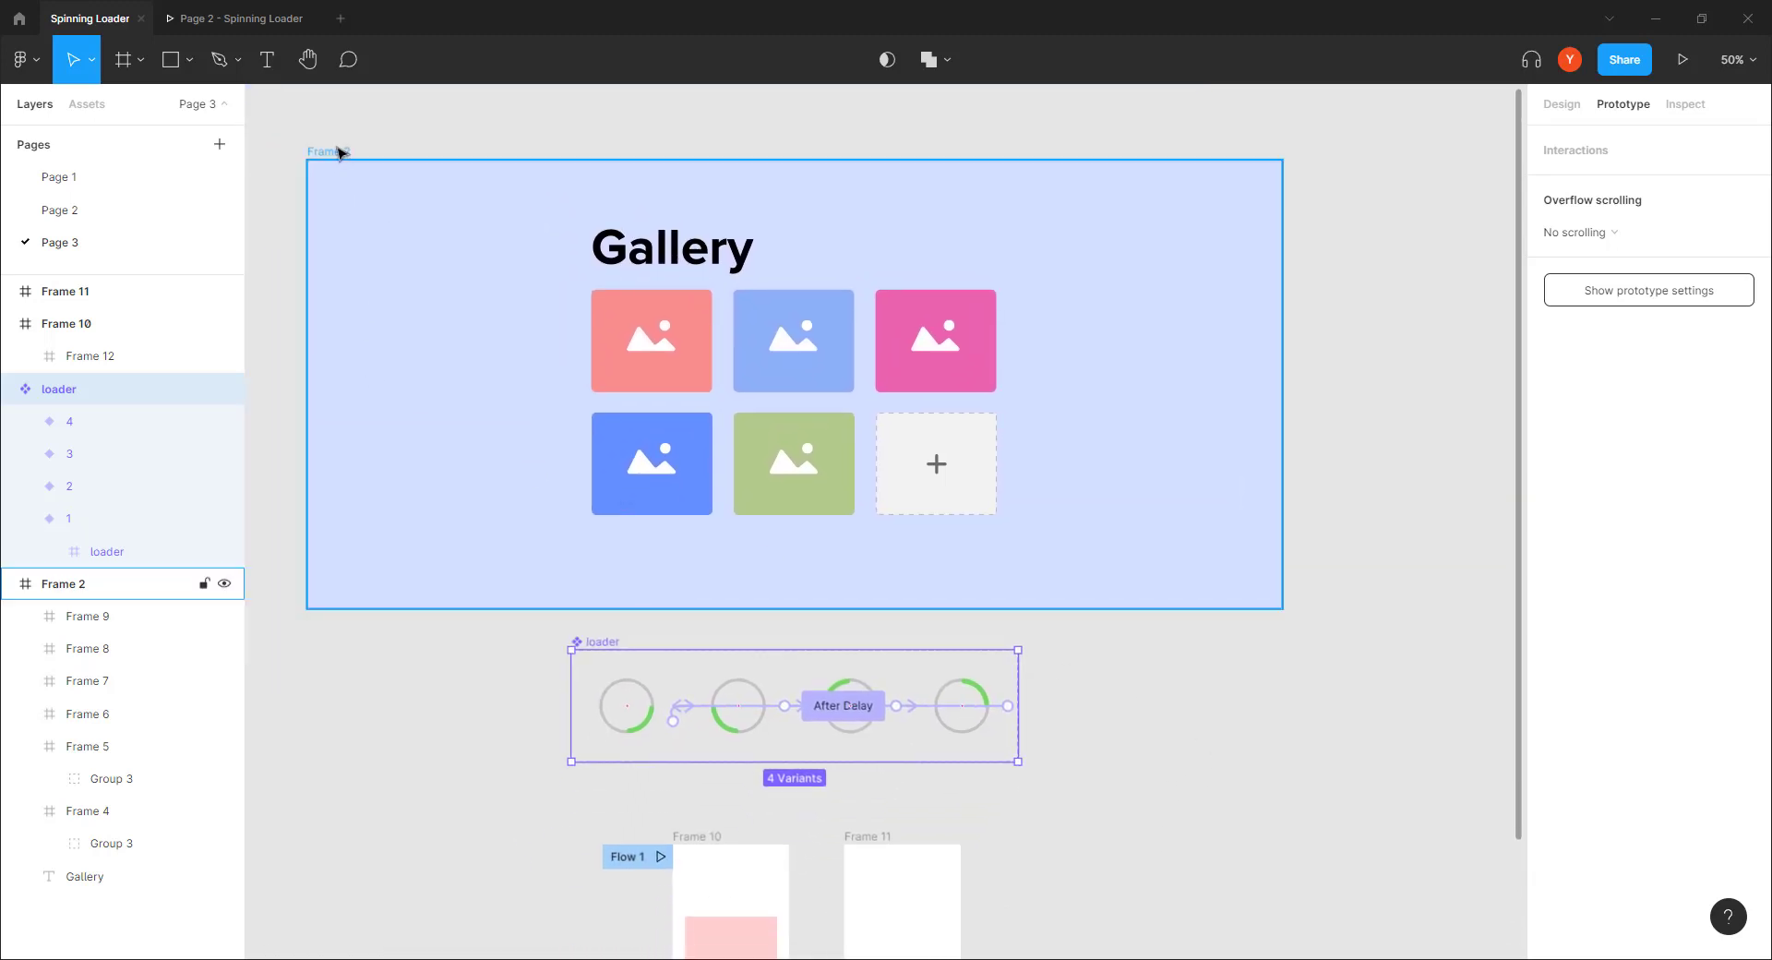
{"action": "left_click_drag", "start_coordinate": [339, 152], "coordinate": [1432, 356]}
Step: Place an instance of loader variant 1 on the canvas to the right of the loader component set
{"action": "scroll", "coordinate": [1099, 486], "scroll_direction": "down", "scroll_amount": 3}
{"action": "scroll", "coordinate": [1099, 486], "scroll_direction": "right", "scroll_amount": 4}
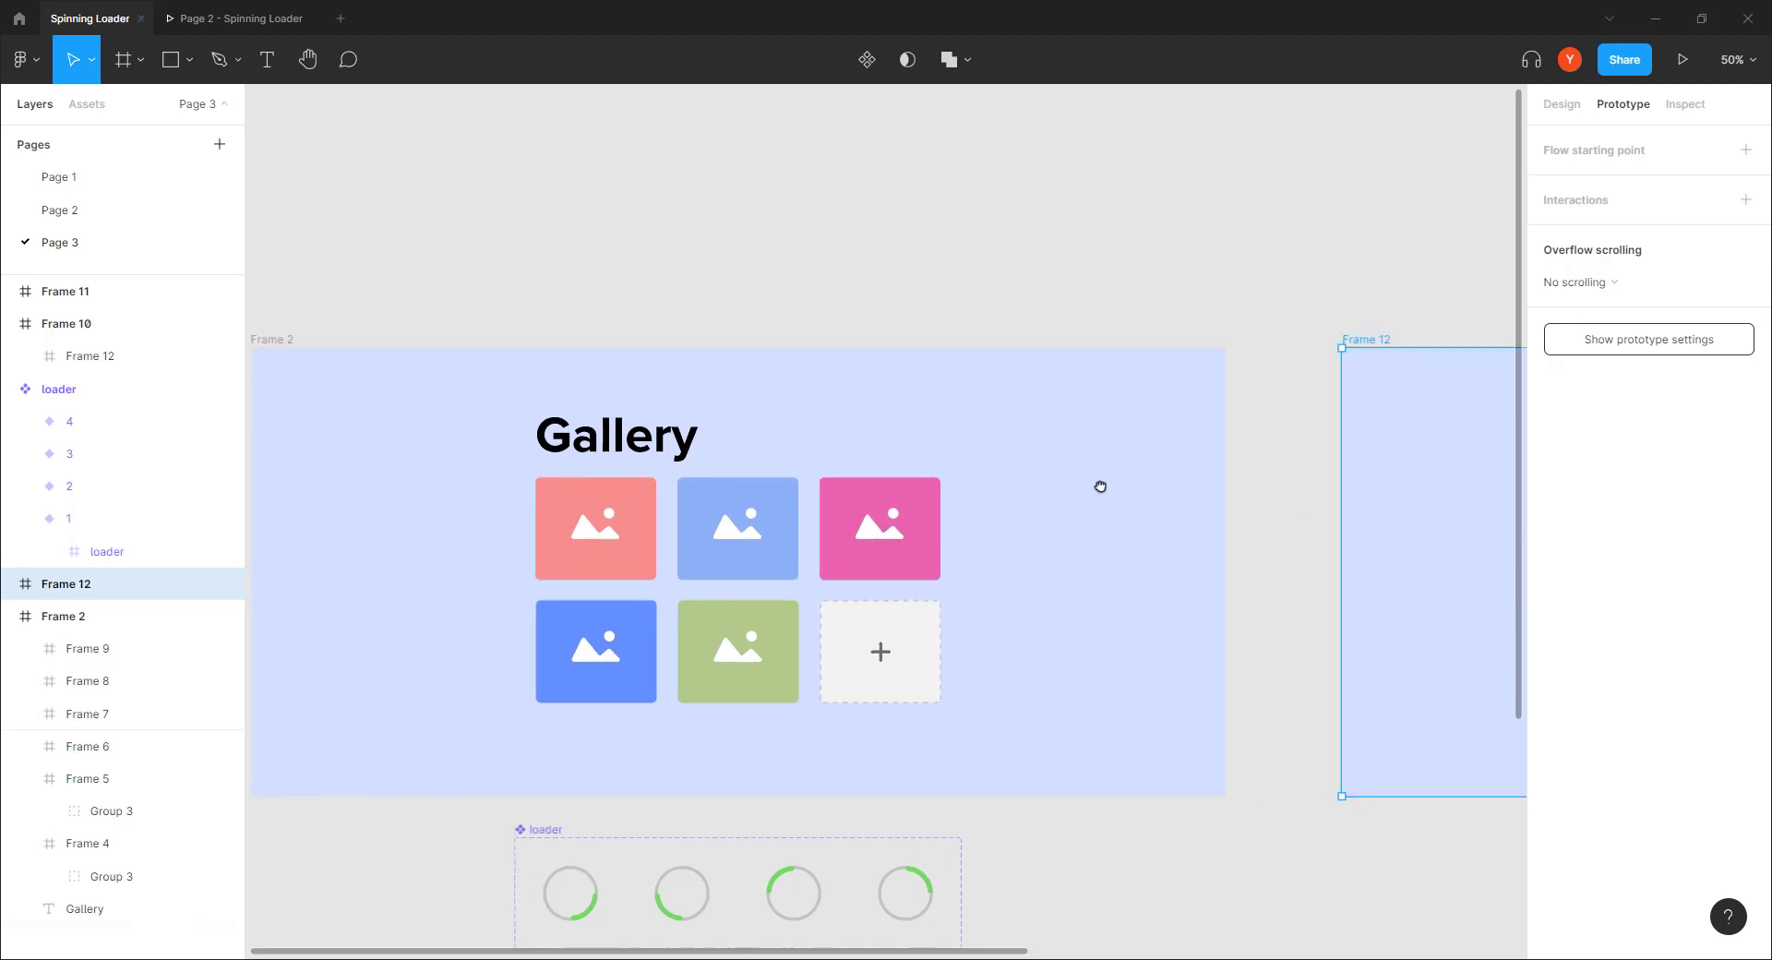
{"action": "scroll", "coordinate": [946, 342], "scroll_direction": "left", "scroll_amount": 2}
{"action": "scroll", "coordinate": [945, 342], "scroll_direction": "down", "scroll_amount": 1}
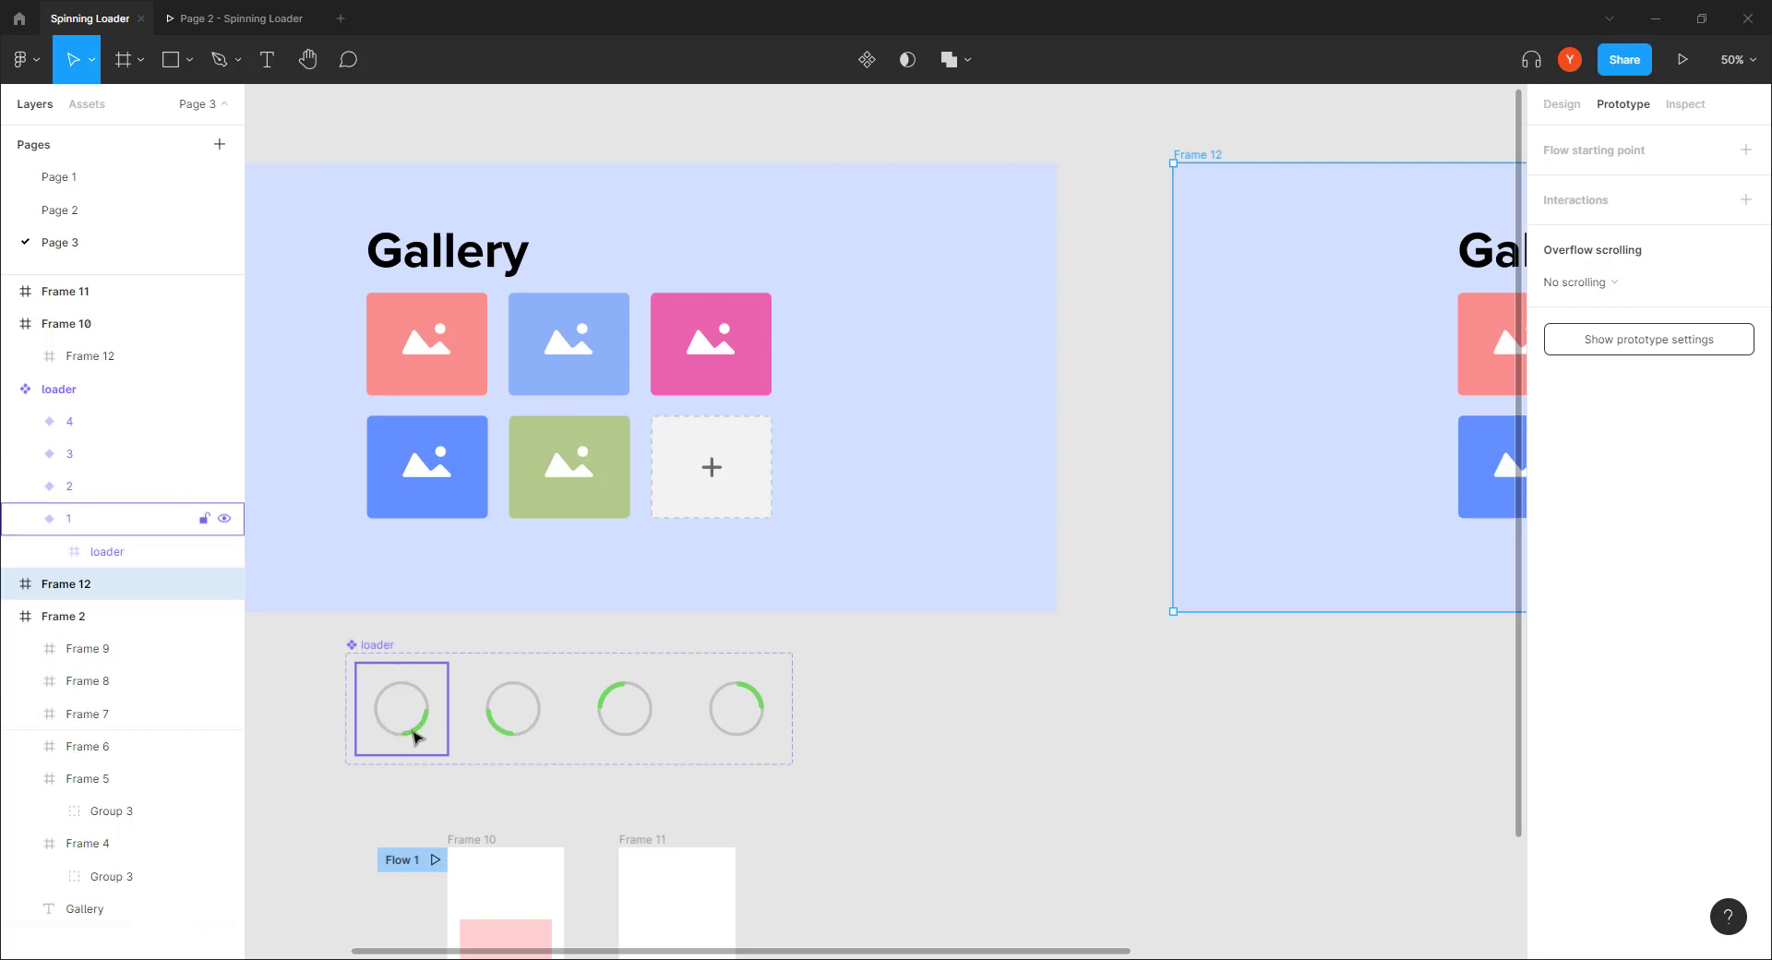
{"action": "left_click_drag", "start_coordinate": [415, 735], "coordinate": [918, 725]}
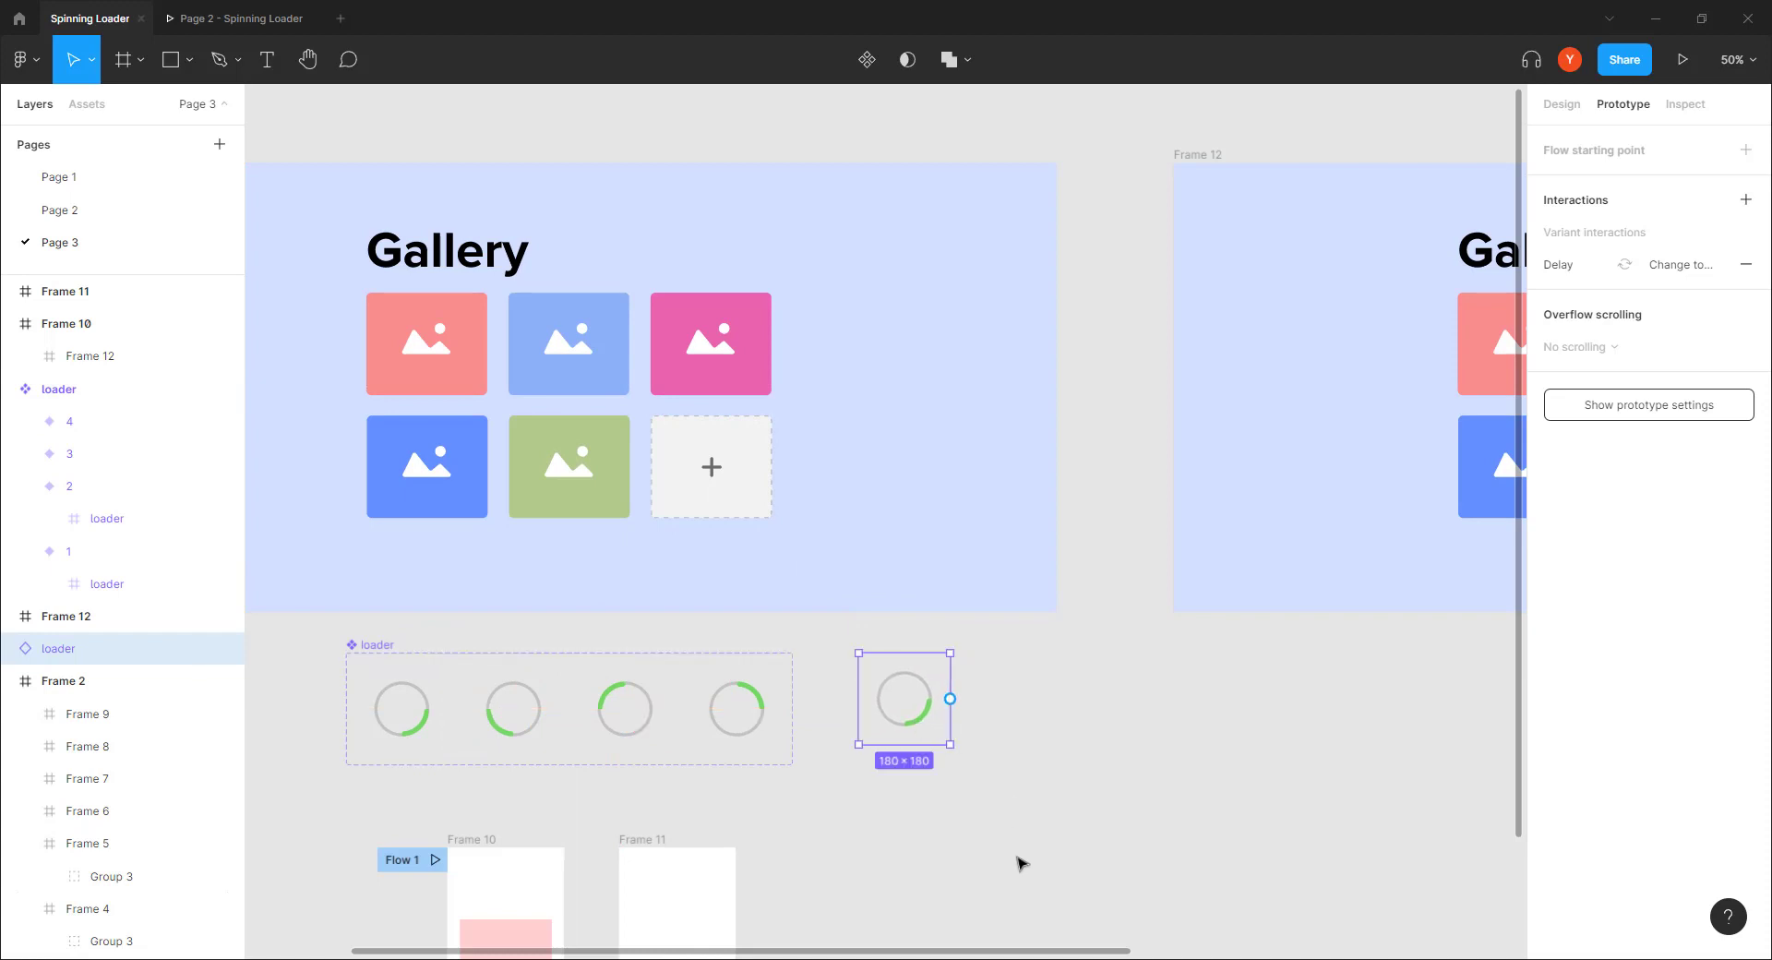
Step: Link the add-image tile, Frame 9, to the standalone loader instance with an On click Navigate to interaction
{"action": "left_click", "coordinate": [713, 482]}
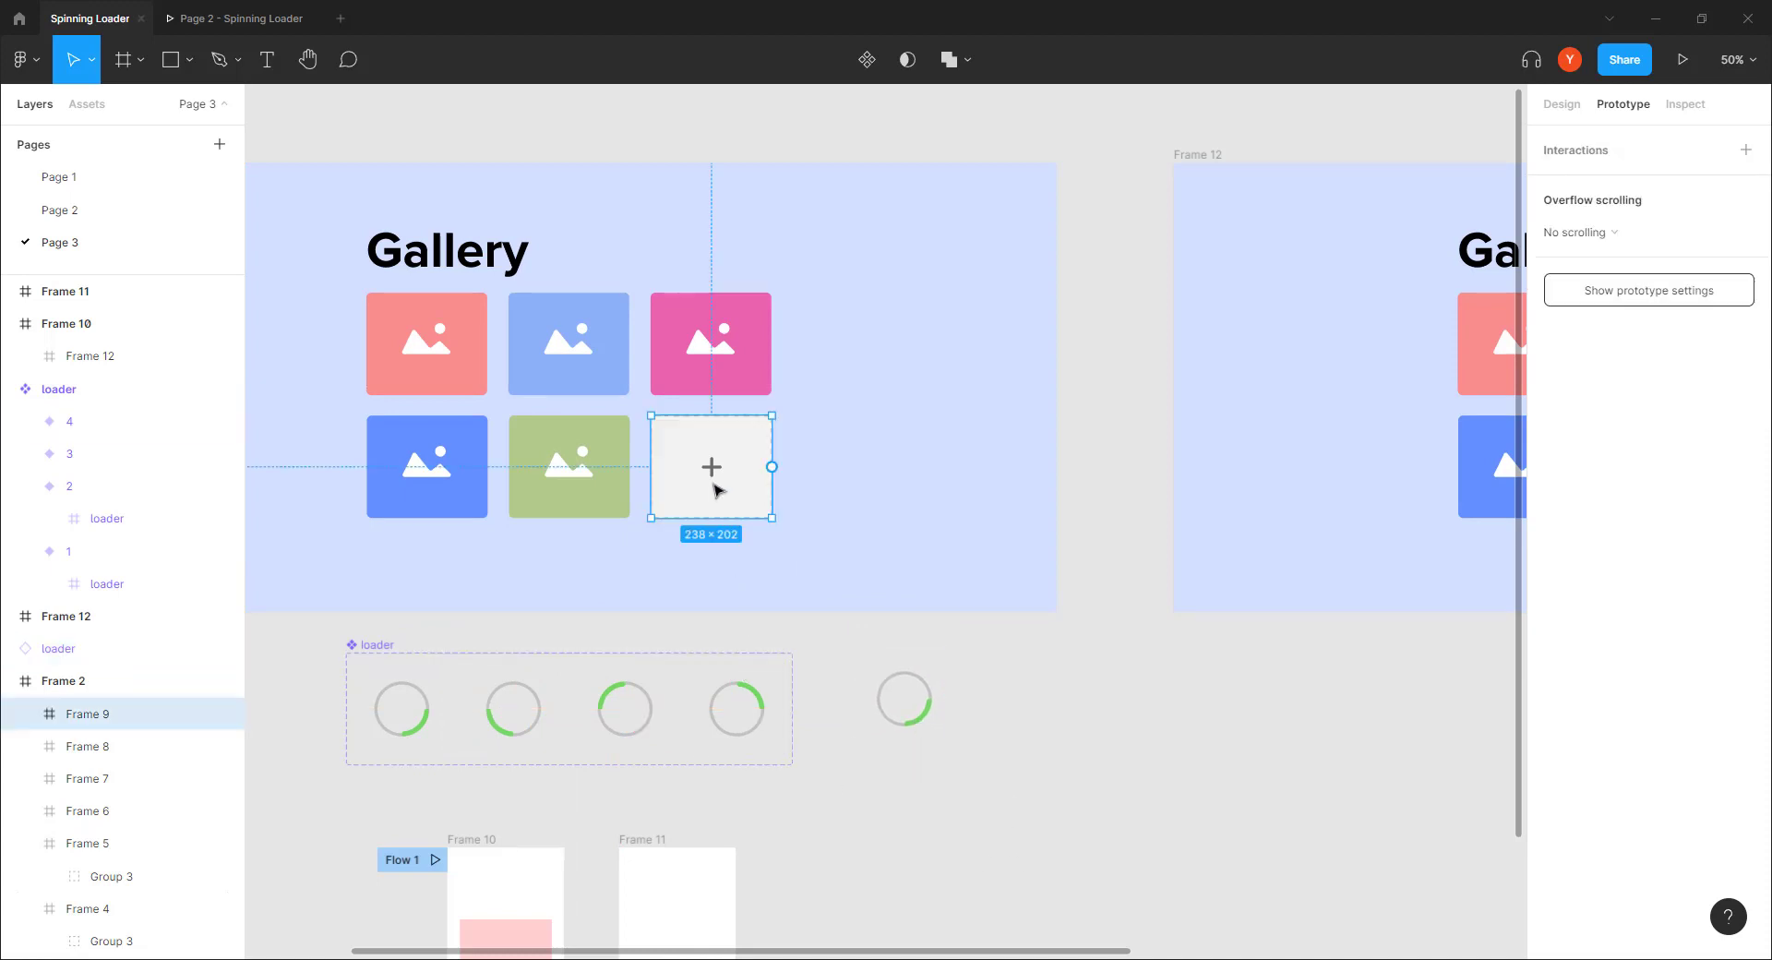
{"action": "left_click_drag", "start_coordinate": [771, 465], "coordinate": [904, 671]}
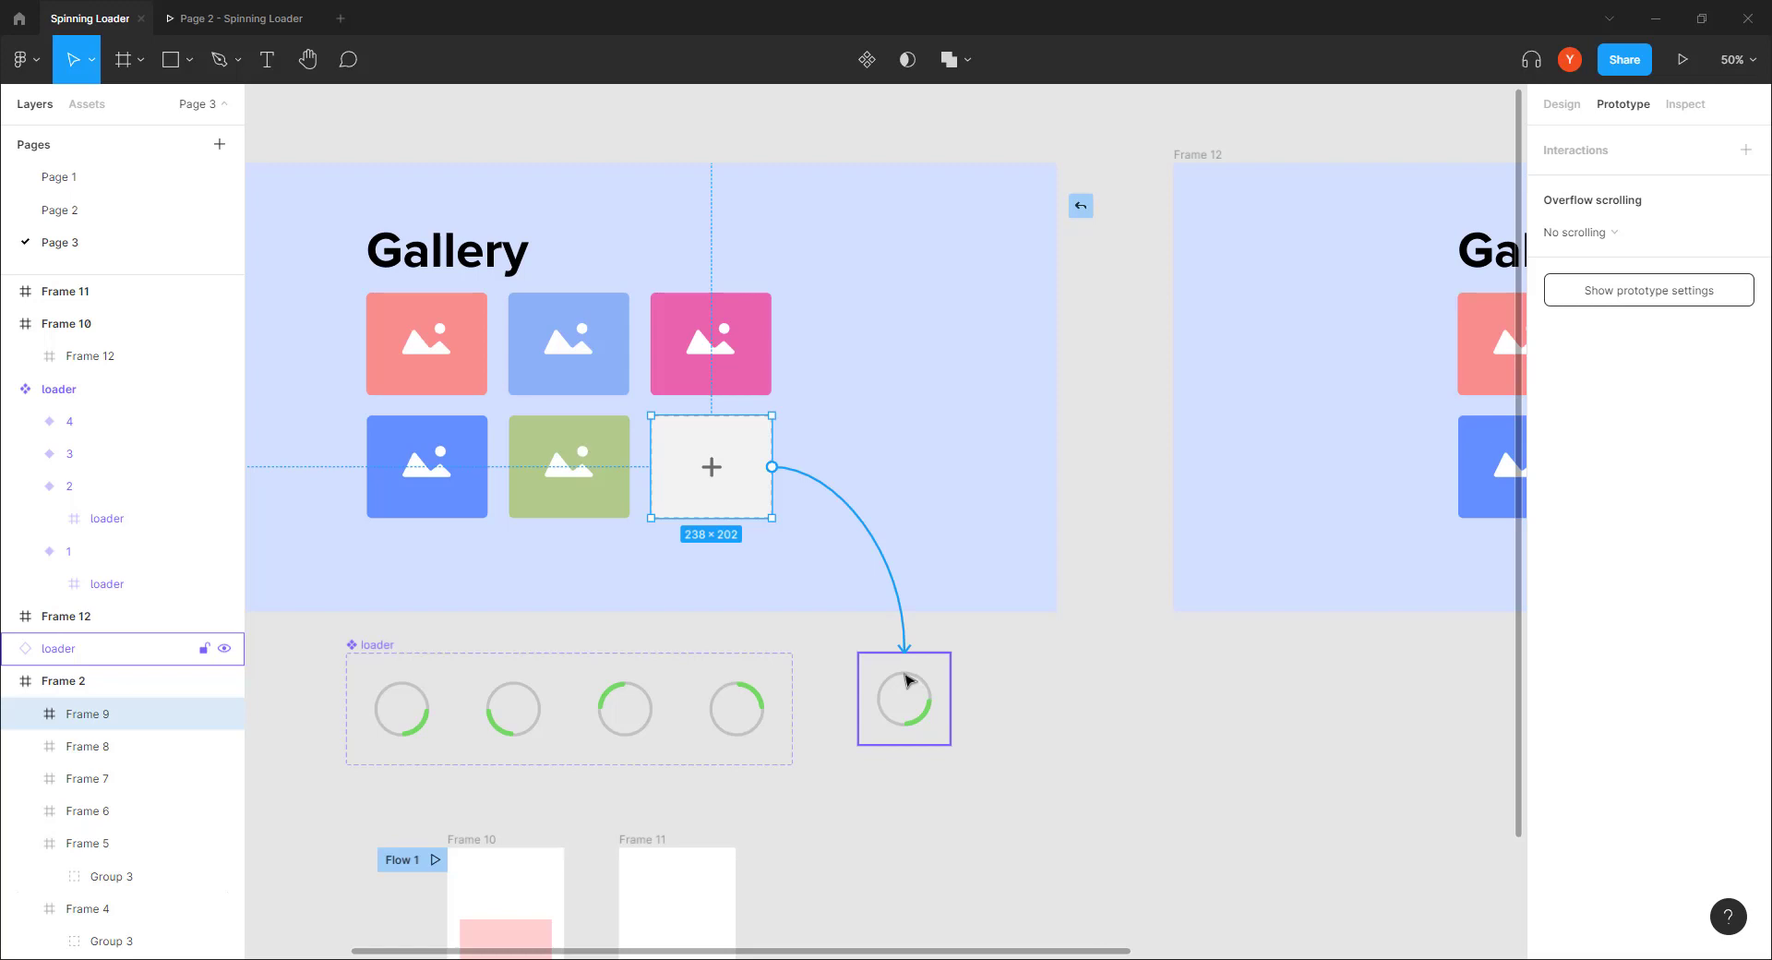
{"action": "left_click_drag", "start_coordinate": [906, 680], "coordinate": [906, 681]}
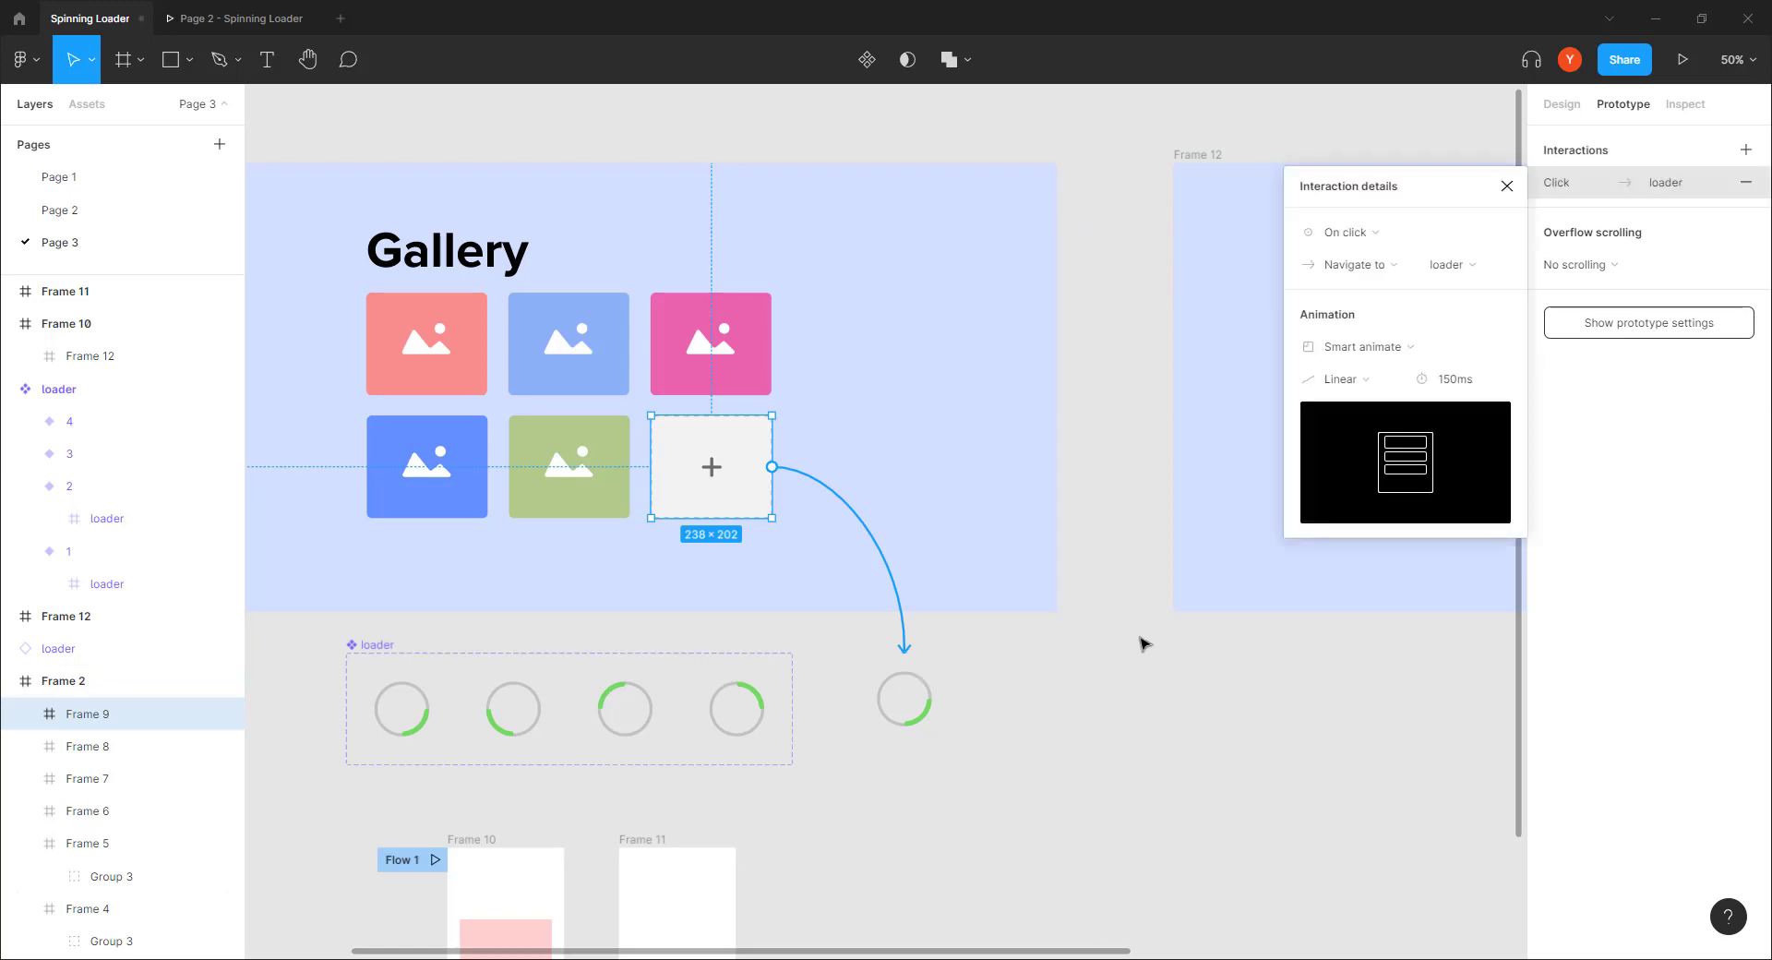
Step: Switch the add-image tile's interaction to Open overlay and add a black background behind the overlay at 80% opacity
{"action": "left_click", "coordinate": [1348, 269]}
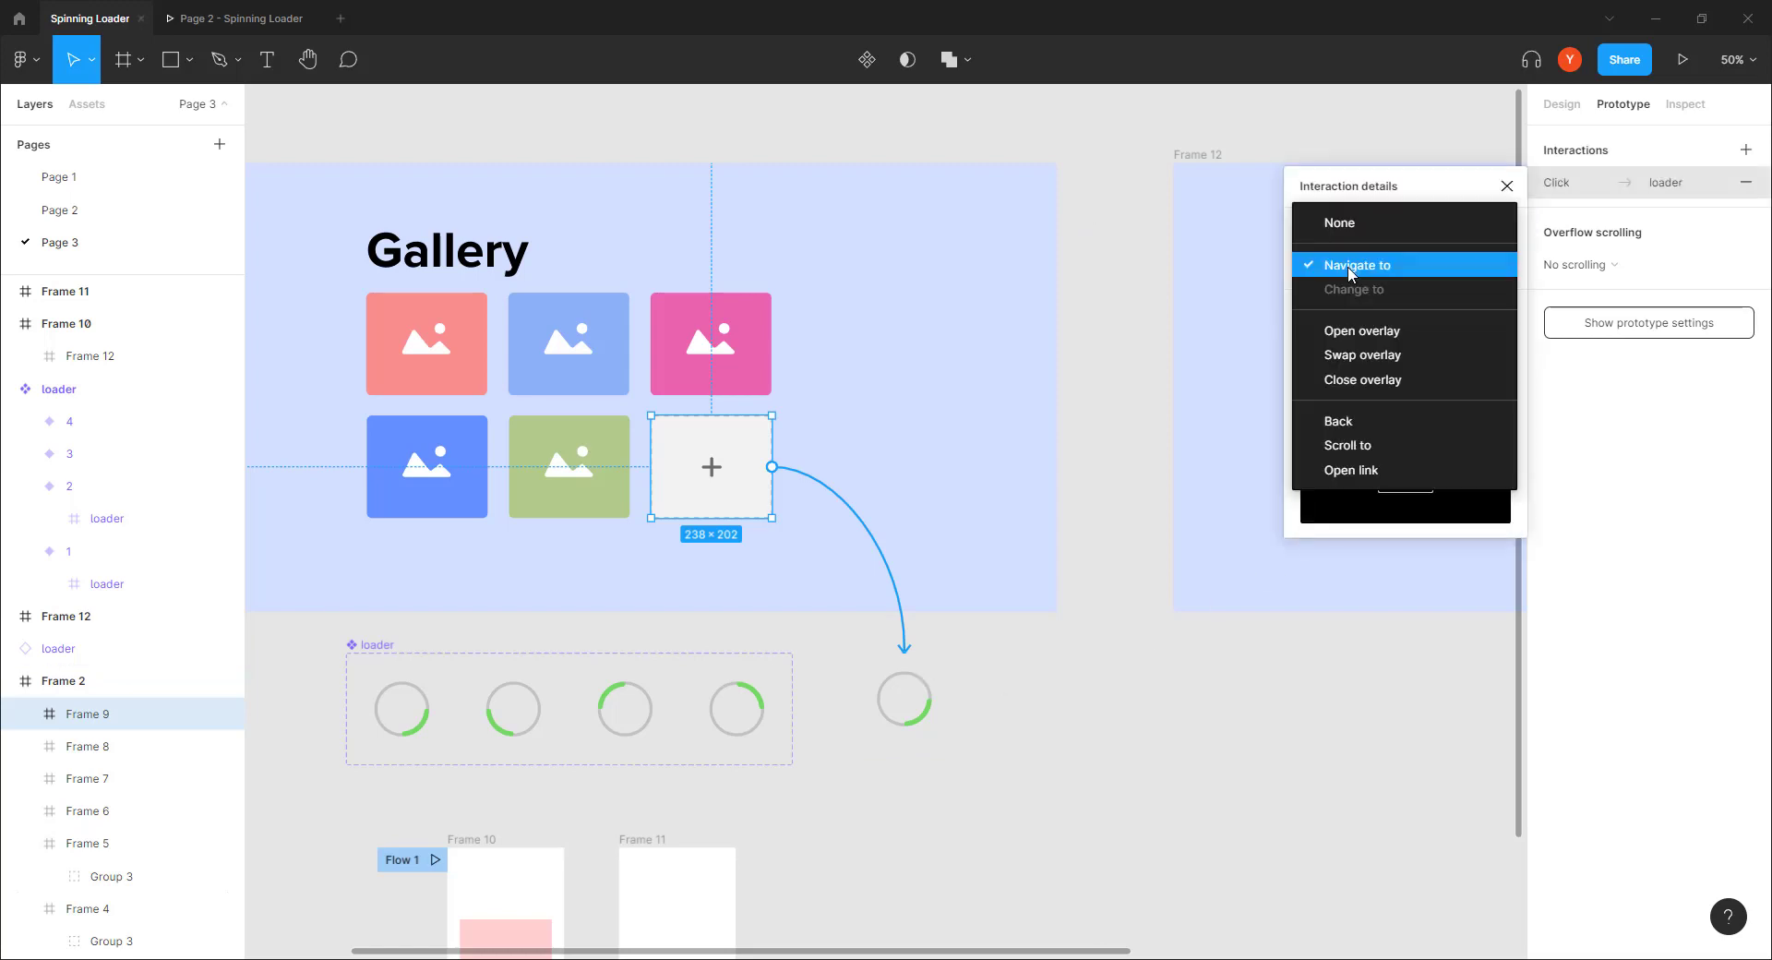
{"action": "left_click", "coordinate": [1348, 332]}
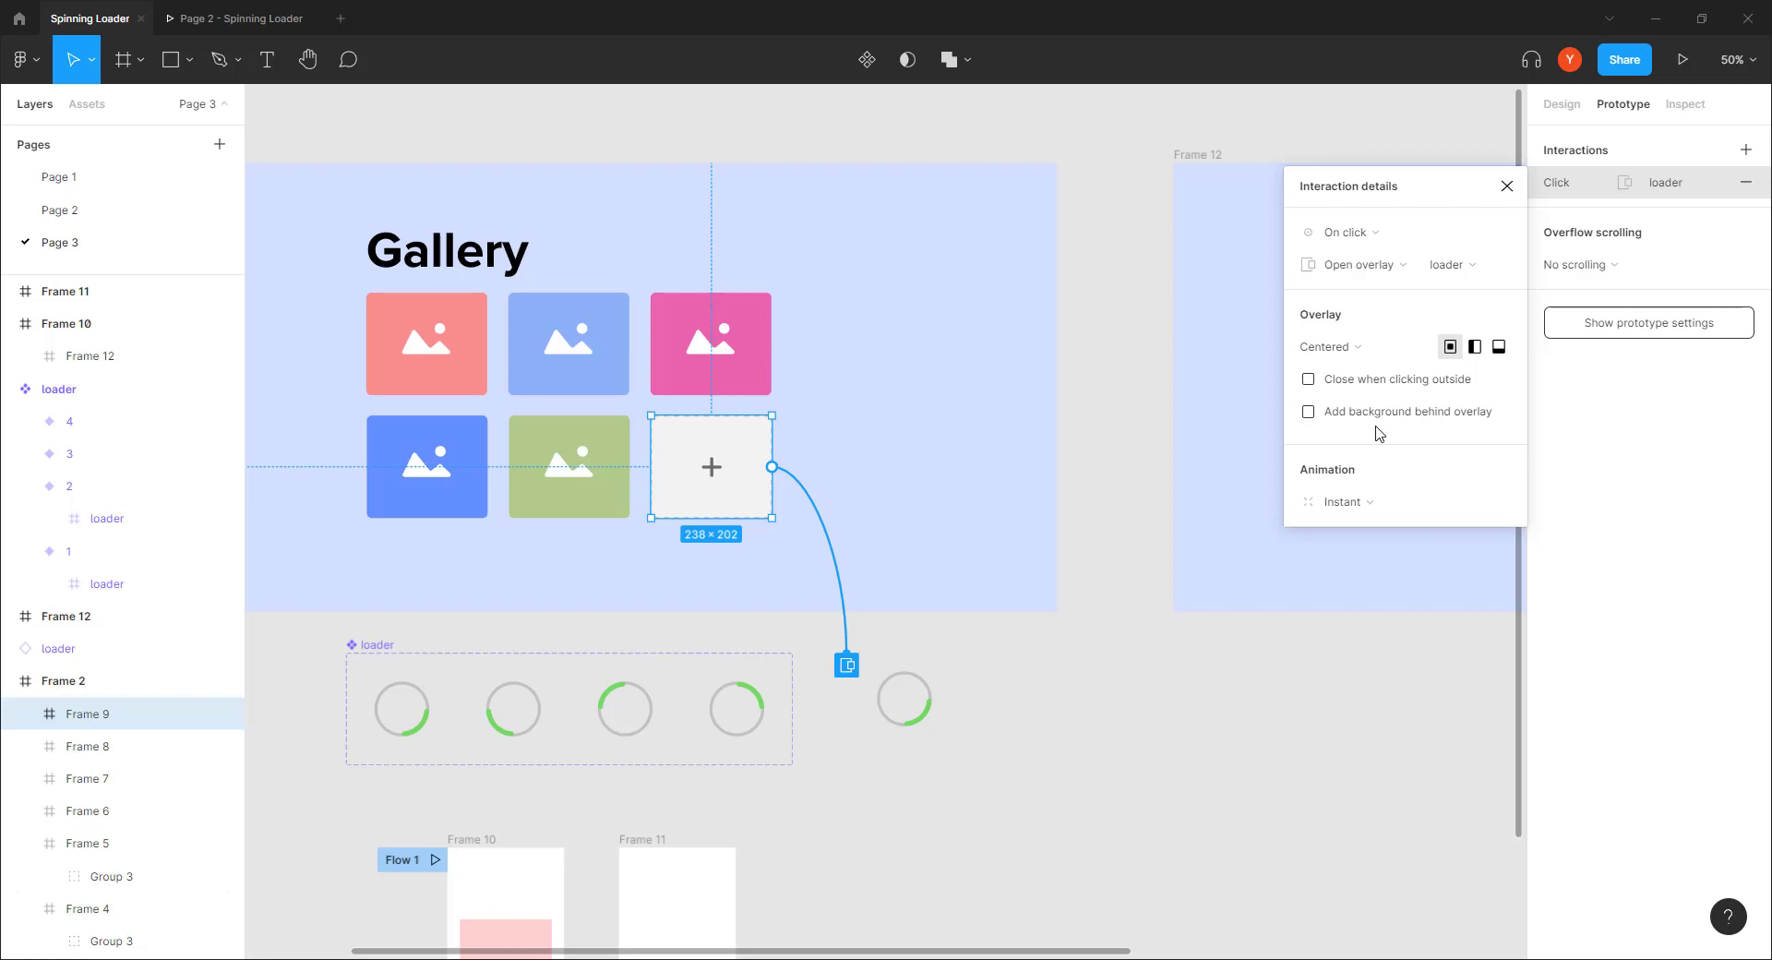
{"action": "left_click", "coordinate": [1309, 411]}
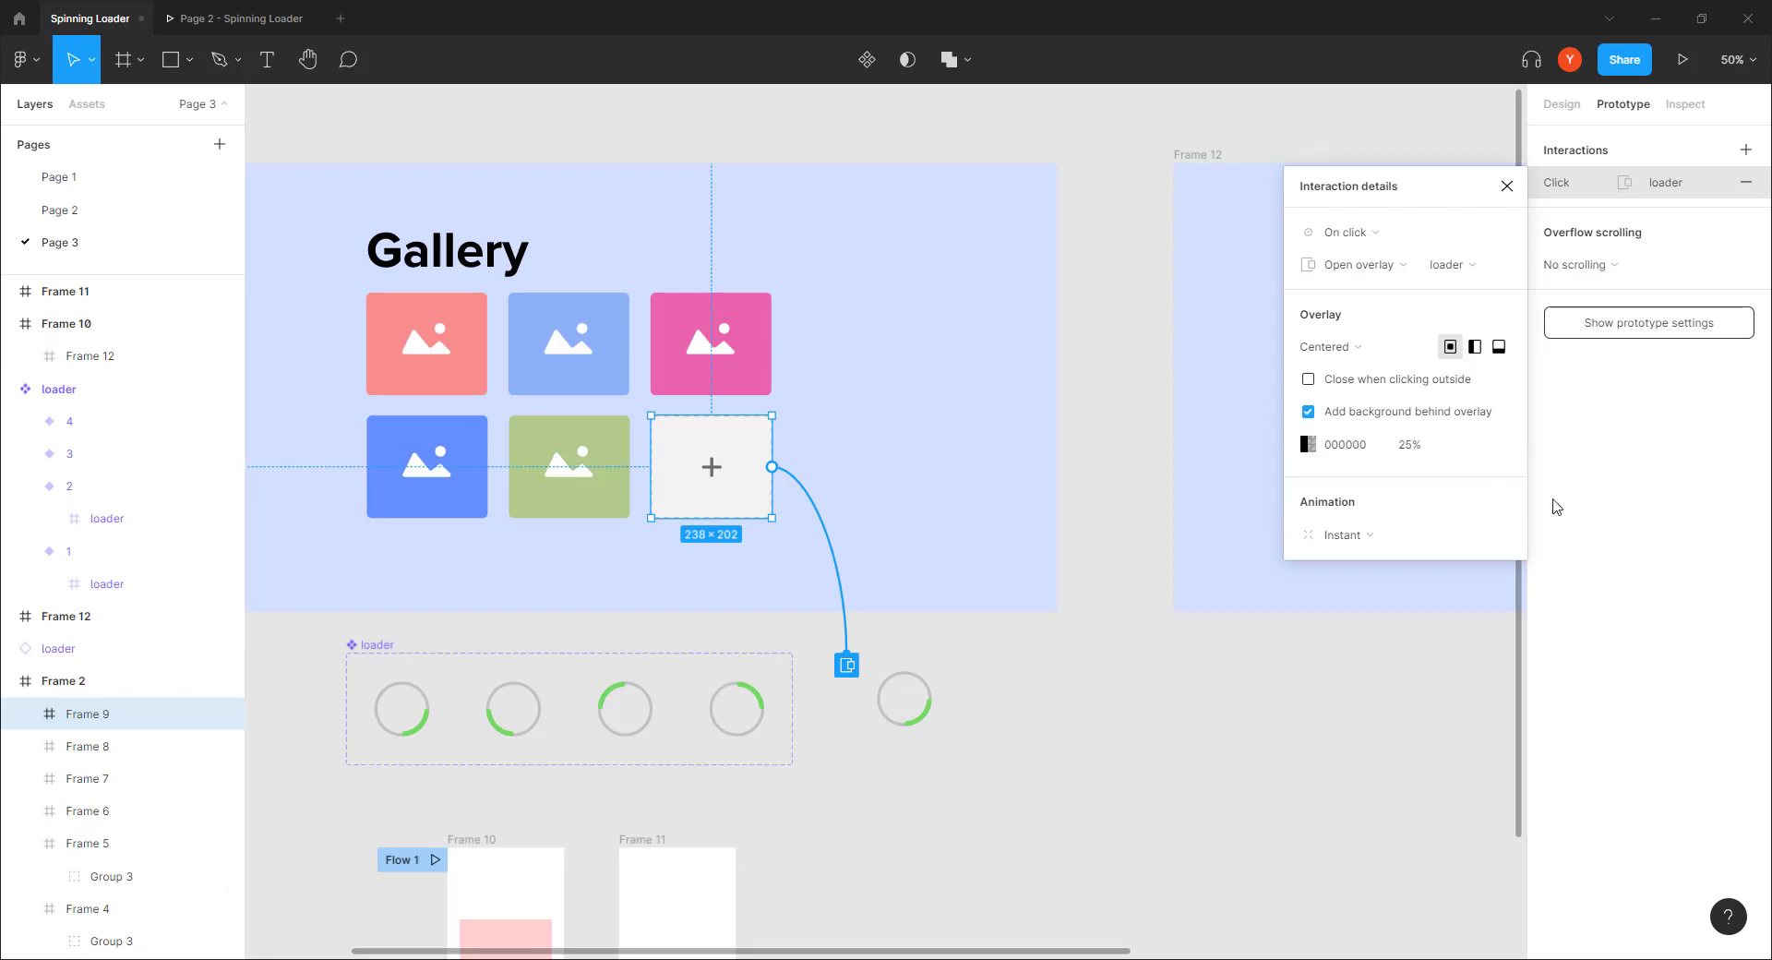
{"action": "left_click", "coordinate": [1409, 447]}
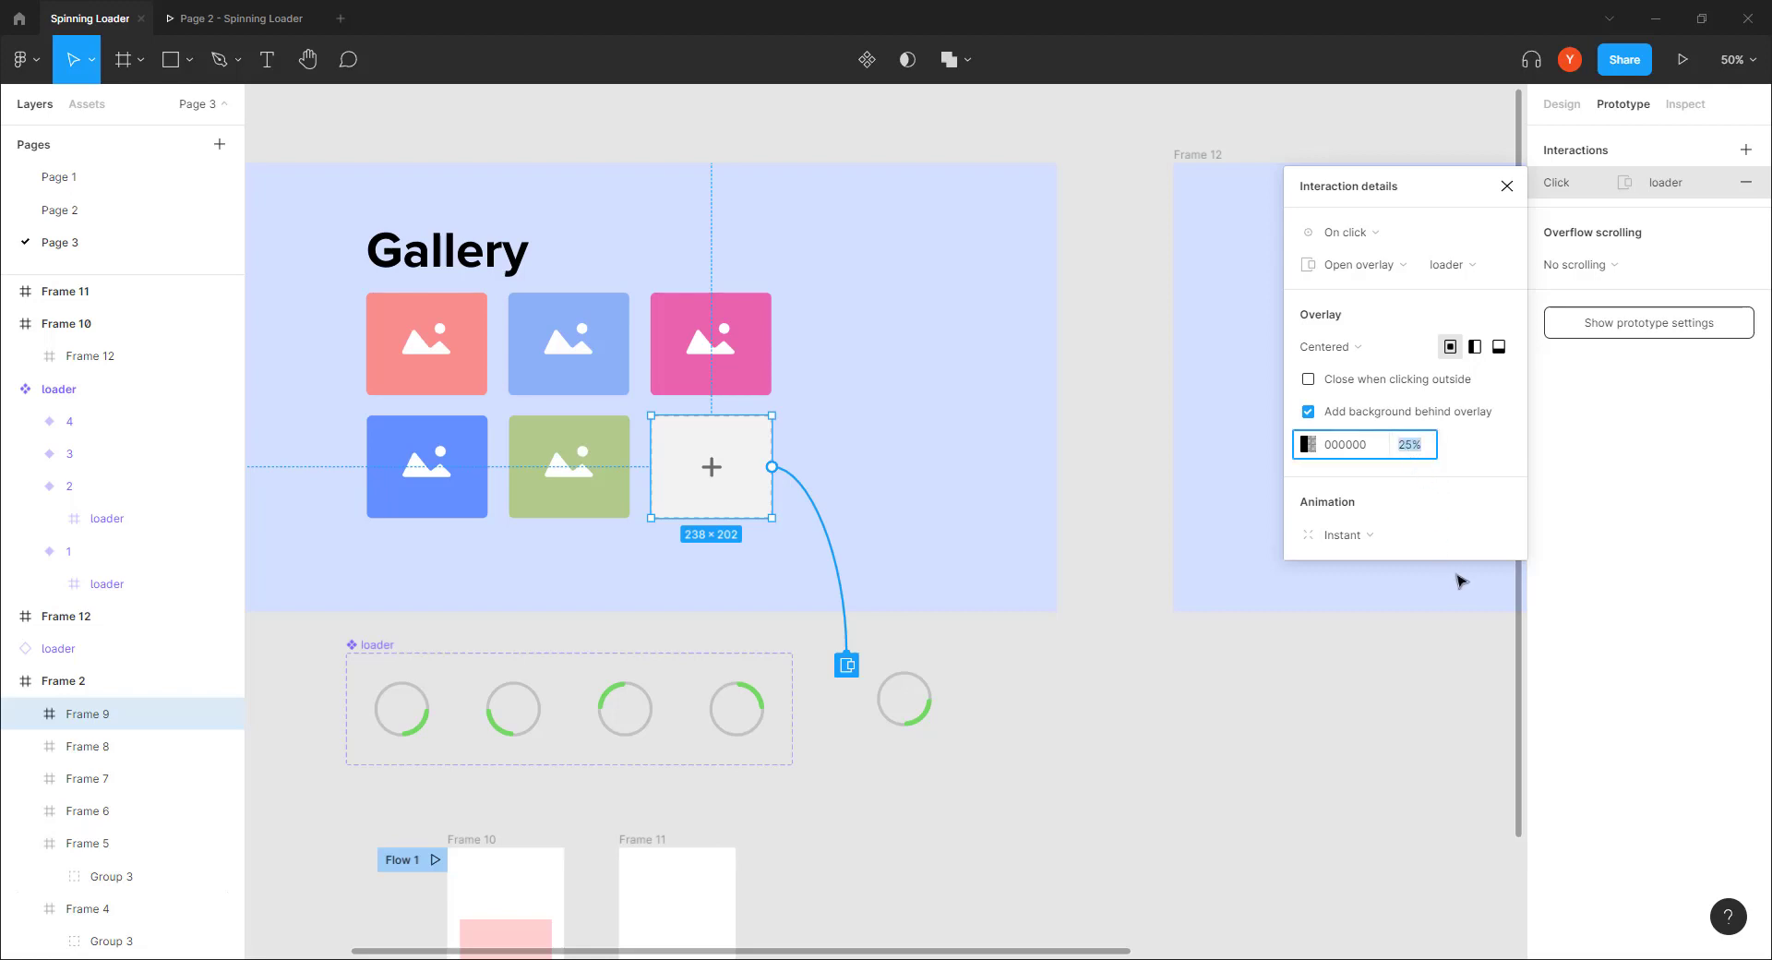
{"action": "type", "text": "80"}
{"action": "key", "text": "Return"}
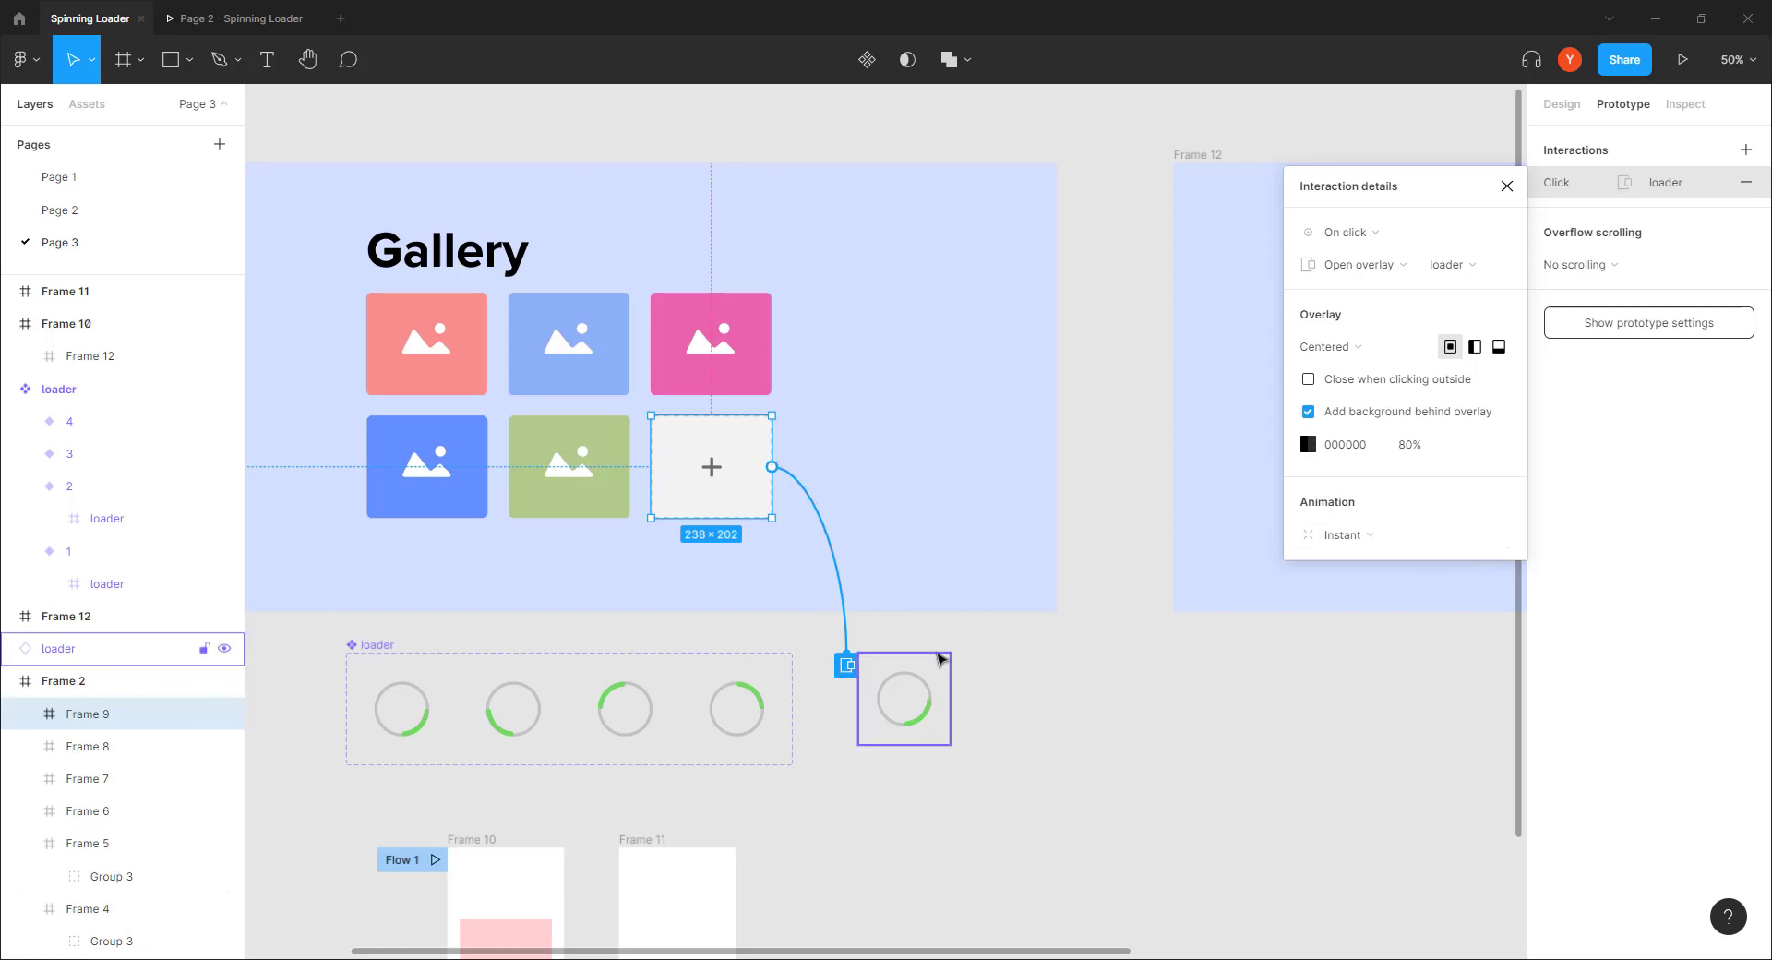
Step: Set the loader overlay's animation to Dissolve with a duration of 200 ms
{"action": "left_click", "coordinate": [1343, 536]}
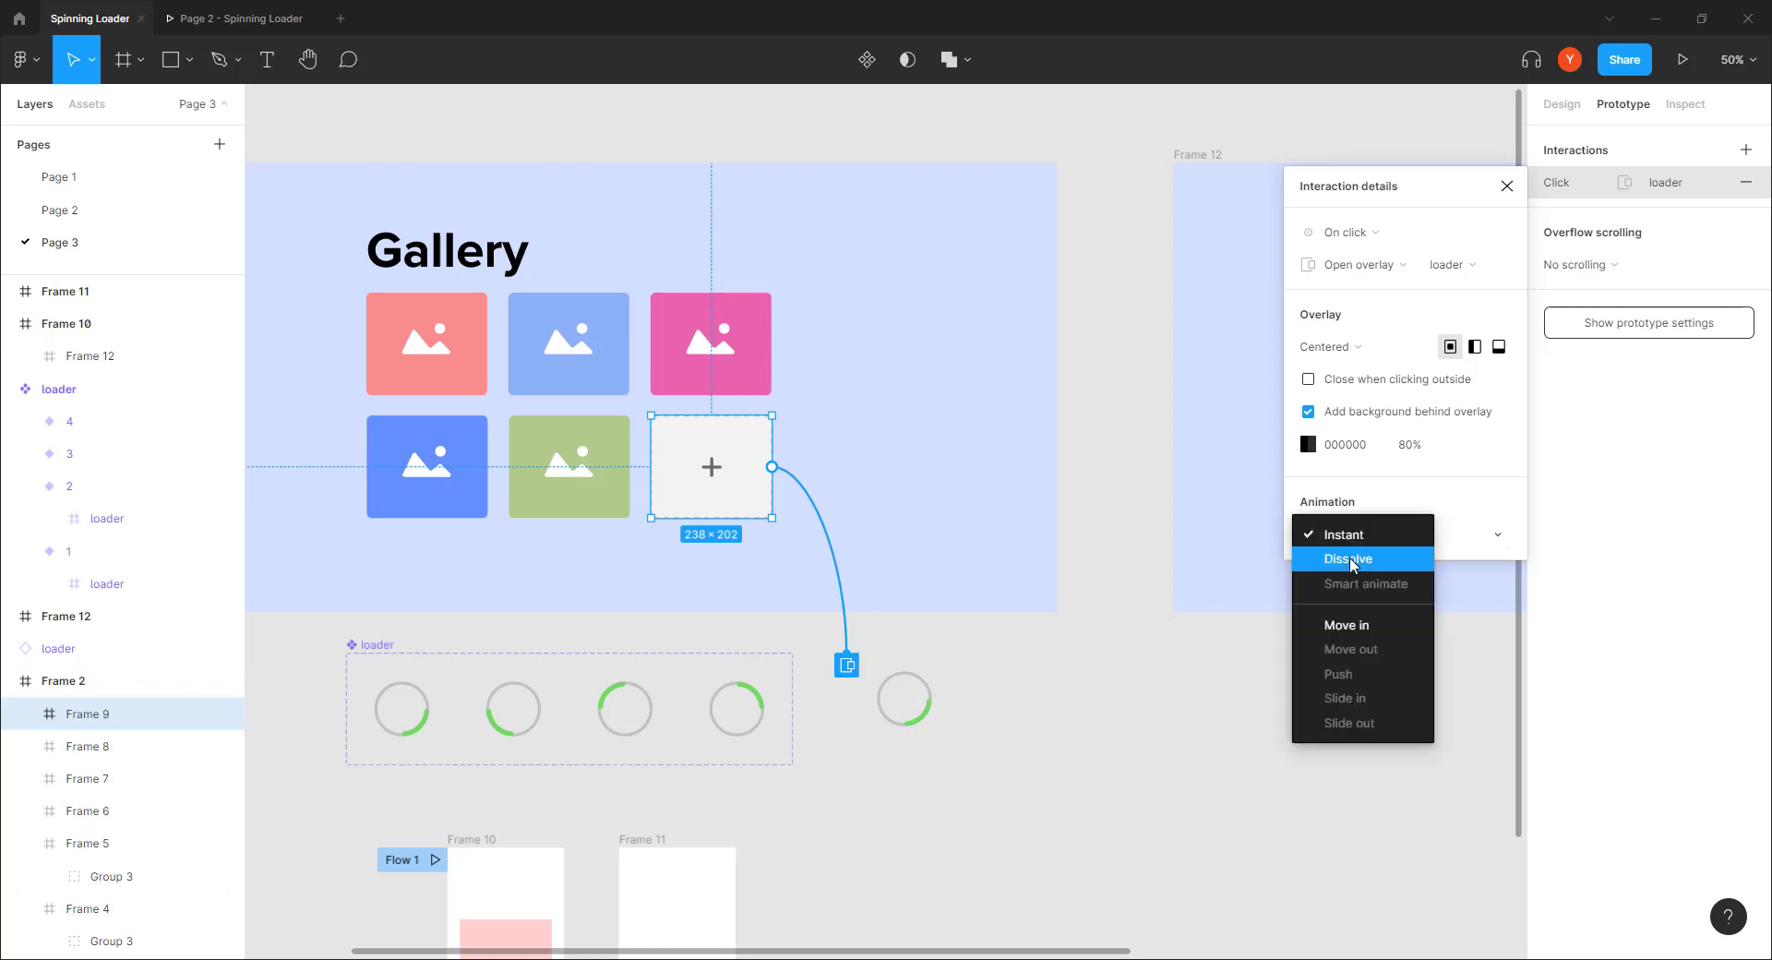
{"action": "left_click", "coordinate": [1352, 558]}
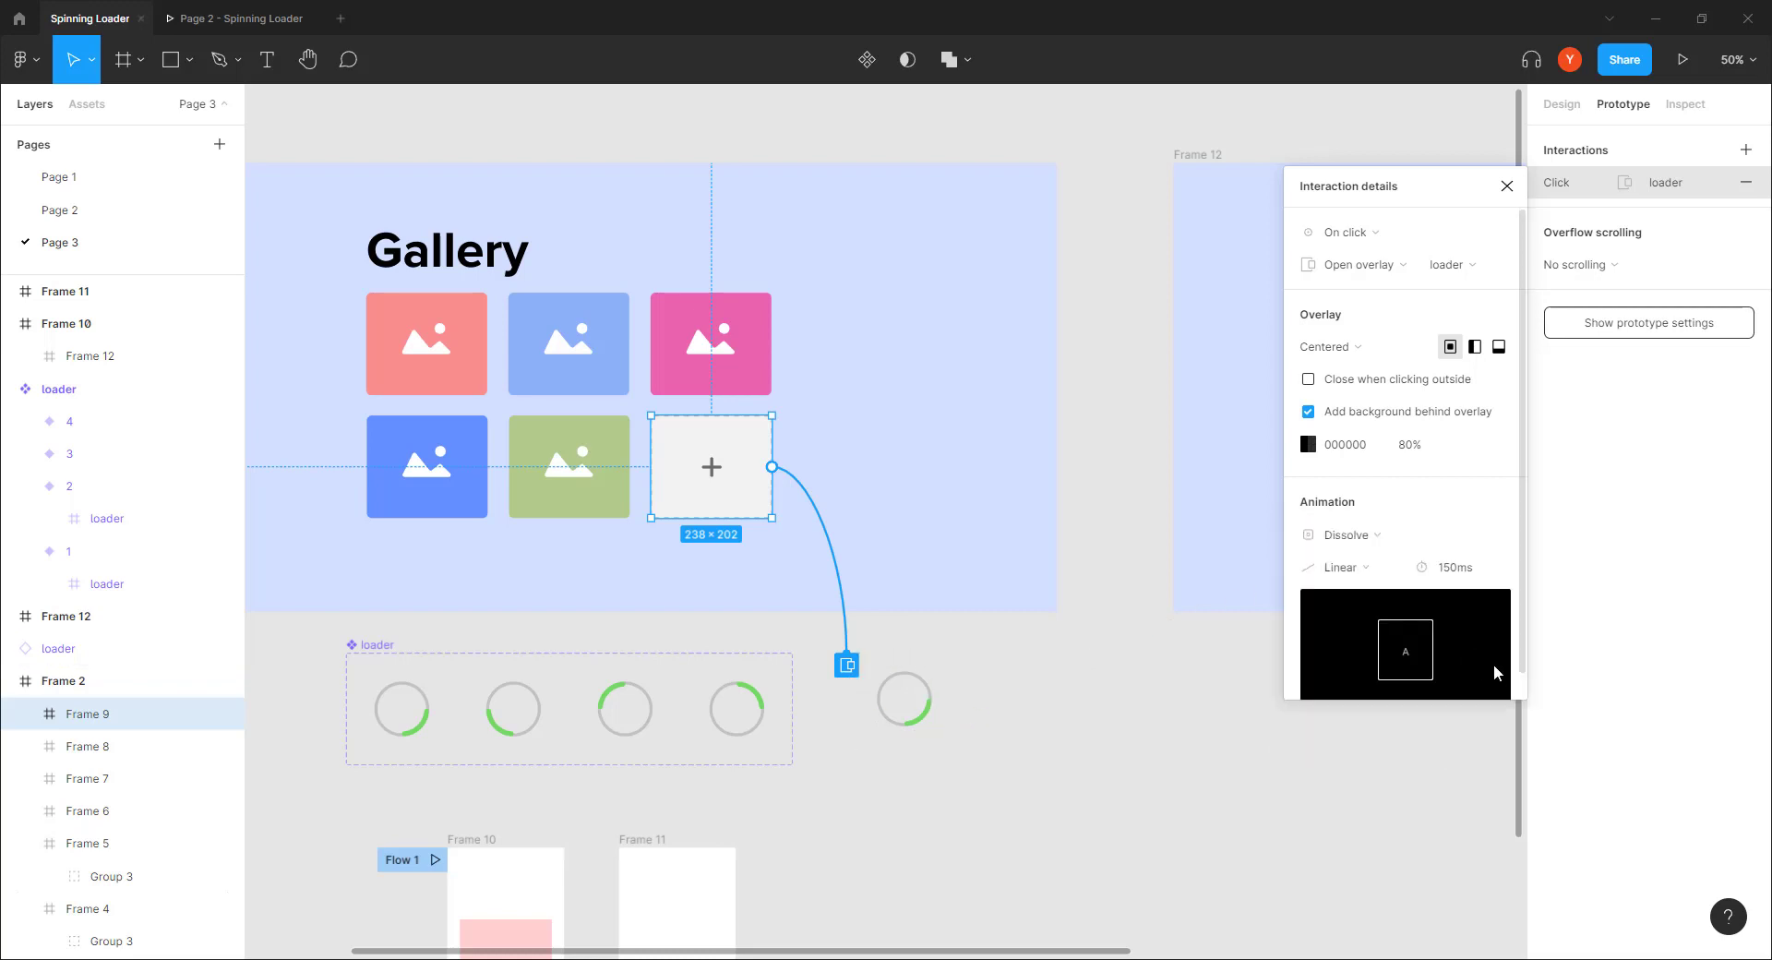
{"action": "left_click", "coordinate": [1463, 568]}
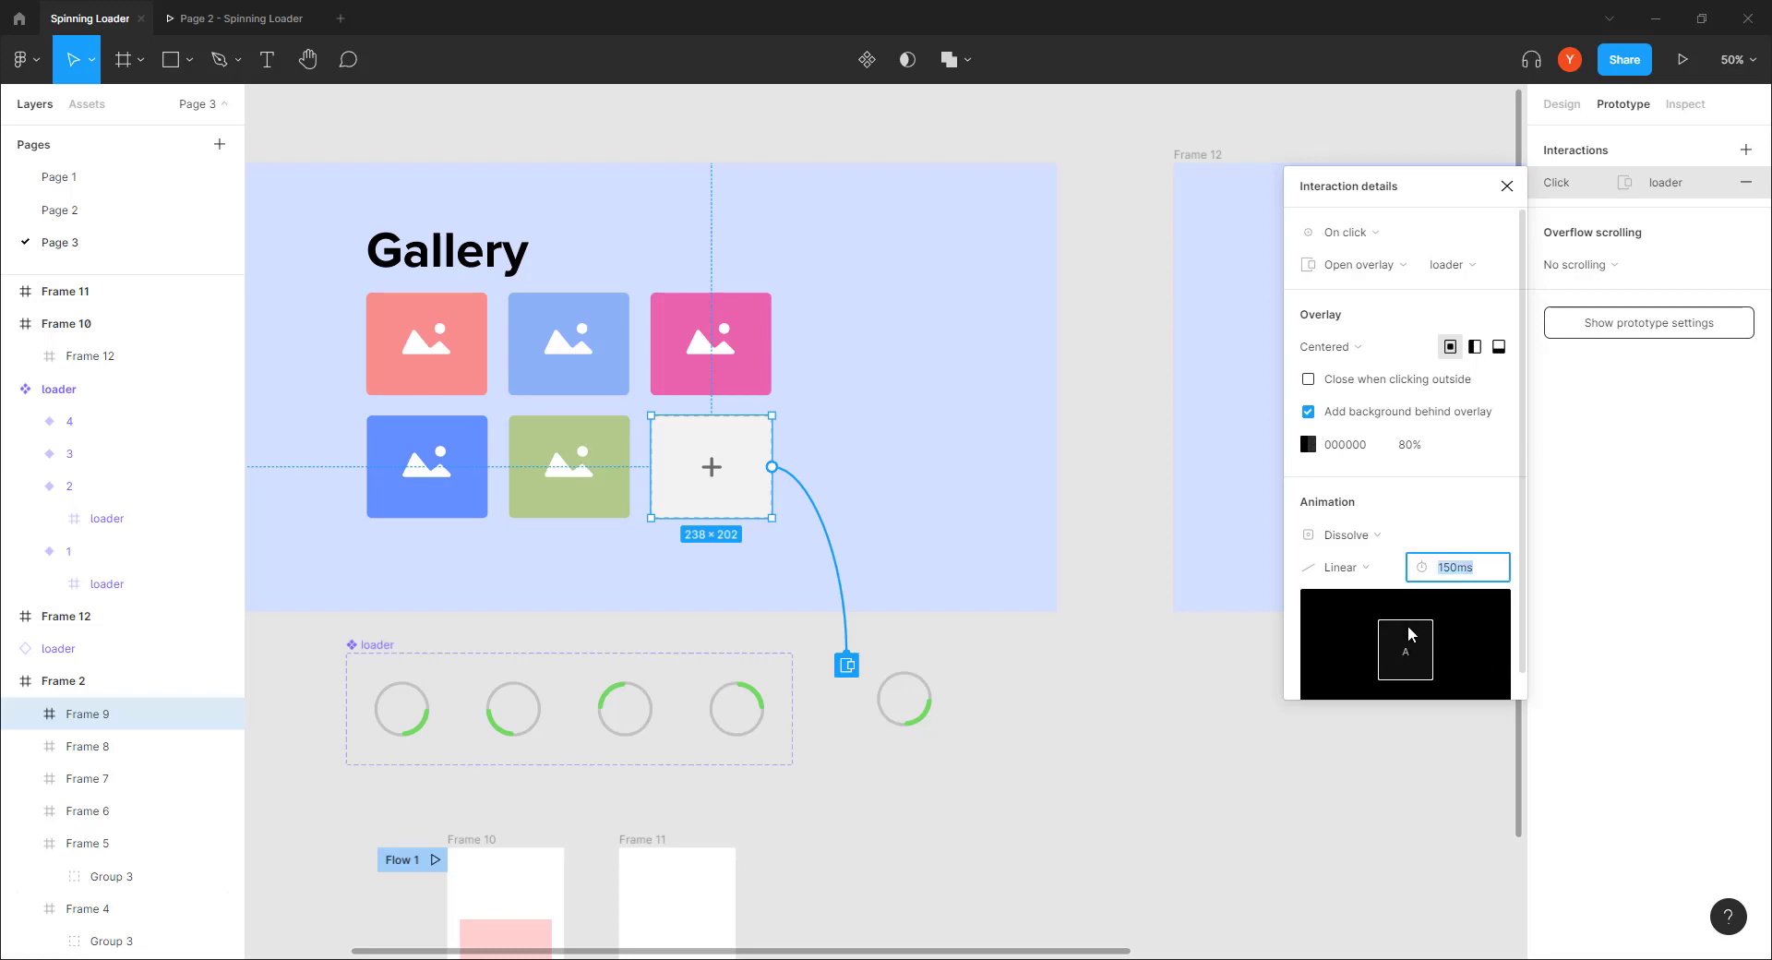
{"action": "type", "text": "200"}
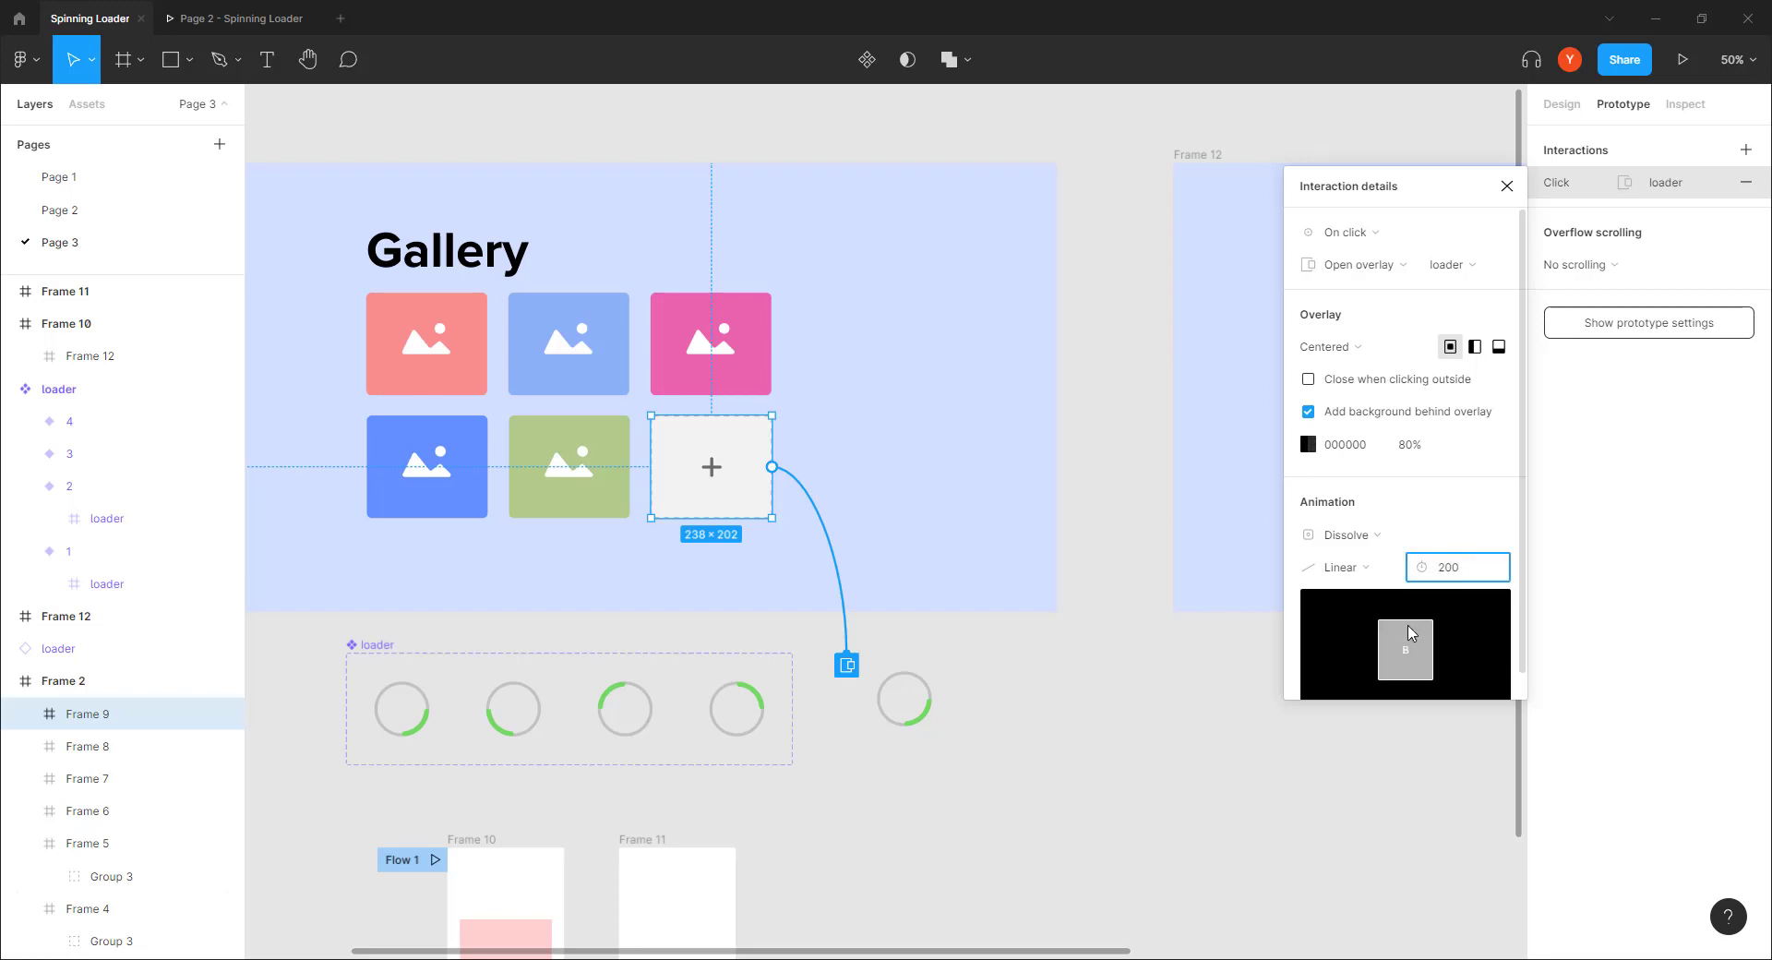
{"action": "key", "text": "Return"}
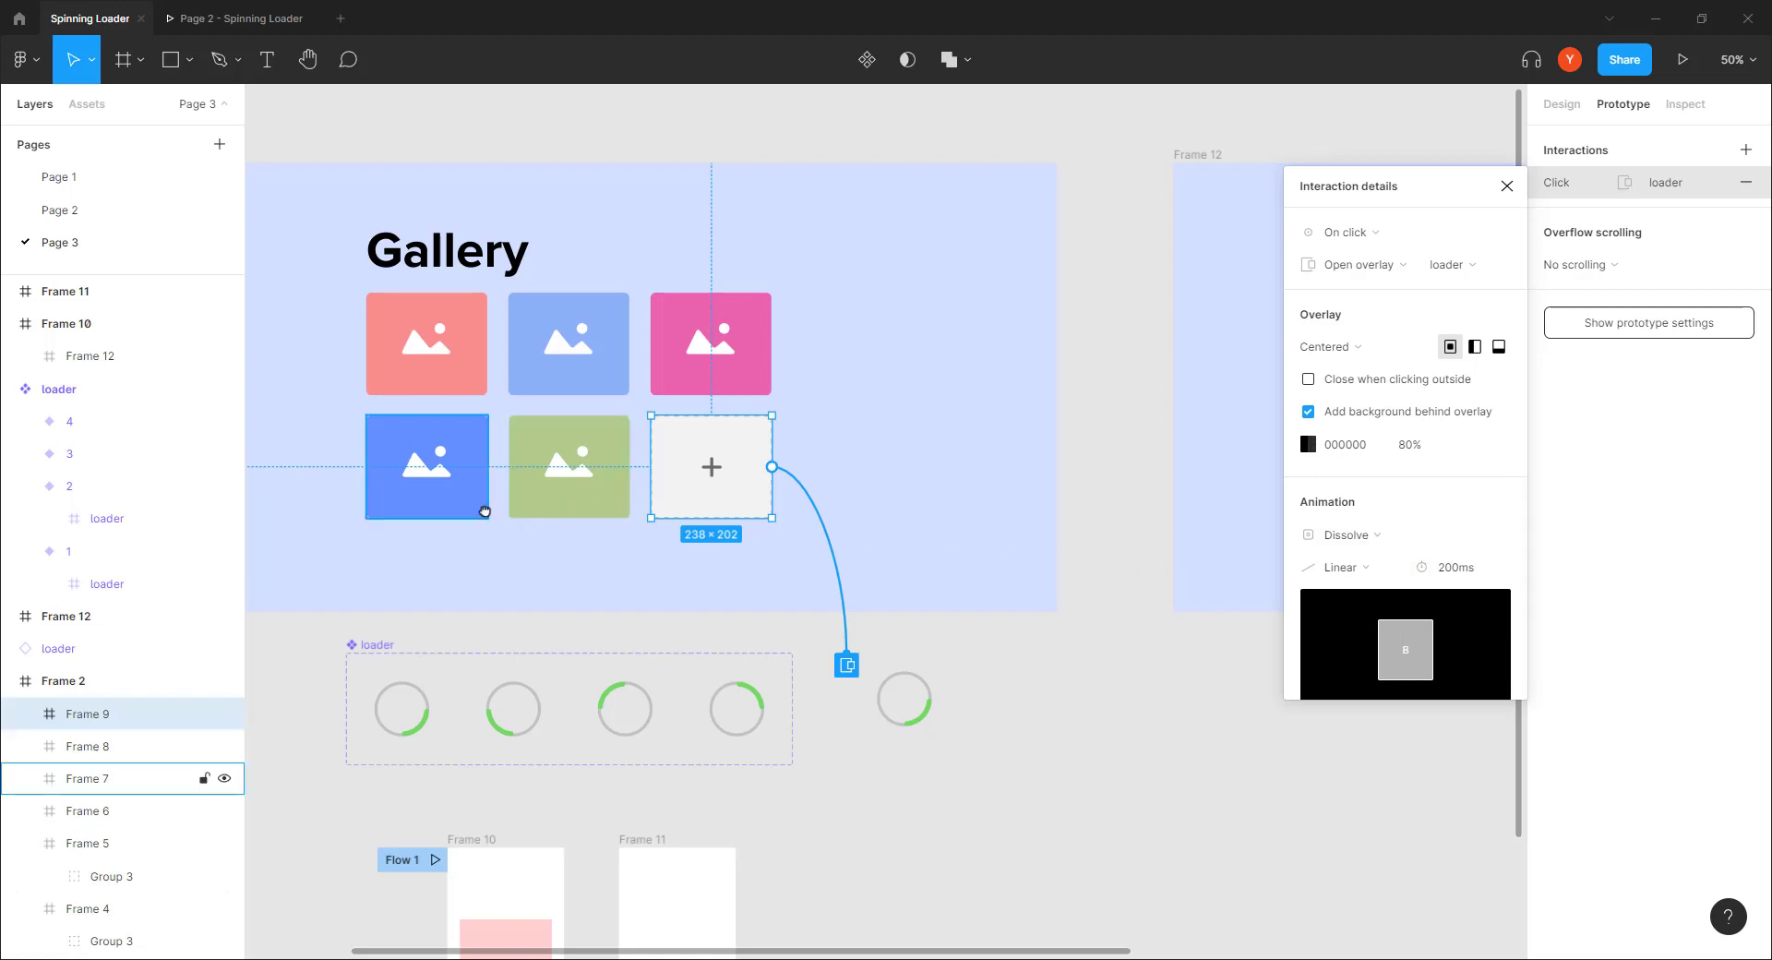
Step: Preview the Gallery prototype at Fit width with the flows sidebar hidden, and trigger the loader overlay from the add-image tile
{"action": "left_click_drag", "start_coordinate": [482, 507], "coordinate": [713, 627]}
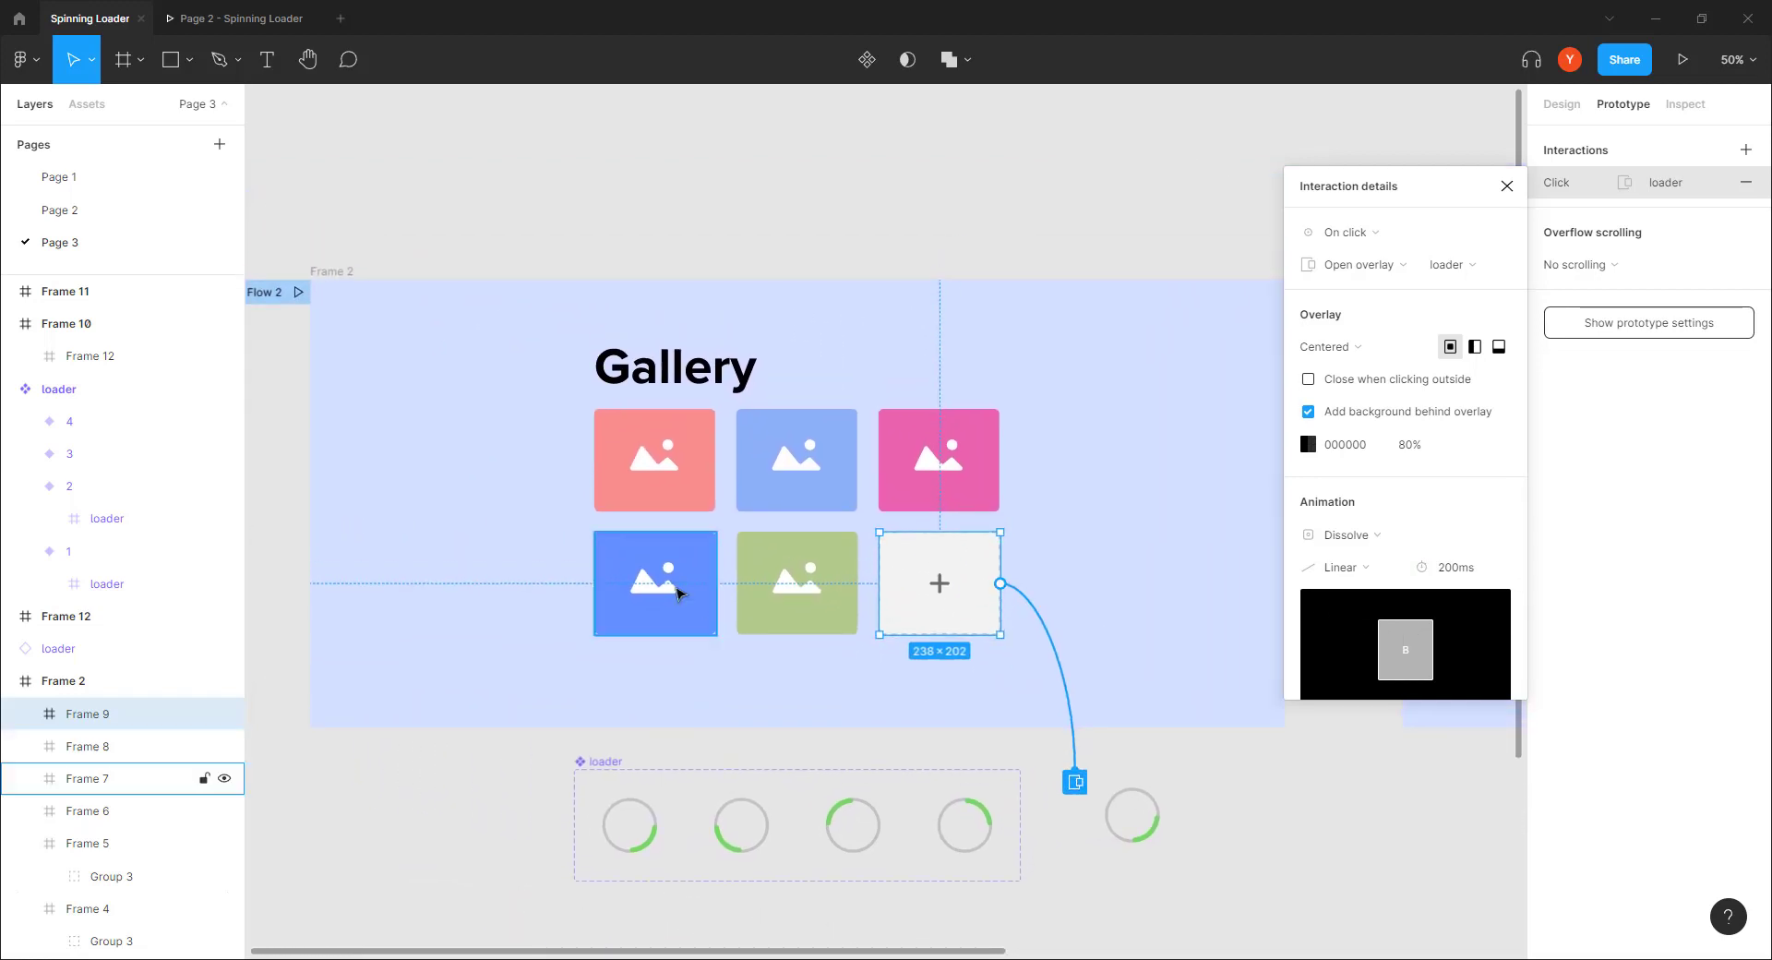
{"action": "key", "text": "ctrl+alt+Return"}
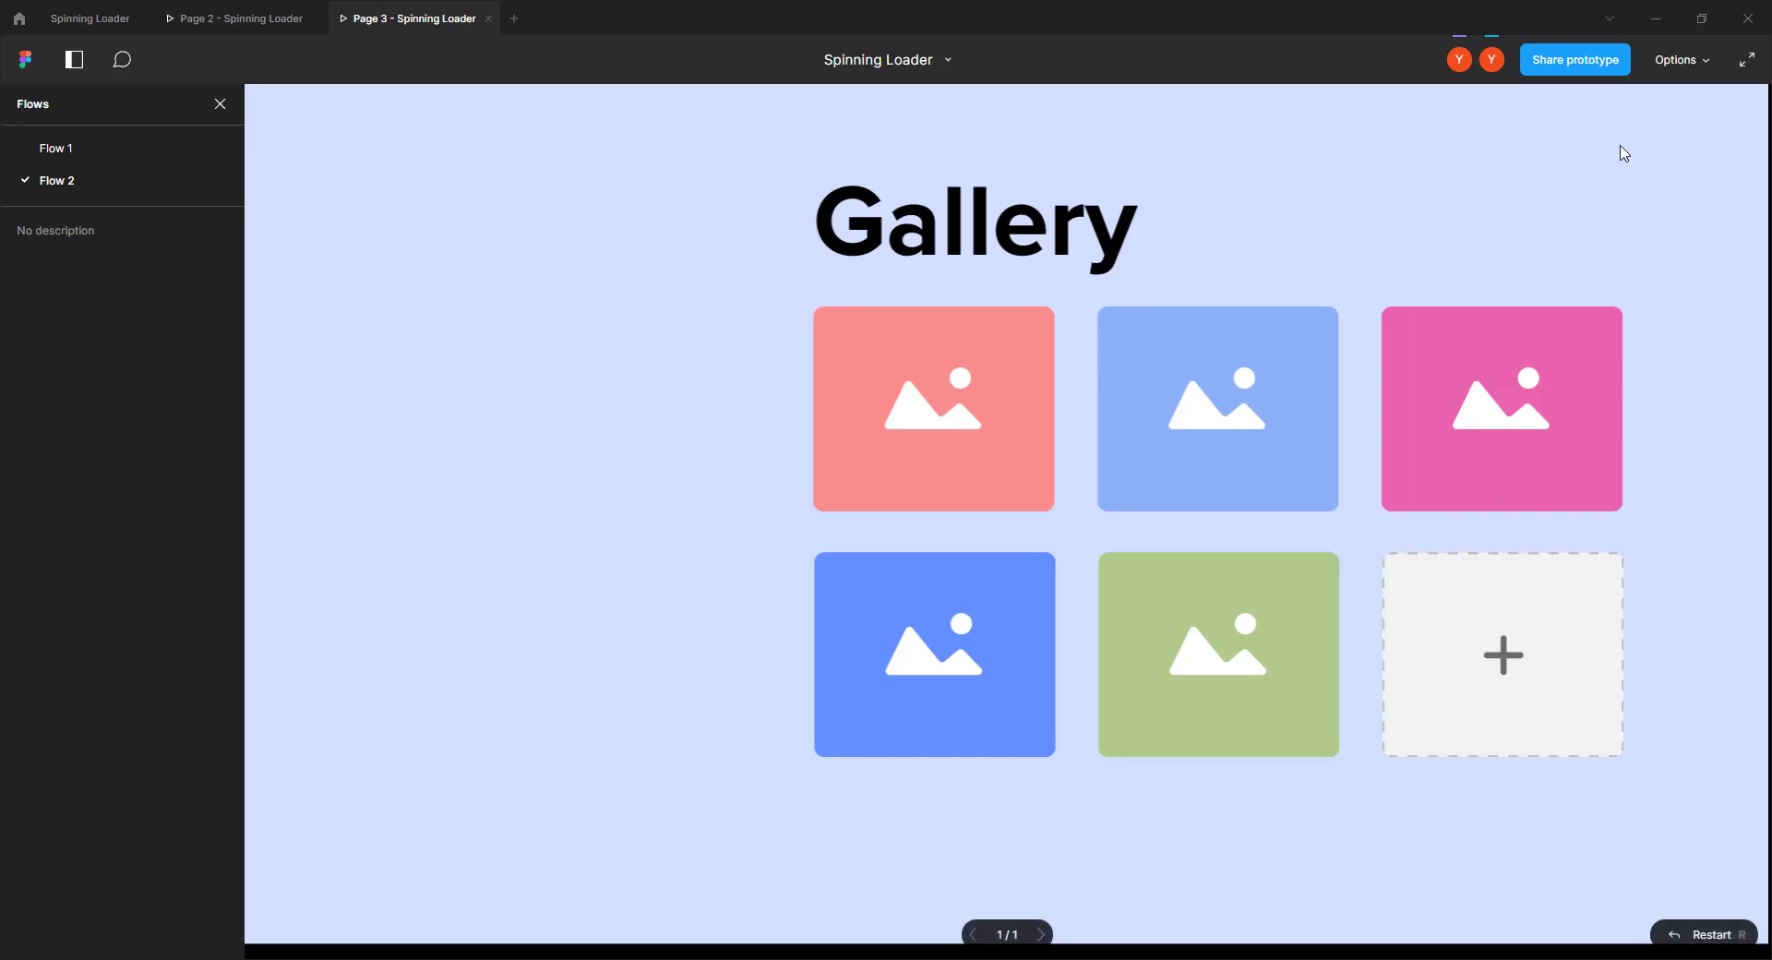
{"action": "left_click", "coordinate": [1669, 61]}
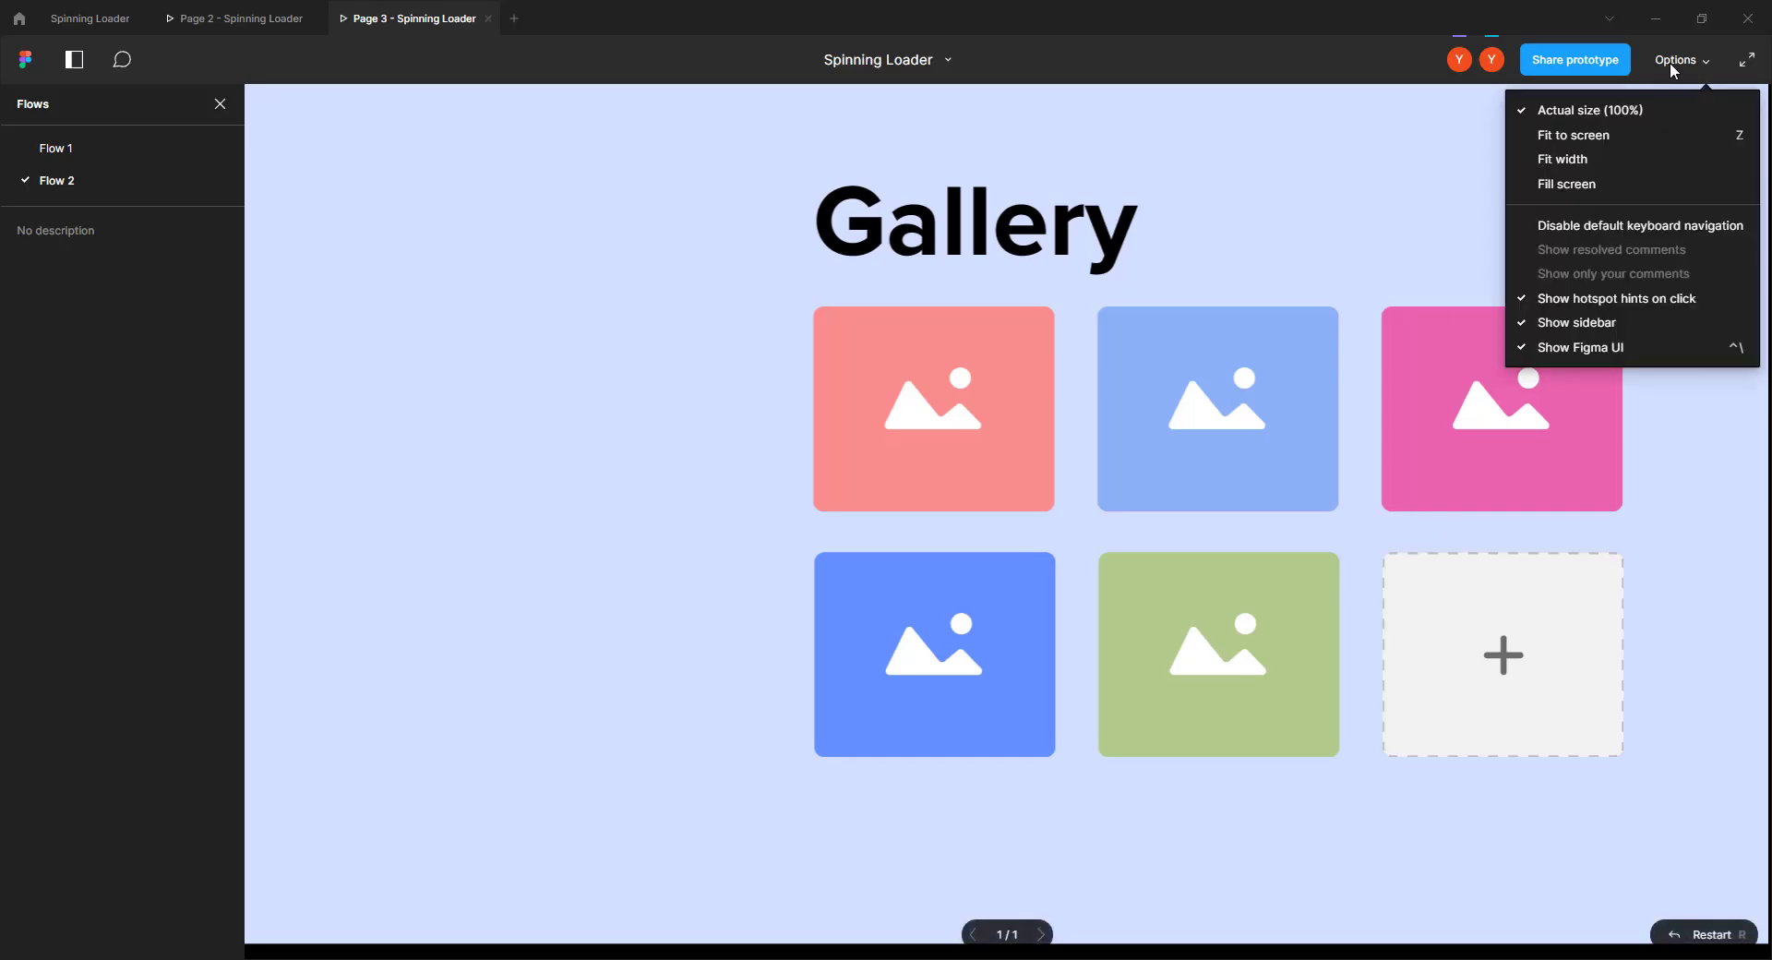
{"action": "left_click", "coordinate": [1574, 136]}
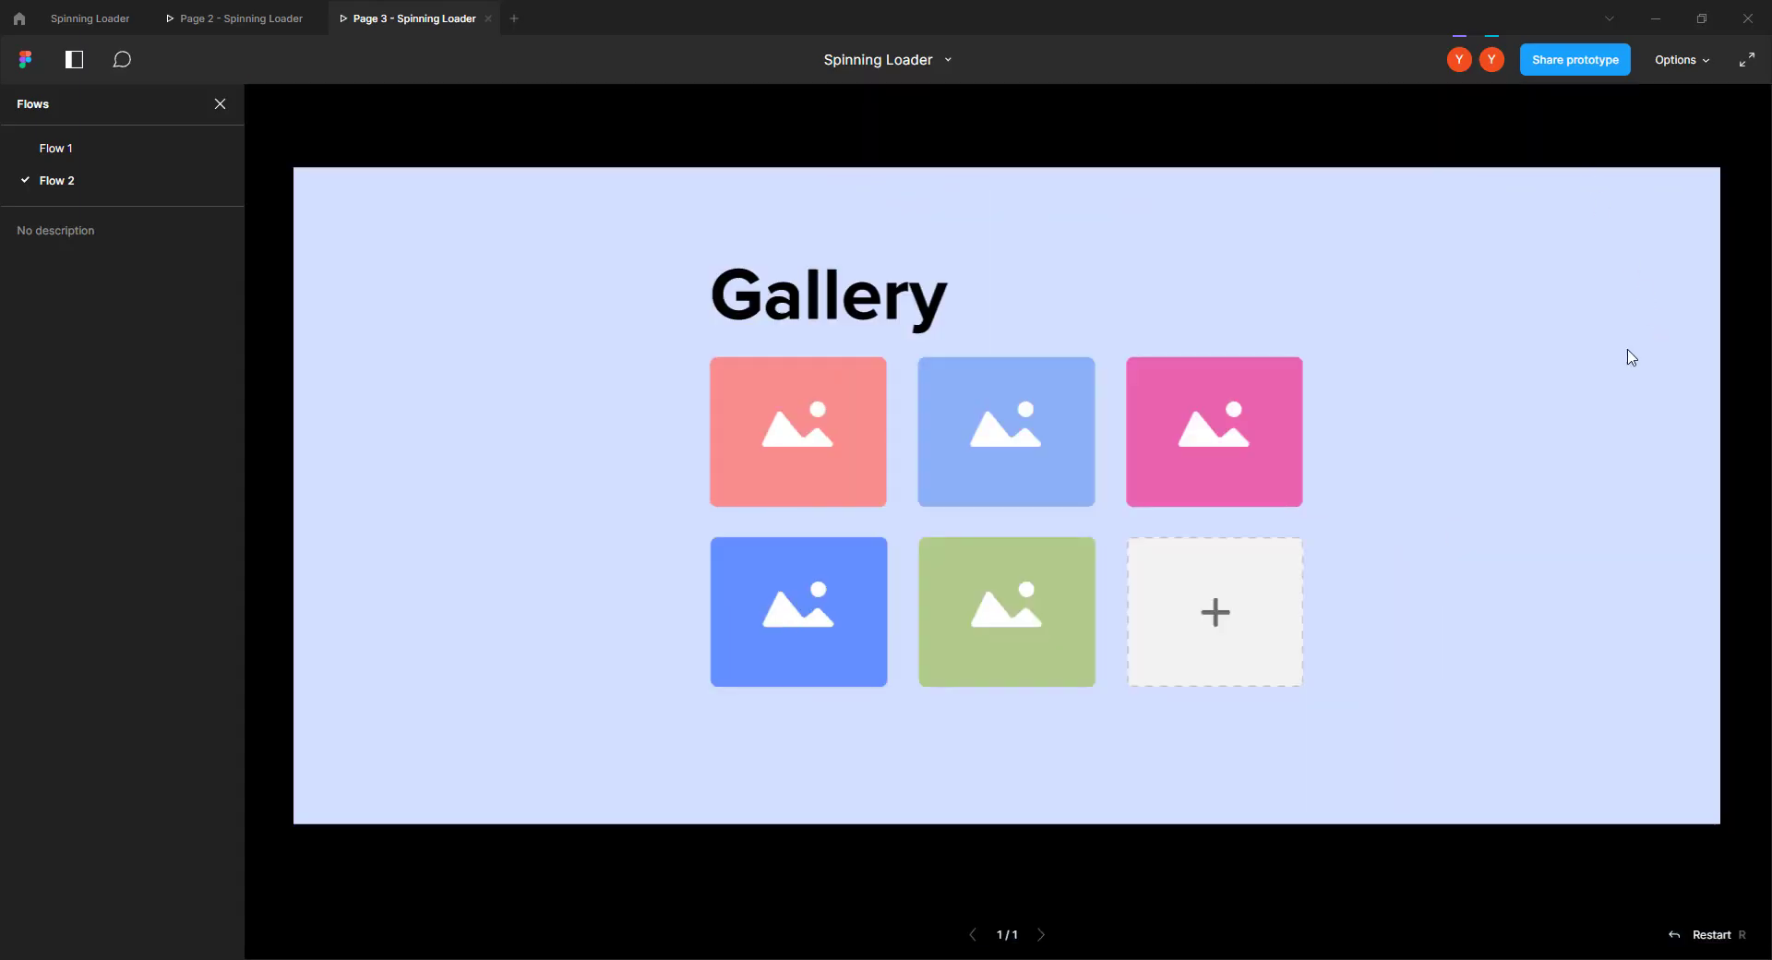
{"action": "left_click", "coordinate": [1680, 71]}
{"action": "left_click", "coordinate": [1587, 160]}
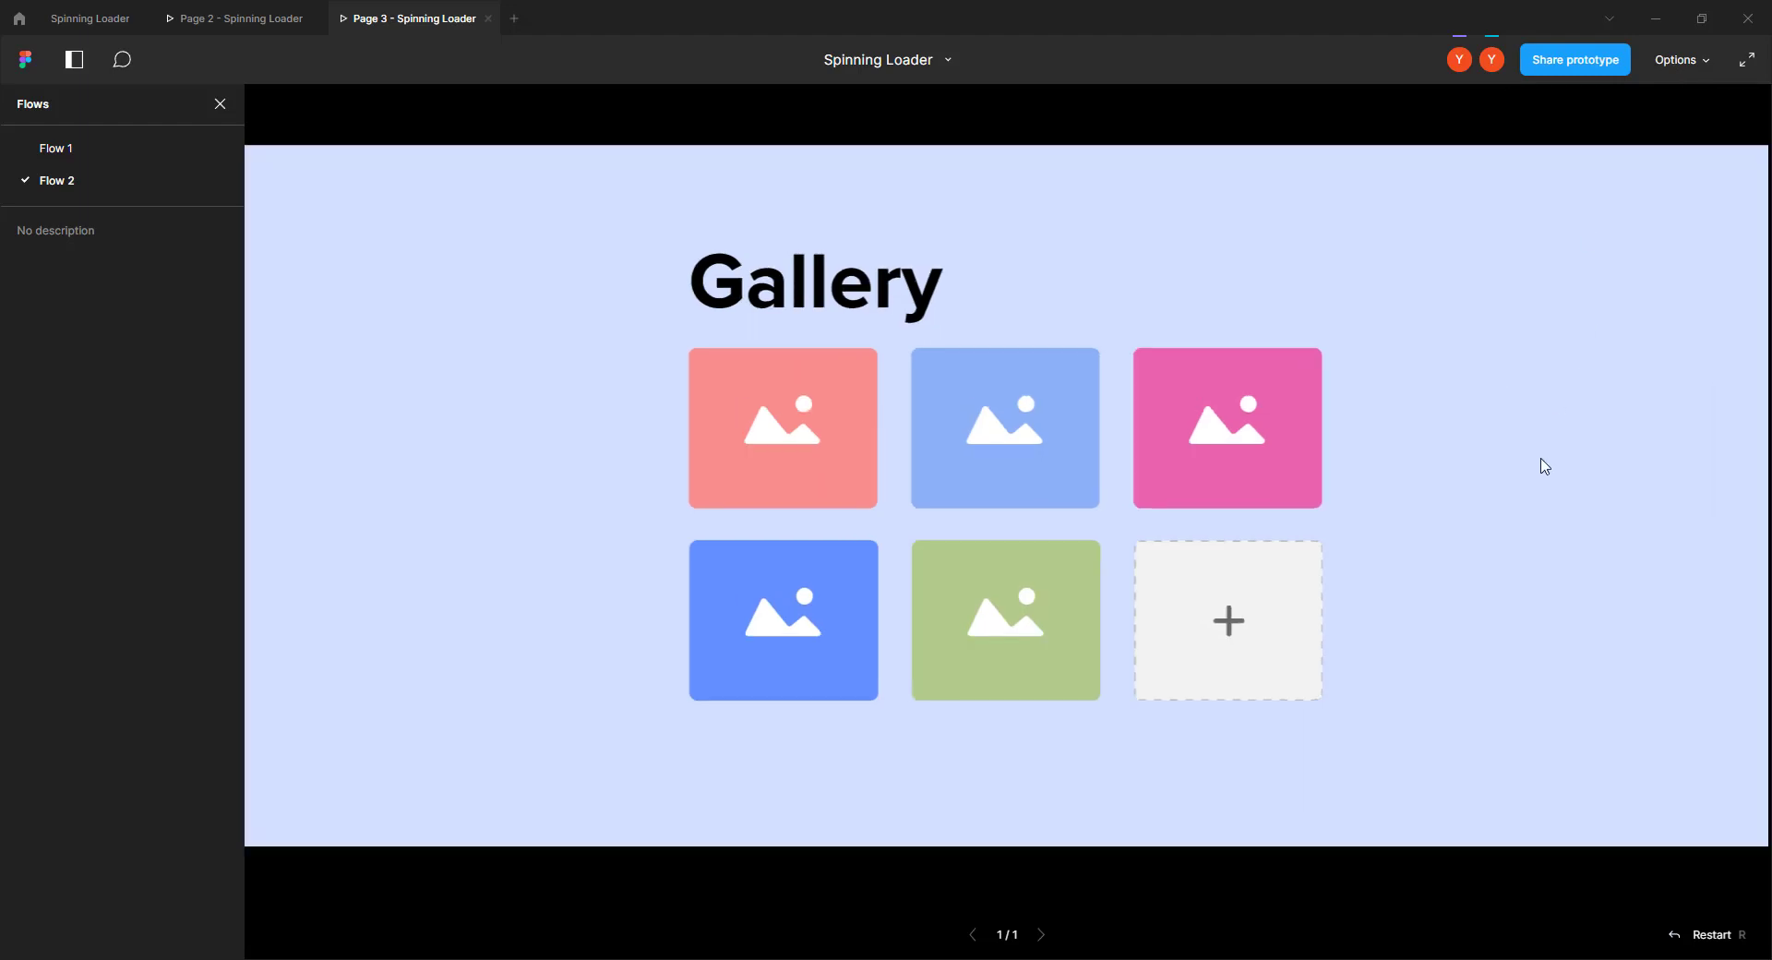
{"action": "left_click", "coordinate": [220, 103]}
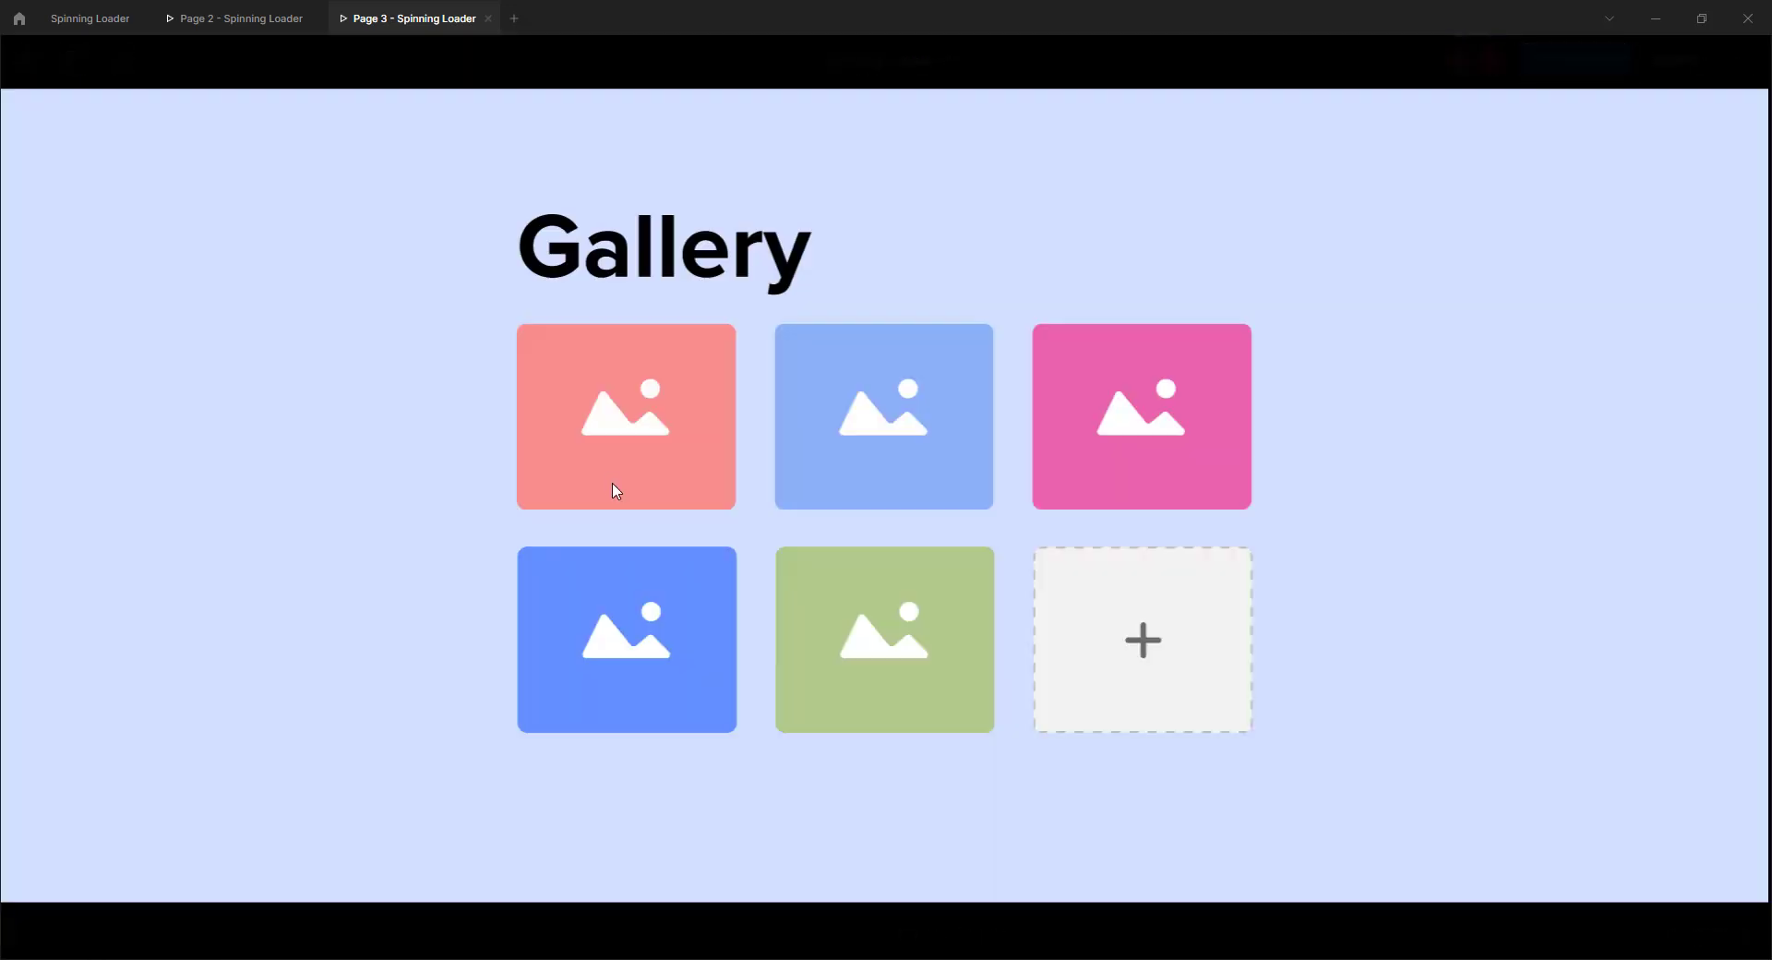
{"action": "left_click", "coordinate": [1143, 636]}
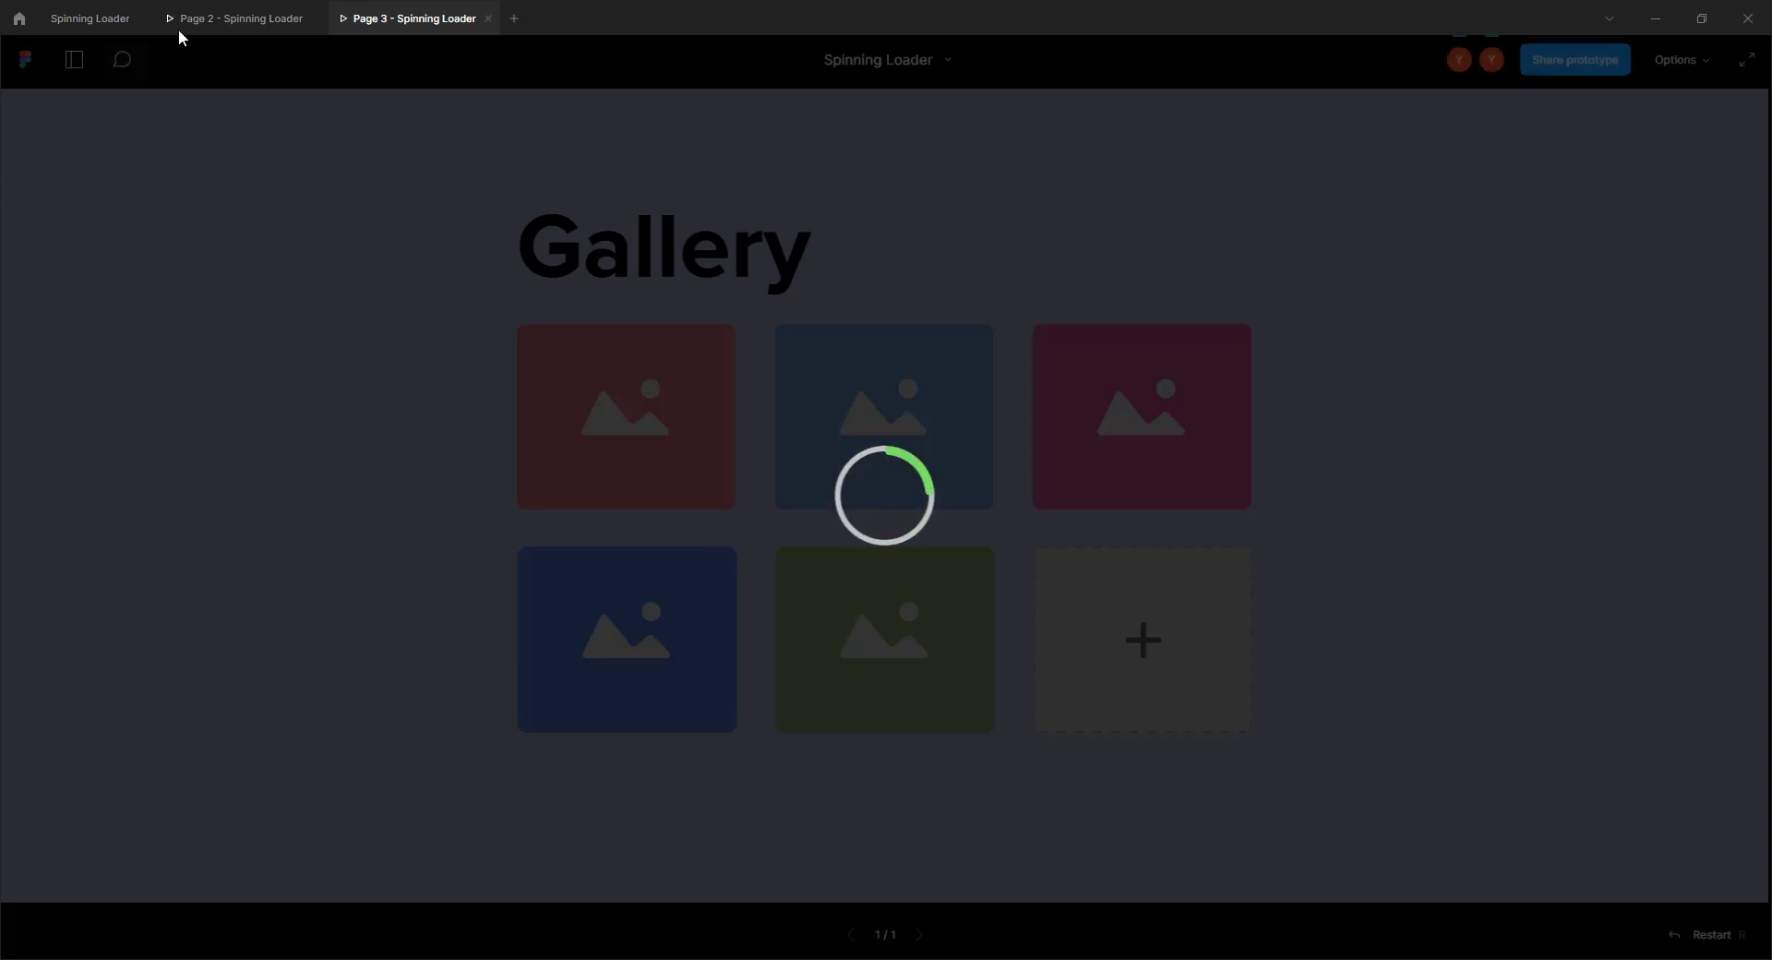
Step: Set the After delay of loader variant 4 to 1 ms and check the spinning loader in the Page 3 preview
{"action": "left_click", "coordinate": [101, 20]}
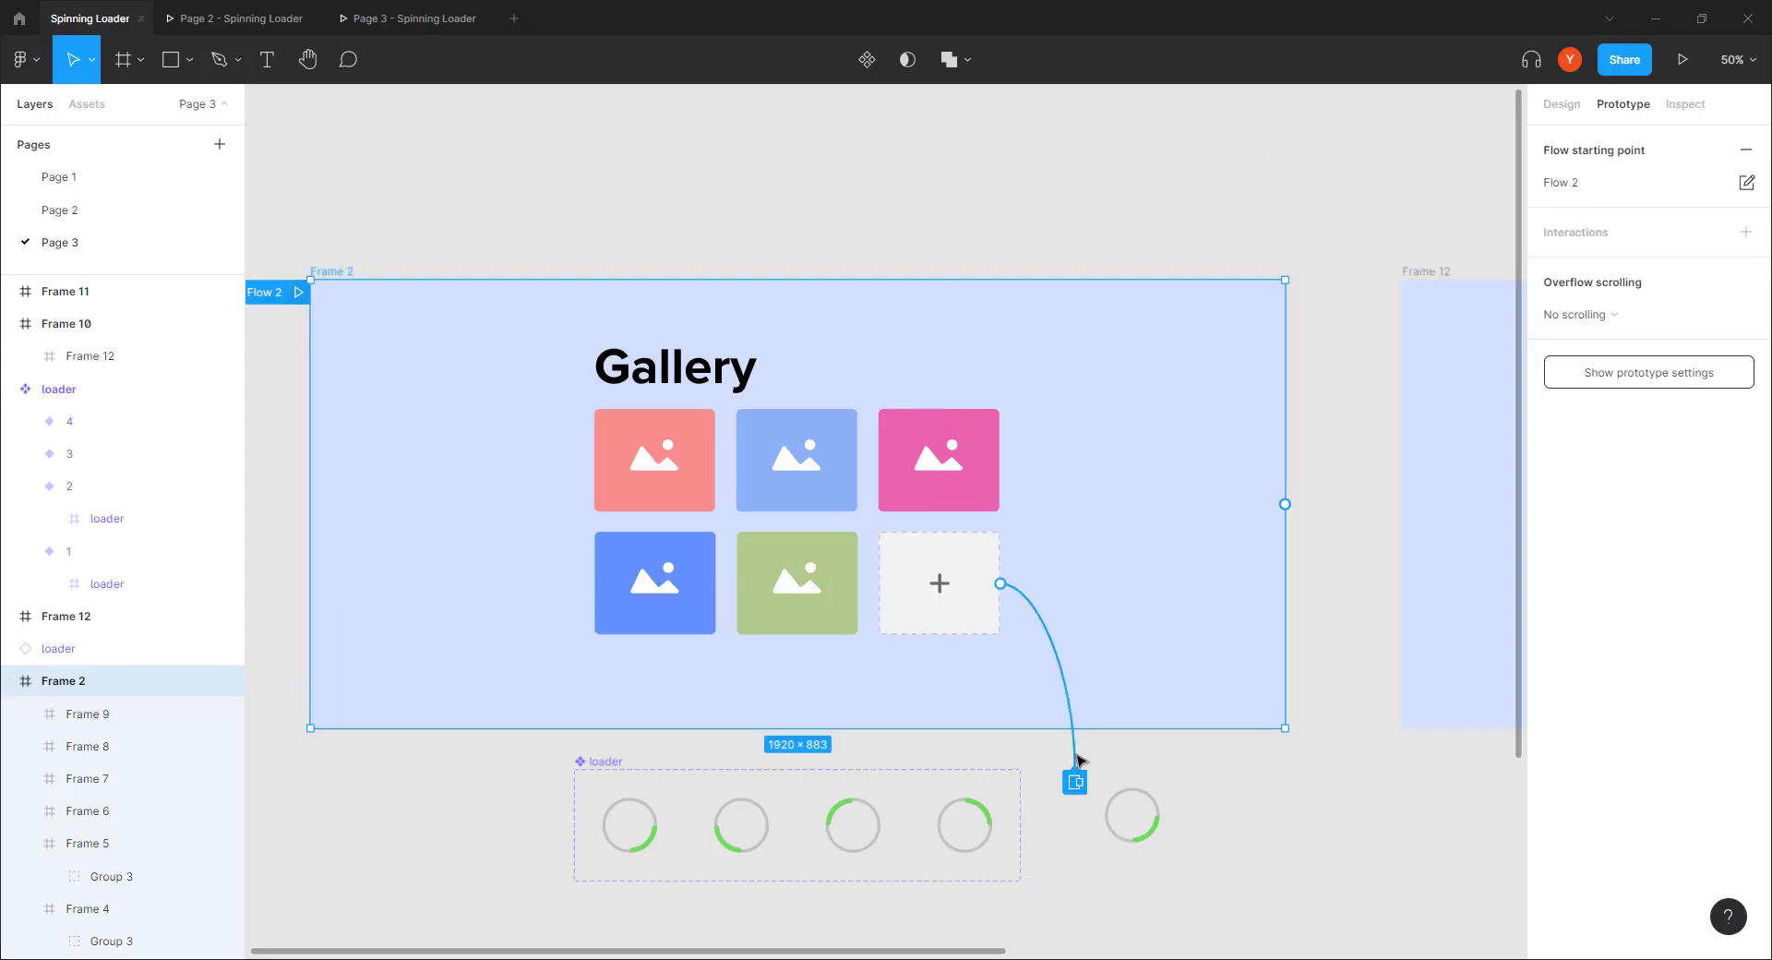
{"action": "left_click", "coordinate": [623, 830]}
{"action": "scroll", "coordinate": [957, 621], "scroll_direction": "down", "scroll_amount": 5}
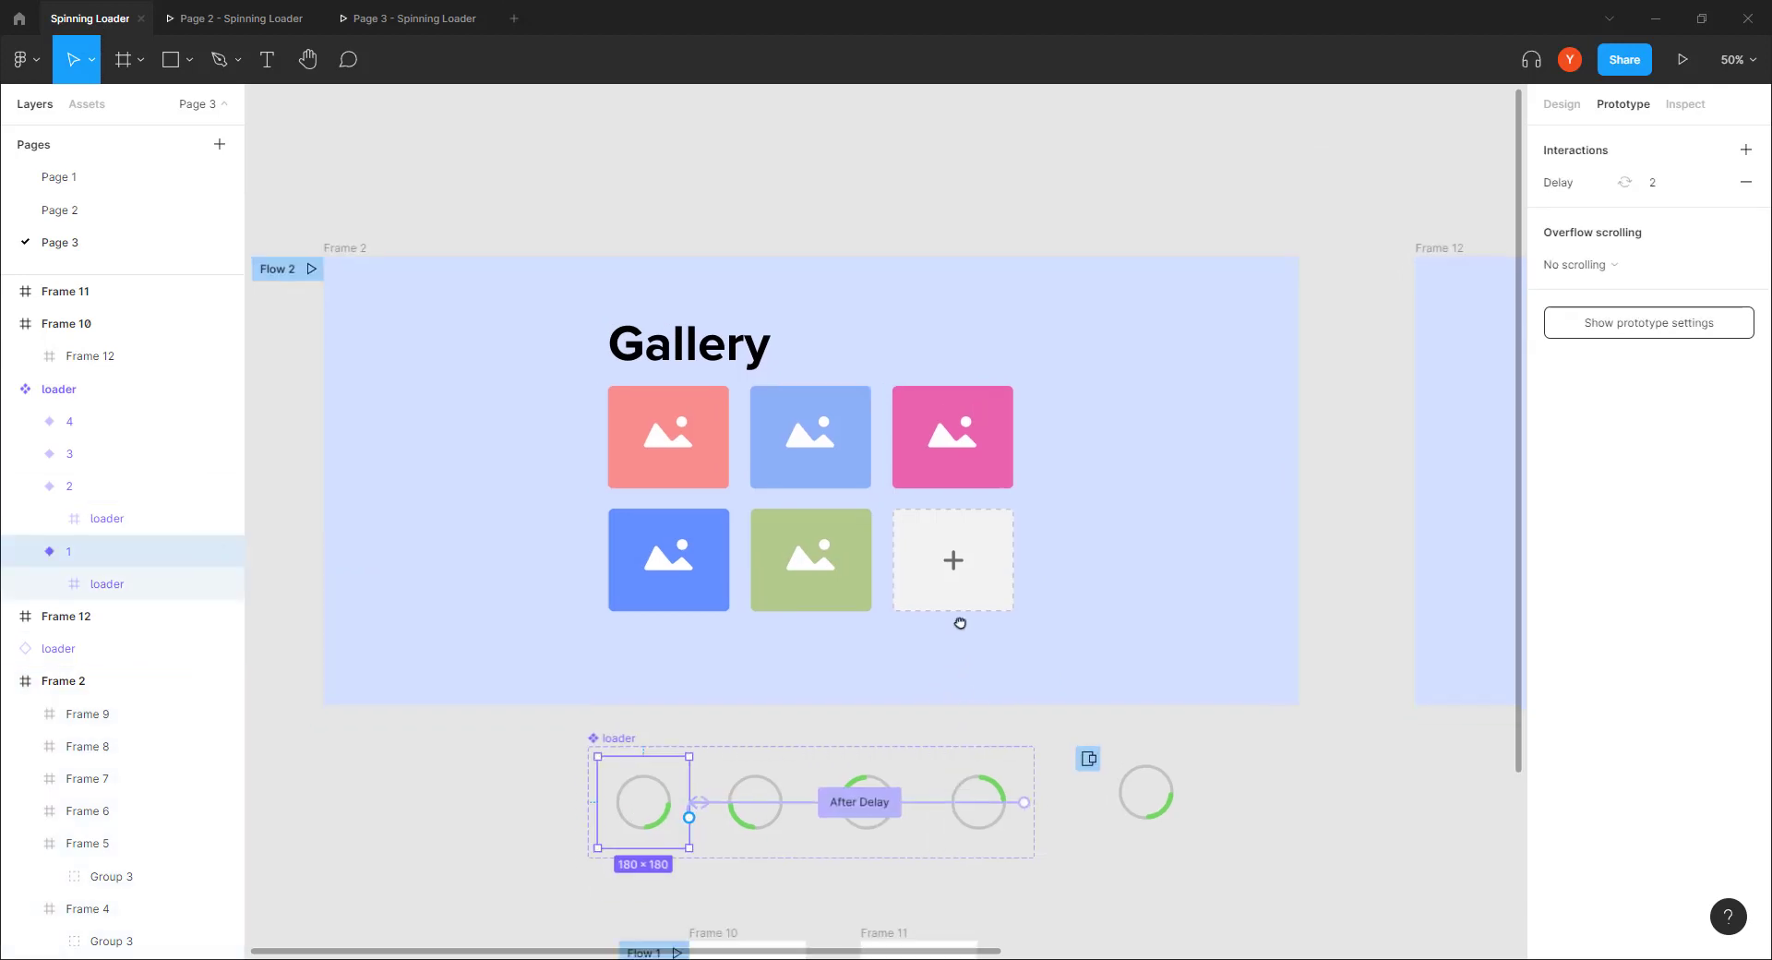
{"action": "left_click", "coordinate": [1055, 583]}
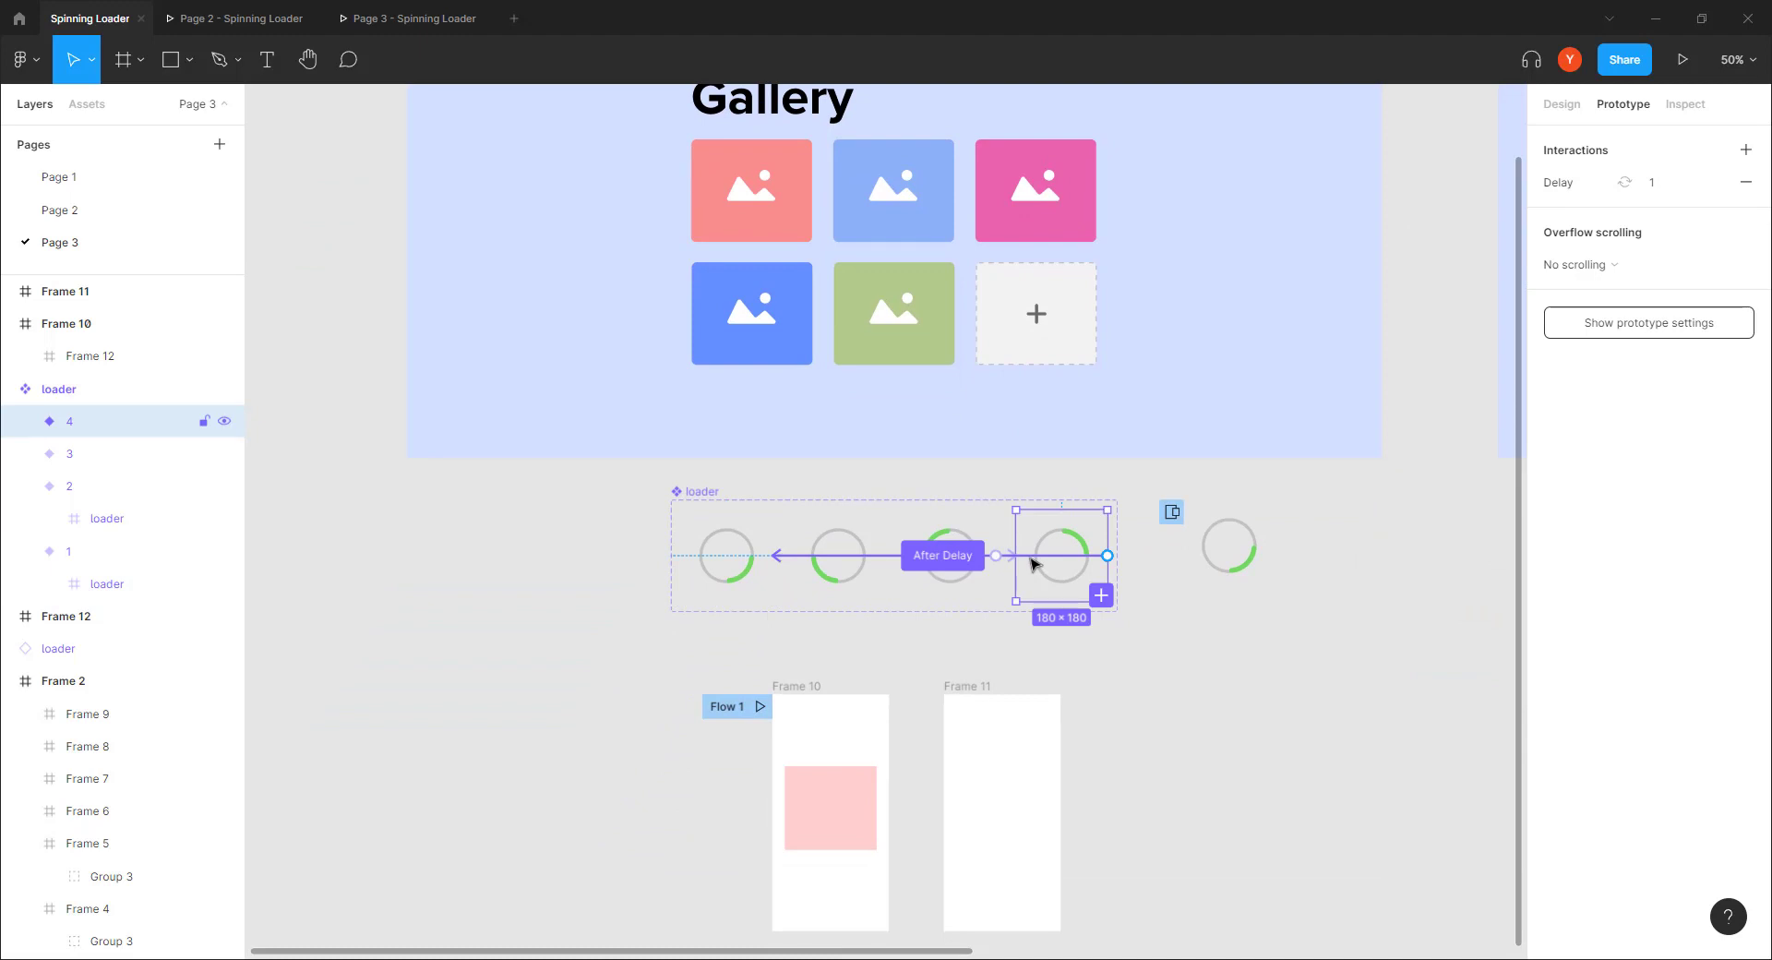
{"action": "left_click", "coordinate": [1031, 561]}
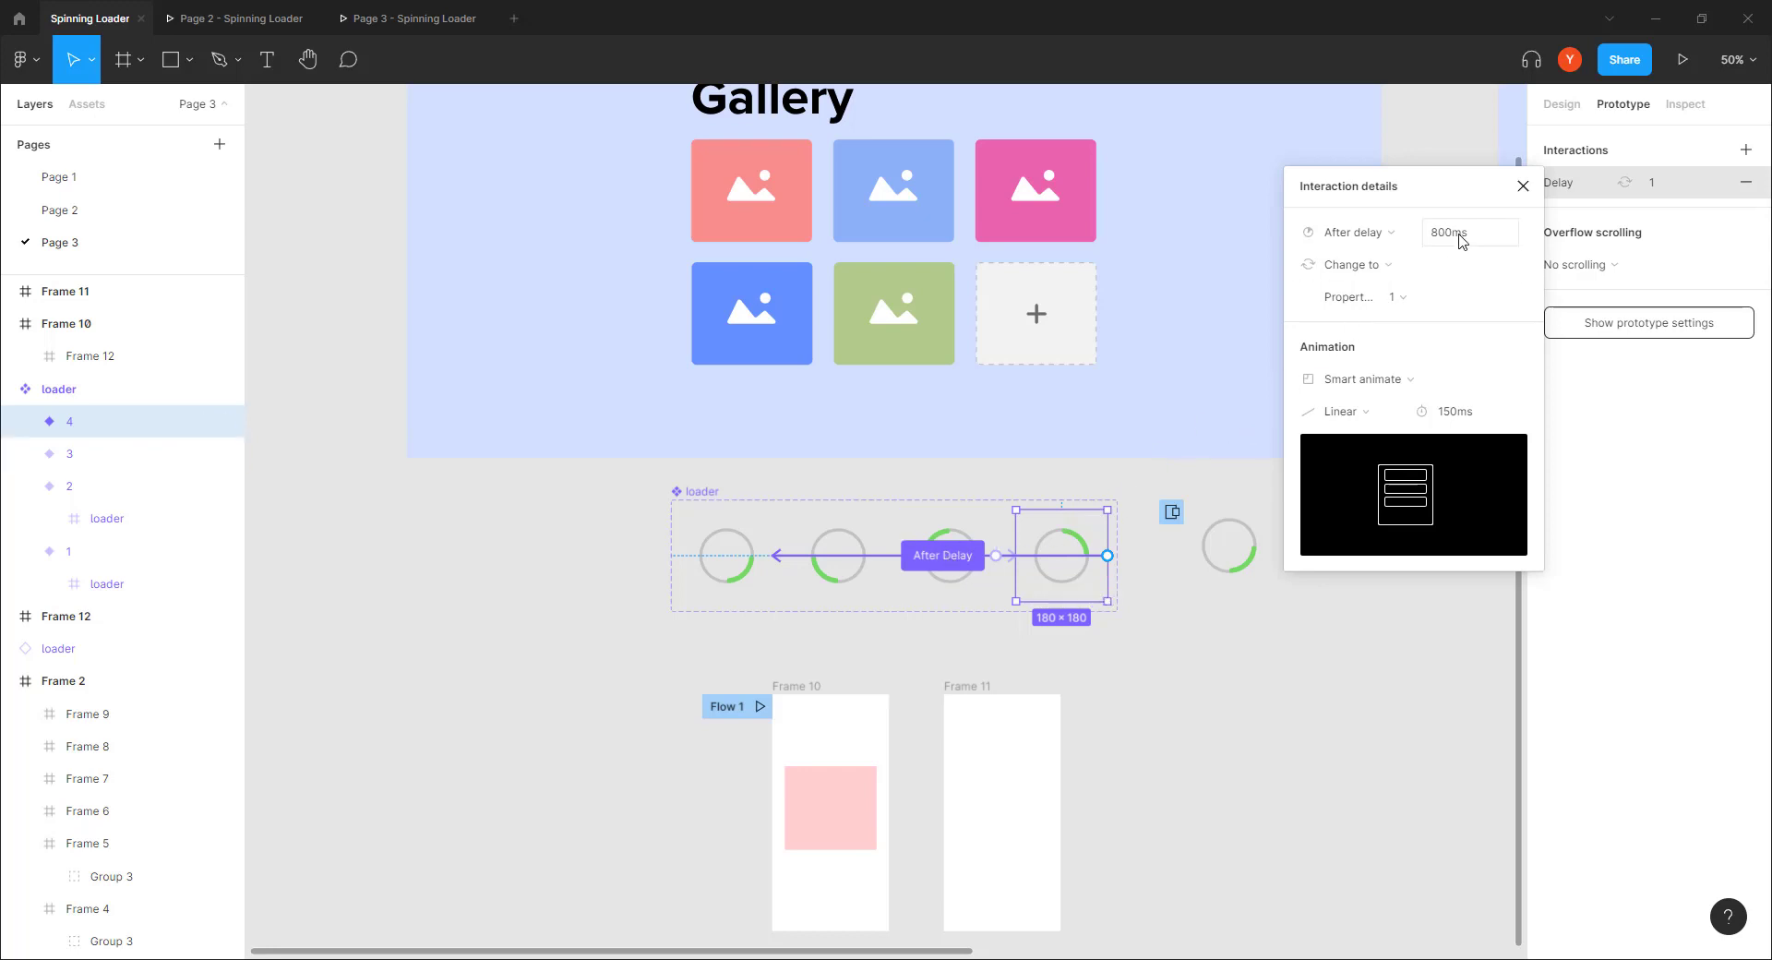
{"action": "left_click", "coordinate": [1455, 235]}
{"action": "type", "text": "1"}
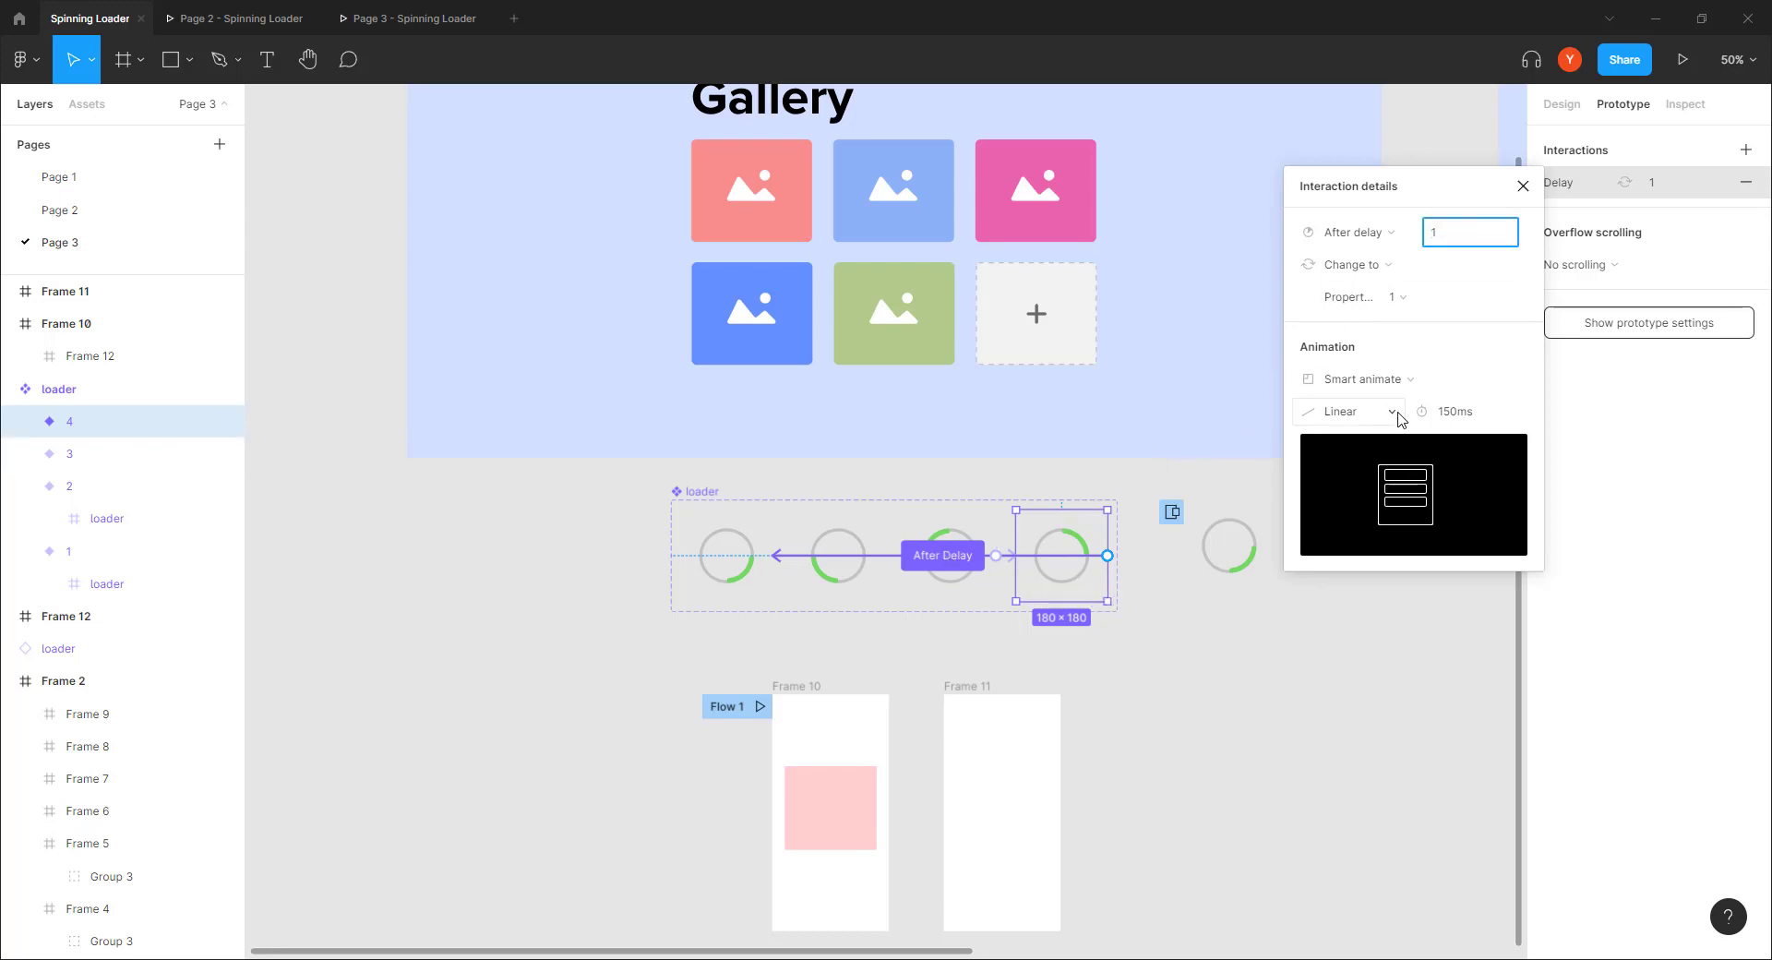
{"action": "key", "text": "Return"}
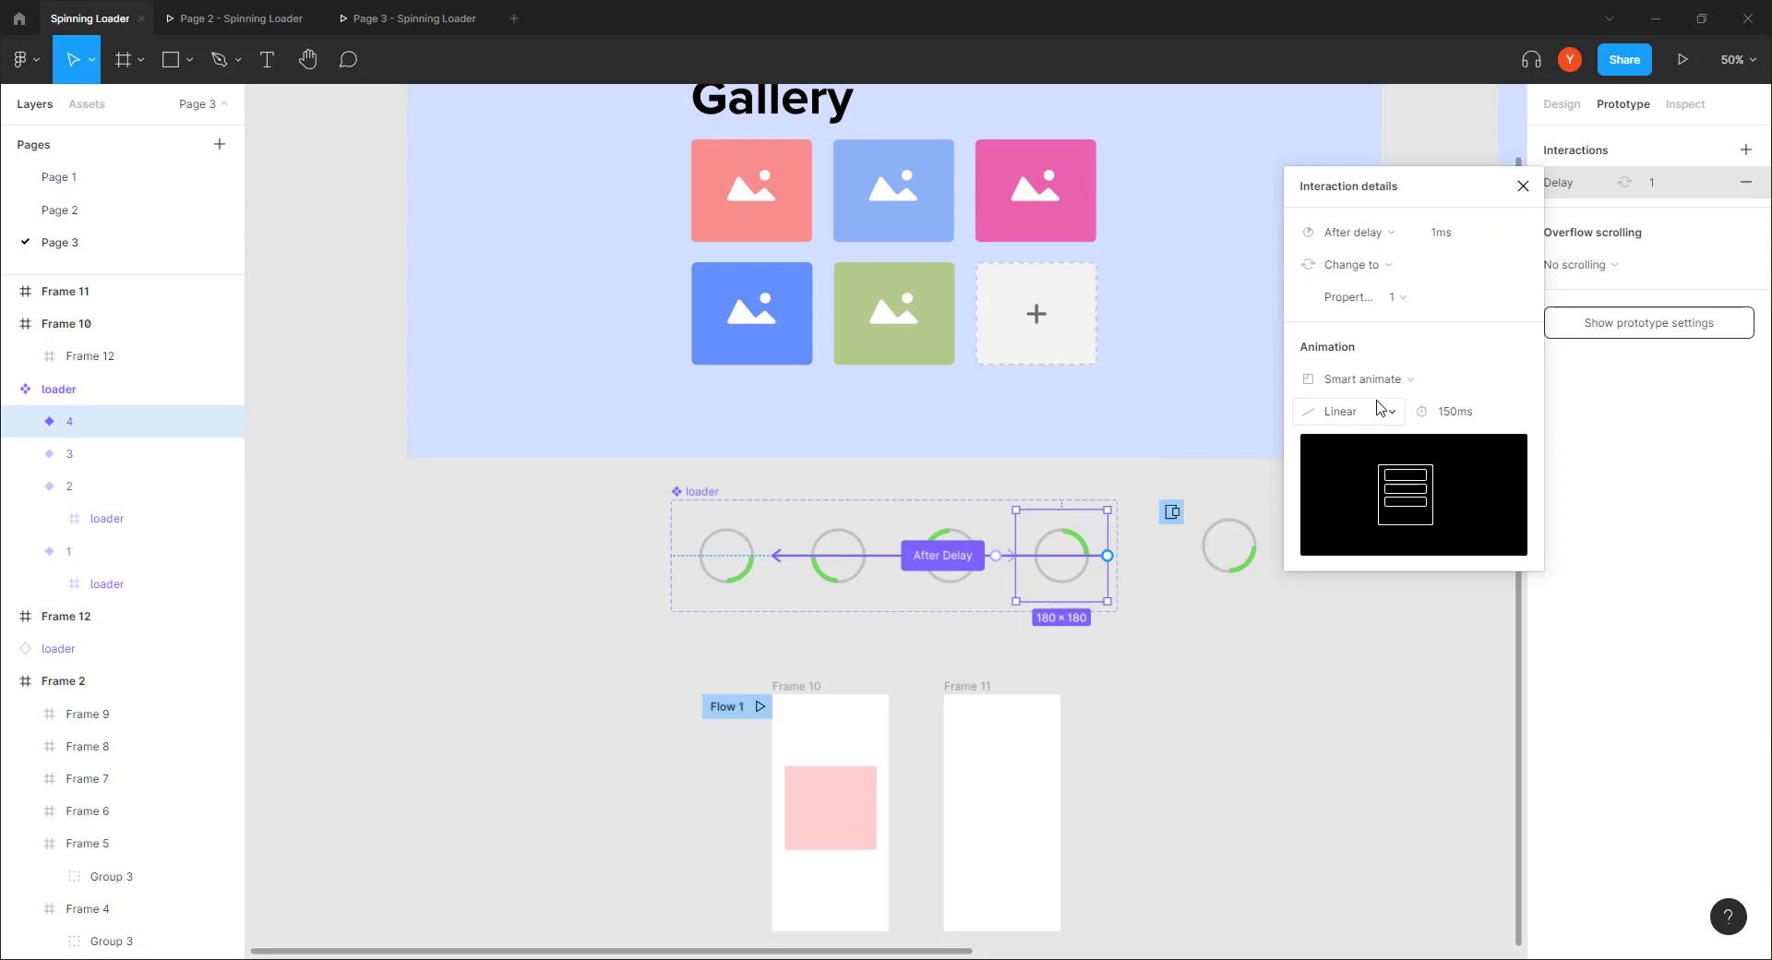
{"action": "left_click", "coordinate": [501, 569]}
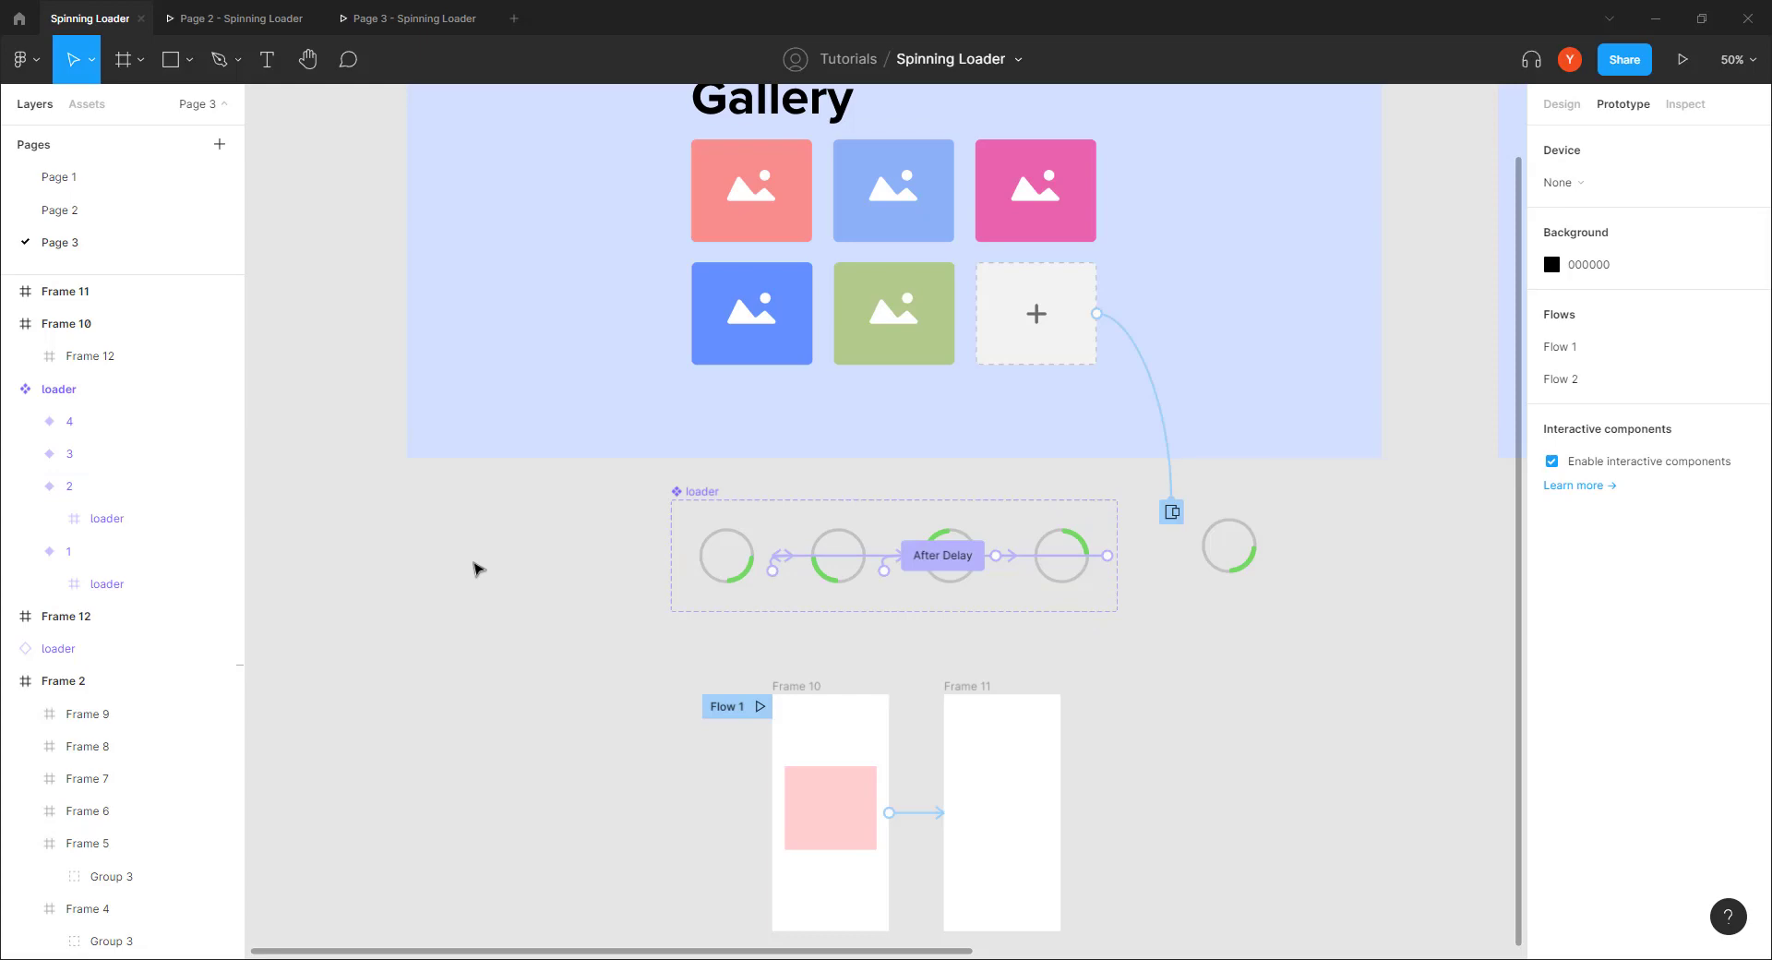
{"action": "left_click", "coordinate": [362, 18]}
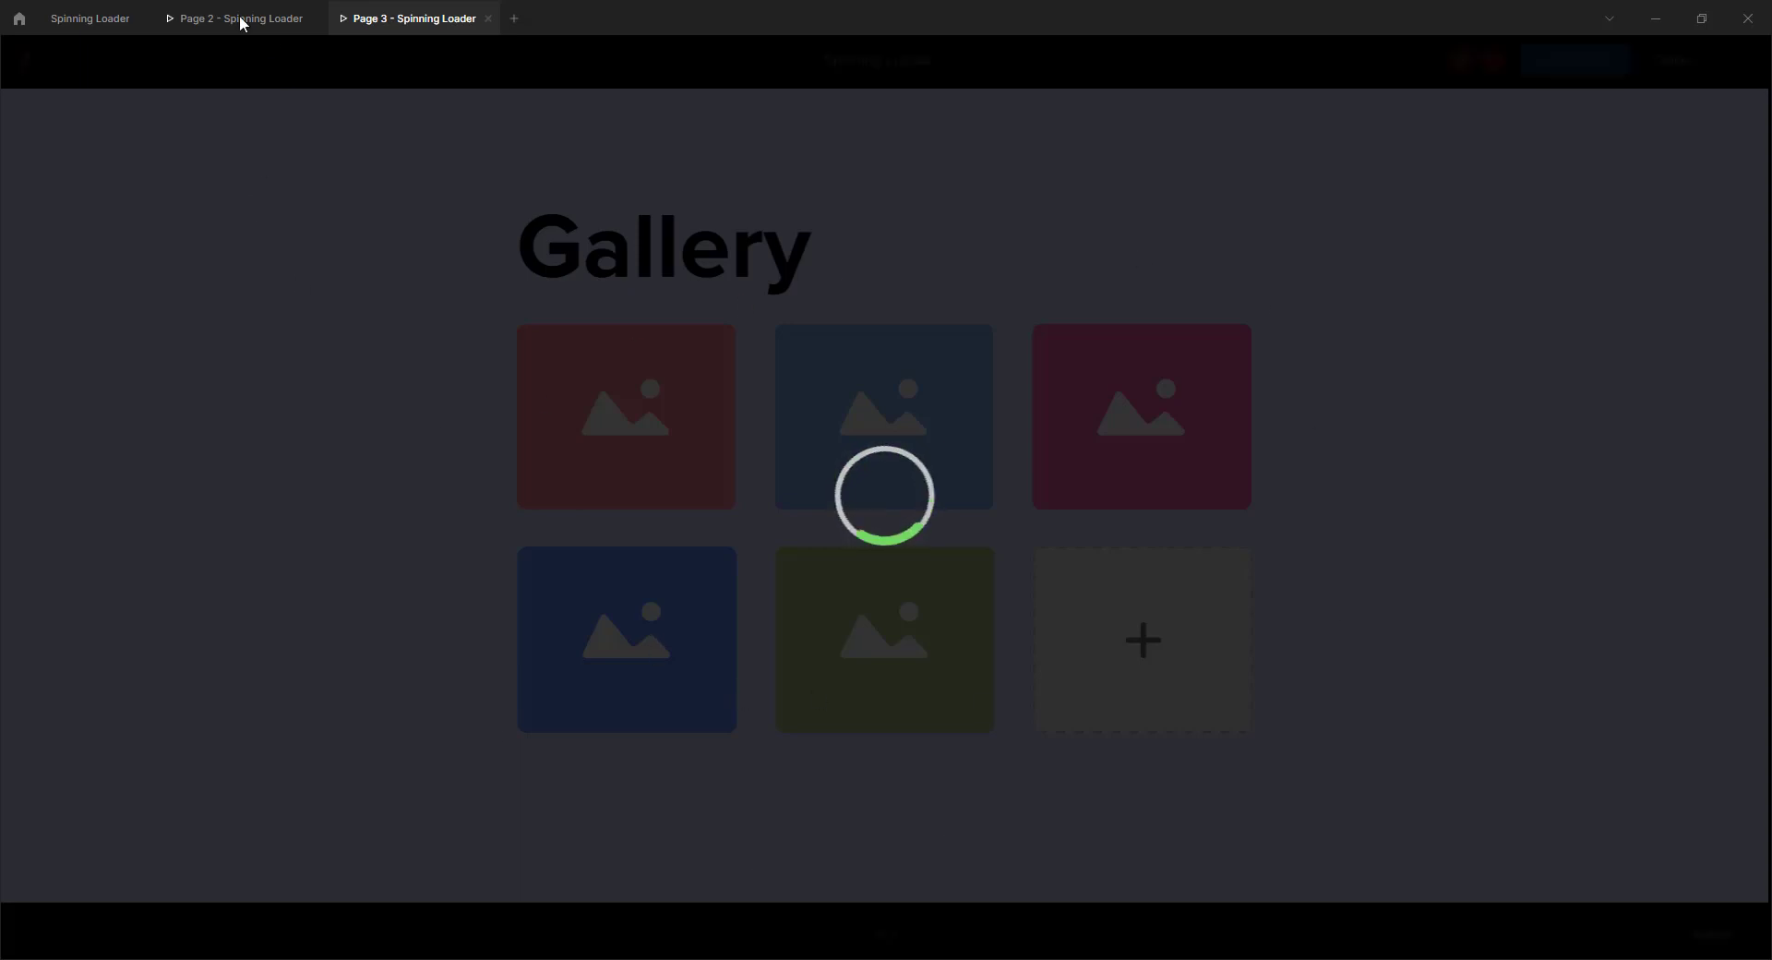
Step: Darken the stroke of the gray ring, Ellipse 12, in the standalone loader instance to A7A7A7
{"action": "left_click", "coordinate": [81, 19]}
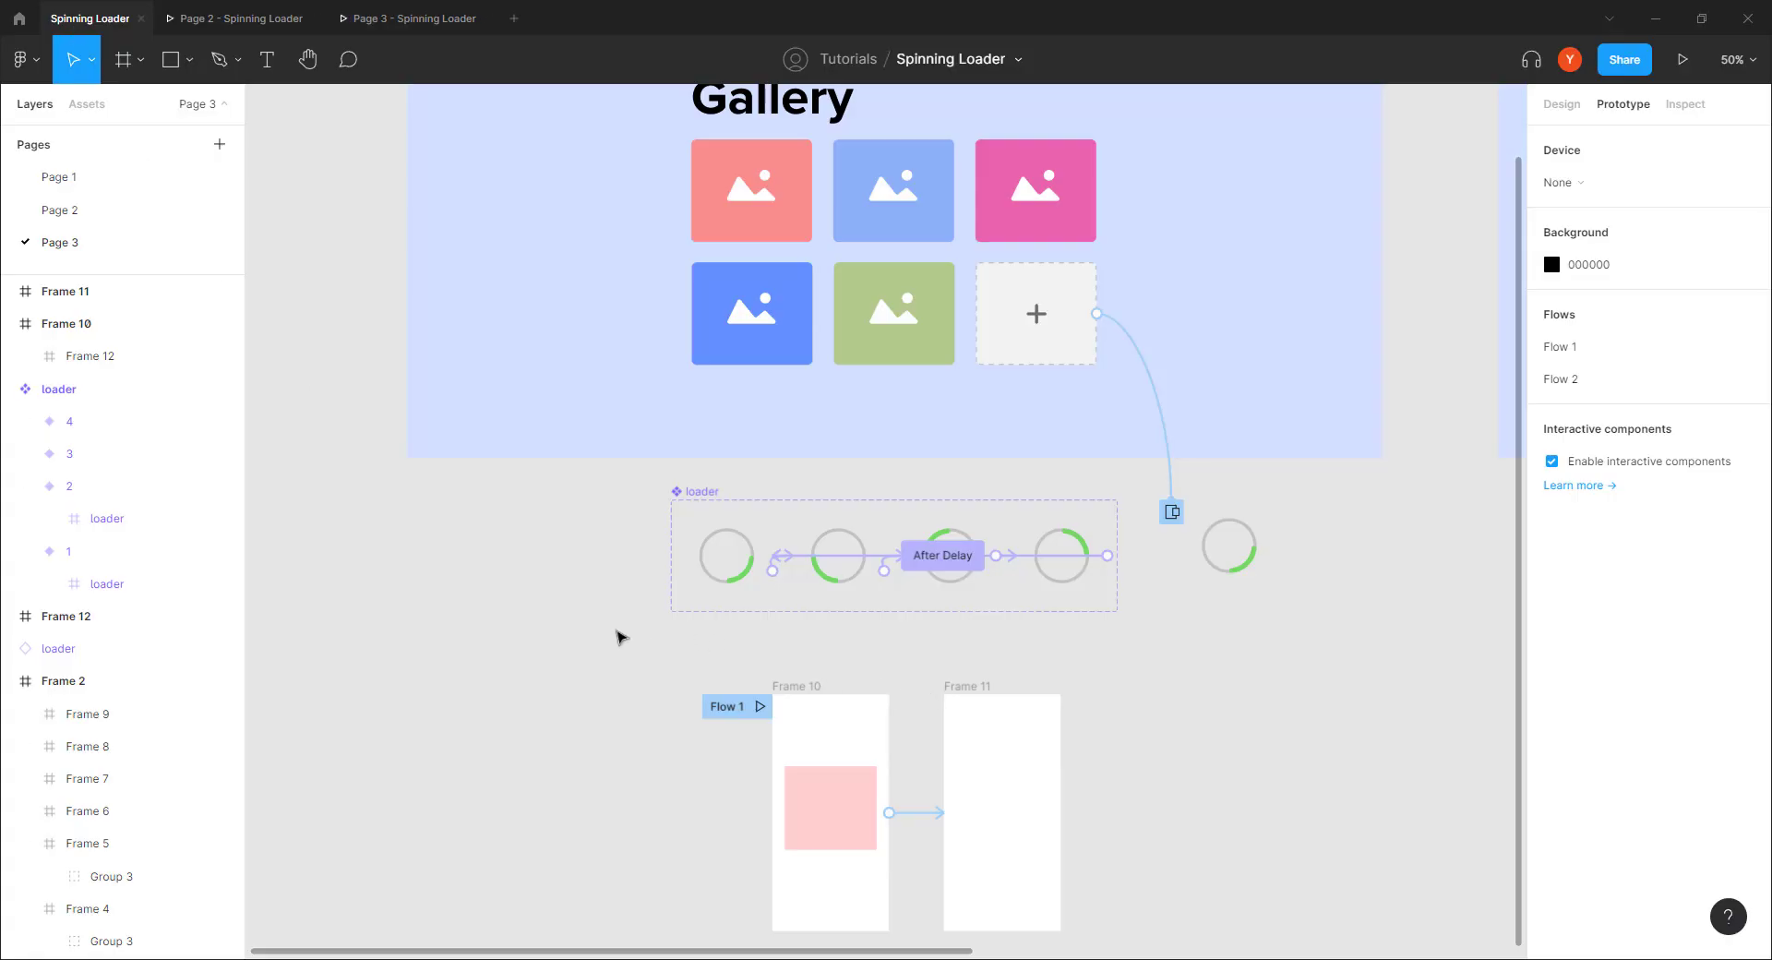
{"action": "left_click_drag", "start_coordinate": [646, 629], "coordinate": [825, 539]}
{"action": "left_click_drag", "start_coordinate": [1250, 611], "coordinate": [783, 632]}
{"action": "key", "text": "ctrl+plus"}
{"action": "key", "text": "ctrl+plus"}
{"action": "left_click_drag", "start_coordinate": [936, 575], "coordinate": [844, 713]}
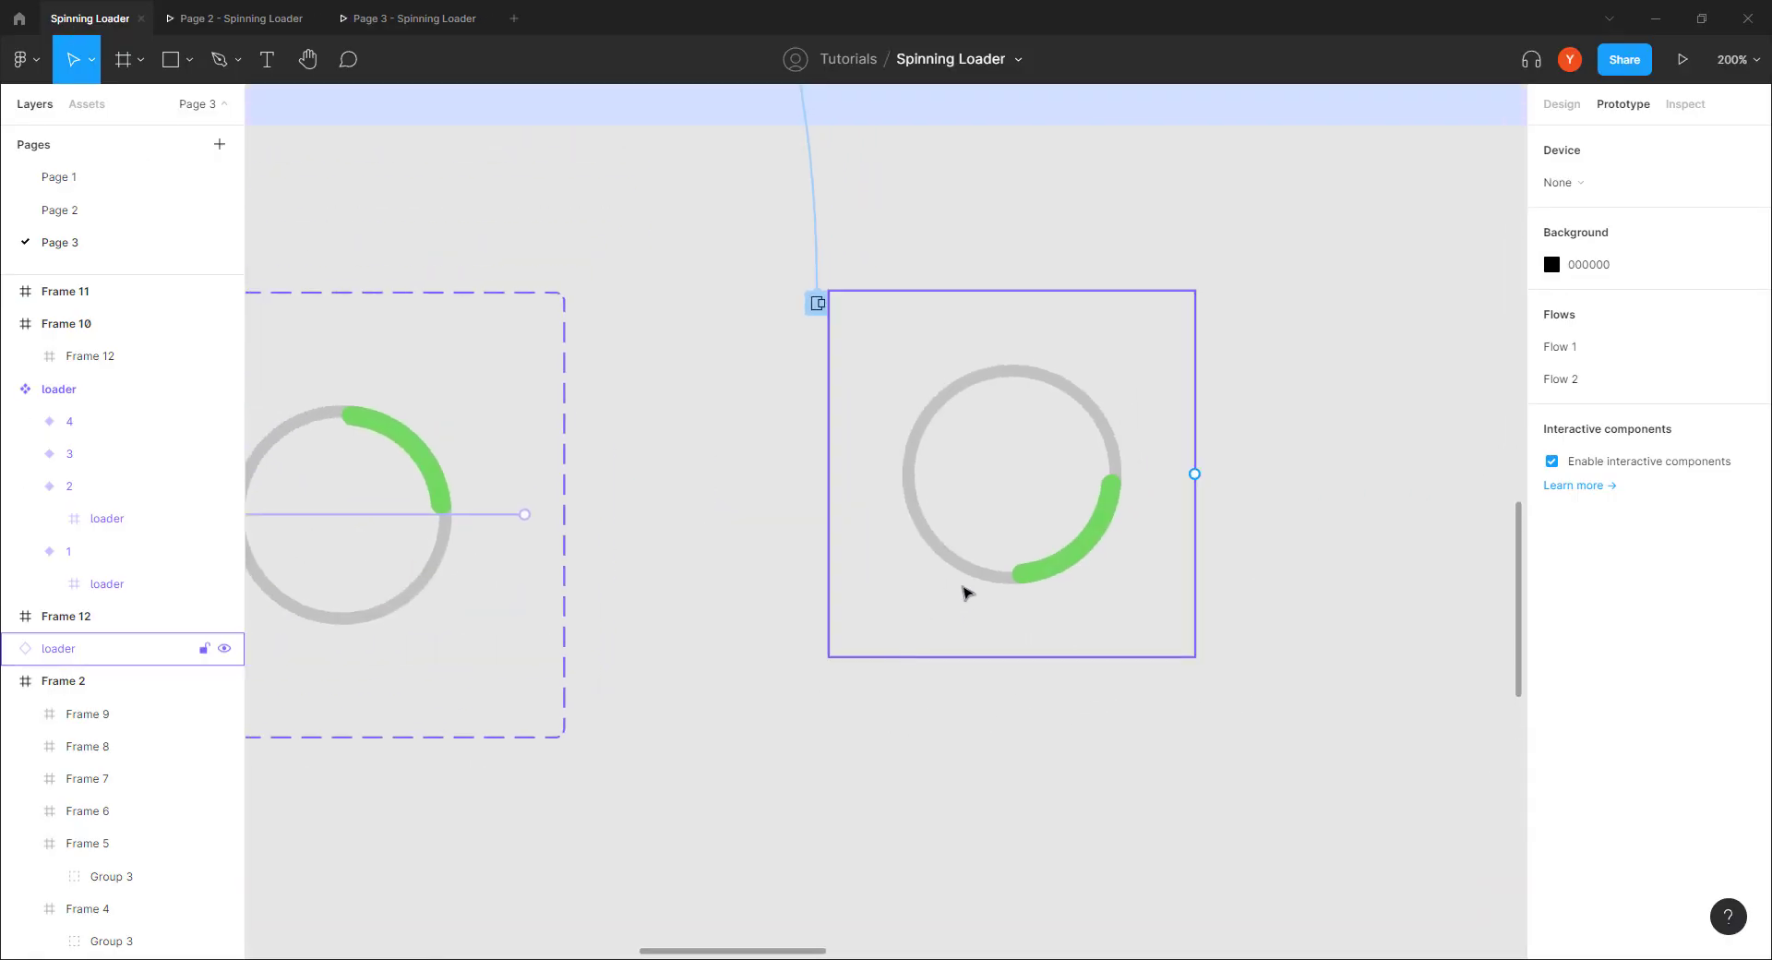
{"action": "double_click", "coordinate": [957, 566]}
{"action": "left_click_drag", "start_coordinate": [443, 613], "coordinate": [1027, 581]}
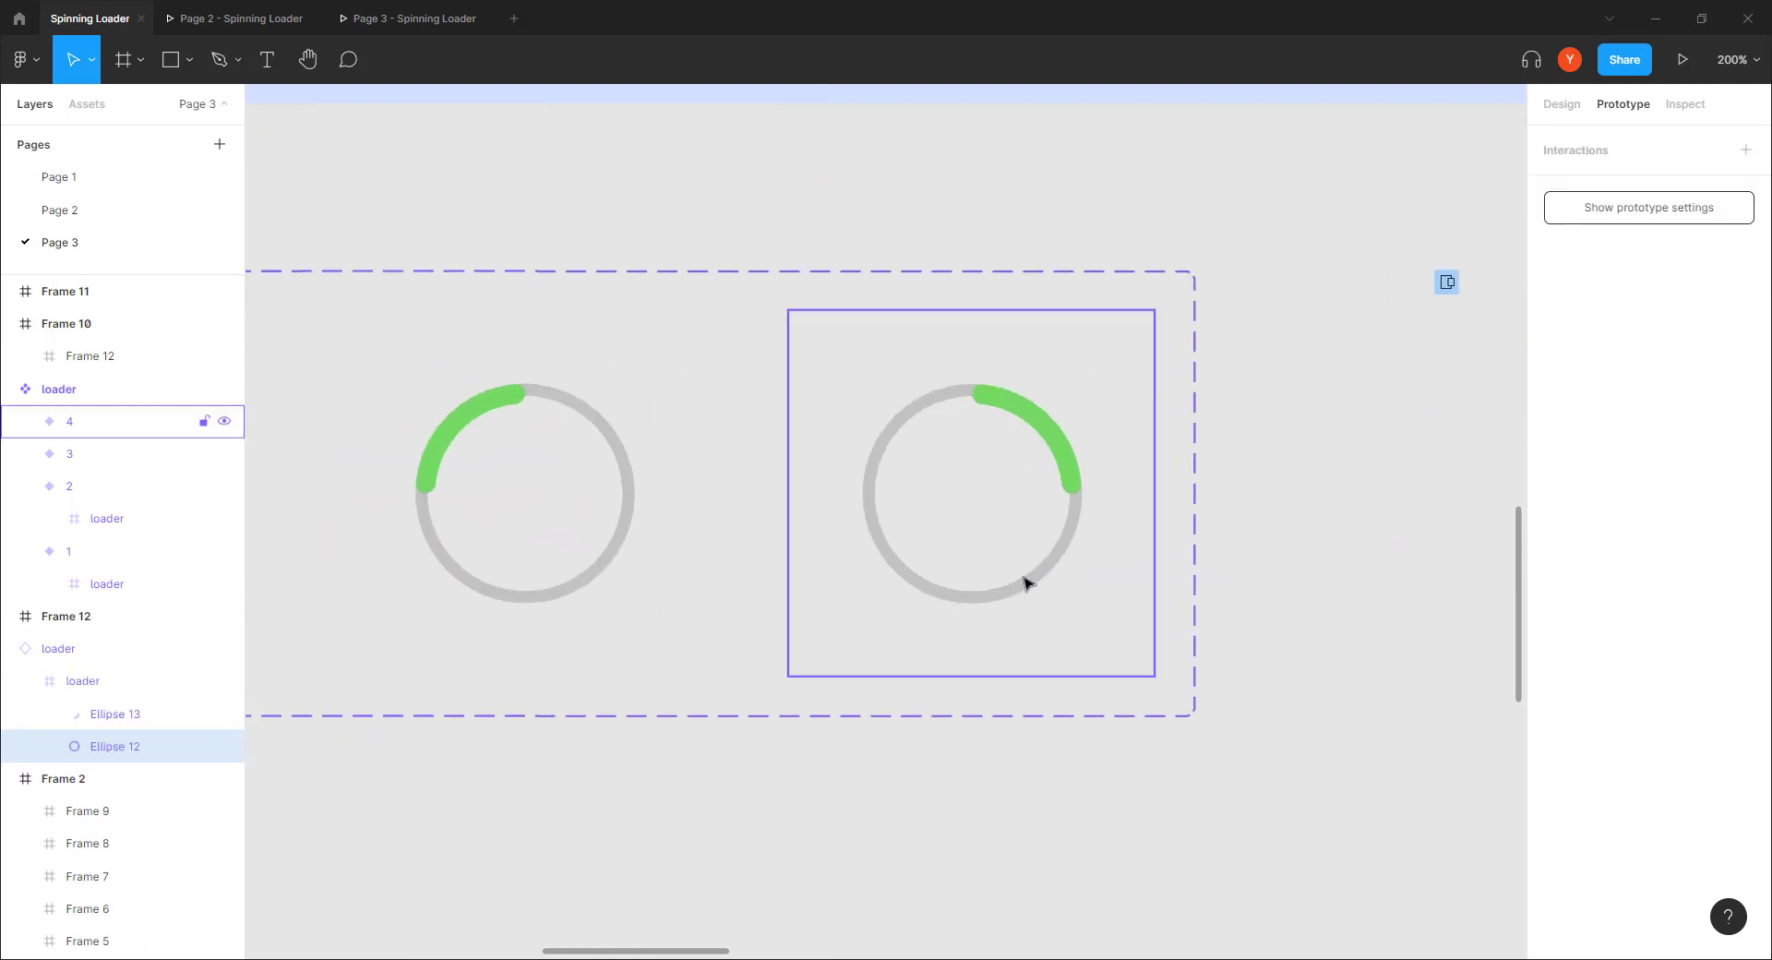
{"action": "scroll", "coordinate": [1025, 598], "scroll_direction": "right", "scroll_amount": 6}
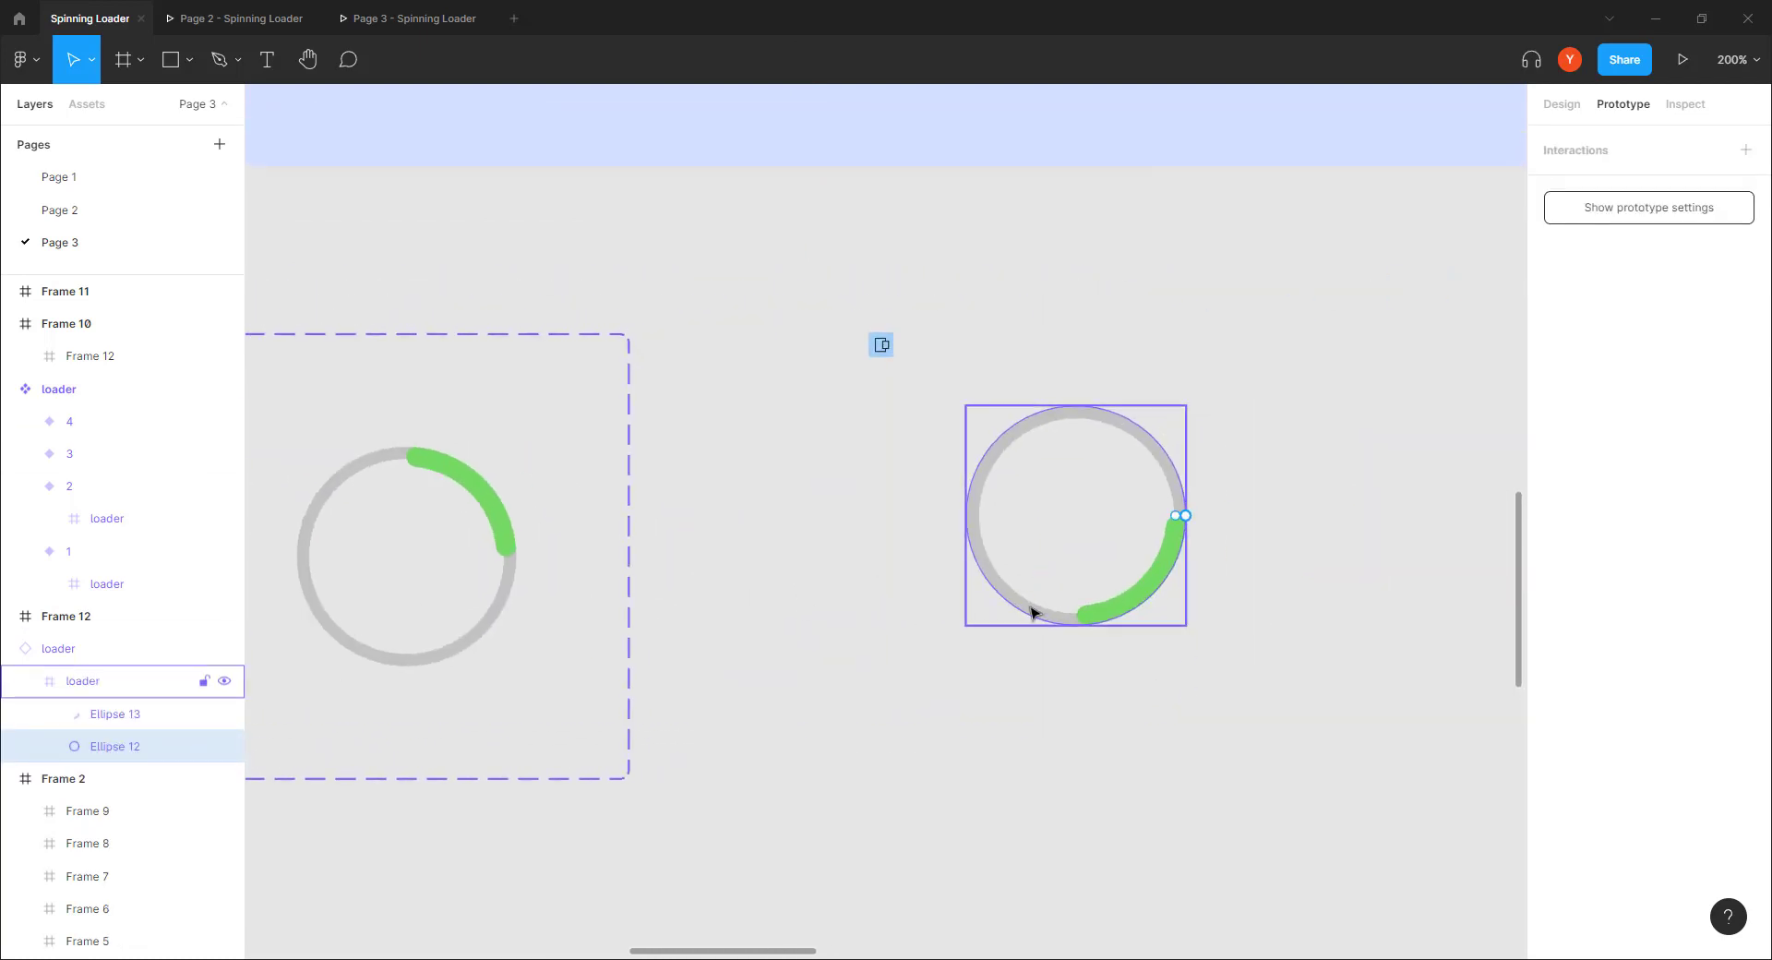
{"action": "left_click", "coordinate": [1559, 105]}
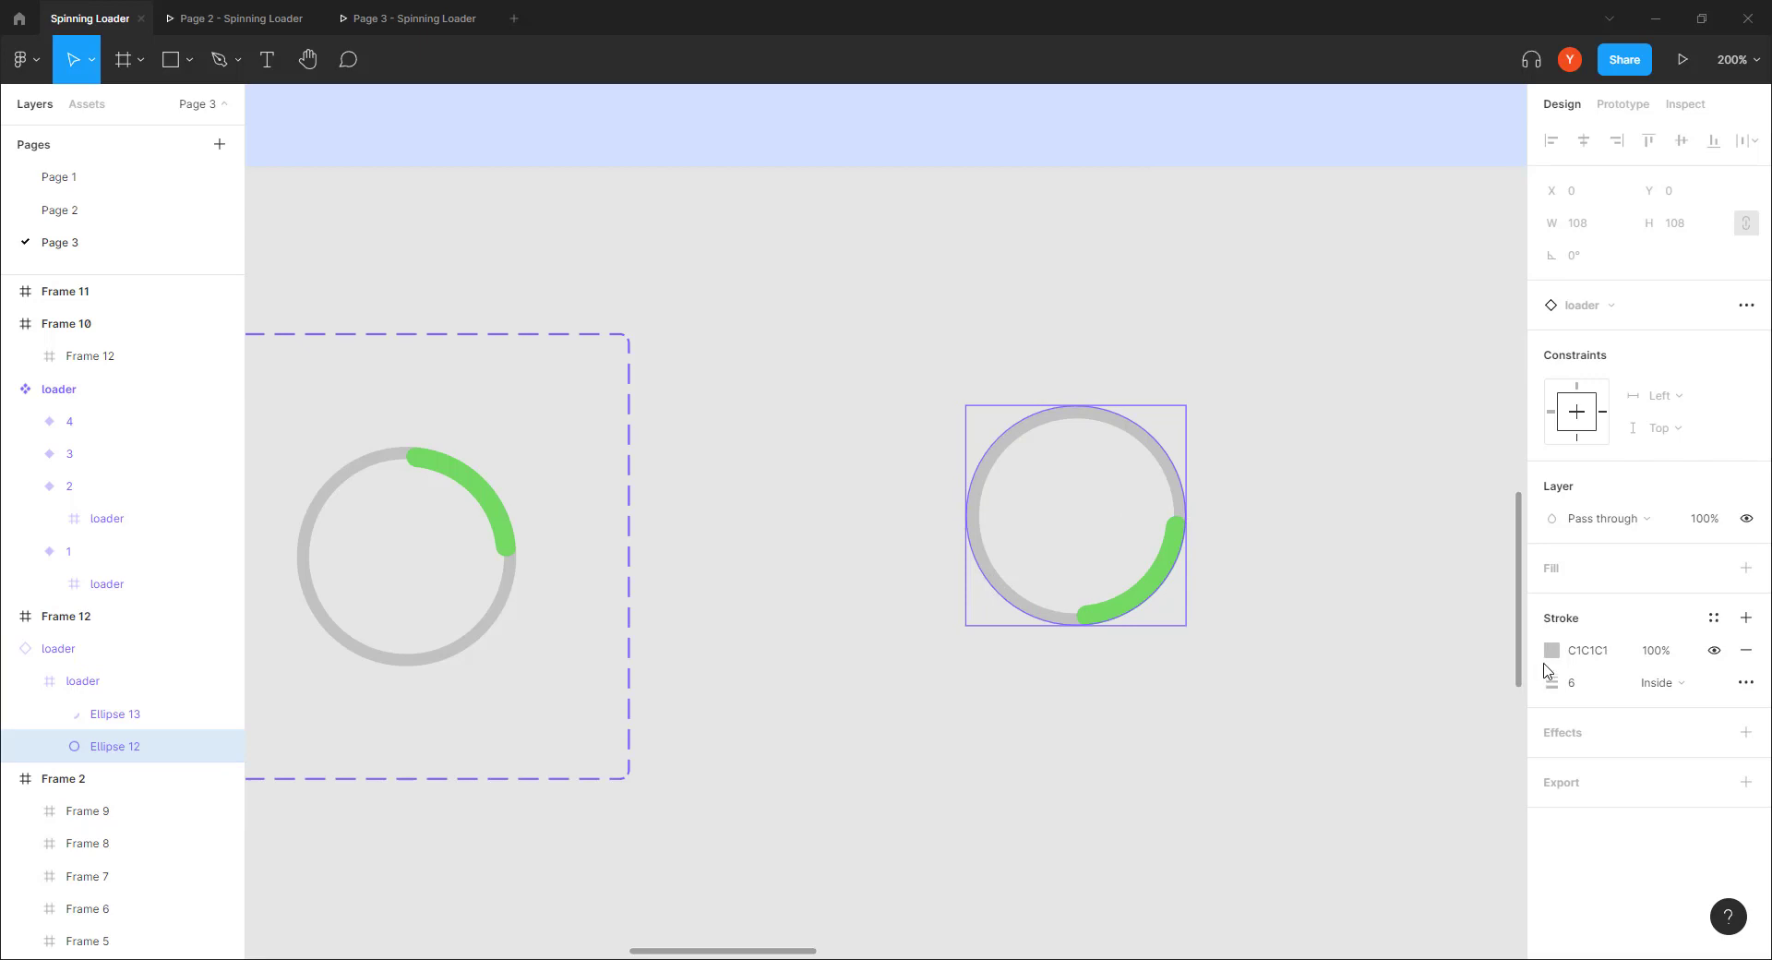
{"action": "left_click", "coordinate": [1552, 651]}
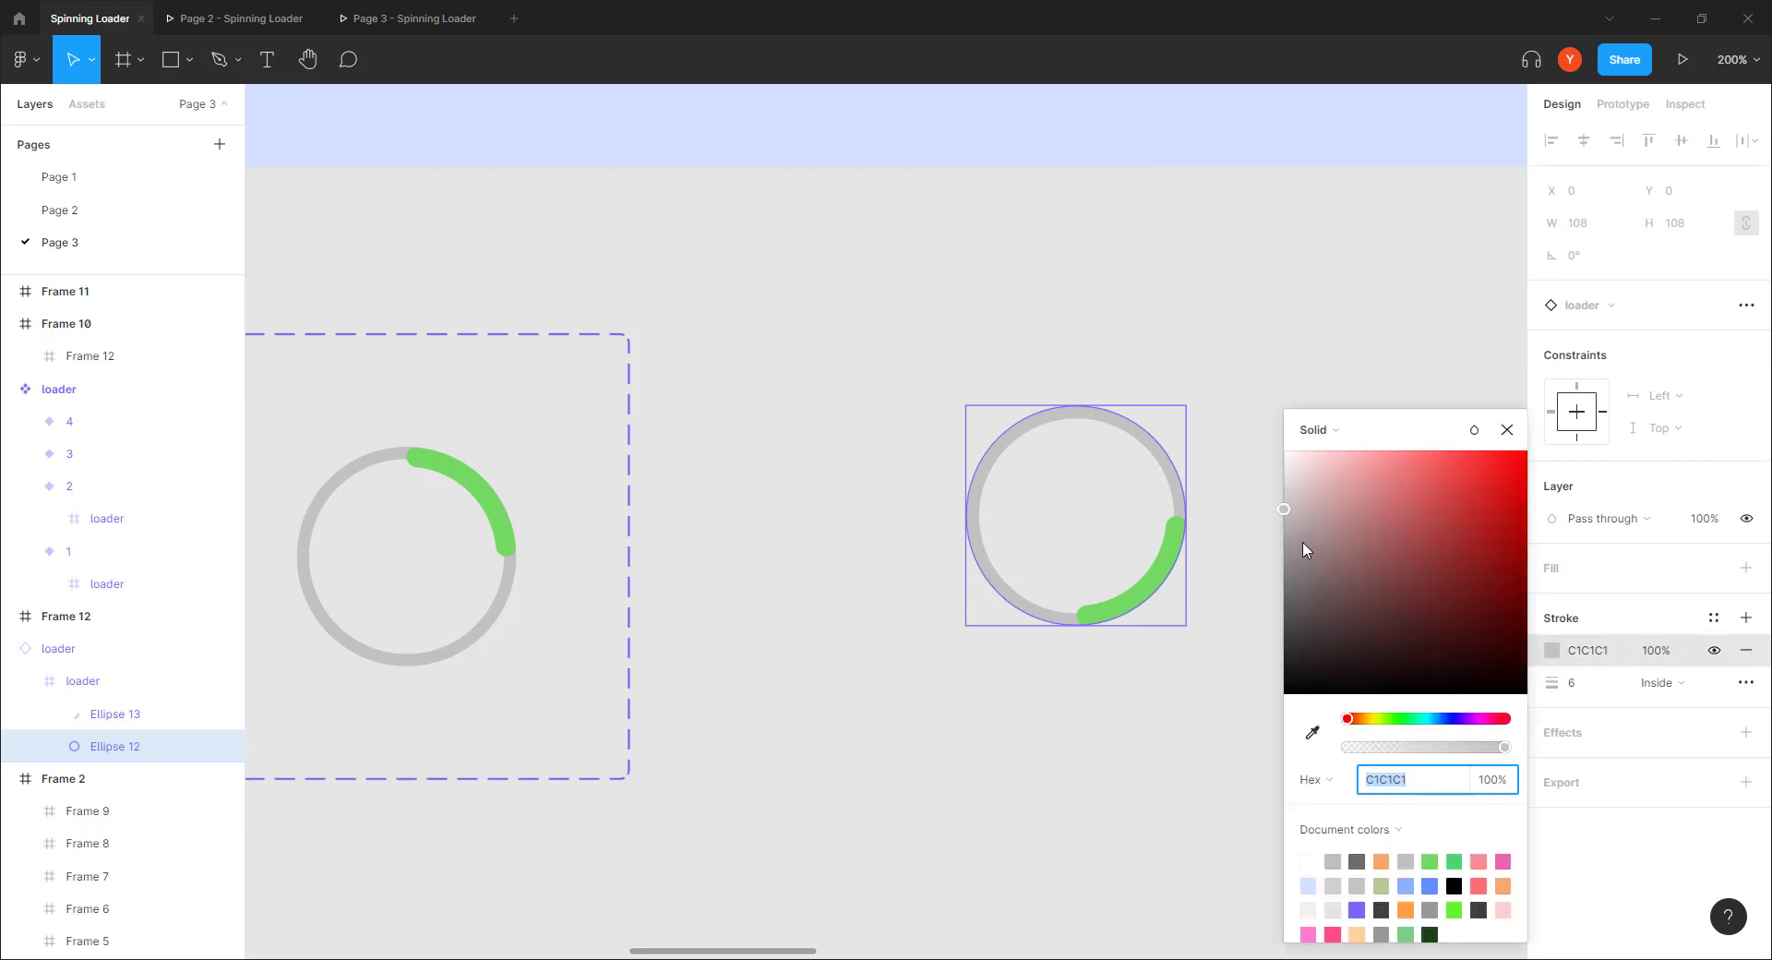
{"action": "left_click_drag", "start_coordinate": [1281, 518], "coordinate": [1284, 534]}
Step: Restart the Page 3 prototype preview, test the loader overlay from the add-image tile, and return to the design file
{"action": "left_click", "coordinate": [408, 19]}
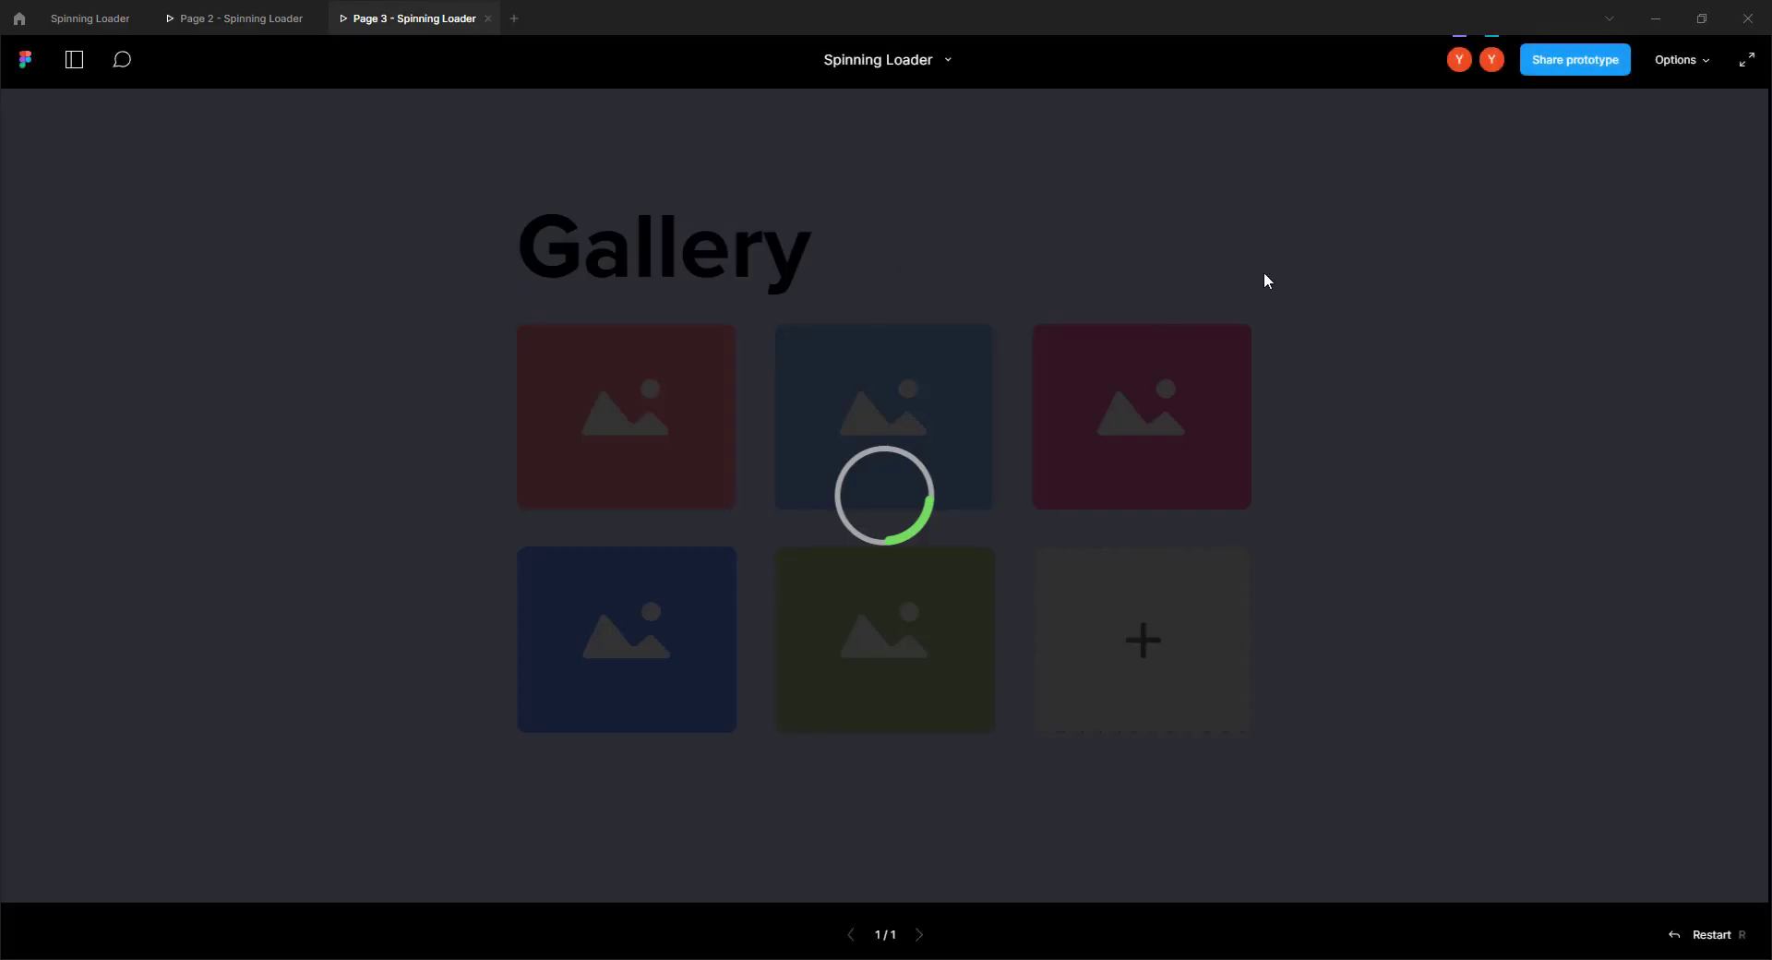
{"action": "left_click", "coordinate": [1722, 928]}
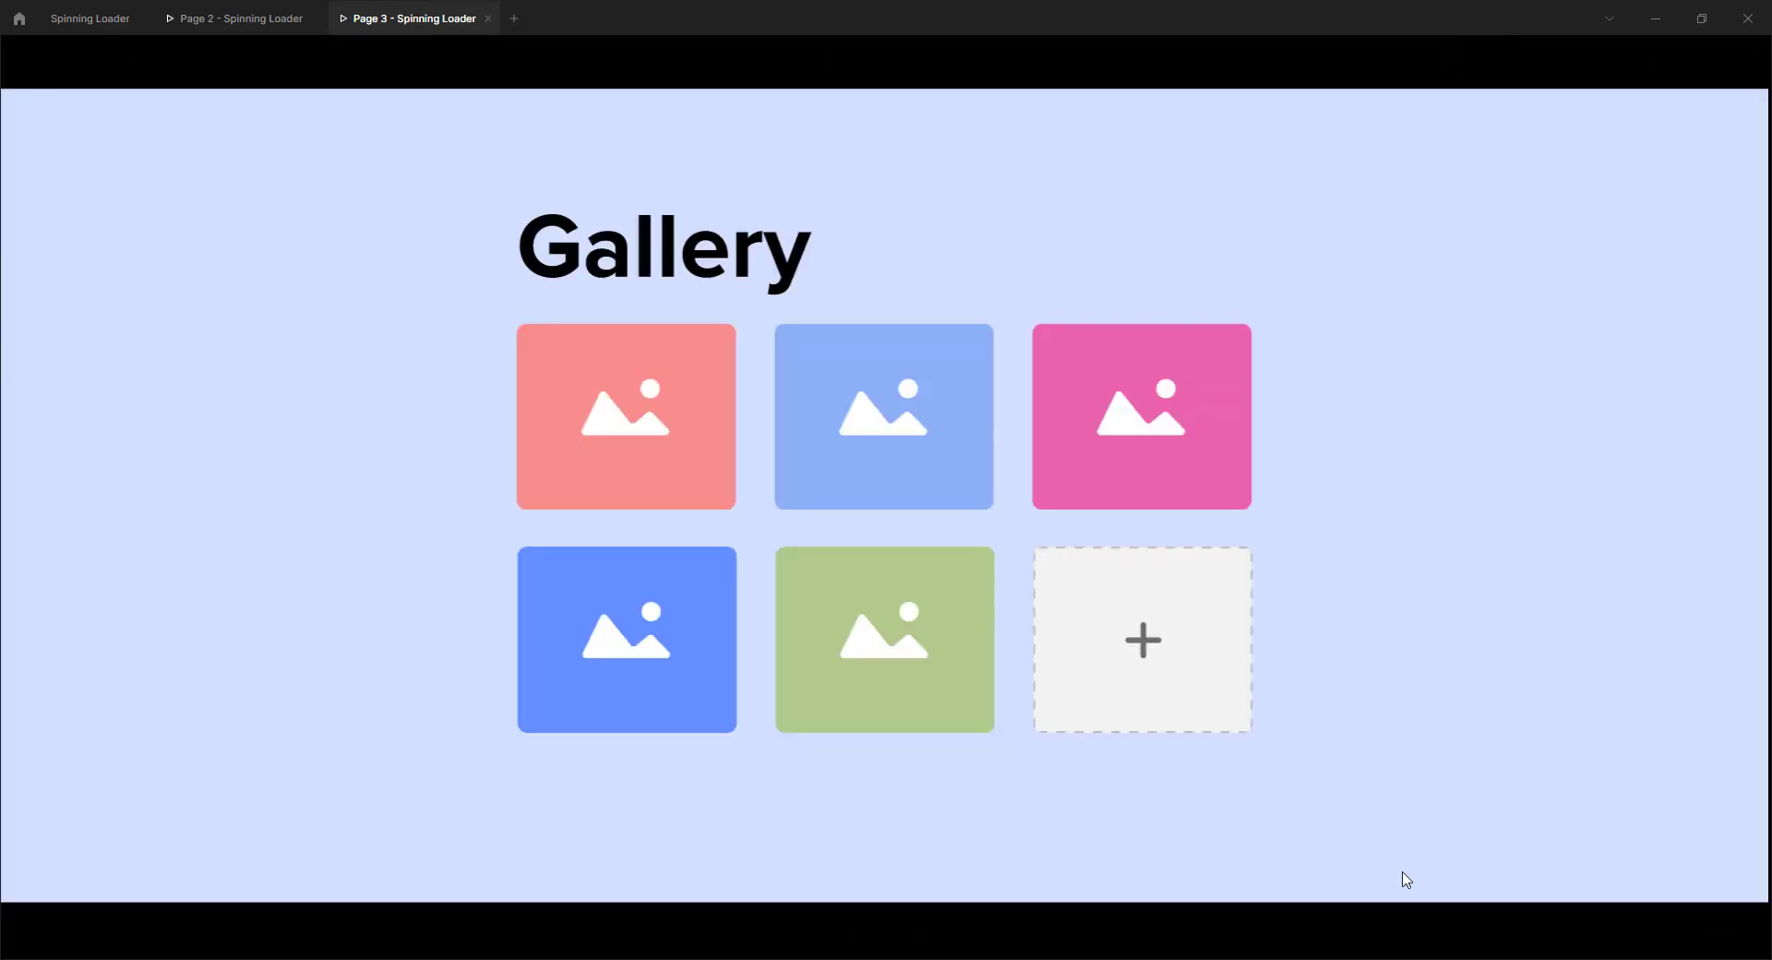
{"action": "left_click", "coordinate": [1136, 651]}
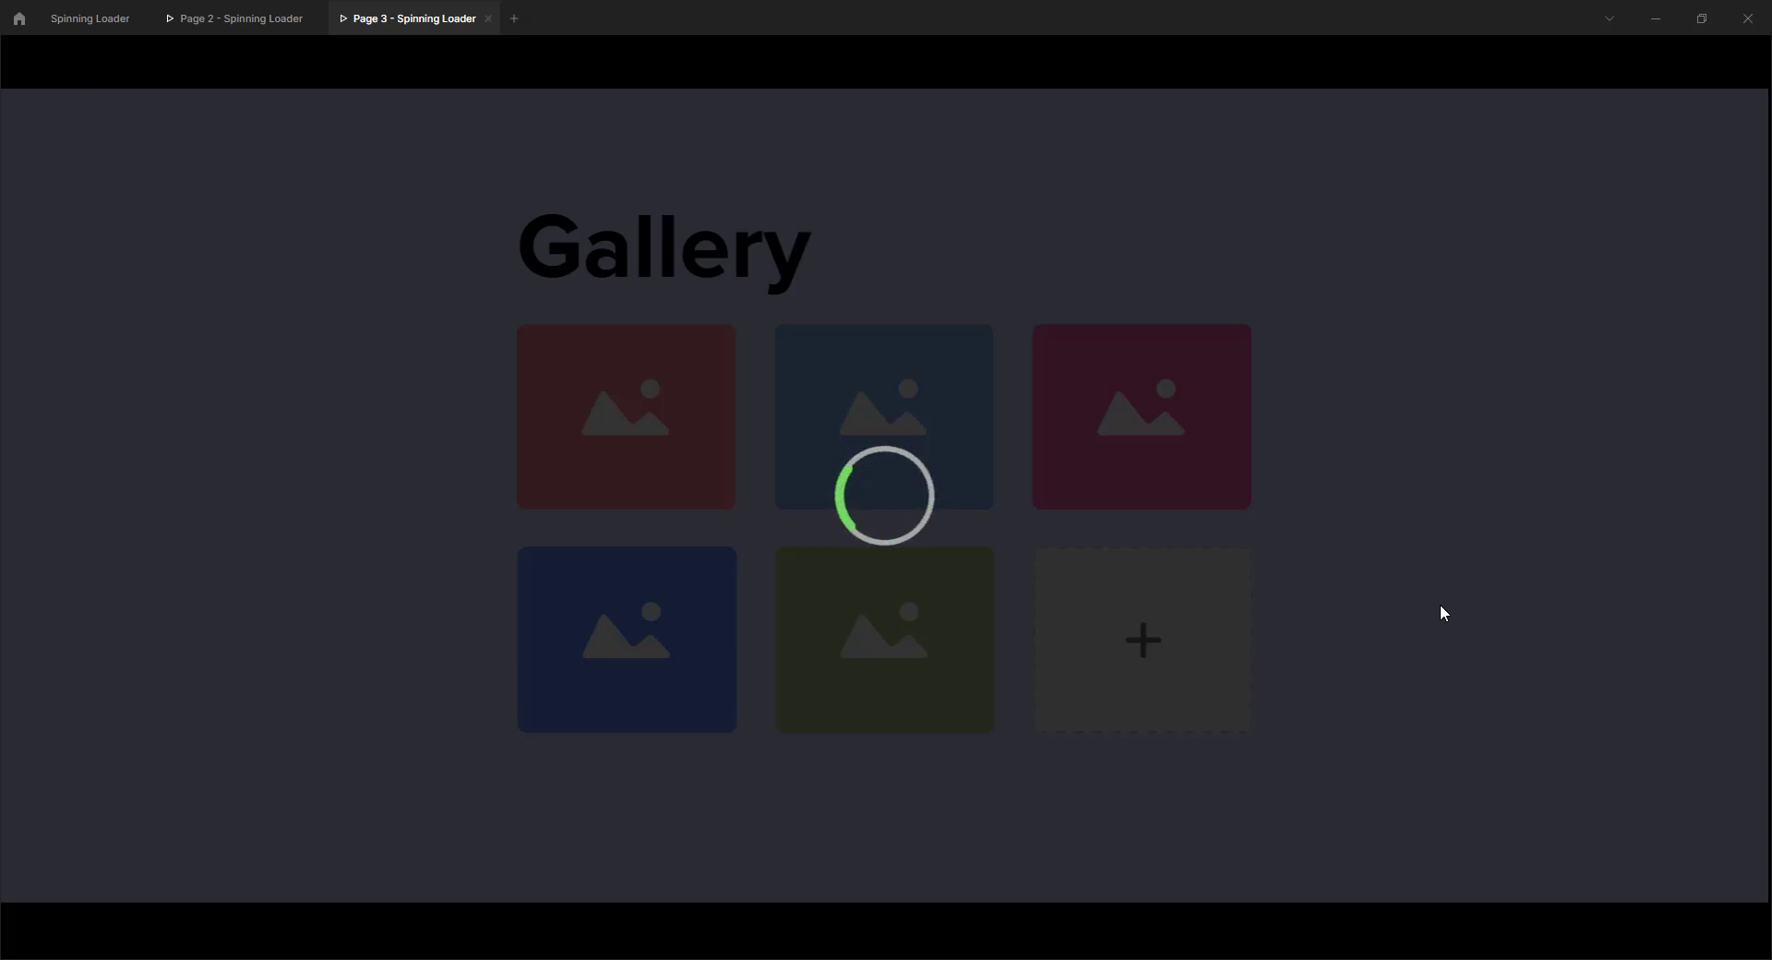
{"action": "left_click", "coordinate": [79, 26]}
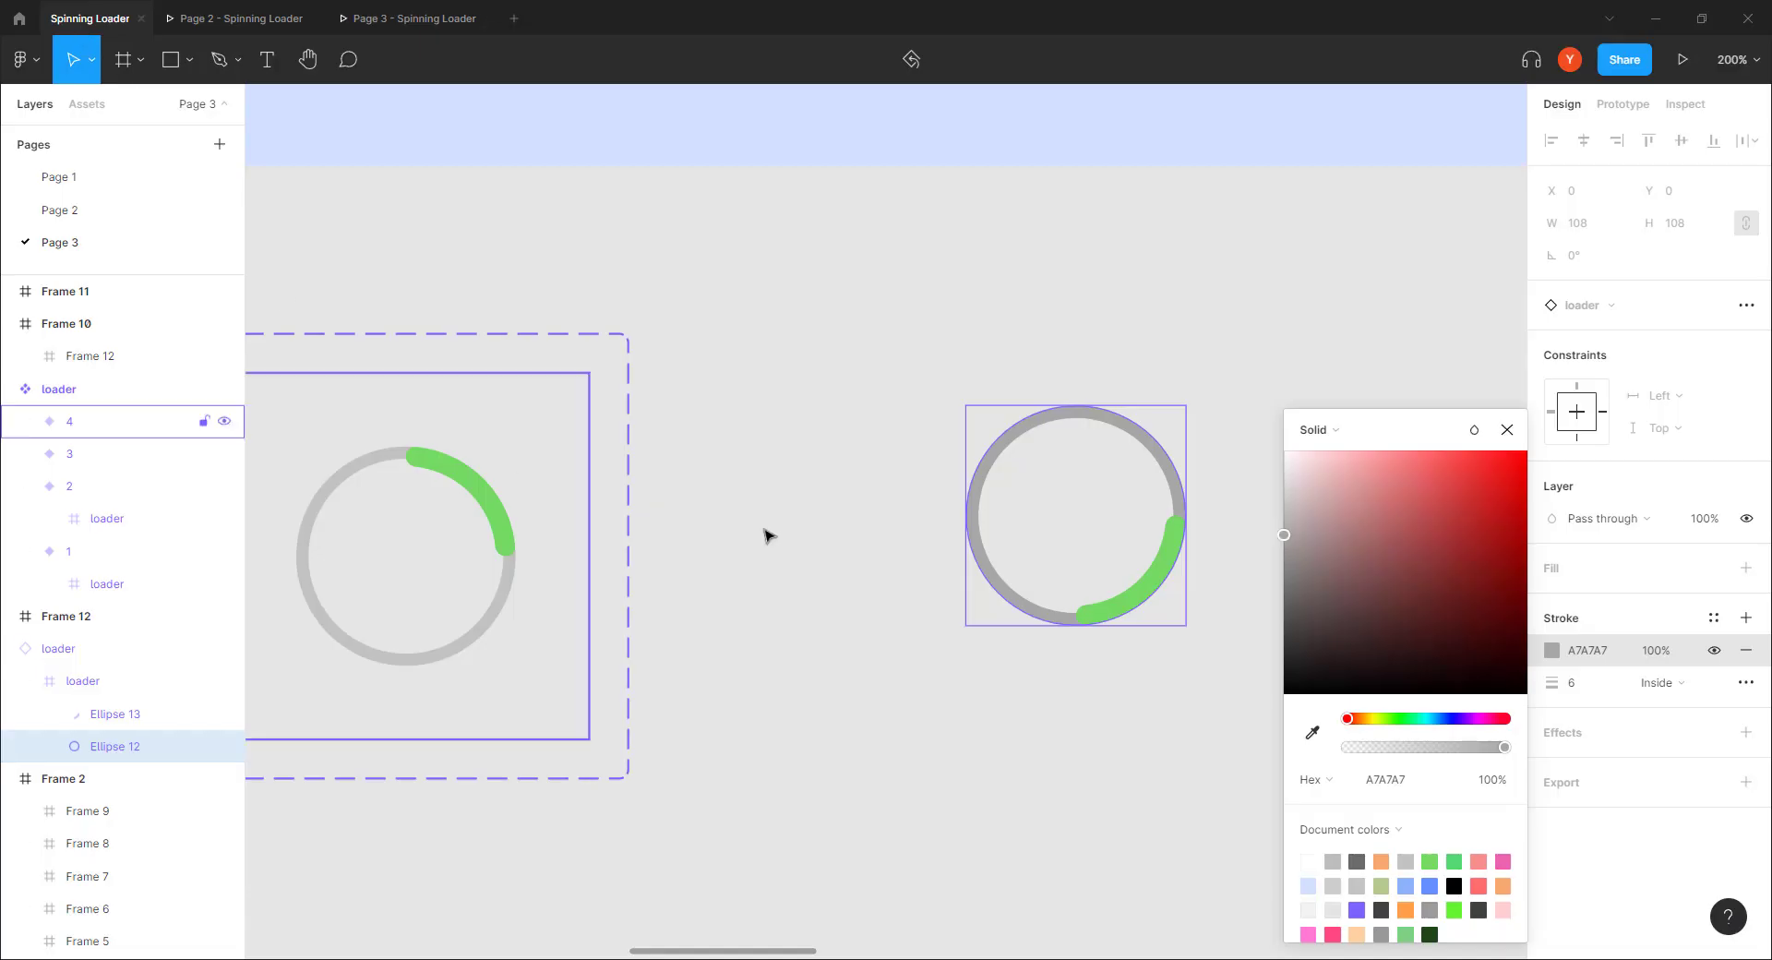
{"action": "left_click", "coordinate": [933, 423]}
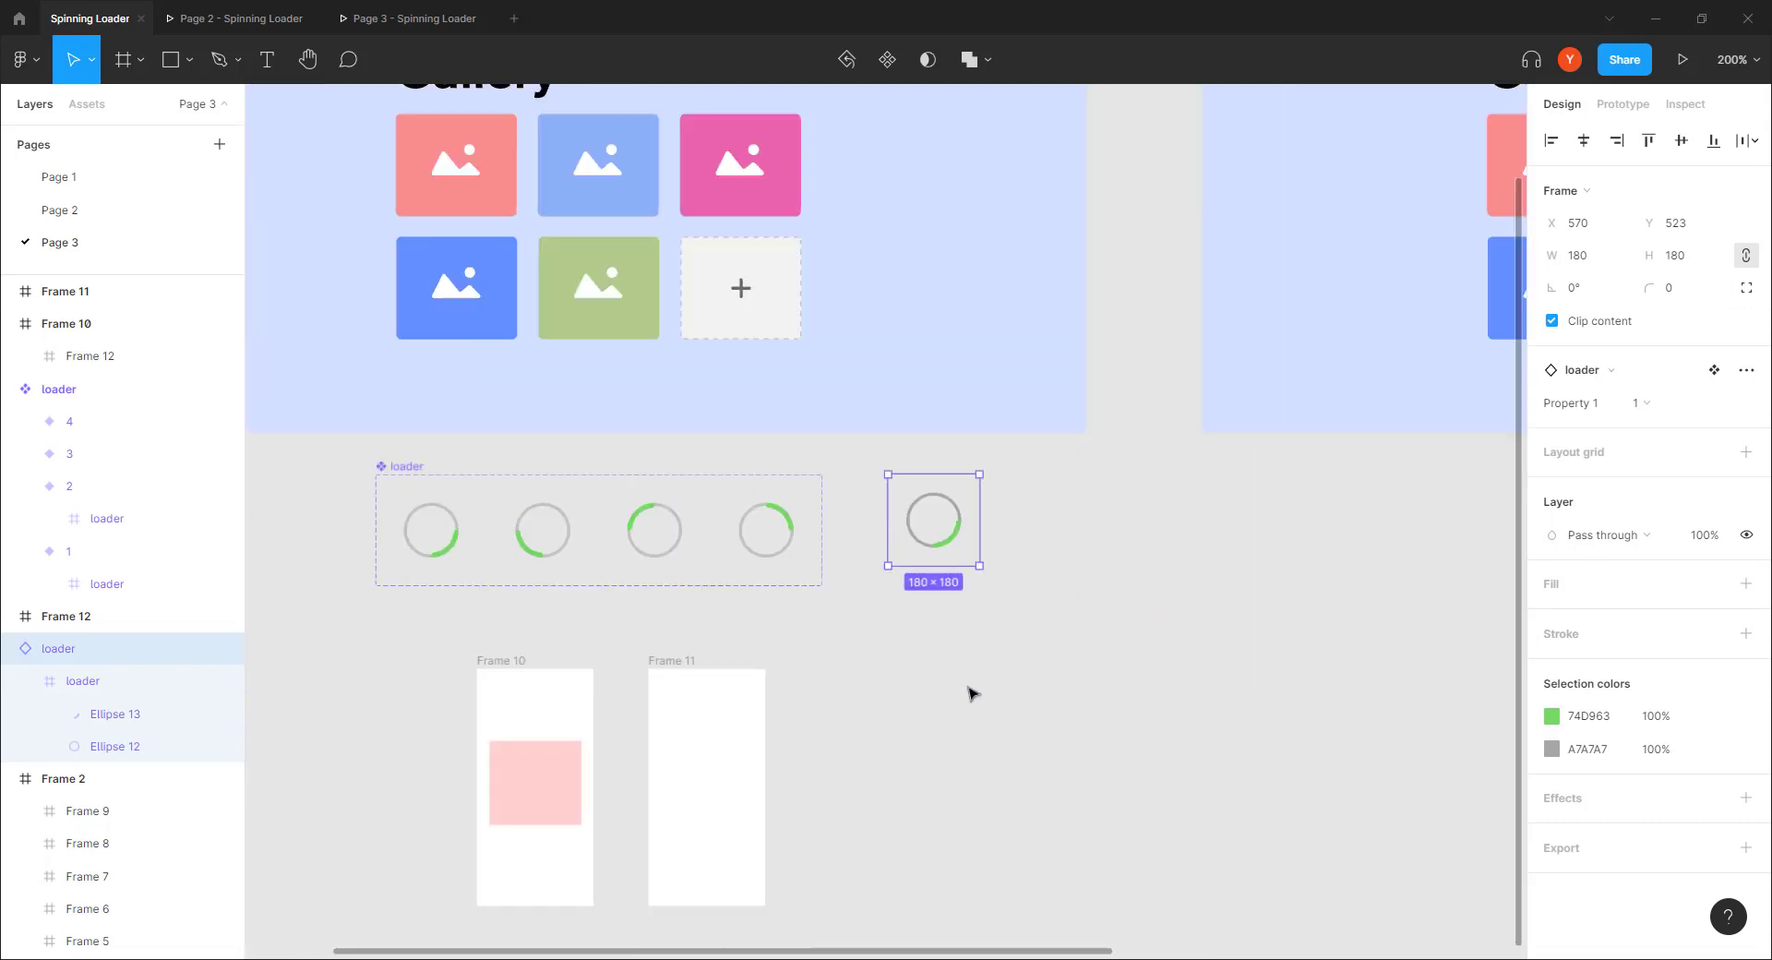
{"action": "key", "text": "minus"}
{"action": "key", "text": "minus"}
{"action": "left_click_drag", "start_coordinate": [1016, 645], "coordinate": [680, 815]}
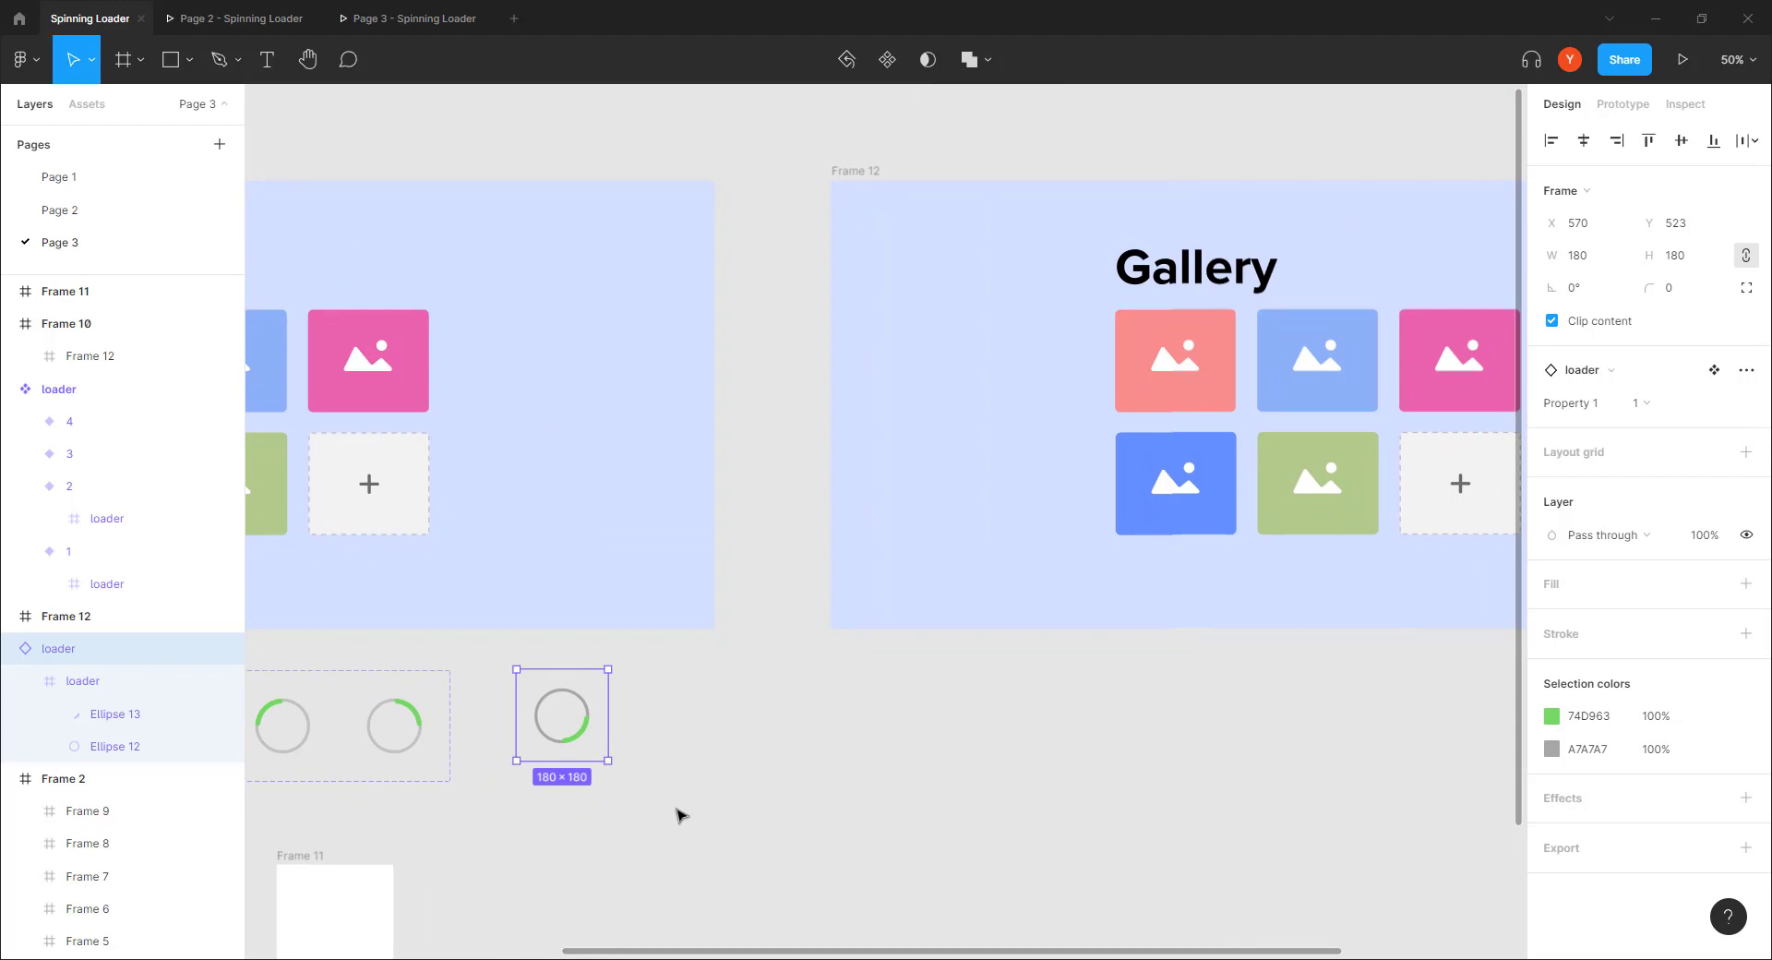
{"action": "left_click_drag", "start_coordinate": [716, 739], "coordinate": [1264, 631]}
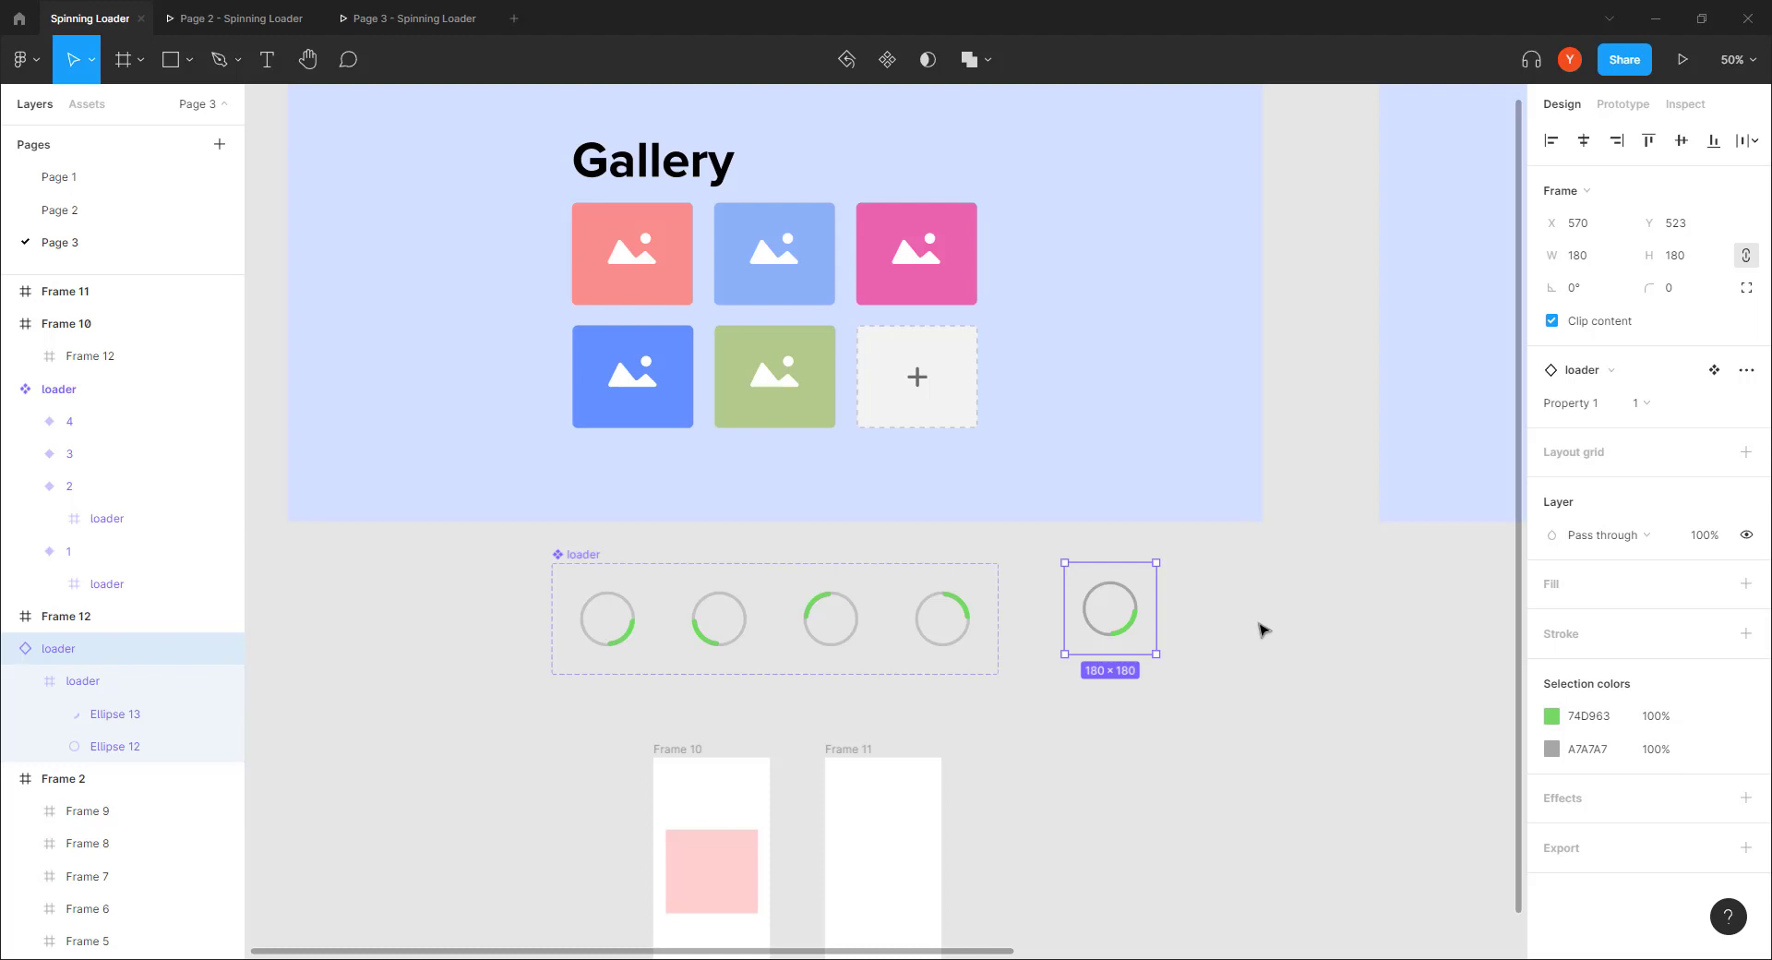
Step: Set the Smart animate duration of loader variant 4's After delay interaction to 300 ms and check the spinner in the Page 3 preview
{"action": "left_click", "coordinate": [927, 636]}
{"action": "scroll", "coordinate": [554, 673], "scroll_direction": "up", "scroll_amount": 5, "text": "ctrl"}
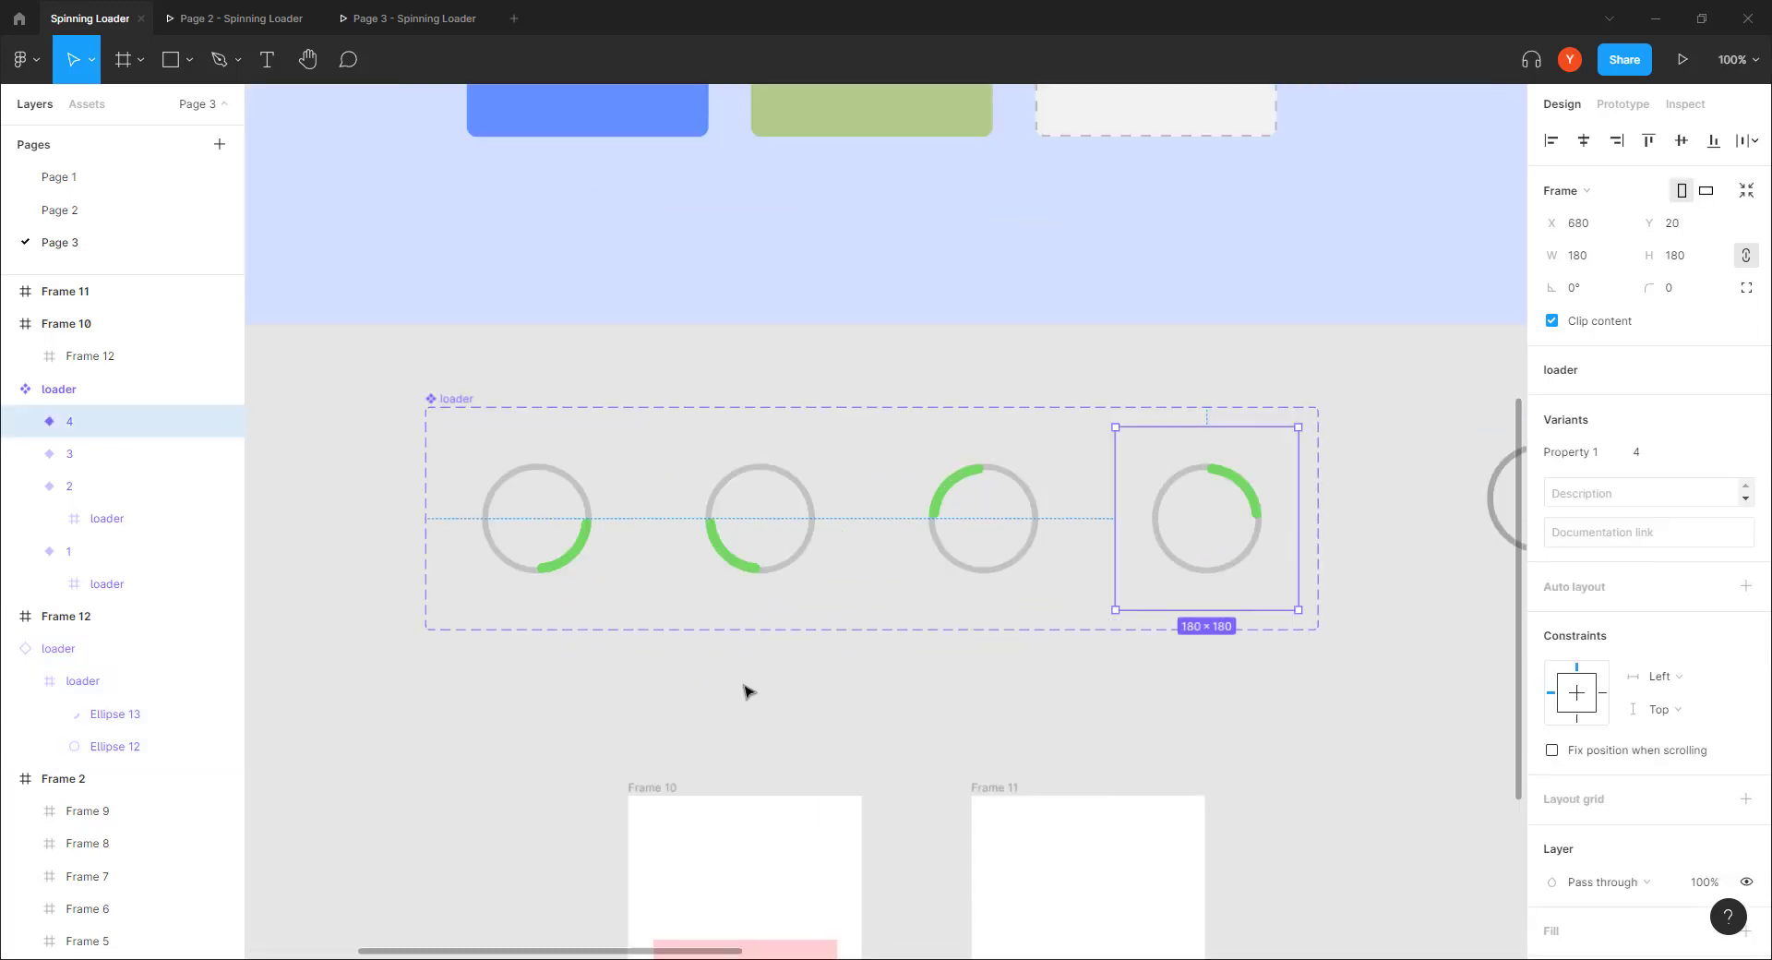
{"action": "left_click", "coordinate": [1622, 103]}
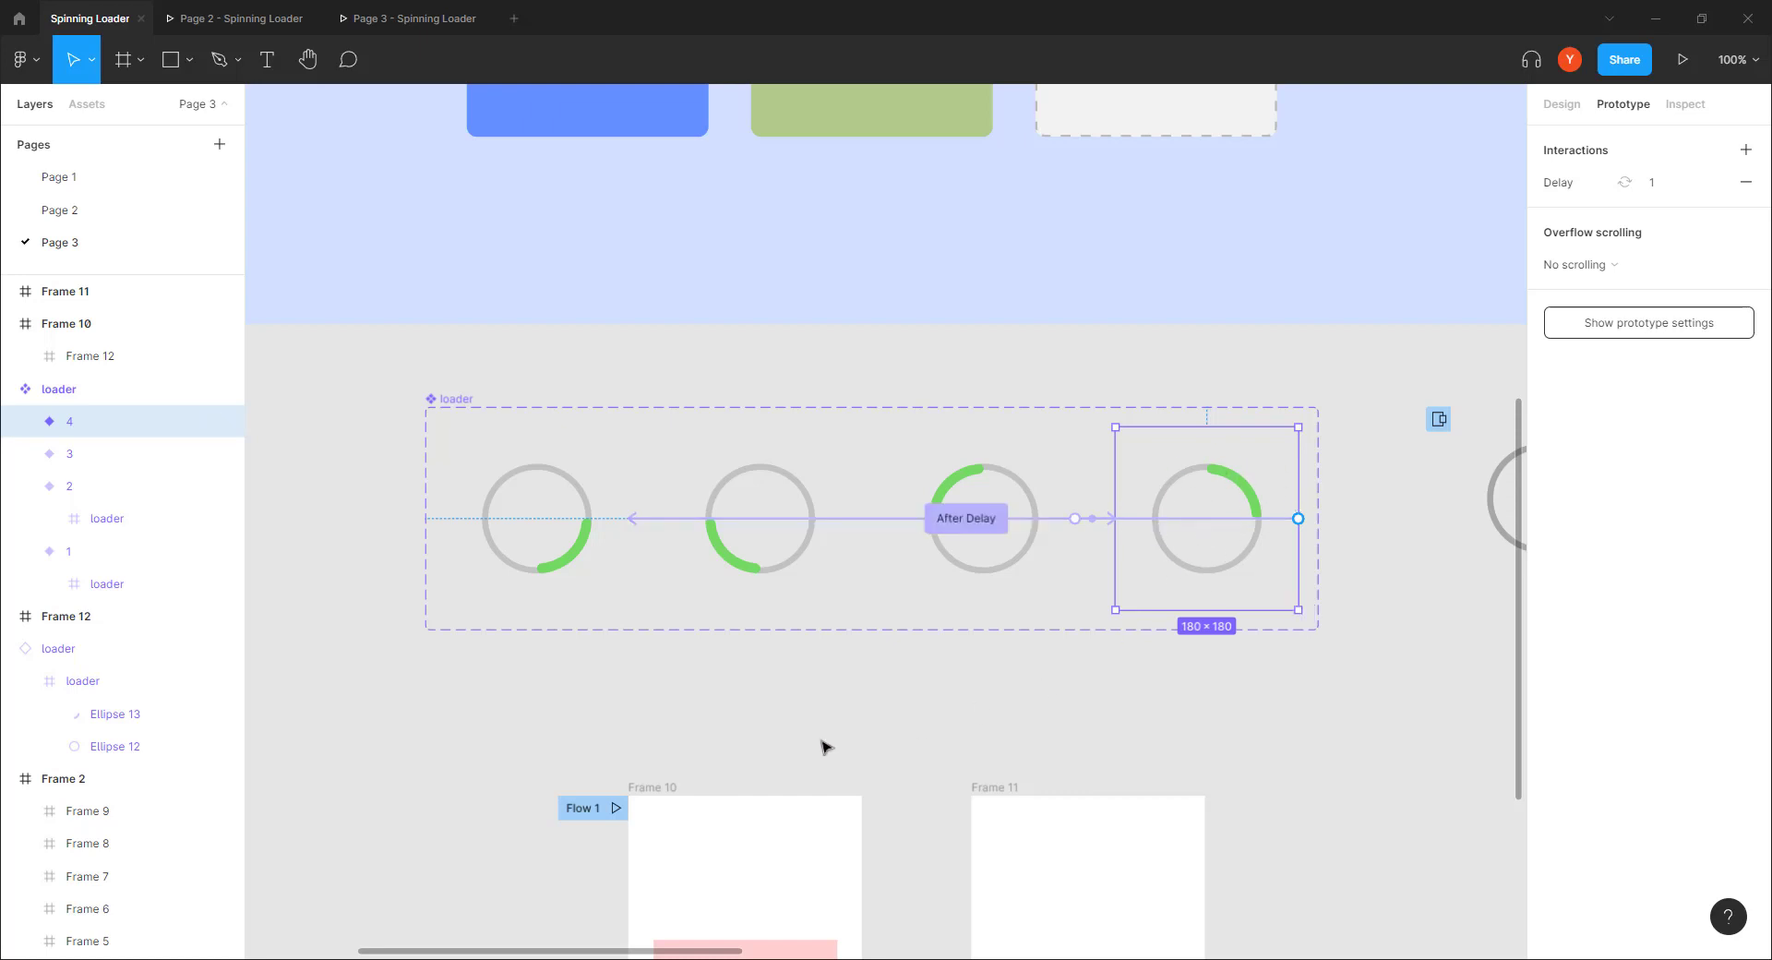
{"action": "left_click", "coordinate": [1154, 518]}
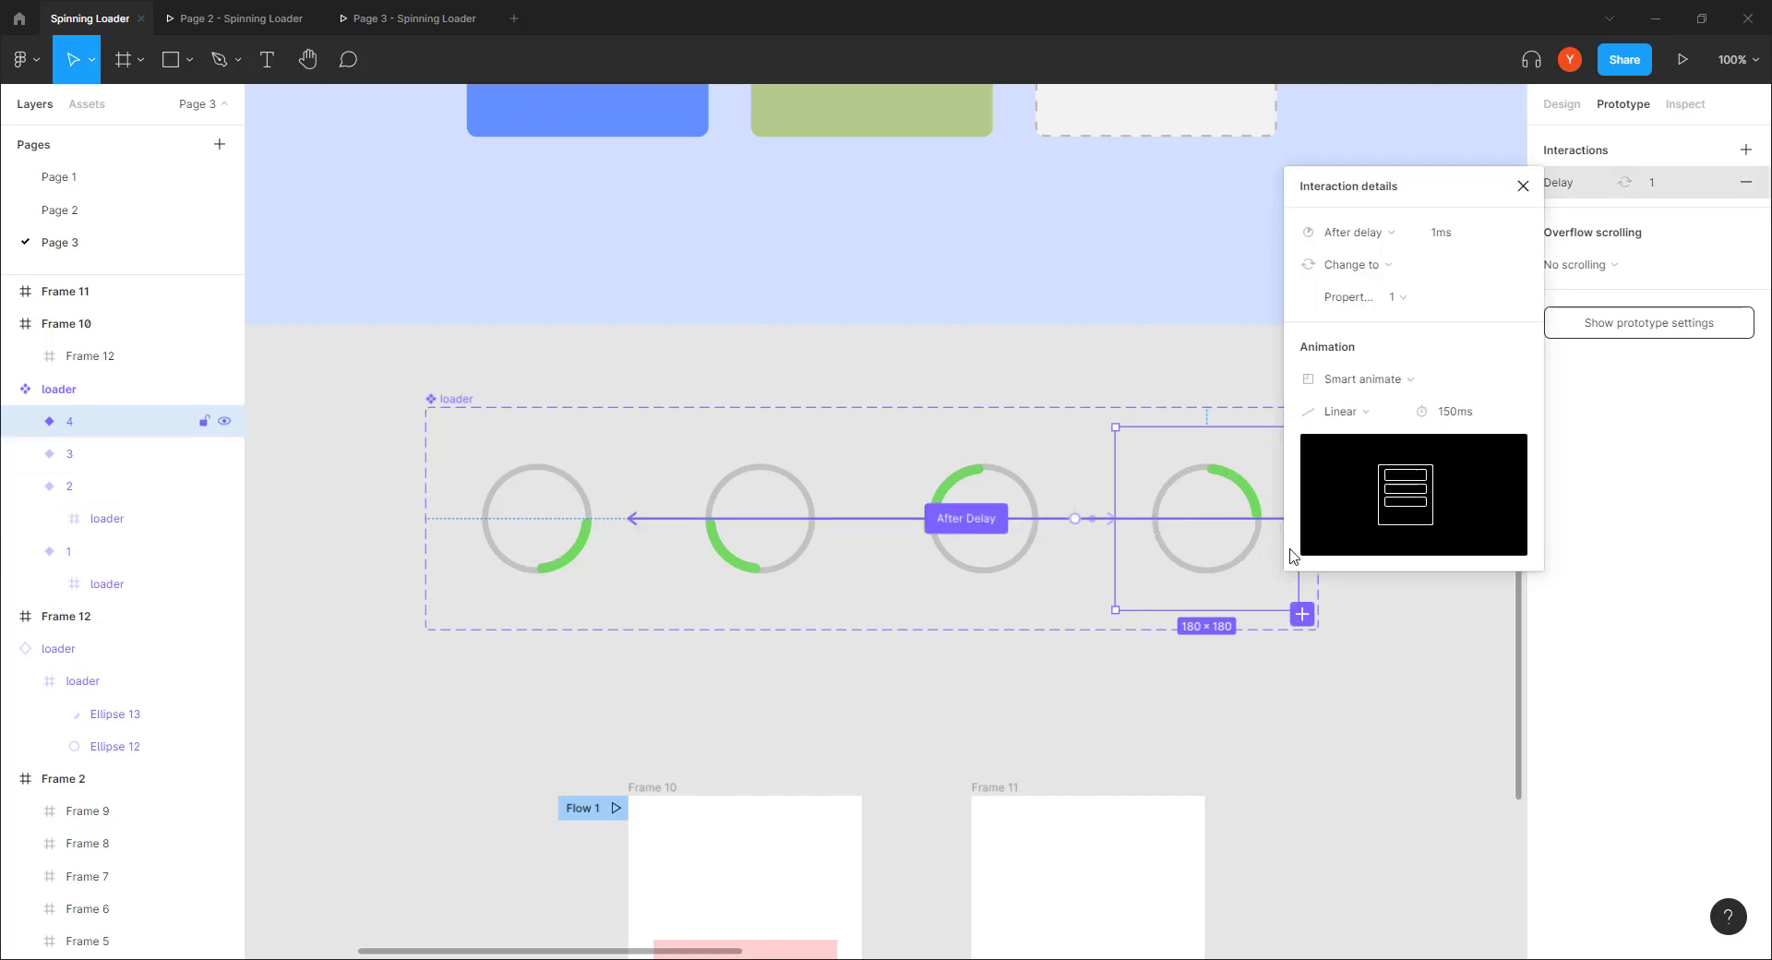
{"action": "left_click", "coordinate": [1435, 406]}
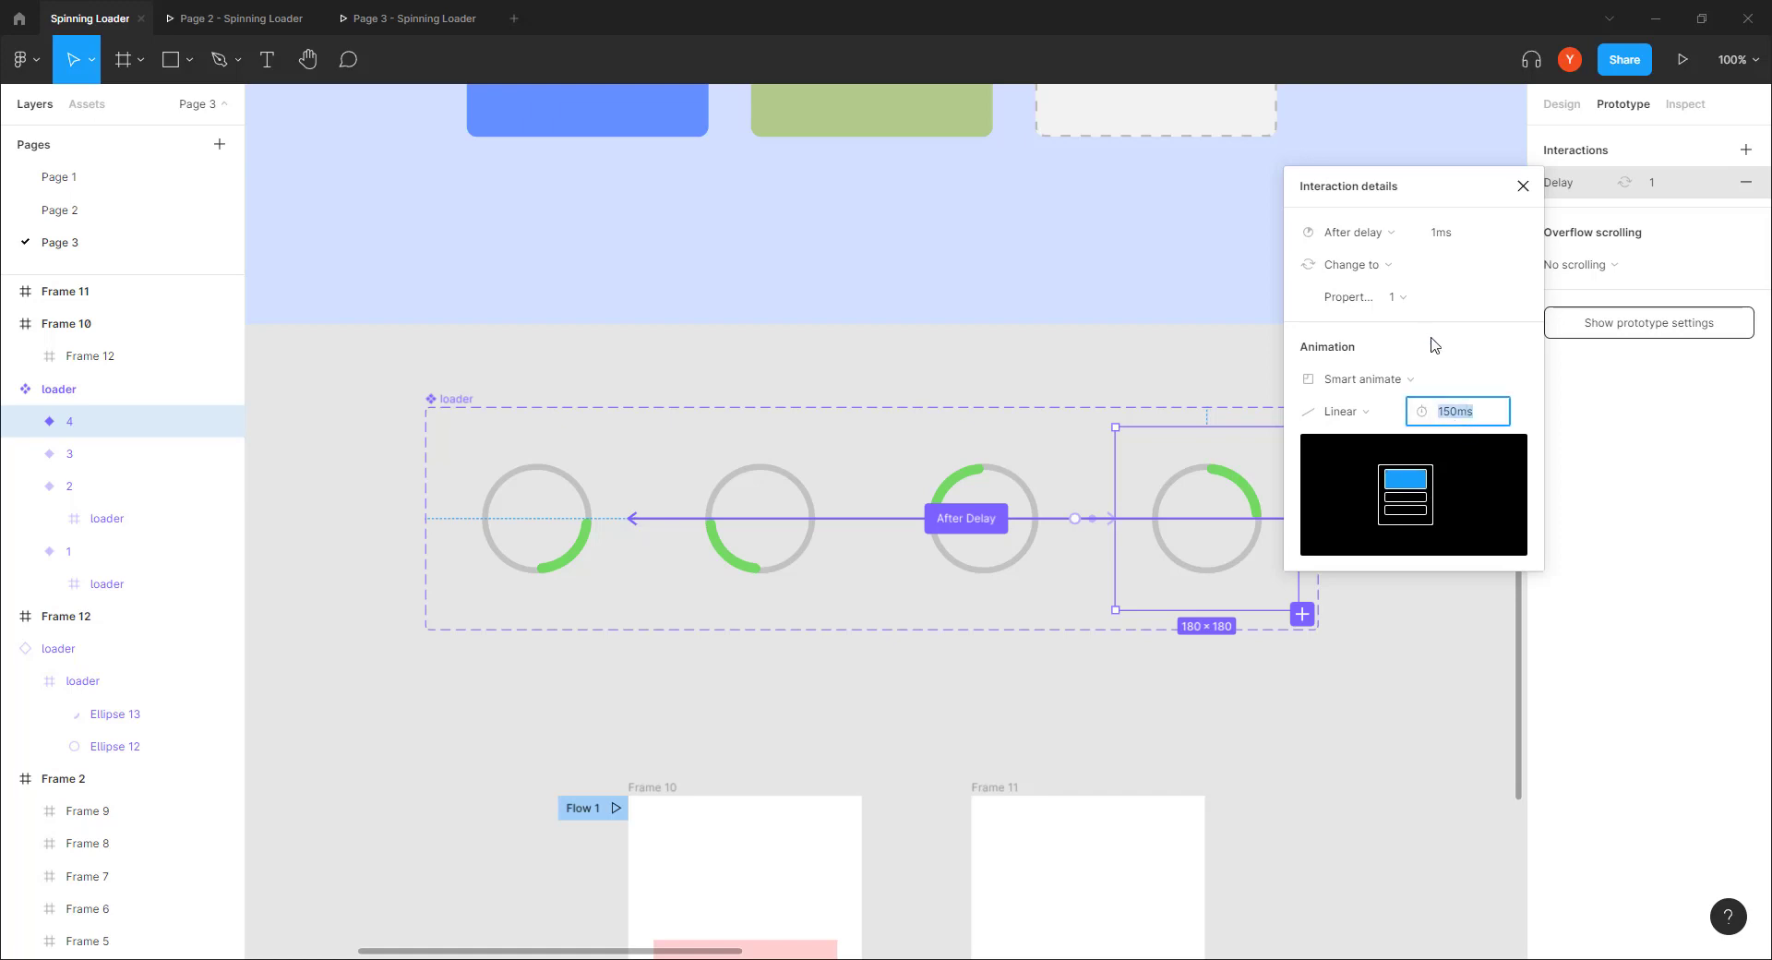
{"action": "type", "text": "300"}
{"action": "key", "text": "Return"}
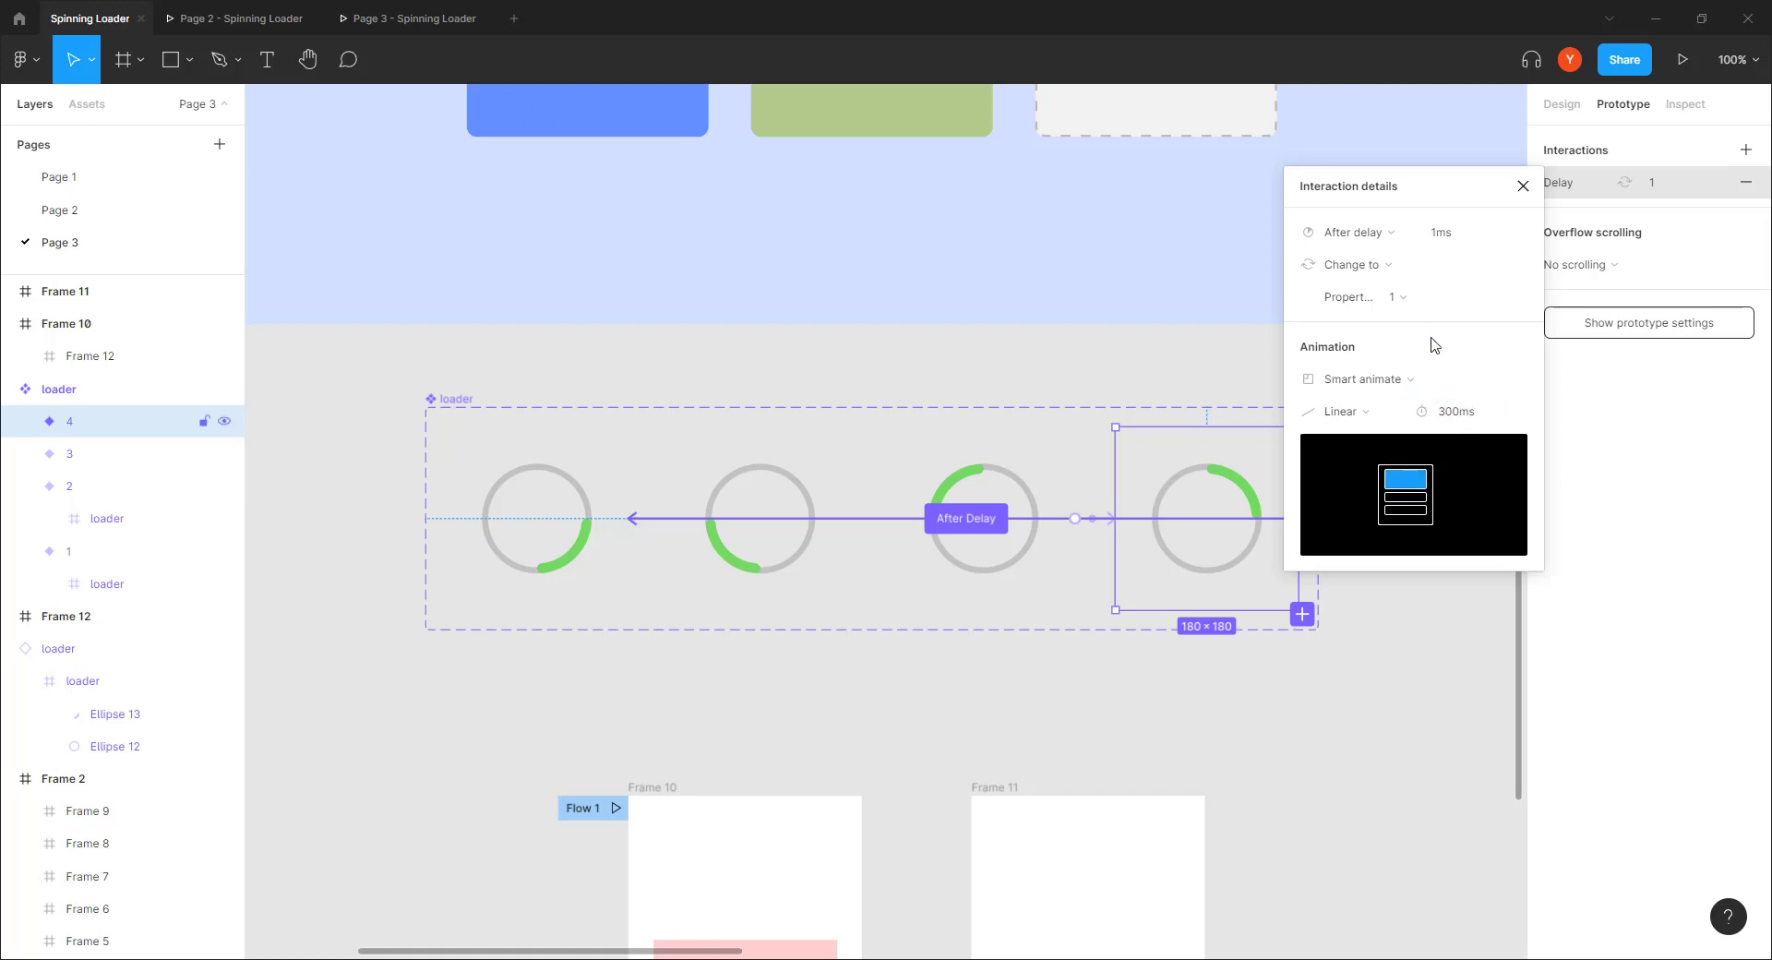
{"action": "left_click", "coordinate": [401, 25]}
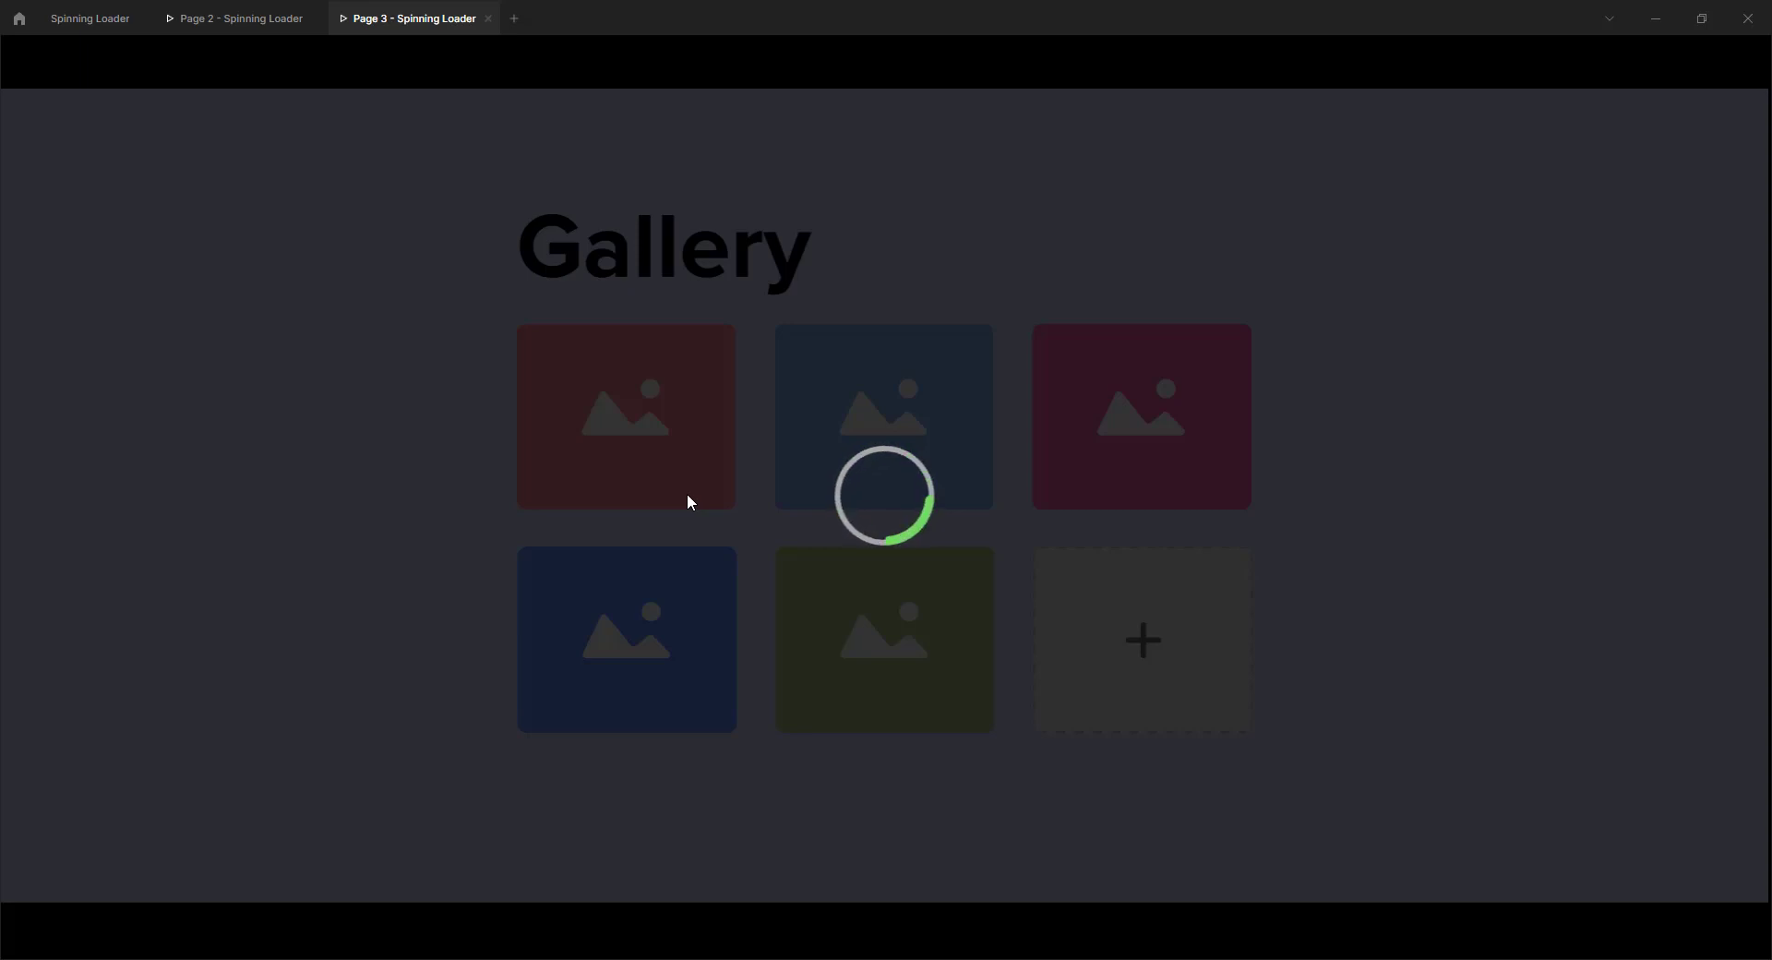
{"action": "left_click", "coordinate": [89, 18]}
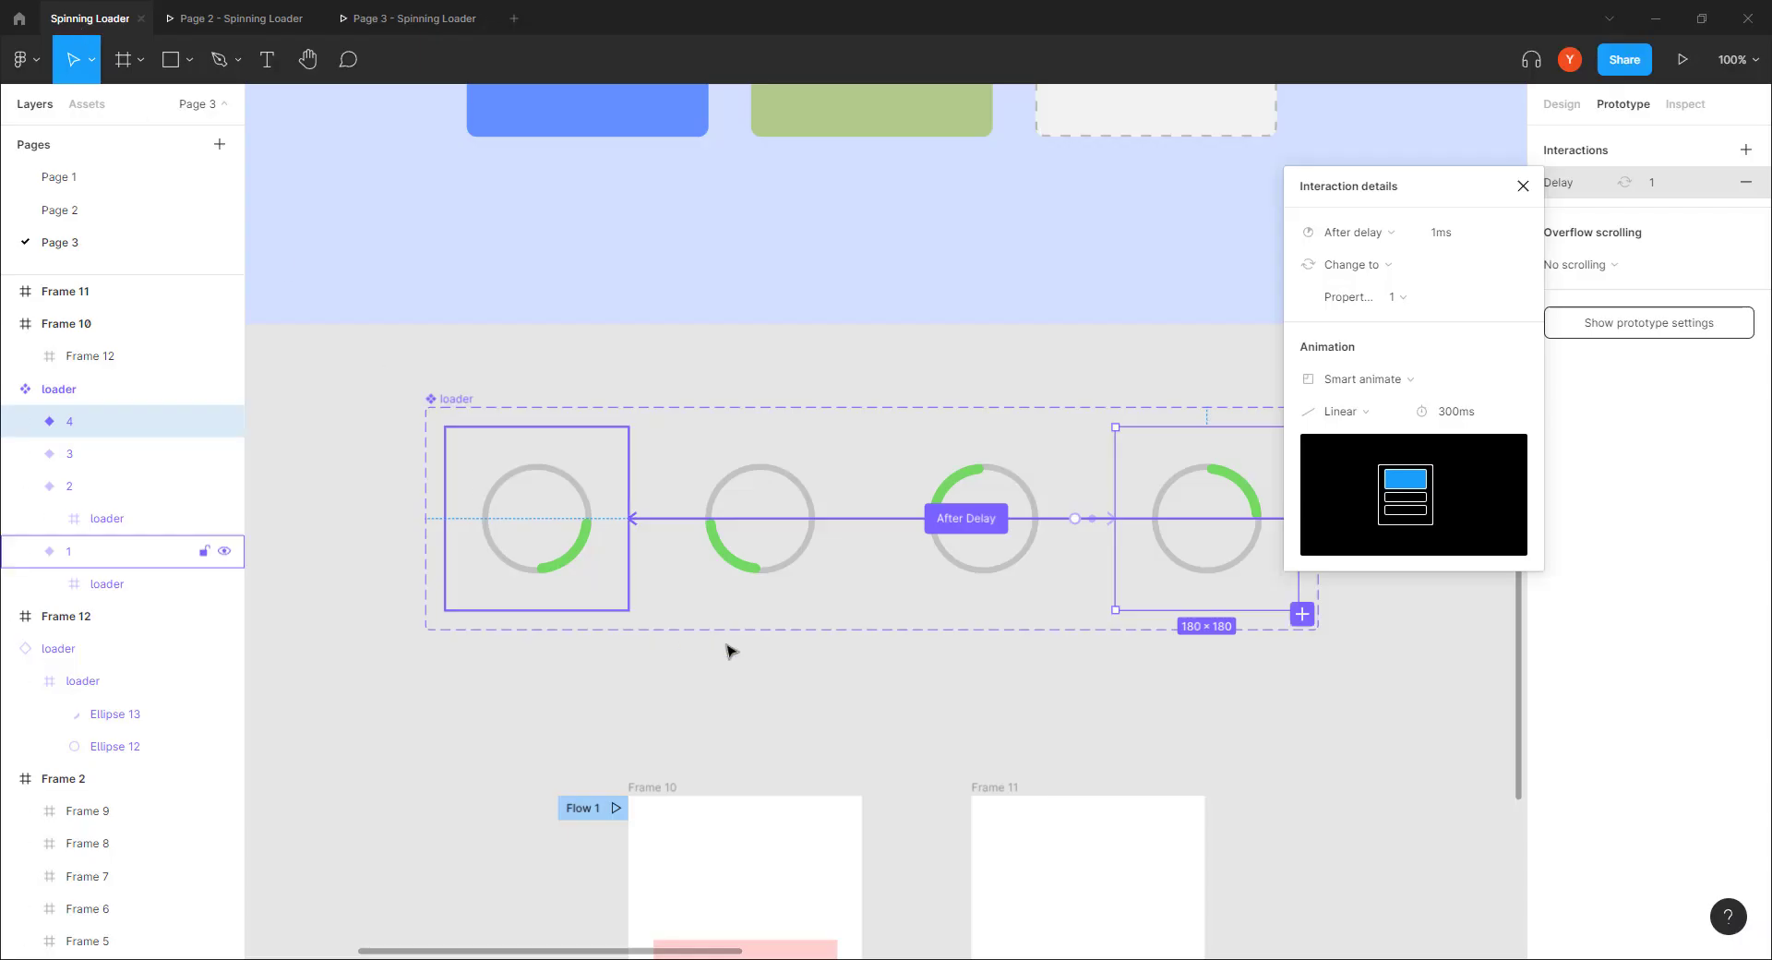
Step: Delete the plus icon, Union, from the add-image tile in the second Gallery frame, Frame 12
{"action": "left_click_drag", "start_coordinate": [1127, 684], "coordinate": [435, 748]}
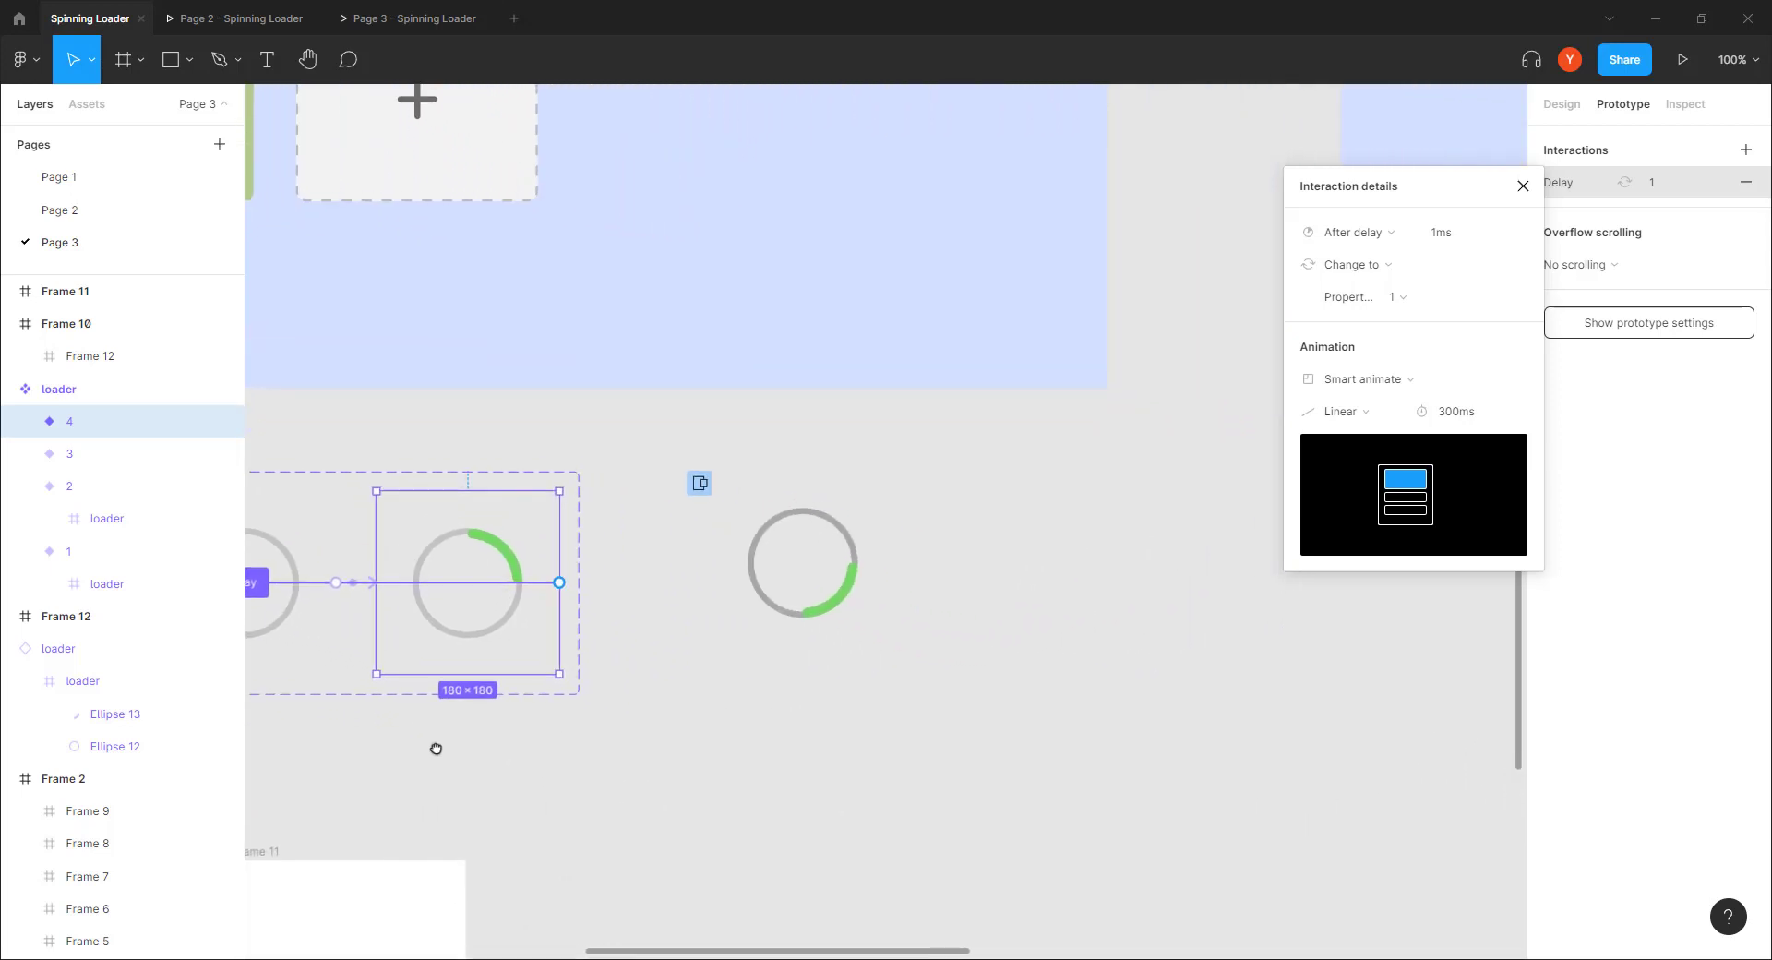
{"action": "key", "text": "minus"}
{"action": "left_click_drag", "start_coordinate": [878, 660], "coordinate": [531, 748]}
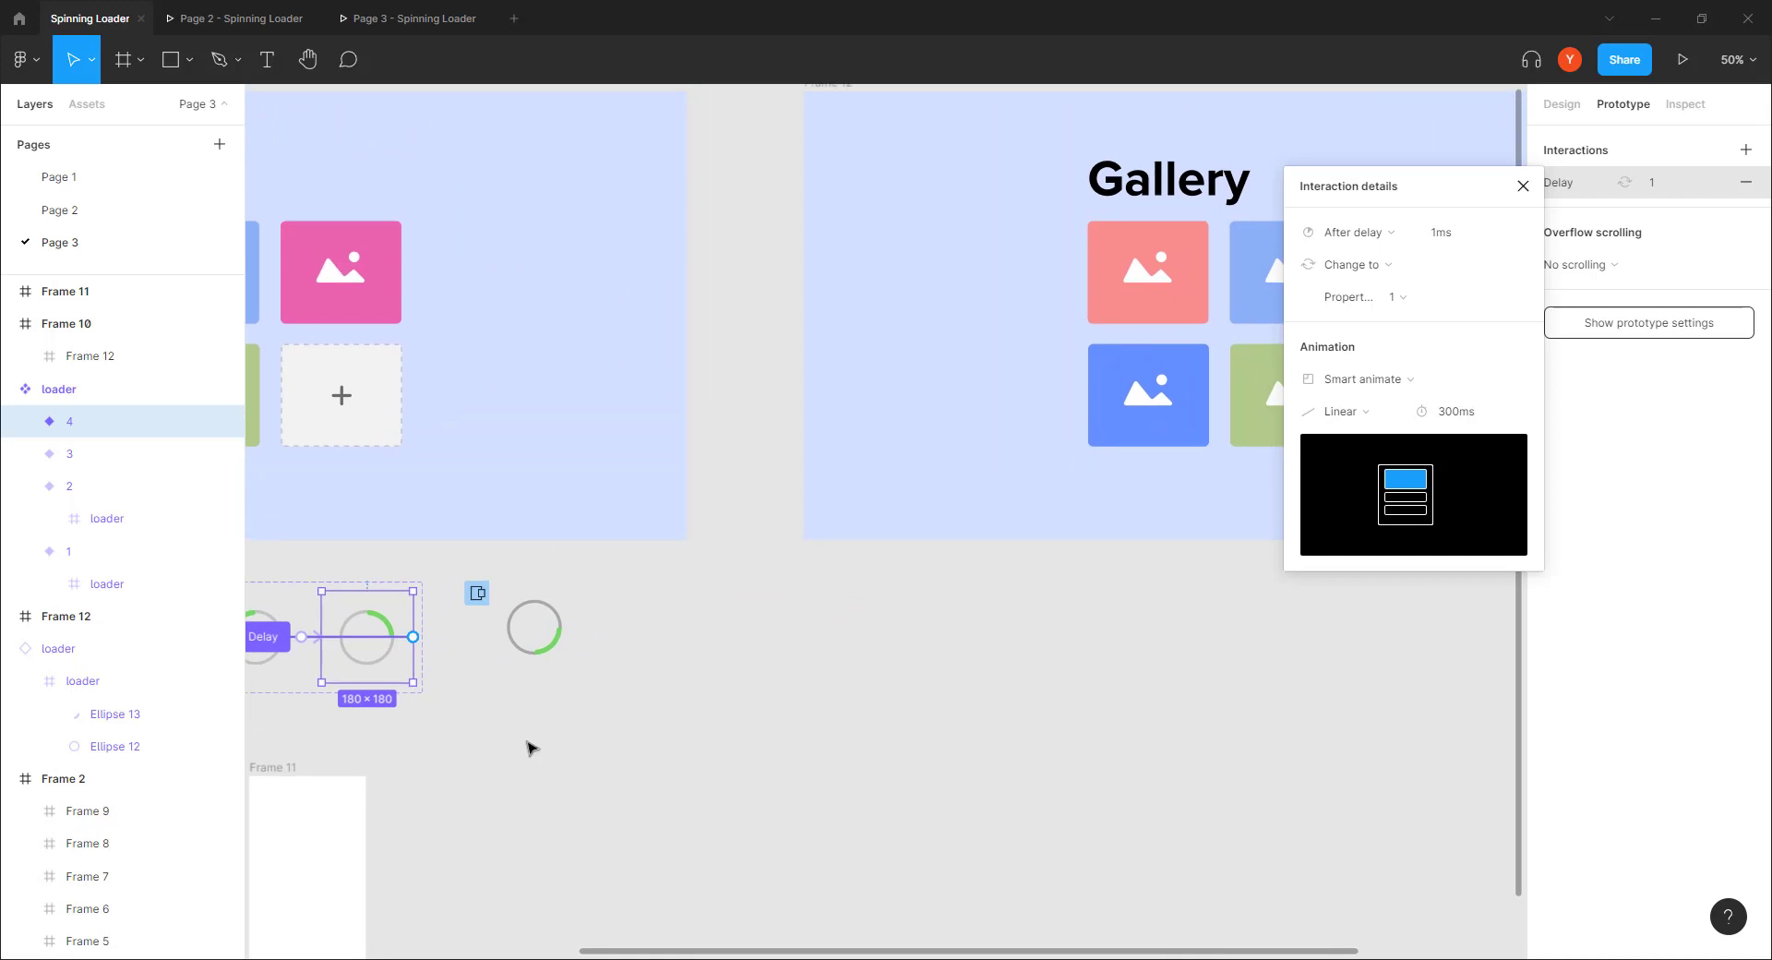
{"action": "left_click", "coordinate": [531, 643]}
{"action": "scroll", "coordinate": [561, 743], "scroll_direction": "right", "scroll_amount": 5}
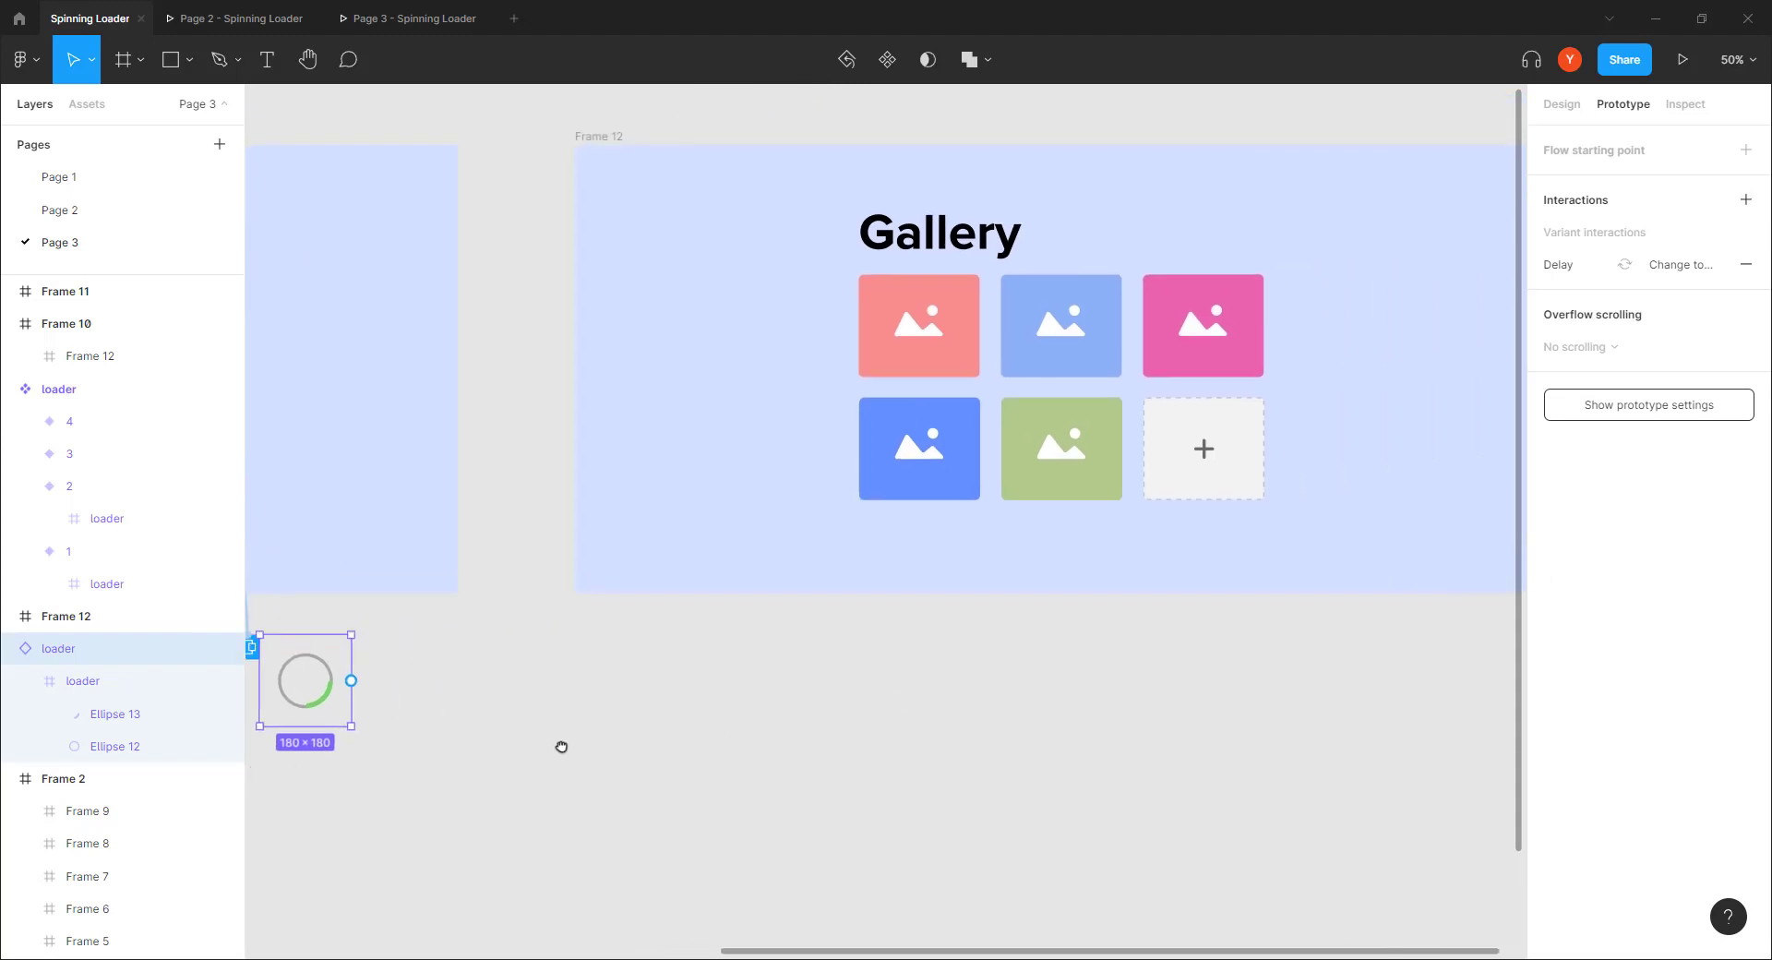
{"action": "left_click", "coordinate": [1043, 460]}
{"action": "key", "text": "shift+0"}
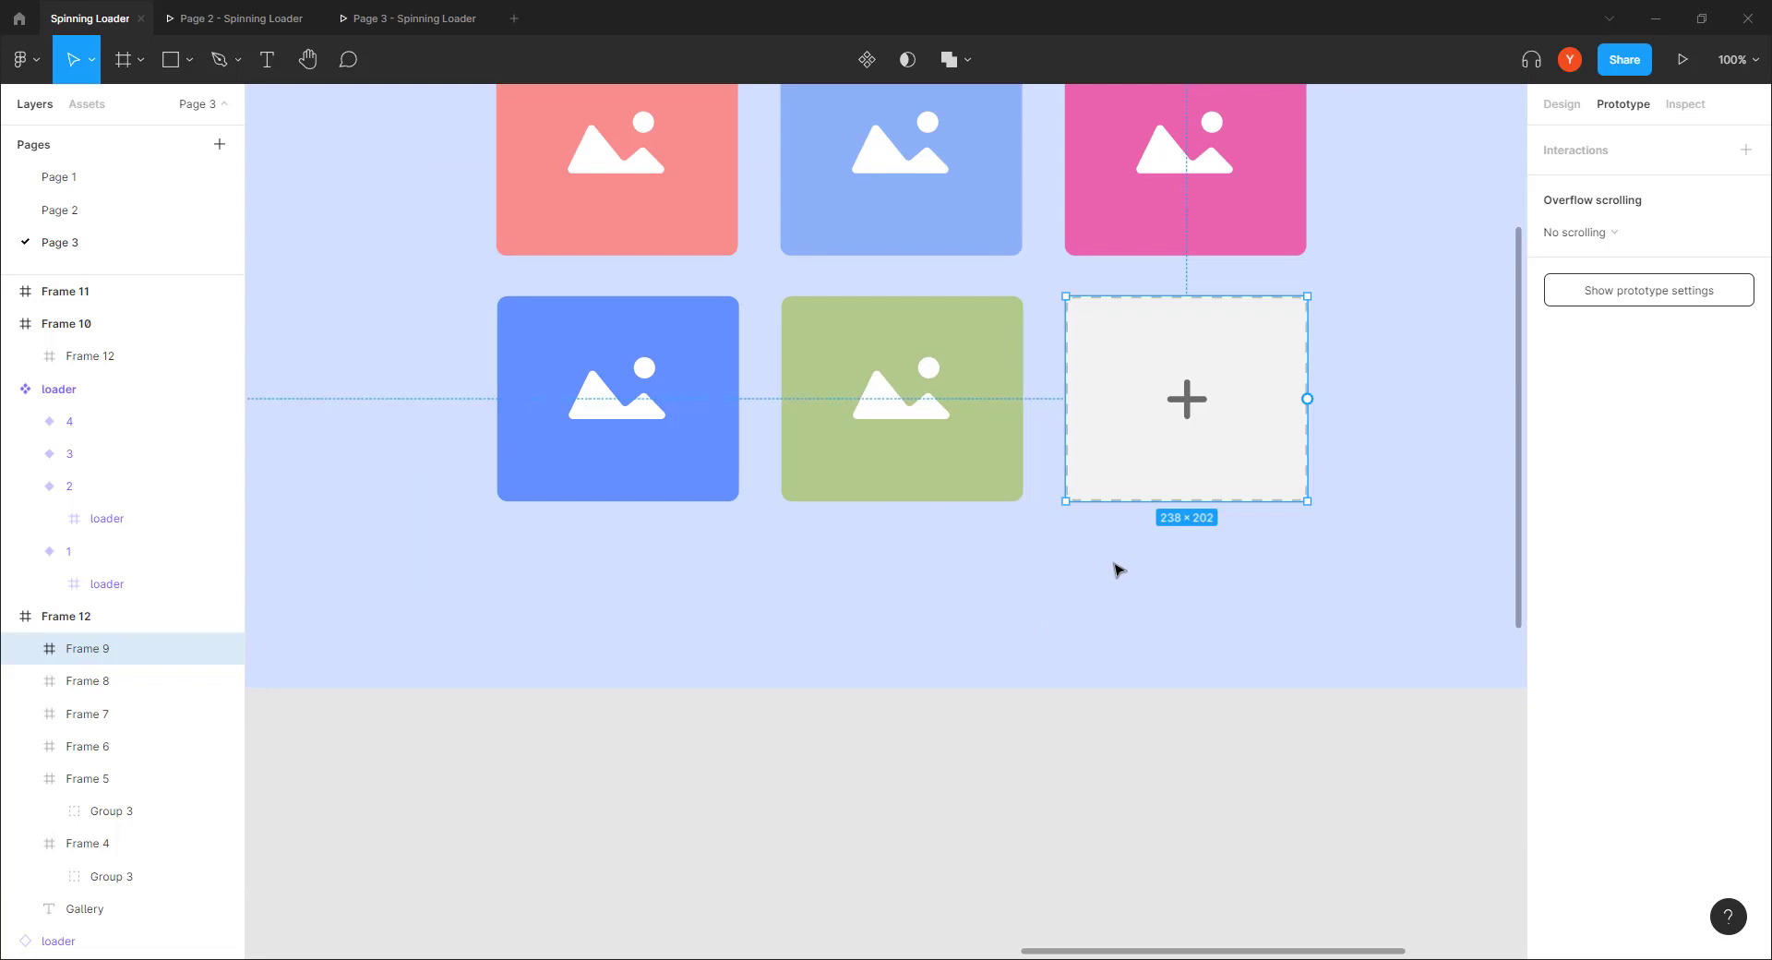
{"action": "double_click", "coordinate": [1189, 406]}
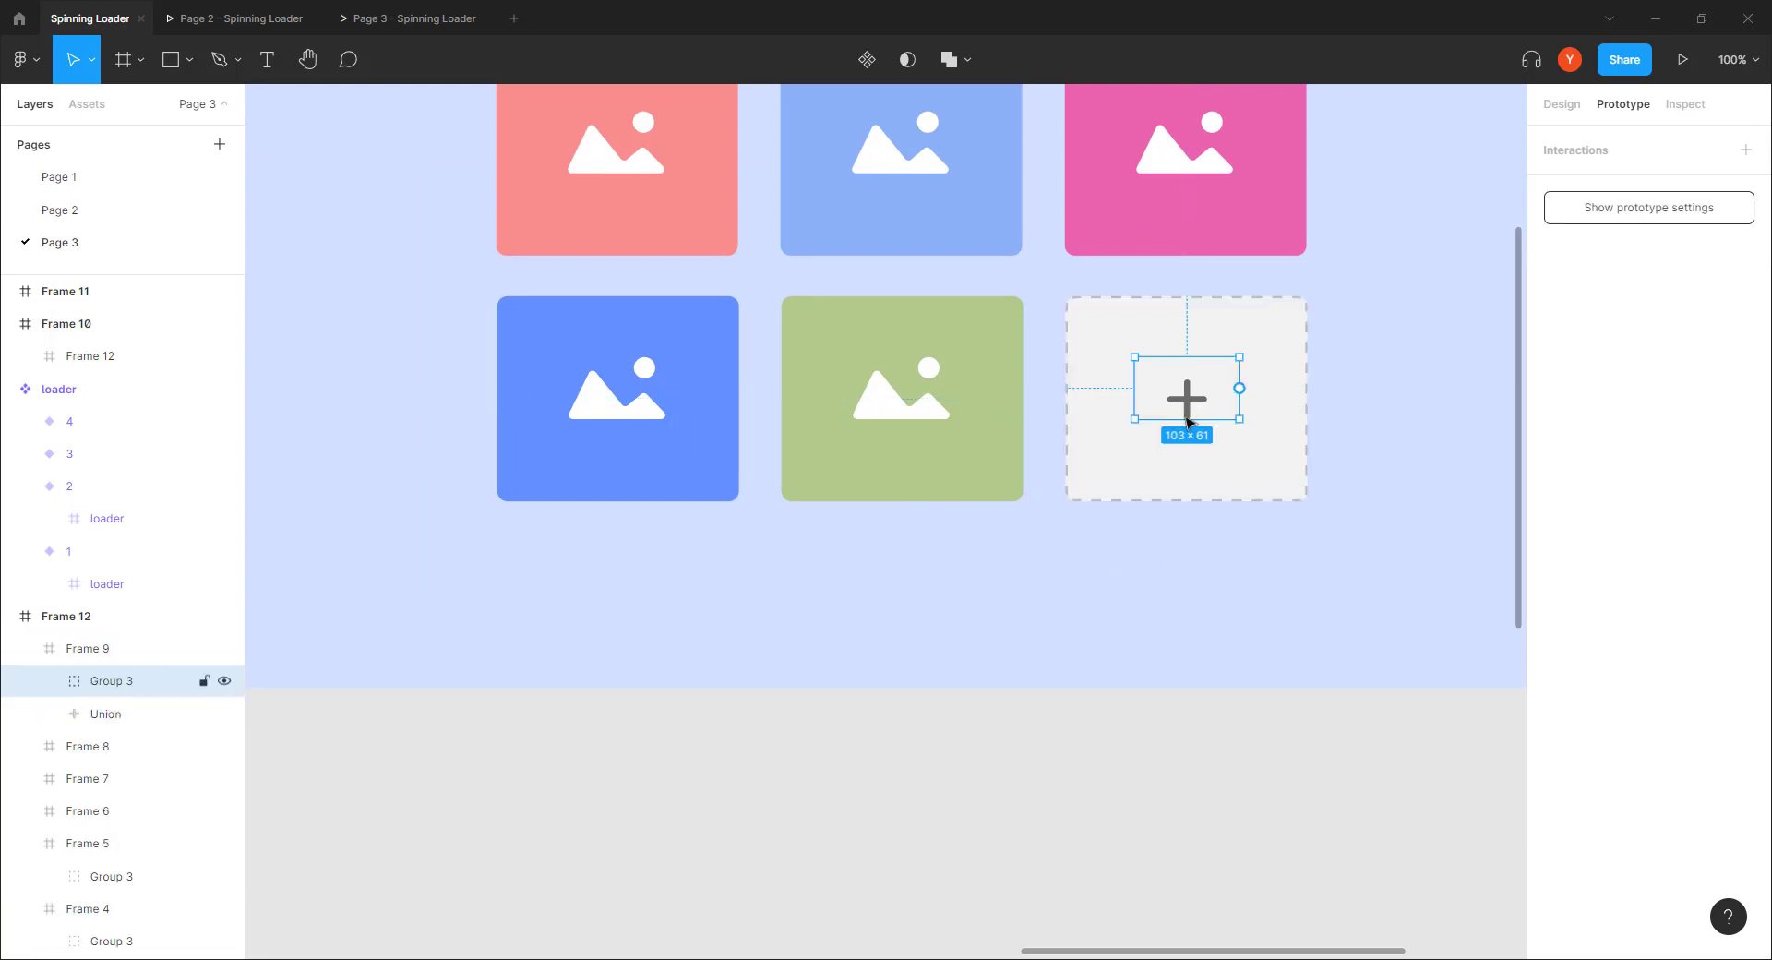
{"action": "left_click", "coordinate": [1127, 467]}
{"action": "left_click", "coordinate": [107, 716]}
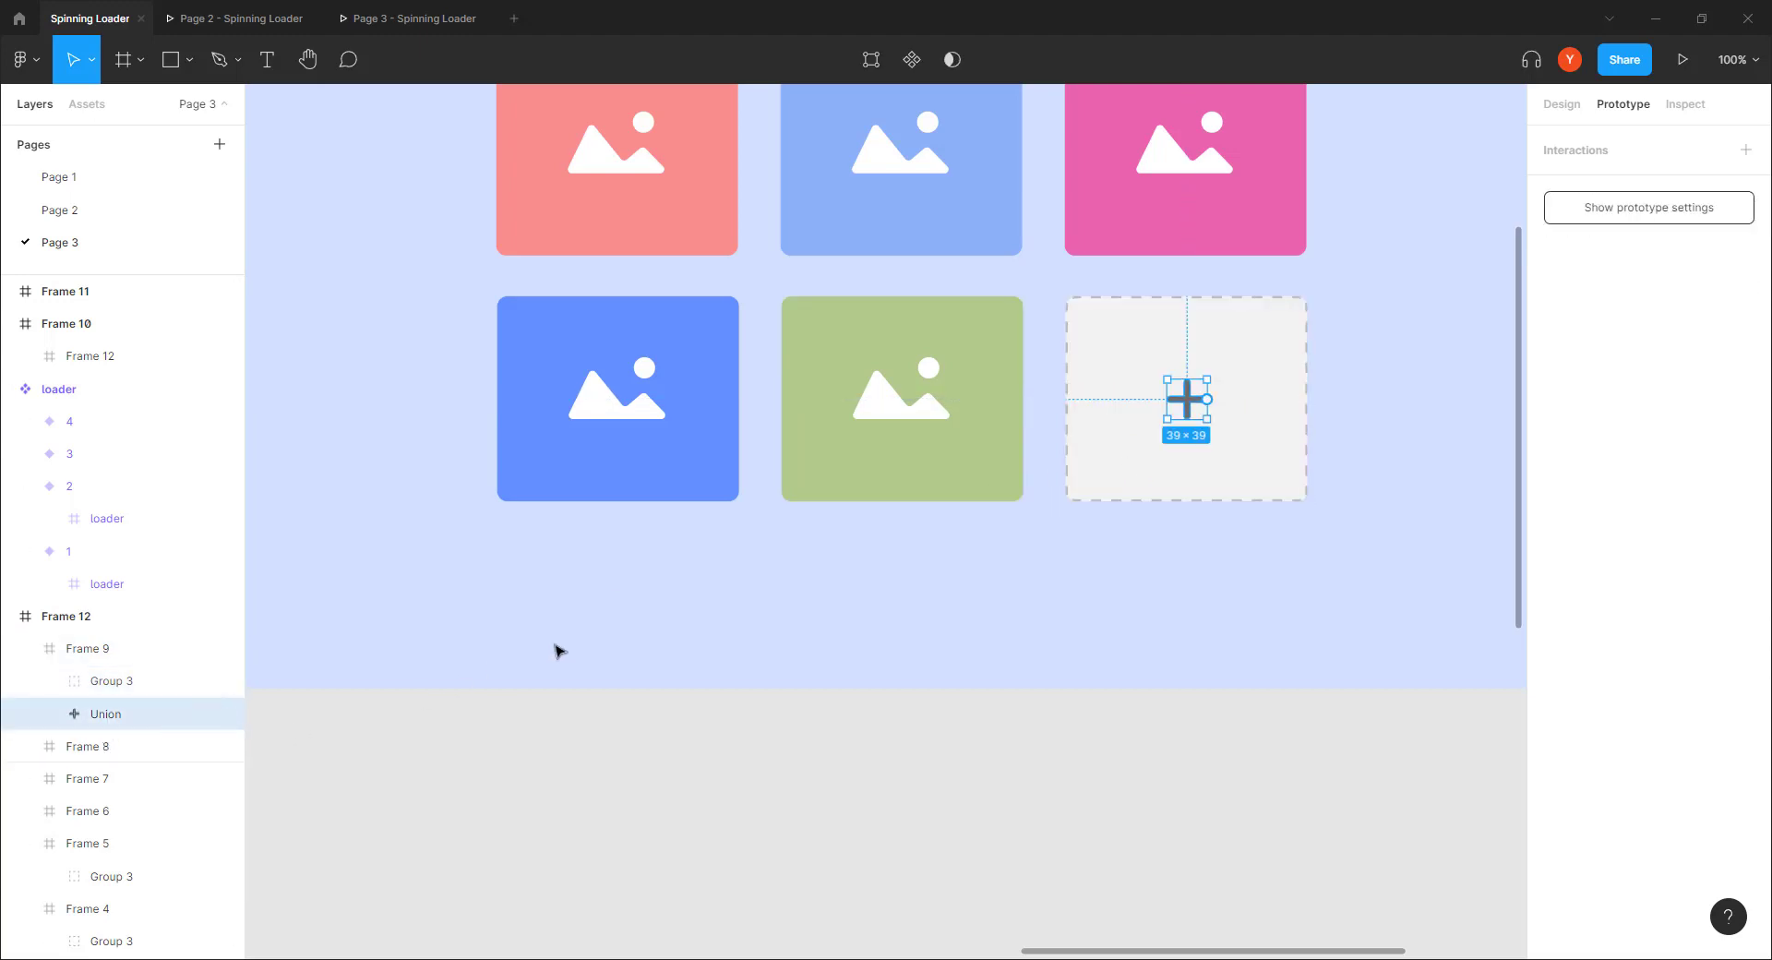
{"action": "key", "text": "Delete"}
Step: Remove the dashed stroke from the emptied tile, Frame 9, and change its fill to orange FFBA51
{"action": "left_click", "coordinate": [1116, 399]}
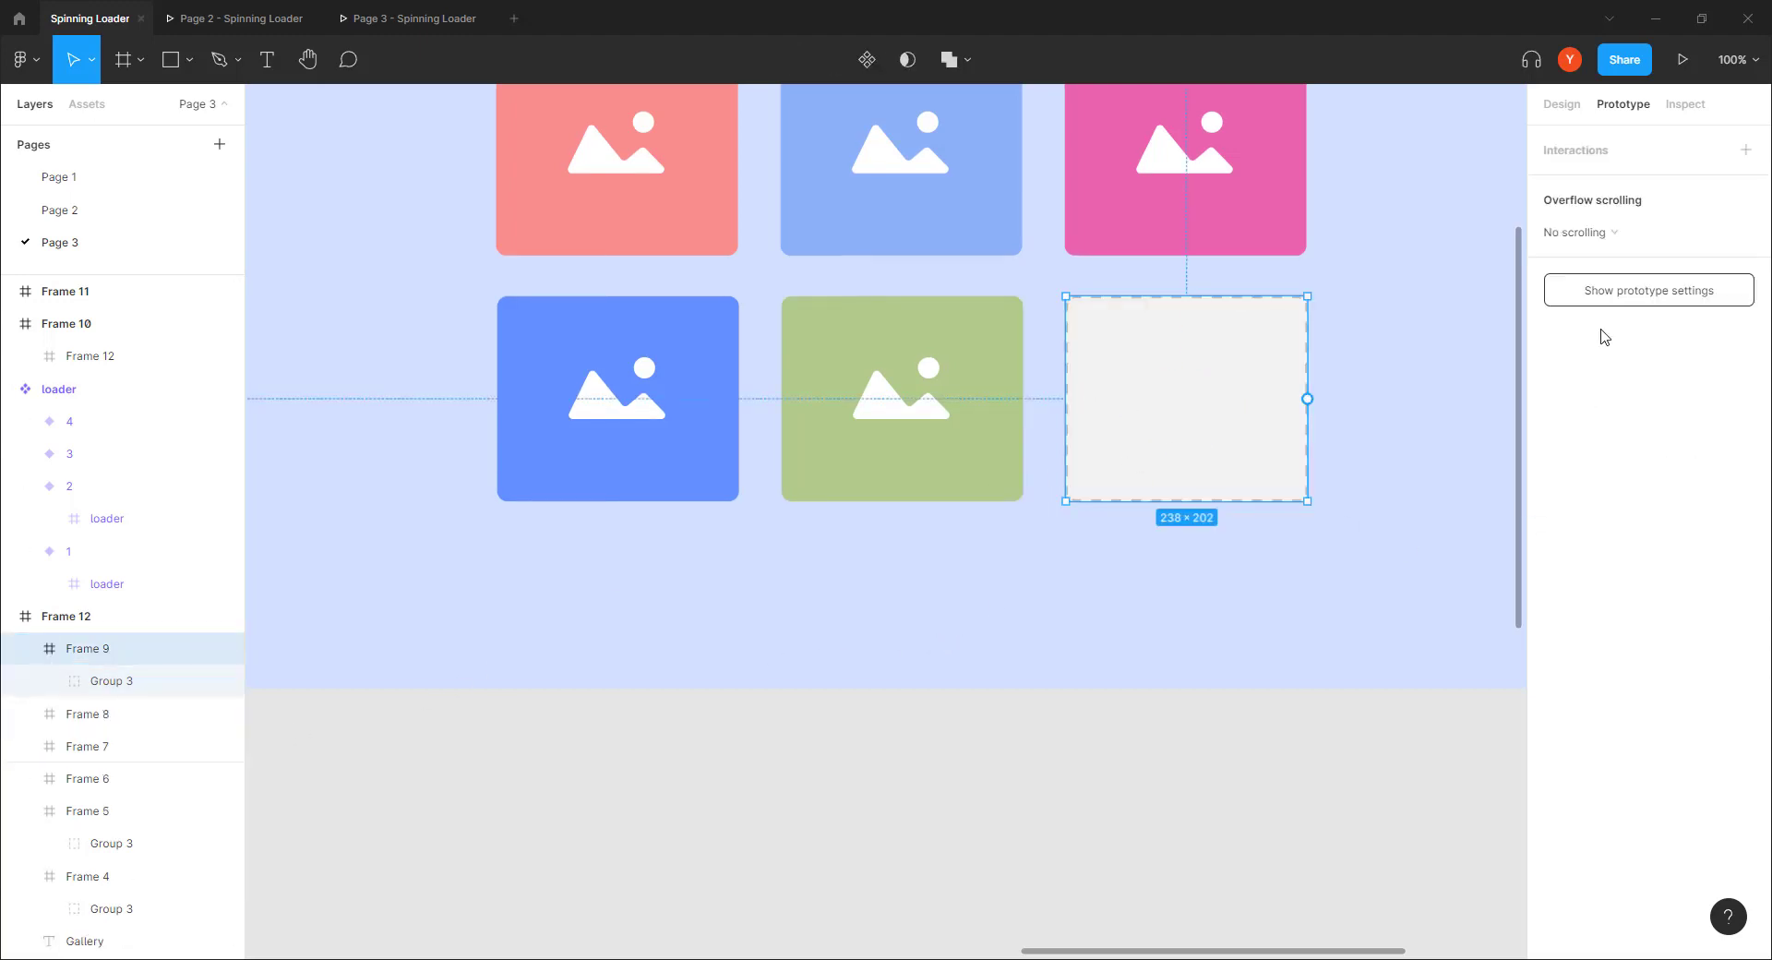
{"action": "left_click", "coordinate": [1561, 104]}
{"action": "scroll", "coordinate": [1695, 649], "scroll_direction": "down", "scroll_amount": 3}
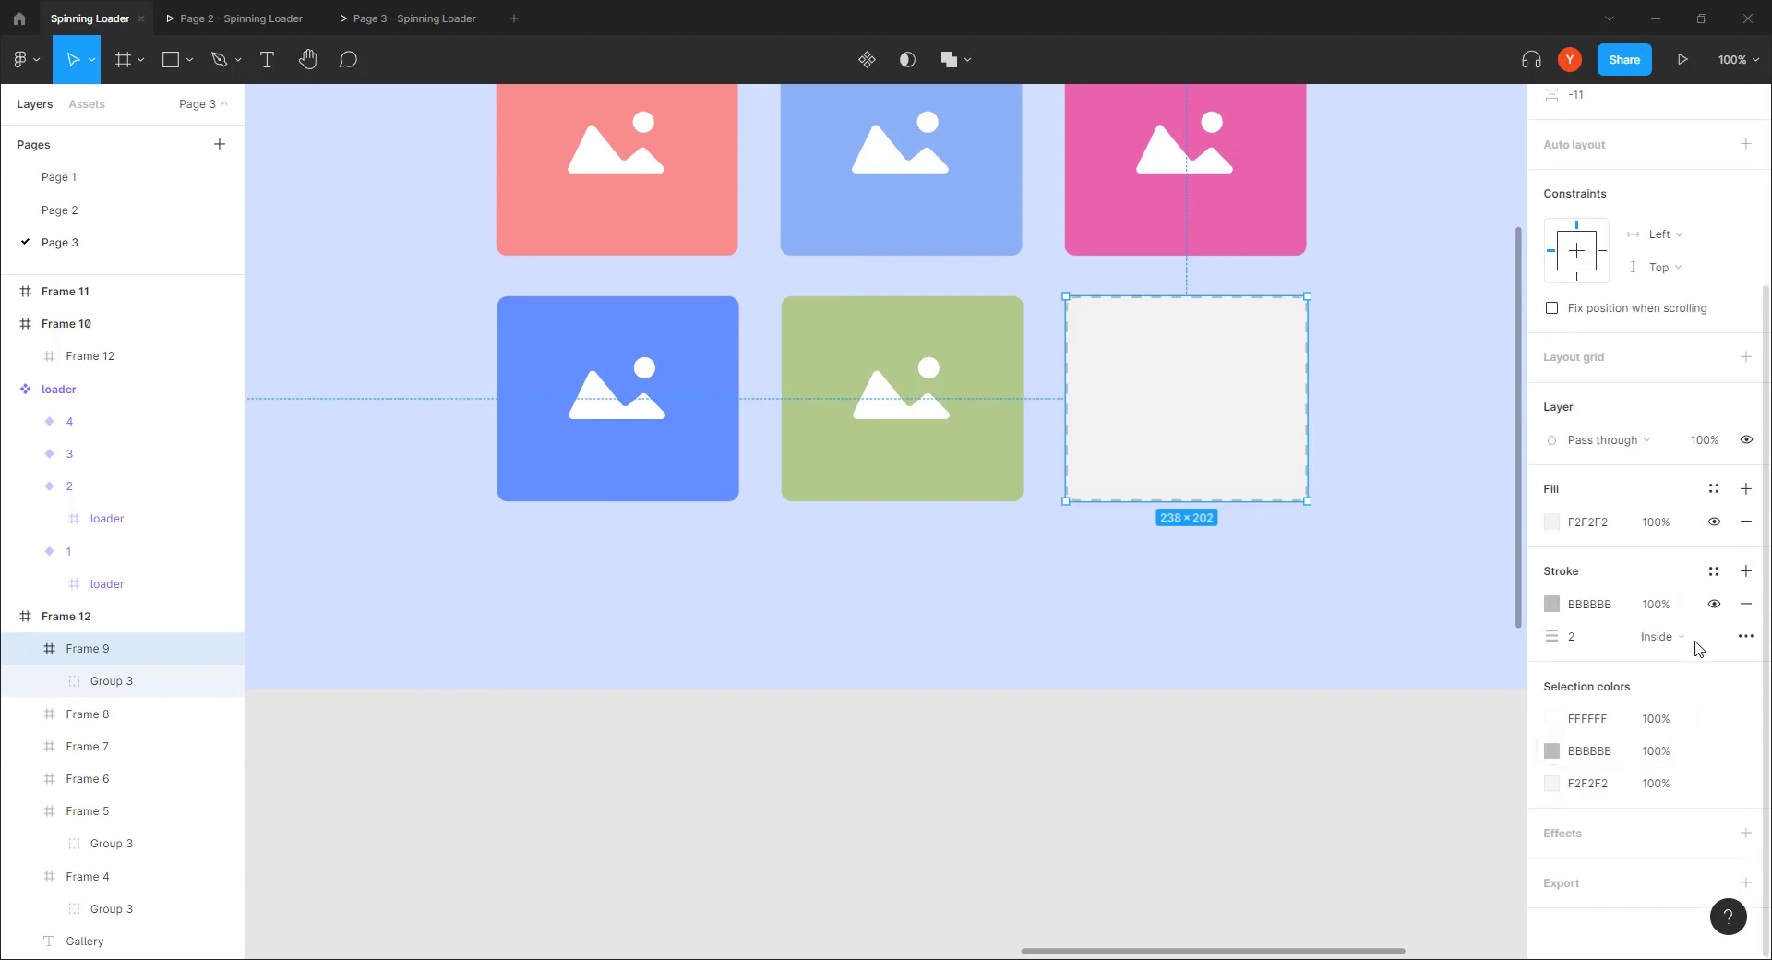
{"action": "left_click", "coordinate": [1744, 603]}
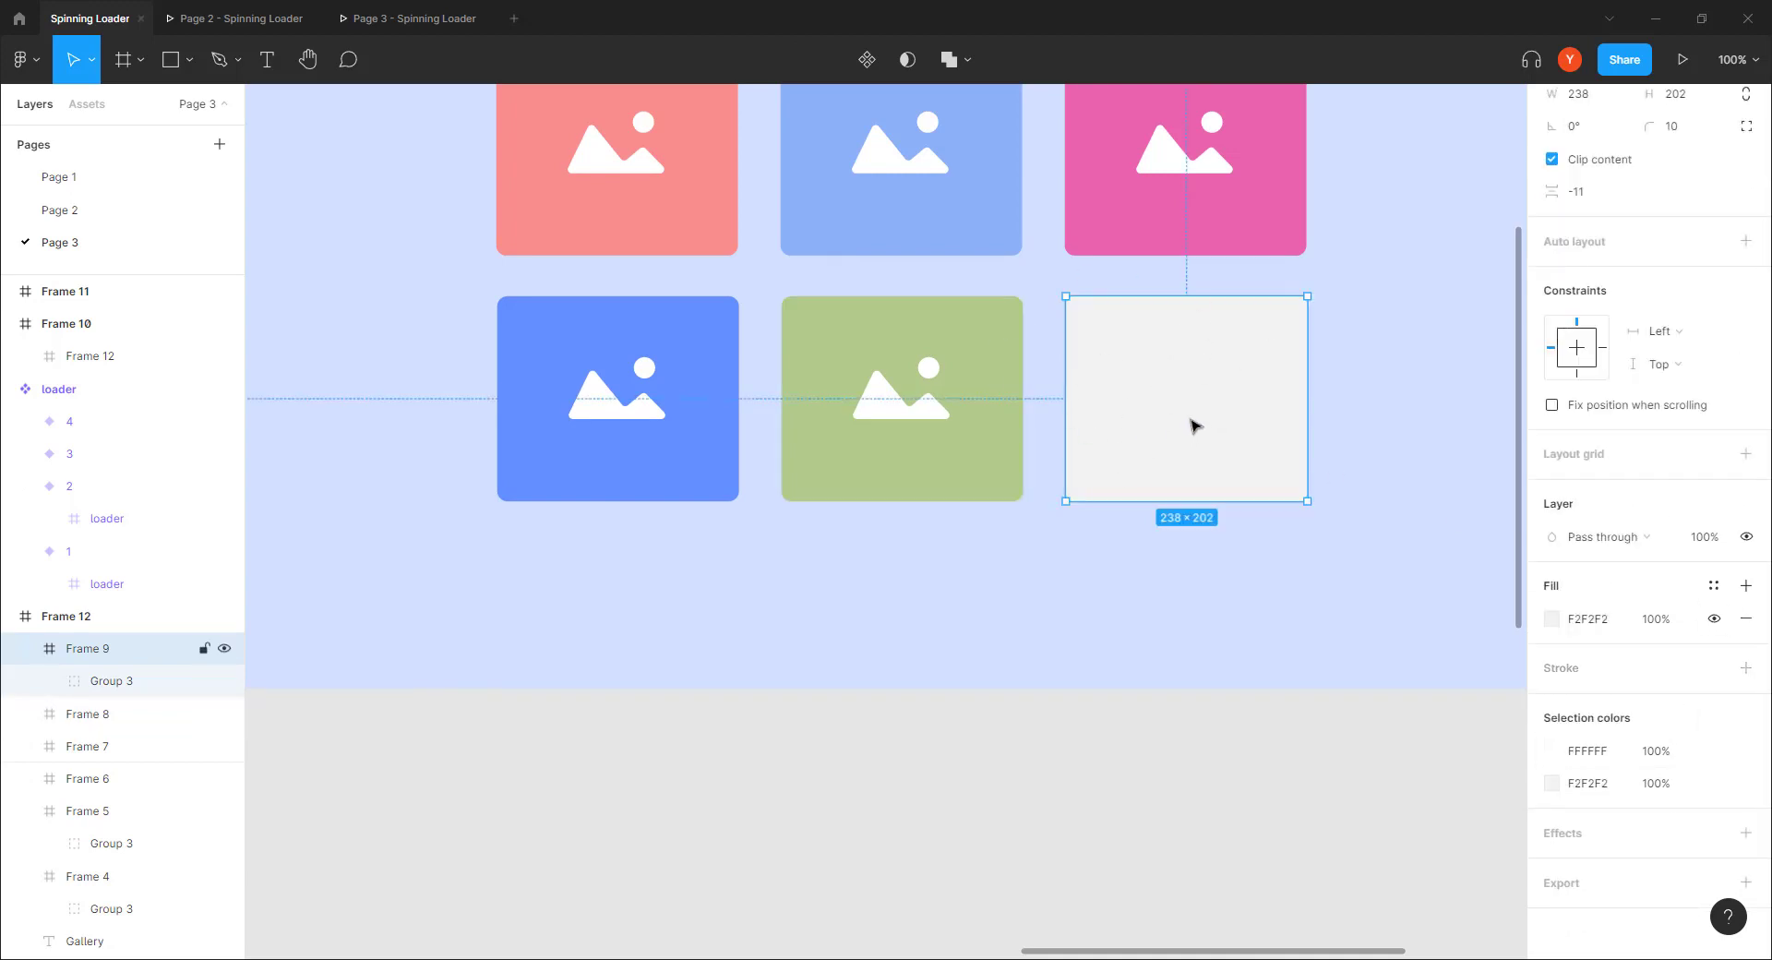
{"action": "left_click", "coordinate": [1551, 623]}
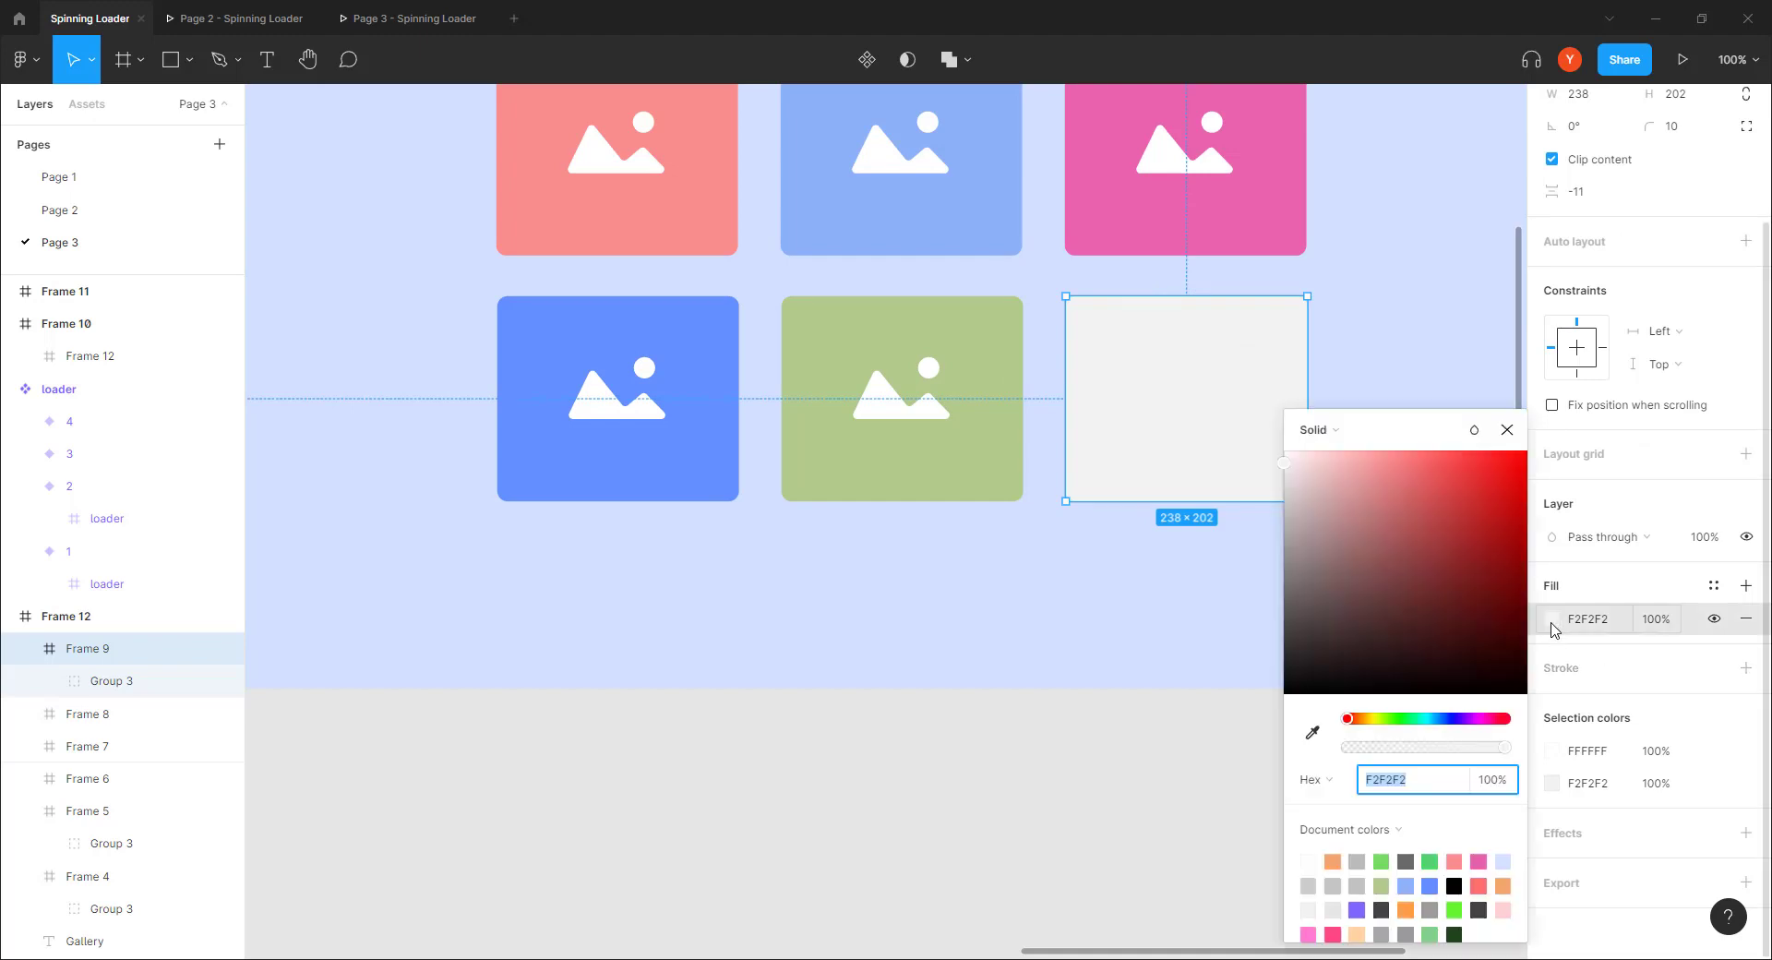
{"action": "left_click", "coordinate": [1365, 718]}
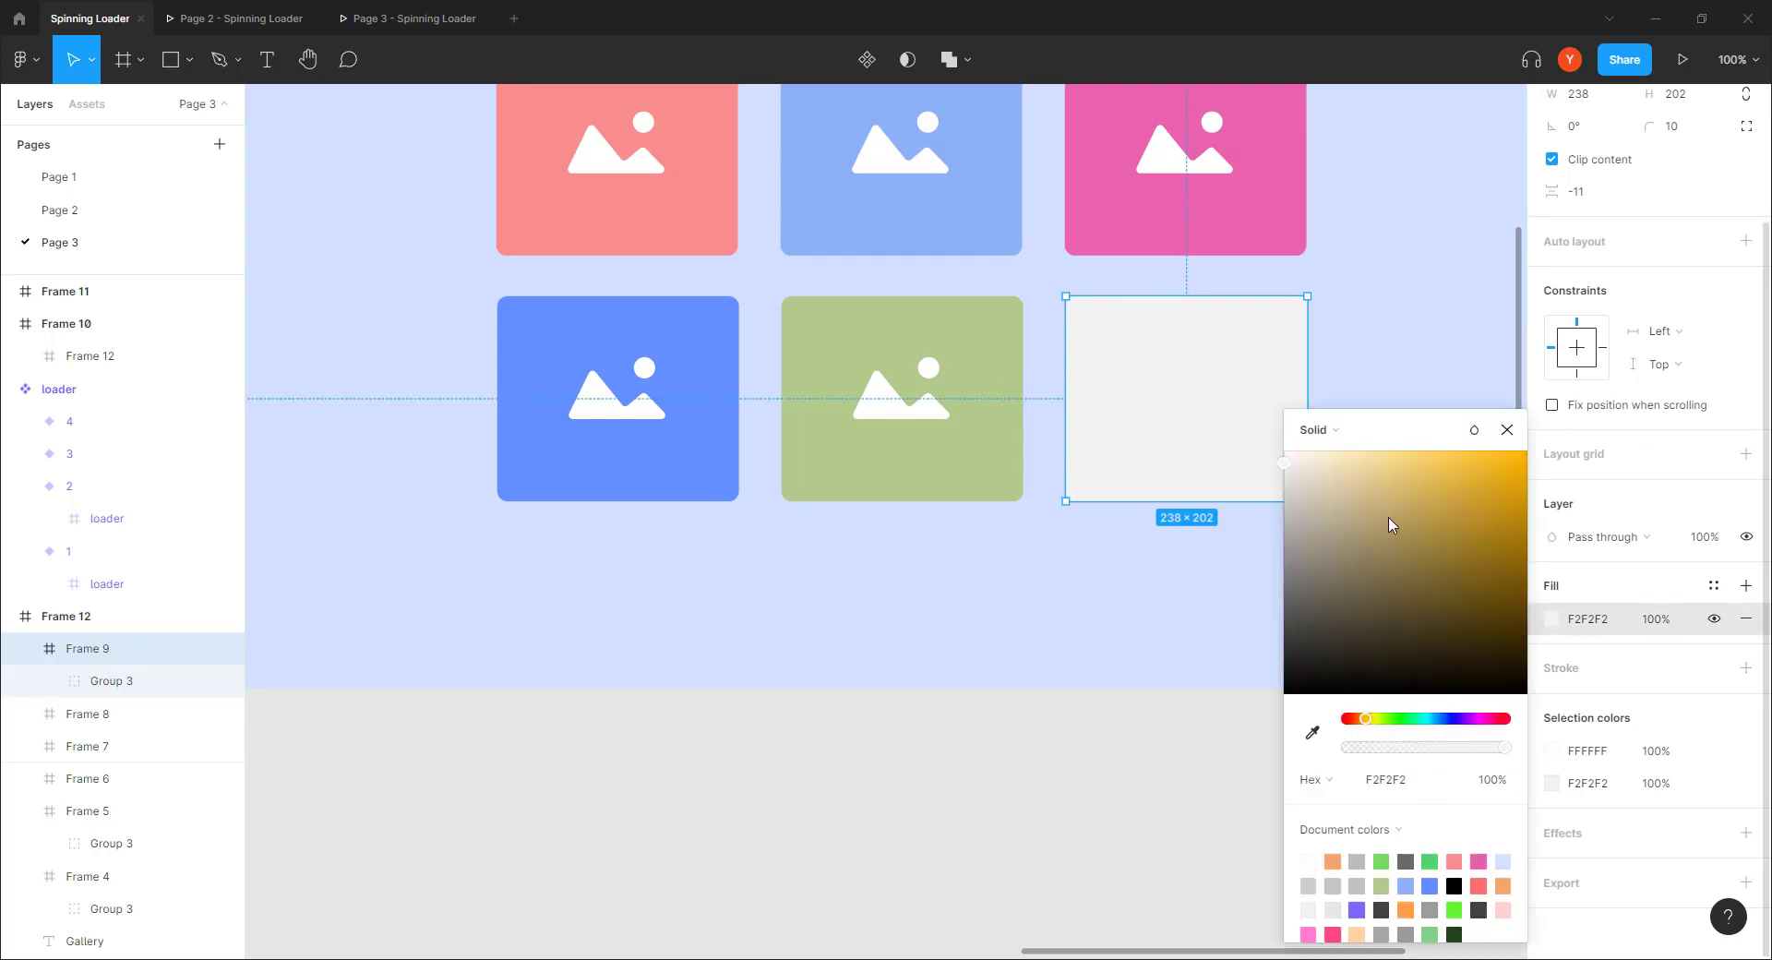
{"action": "left_click_drag", "start_coordinate": [1391, 525], "coordinate": [1451, 449]}
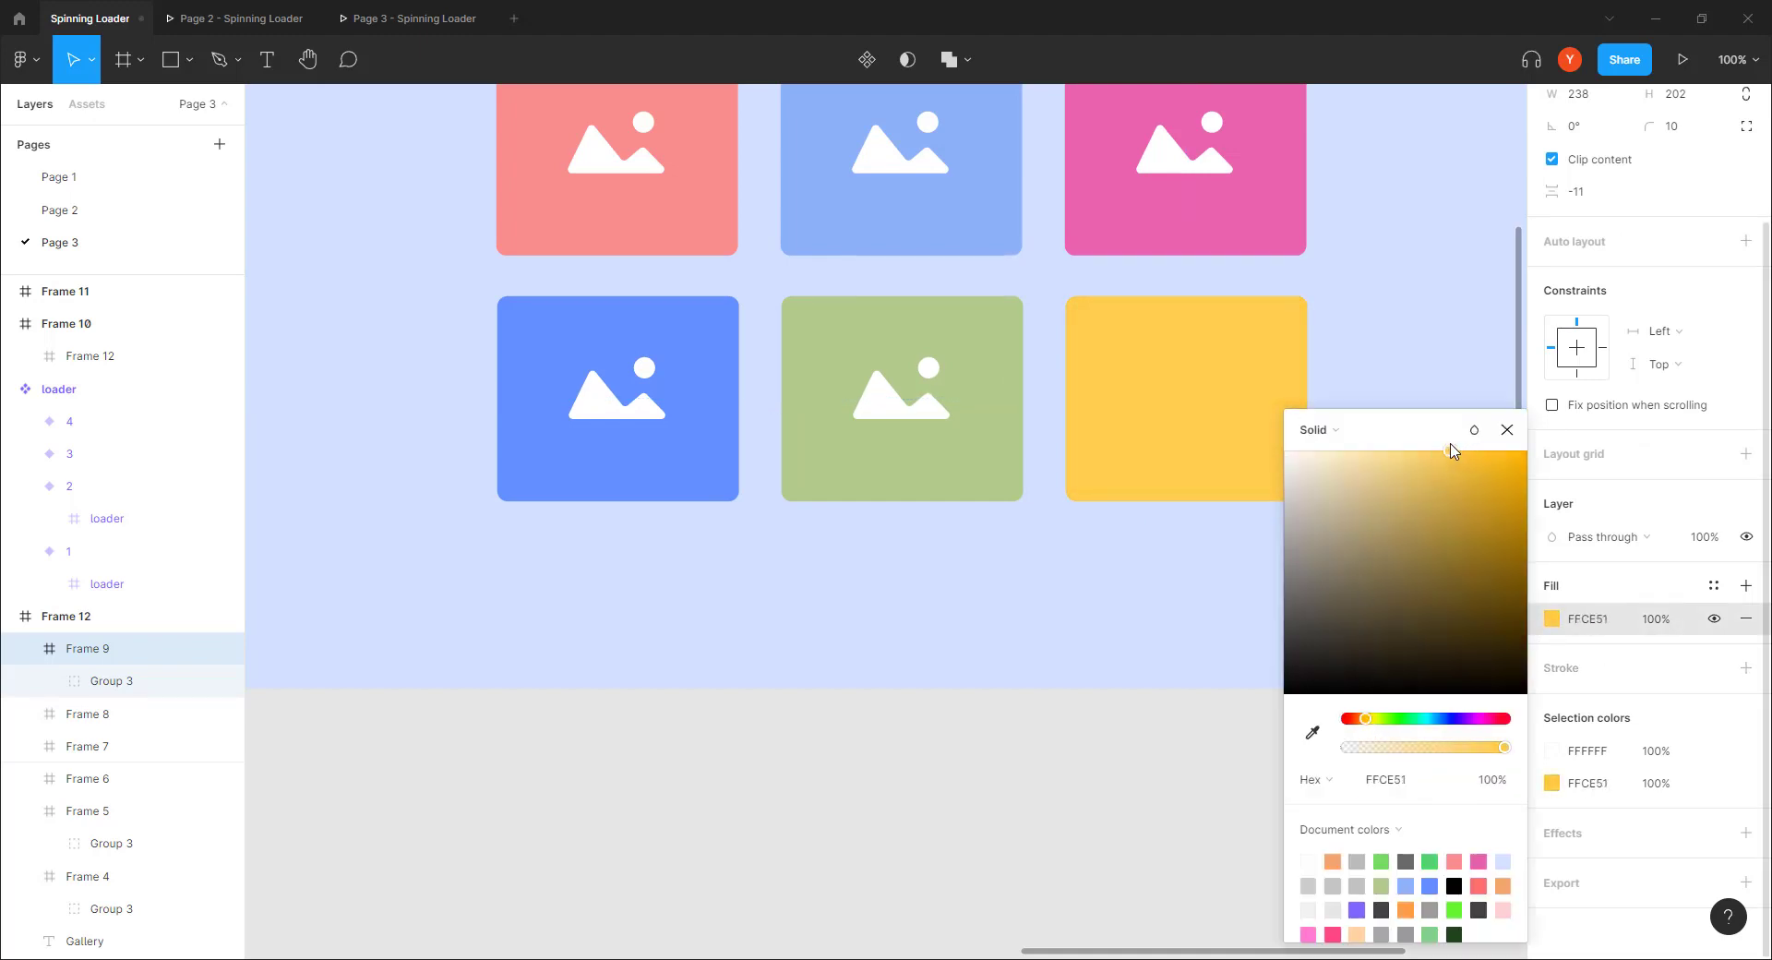
{"action": "left_click_drag", "start_coordinate": [1367, 716], "coordinate": [1367, 720]}
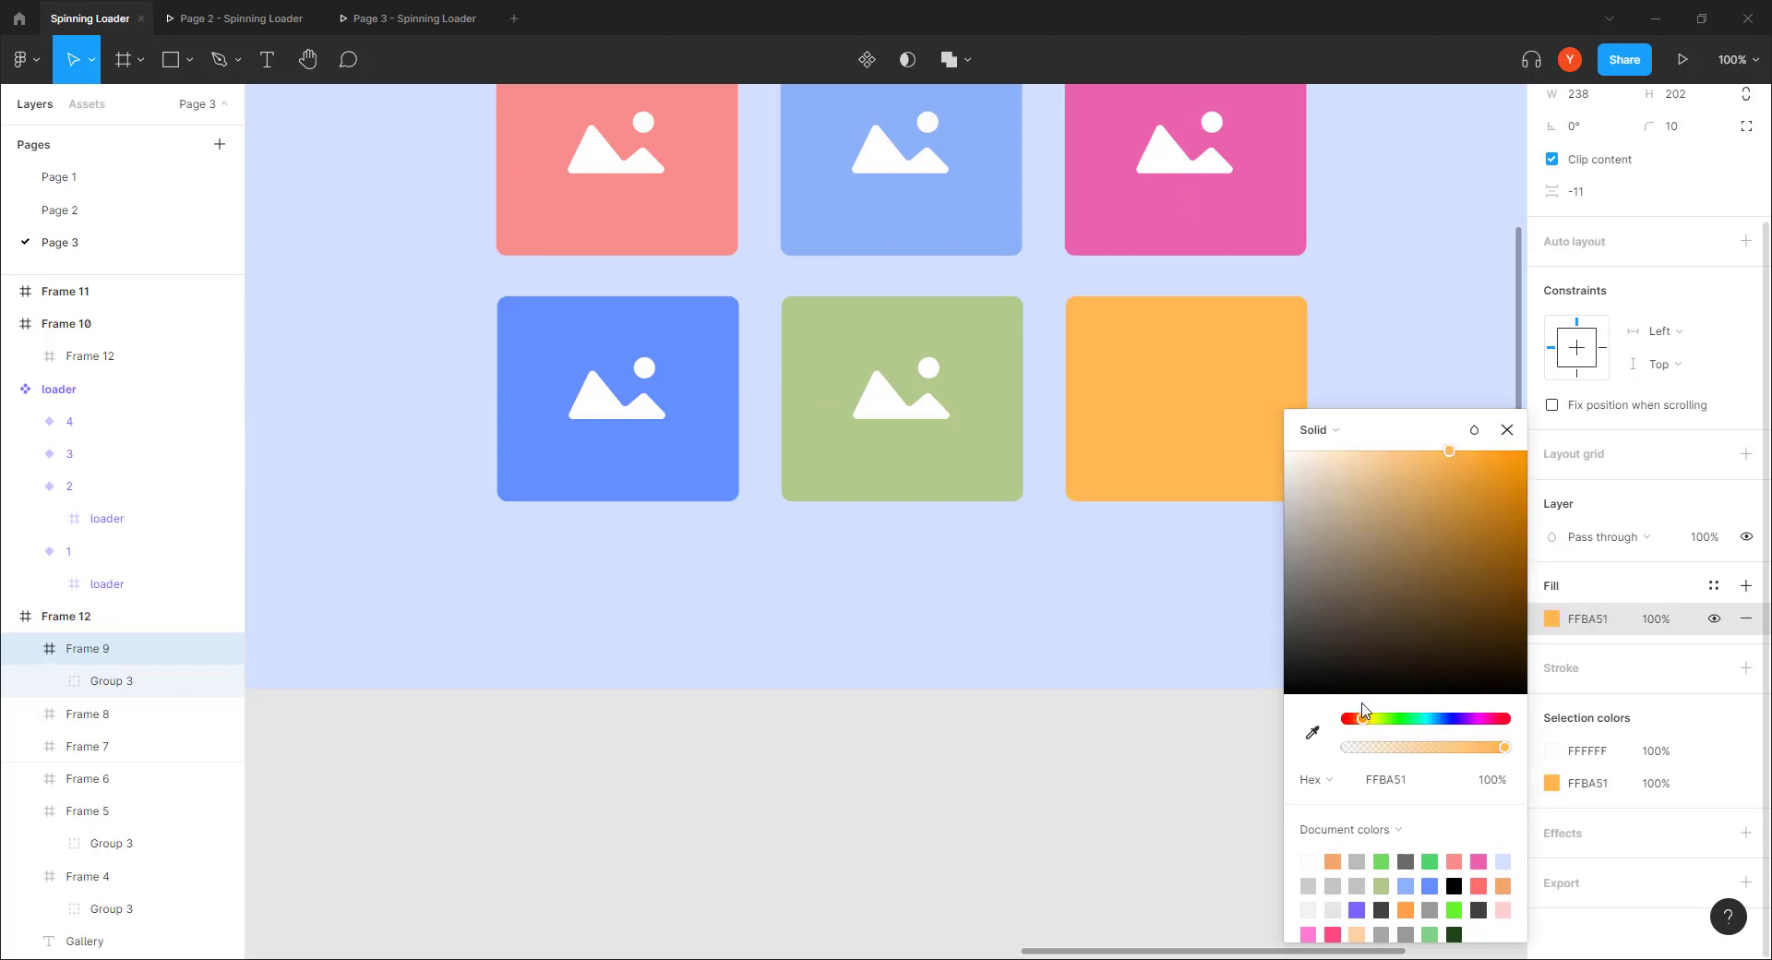
Step: Set the opacity of the hidden image icon, Group 3, inside the orange tile to 100%
{"action": "left_click", "coordinate": [111, 681]}
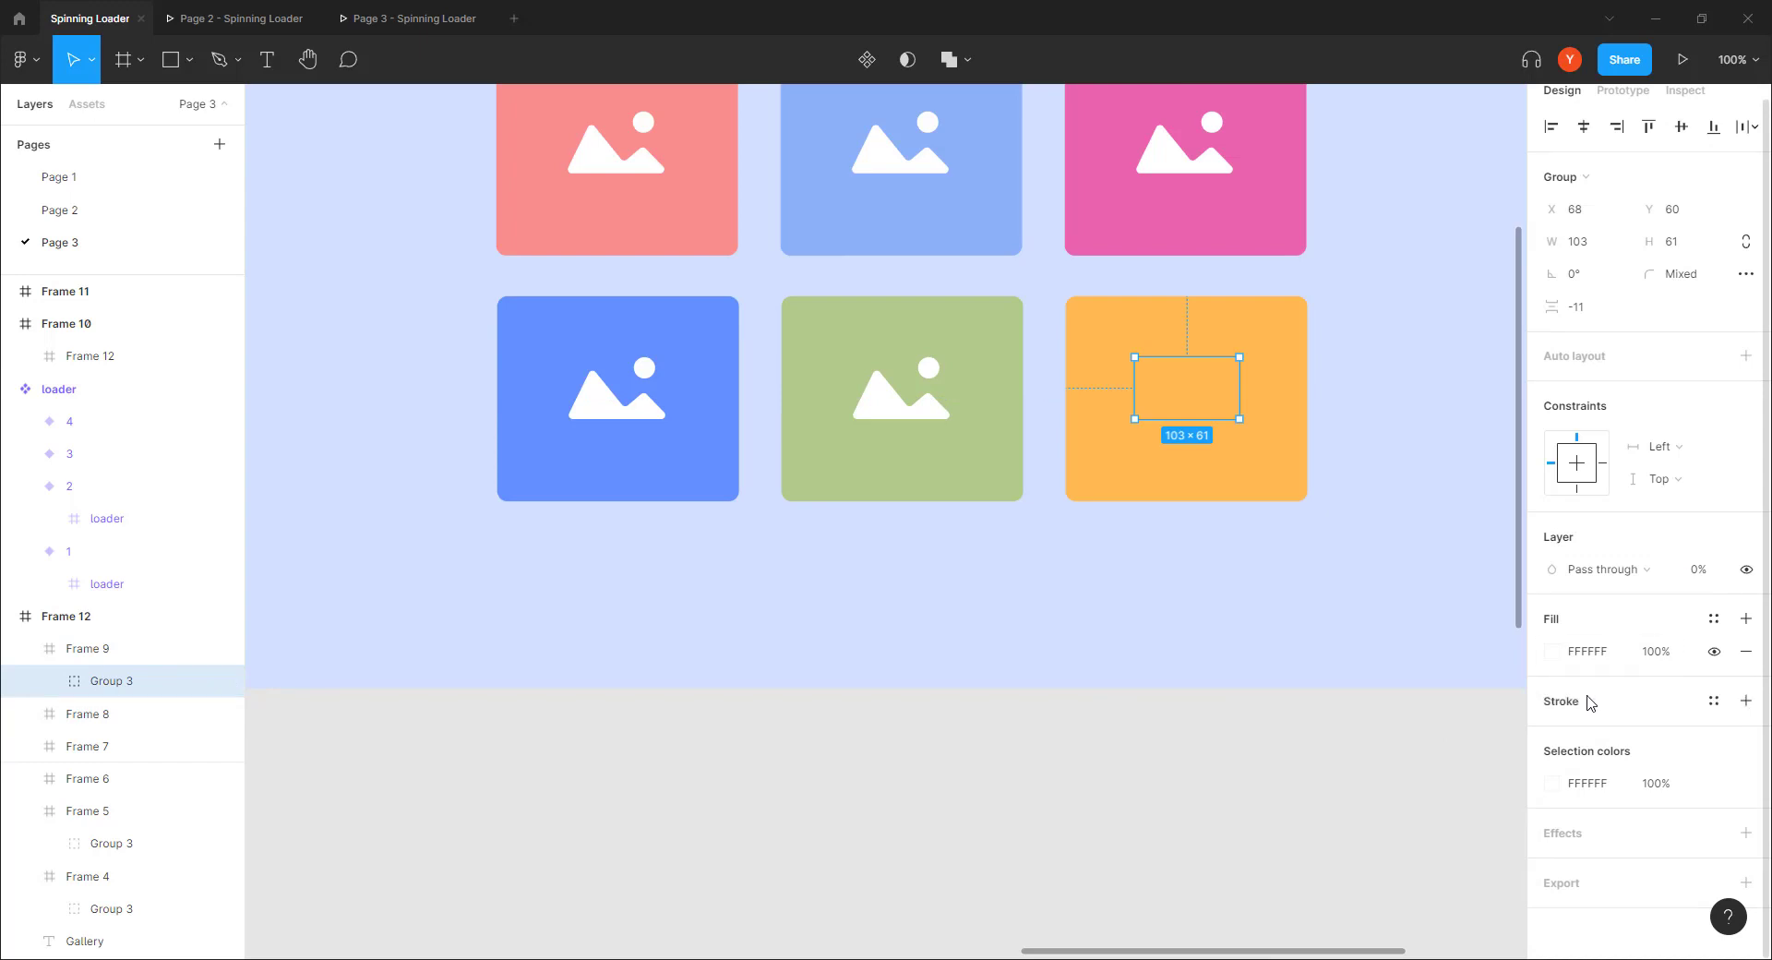
{"action": "key", "text": "0"}
{"action": "left_click", "coordinate": [862, 608]}
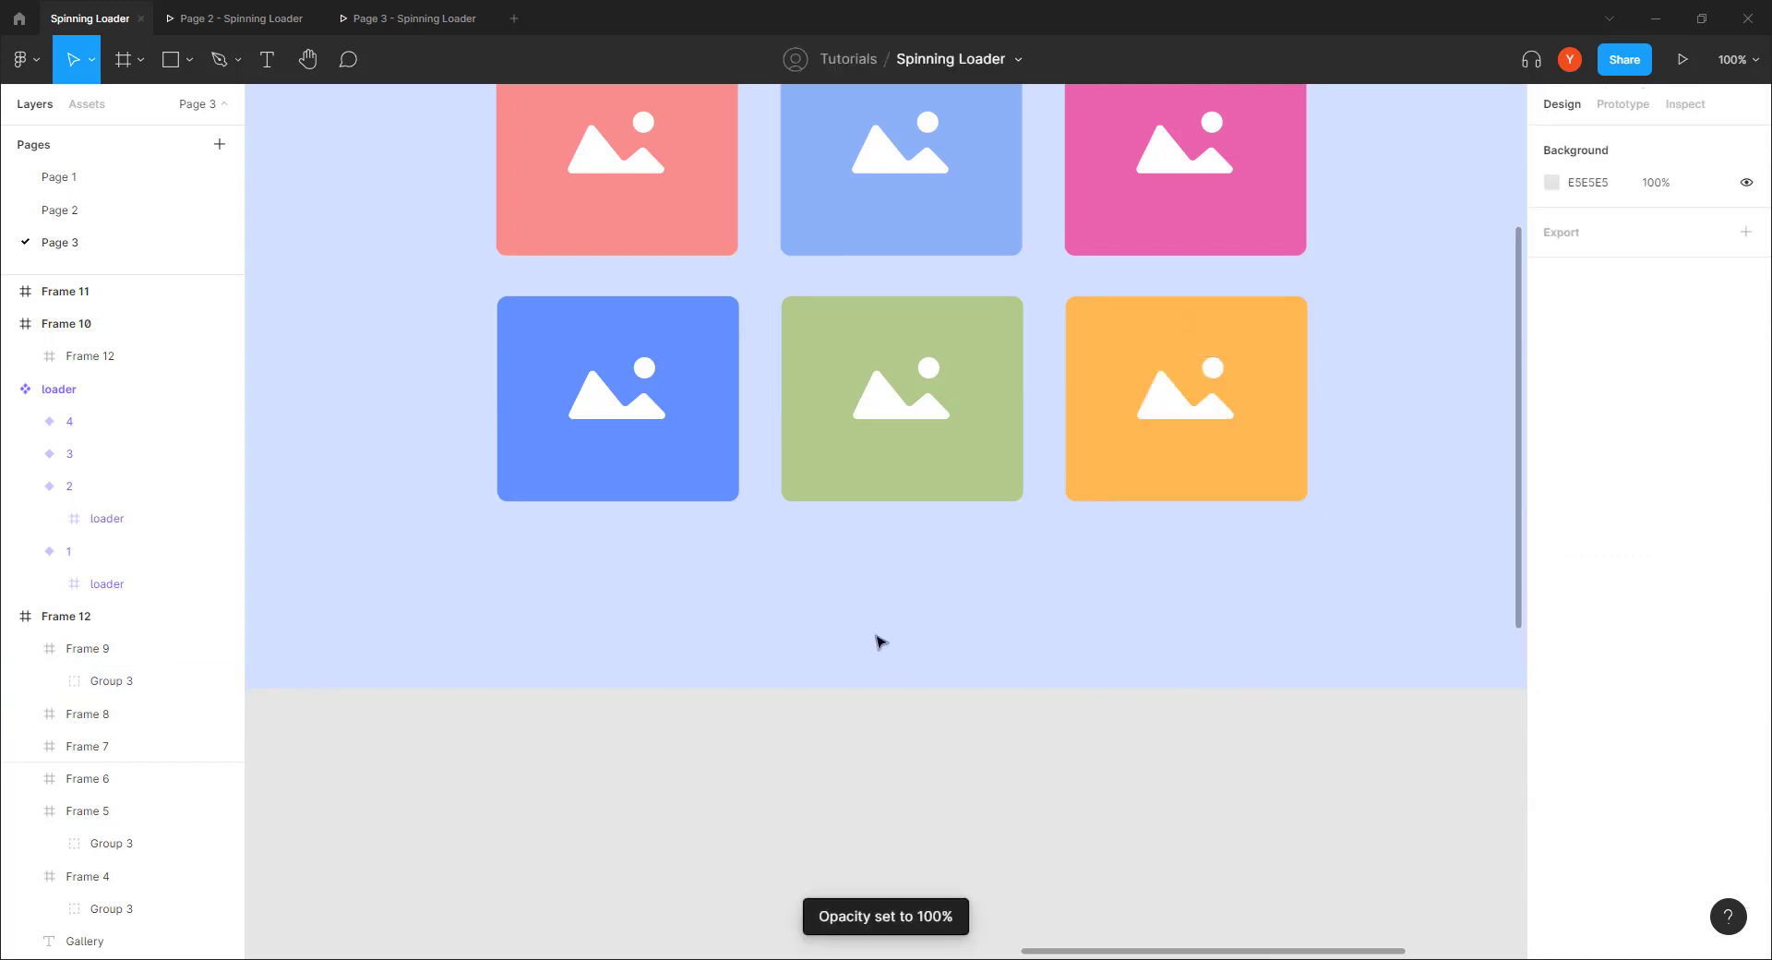
{"action": "scroll", "coordinate": [879, 642], "scroll_direction": "up", "scroll_amount": 3}
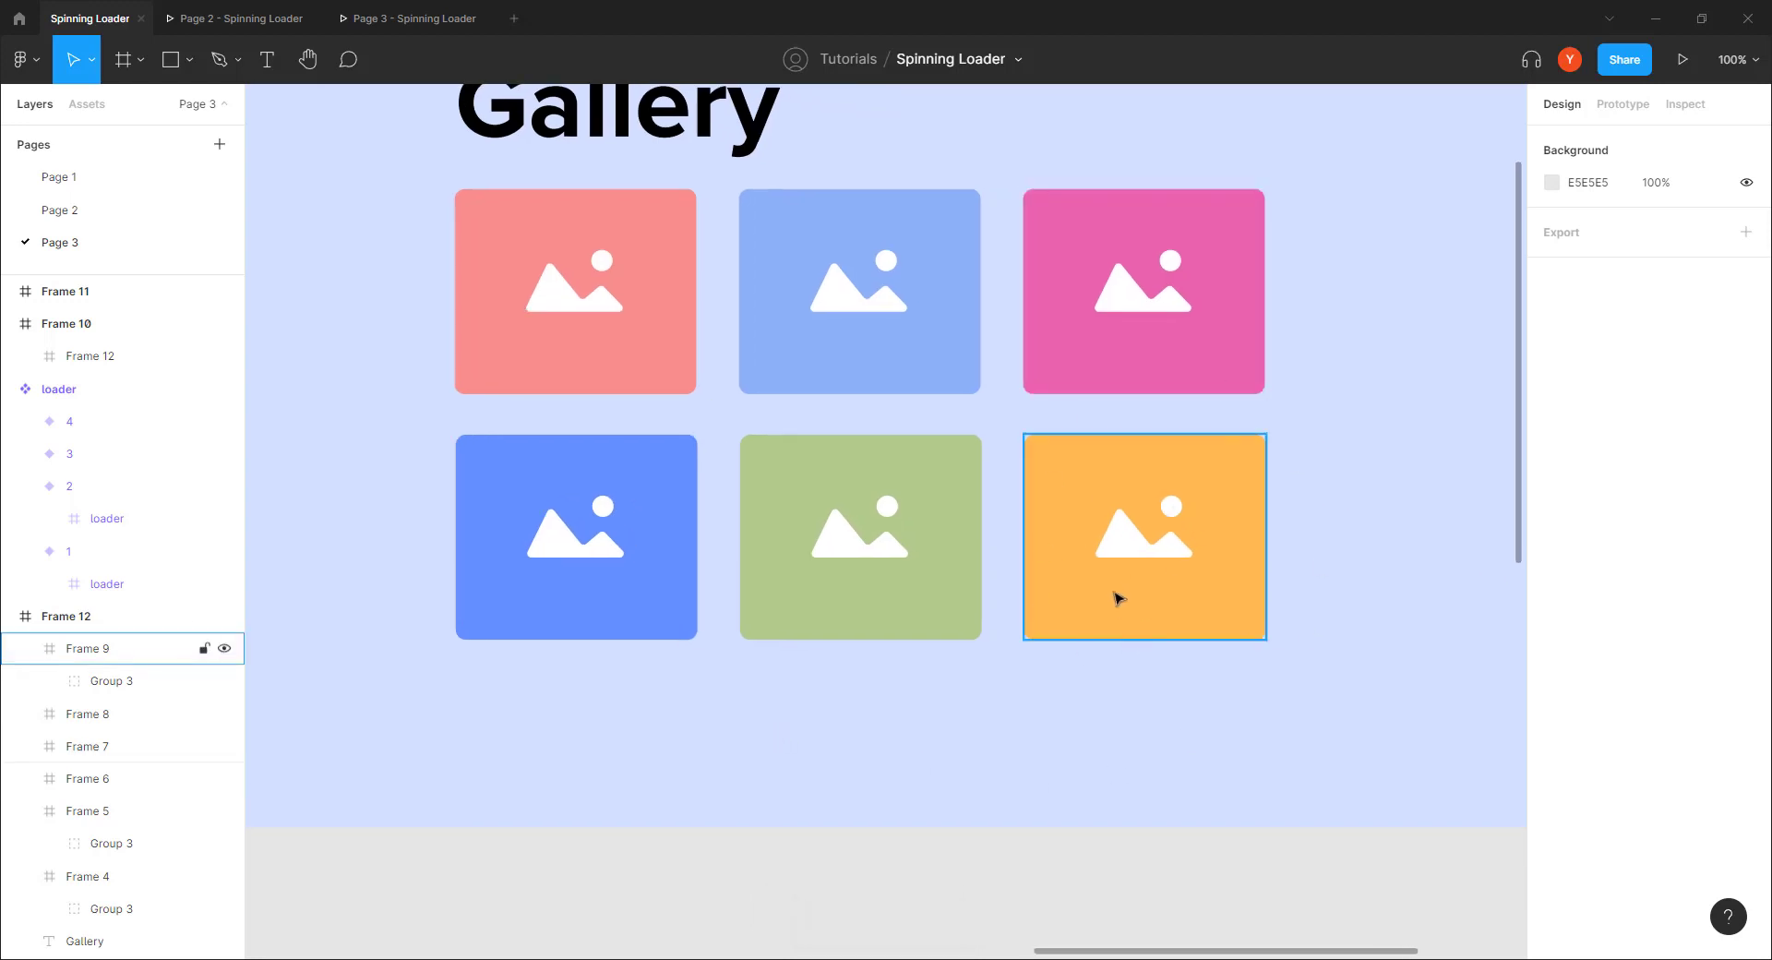
Step: Test the add-image tile in the Page 2 prototype preview and return to the design file
{"action": "left_click", "coordinate": [224, 18]}
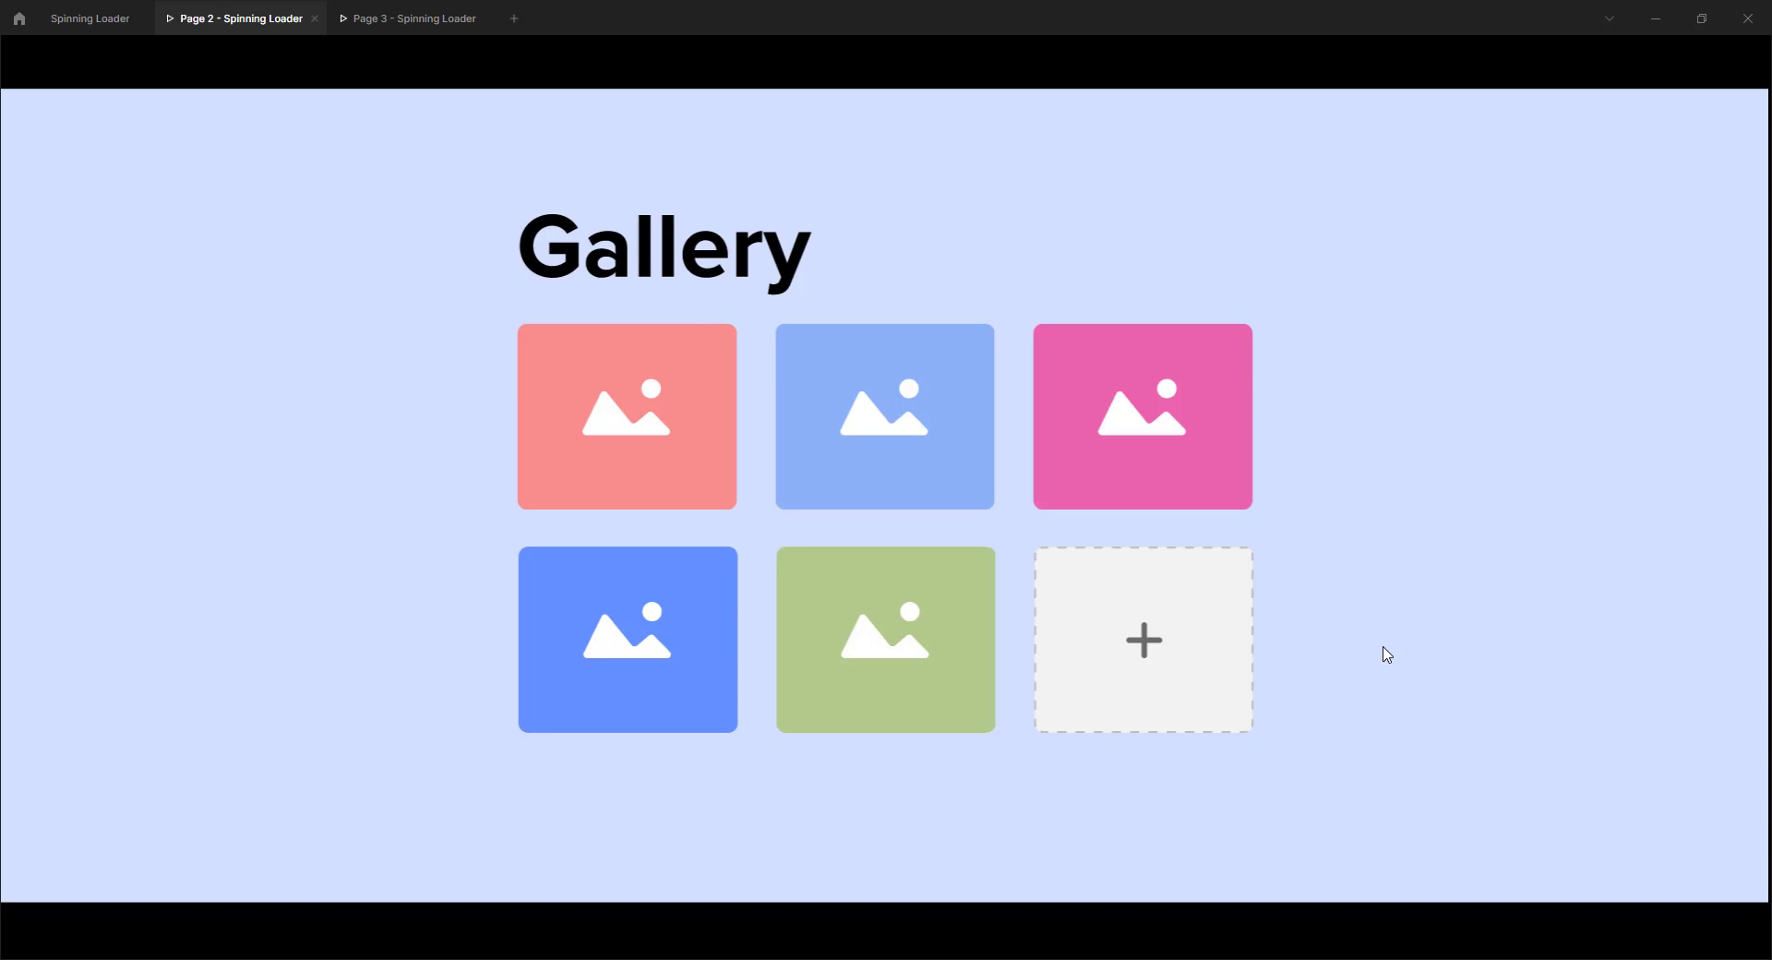
{"action": "left_click", "coordinate": [1158, 634]}
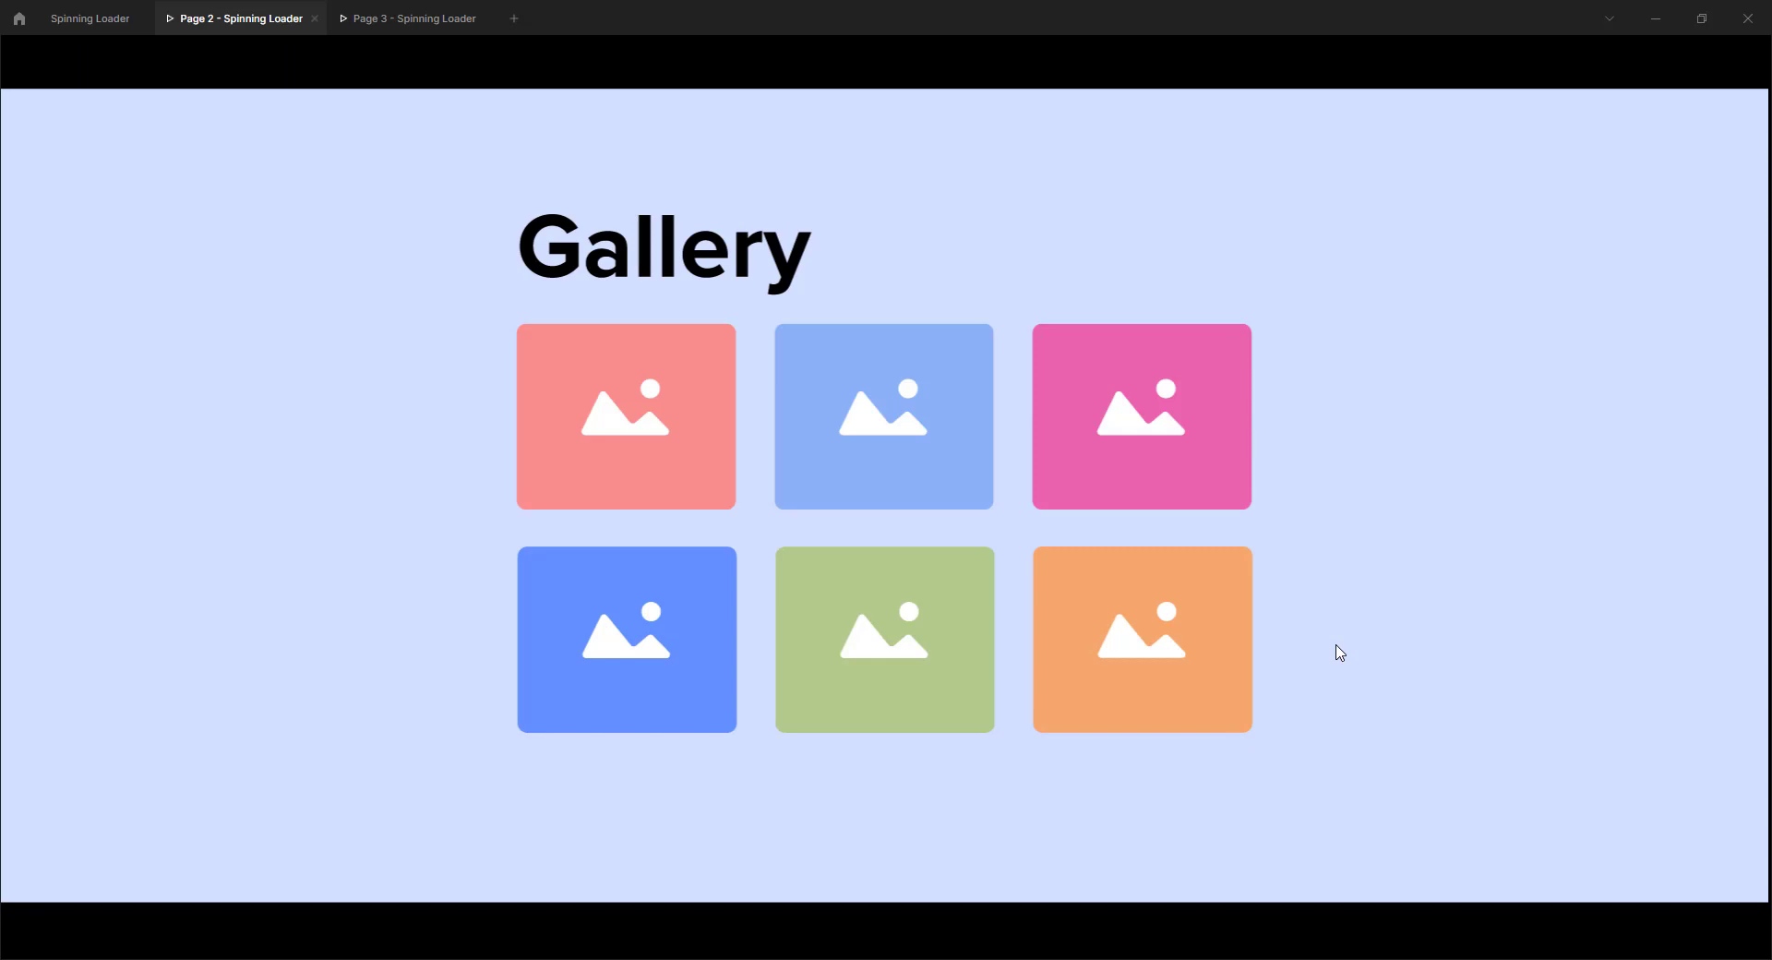
{"action": "left_click", "coordinate": [104, 20]}
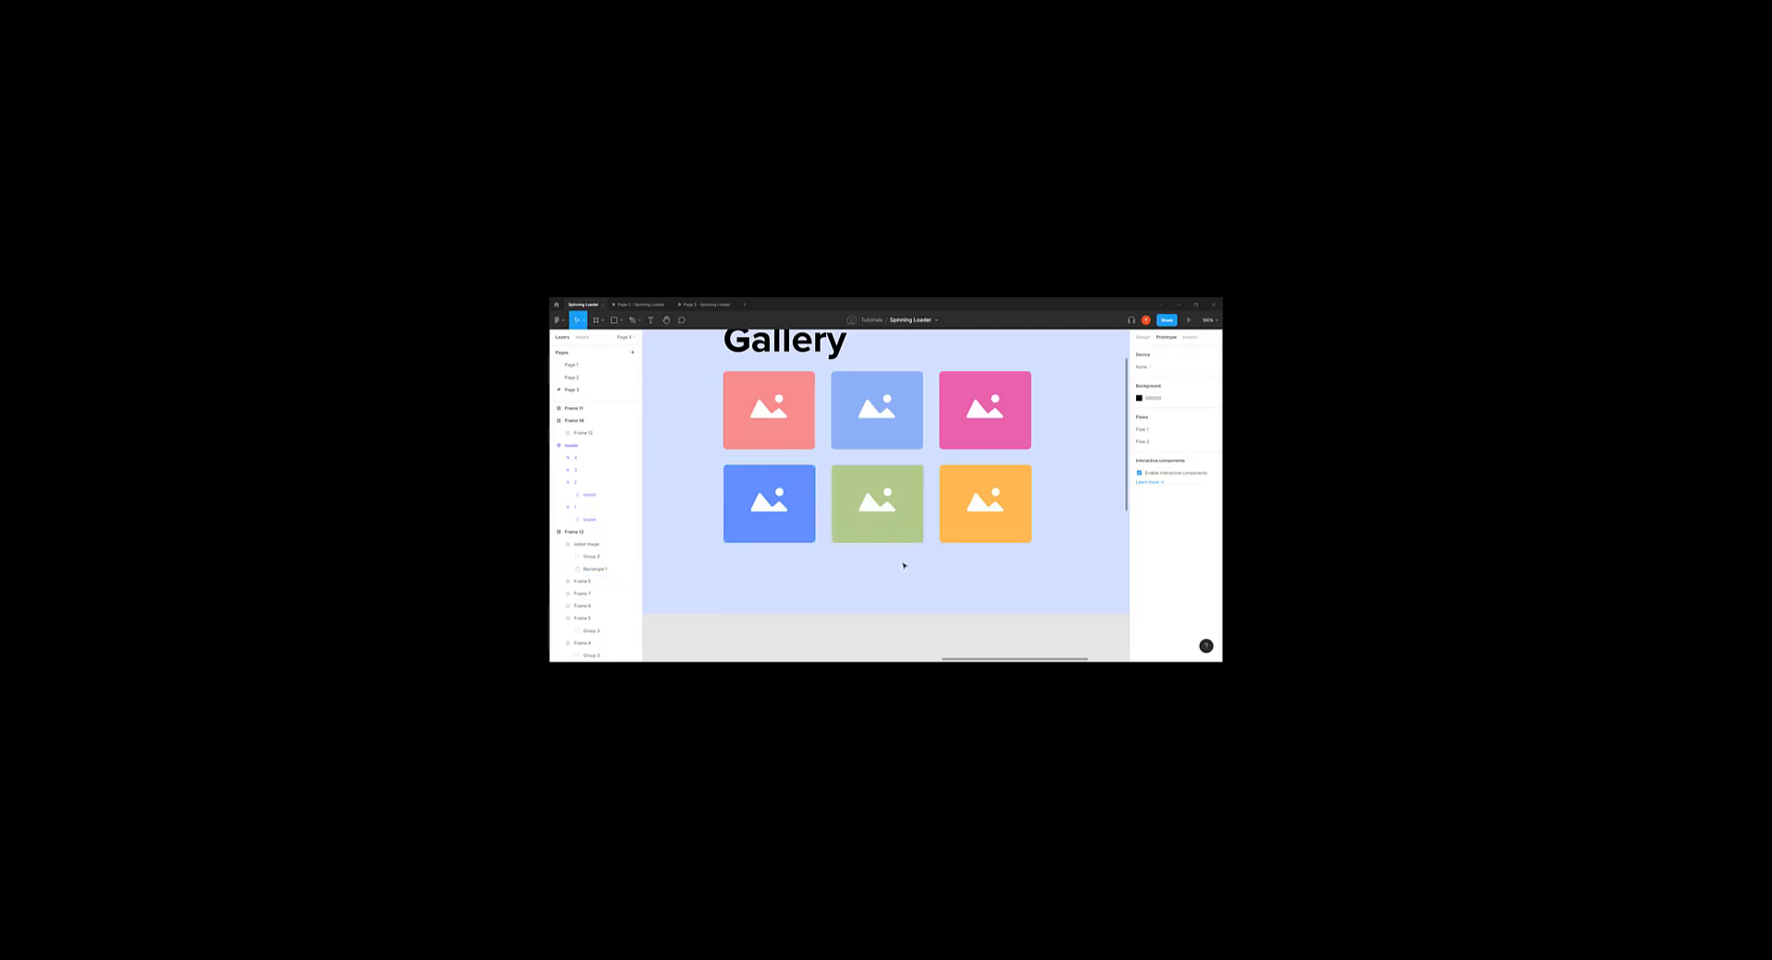
Step: Duplicate the orange image tile onto the empty canvas below the second Gallery frame and flatten the copy's picture icon, Group 3
{"action": "key", "text": "minus"}
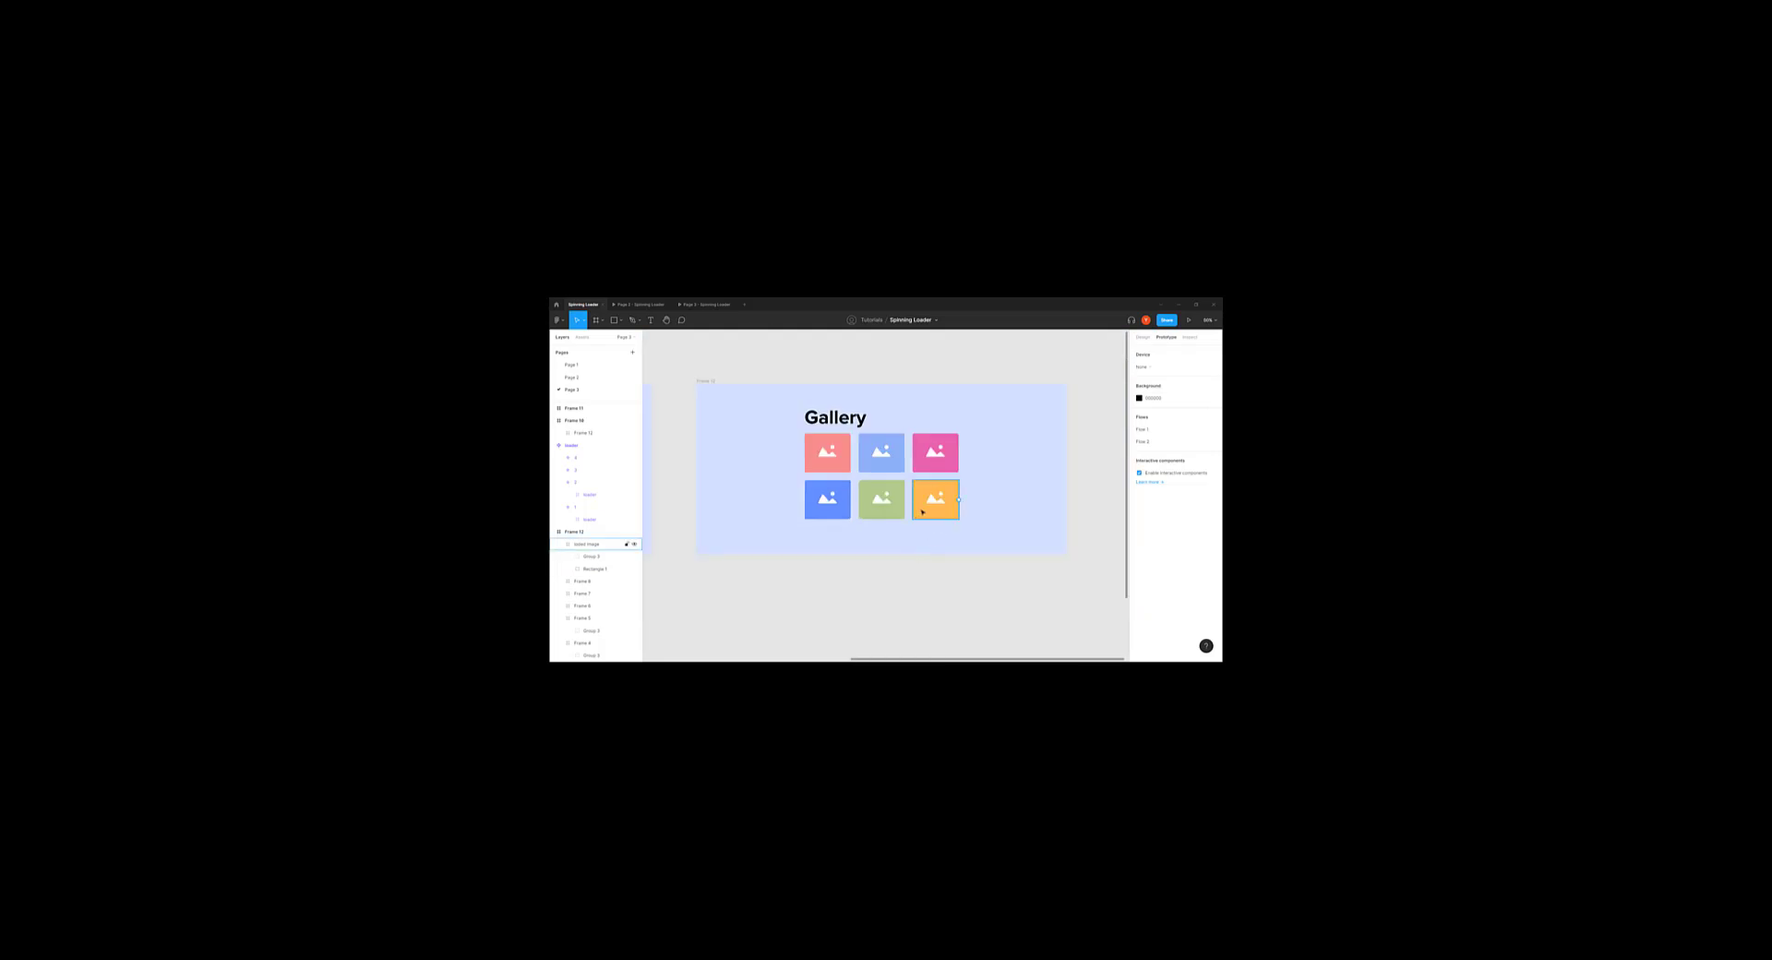
{"action": "left_click_drag", "start_coordinate": [921, 511], "coordinate": [782, 537]}
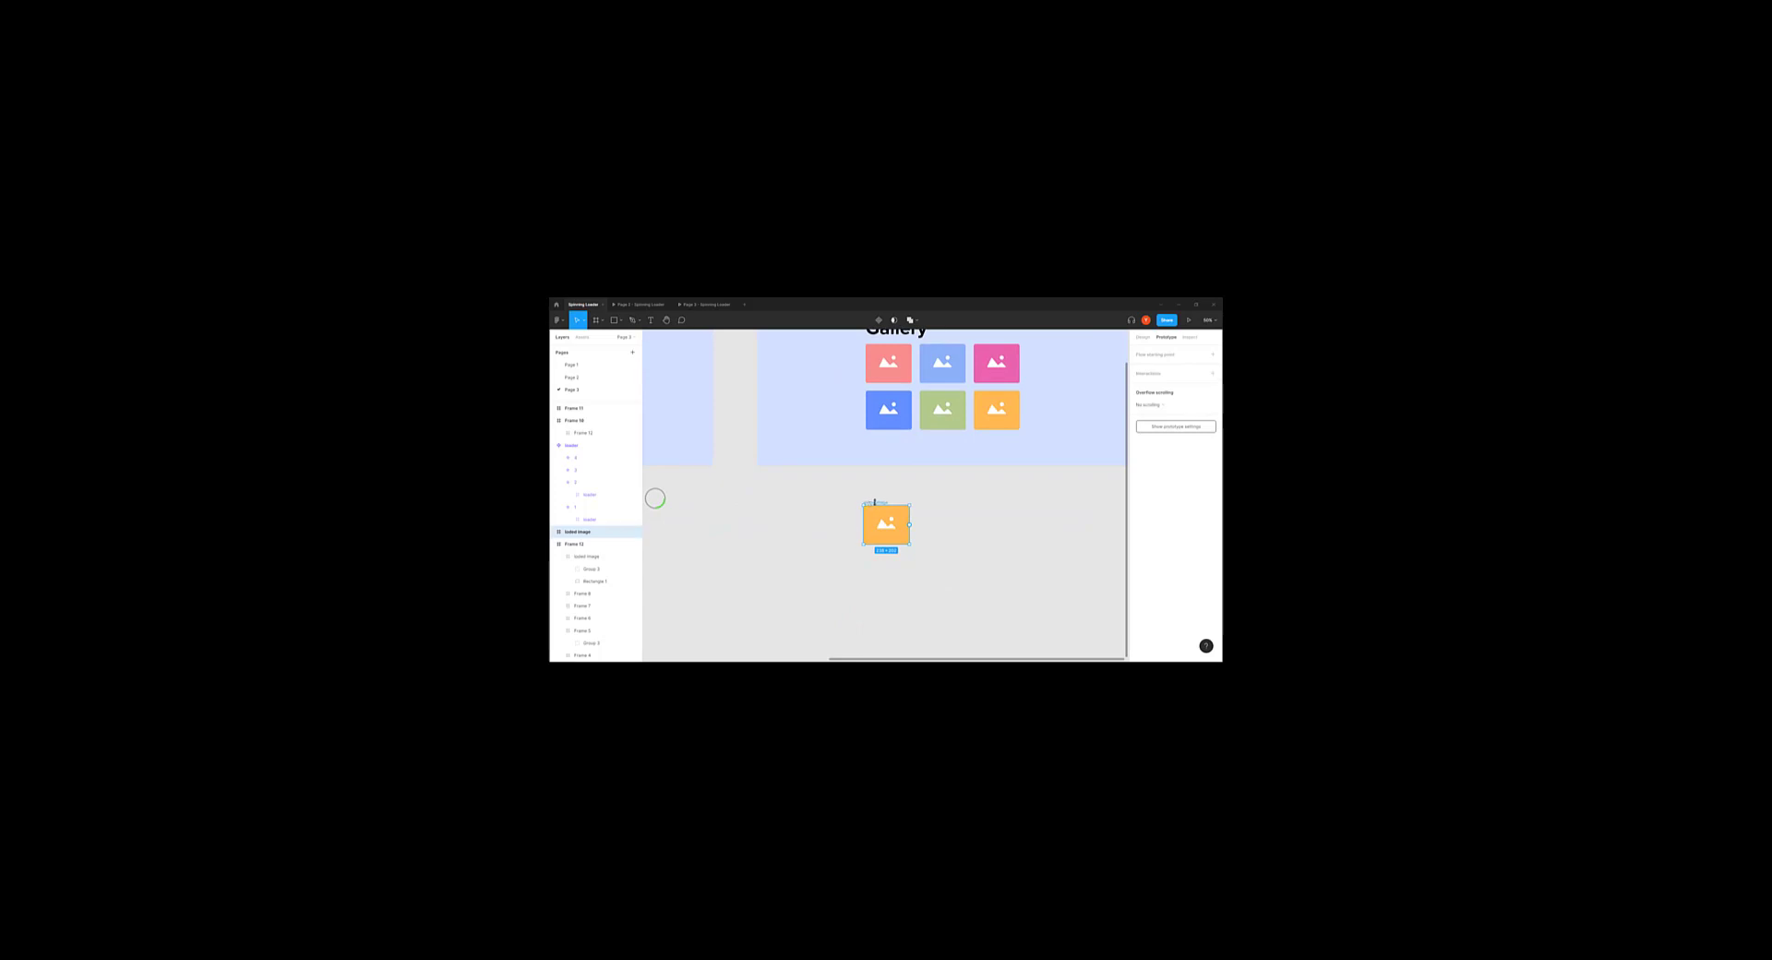
{"action": "left_click", "coordinate": [884, 523]}
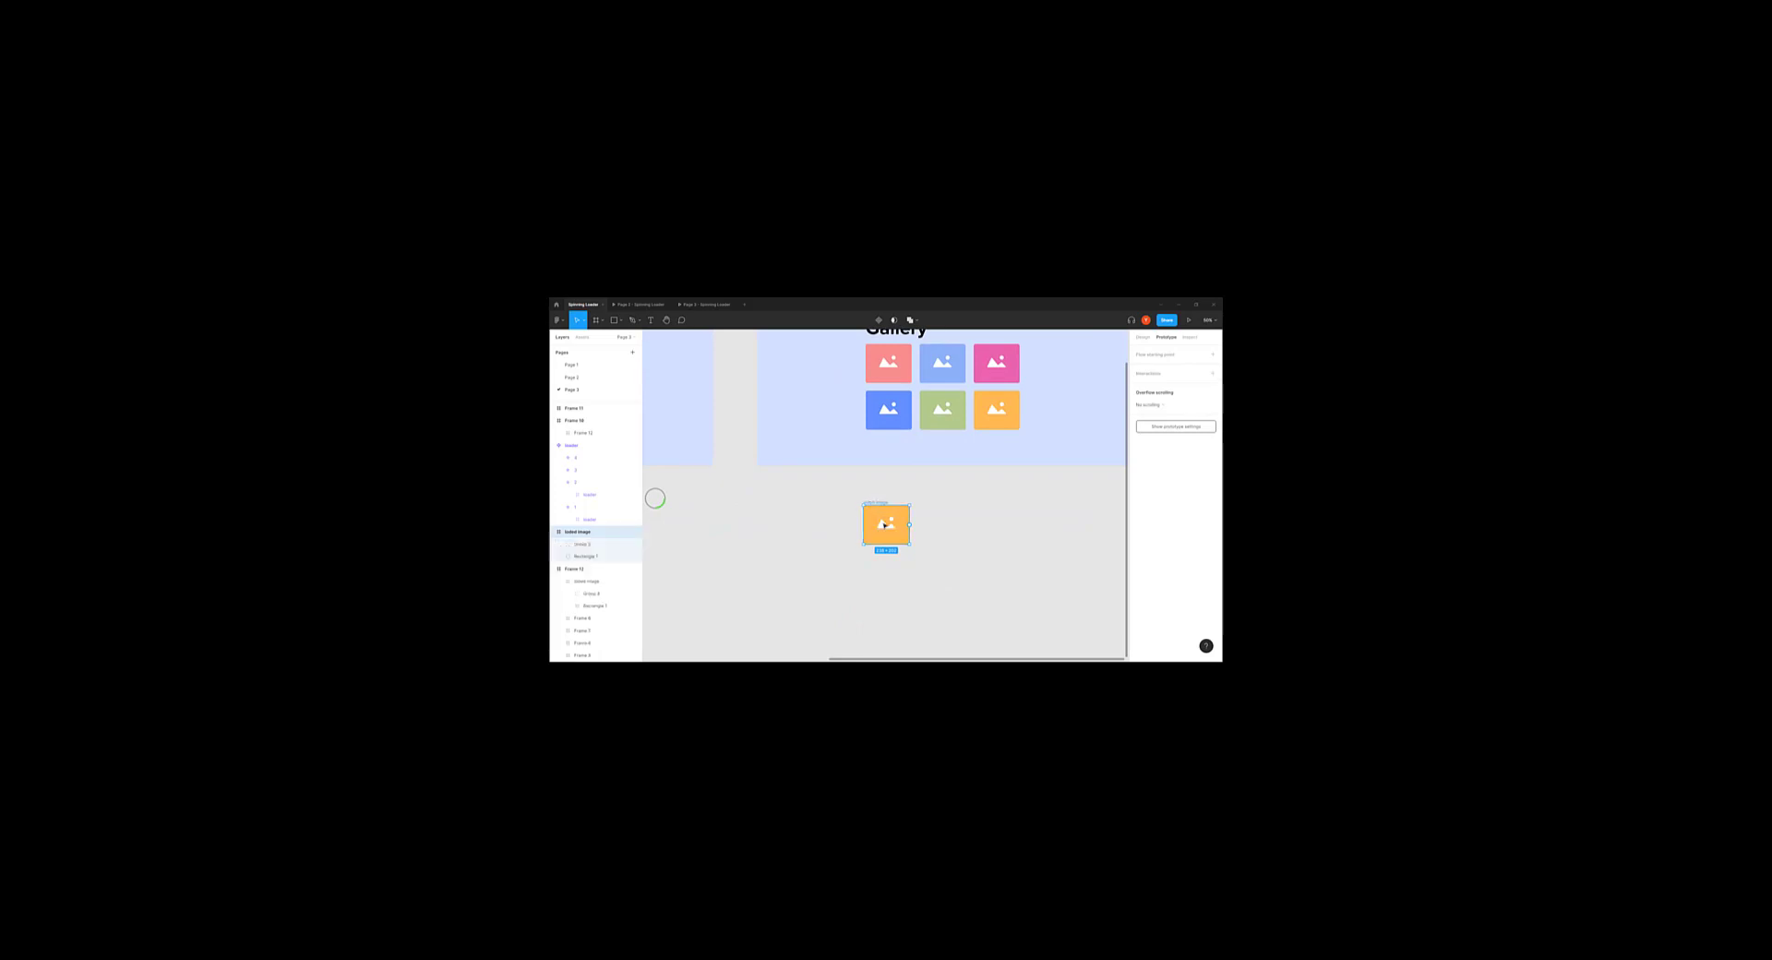
{"action": "right_click", "coordinate": [883, 524]}
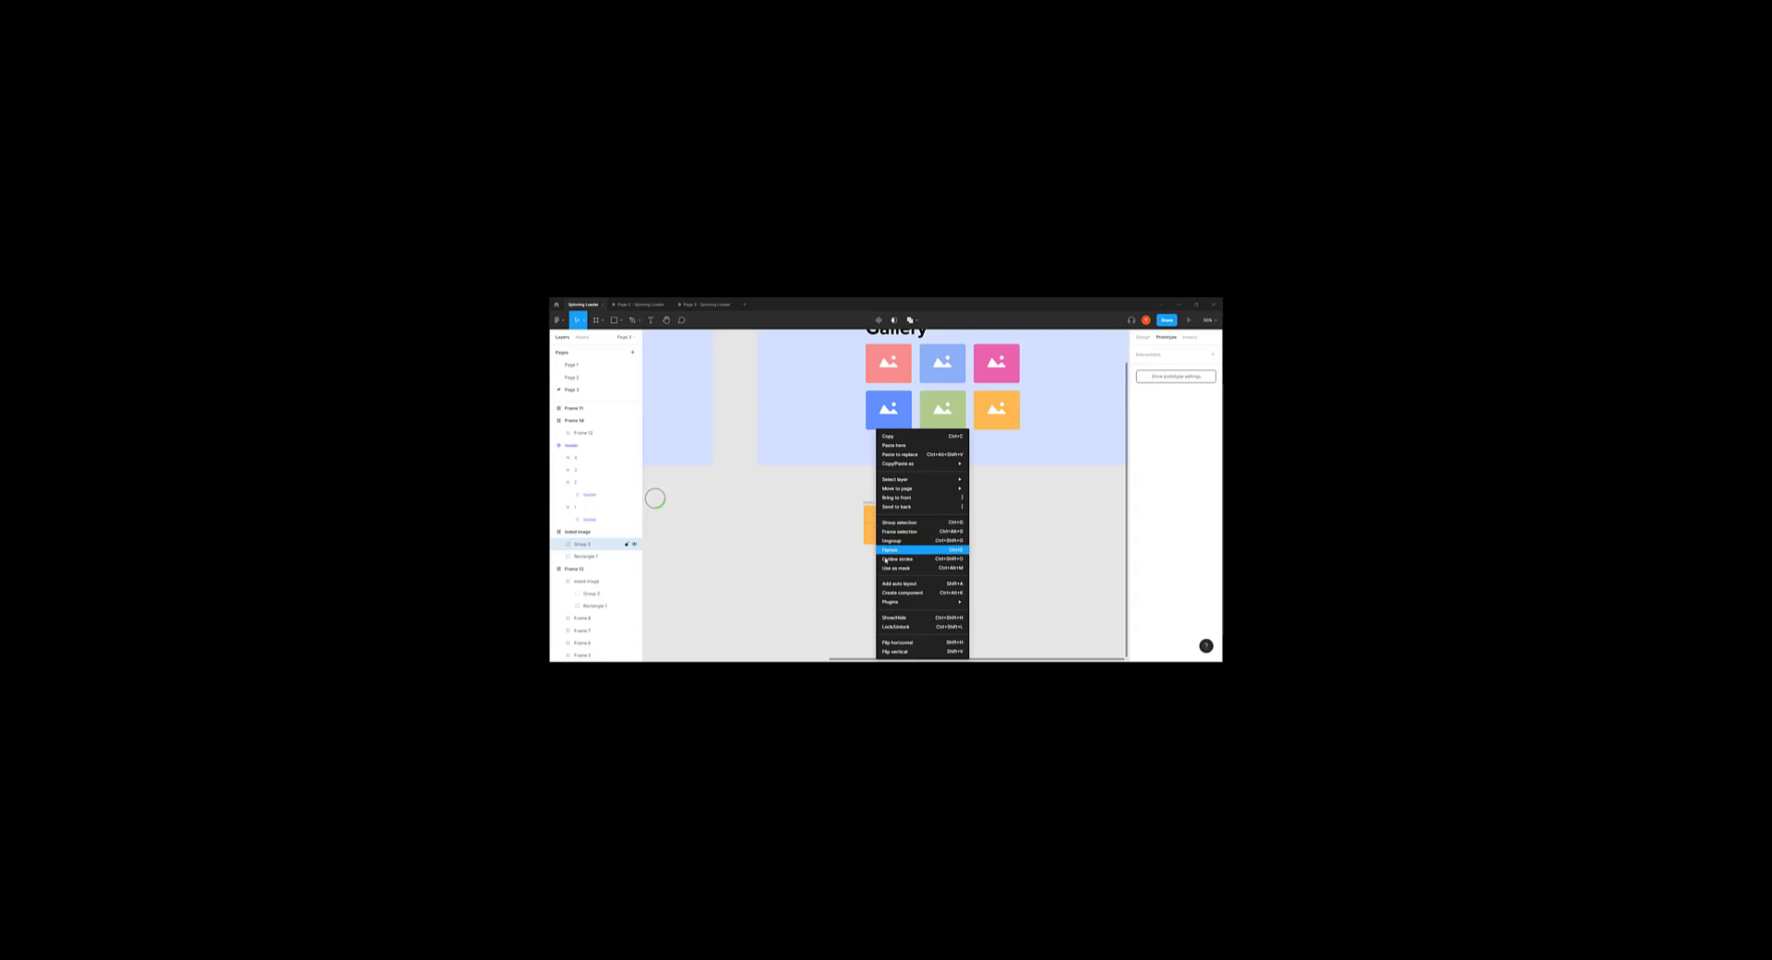
{"action": "left_click", "coordinate": [889, 549]}
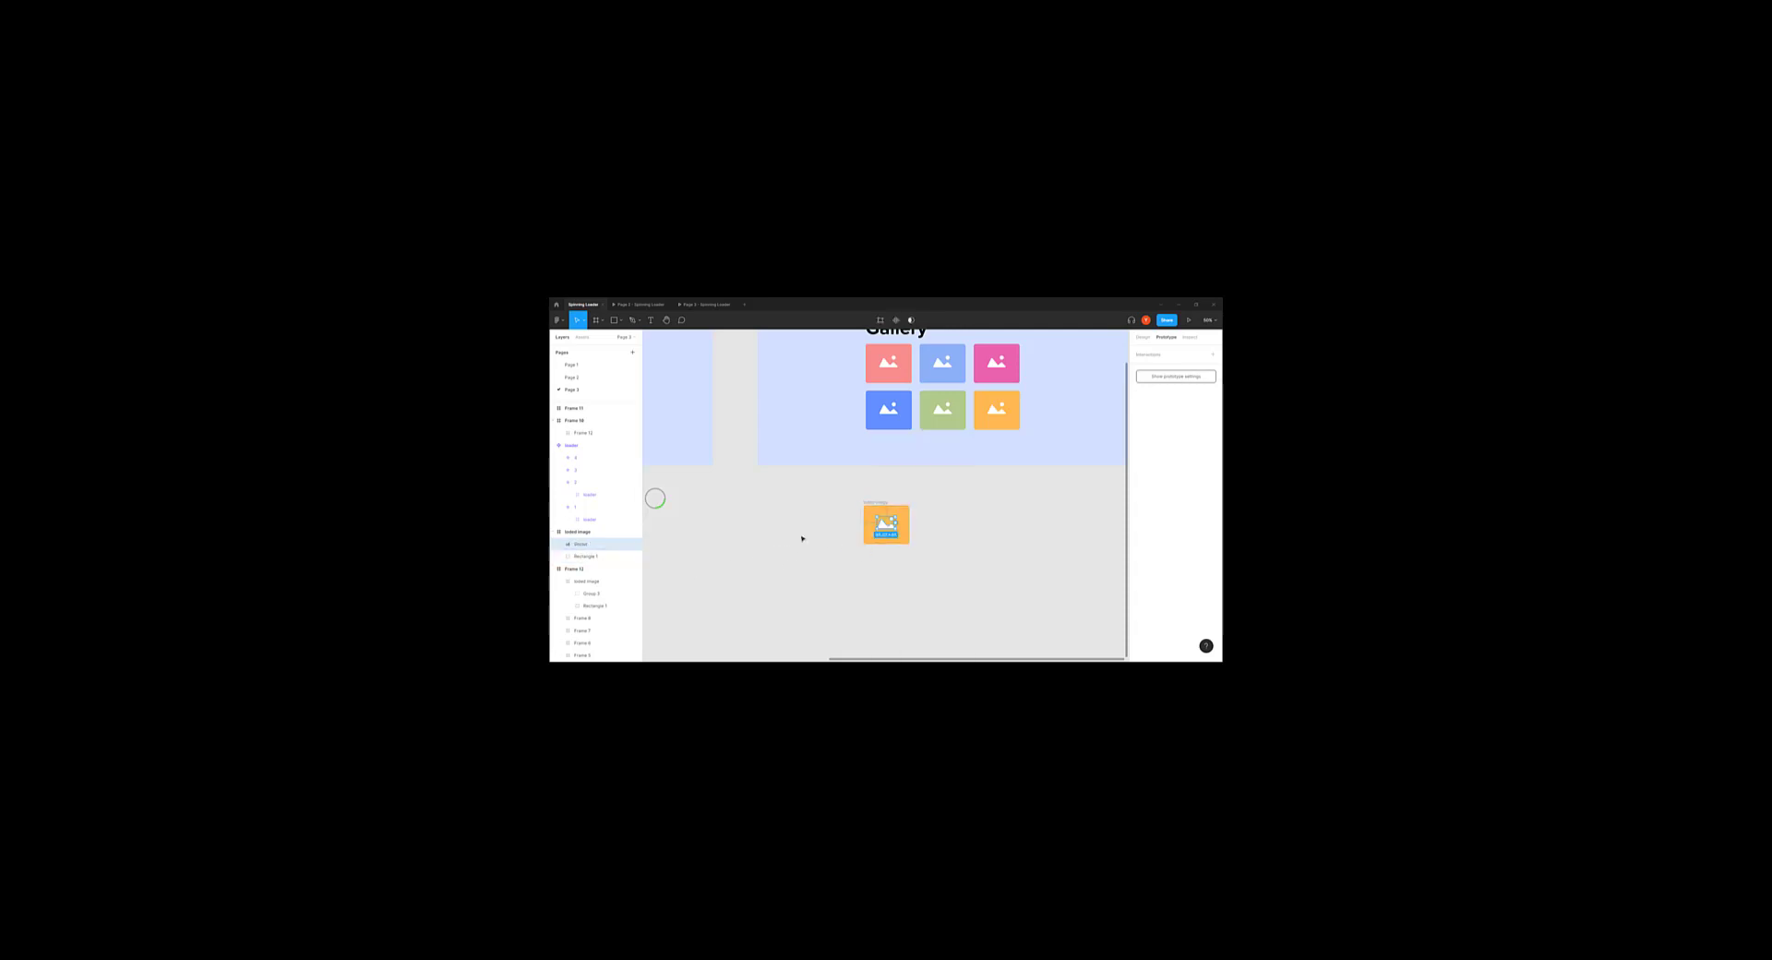
{"action": "left_click_drag", "start_coordinate": [788, 526], "coordinate": [826, 497]}
{"action": "key", "text": "shift+0"}
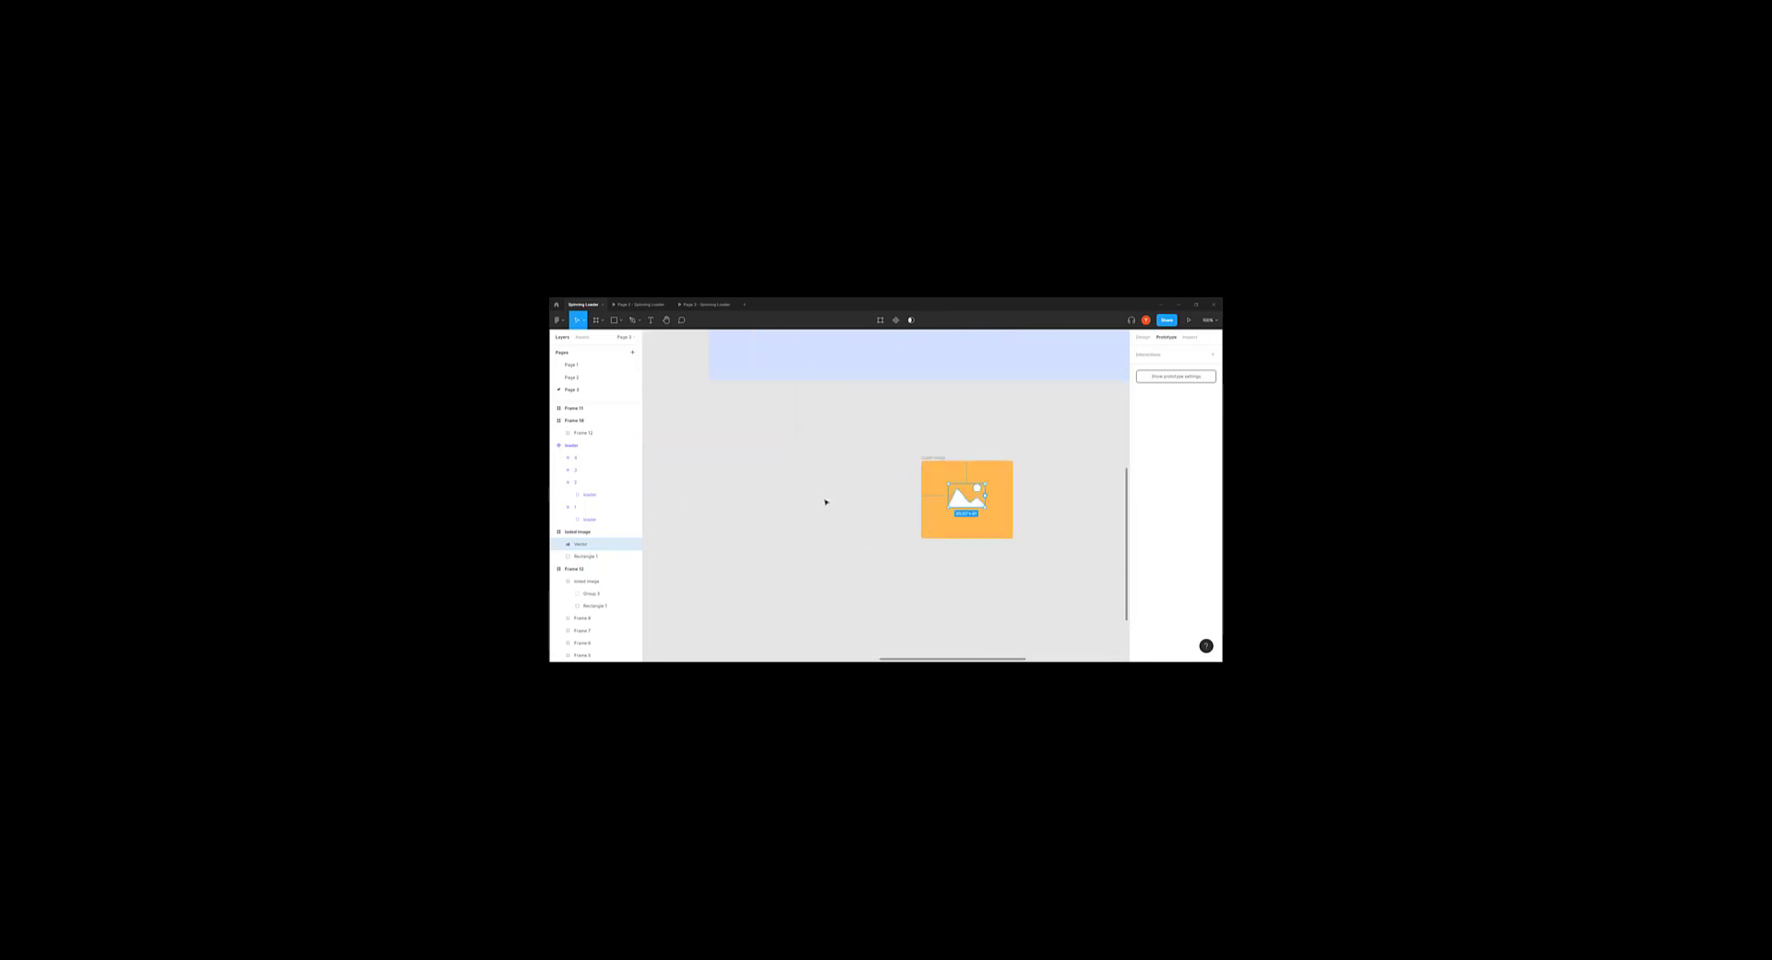
Step: Move the duplicated orange image tile slightly to the left on the empty canvas
{"action": "left_click", "coordinate": [926, 501]}
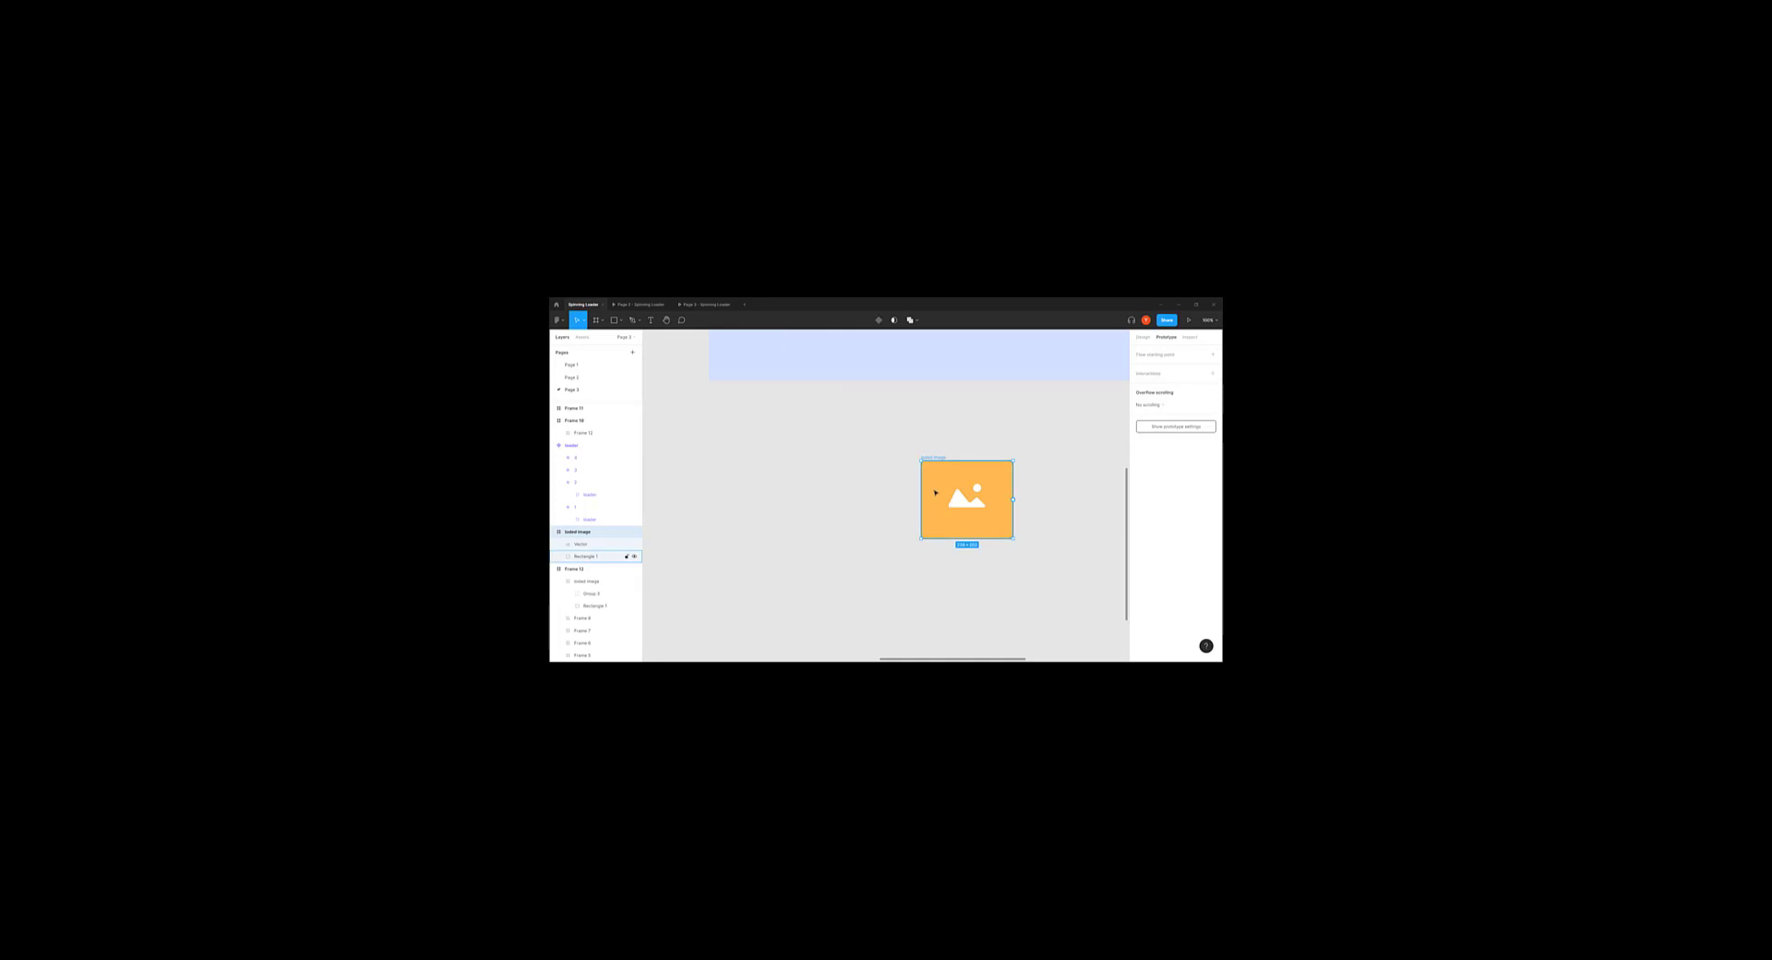
{"action": "left_click_drag", "start_coordinate": [935, 493], "coordinate": [894, 492]}
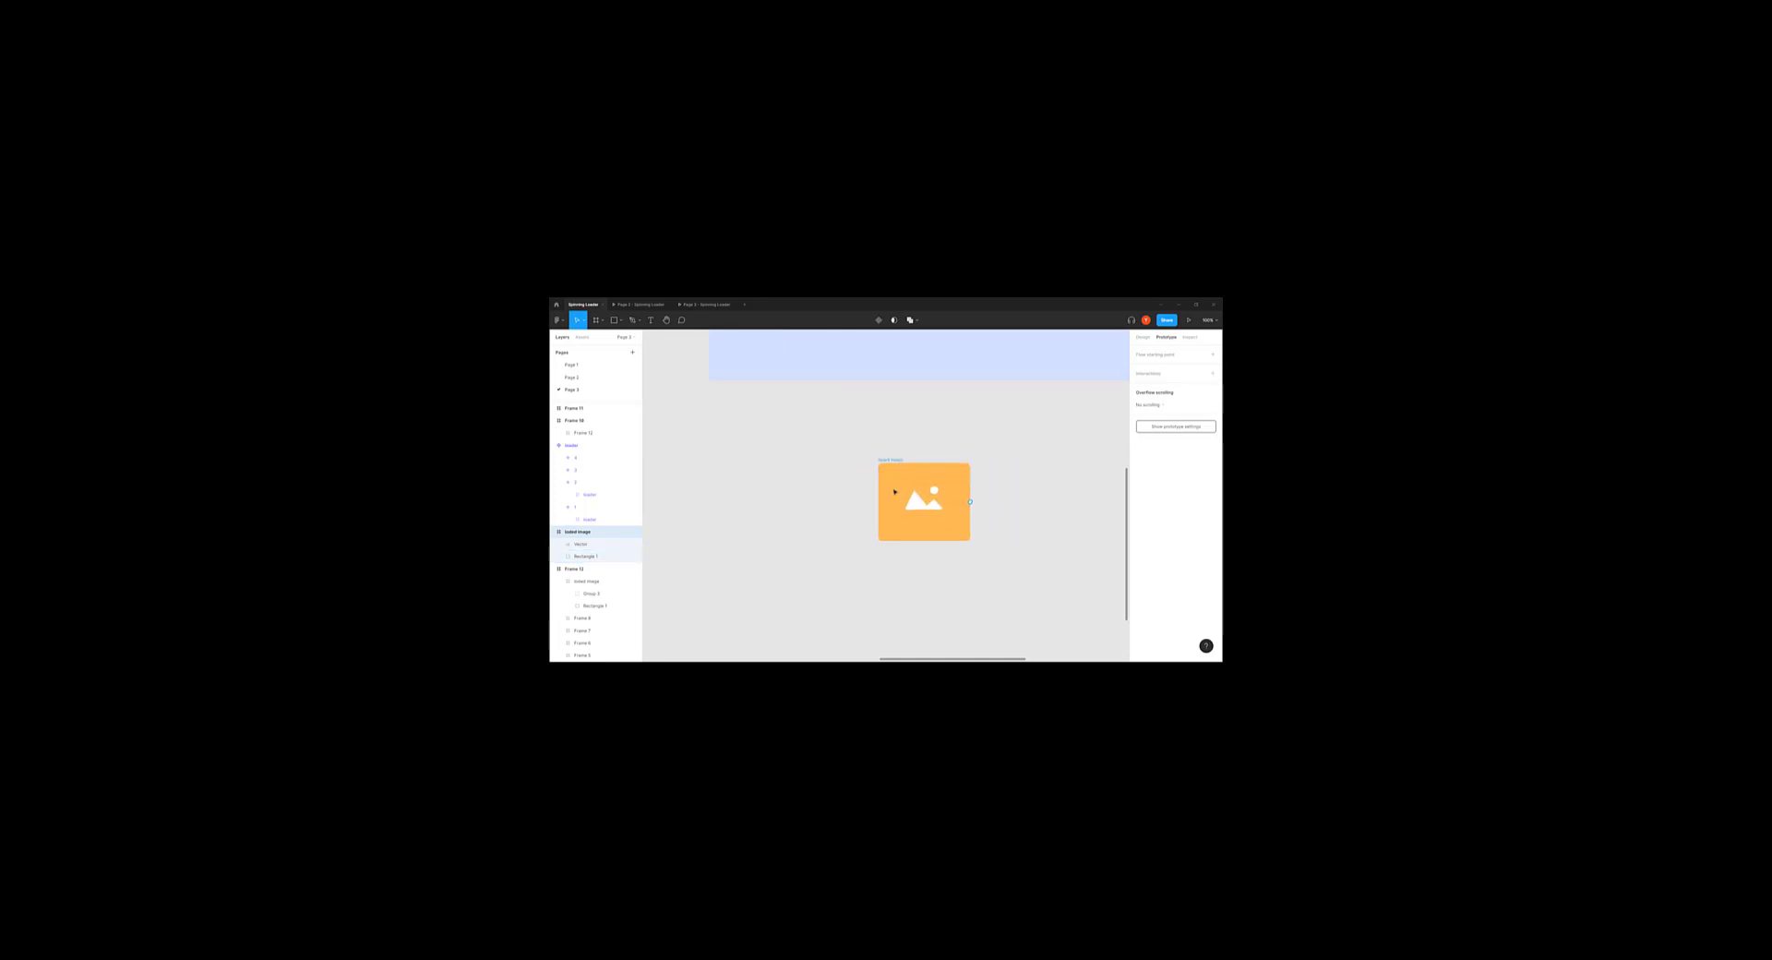
{"action": "left_click", "coordinate": [895, 495]}
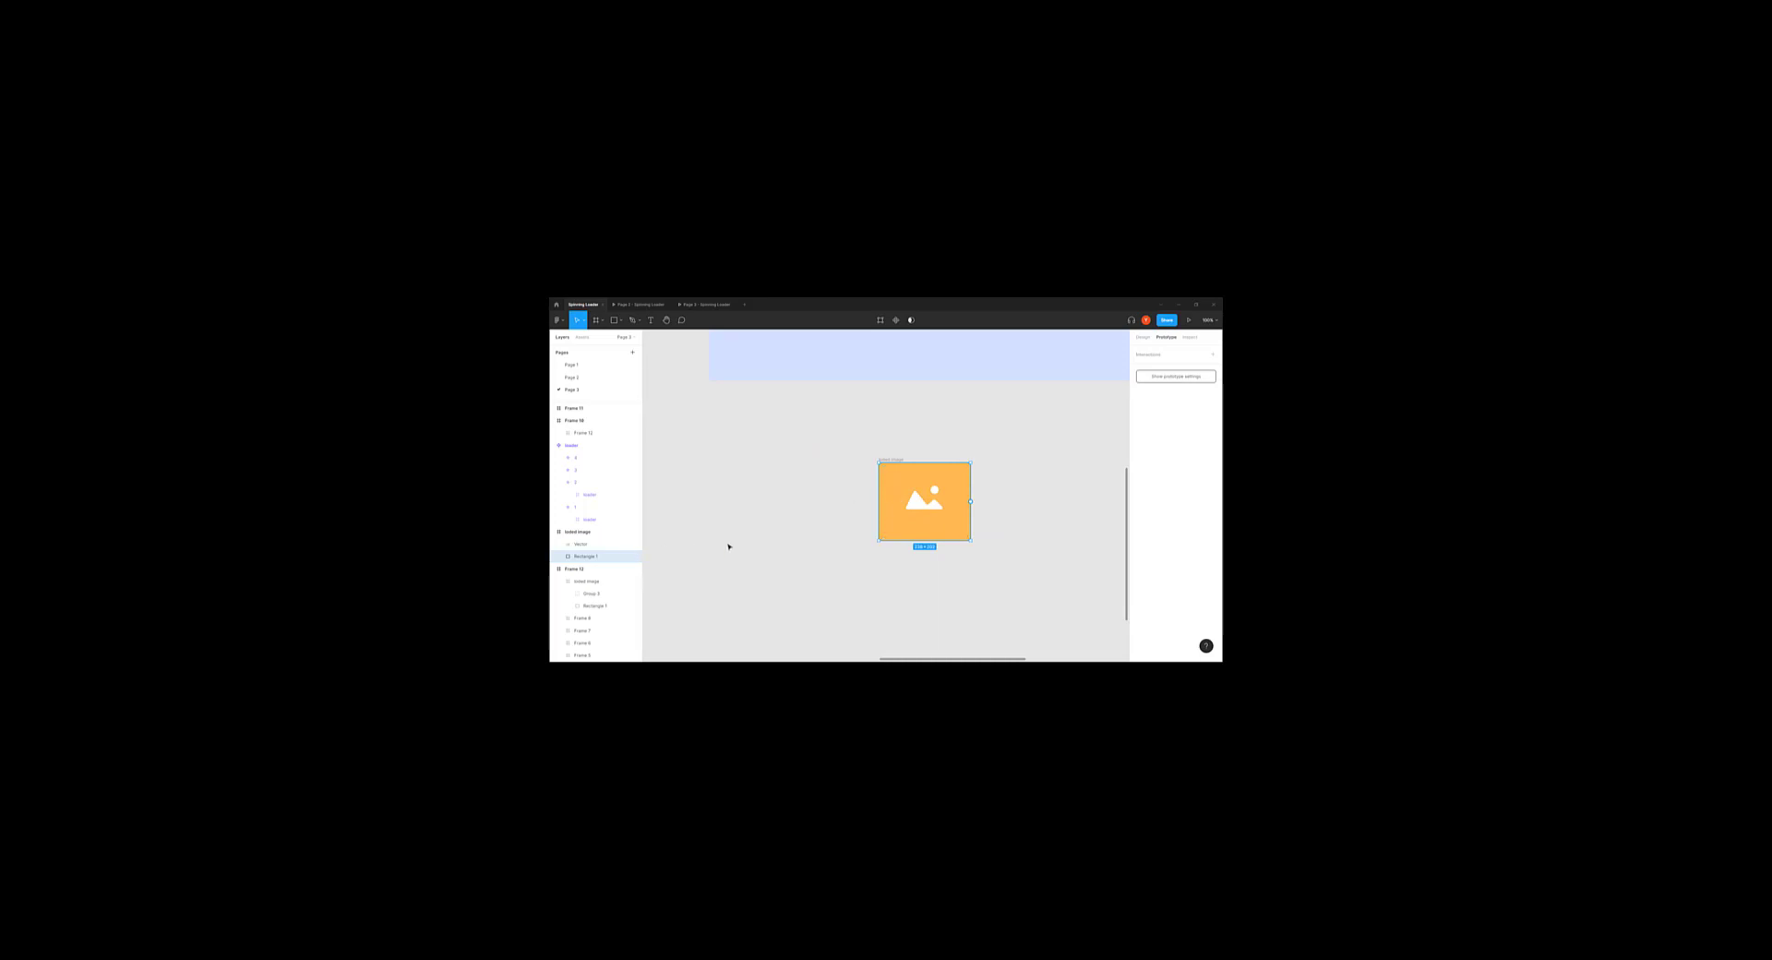
{"action": "left_click_drag", "start_coordinate": [891, 507], "coordinate": [714, 508]}
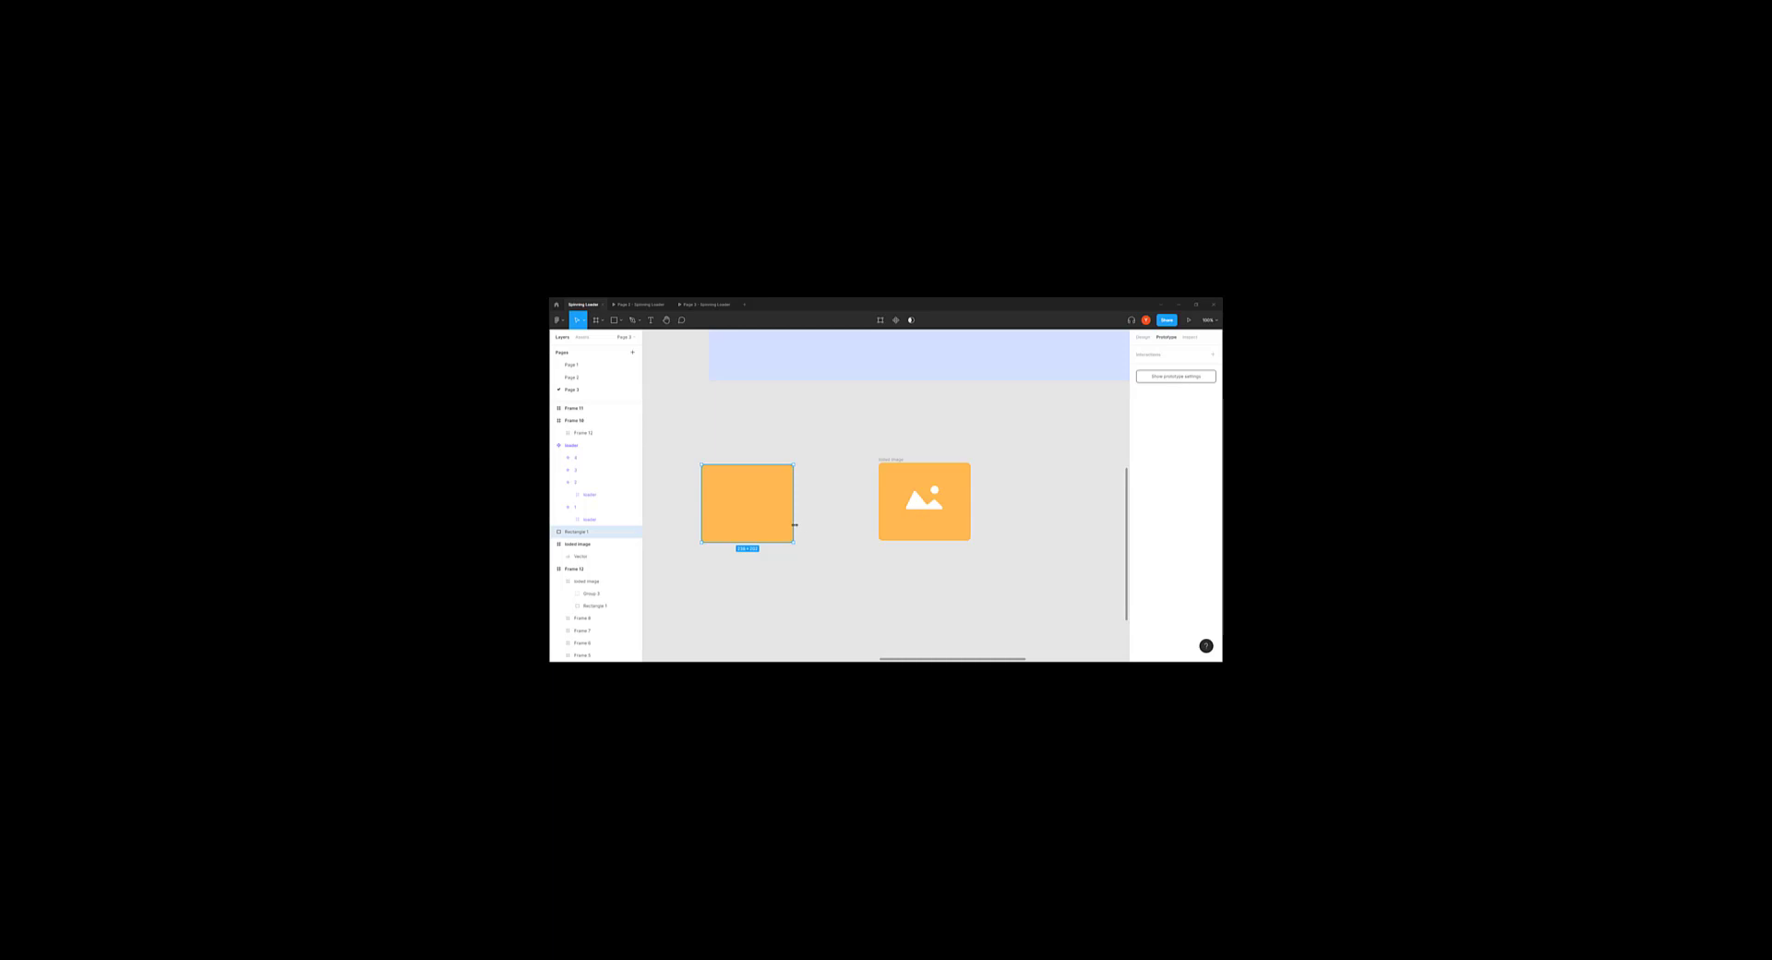
{"action": "key", "text": "ctrl+z"}
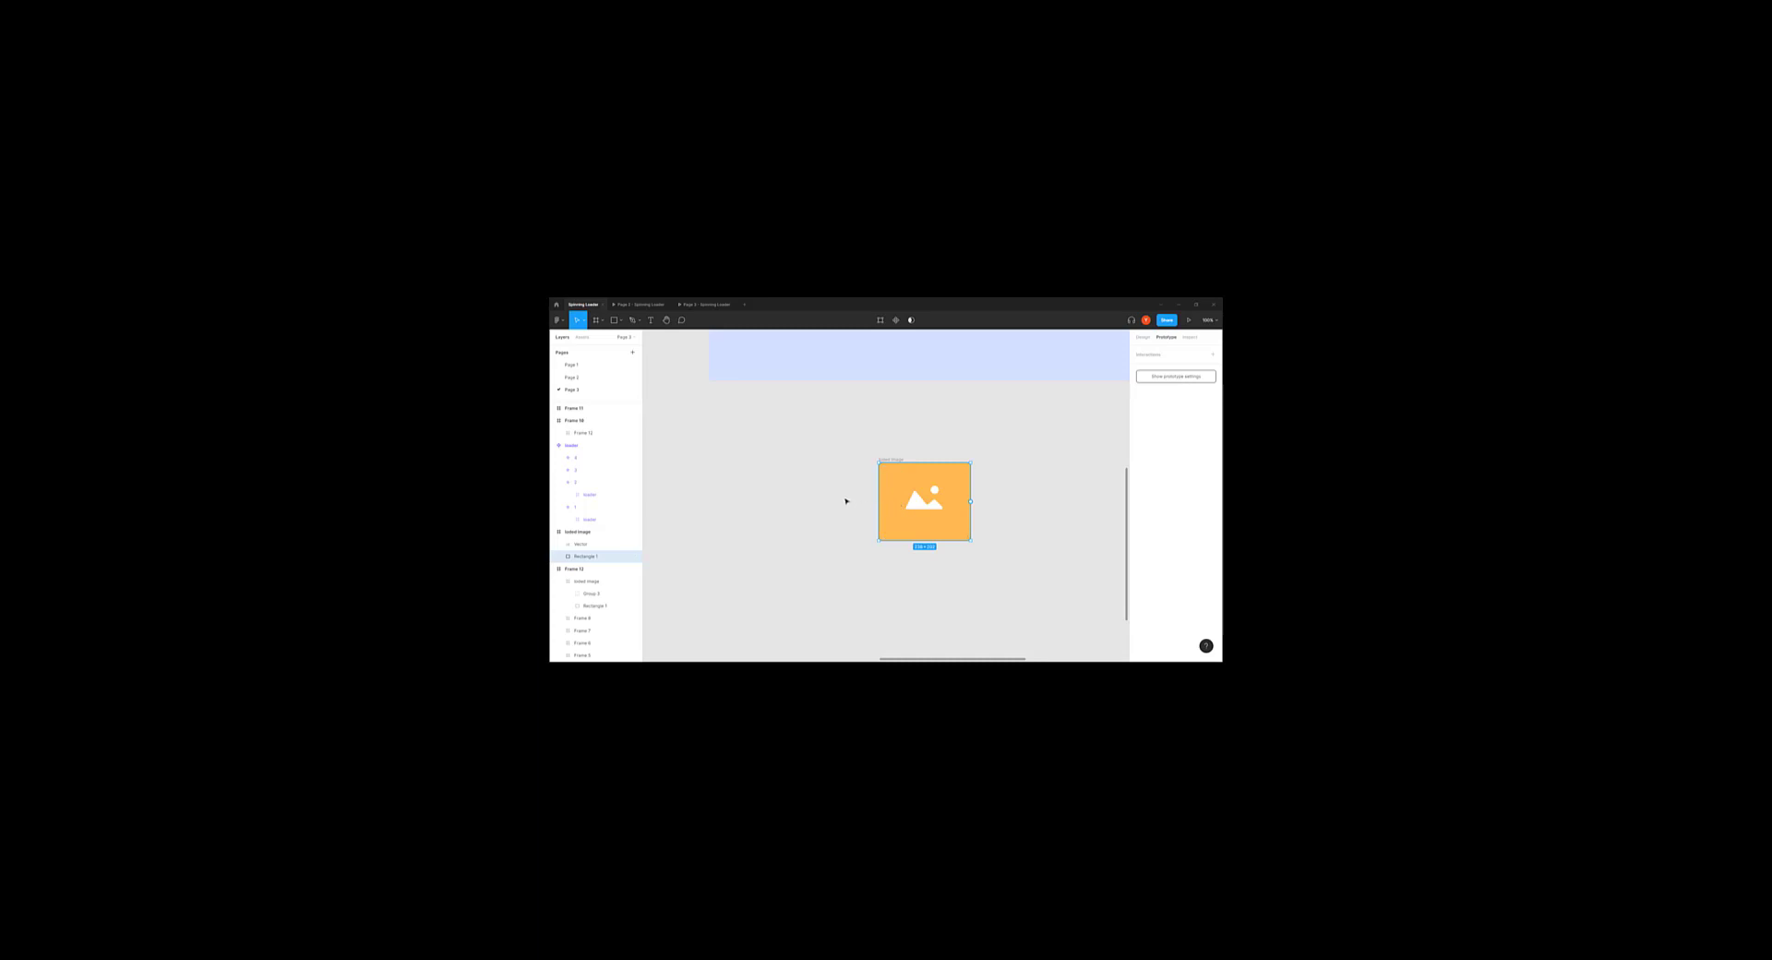
Step: Append "/ 1" to the copied tile frame's name and duplicate the frame to its right, leaving a wide gap between the two
{"action": "left_click", "coordinate": [894, 460]}
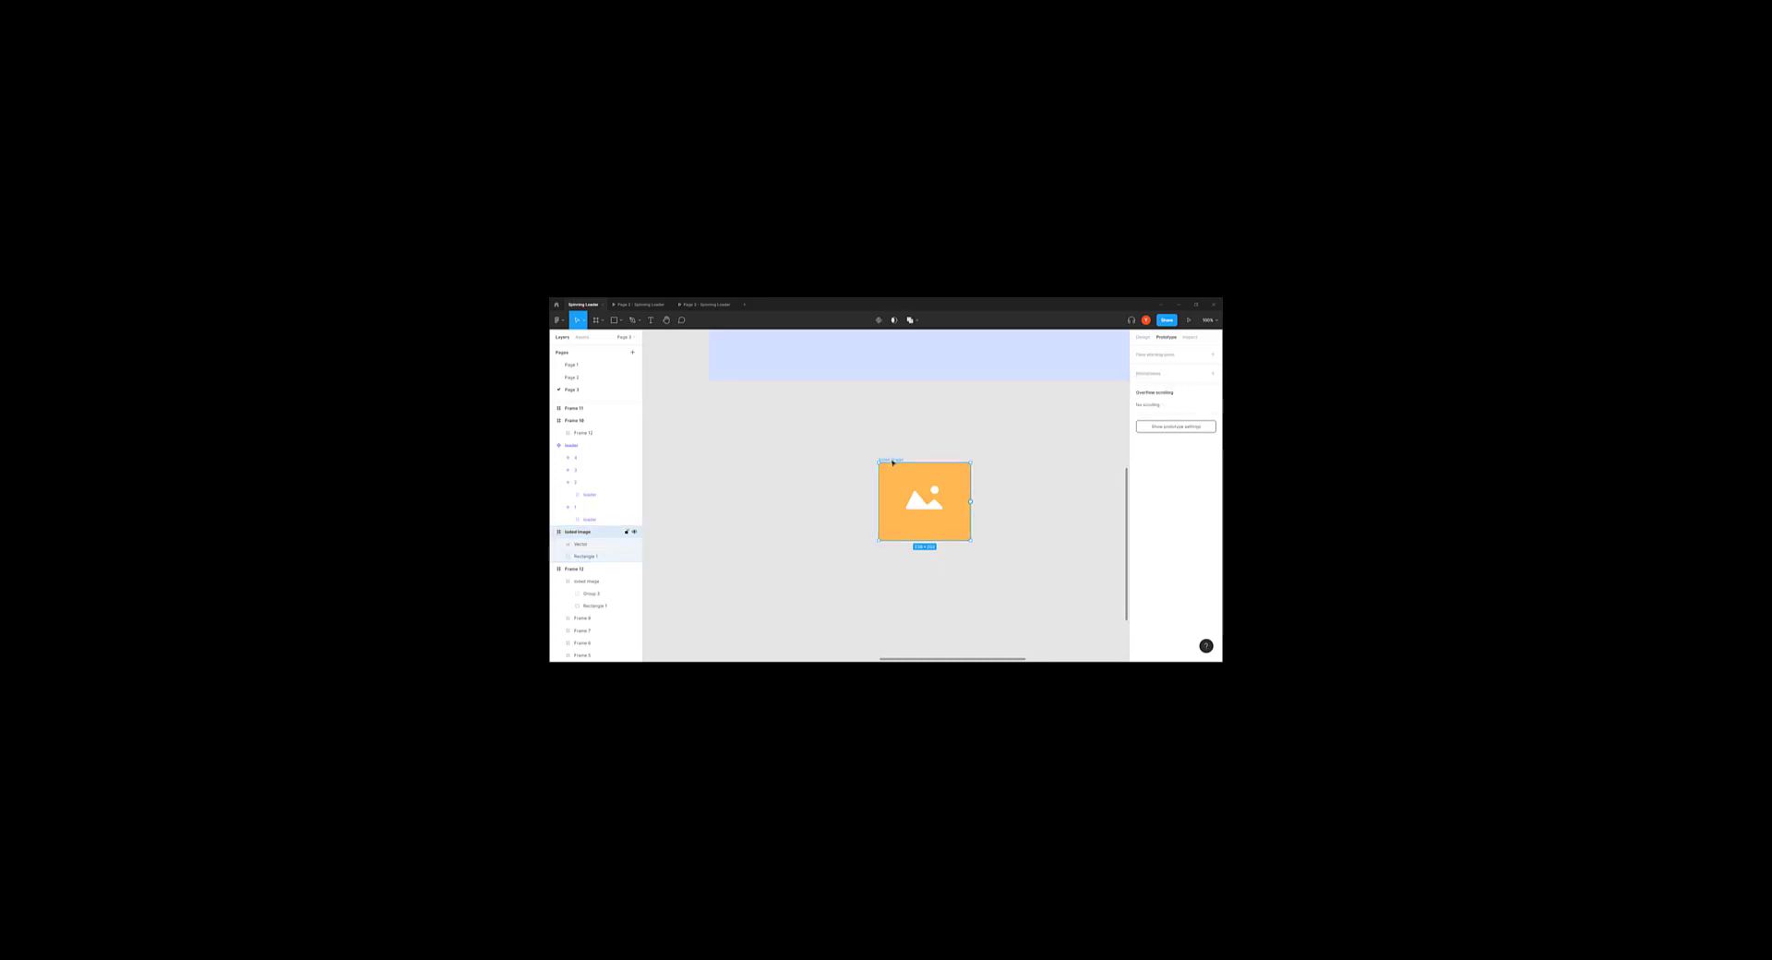
{"action": "double_click", "coordinate": [577, 532]}
{"action": "type", "text": "/ 1"}
{"action": "key", "text": "Return"}
{"action": "left_click_drag", "start_coordinate": [893, 459], "coordinate": [1016, 458]}
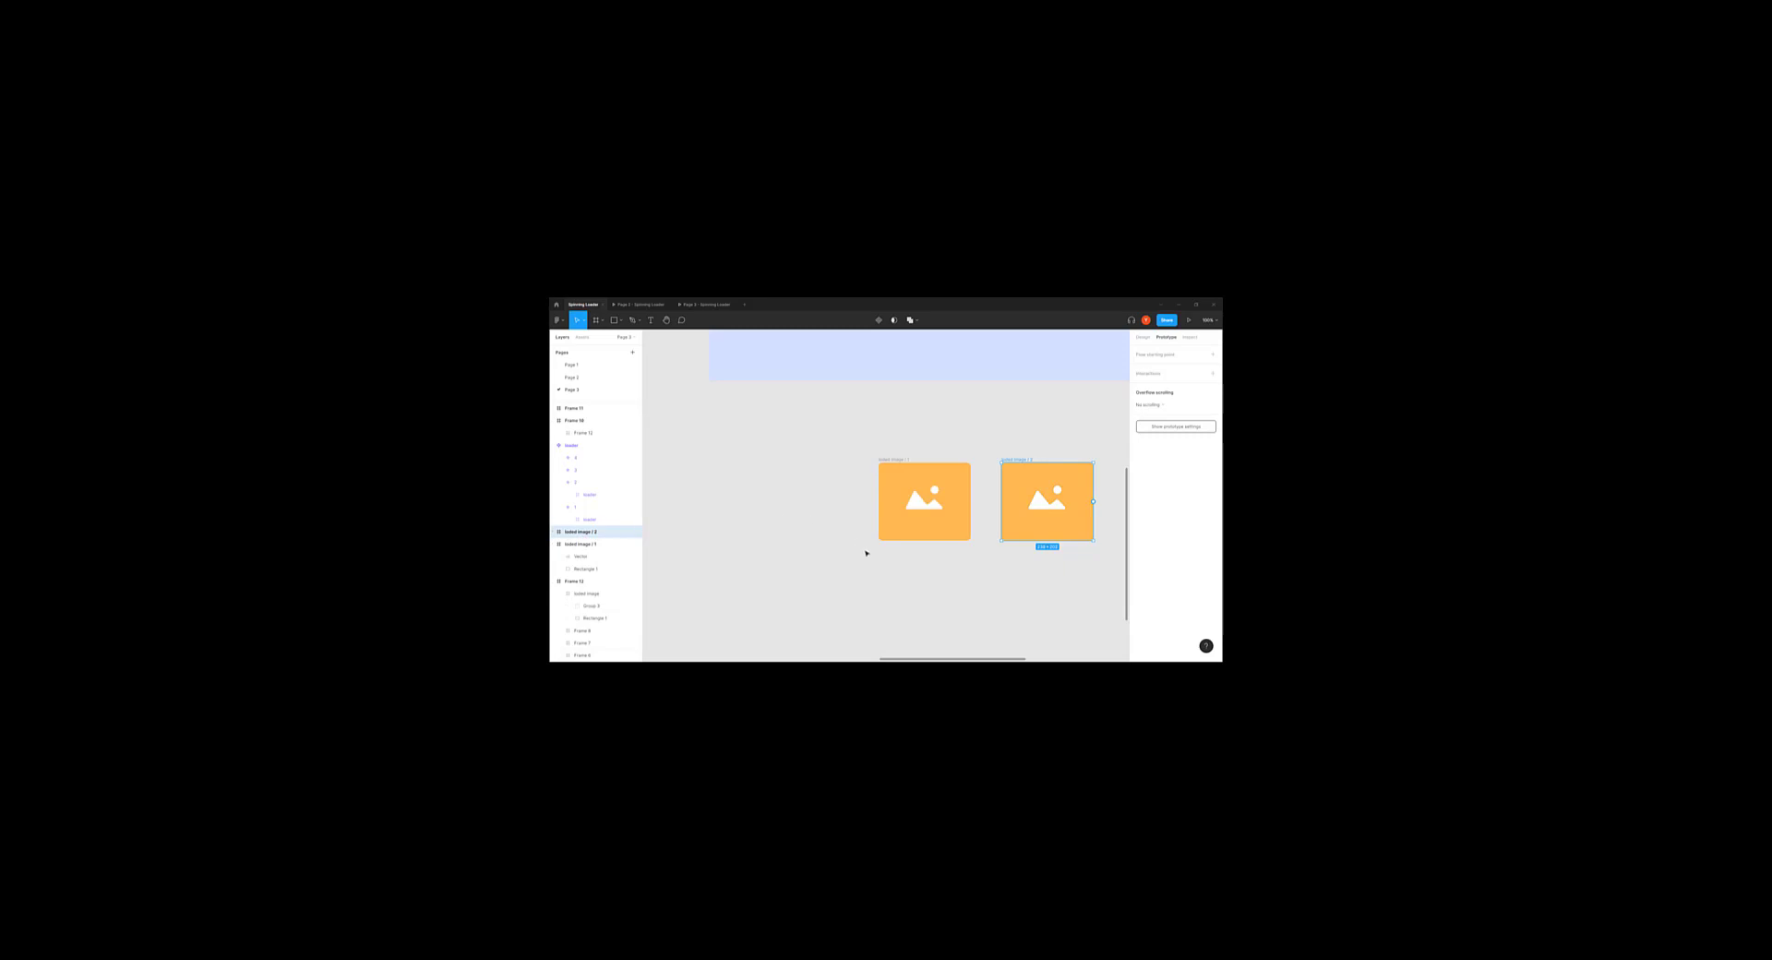
{"action": "scroll", "coordinate": [854, 589], "scroll_direction": "right", "scroll_amount": 5}
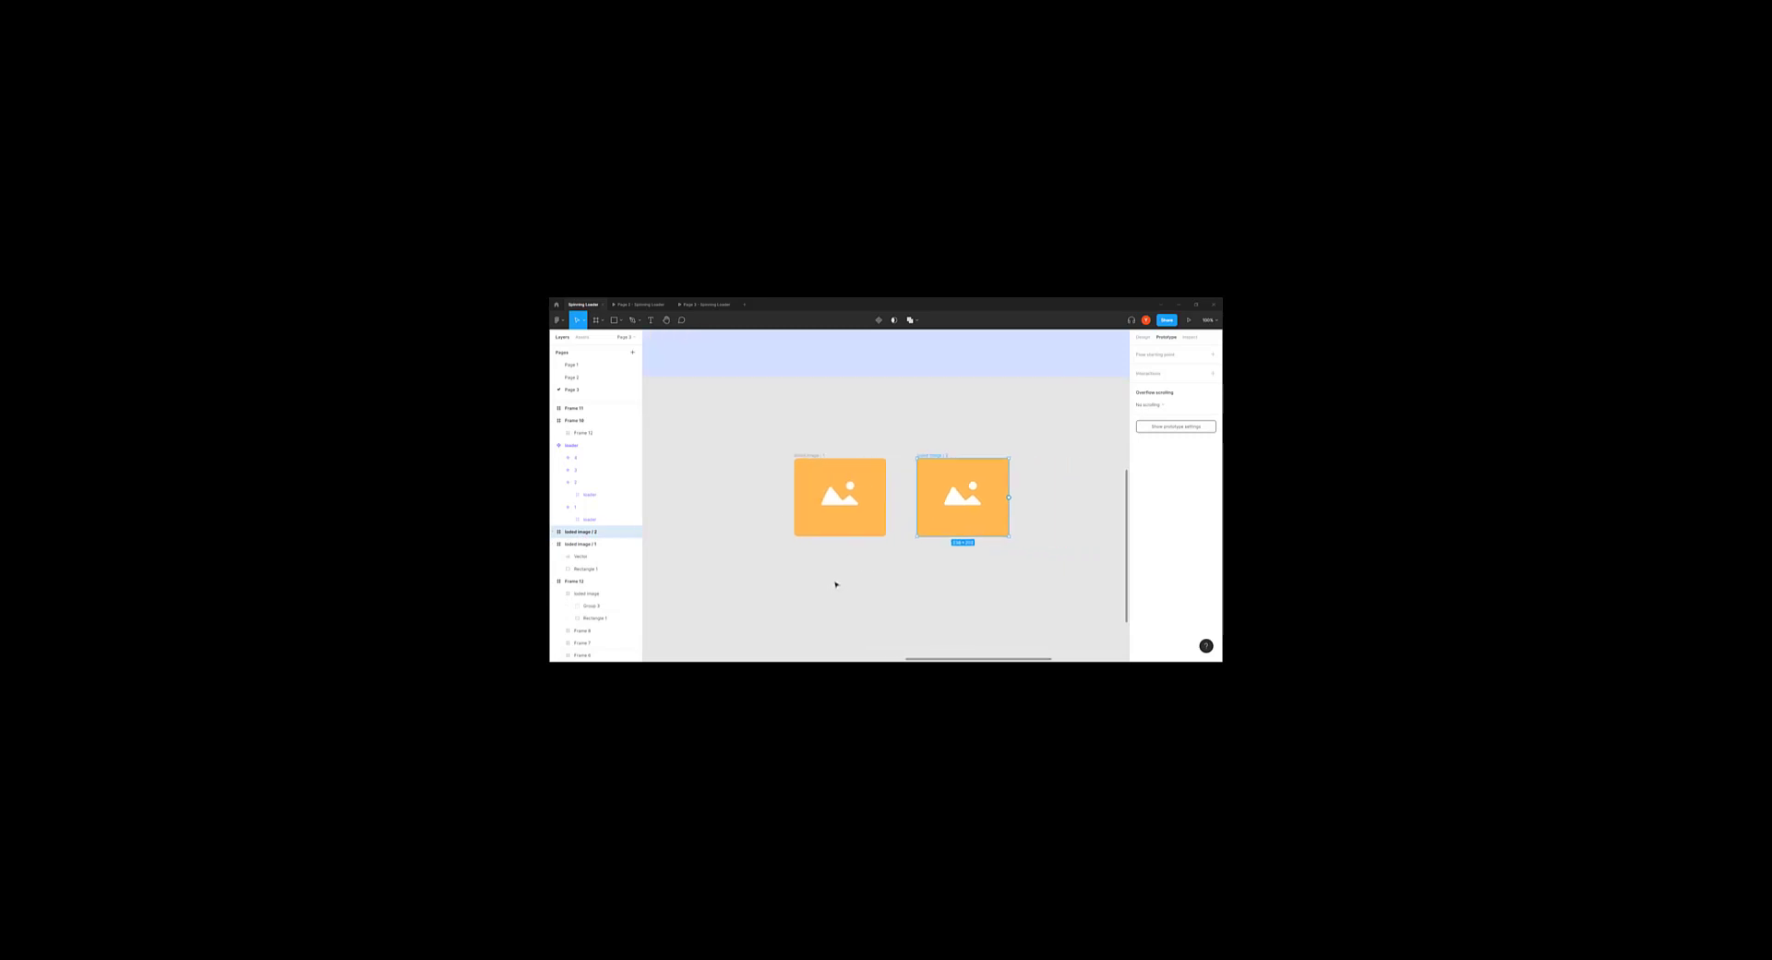
{"action": "left_click_drag", "start_coordinate": [933, 458], "coordinate": [958, 459]}
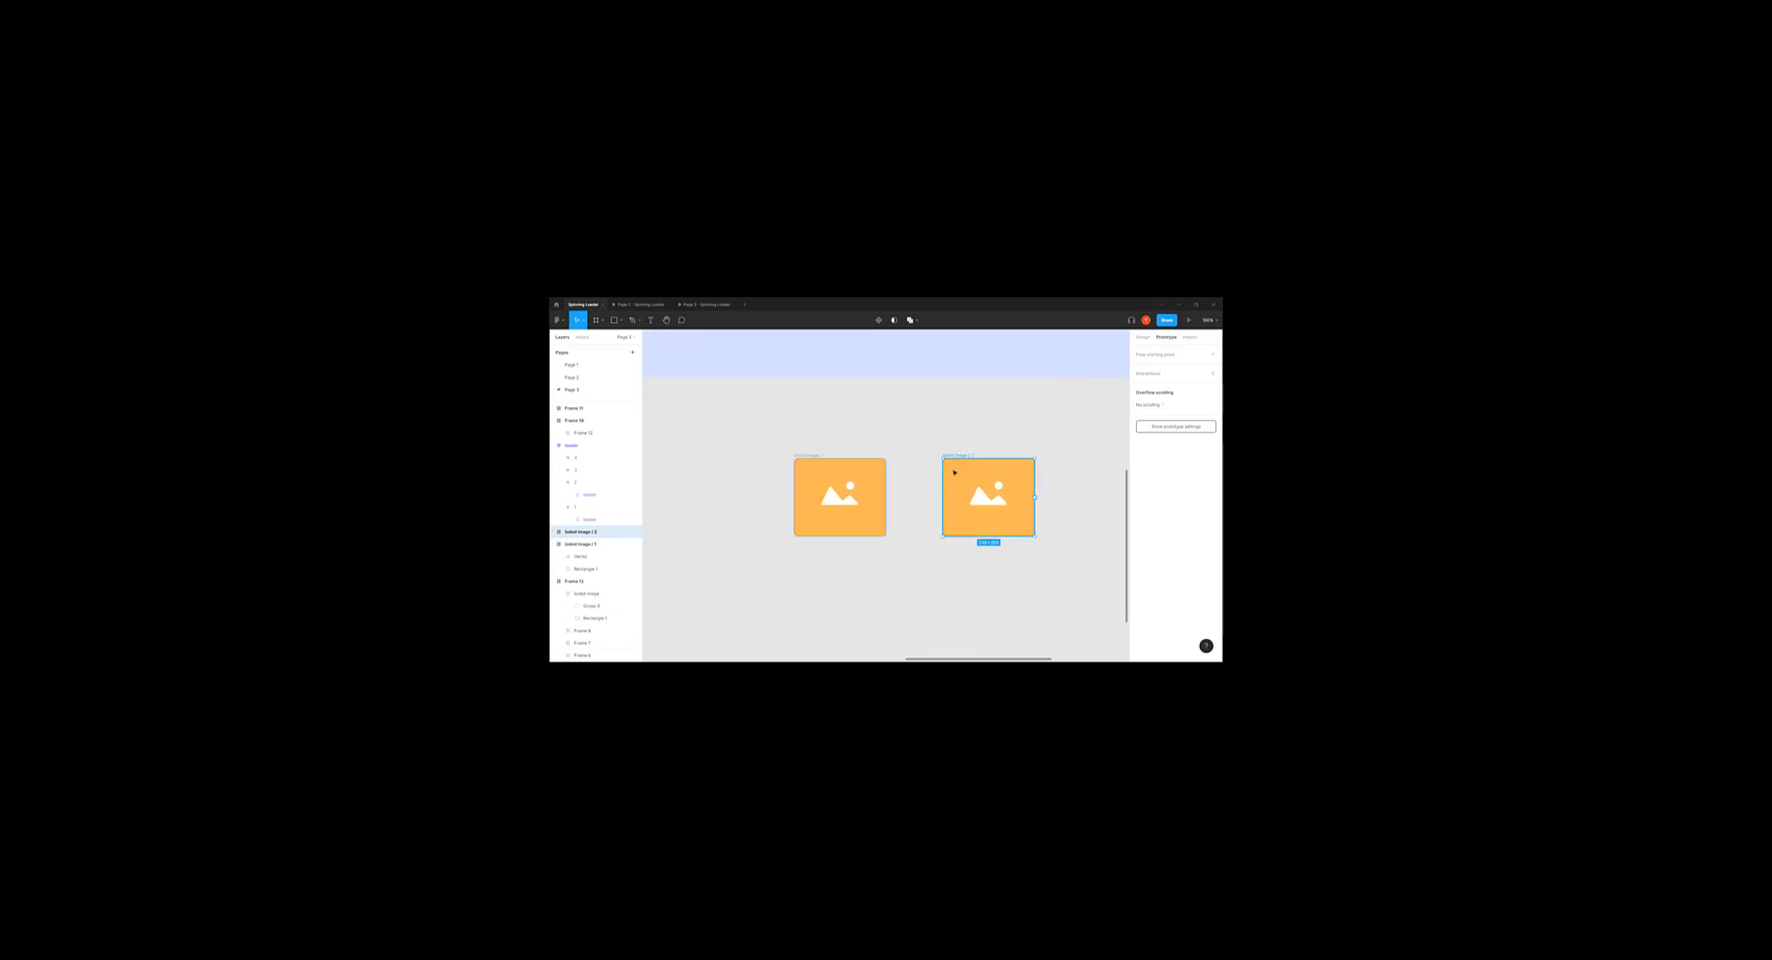
Step: Enlarge the orange background rectangle inside the second tile evenly around its centre so it extends past the frame
{"action": "key", "text": "Return"}
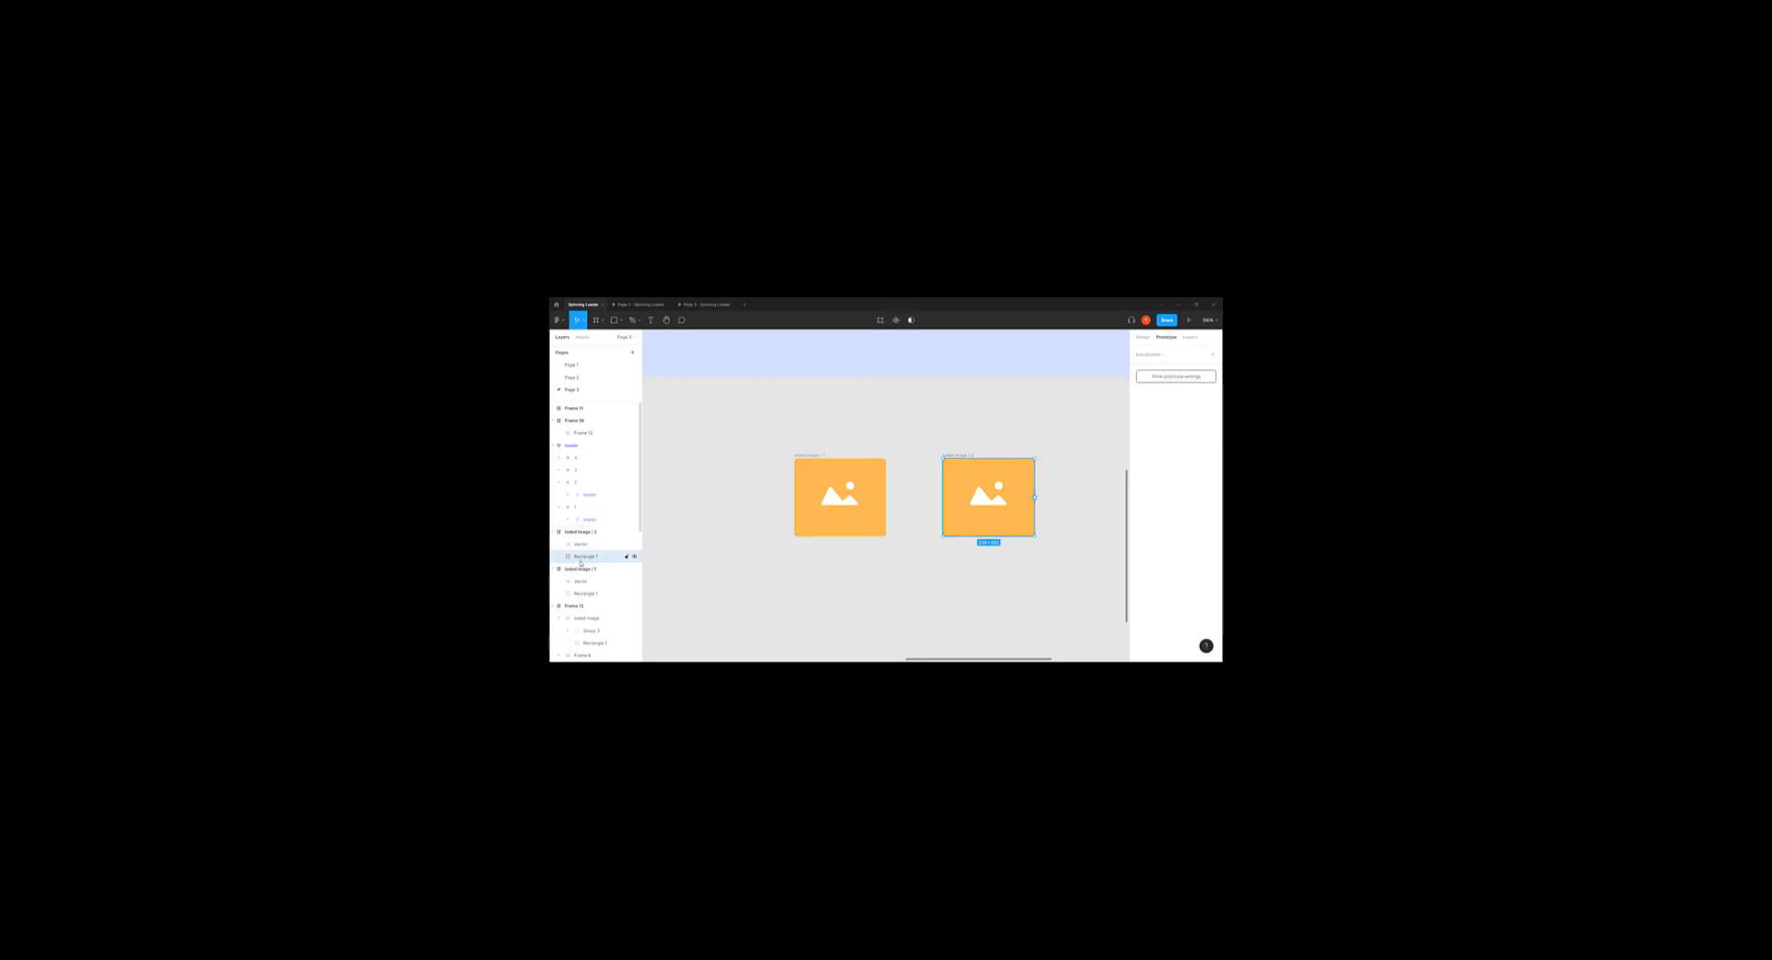
{"action": "left_click", "coordinate": [1012, 465]}
{"action": "left_click_drag", "start_coordinate": [1036, 456], "coordinate": [1042, 452]}
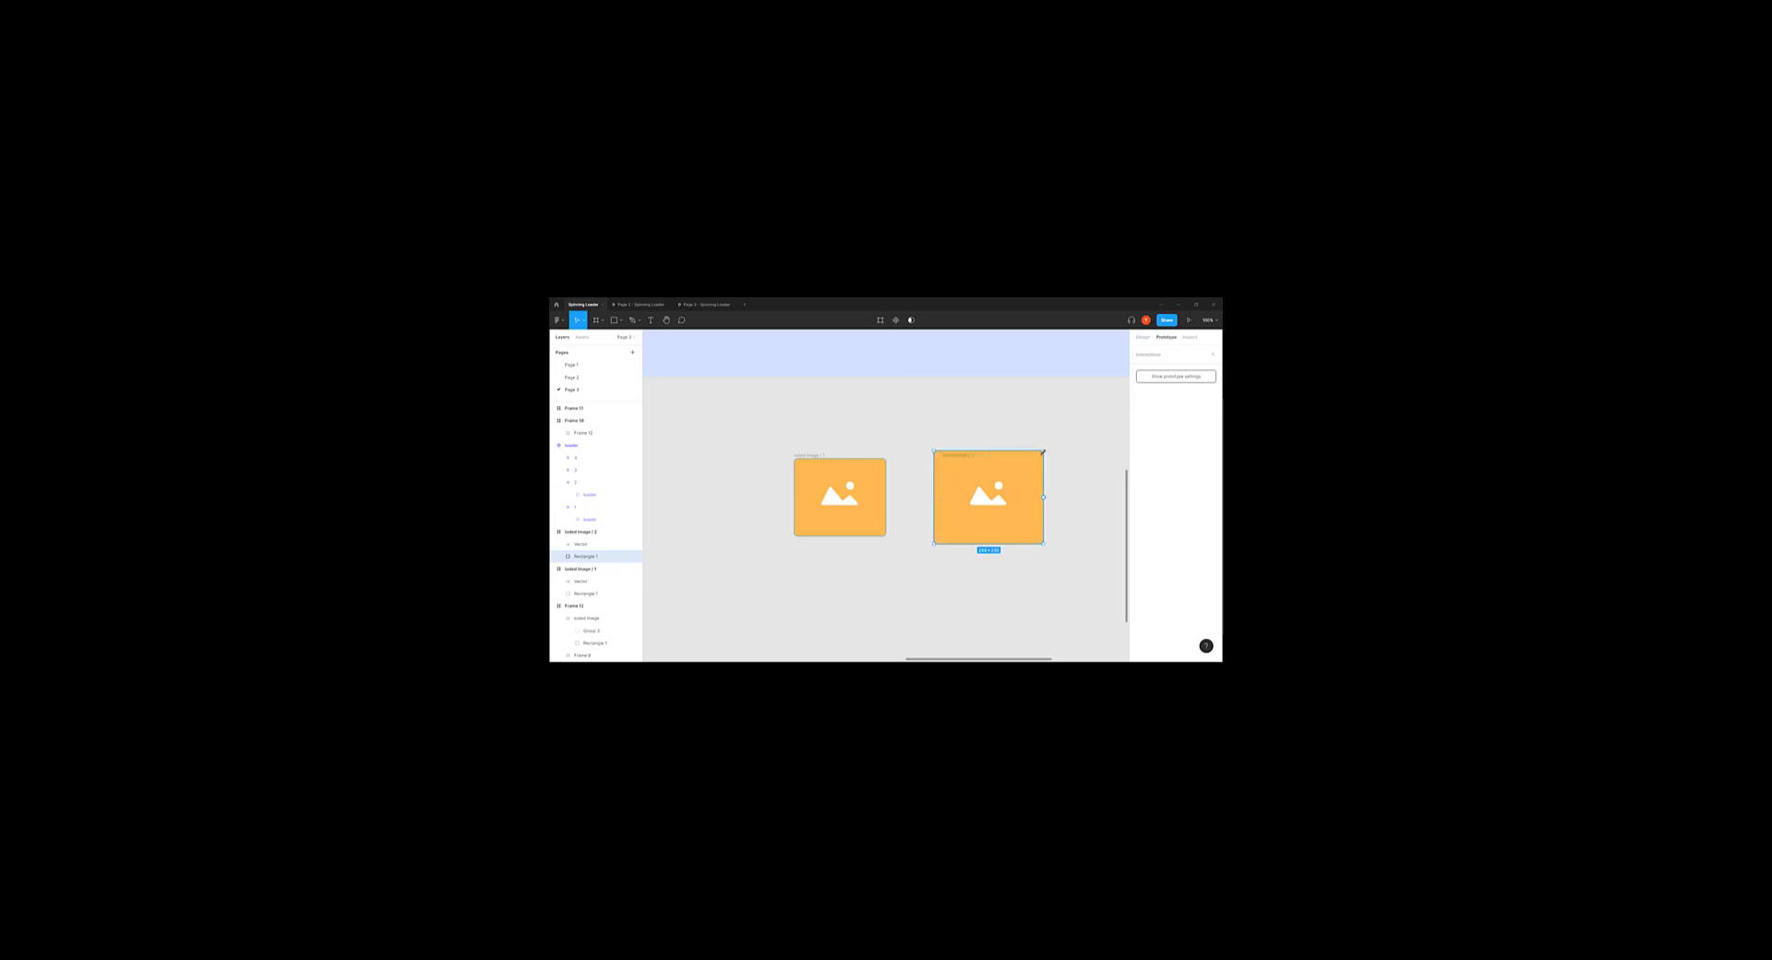
{"action": "key", "text": "Escape"}
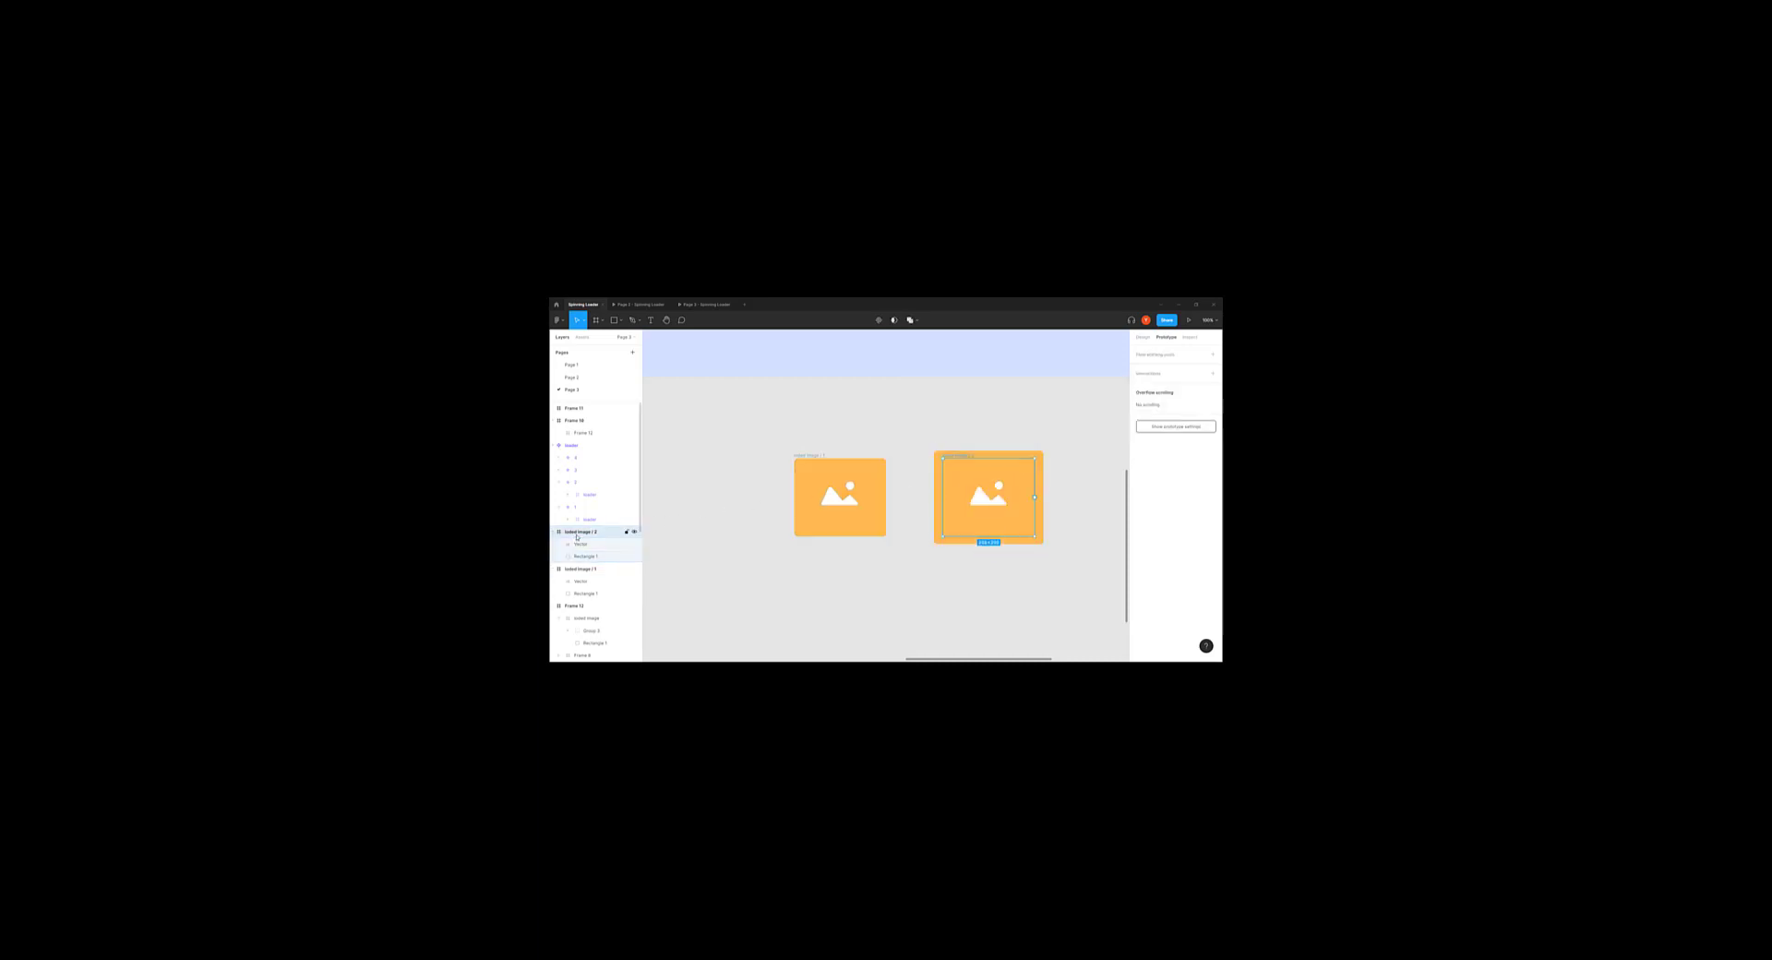
{"action": "left_click", "coordinate": [1006, 454]}
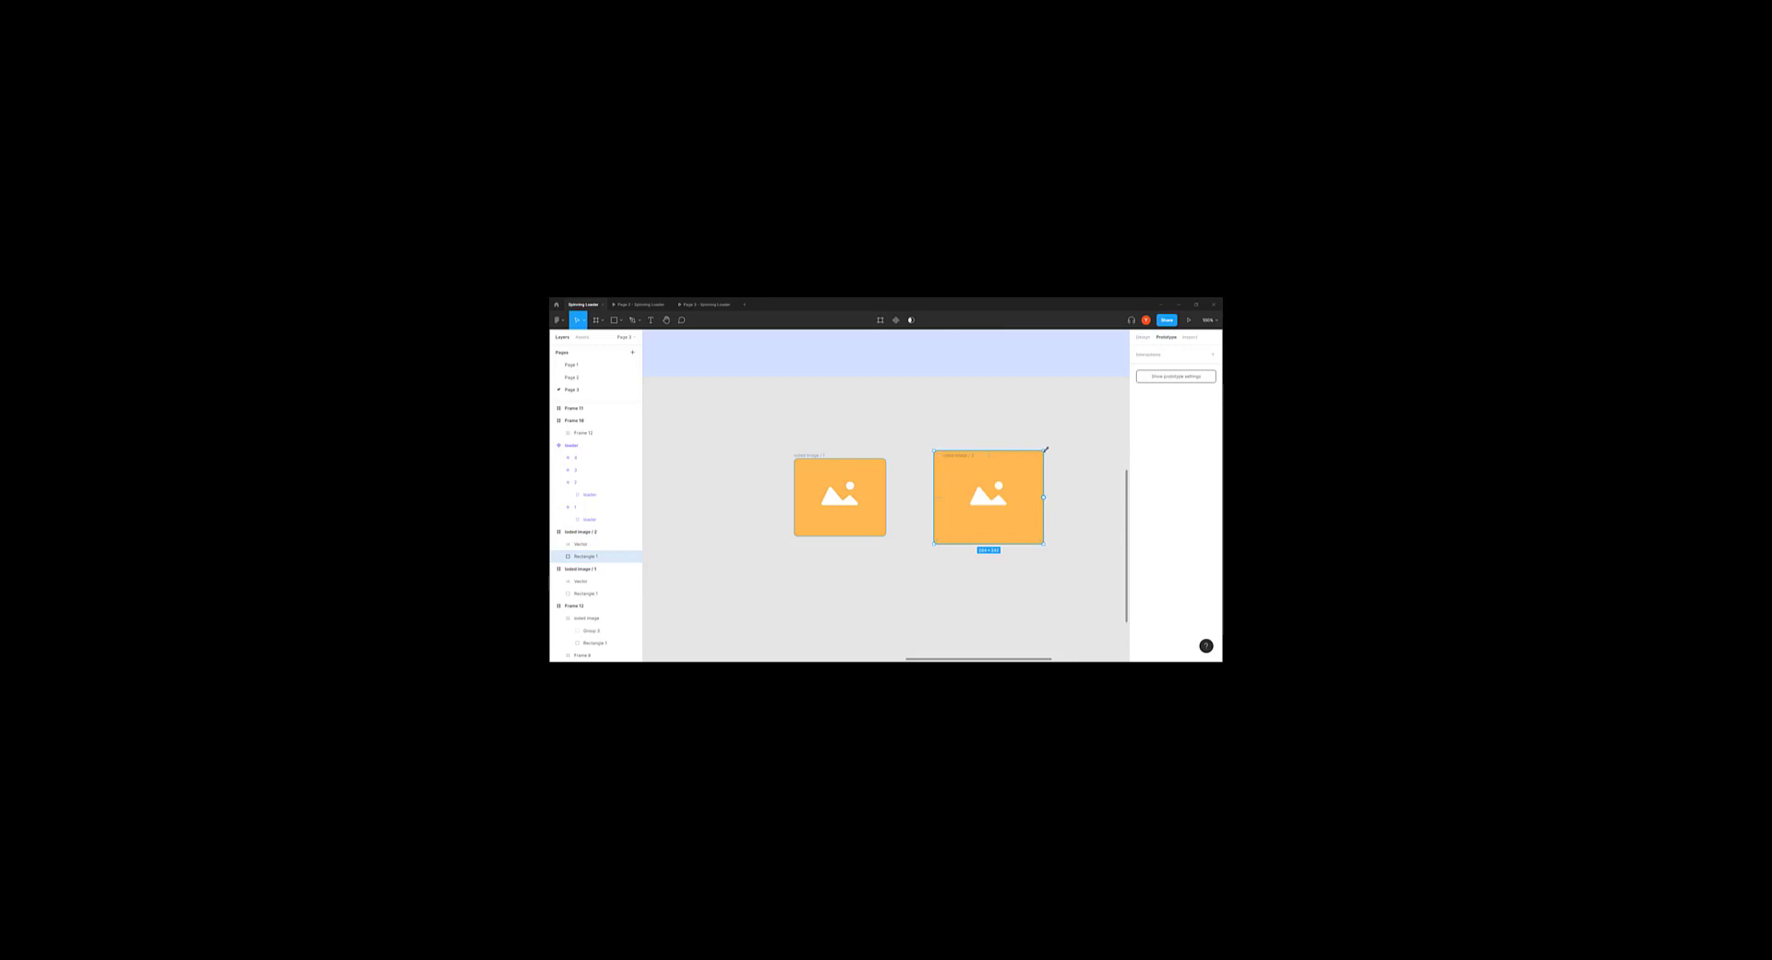
{"action": "left_click_drag", "start_coordinate": [1045, 449], "coordinate": [1045, 451]}
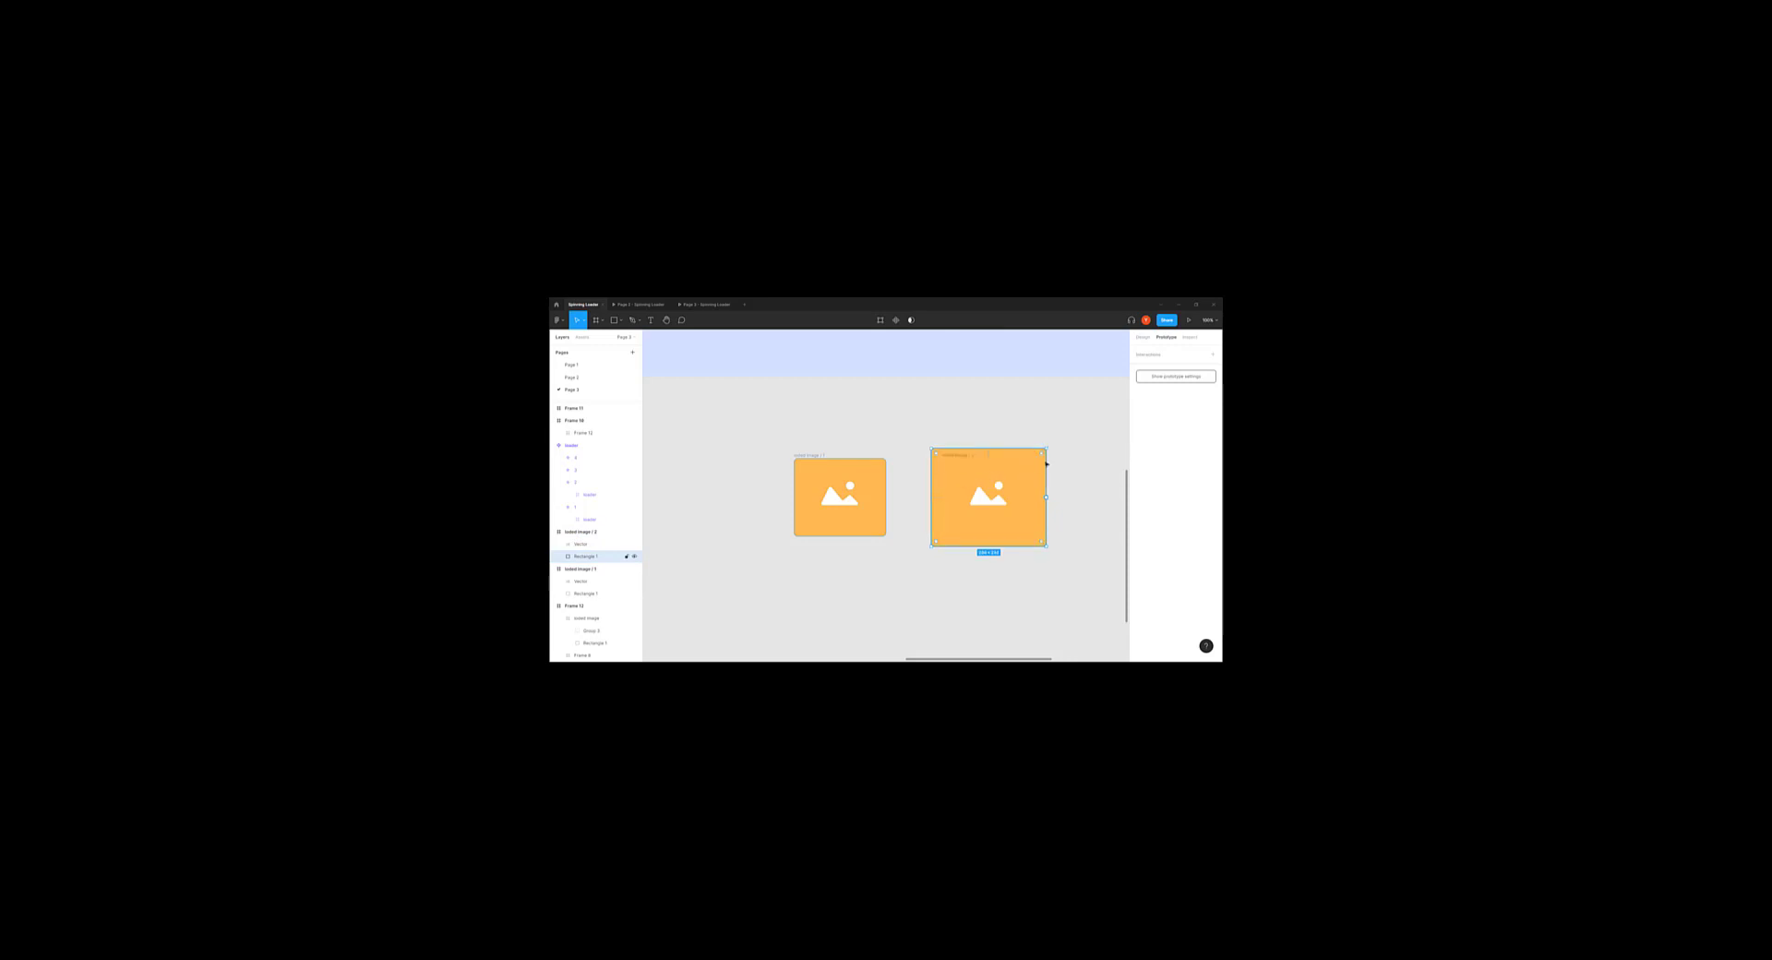
{"action": "left_click", "coordinate": [862, 437]}
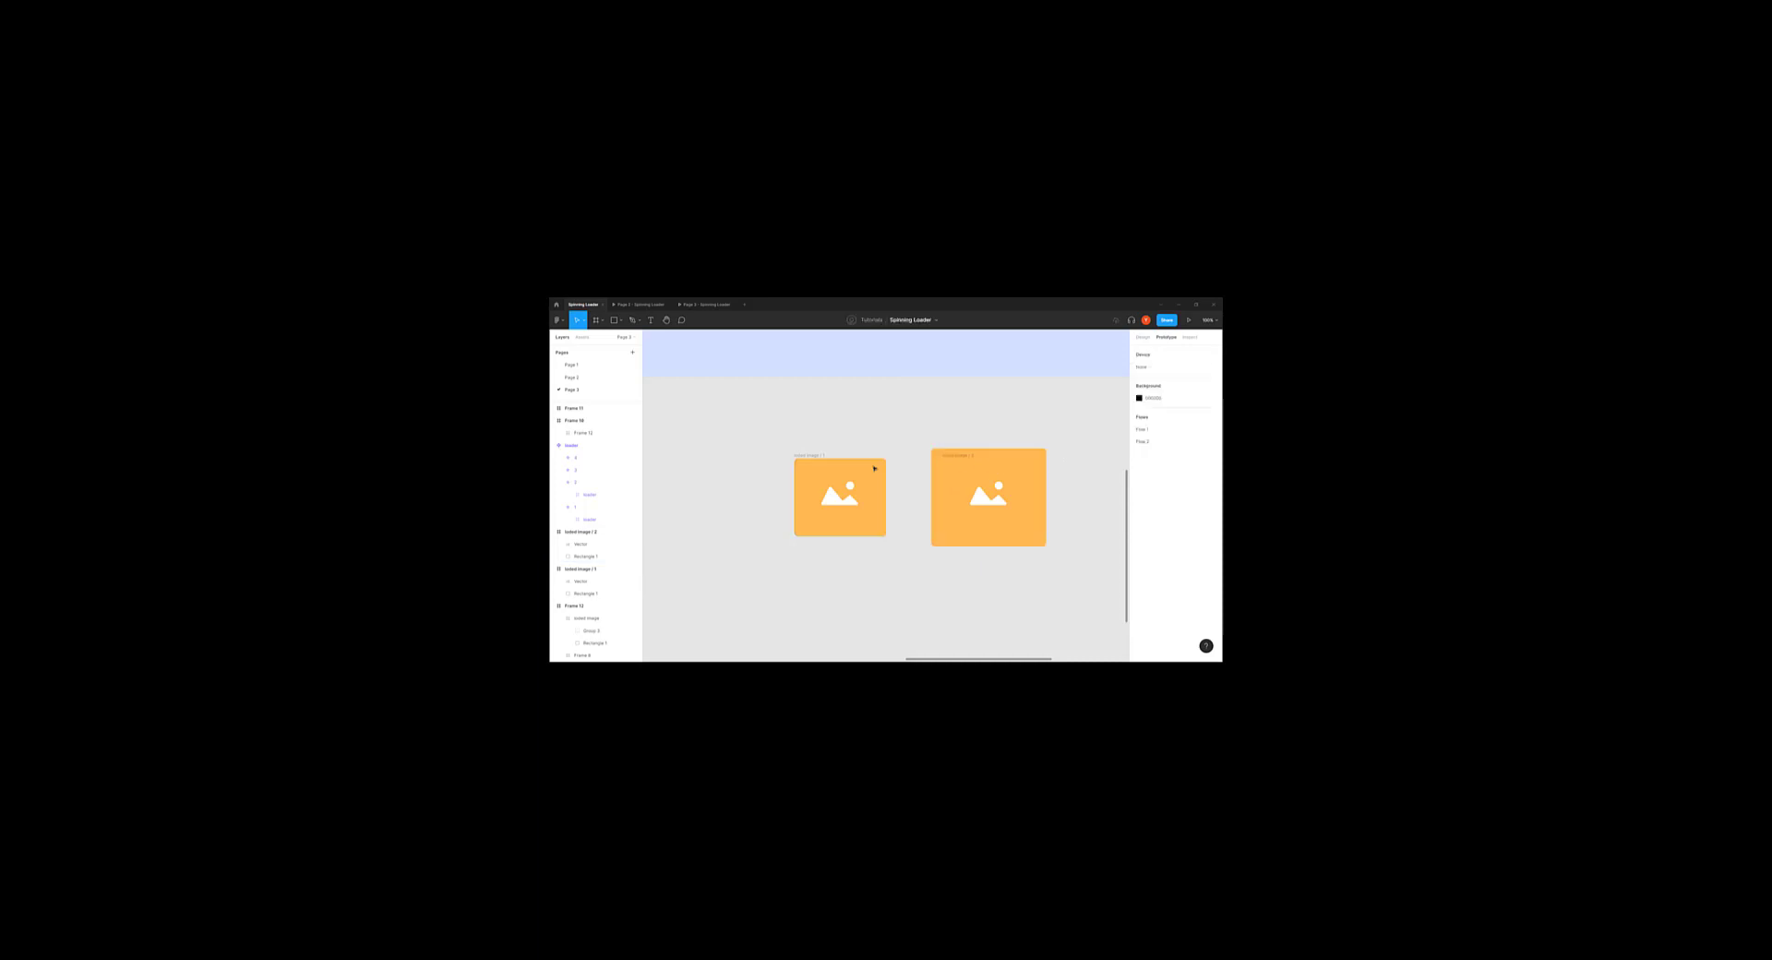
Step: Check the Clip content setting on the two orange image frames
{"action": "left_click", "coordinate": [960, 478]}
{"action": "left_click", "coordinate": [961, 478]}
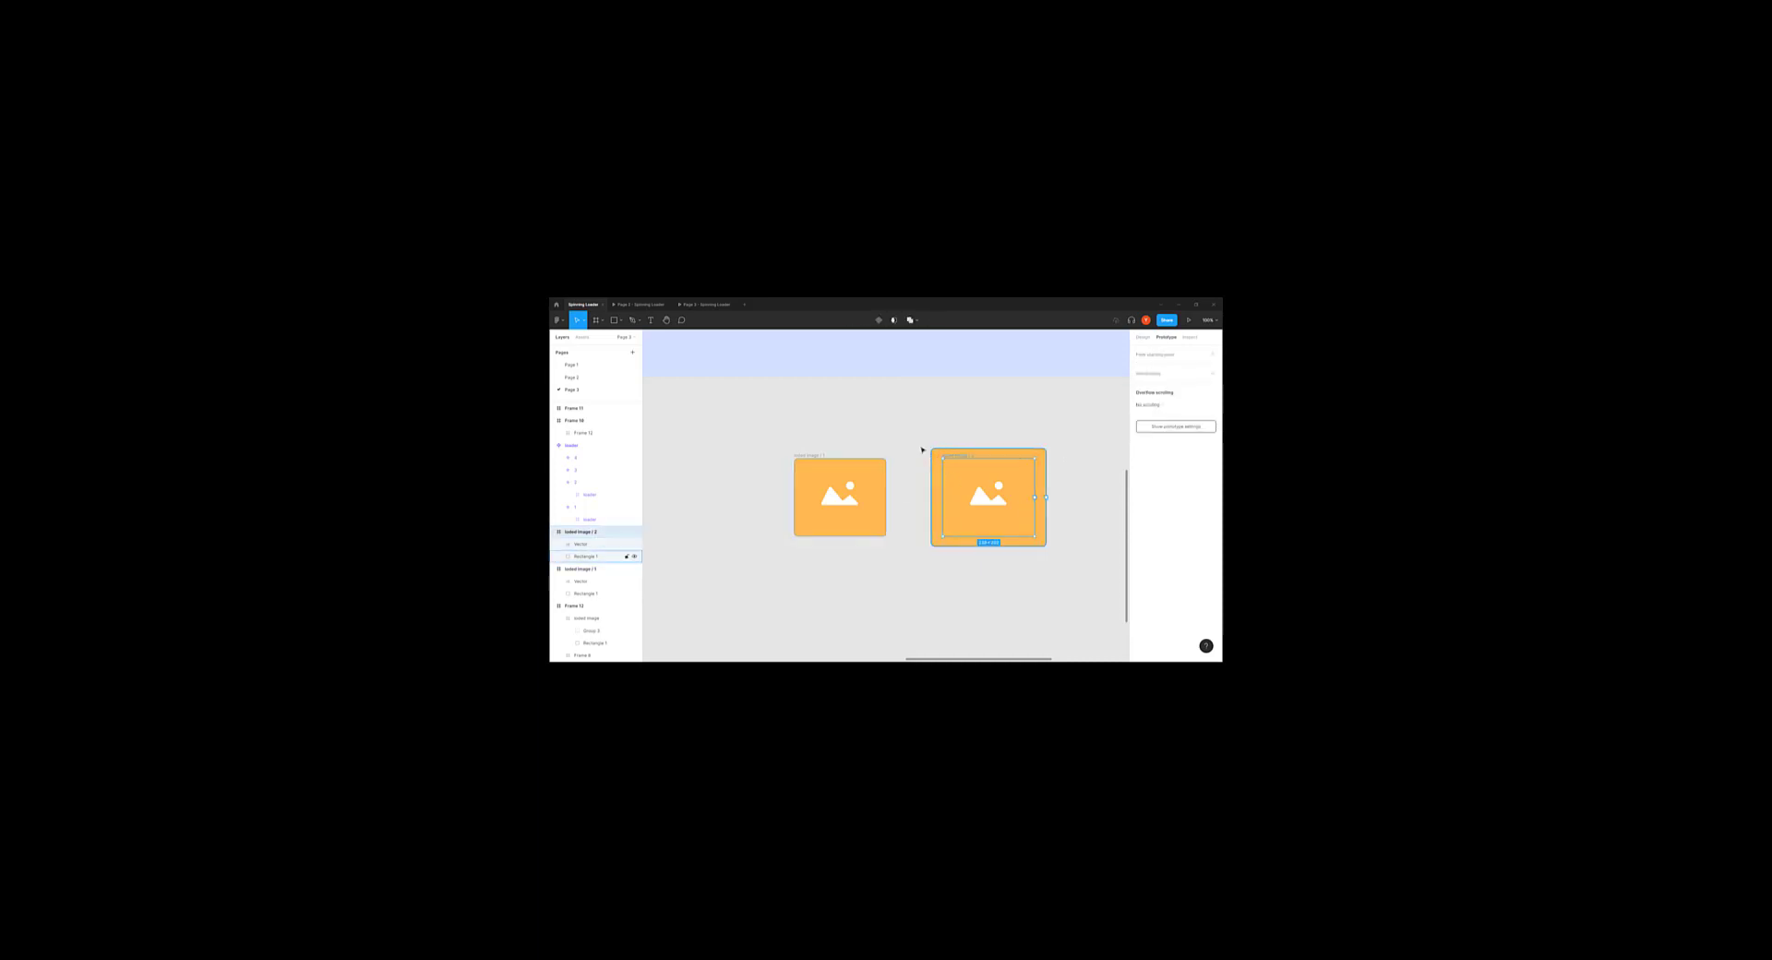
{"action": "left_click", "coordinate": [1142, 336]}
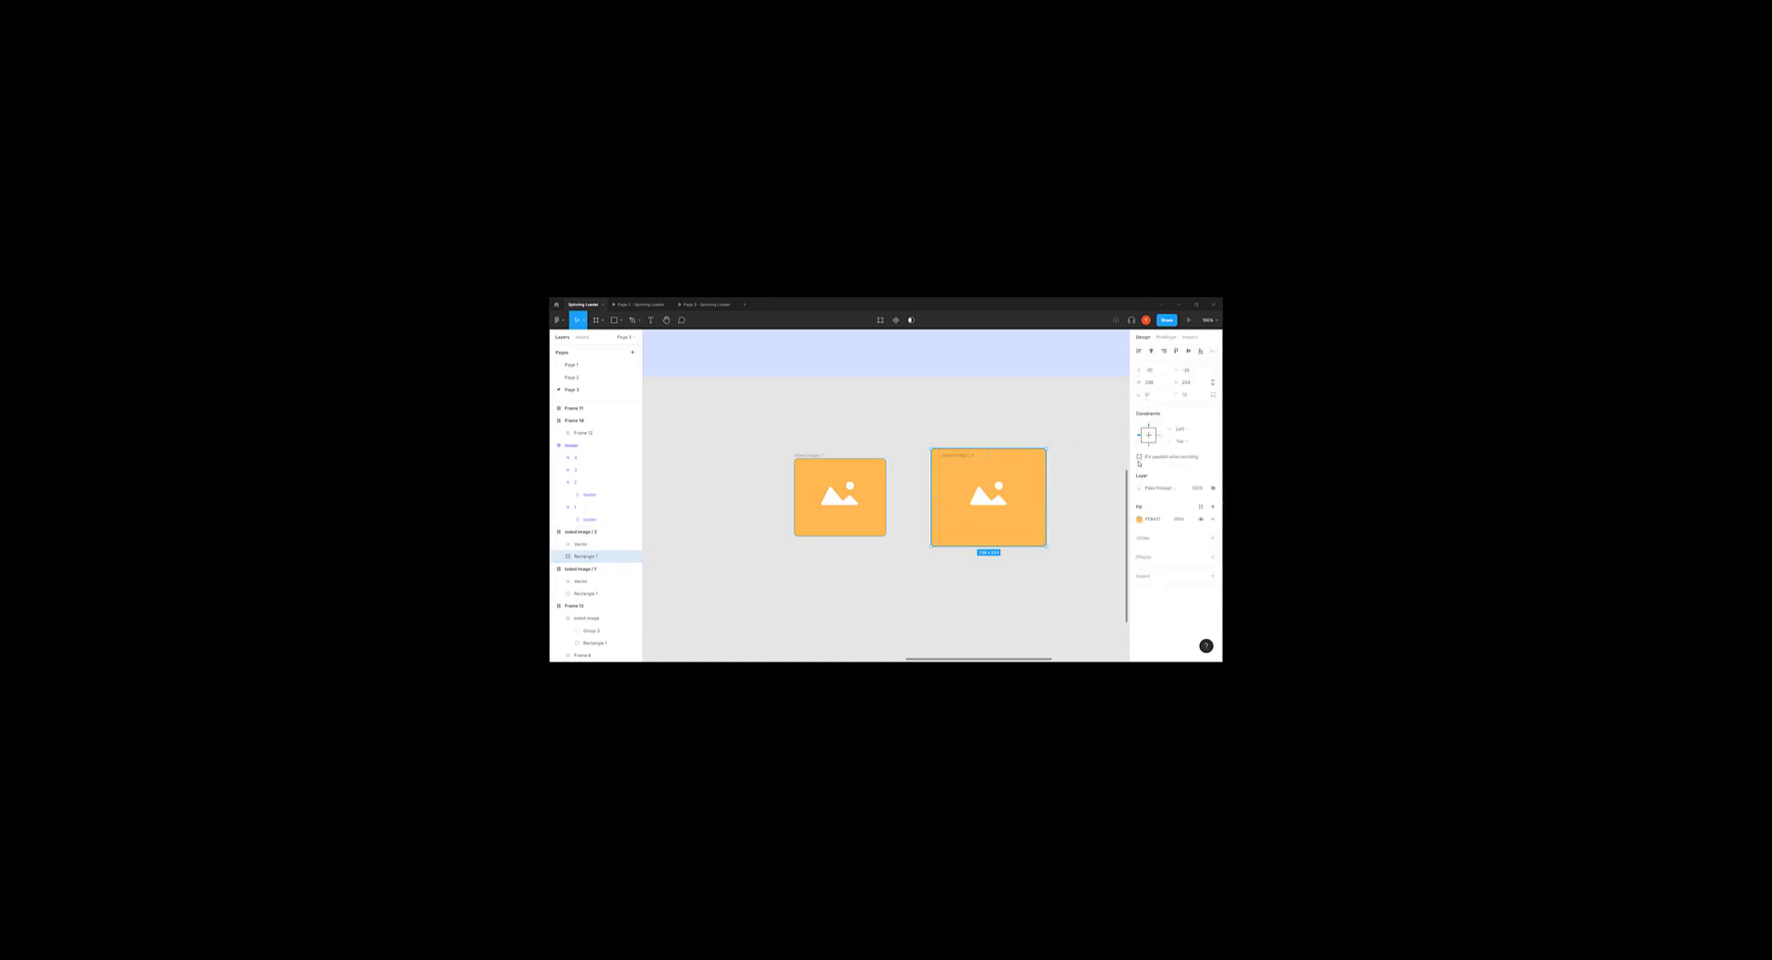
{"action": "left_click", "coordinate": [940, 439]}
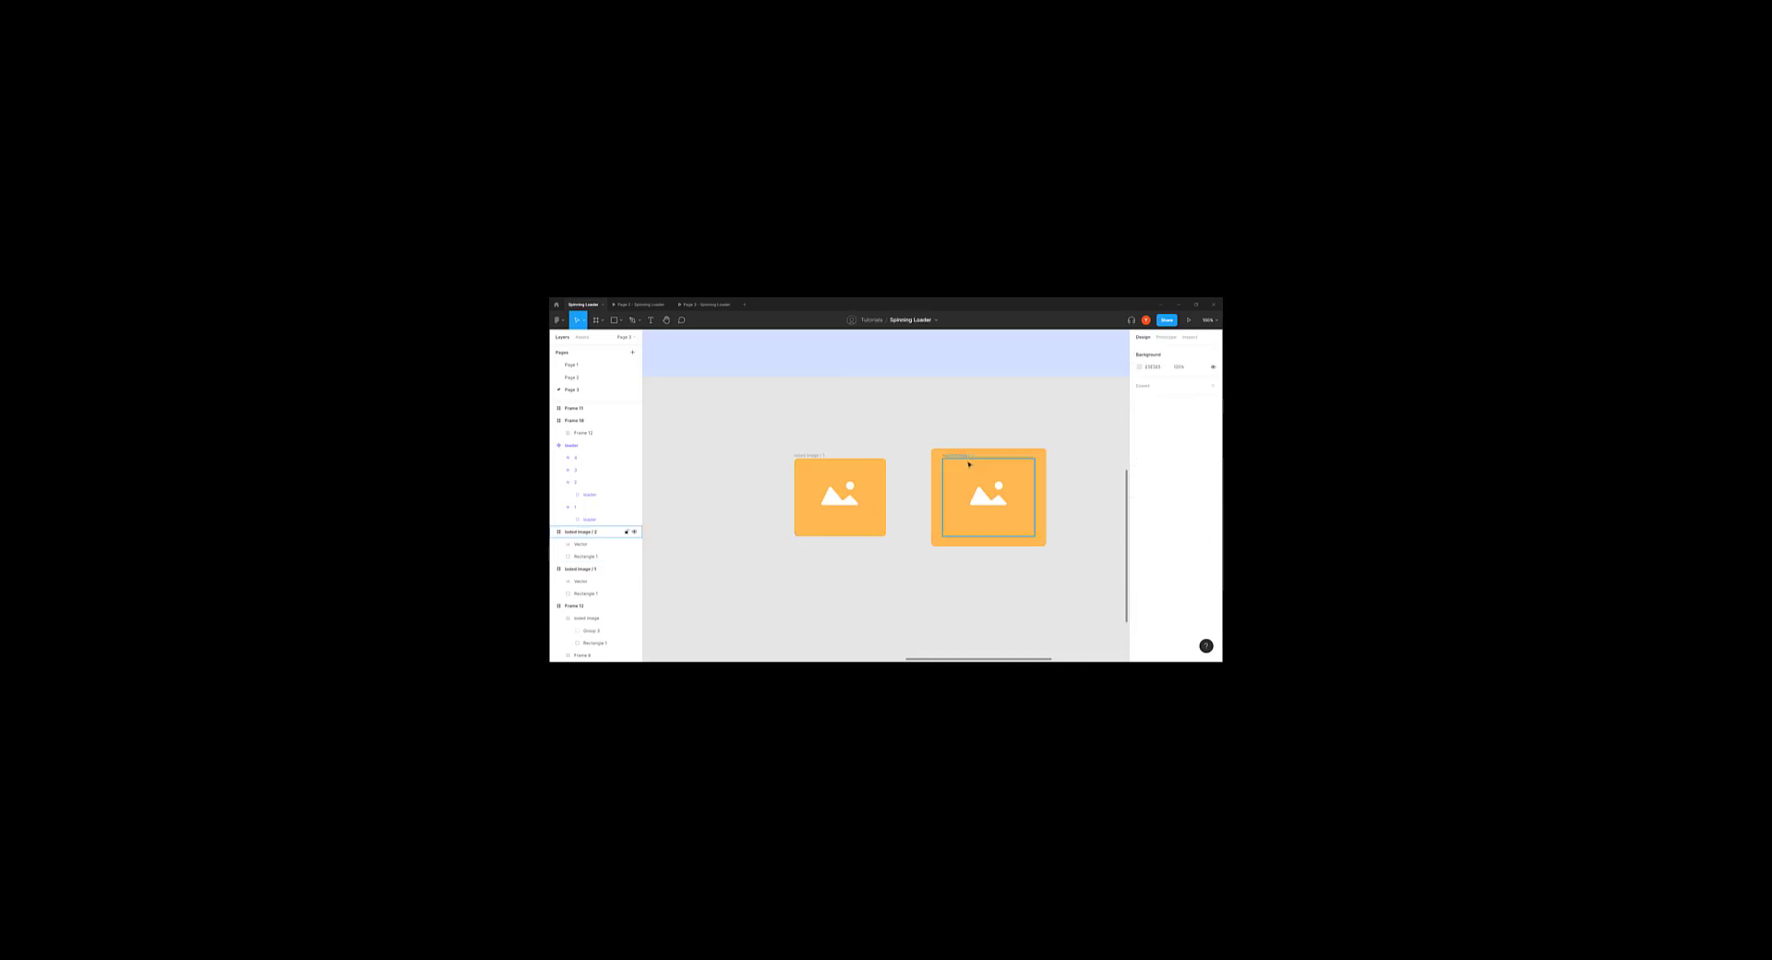
{"action": "left_click", "coordinate": [954, 456]}
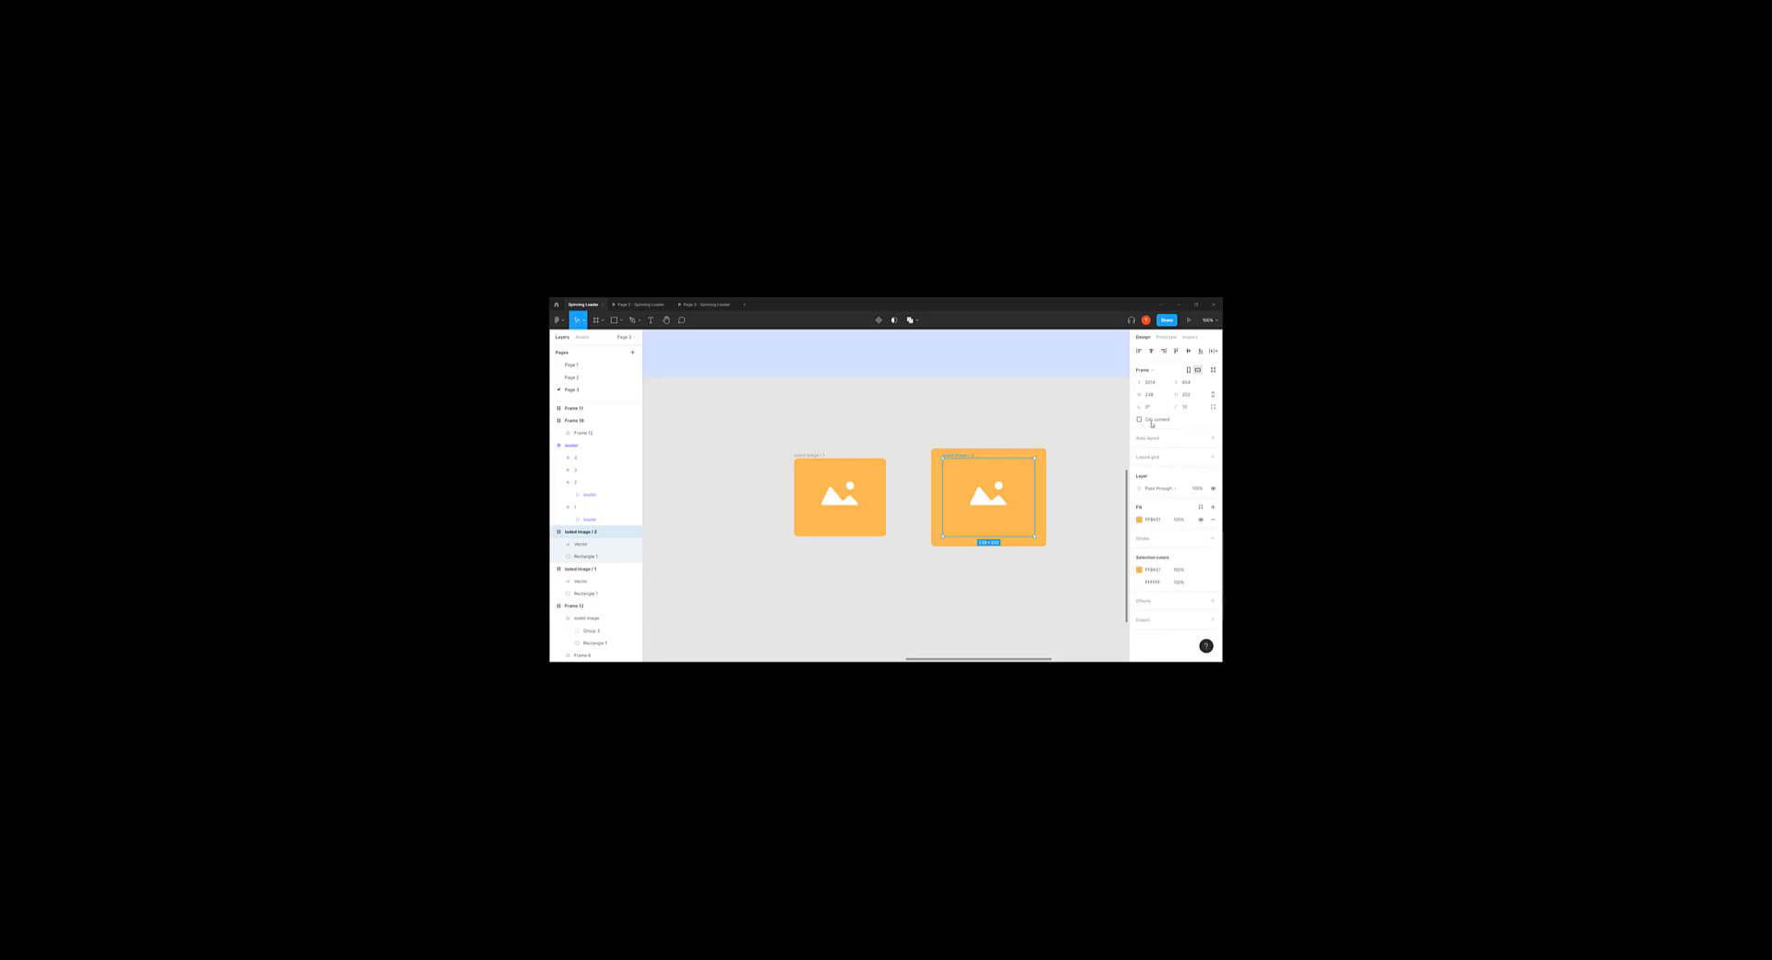
{"action": "left_click", "coordinate": [840, 494]}
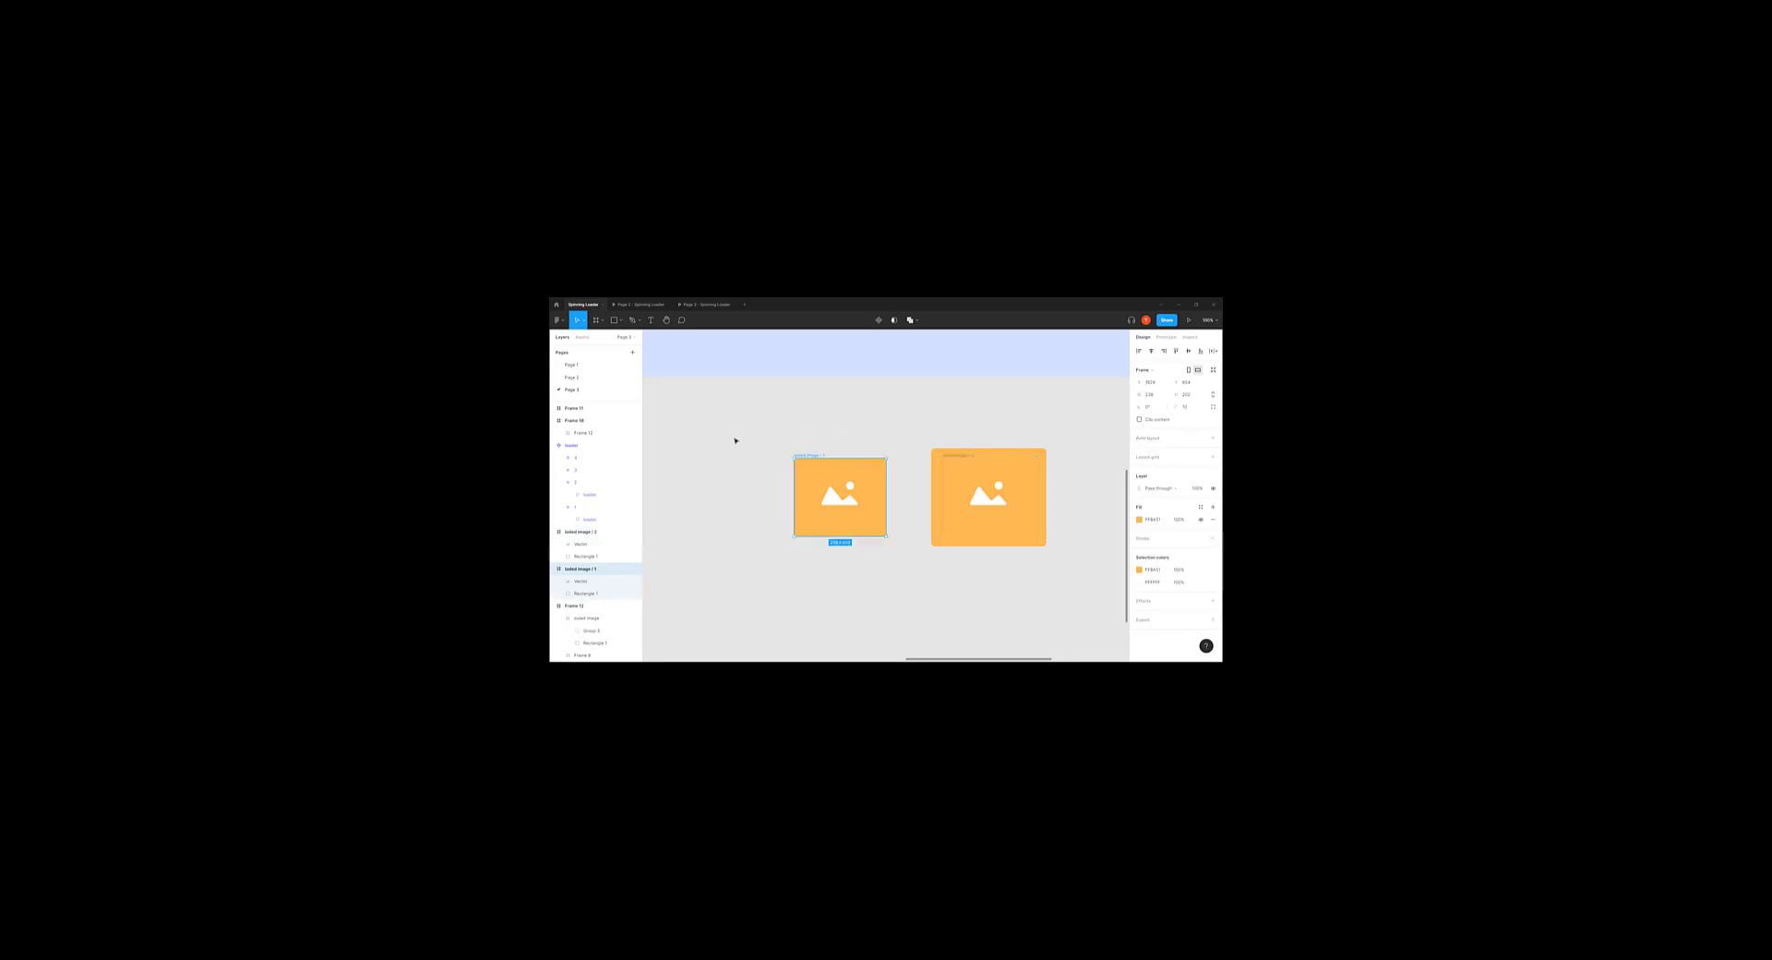
Step: Combine the two orange image frames into a component set
{"action": "left_click_drag", "start_coordinate": [718, 425], "coordinate": [1081, 588]}
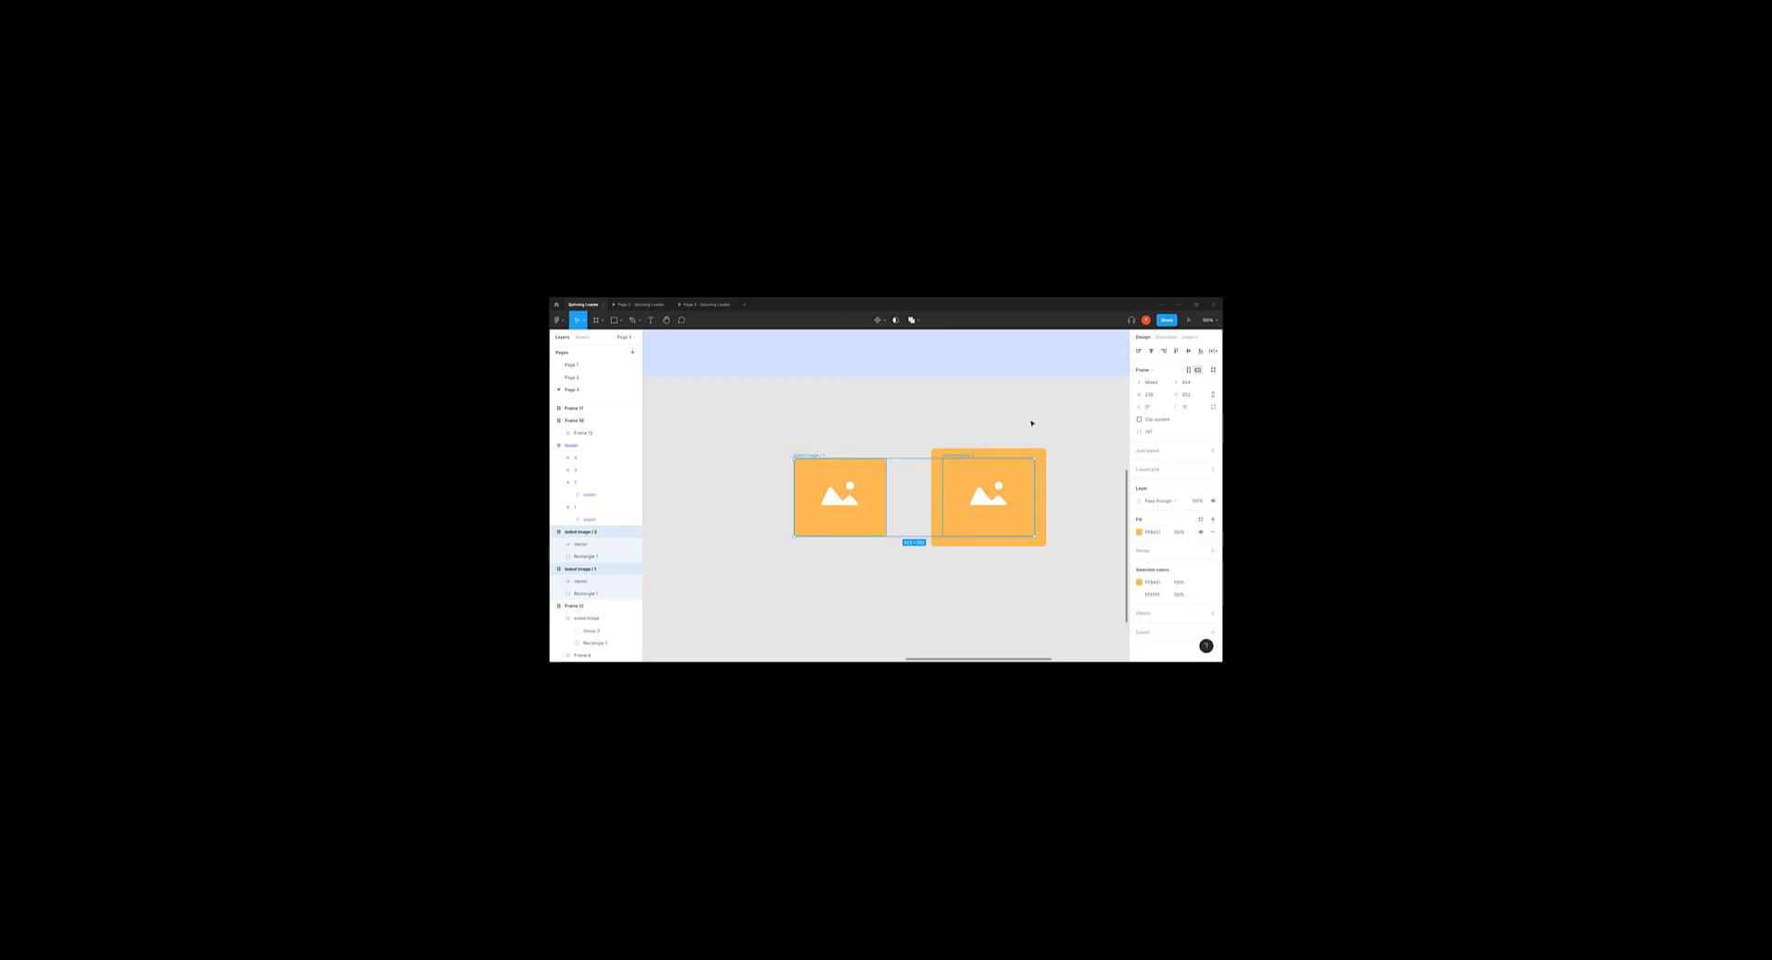
{"action": "left_click", "coordinate": [883, 325]}
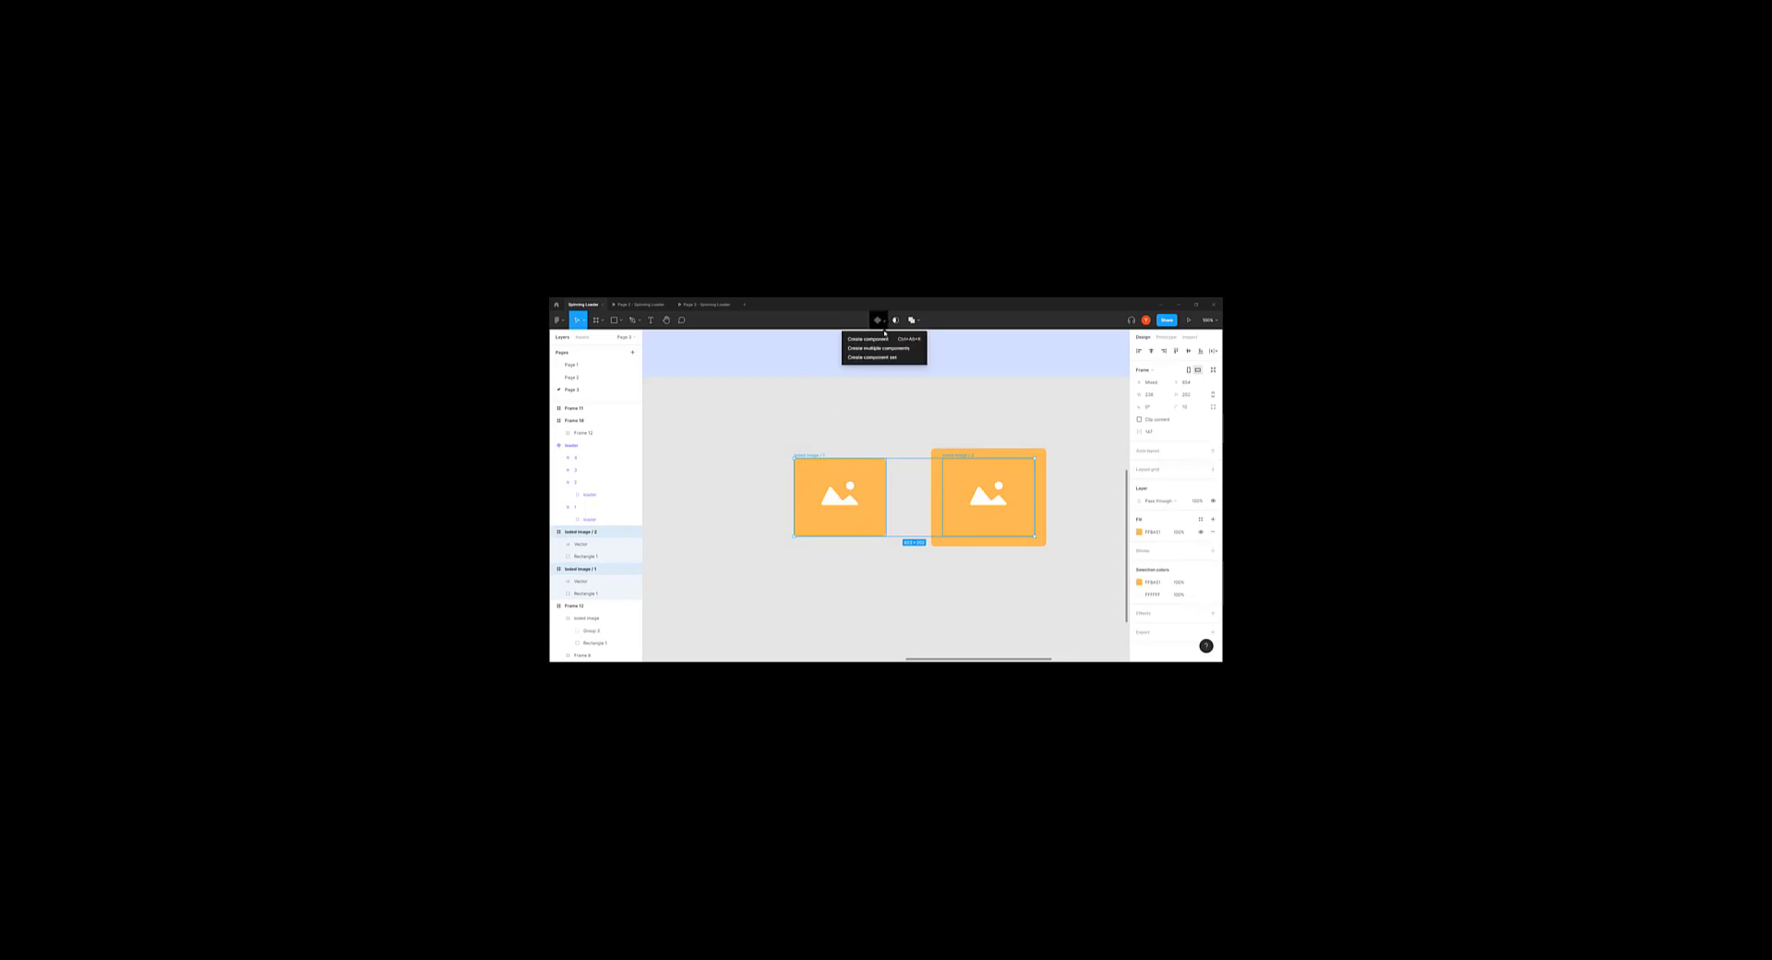
{"action": "left_click", "coordinate": [881, 357]}
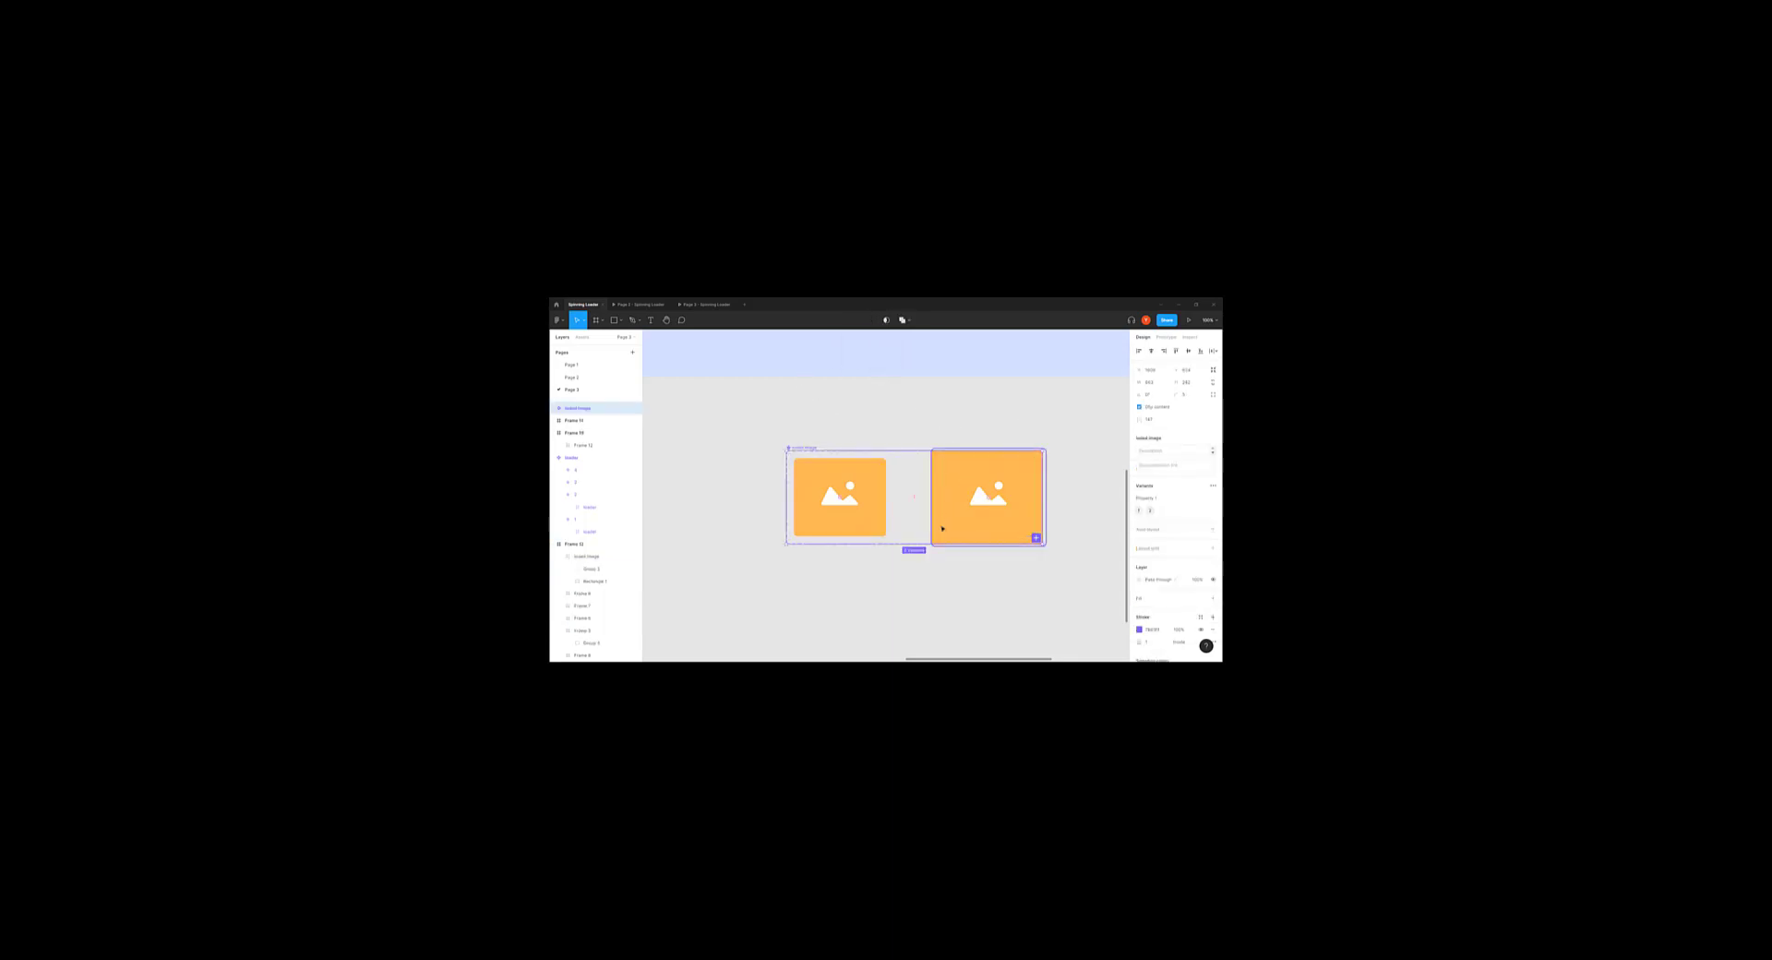
Step: Set the opacity of the enlarged background rectangle in the second variant to 0%
{"action": "left_click", "coordinate": [935, 459], "text": "ctrl"}
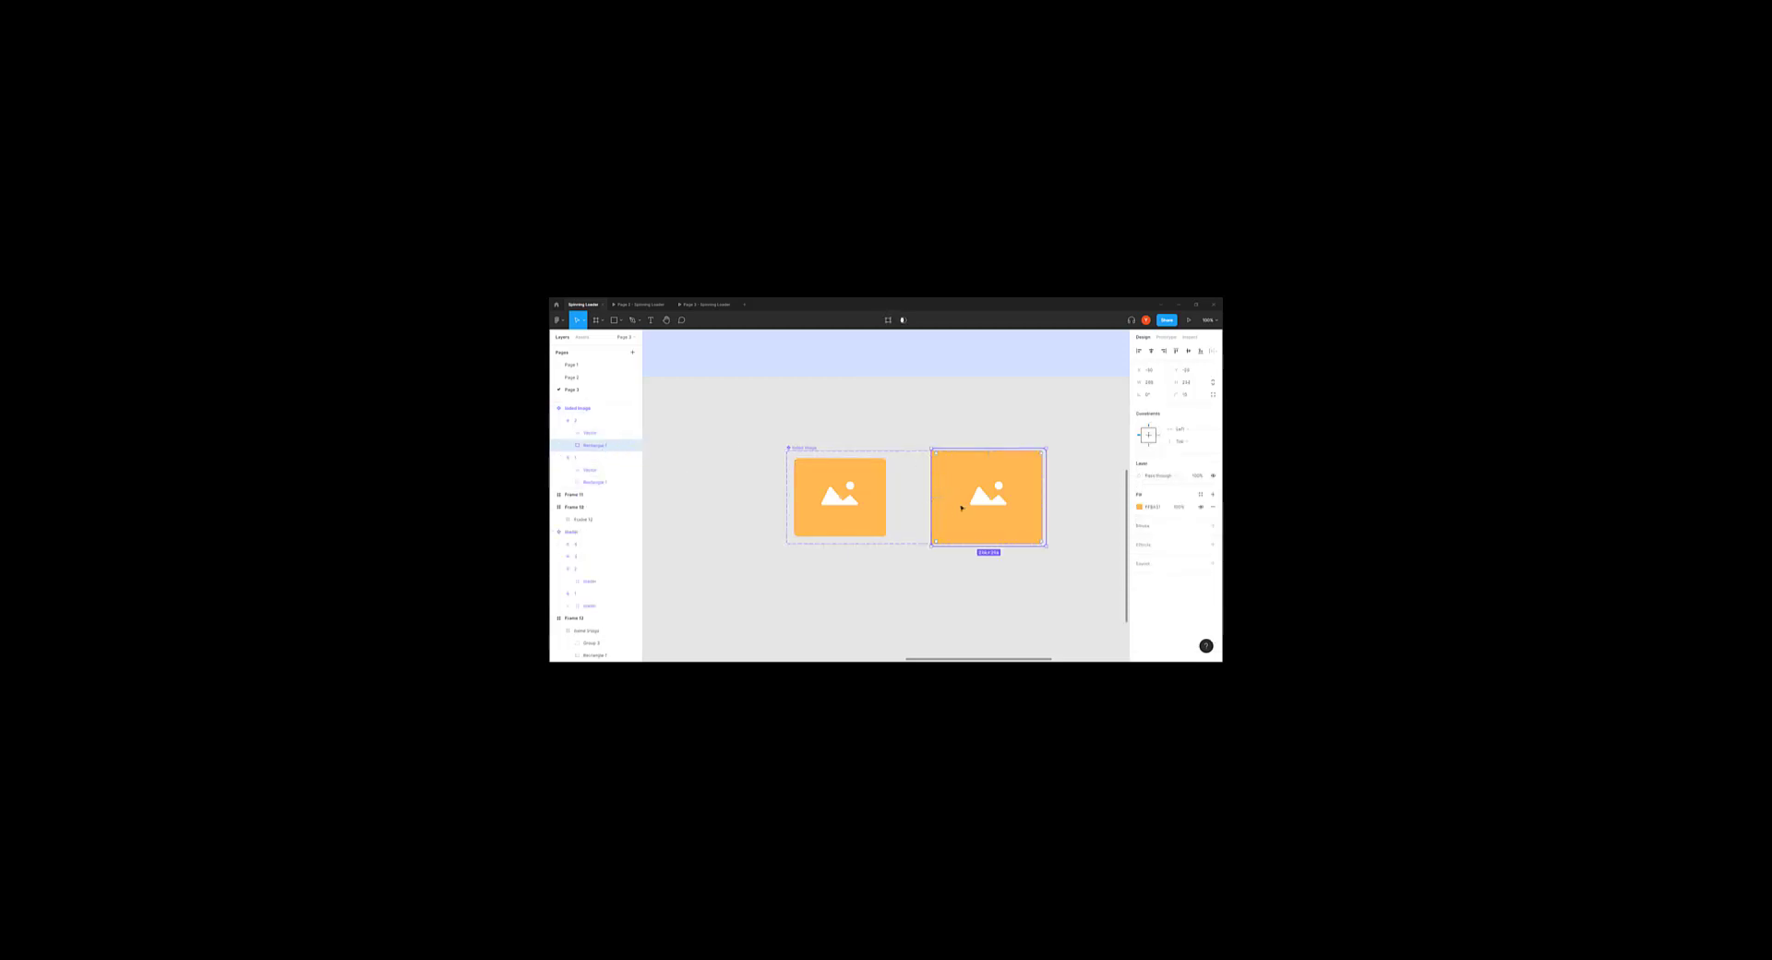
{"action": "left_click", "coordinate": [1197, 476]}
{"action": "key", "text": "Return"}
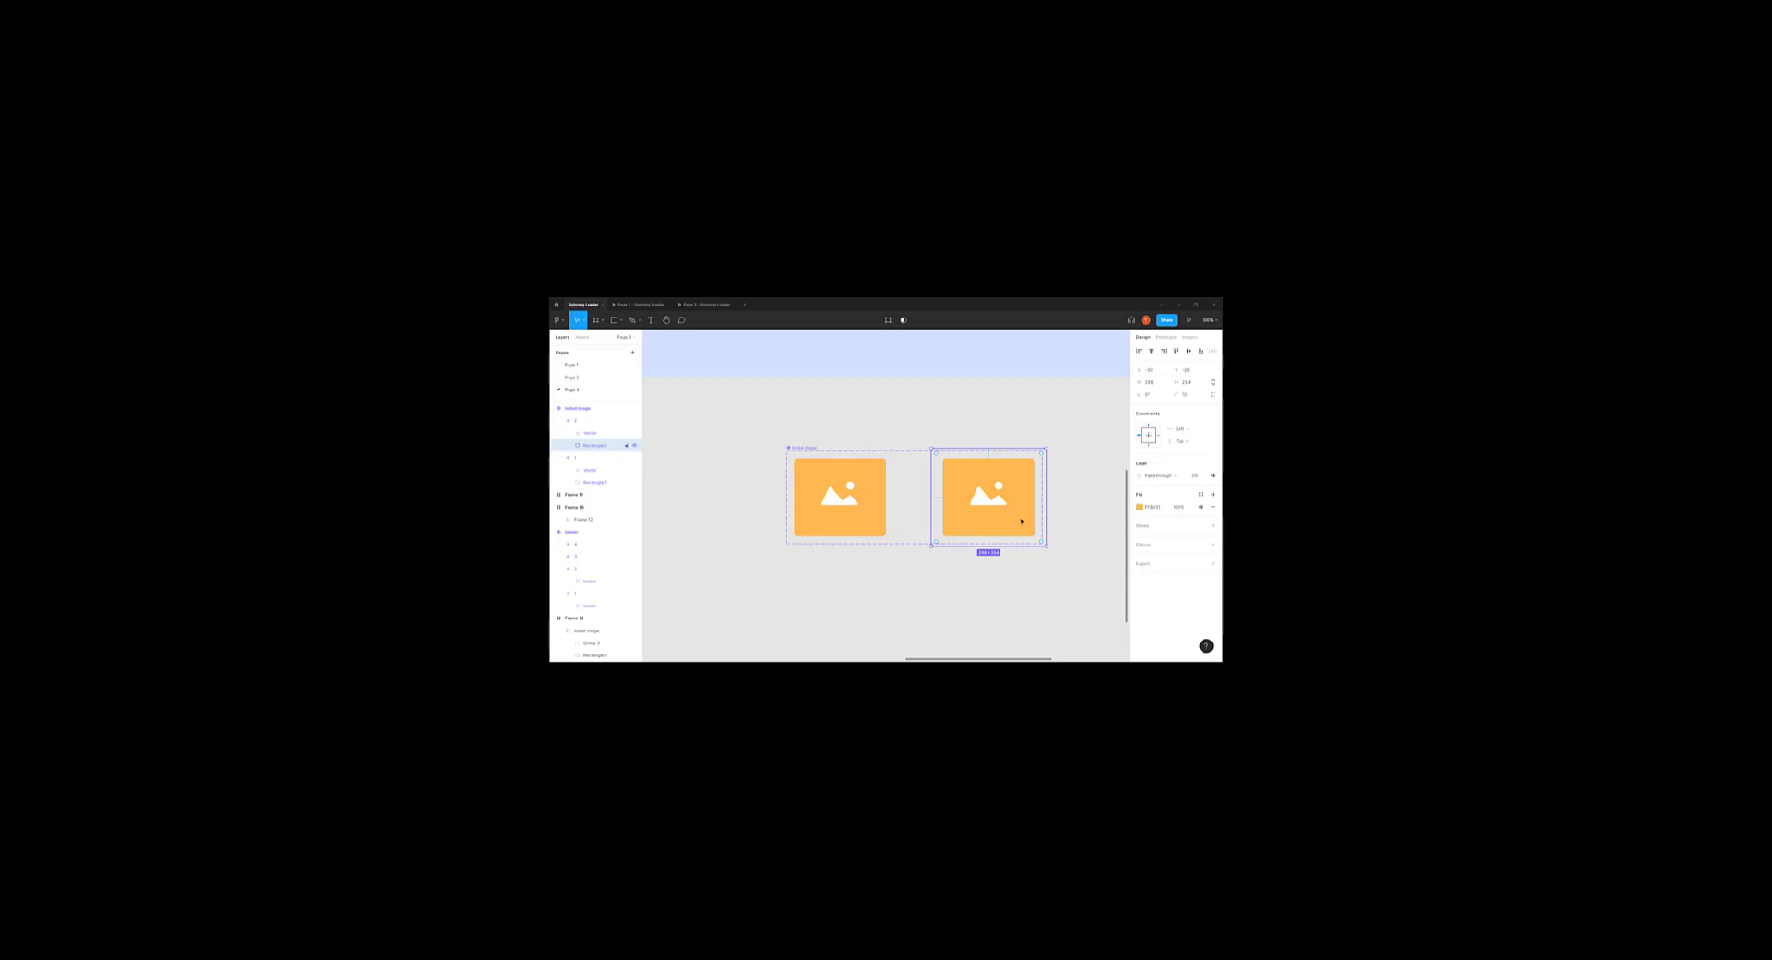
Step: Connect the first variant to the second with an After delay trigger and set the delay to 1000 ms
{"action": "left_click", "coordinate": [821, 479]}
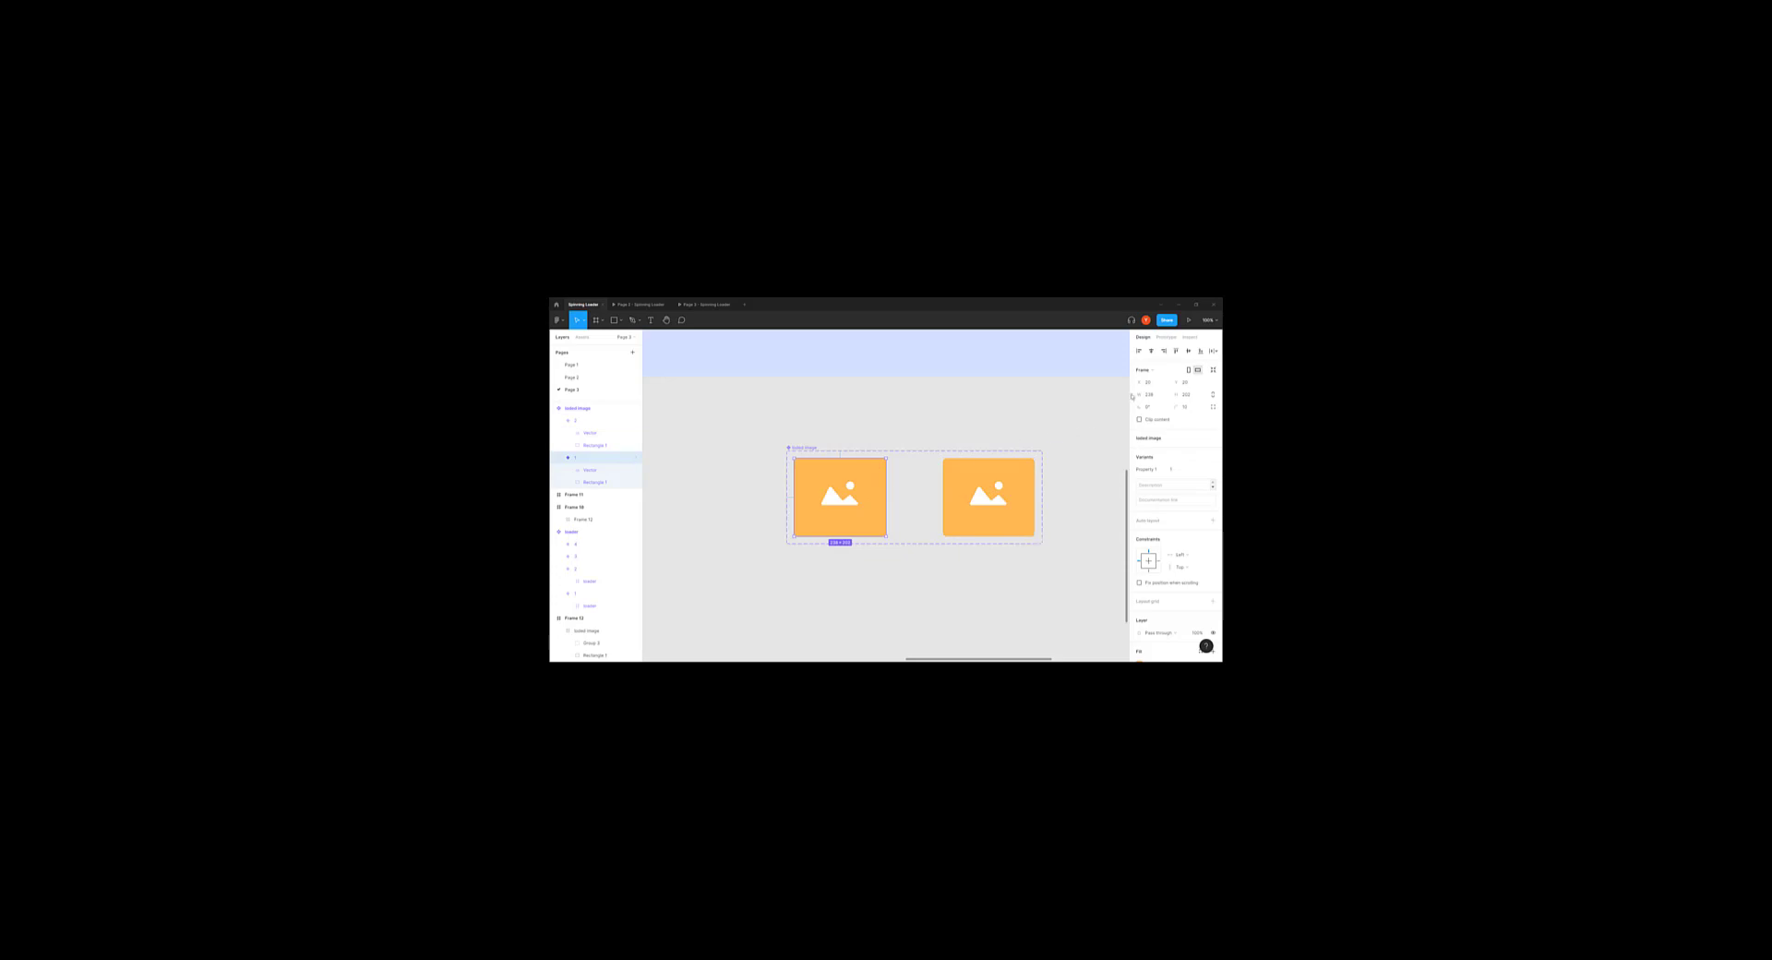
{"action": "left_click", "coordinate": [1167, 337]}
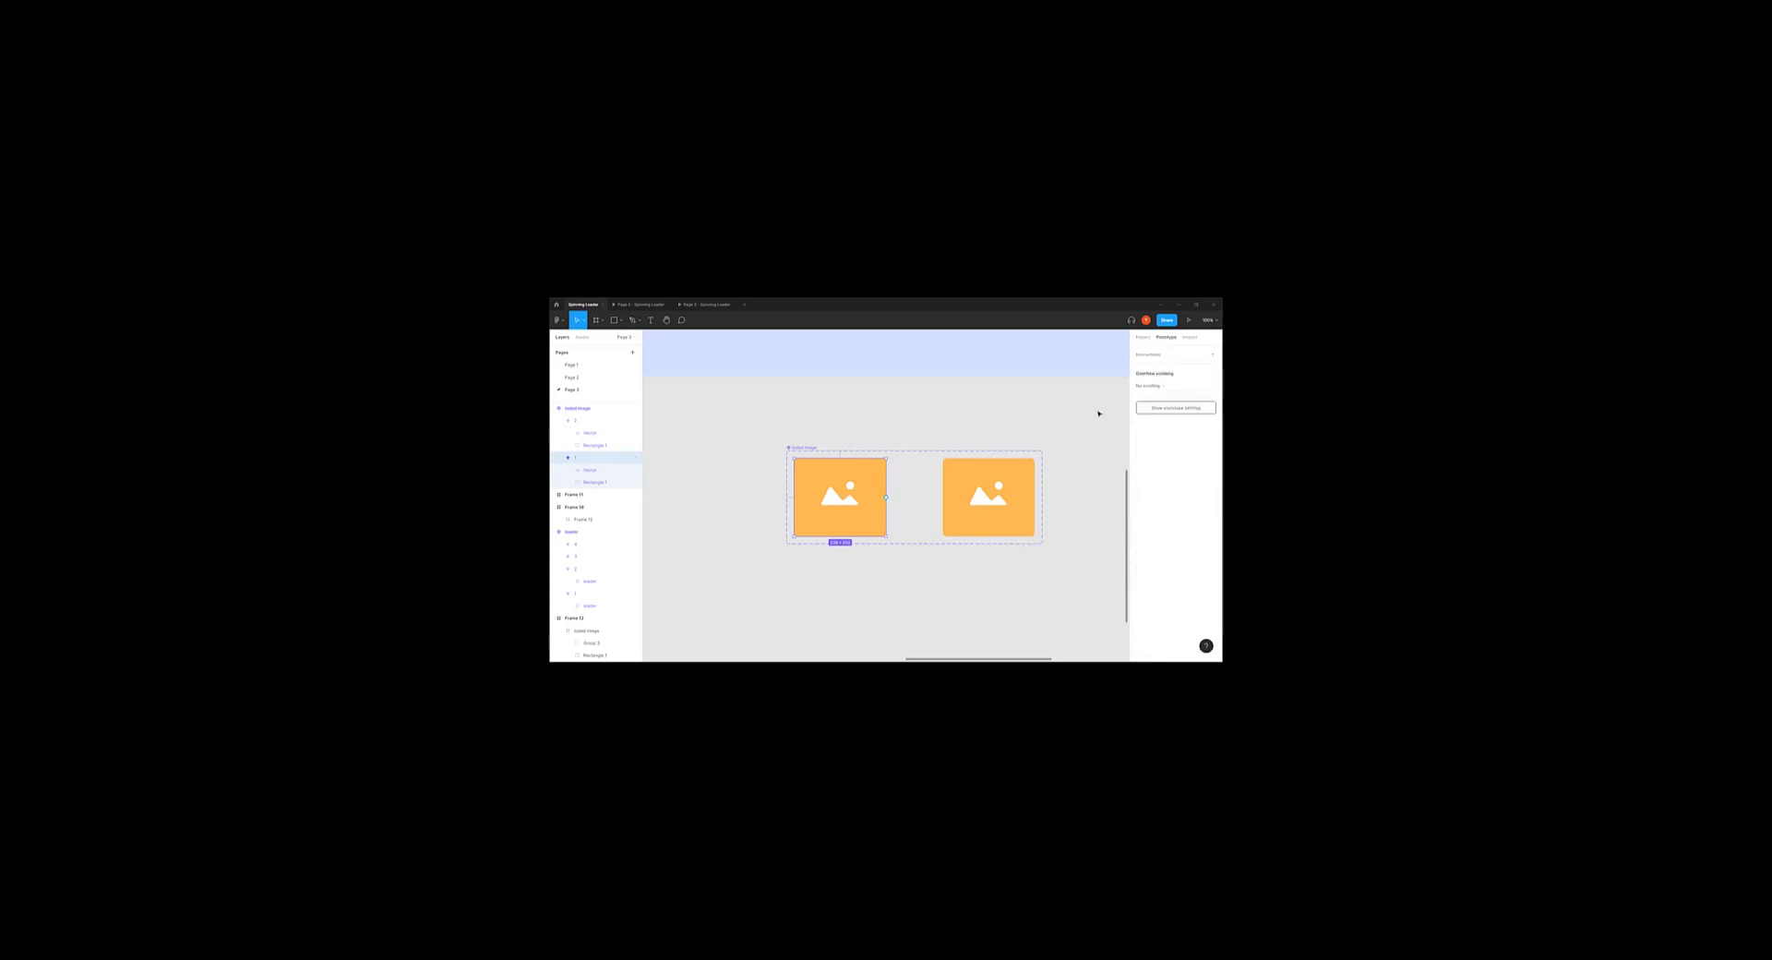
{"action": "left_click_drag", "start_coordinate": [886, 498], "coordinate": [942, 501]}
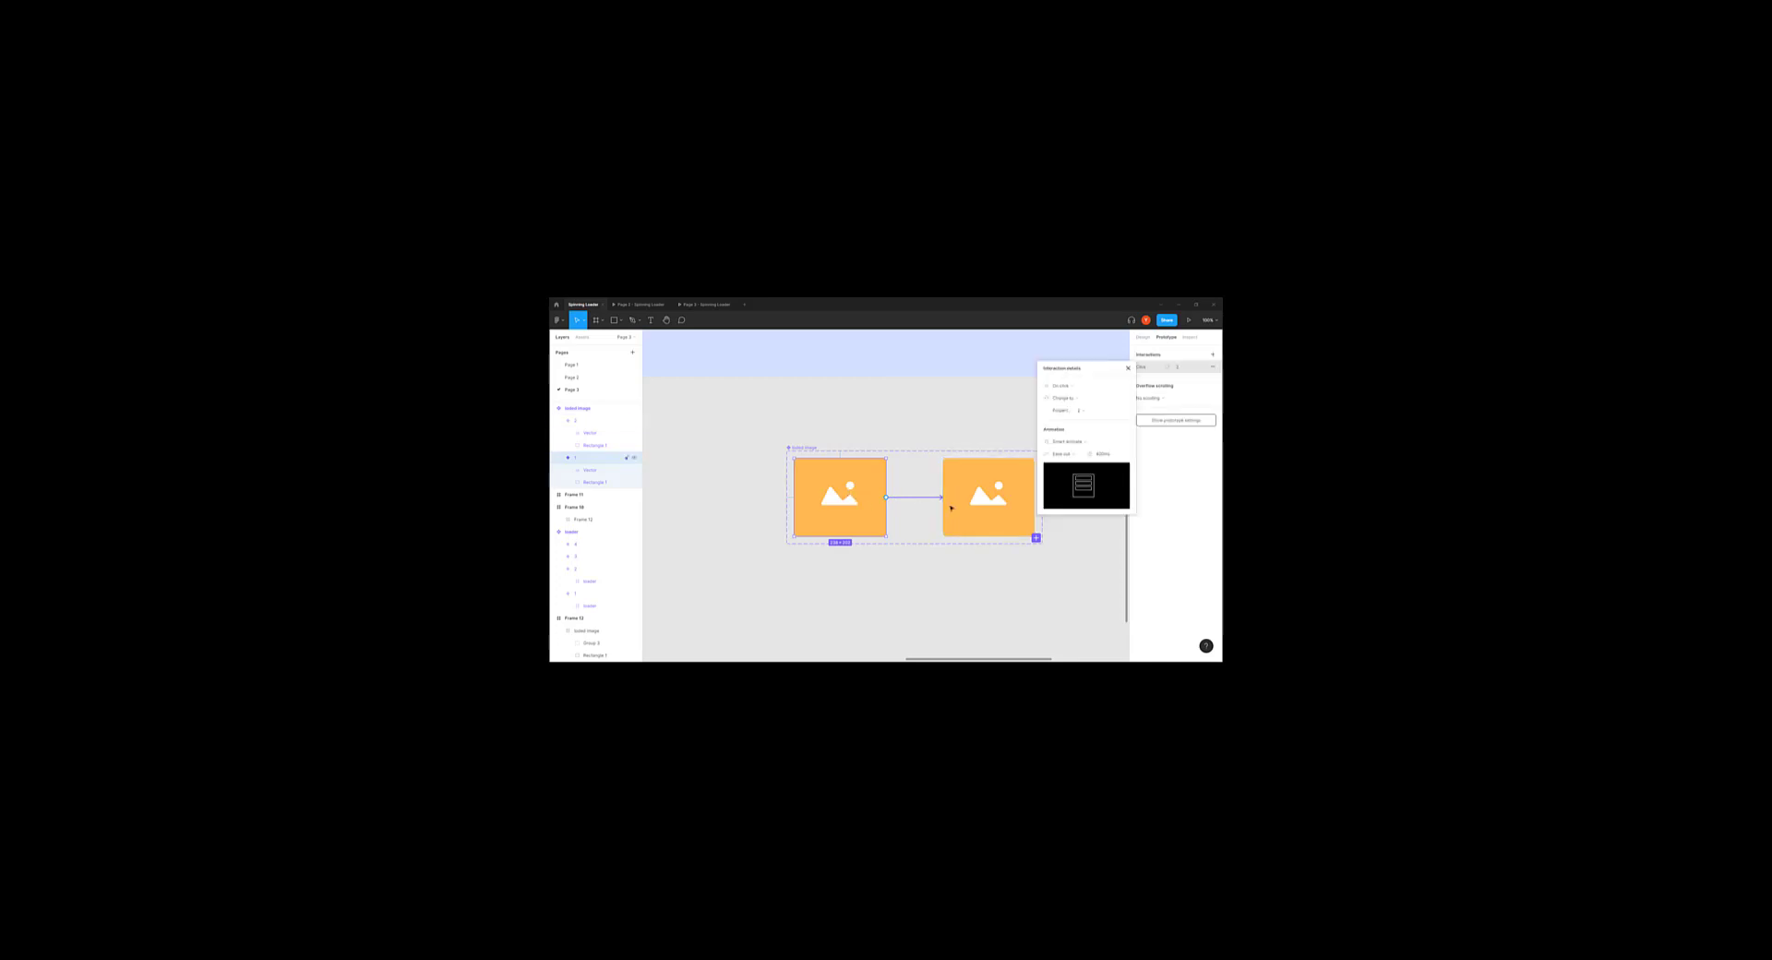
{"action": "left_click", "coordinate": [1067, 386]}
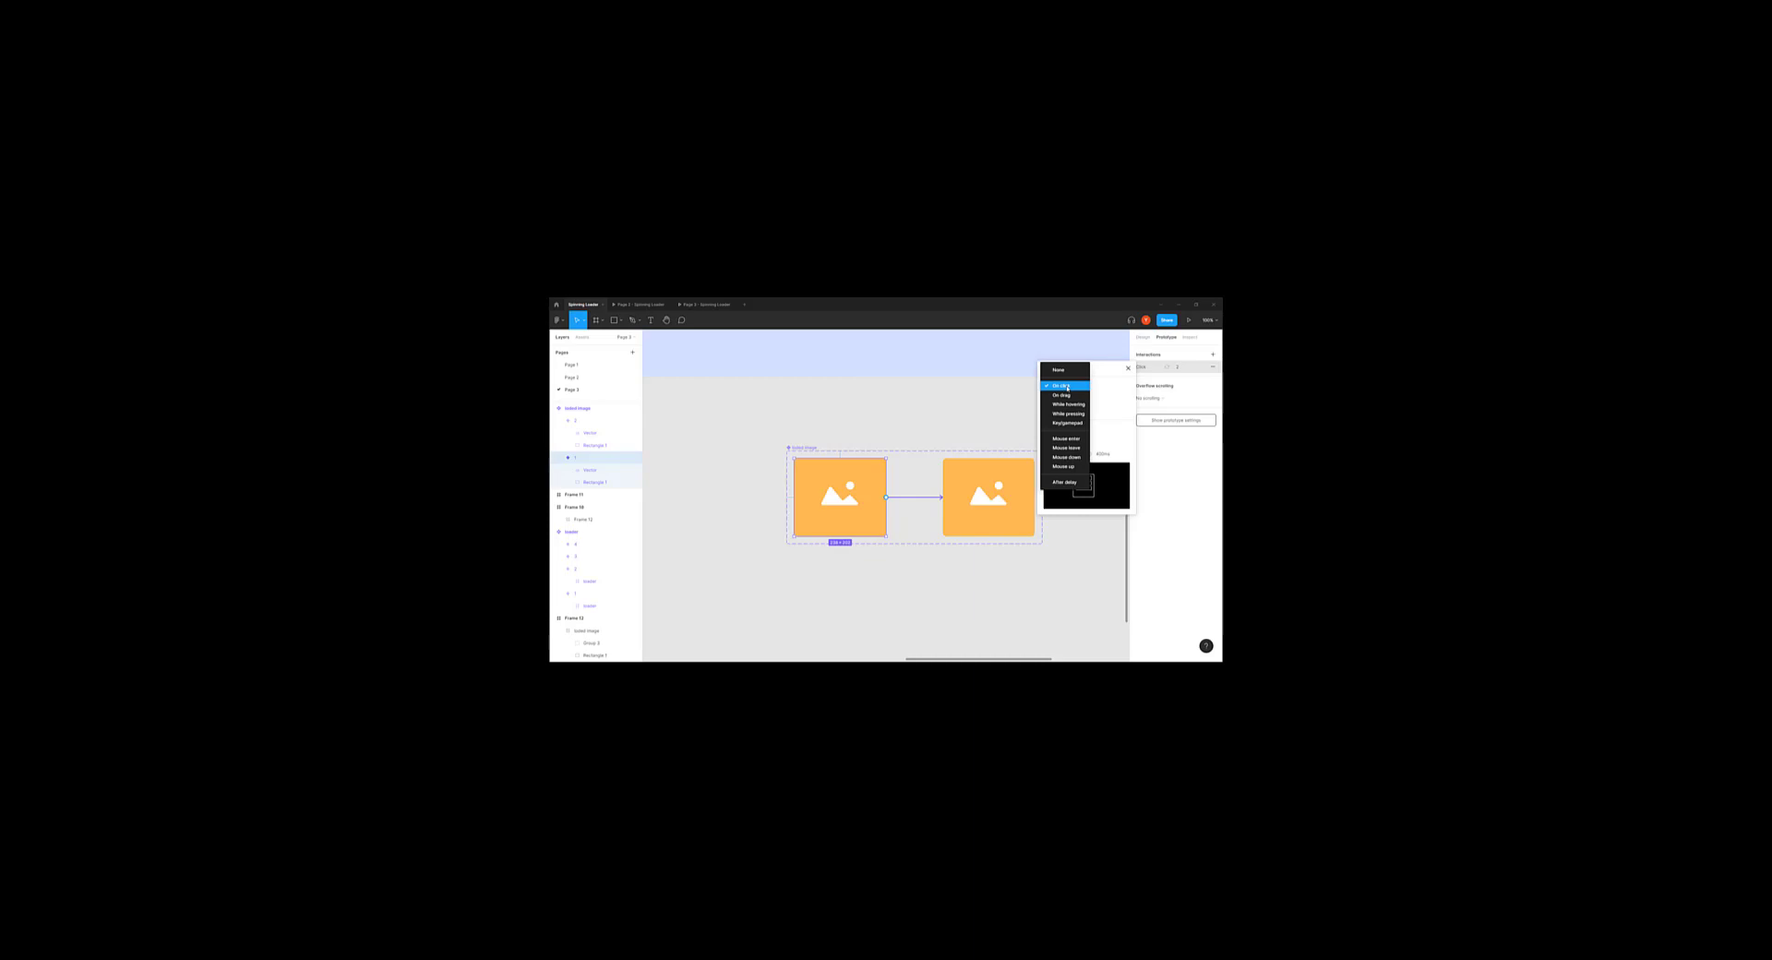
{"action": "left_click", "coordinate": [1063, 483]}
{"action": "left_click_drag", "start_coordinate": [1098, 371], "coordinate": [1170, 423]}
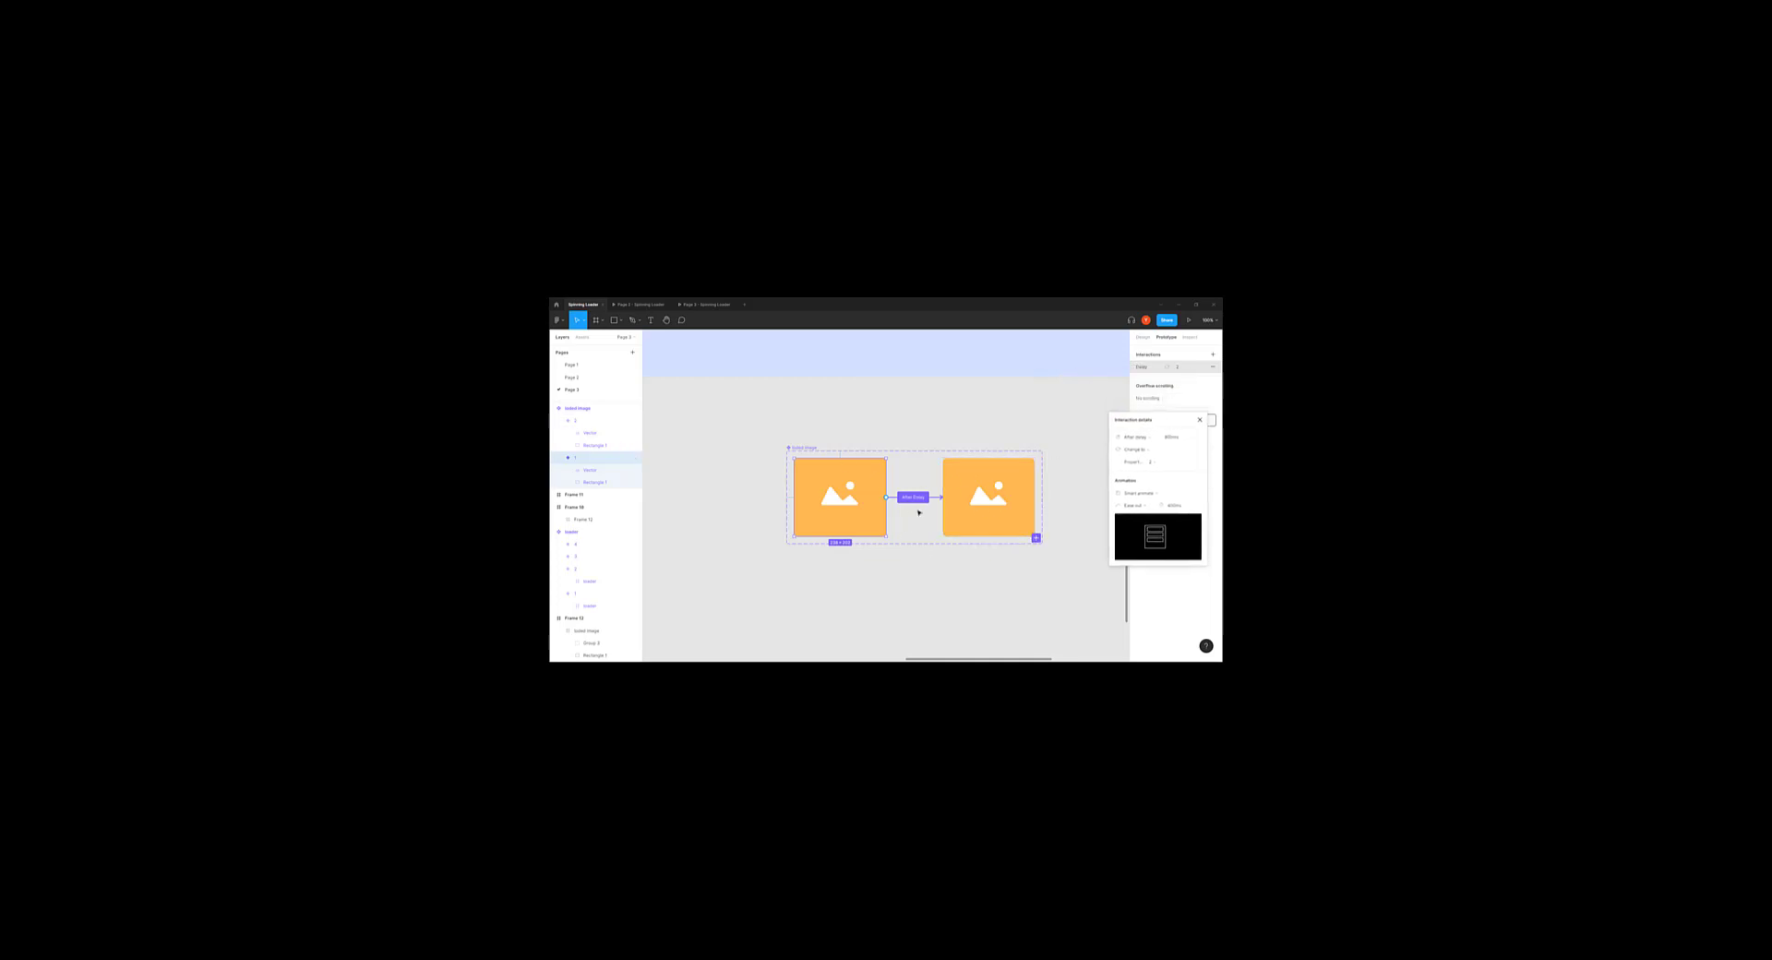
{"action": "left_click", "coordinate": [1176, 437]}
{"action": "type", "text": "1000"}
{"action": "key", "text": "Return"}
Step: Replace the orange image tile in the second Gallery frame with an instance of the component set's first variant
{"action": "scroll", "coordinate": [866, 424], "scroll_direction": "up", "scroll_amount": 2}
{"action": "scroll", "coordinate": [866, 423], "scroll_direction": "right", "scroll_amount": 2}
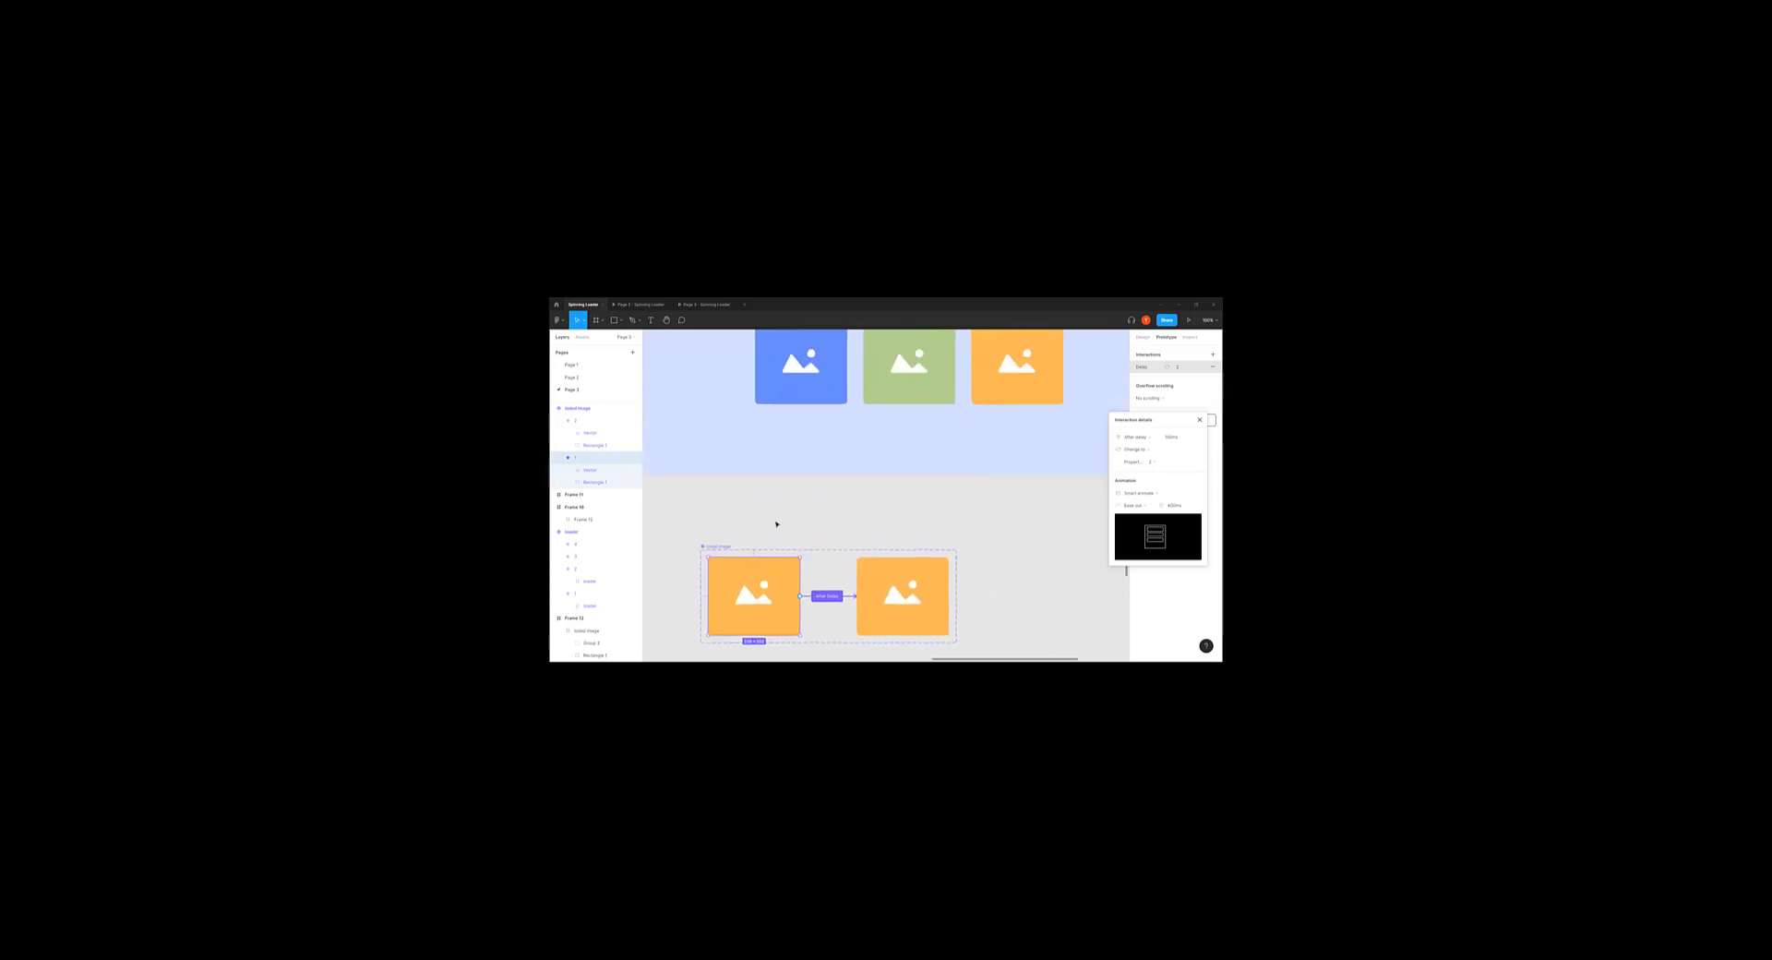
{"action": "left_click", "coordinate": [748, 563]}
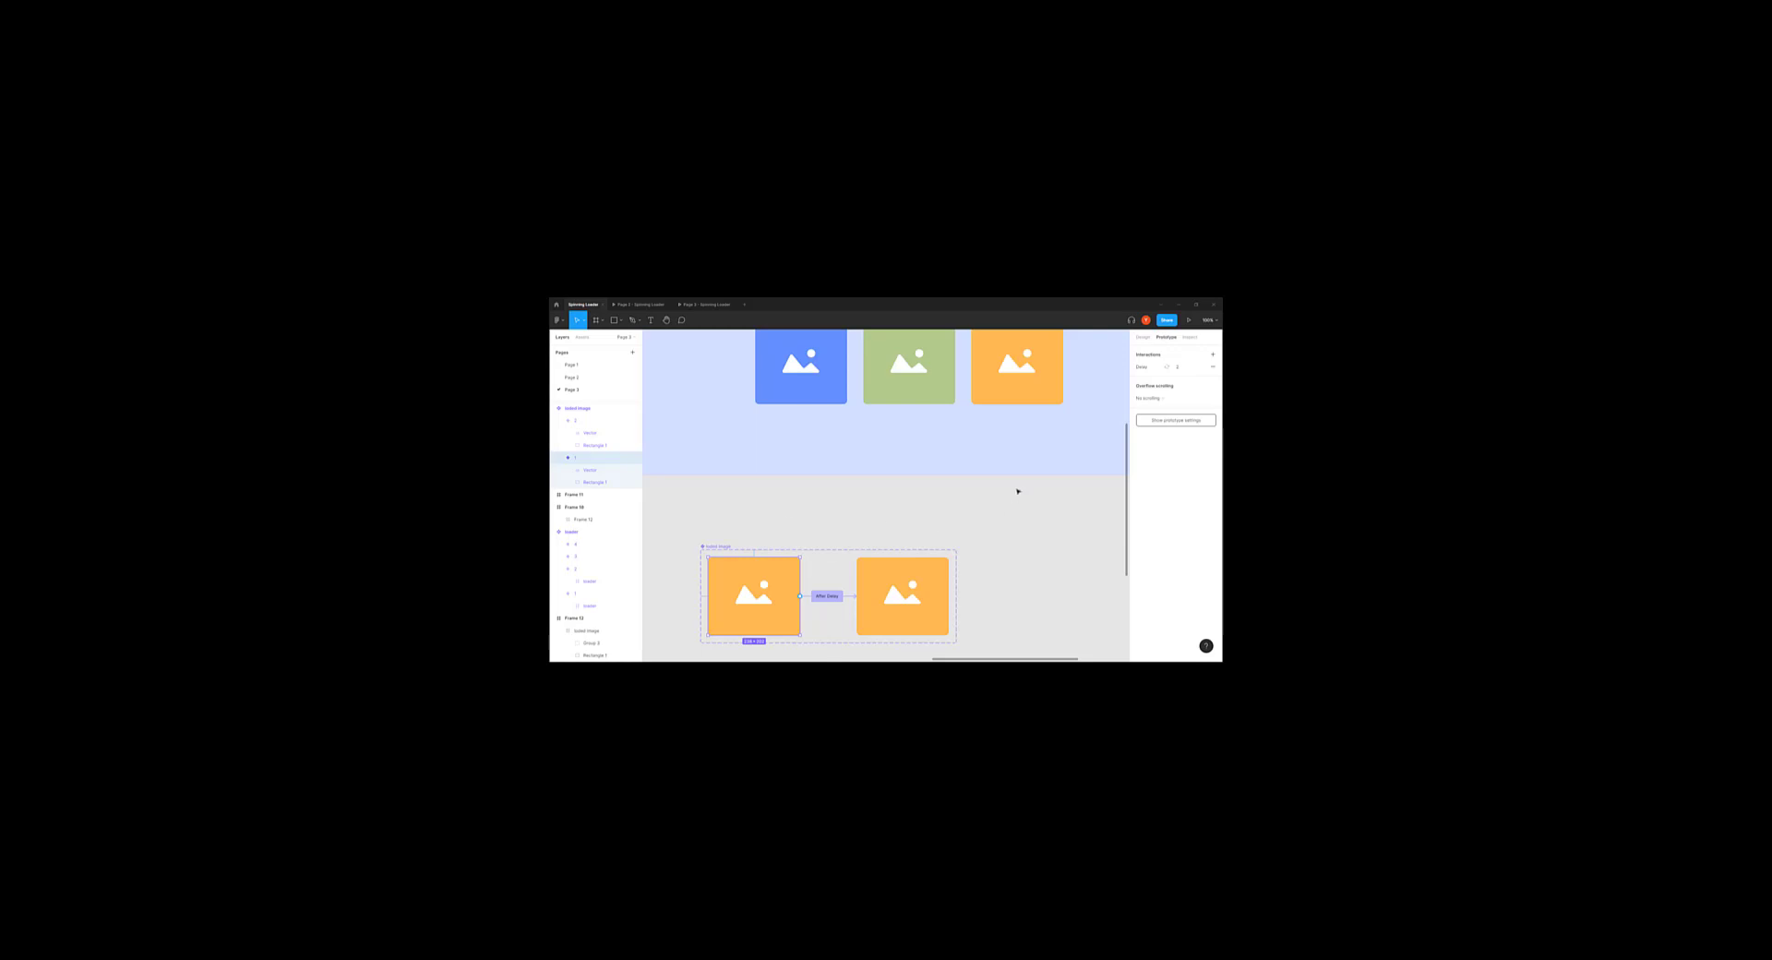
{"action": "scroll", "coordinate": [978, 503], "scroll_direction": "up", "scroll_amount": 3}
{"action": "scroll", "coordinate": [978, 502], "scroll_direction": "right", "scroll_amount": 2}
{"action": "left_click", "coordinate": [935, 450]}
{"action": "right_click", "coordinate": [933, 420]}
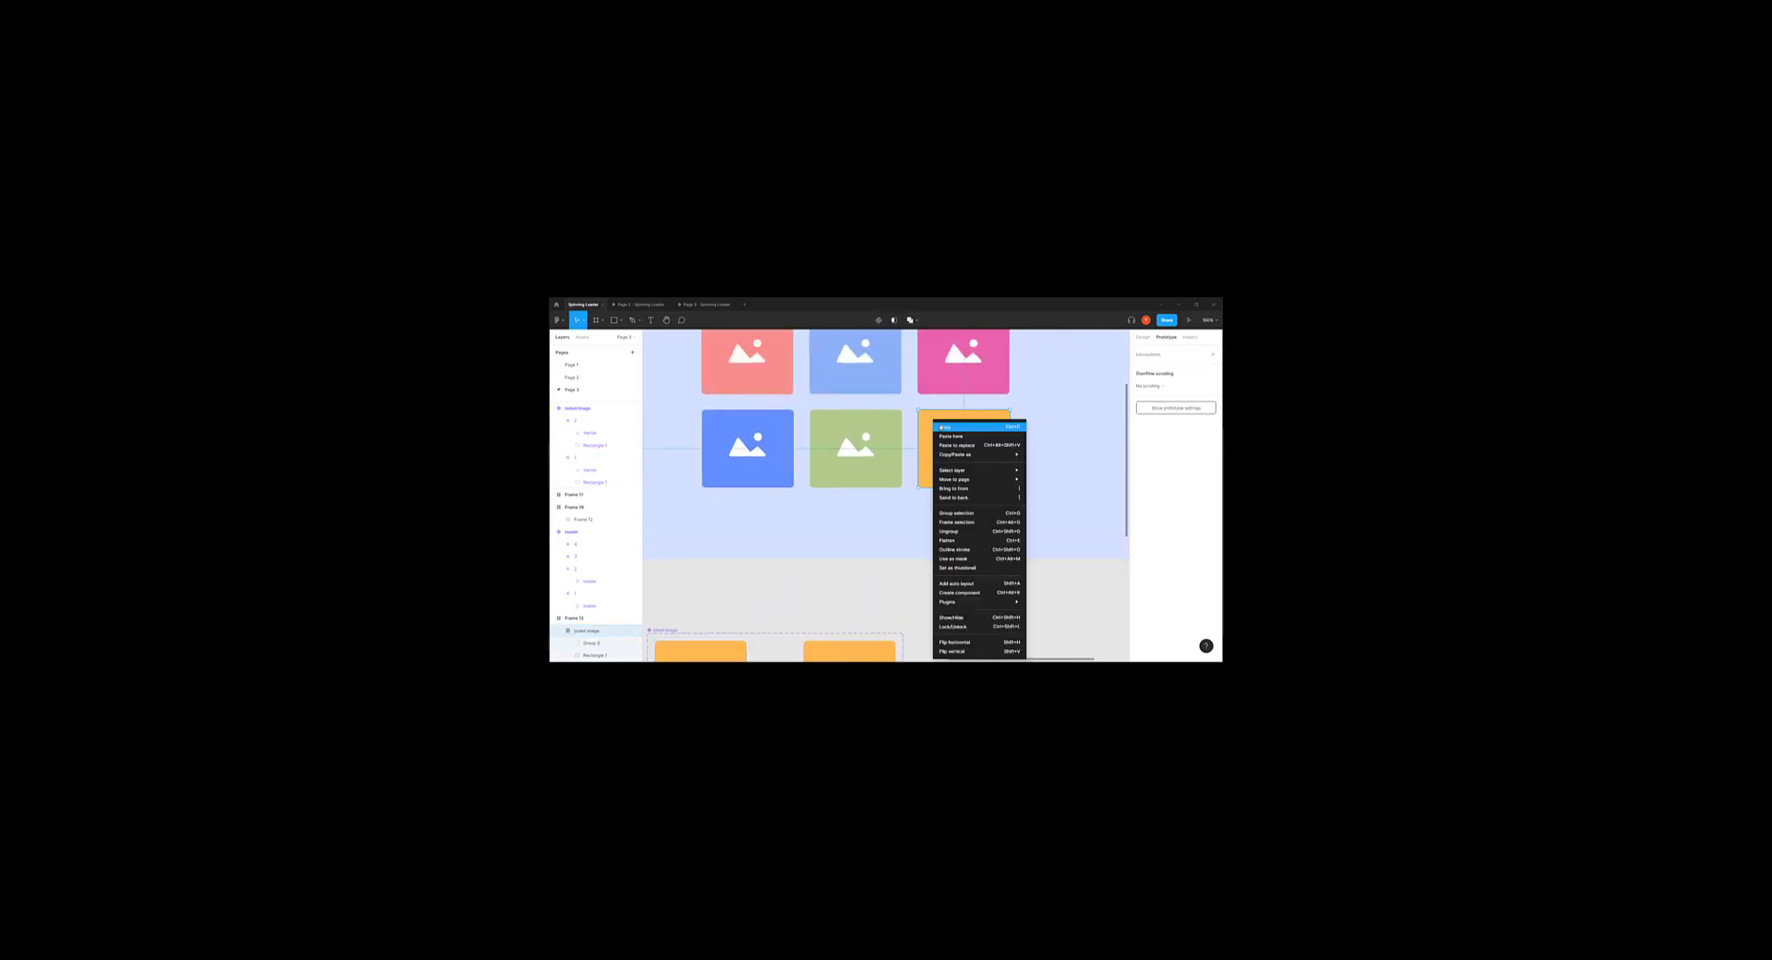
{"action": "left_click", "coordinate": [943, 426]}
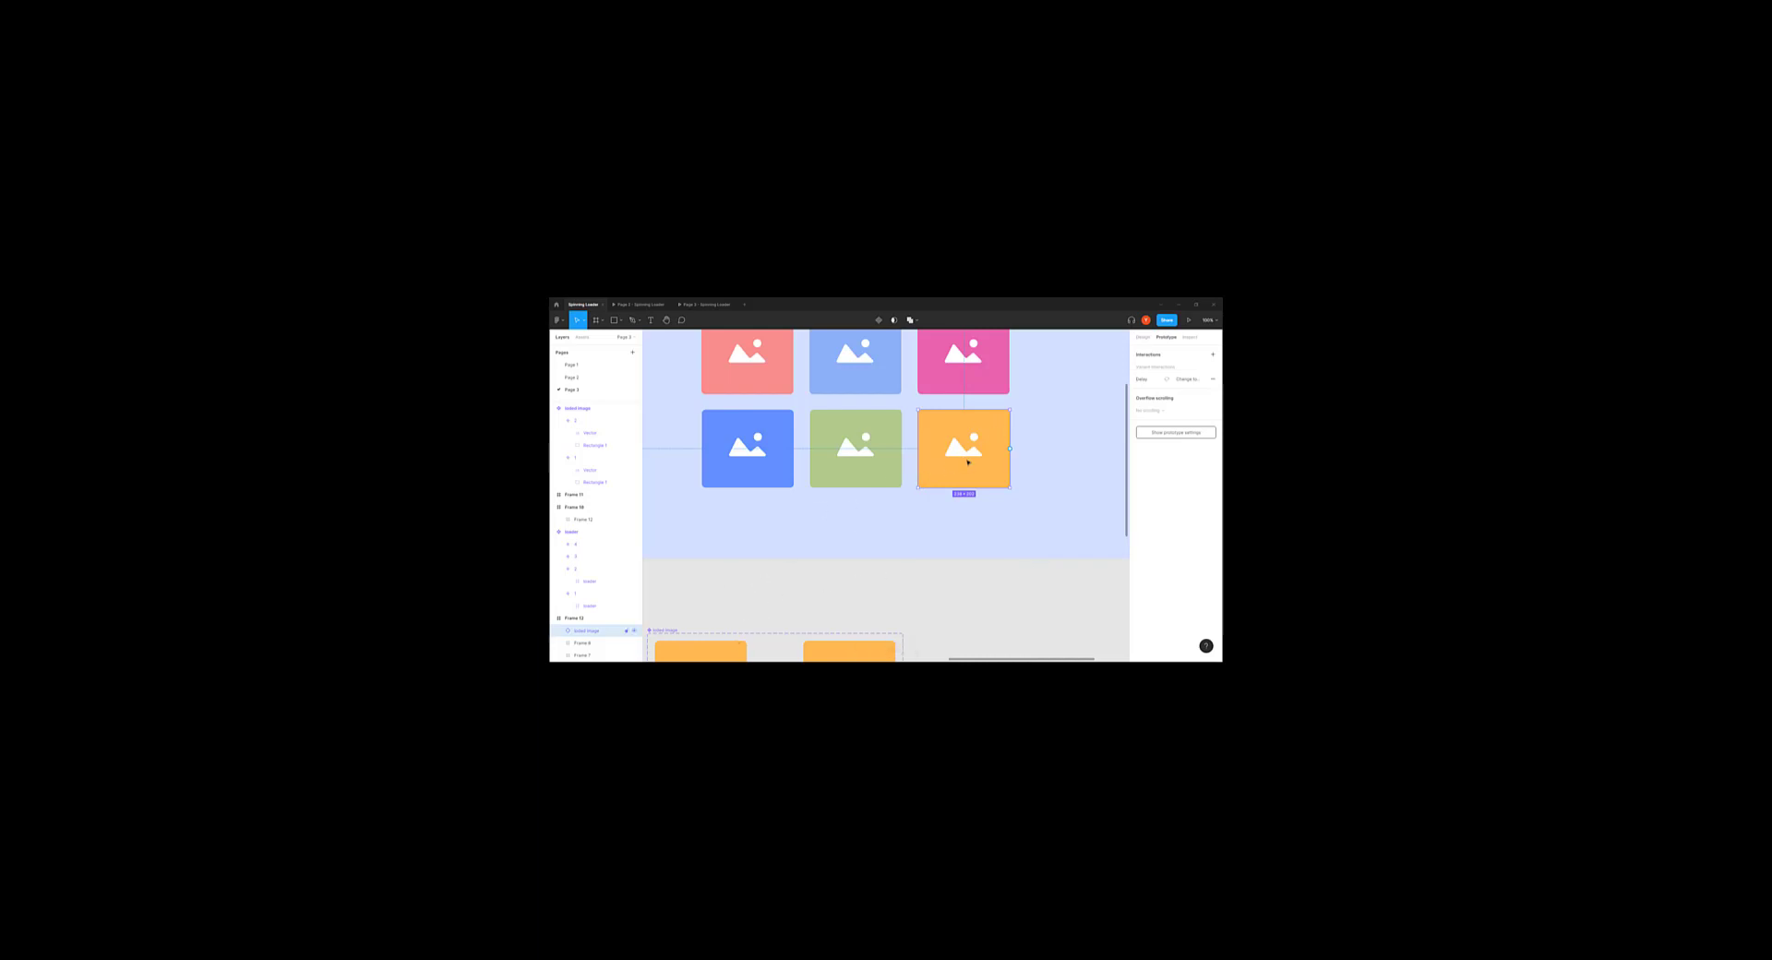
{"action": "left_click", "coordinate": [920, 581]}
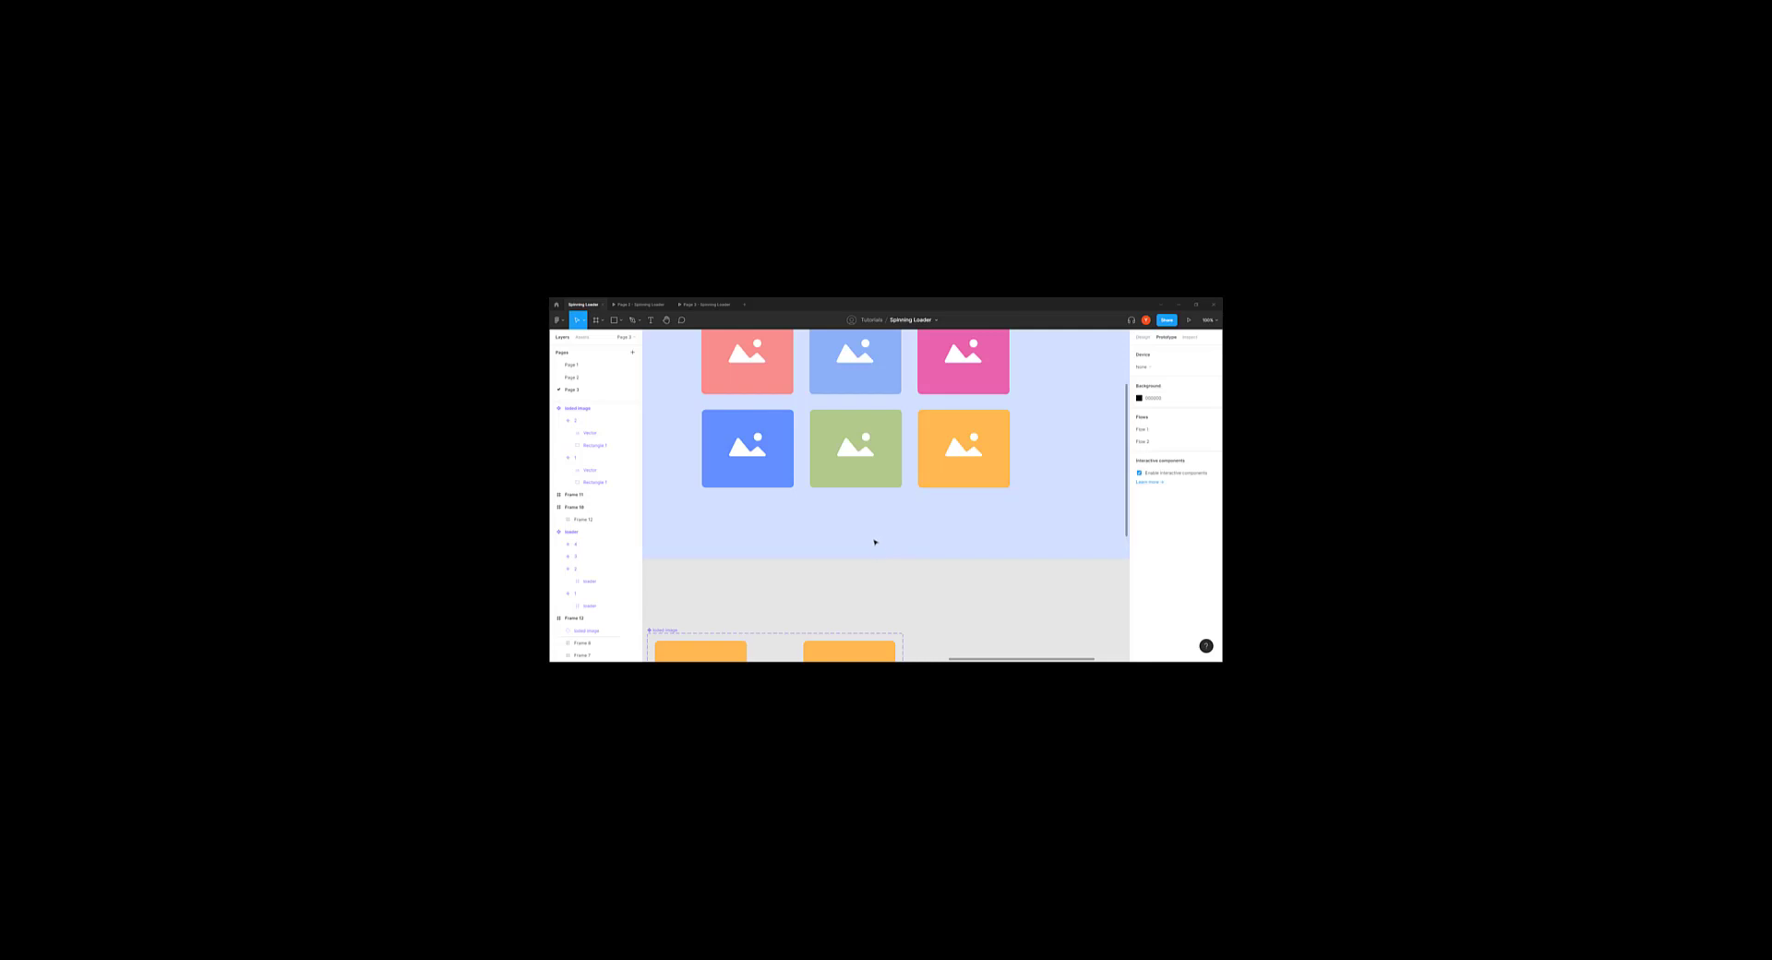
Step: Move the orange image component set beneath the second Gallery frame, aligned with the tops of the neighbouring white frames
{"action": "key", "text": "ctrl+minus"}
{"action": "key", "text": "ctrl+minus"}
{"action": "left_click_drag", "start_coordinate": [826, 527], "coordinate": [863, 553]}
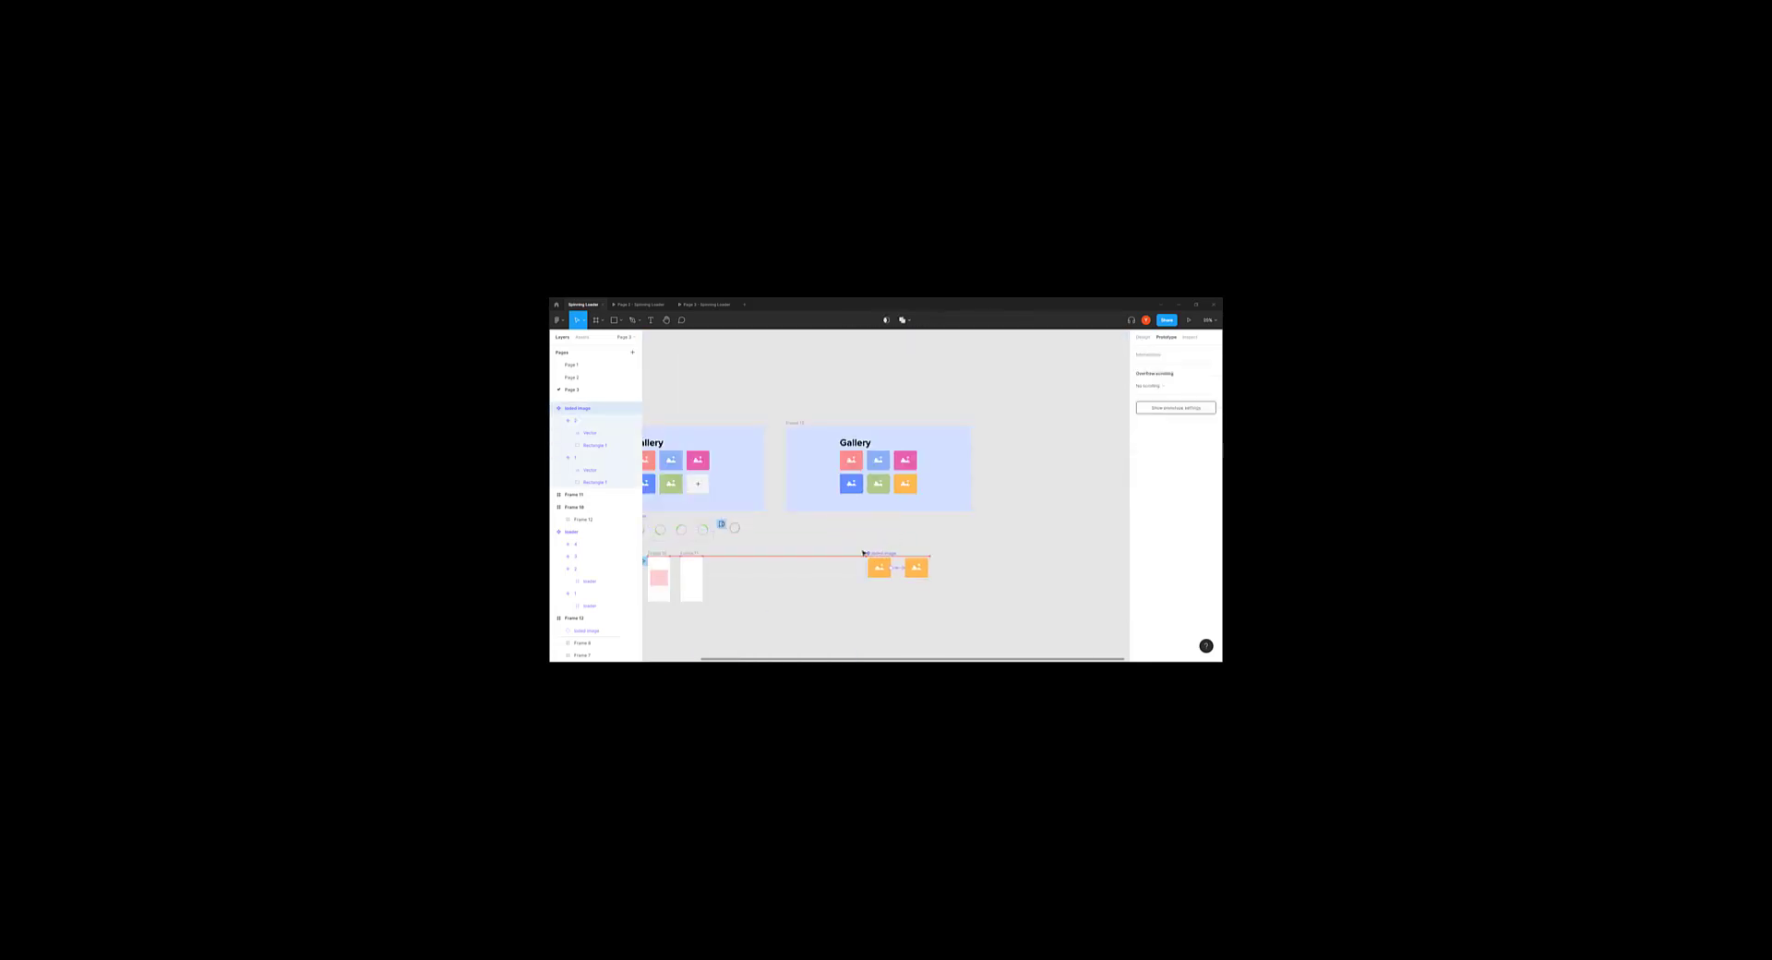
Step: Connect the standalone loader instance to the second Gallery frame with an After delay trigger and adjust its delay time
{"action": "scroll", "coordinate": [902, 533], "scroll_direction": "up", "scroll_amount": 5}
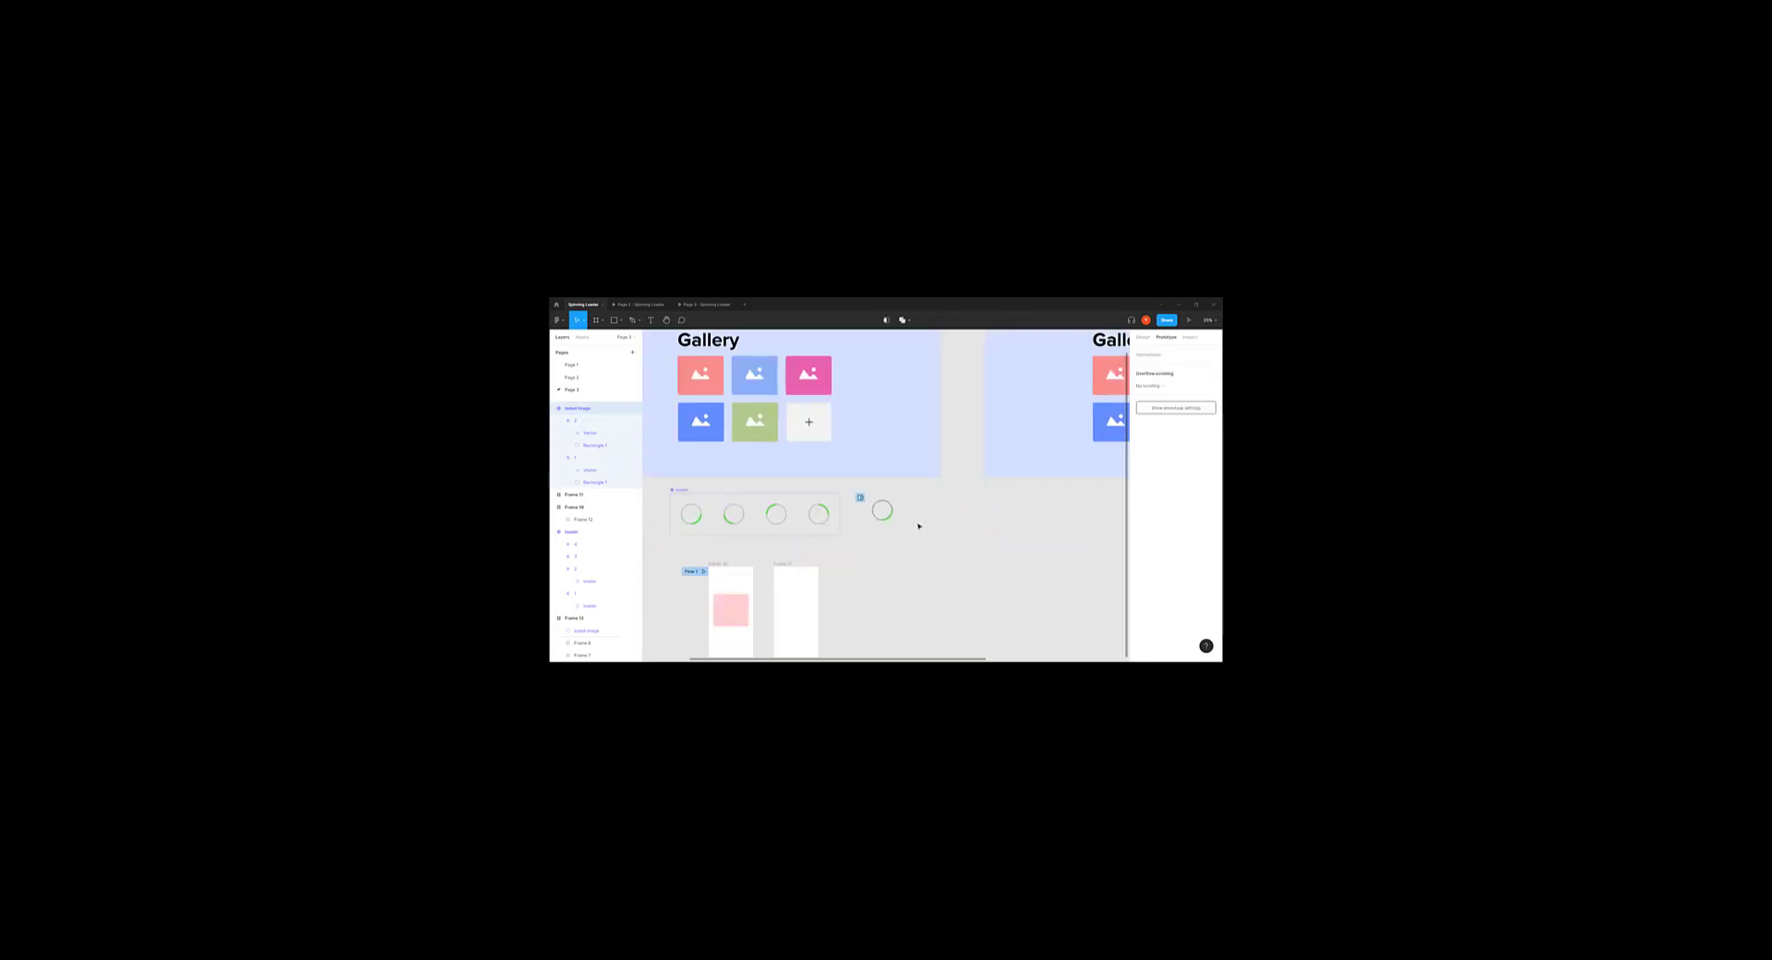
{"action": "left_click_drag", "start_coordinate": [951, 525], "coordinate": [899, 532]}
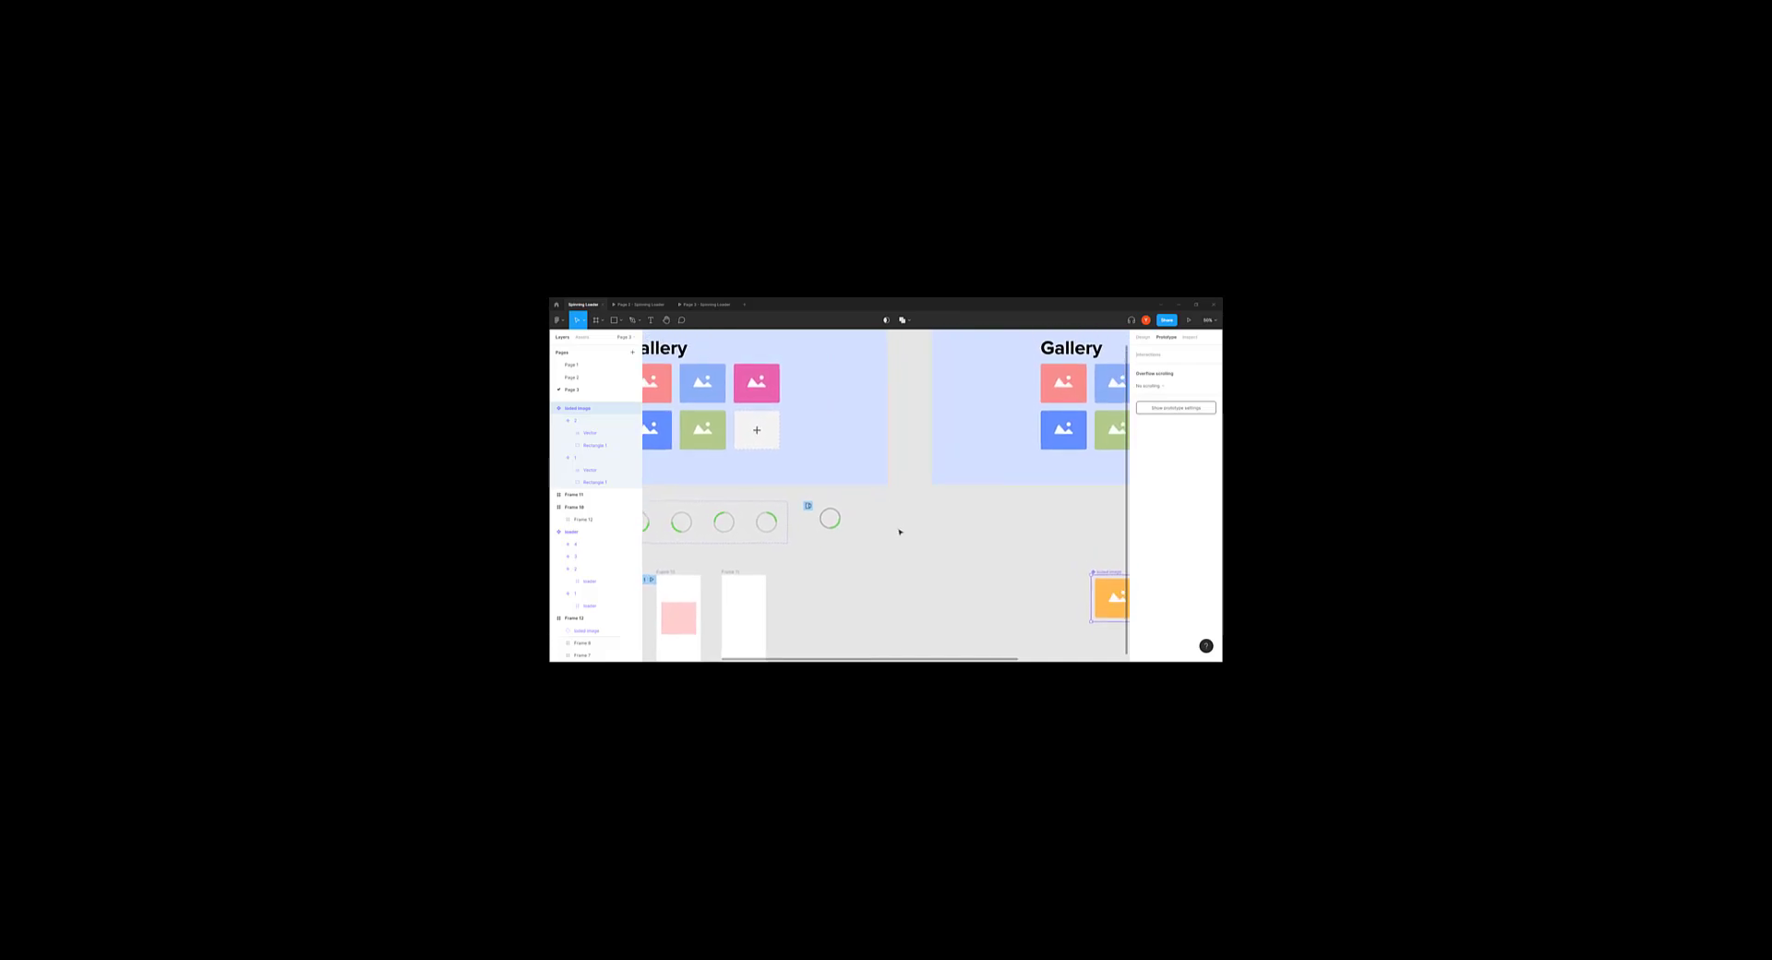
{"action": "left_click", "coordinate": [759, 432]}
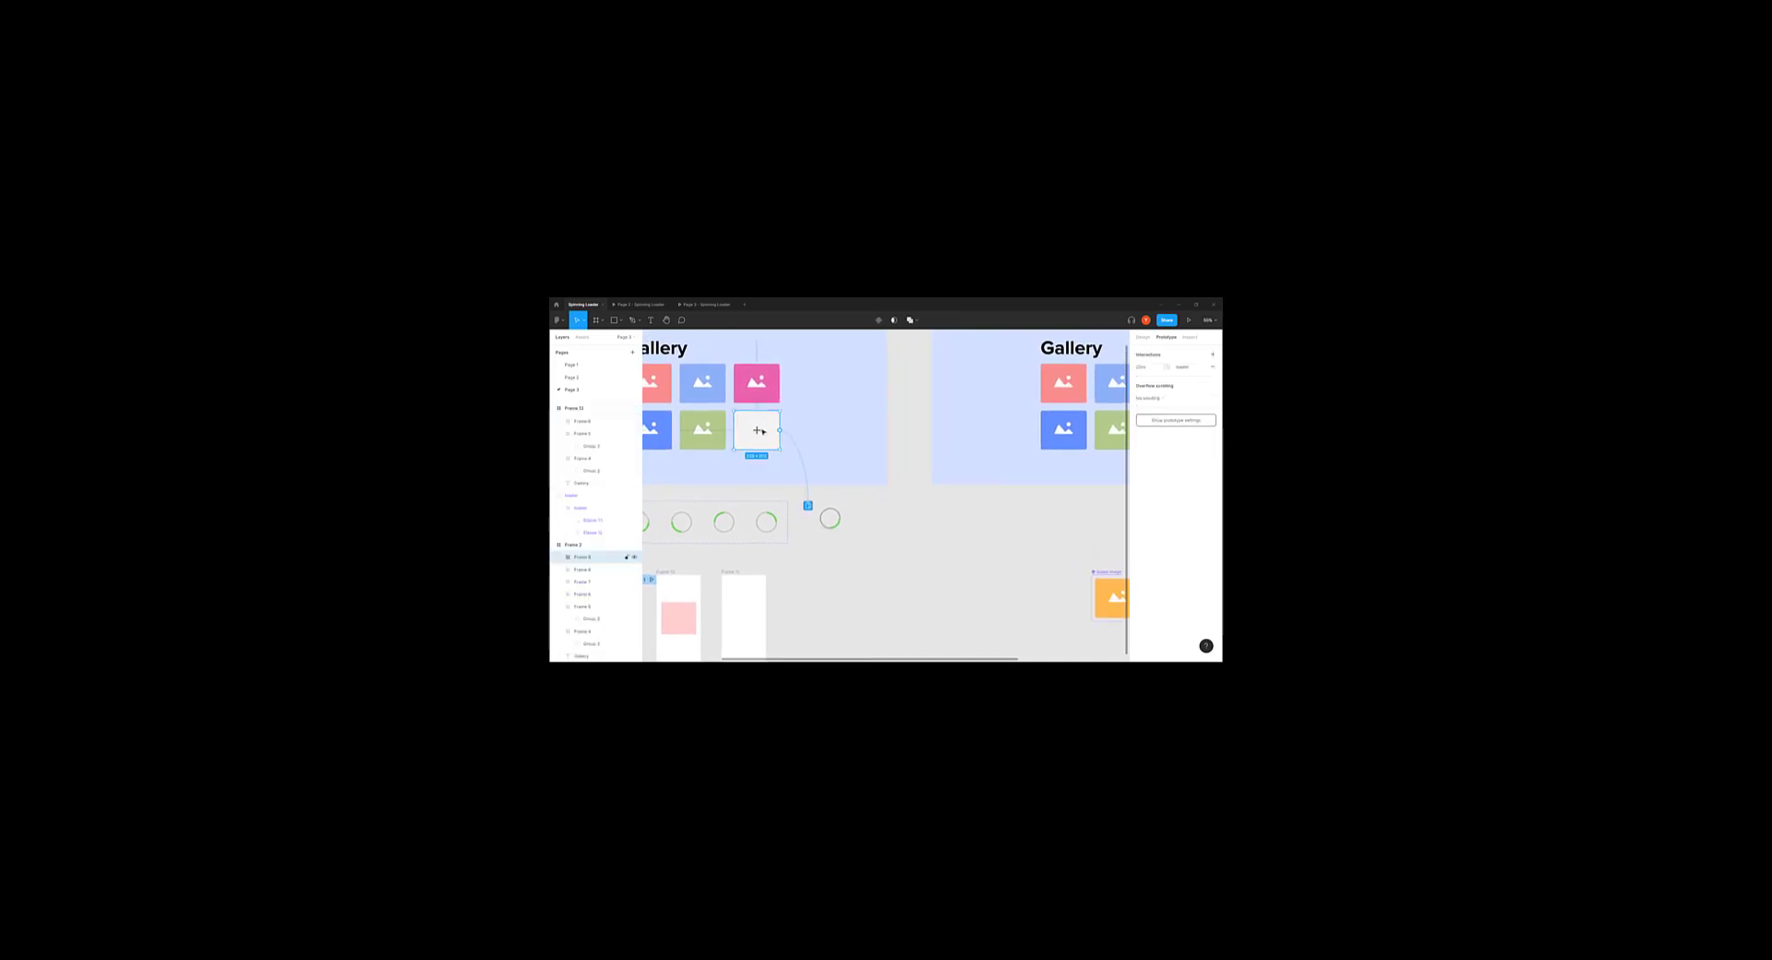
{"action": "left_click", "coordinate": [836, 519]}
{"action": "left_click_drag", "start_coordinate": [847, 518], "coordinate": [1112, 475]}
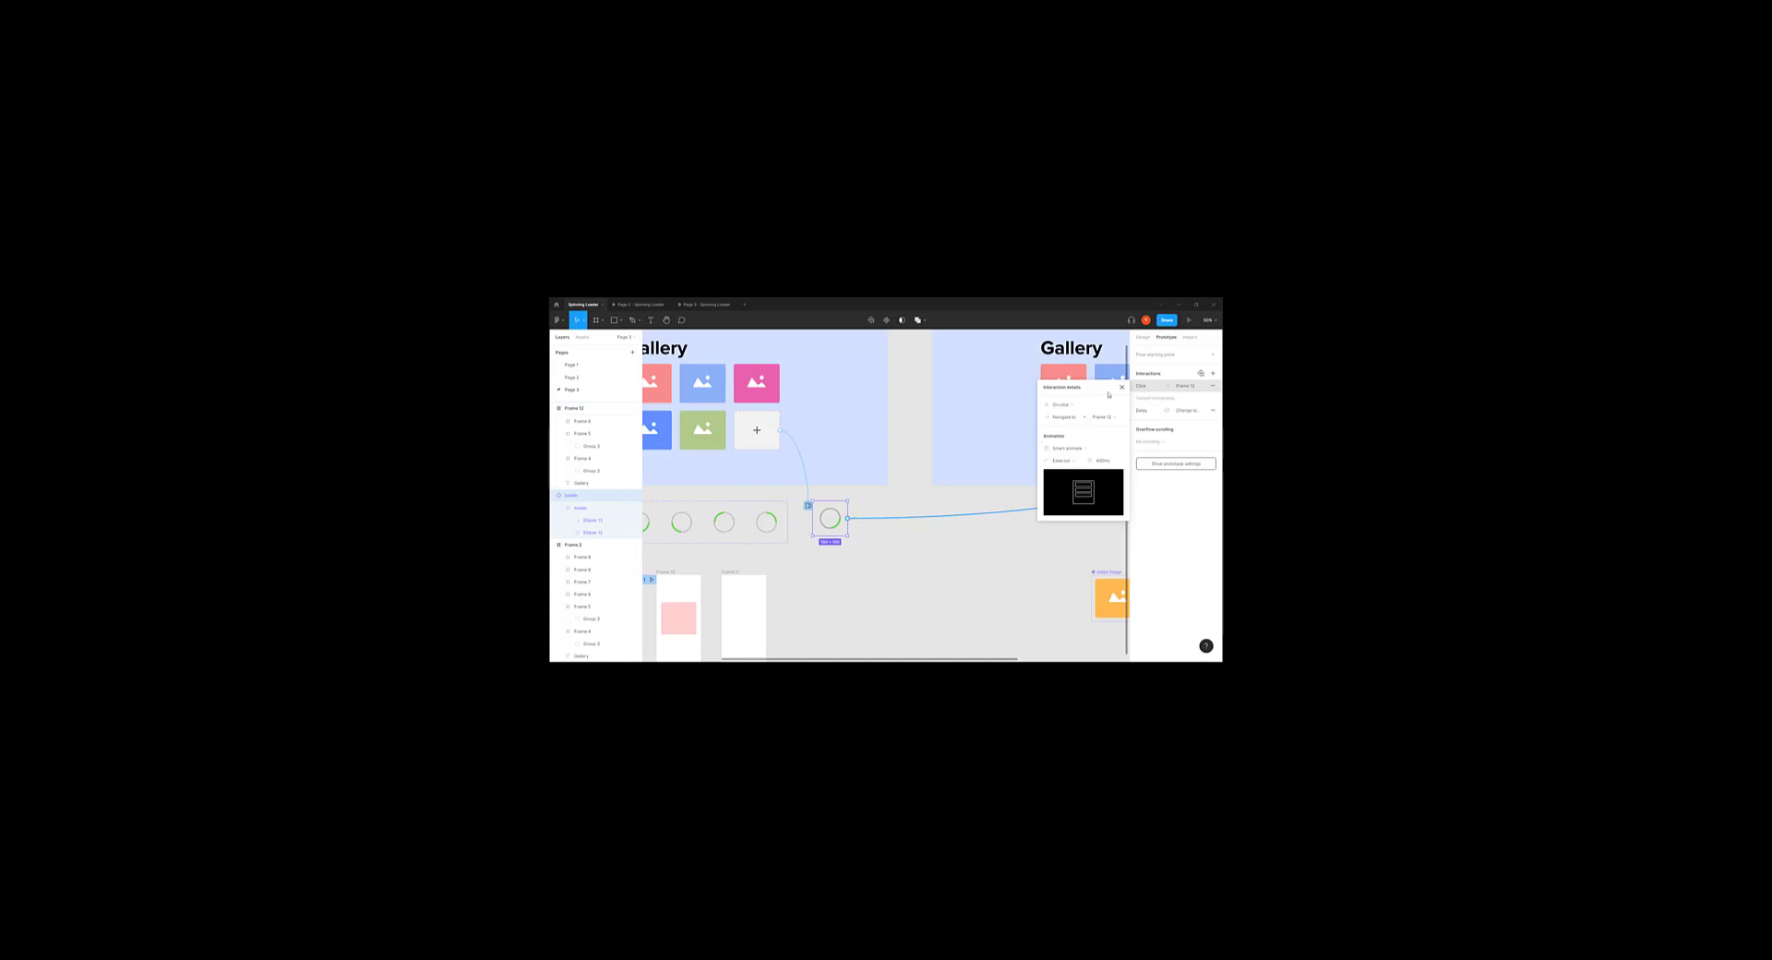
{"action": "left_click_drag", "start_coordinate": [1108, 392], "coordinate": [1198, 426]}
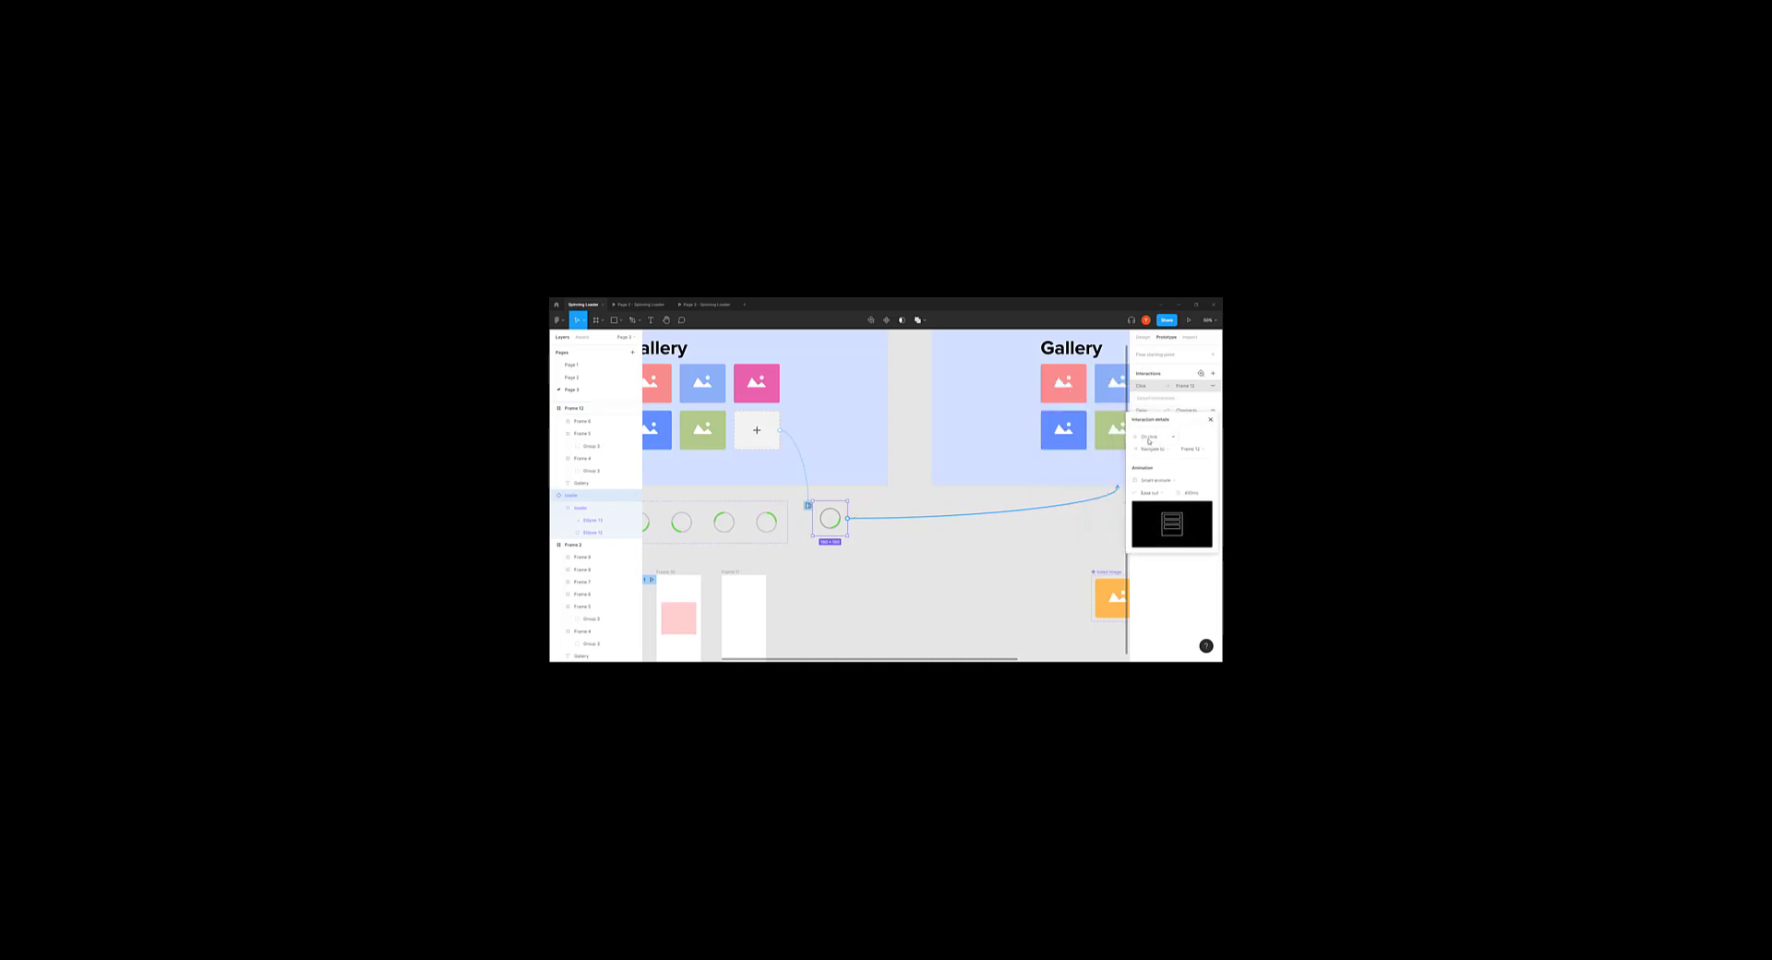
{"action": "left_click", "coordinate": [1149, 438]}
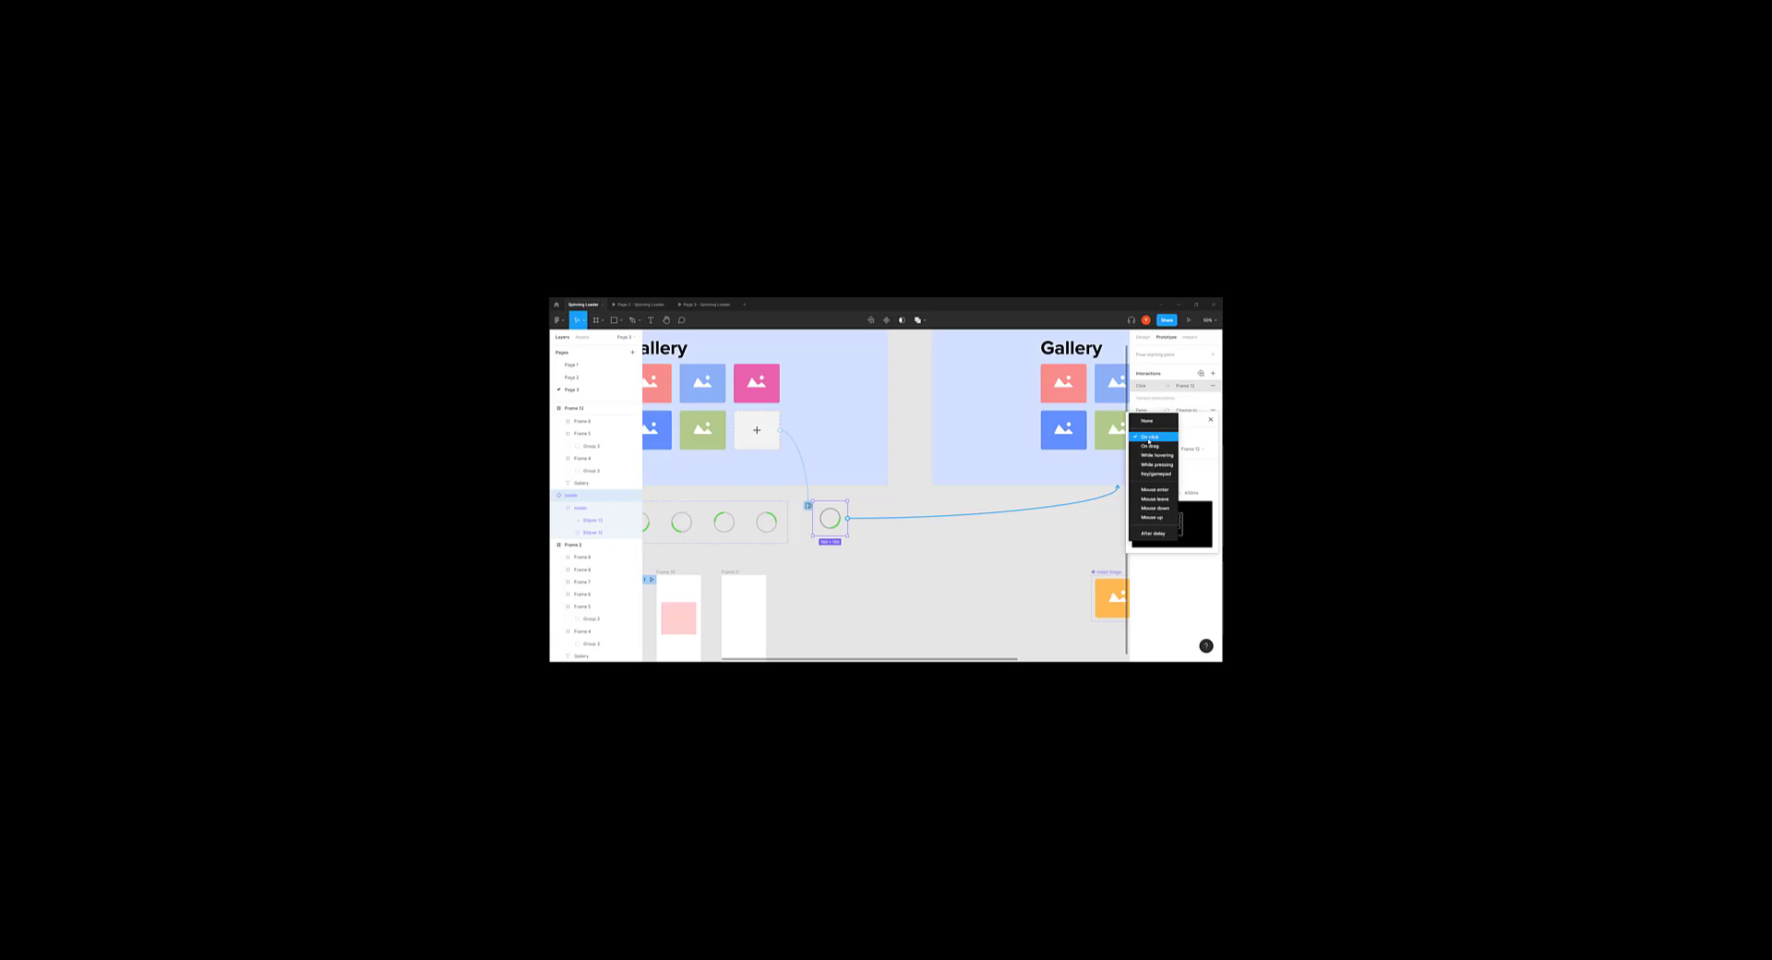
{"action": "left_click", "coordinate": [1147, 533]}
{"action": "left_click_drag", "start_coordinate": [1178, 420], "coordinate": [1048, 464]}
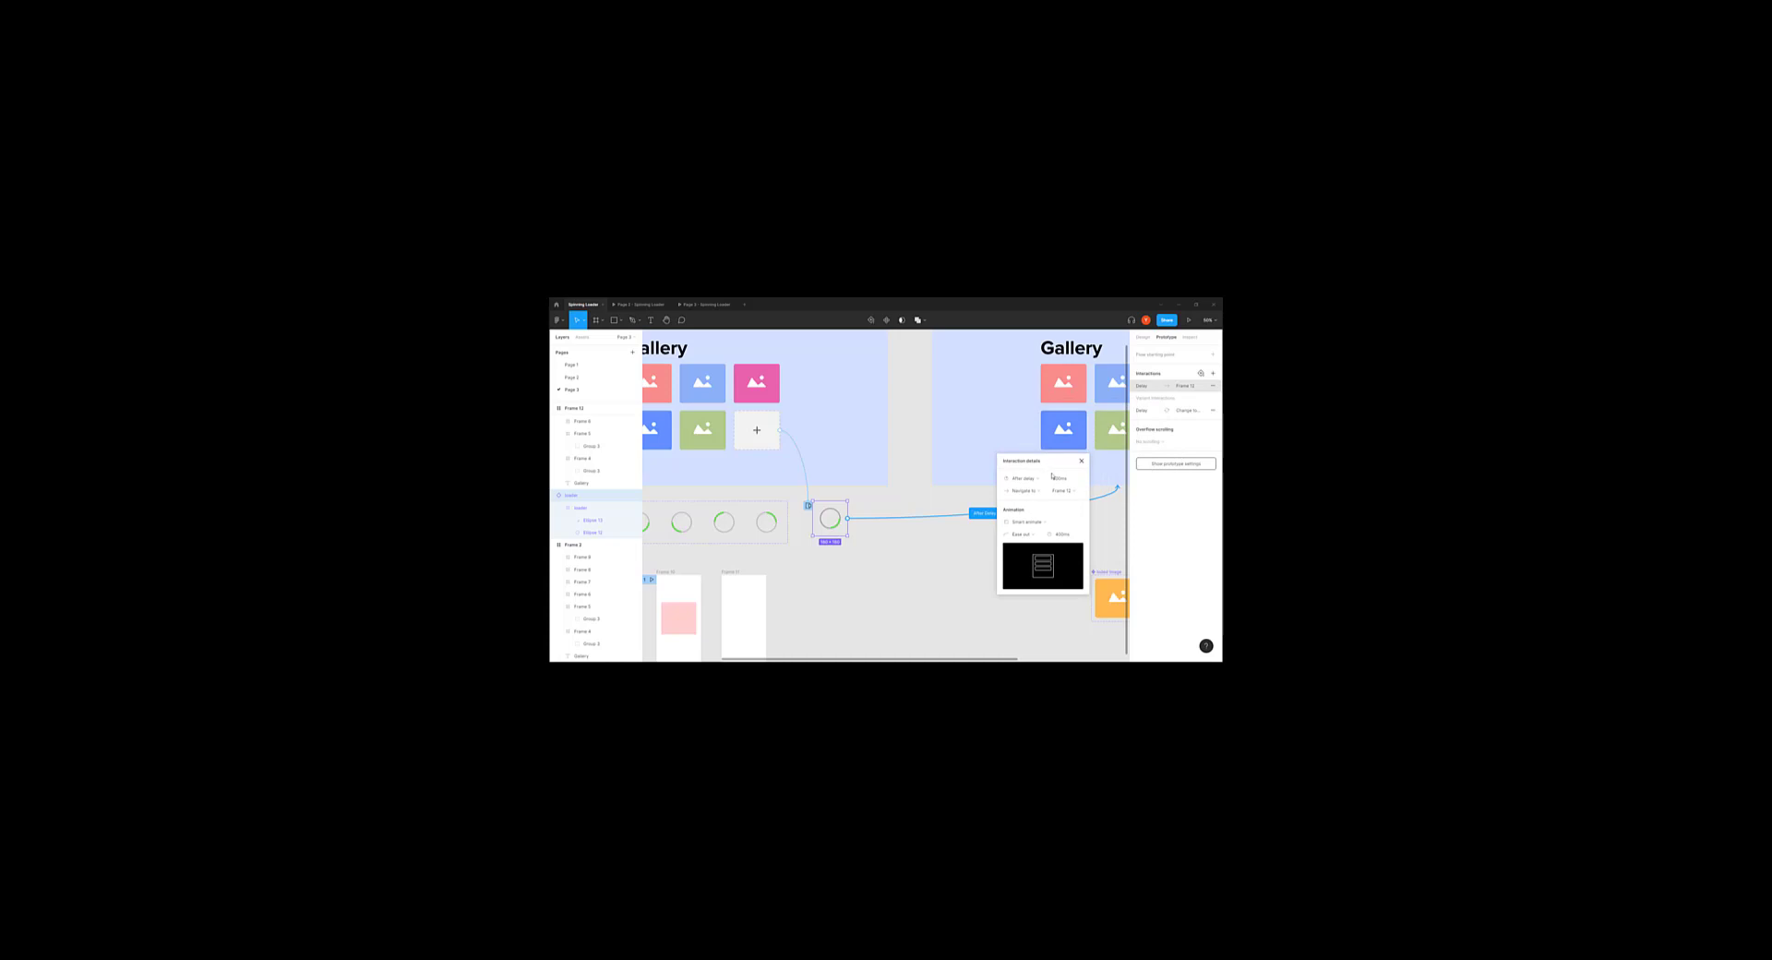
{"action": "left_click", "coordinate": [1053, 477]}
{"action": "key", "text": "Return"}
{"action": "left_click_drag", "start_coordinate": [1061, 465], "coordinate": [1155, 502]}
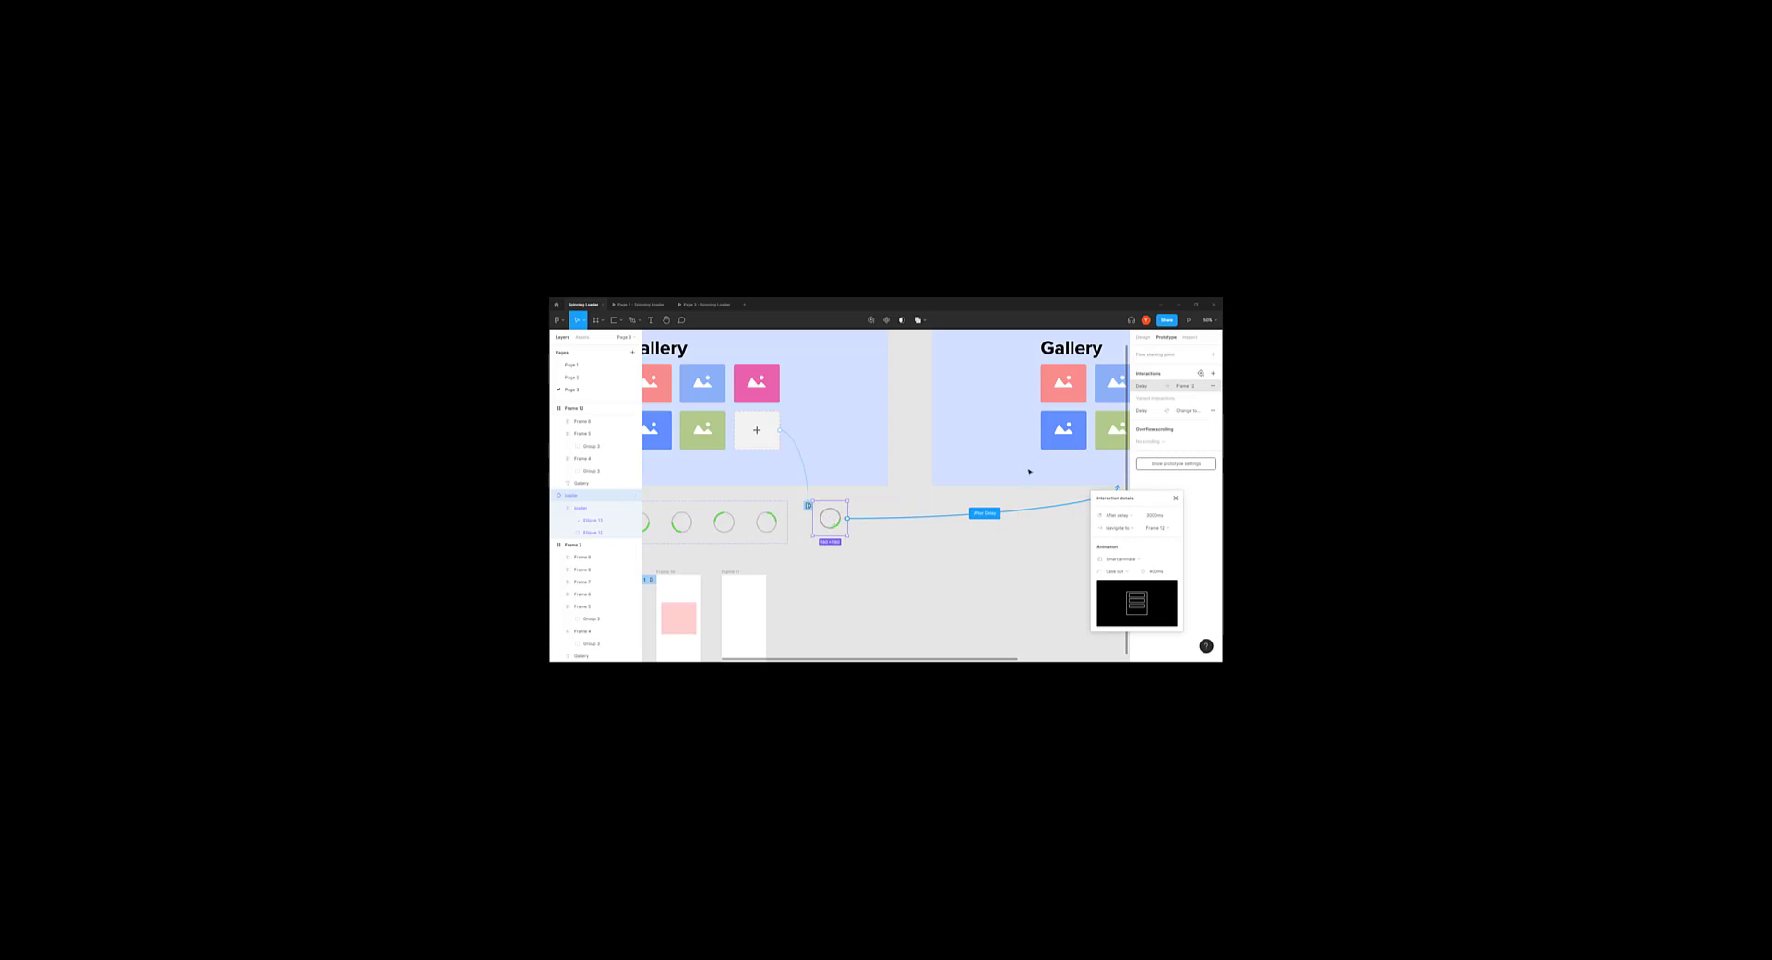
Step: Change the loader connection's animation to Dissolve with a duration of 100 ms
{"action": "left_click", "coordinate": [1120, 559]}
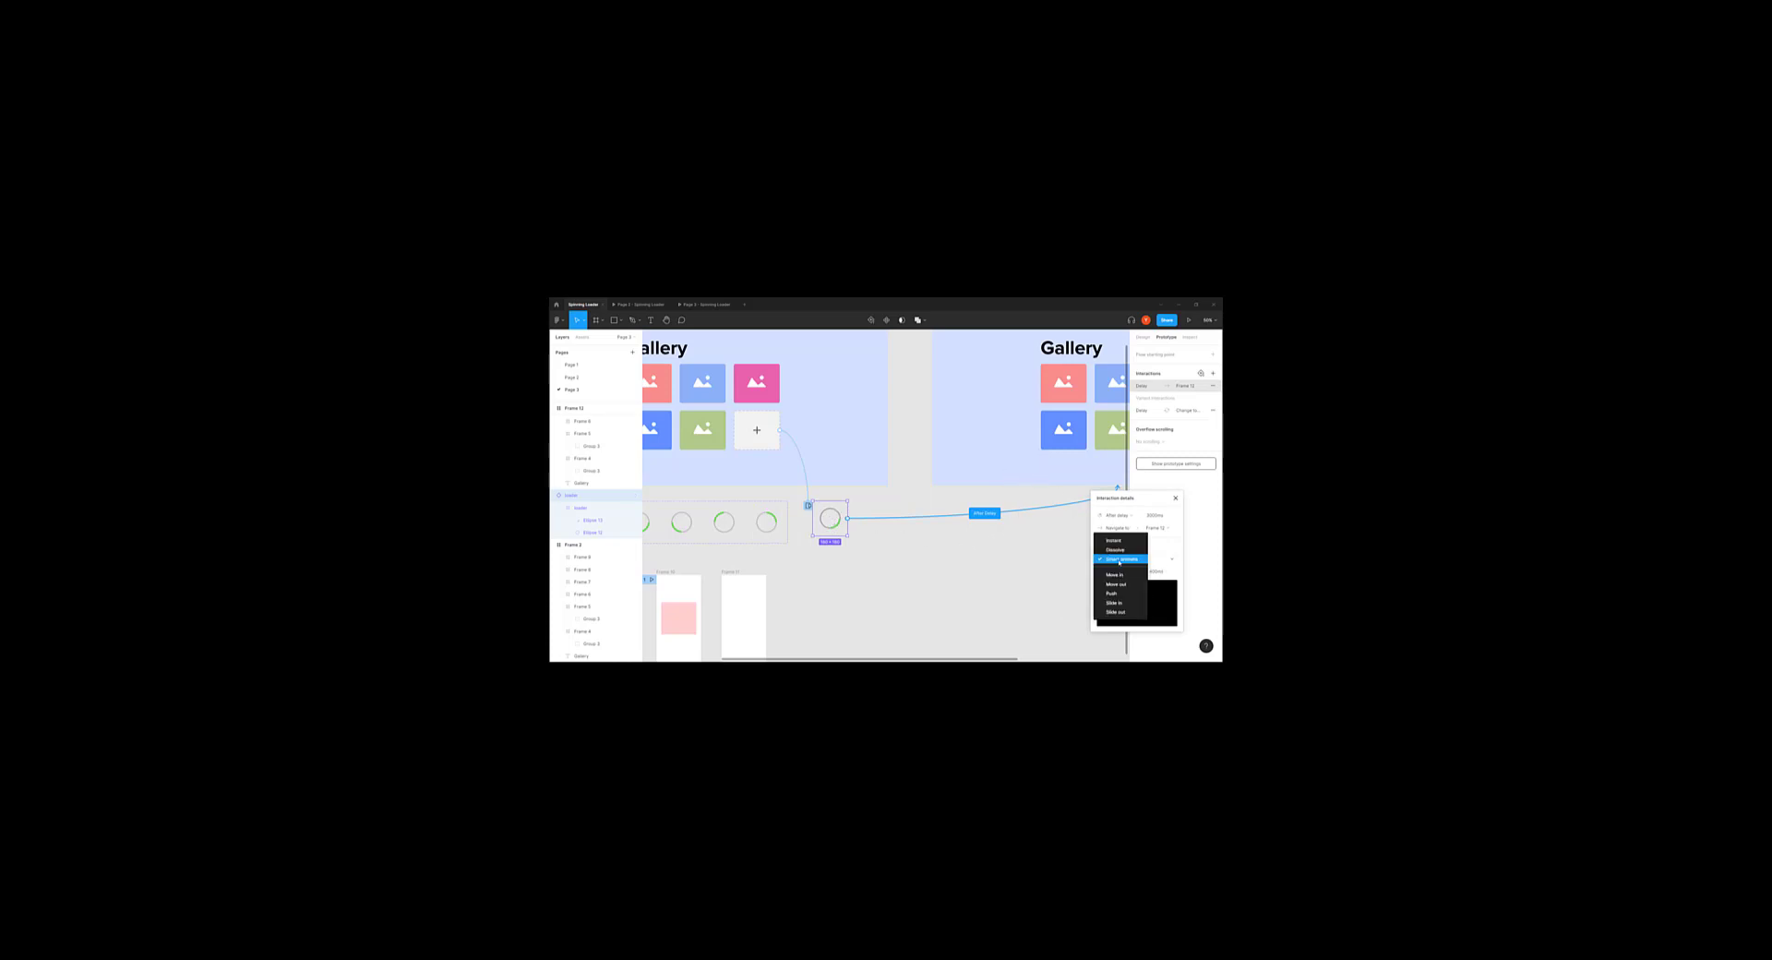
{"action": "left_click", "coordinate": [1118, 551]}
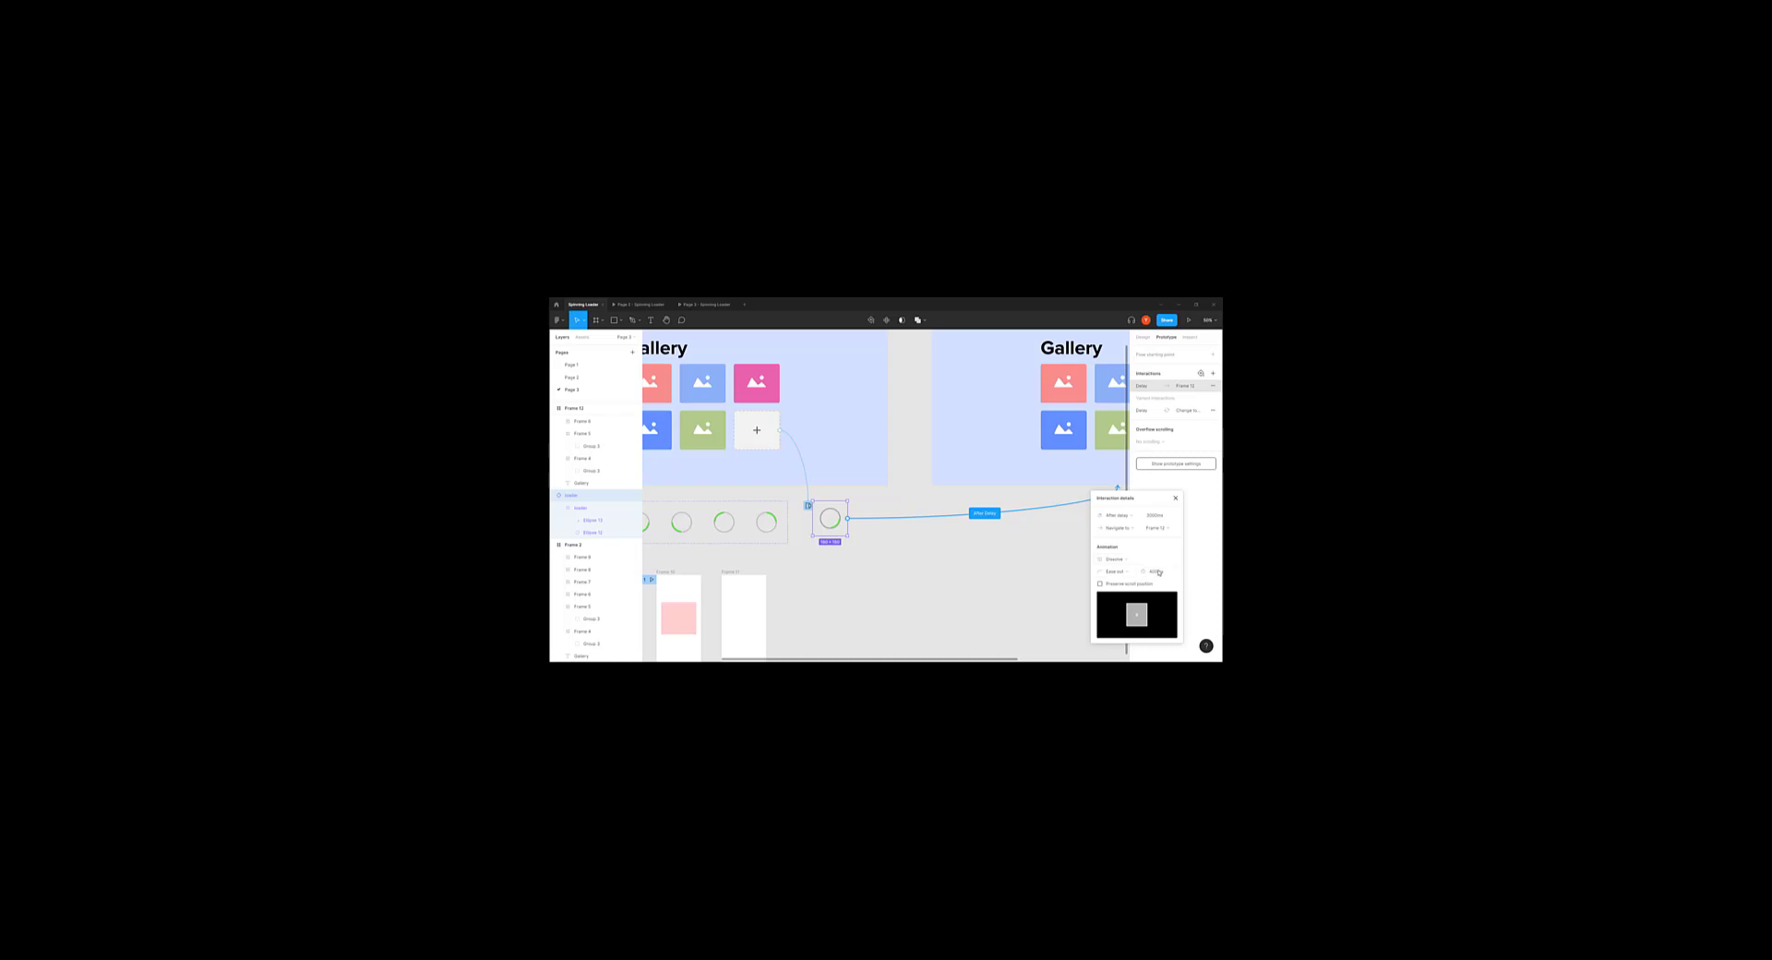
{"action": "left_click", "coordinate": [1159, 571]}
{"action": "type", "text": "100"}
{"action": "key", "text": "Return"}
Step: Restart the prototype preview and activate the add-image tile to test the loader's transition to the second Gallery frame
{"action": "left_click", "coordinate": [706, 304]}
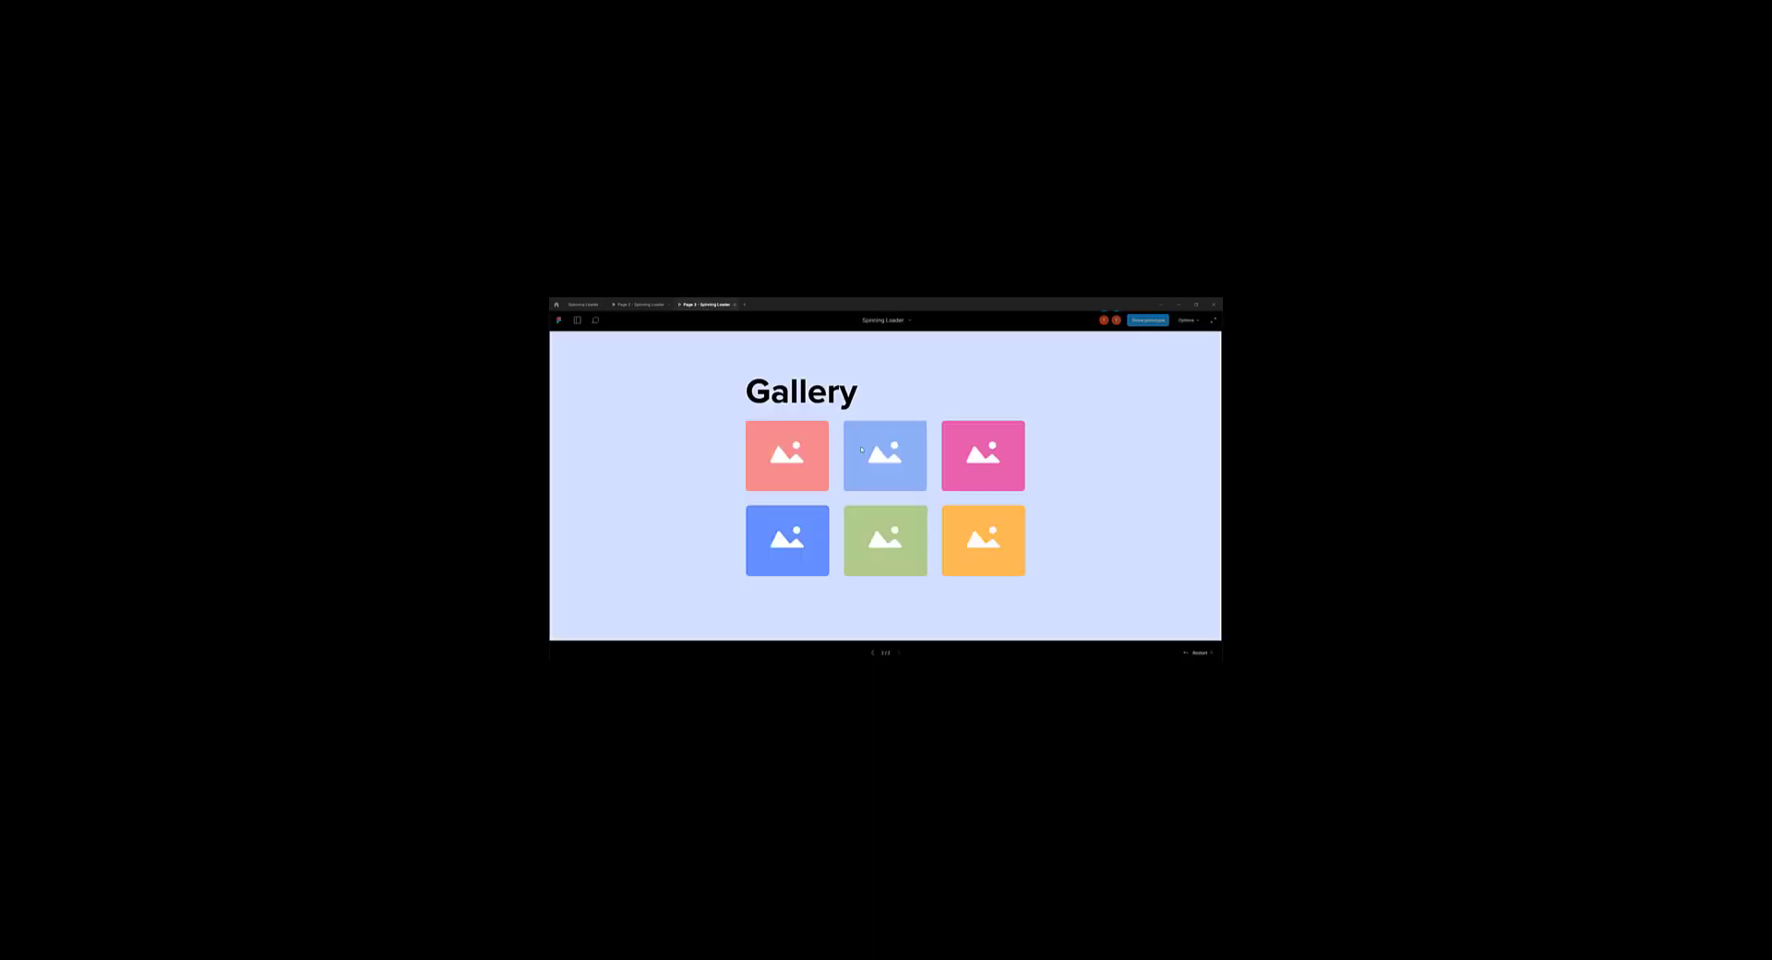
{"action": "left_click", "coordinate": [1200, 652]}
{"action": "left_click", "coordinate": [981, 543]}
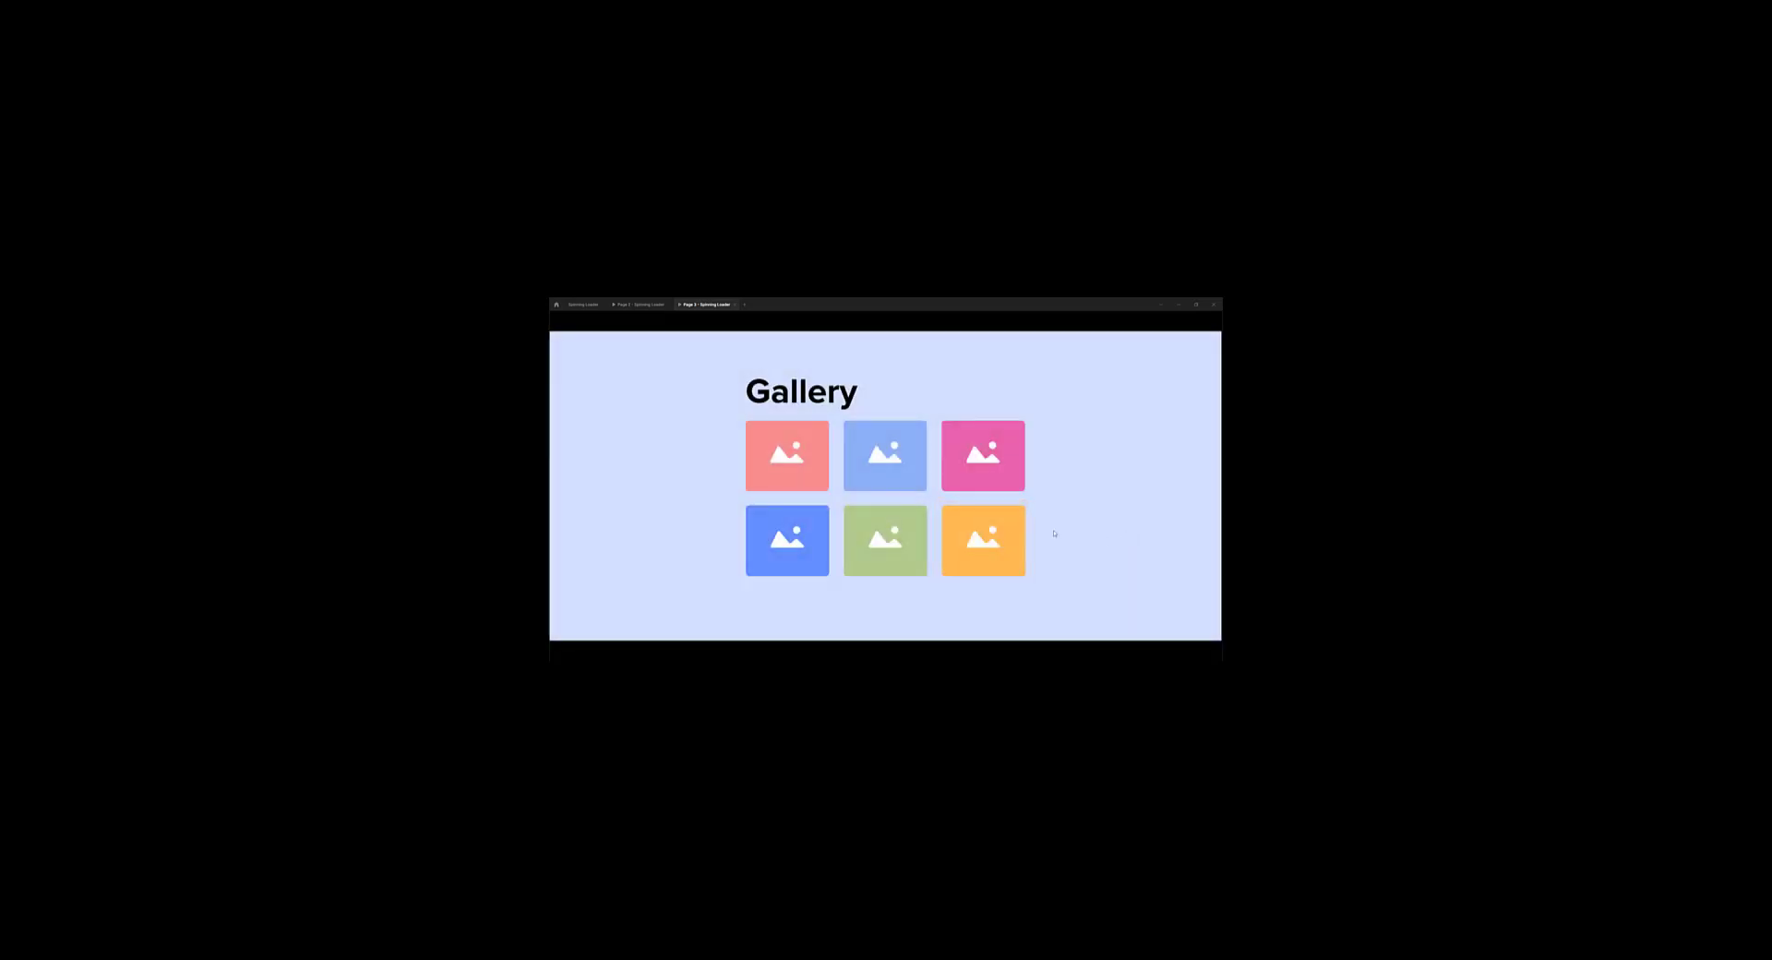
Step: Set the connection between the two orange image variants to a 150 ms delay and a 500 ms animation duration
{"action": "left_click", "coordinate": [582, 303]}
{"action": "scroll", "coordinate": [1060, 525], "scroll_direction": "right", "scroll_amount": 5}
{"action": "scroll", "coordinate": [1060, 525], "scroll_direction": "down", "scroll_amount": 2}
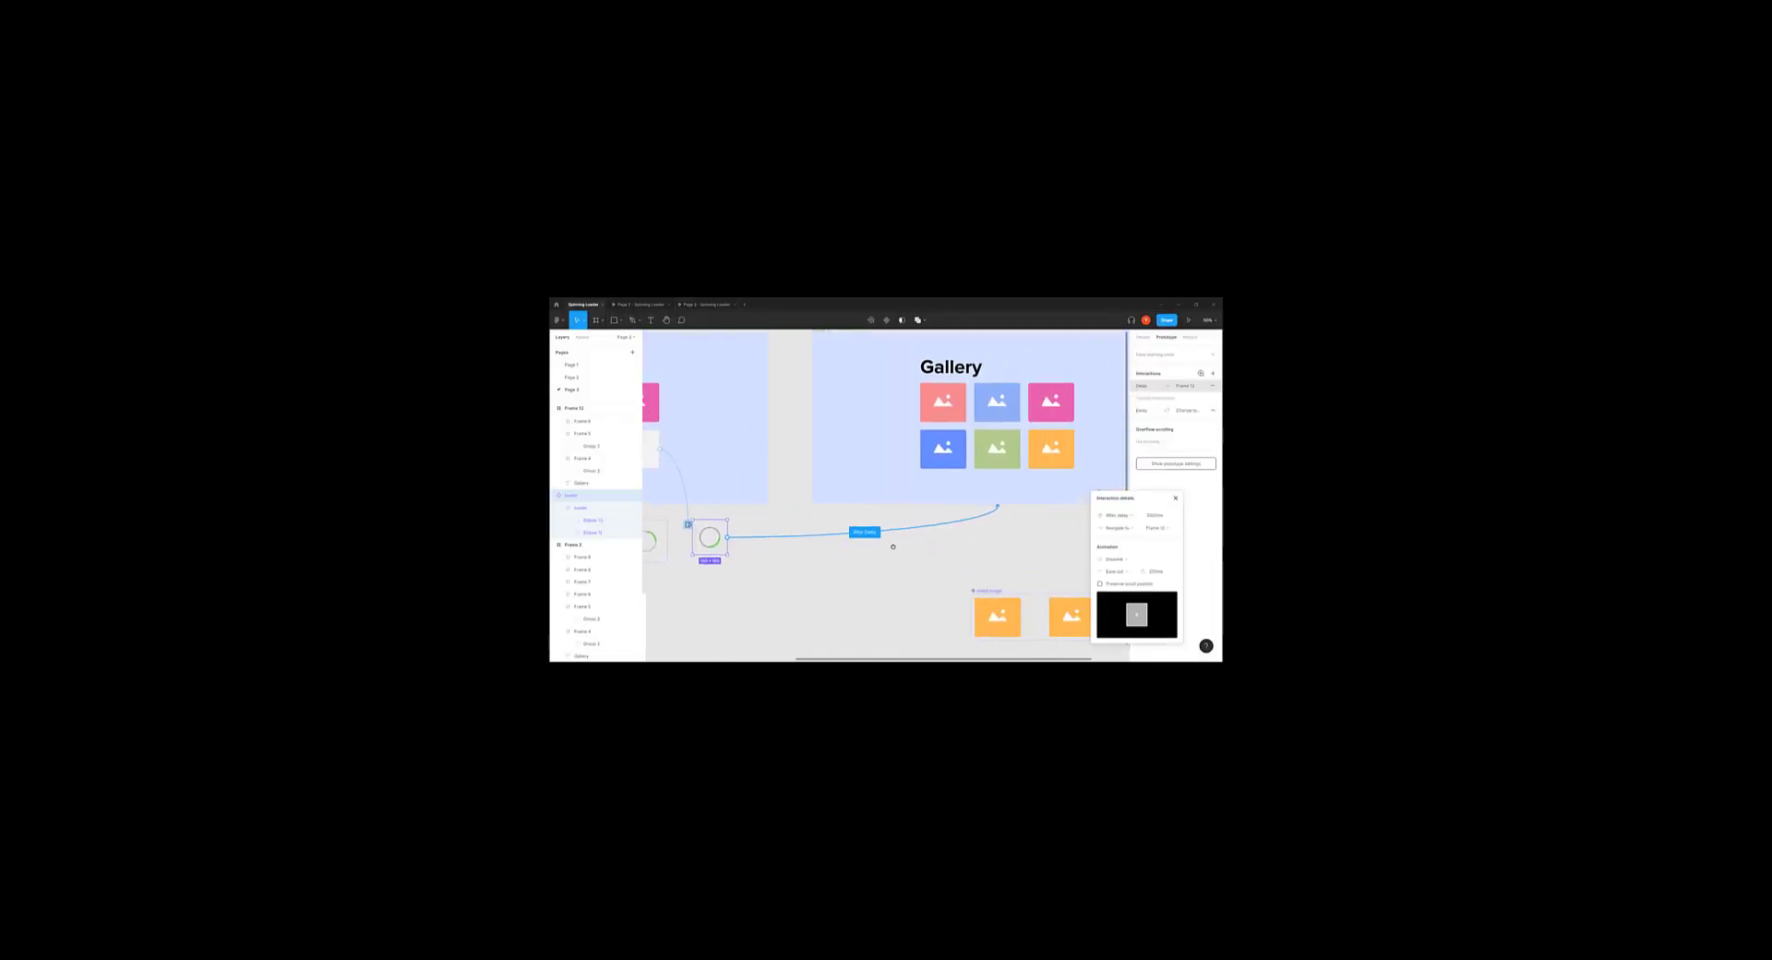
{"action": "left_click", "coordinate": [895, 532]}
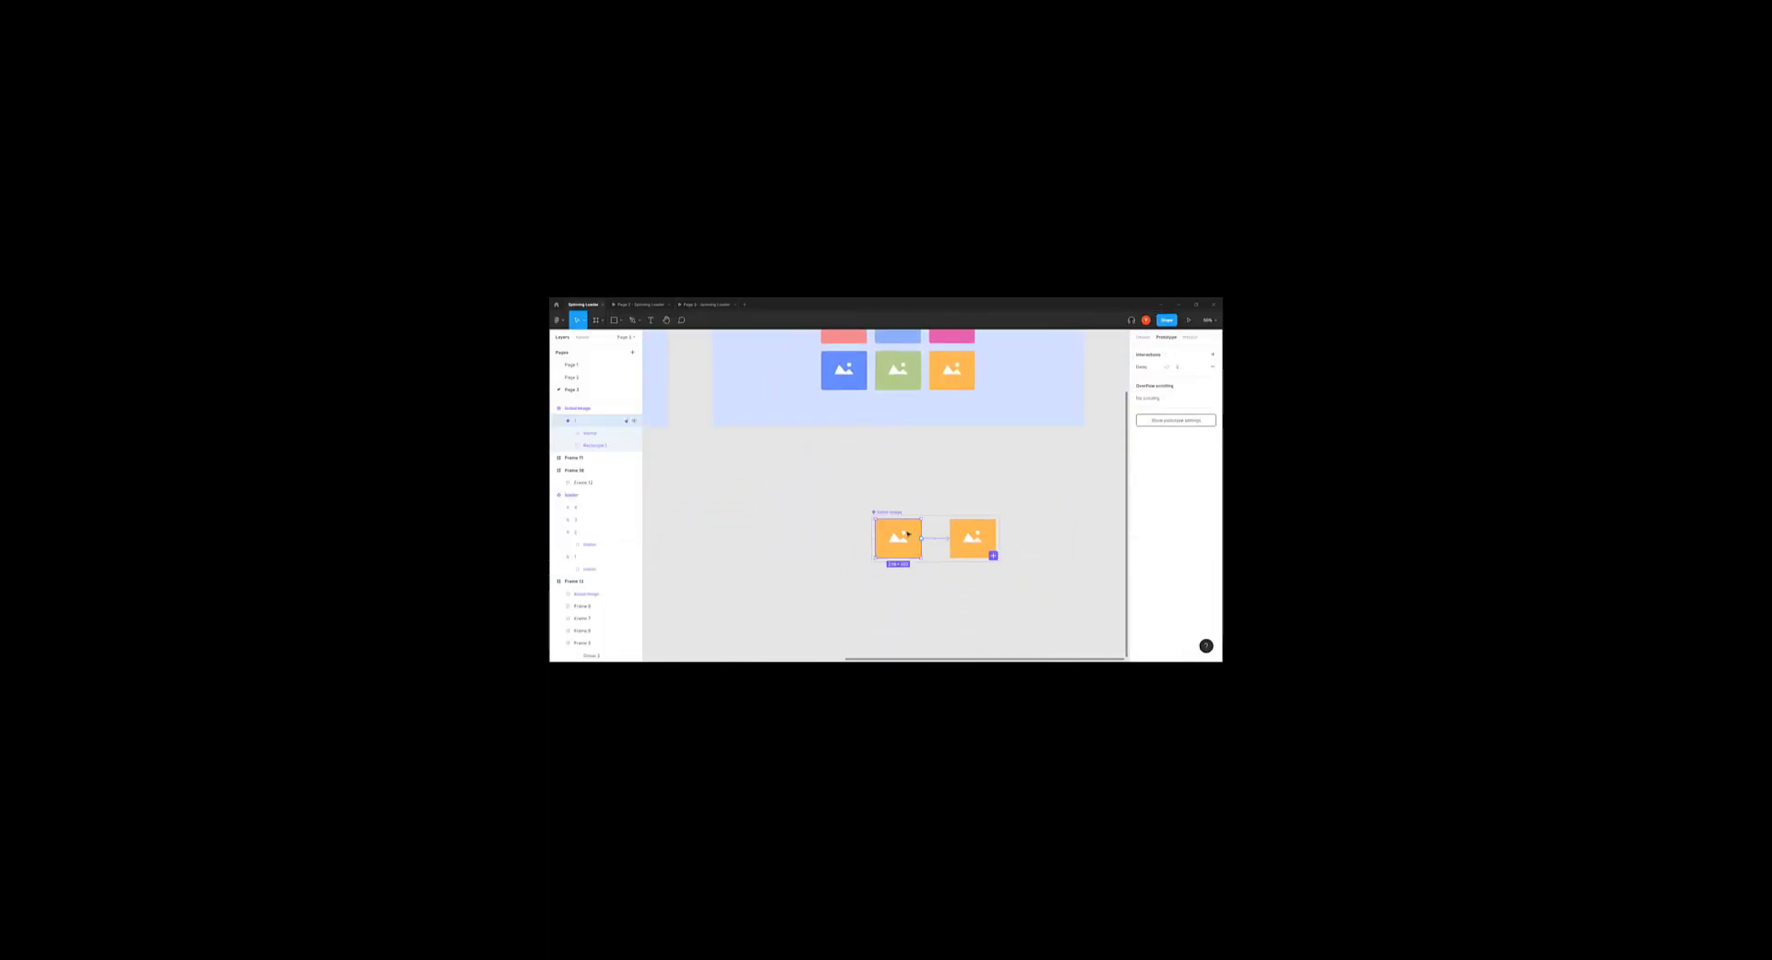
{"action": "left_click", "coordinate": [934, 539]}
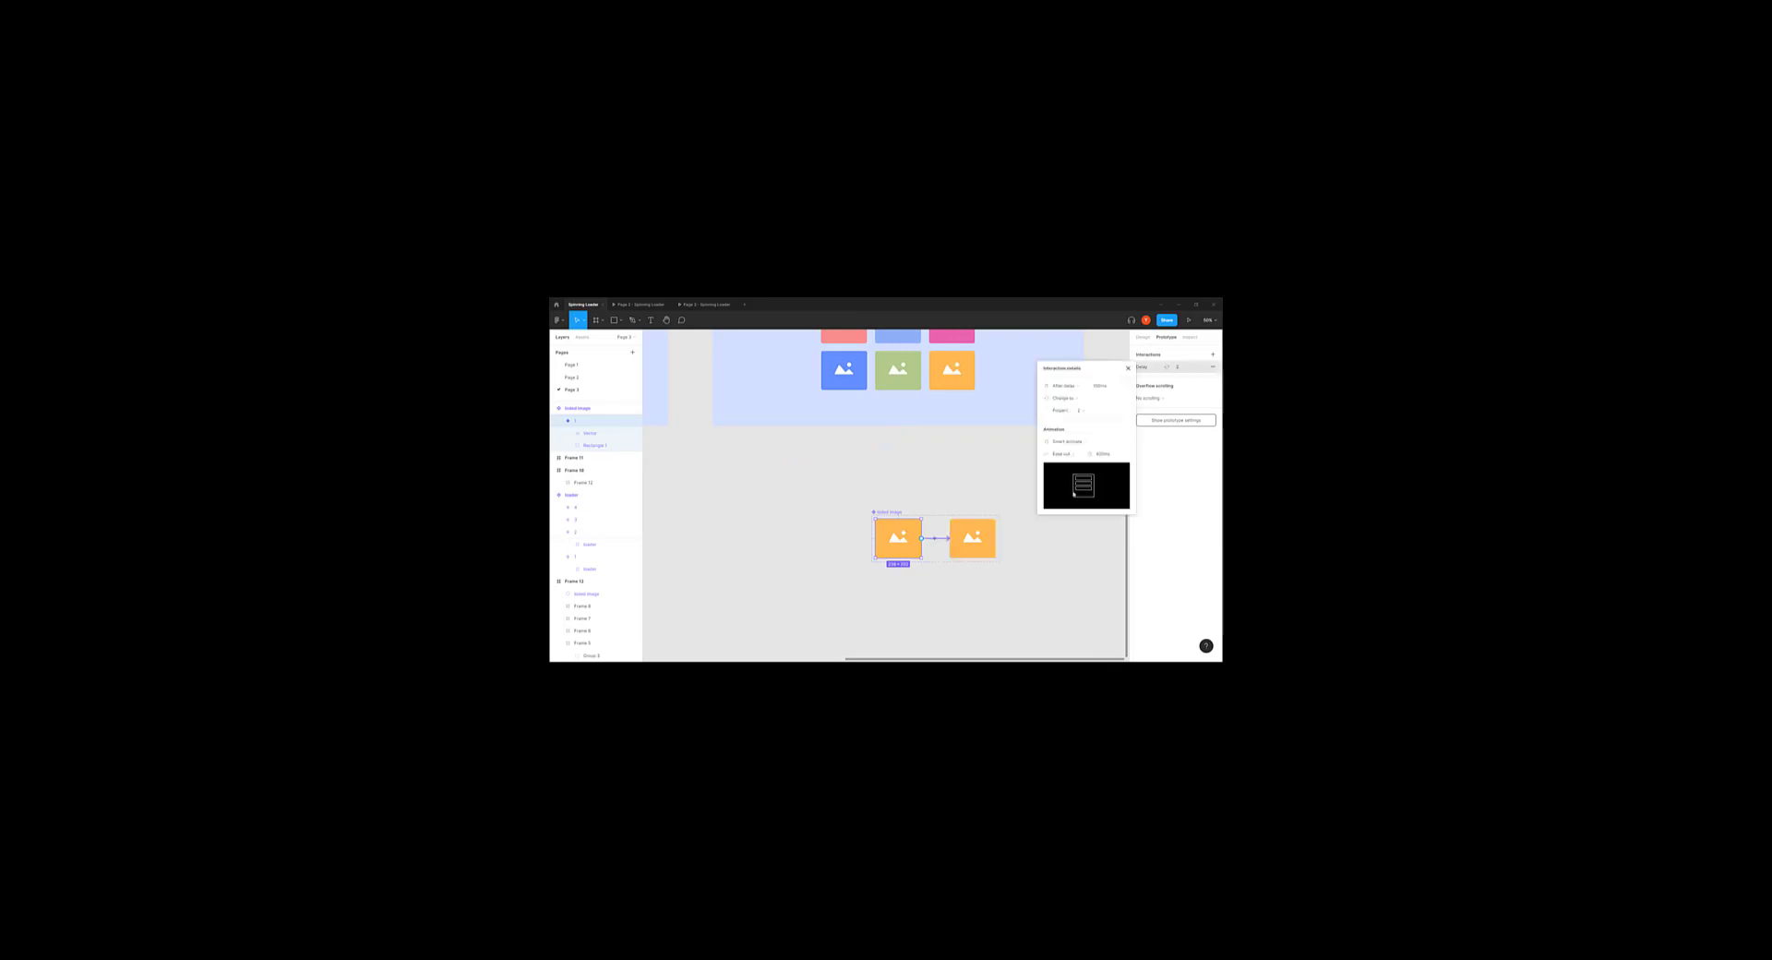
{"action": "left_click", "coordinate": [1104, 387]}
{"action": "type", "text": "150"}
{"action": "key", "text": "Return"}
{"action": "left_click", "coordinate": [1098, 454]}
{"action": "type", "text": "500"}
{"action": "key", "text": "Return"}
Step: Replay the prototype from the start and activate the add-image tile to check the adjusted image animation timing
{"action": "left_click", "coordinate": [705, 305]}
{"action": "left_click", "coordinate": [1199, 653]}
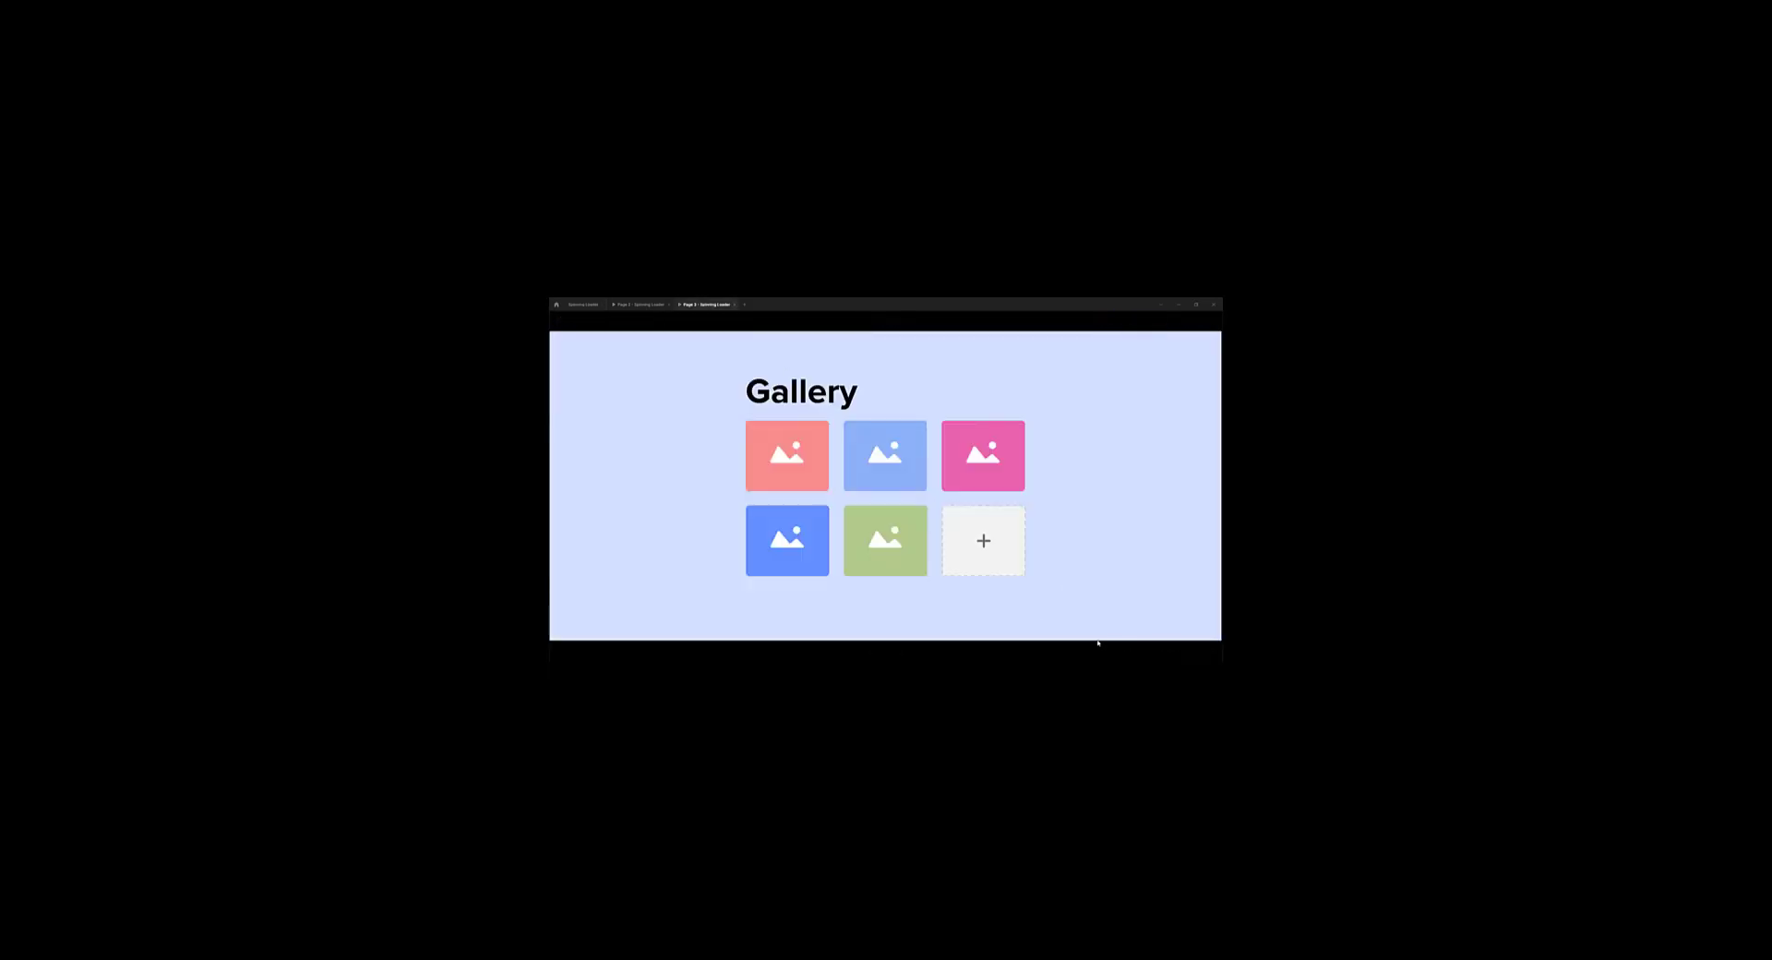
{"action": "left_click", "coordinate": [999, 547]}
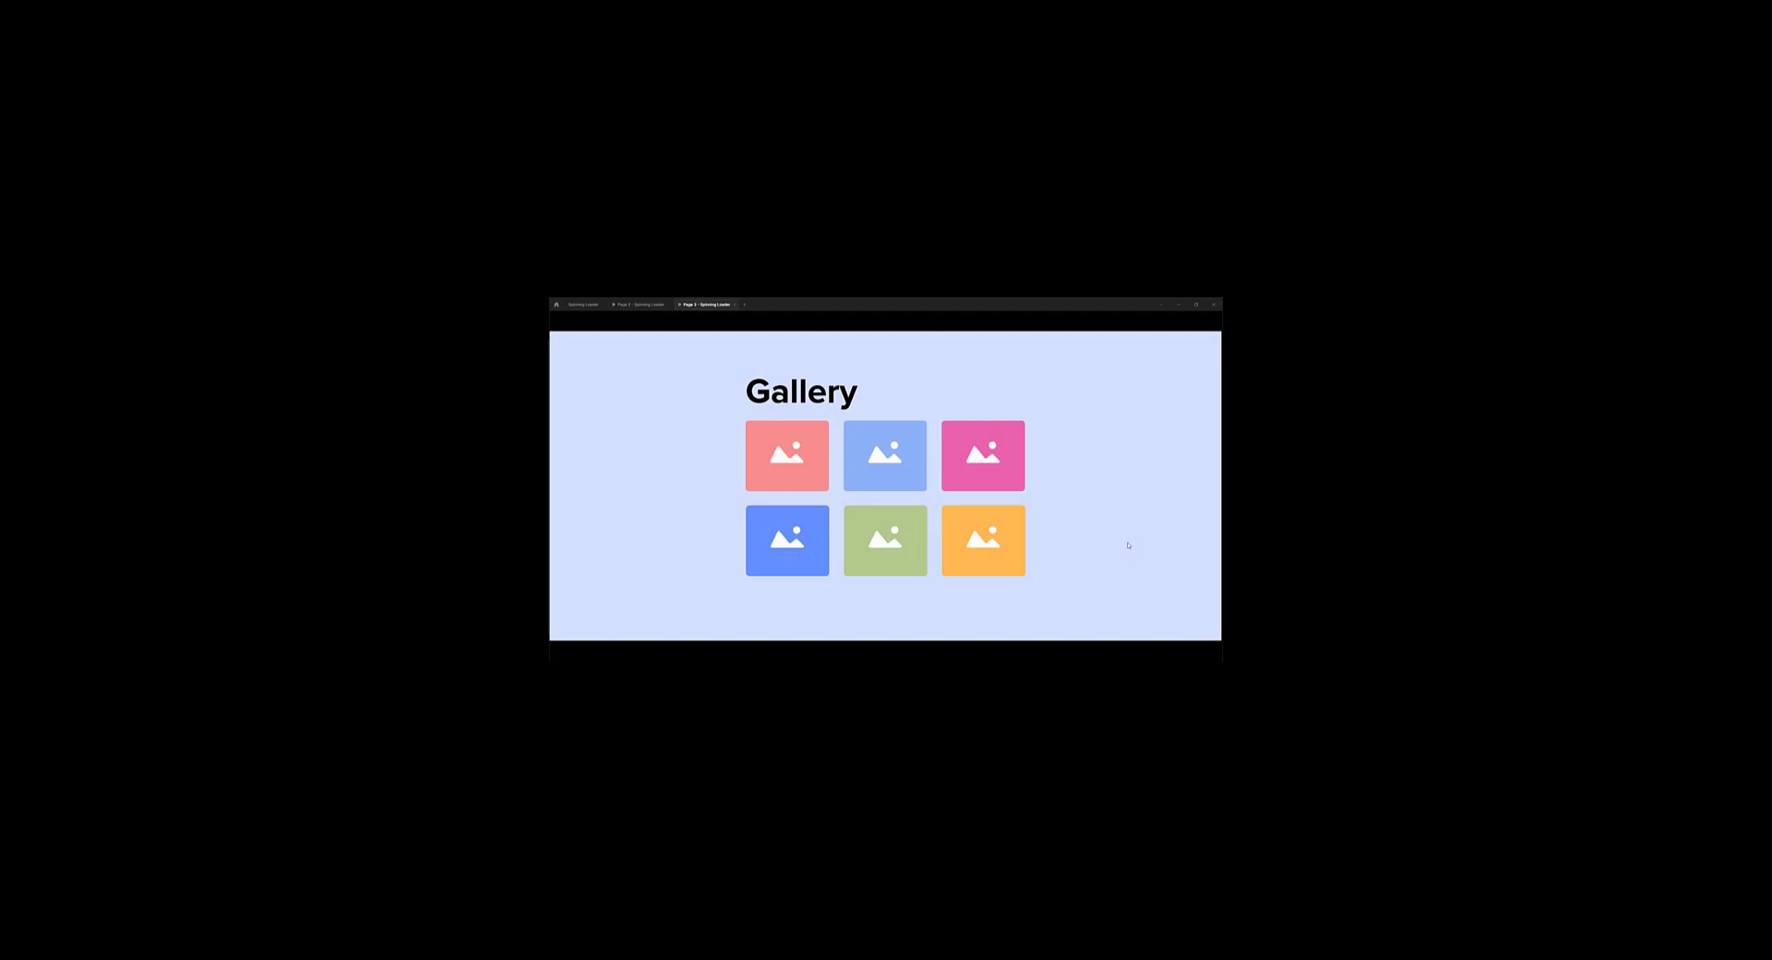
Step: Open the prototype preview's display options
{"action": "left_click", "coordinate": [1187, 320]}
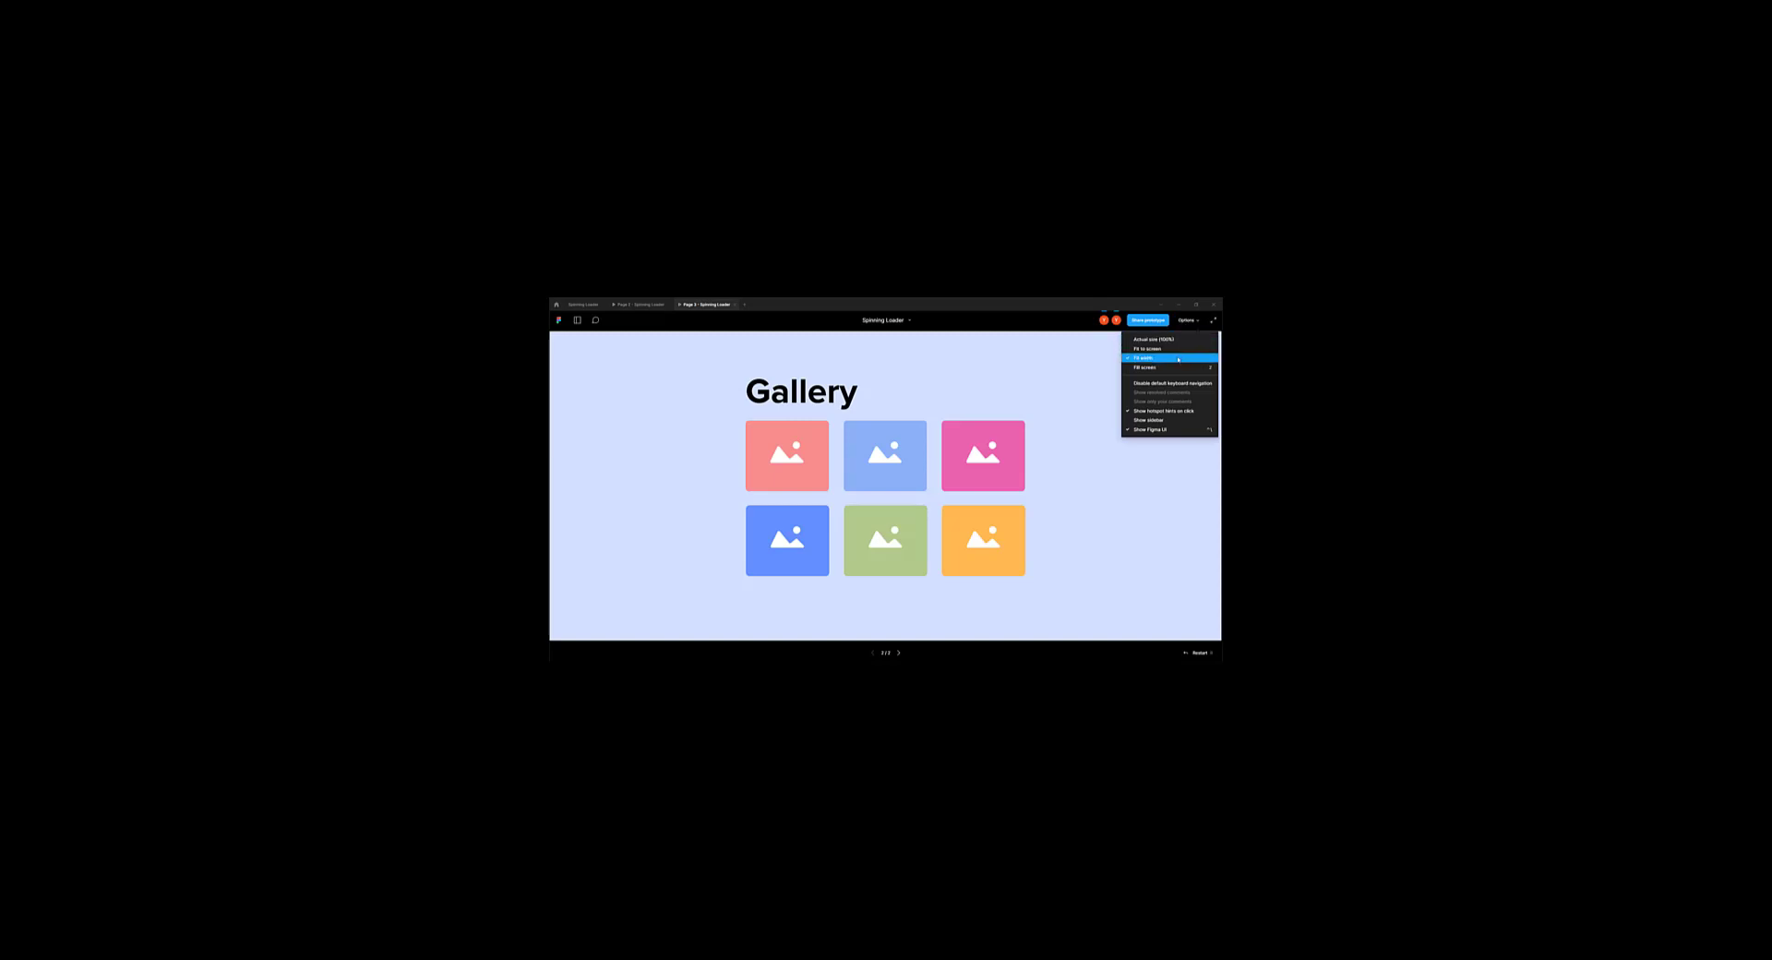